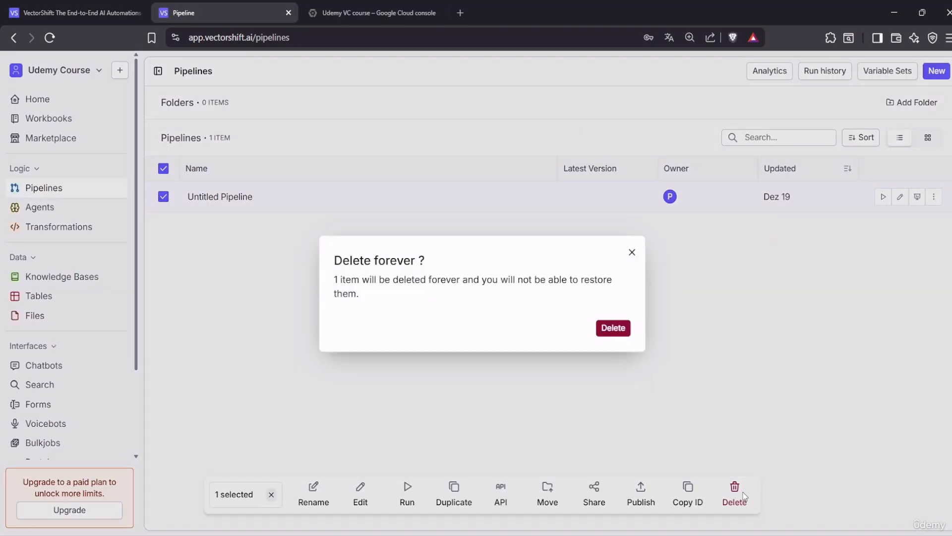
Delete the Untitled Pipeline, then start a new pipeline with Input and Output nodes
{"action": "left_click", "coordinate": [612, 327]}
{"action": "left_click", "coordinate": [548, 244]}
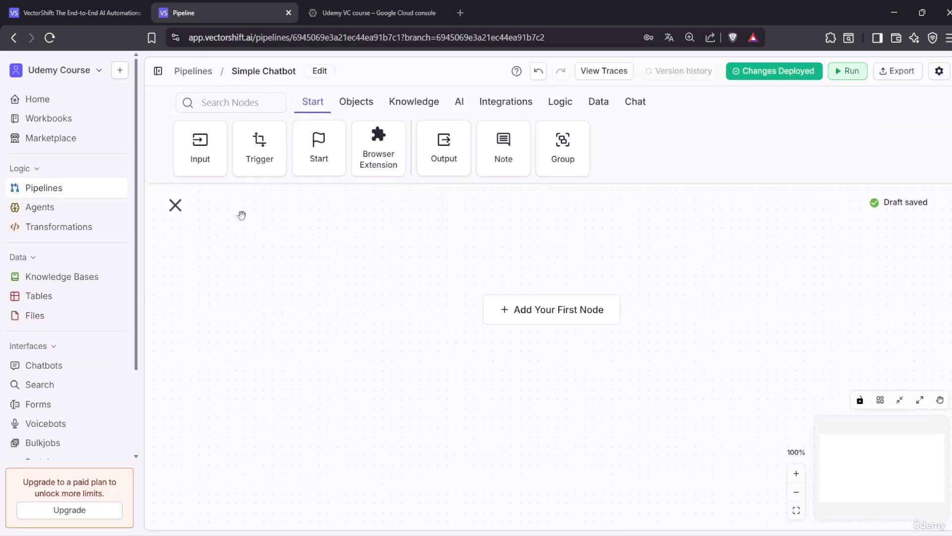
{"action": "left_click_drag", "start_coordinate": [200, 147], "coordinate": [258, 345]}
{"action": "left_click_drag", "start_coordinate": [455, 156], "coordinate": [695, 325]}
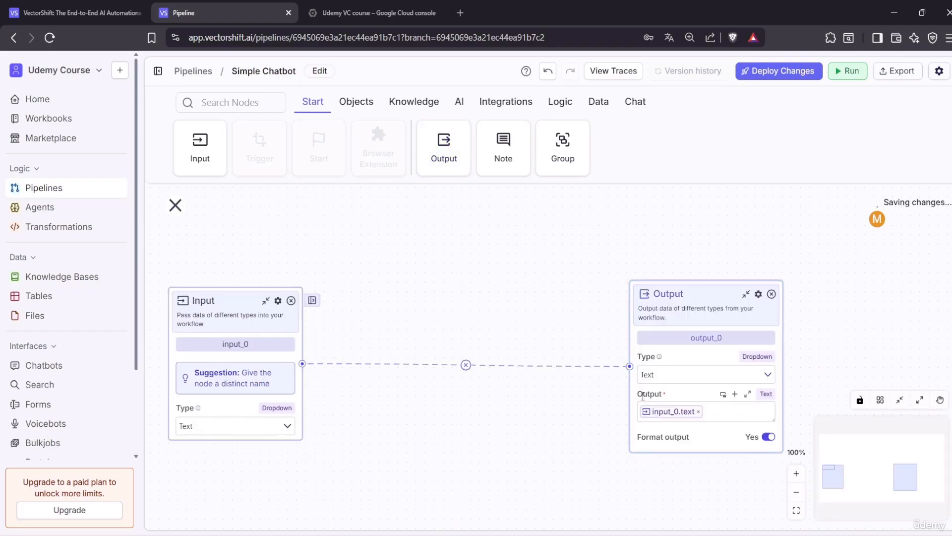
{"action": "left_click_drag", "start_coordinate": [460, 366], "coordinate": [302, 364]}
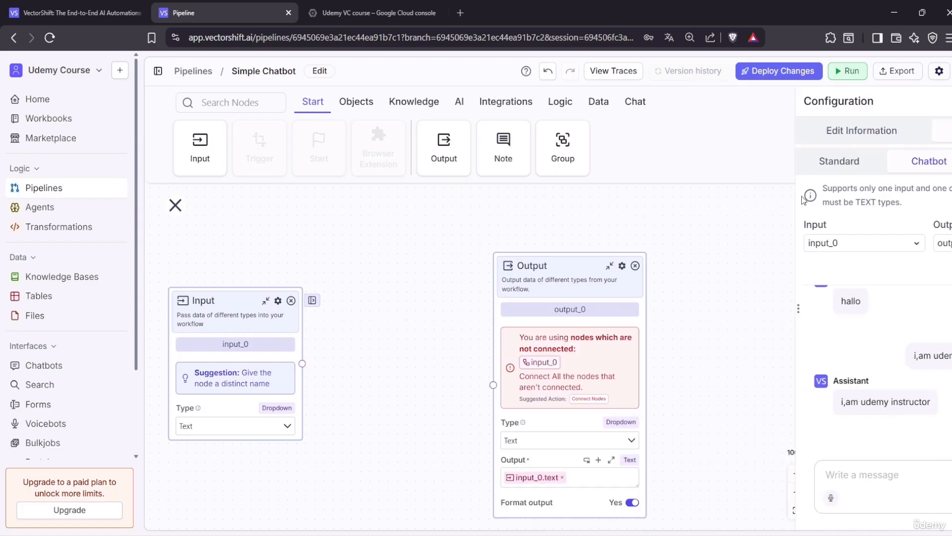
Place a Google node from the AI tab between Input and Output, then open a browser tab typing 'ai'
{"action": "left_click", "coordinate": [460, 102]}
{"action": "left_click_drag", "start_coordinate": [437, 144], "coordinate": [439, 285]}
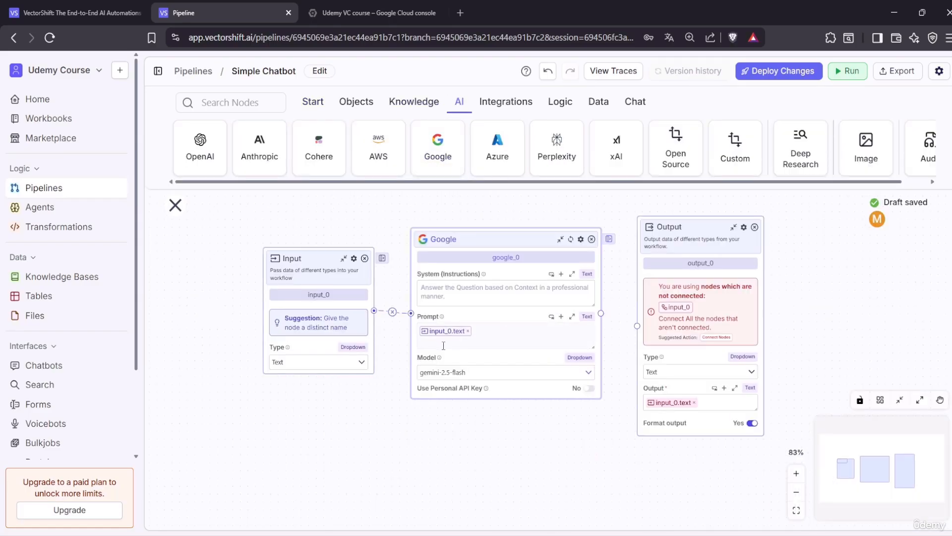
{"action": "left_click", "coordinate": [461, 13]}
{"action": "type", "text": "ai"}
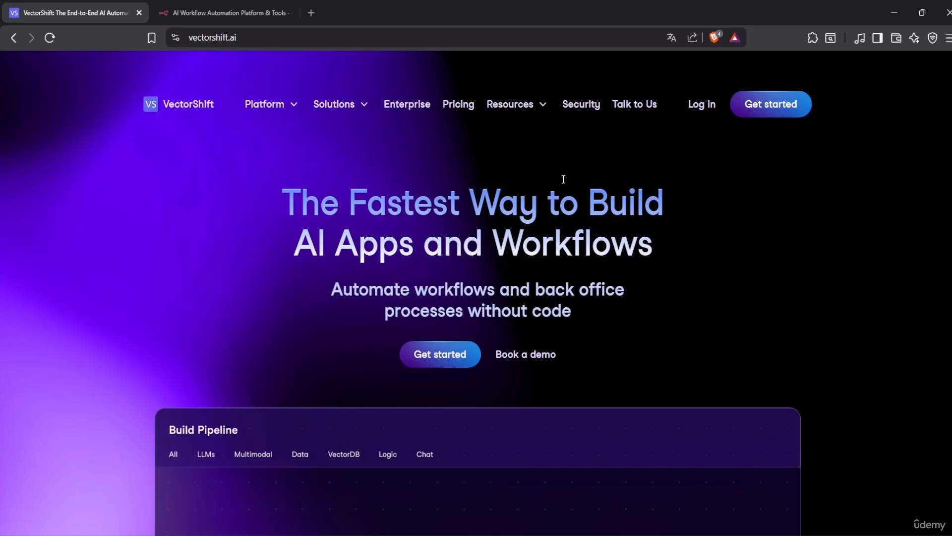
Scroll through the vectorshift.ai homepage, then switch to the n8n.io tab
{"action": "scroll", "coordinate": [433, 441], "scroll_direction": "down", "scroll_amount": 6}
{"action": "scroll", "coordinate": [446, 372], "scroll_direction": "up", "scroll_amount": 5}
{"action": "scroll", "coordinate": [467, 302], "scroll_direction": "up", "scroll_amount": 1}
{"action": "scroll", "coordinate": [264, 325], "scroll_direction": "down", "scroll_amount": 1}
{"action": "left_click", "coordinate": [220, 14]}
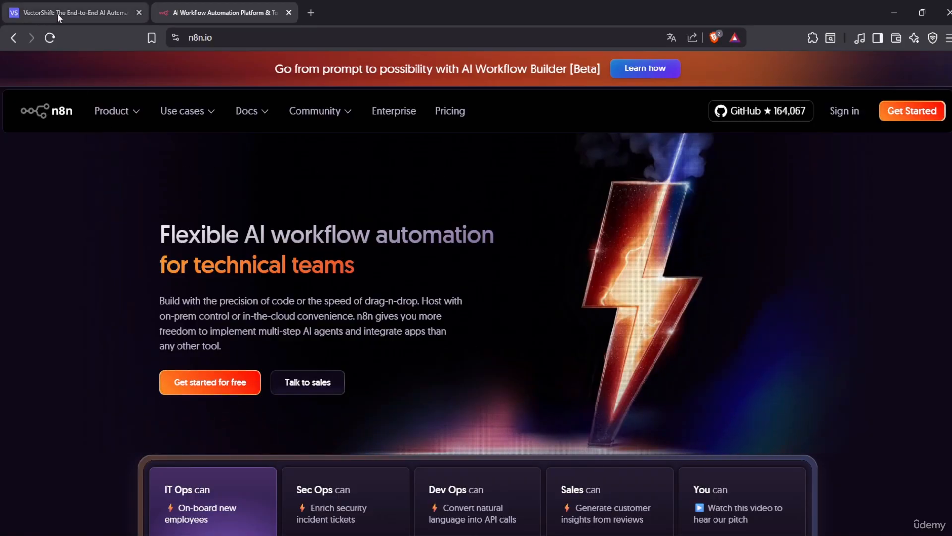
{"action": "left_click", "coordinate": [132, 3]}
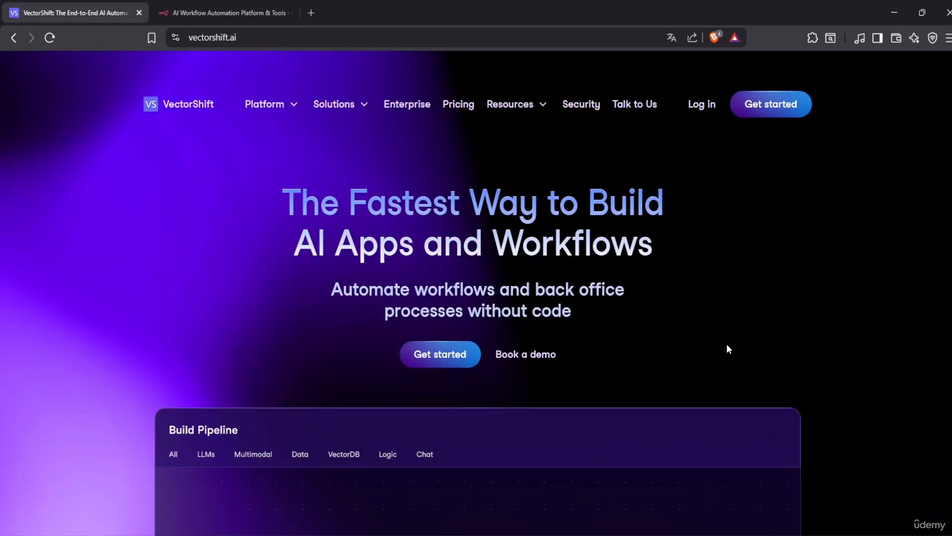
{"action": "scroll", "coordinate": [678, 373], "scroll_direction": "down", "scroll_amount": 10}
{"action": "scroll", "coordinate": [583, 462], "scroll_direction": "down", "scroll_amount": 5}
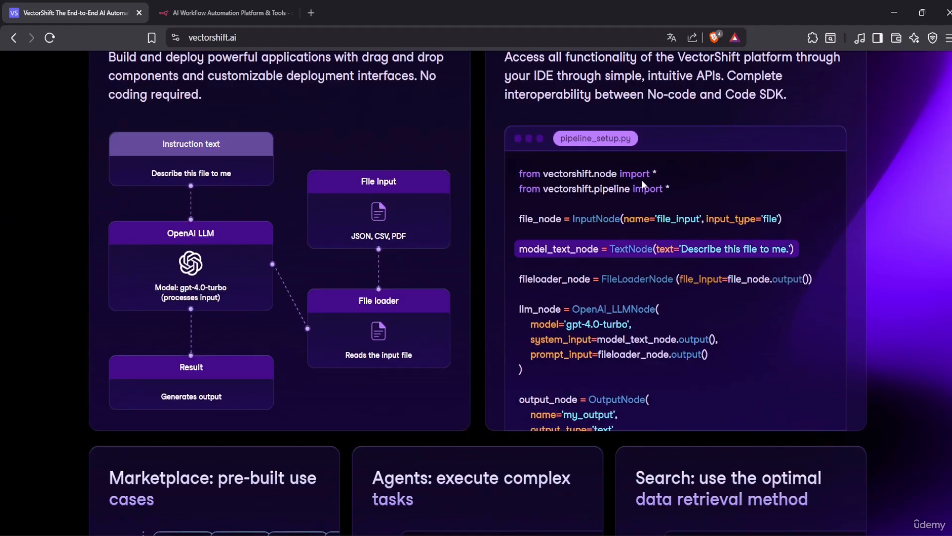
{"action": "scroll", "coordinate": [694, 434], "scroll_direction": "up", "scroll_amount": 3}
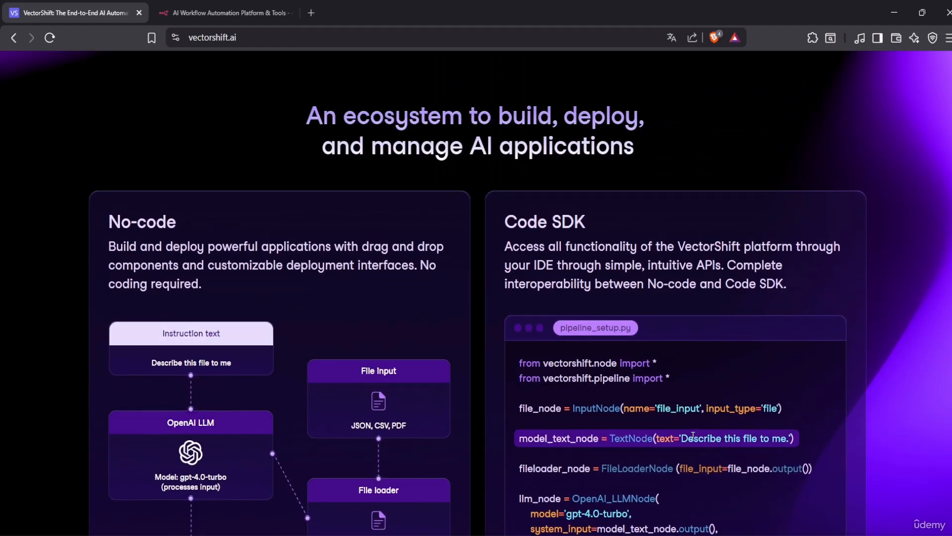
{"action": "scroll", "coordinate": [573, 420], "scroll_direction": "up", "scroll_amount": 12}
{"action": "scroll", "coordinate": [549, 418], "scroll_direction": "down", "scroll_amount": 10}
{"action": "scroll", "coordinate": [745, 432], "scroll_direction": "up", "scroll_amount": 10}
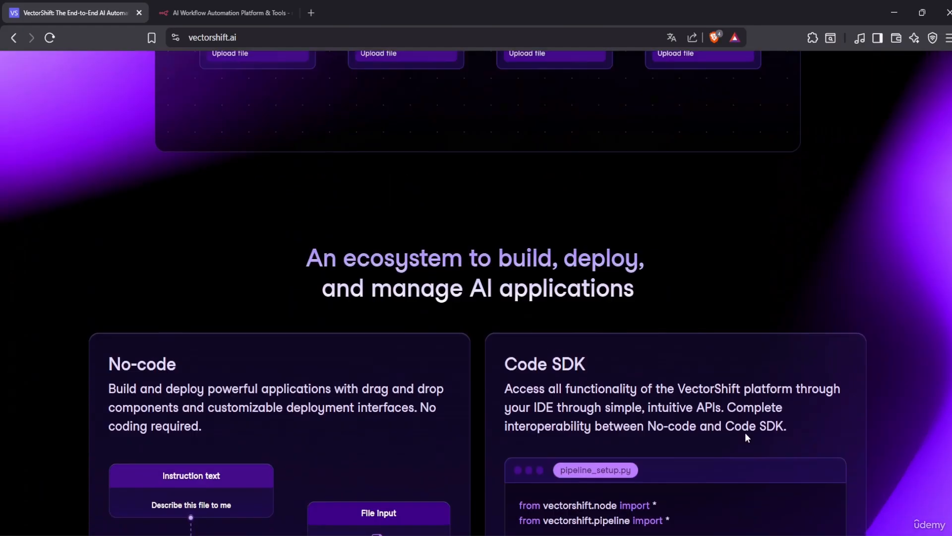
{"action": "left_click", "coordinate": [213, 6]}
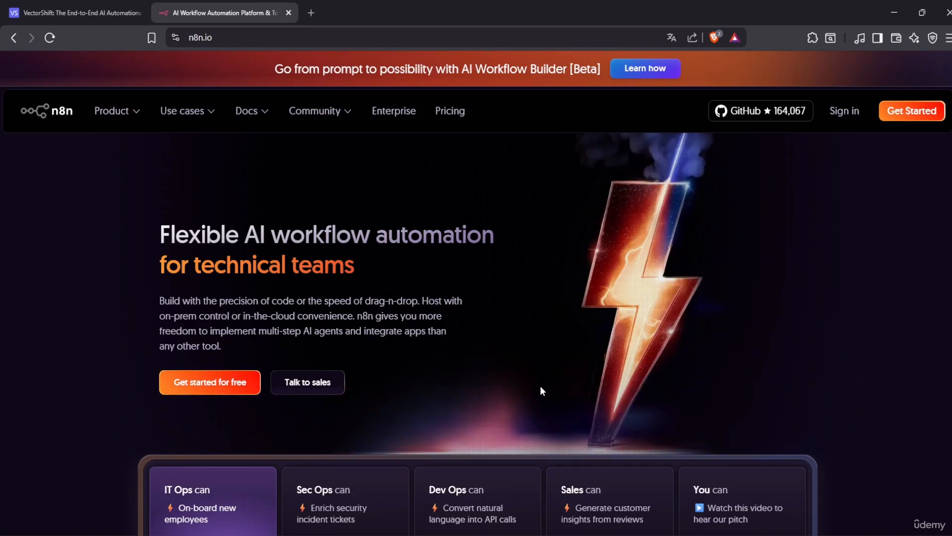
{"action": "left_click", "coordinate": [74, 6]}
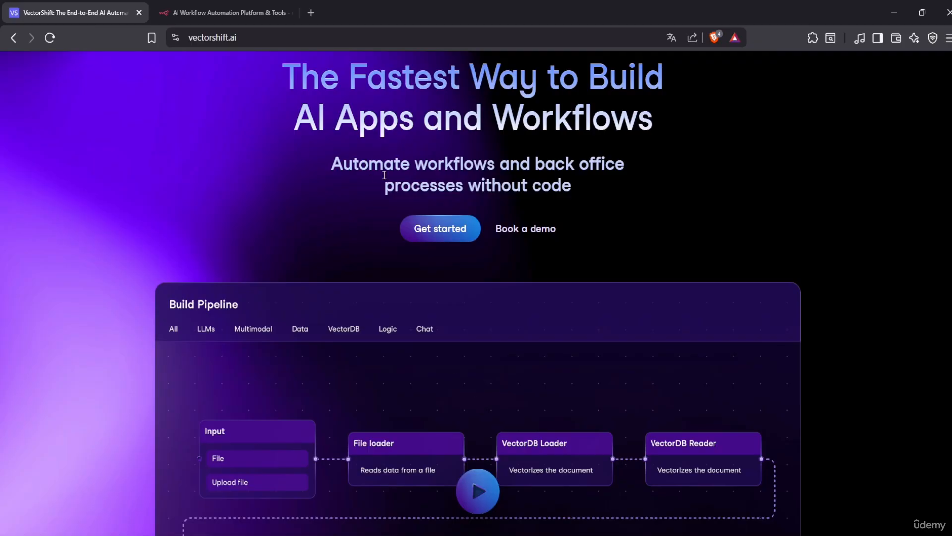
{"action": "left_click", "coordinate": [250, 6]}
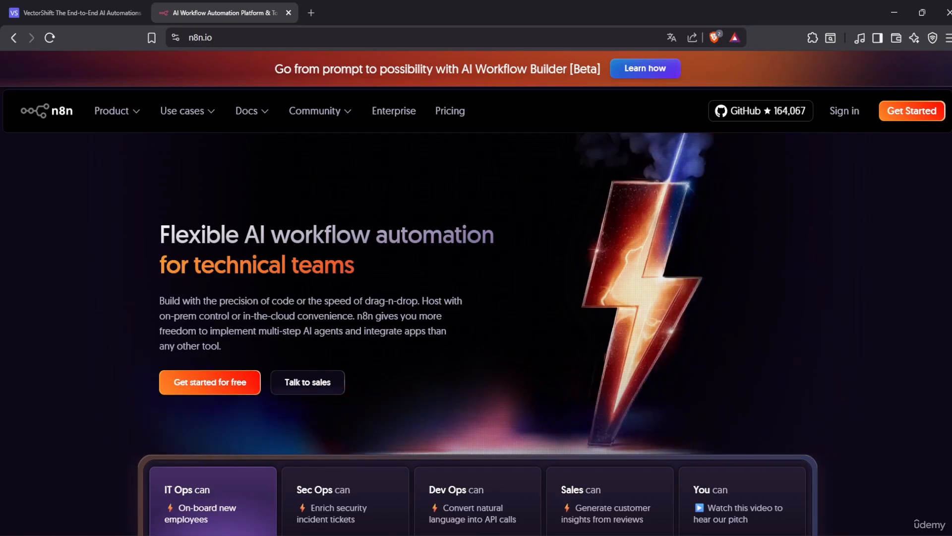
{"action": "left_click", "coordinate": [118, 18]}
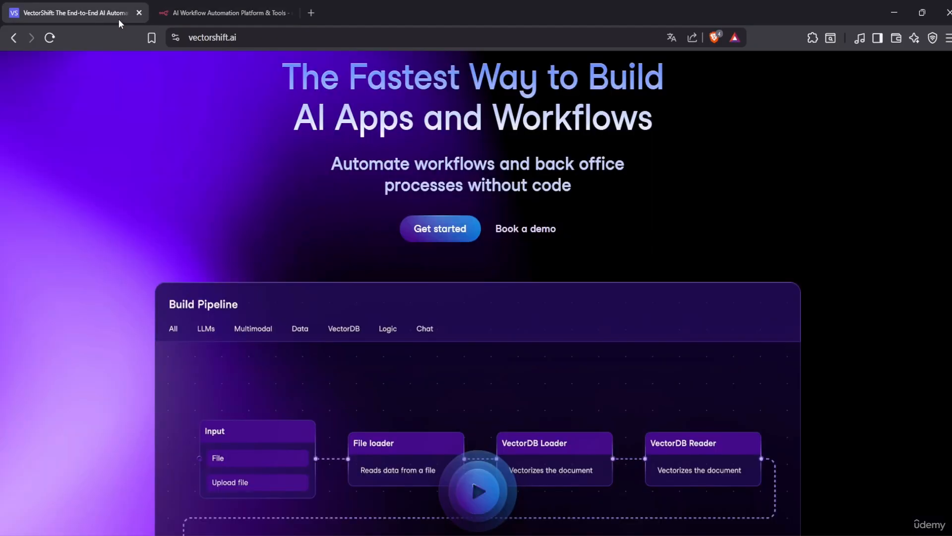
{"action": "scroll", "coordinate": [488, 403], "scroll_direction": "down", "scroll_amount": 10}
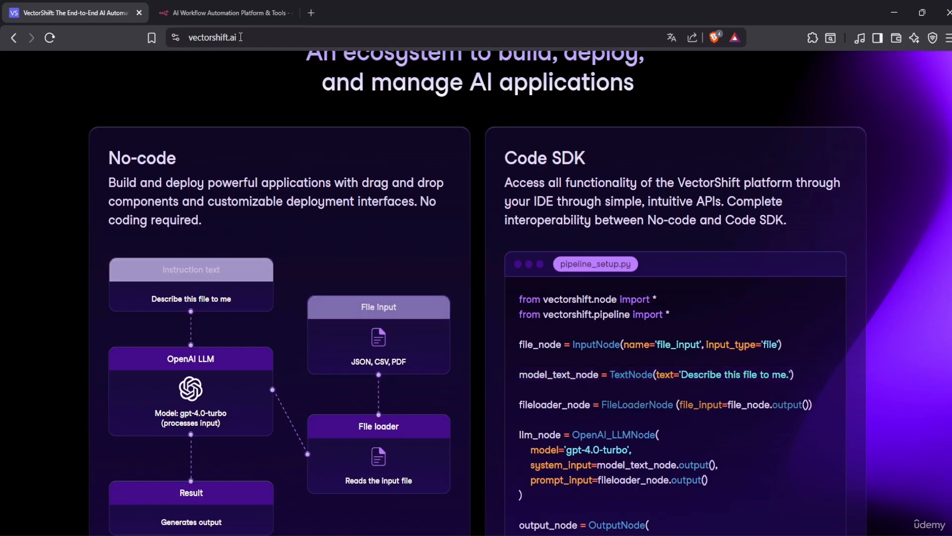
{"action": "left_click", "coordinate": [223, 13]}
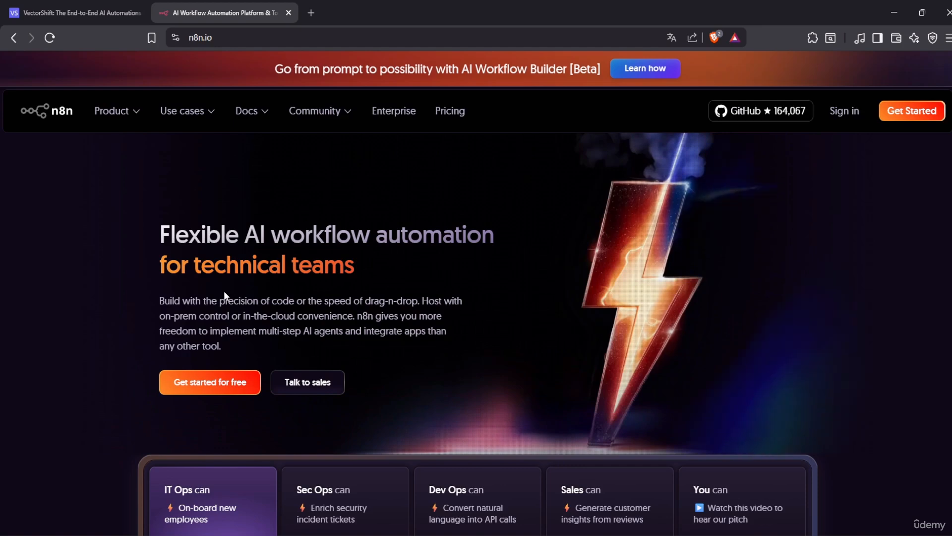
Scroll over the n8n landing page showing the AI Workflow Builder and GitHub stars
{"action": "scroll", "coordinate": [222, 291], "scroll_direction": "down", "scroll_amount": 3}
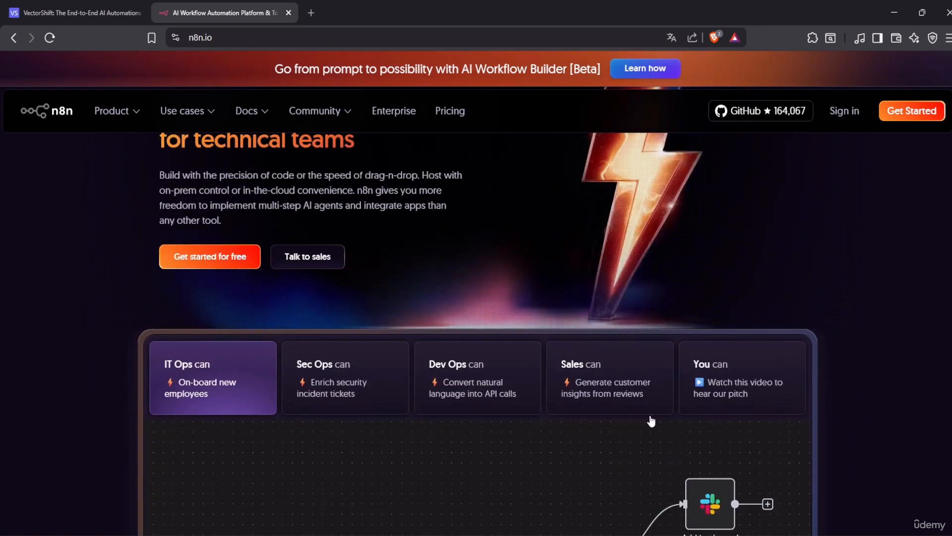
{"action": "scroll", "coordinate": [650, 418], "scroll_direction": "up", "scroll_amount": 3}
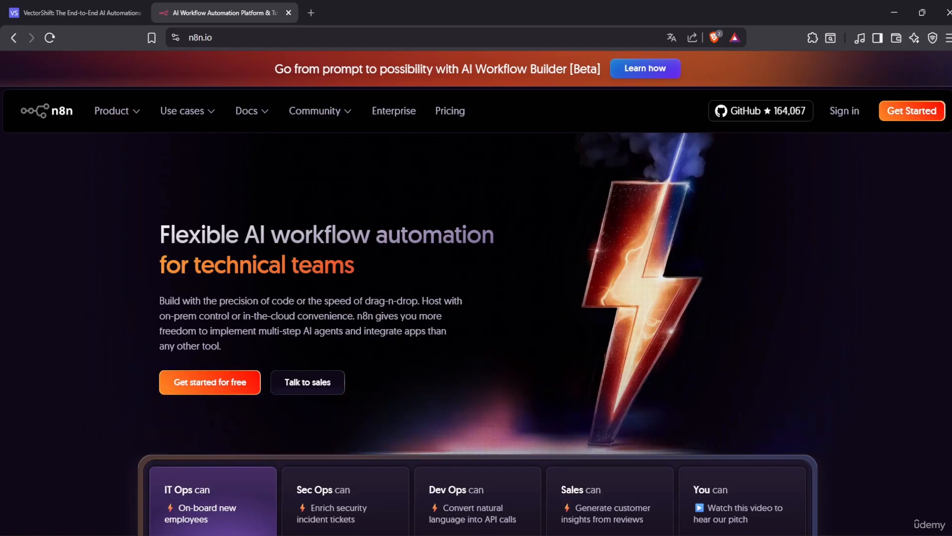
{"action": "mouse_move", "coordinate": [111, 110]}
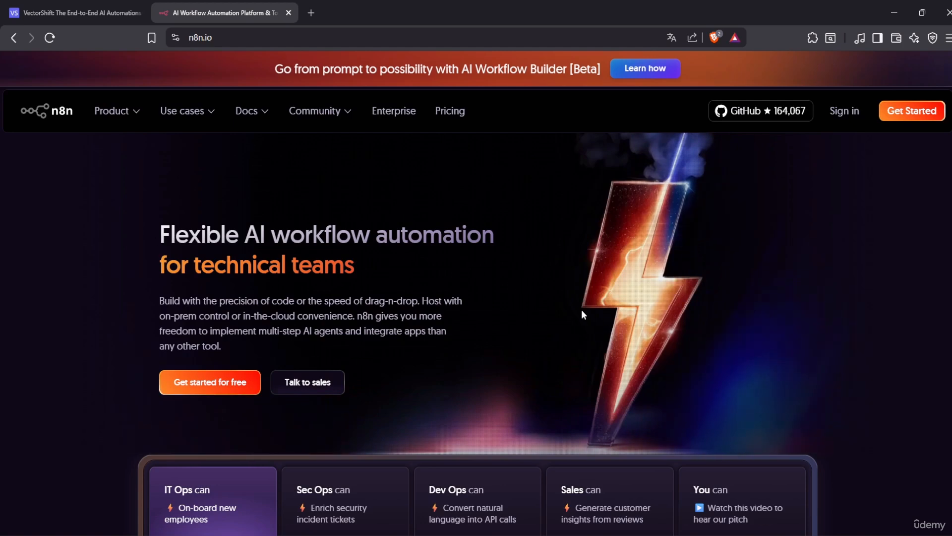
Return to vectorshift.ai, launch the web app via Get started, and dismiss the translate prompt
{"action": "left_click", "coordinate": [22, 5]}
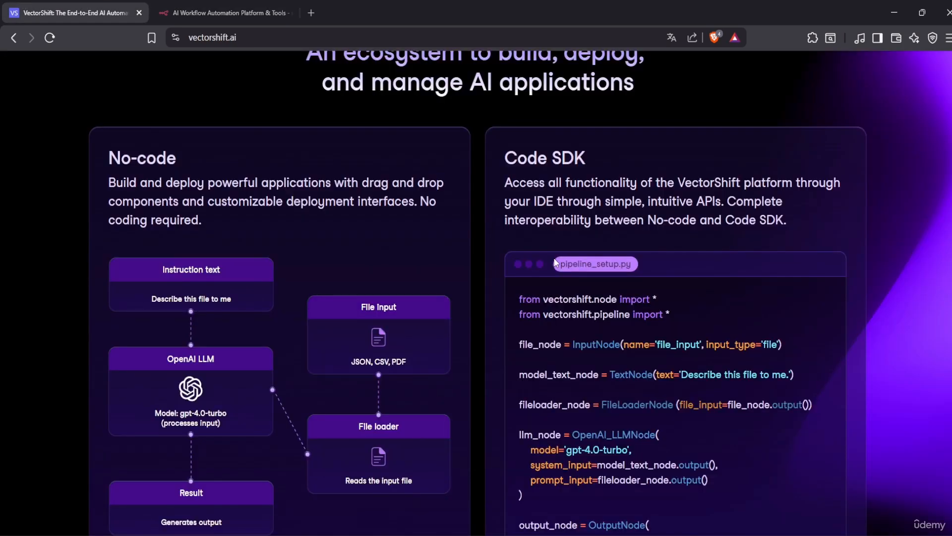
{"action": "scroll", "coordinate": [555, 263], "scroll_direction": "up", "scroll_amount": 10}
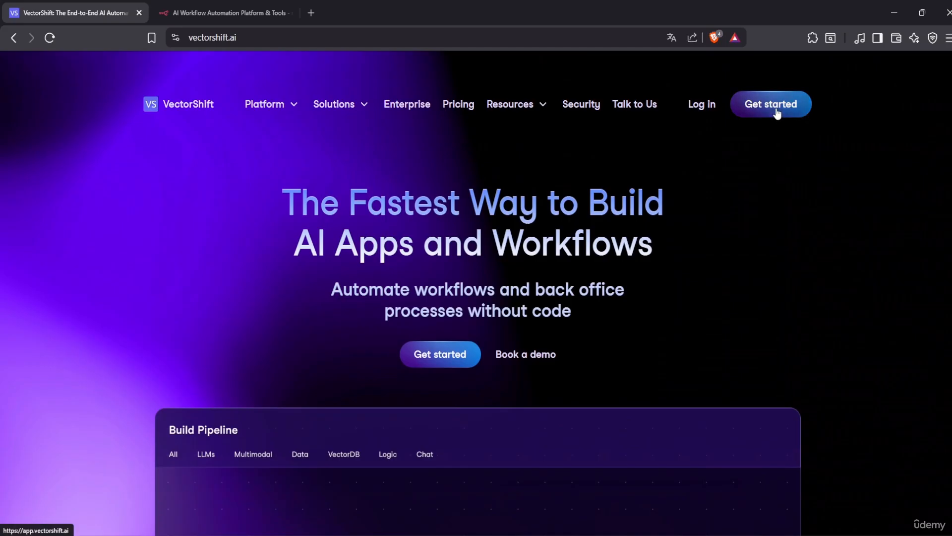
{"action": "left_click", "coordinate": [775, 106]}
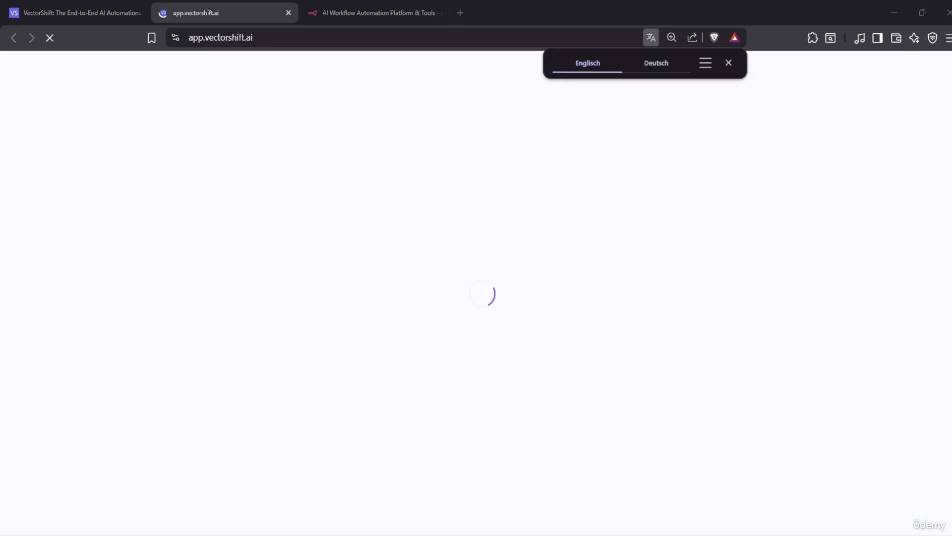
{"action": "left_click", "coordinate": [731, 64]}
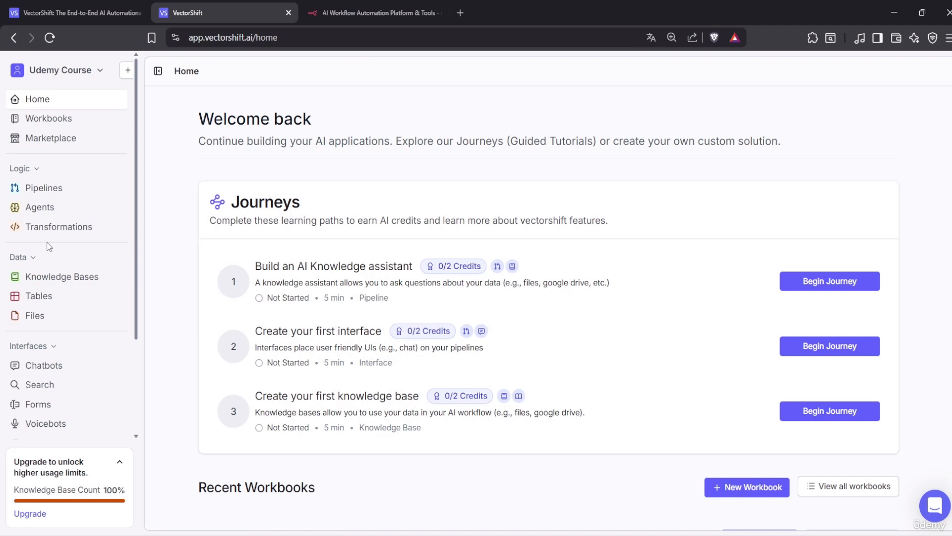
Open the Medical Assistant pipeline, pan to show the Google and Output nodes, then bring up Windows Start
{"action": "left_click", "coordinate": [44, 188]}
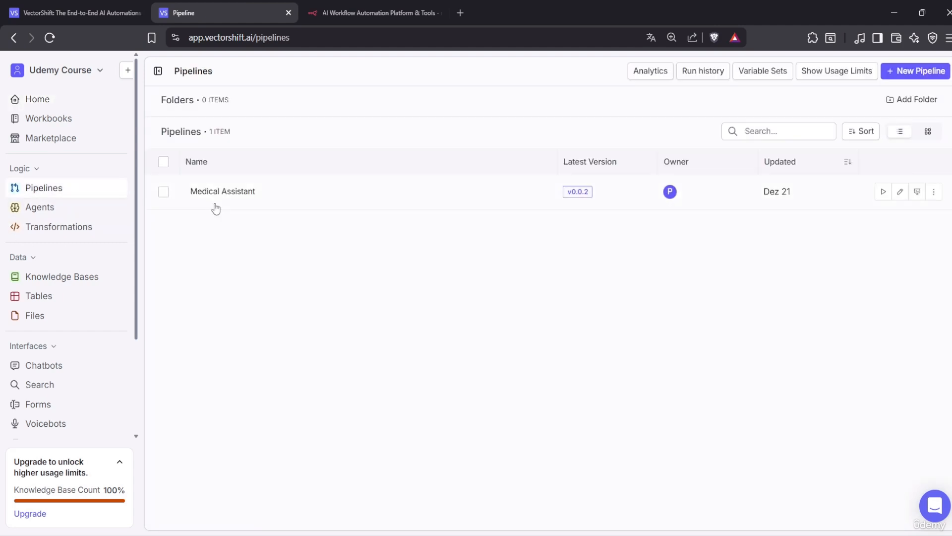
{"action": "left_click", "coordinate": [430, 210]}
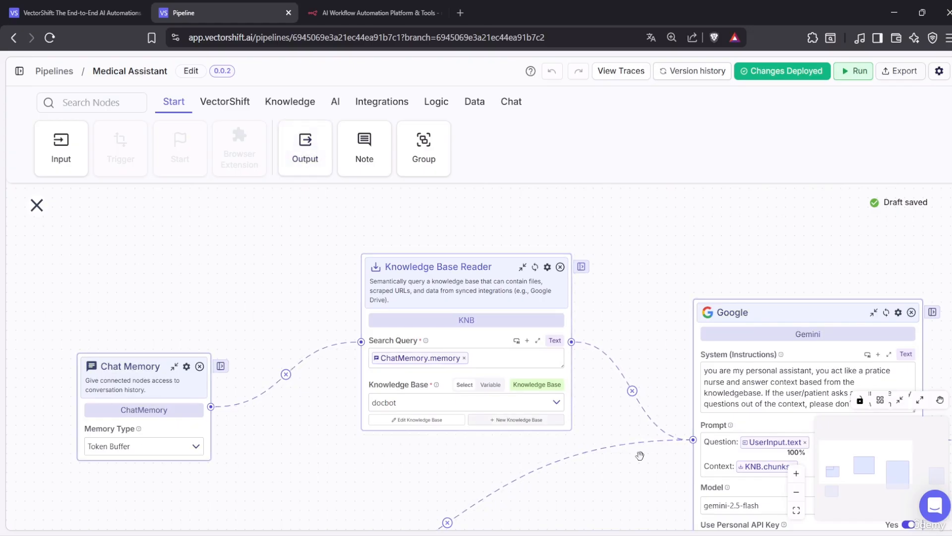
{"action": "left_click_drag", "start_coordinate": [762, 243], "coordinate": [600, 178]}
{"action": "left_click_drag", "start_coordinate": [849, 318], "coordinate": [589, 367]}
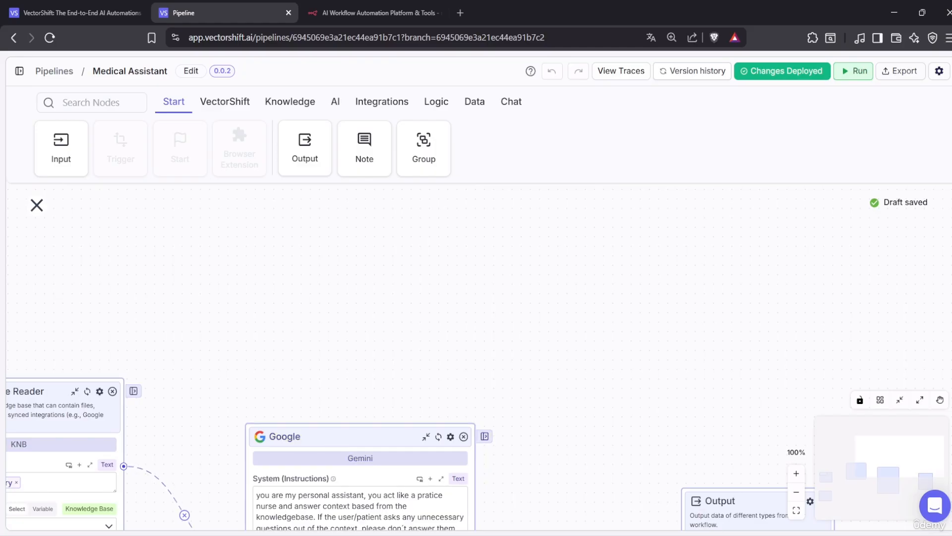
{"action": "key", "text": "super"}
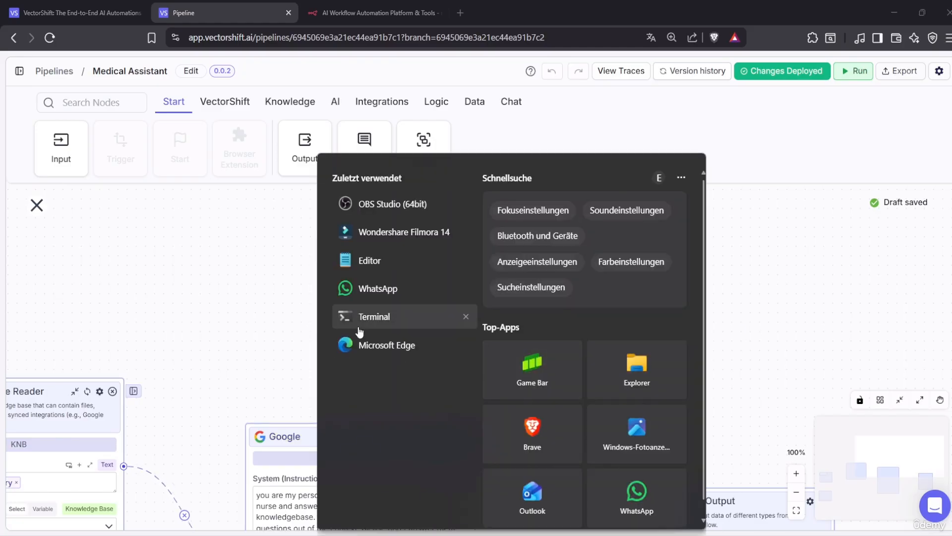
Launch Terminal and change into Desktop\Projects\n8n using Tab completion
{"action": "left_click", "coordinate": [358, 328]}
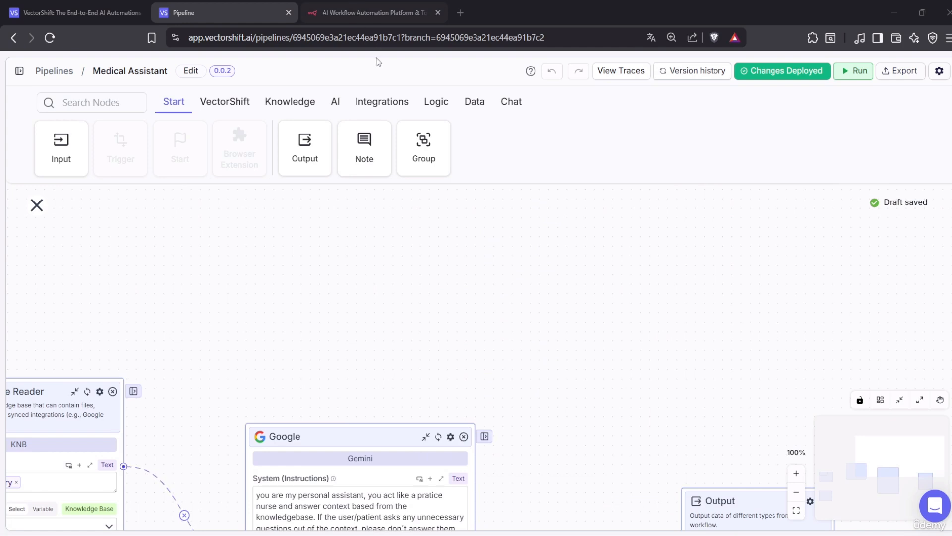
{"action": "left_click", "coordinate": [375, 12]}
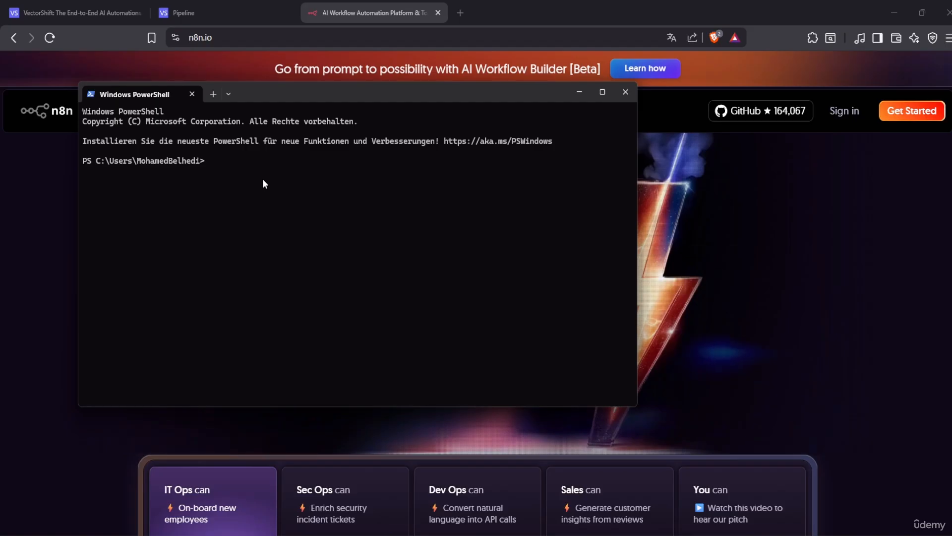
{"action": "type", "text": "cd "}
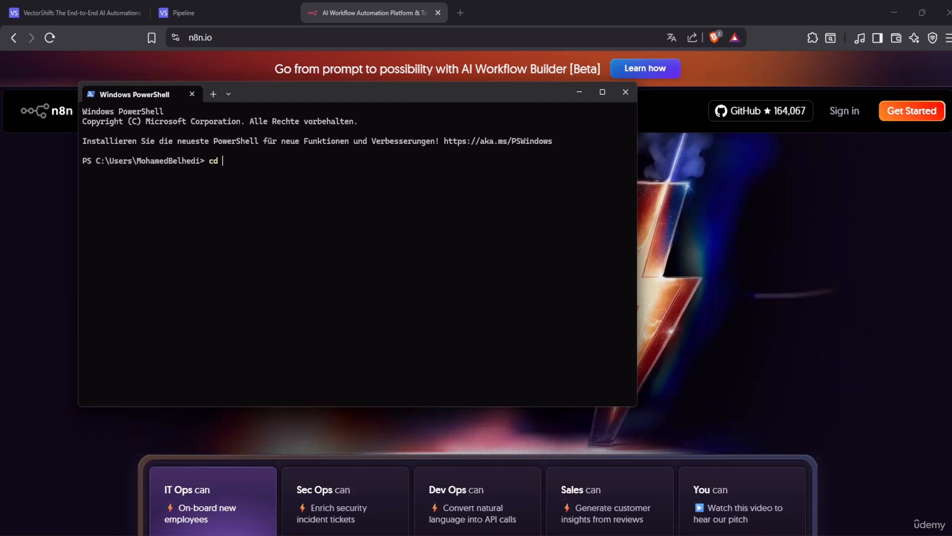
{"action": "type", "text": "des"}
{"action": "key", "text": "Tab"}
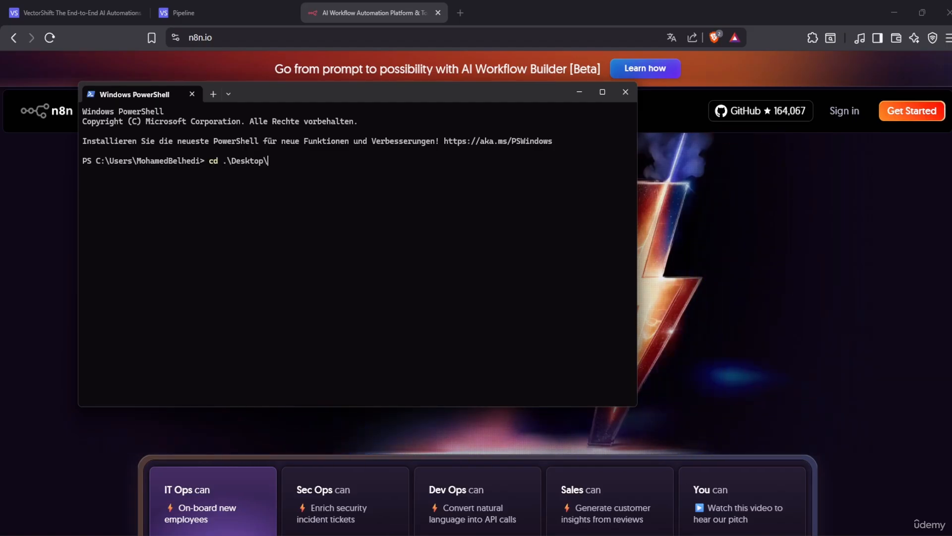
{"action": "type", "text": "pro"}
{"action": "key", "text": "Tab"}
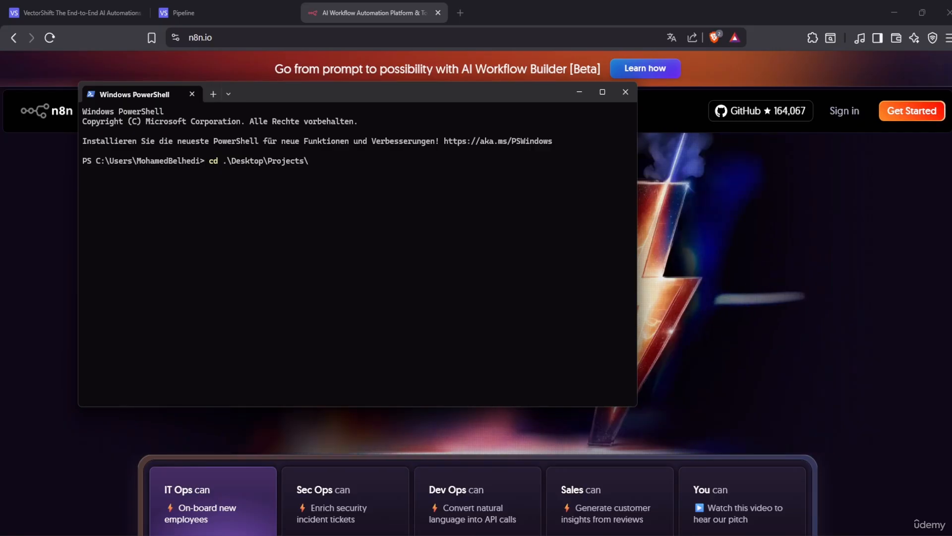
{"action": "type", "text": "n8"}
{"action": "key", "text": "Tab"}
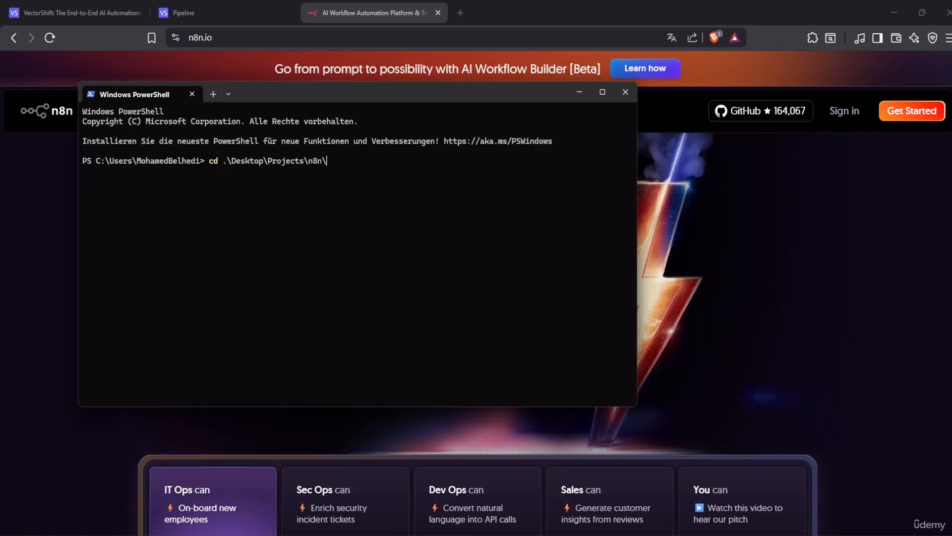
{"action": "key", "text": "Return"}
After trying npm start, run 'n8n start' and open the n8n editor in the browser
{"action": "type", "text": "n"}
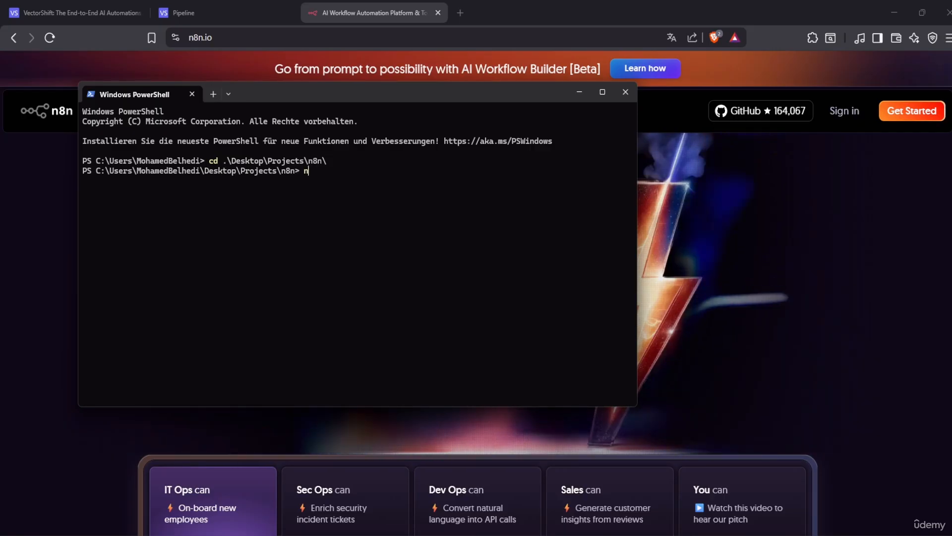
{"action": "type", "text": "pm s"}
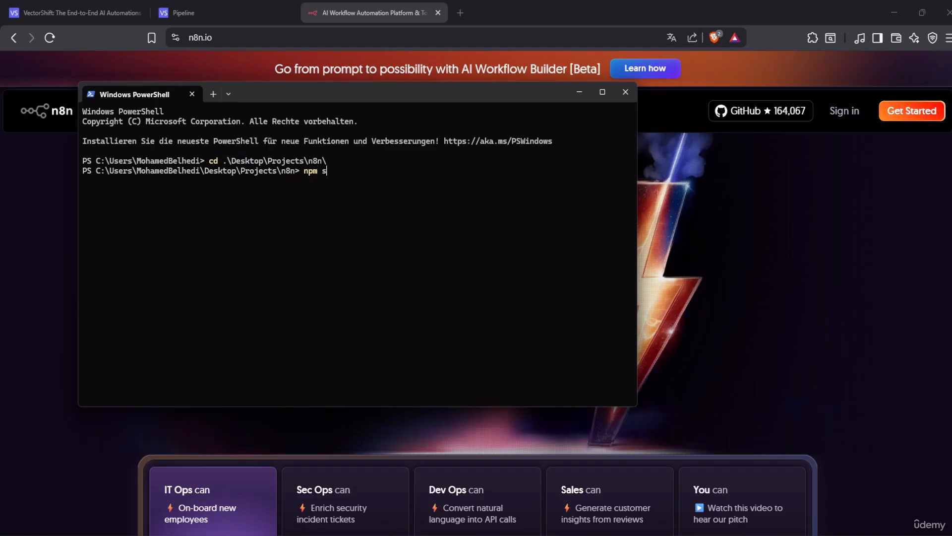
{"action": "type", "text": "tart"}
{"action": "key", "text": "Return"}
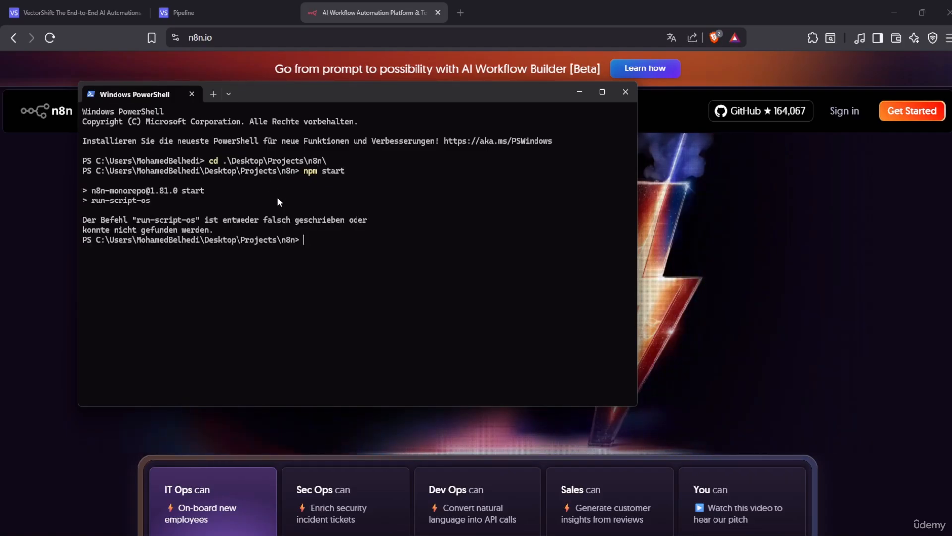
{"action": "type", "text": "n8n "}
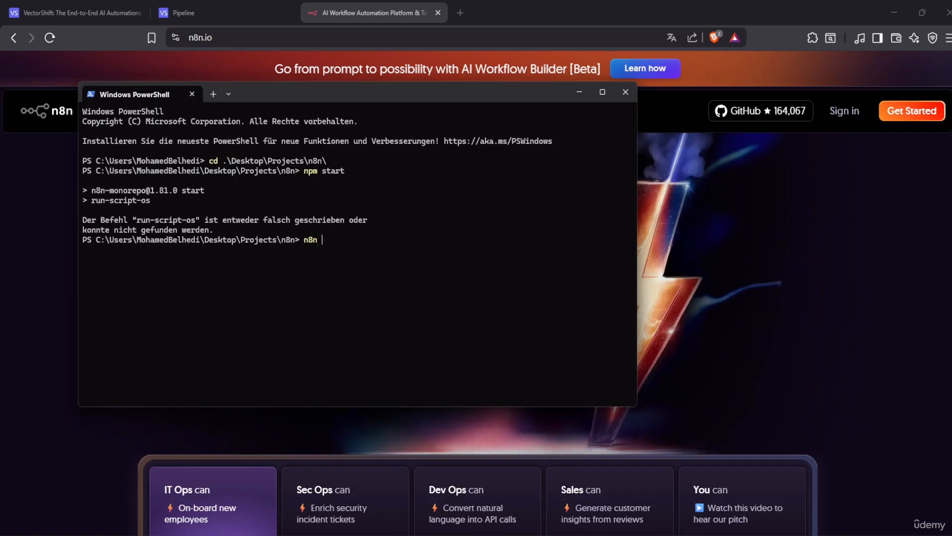
{"action": "type", "text": "start"}
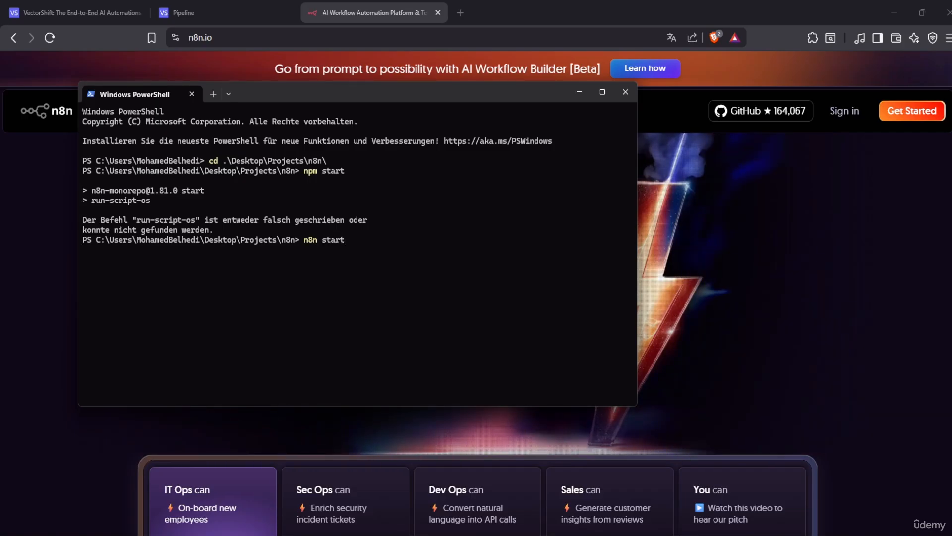
{"action": "key", "text": "Return"}
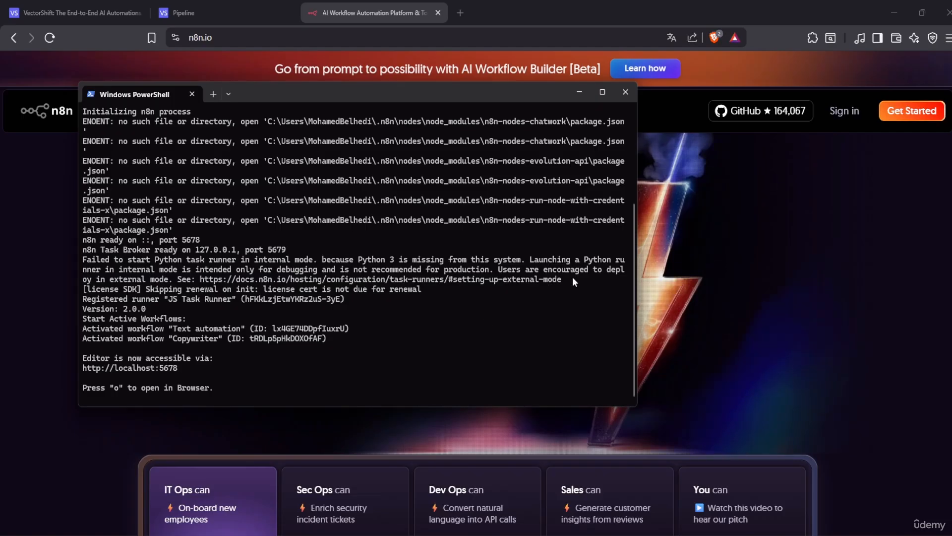
{"action": "key", "text": "o"}
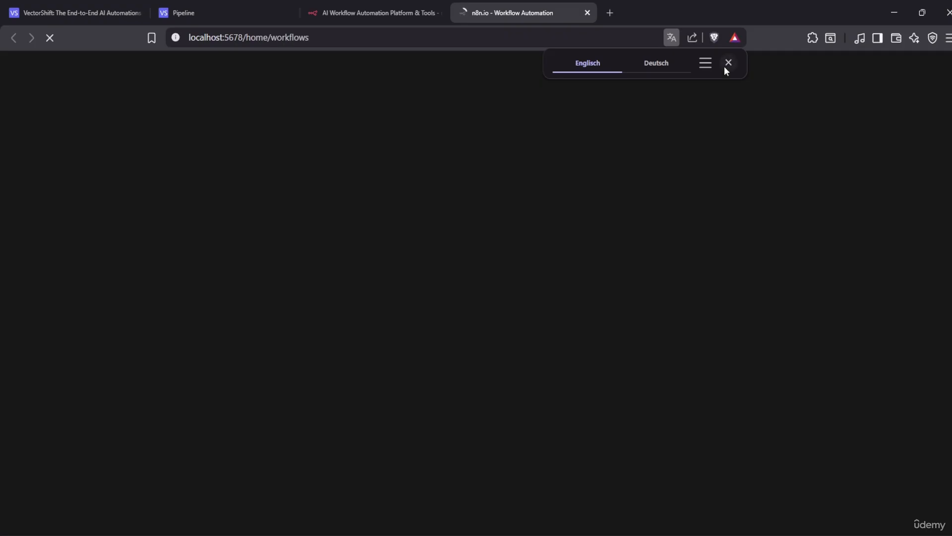
Open the Copywriter workflow and send the test chat message 'hello are ypu there'
{"action": "left_click", "coordinate": [728, 64]}
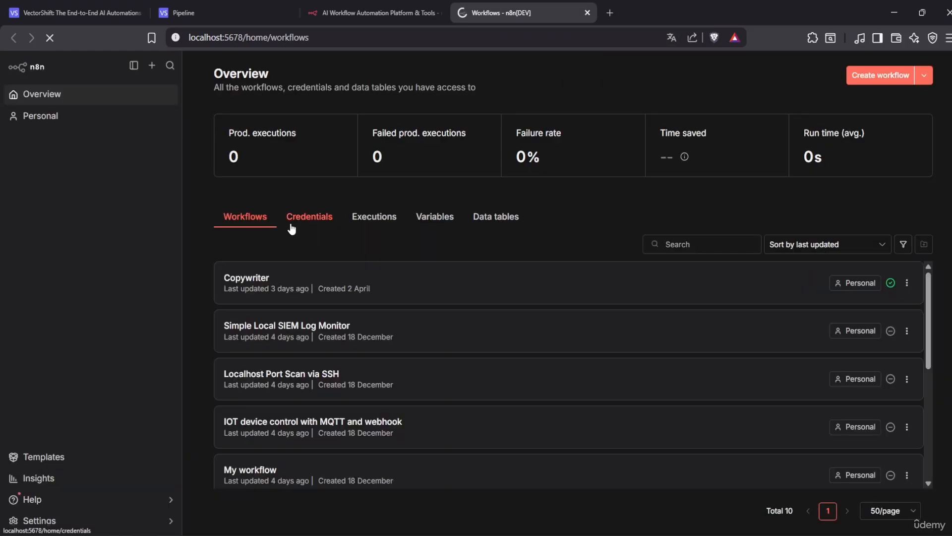
{"action": "left_click", "coordinate": [360, 295]}
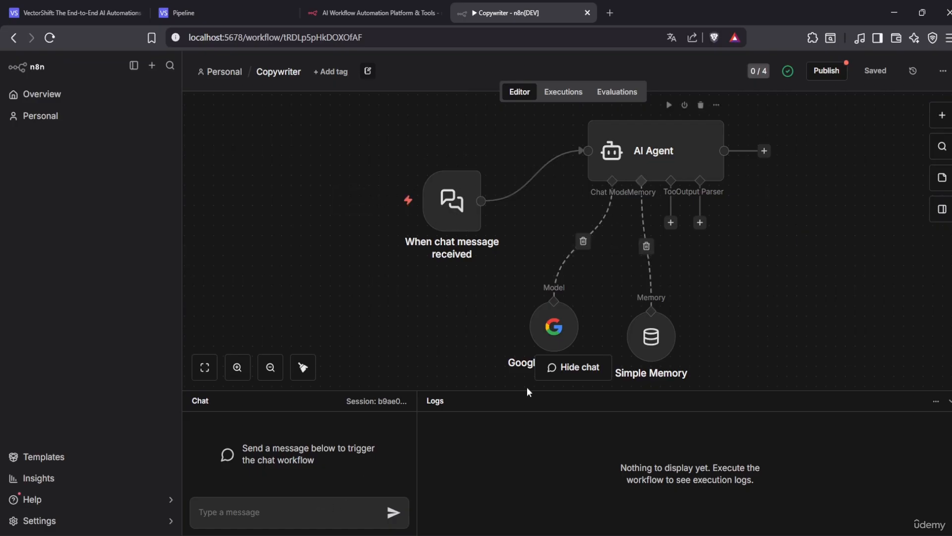
{"action": "left_click", "coordinate": [291, 506]}
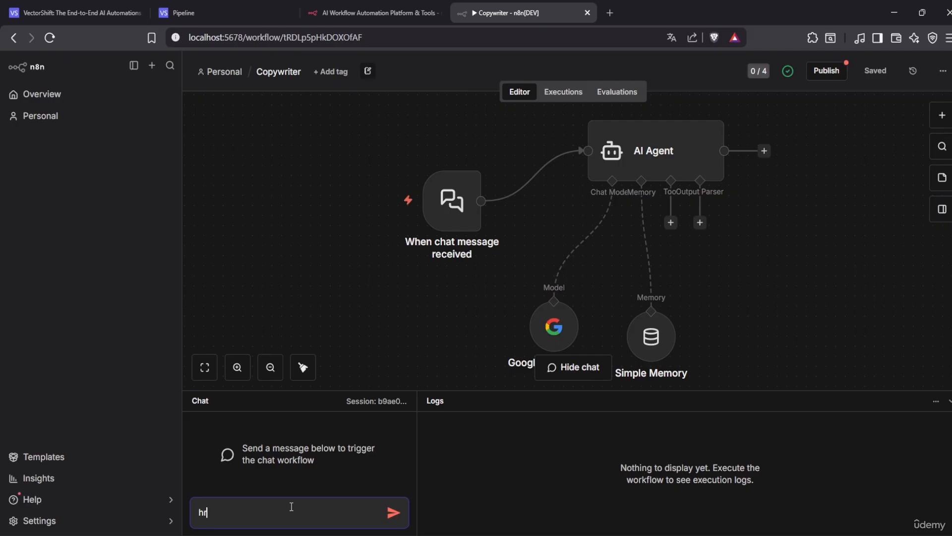
{"action": "type", "text": "h"}
{"action": "key", "text": "BackSpace"}
{"action": "type", "text": "g"}
{"action": "type", "text": "he"}
{"action": "type", "text": "llo are ypu there"}
{"action": "key", "text": "Return"}
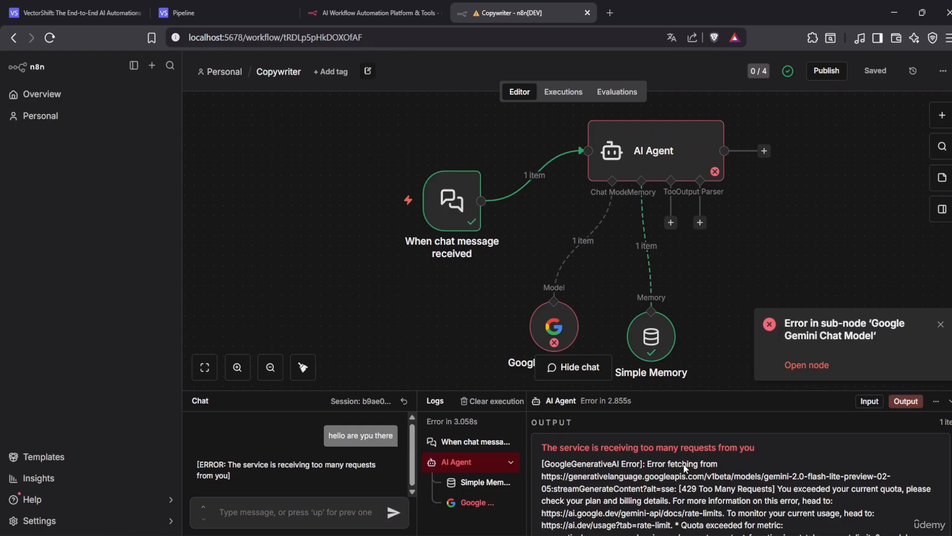
{"action": "scroll", "coordinate": [764, 504], "scroll_direction": "down", "scroll_amount": 5}
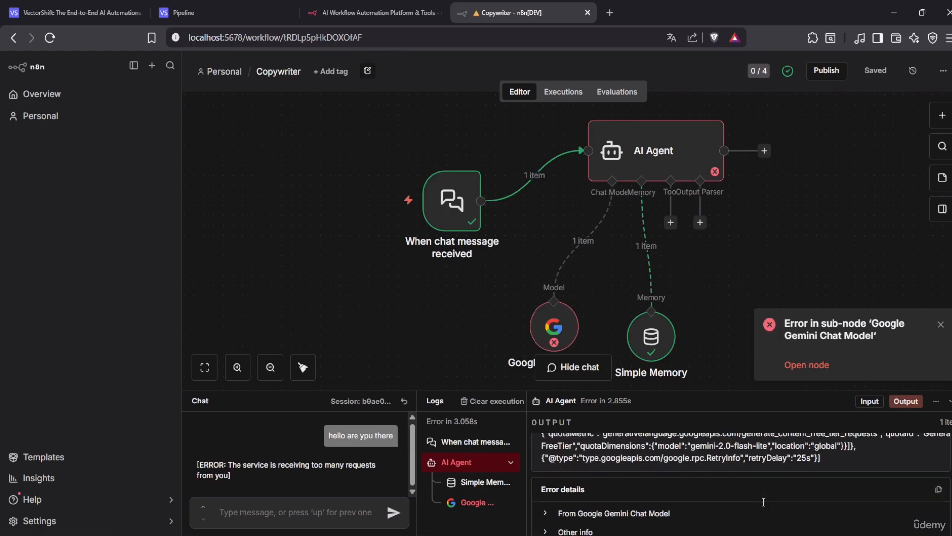
{"action": "scroll", "coordinate": [763, 504], "scroll_direction": "up", "scroll_amount": 5}
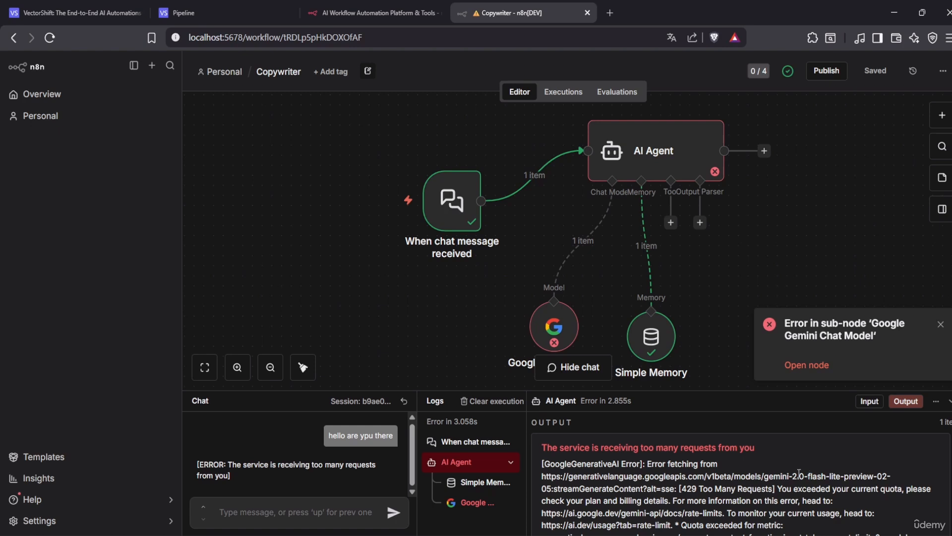
Inspect the Google Gemini Chat Model's error log, Parameters and Settings
{"action": "left_click", "coordinate": [568, 334]}
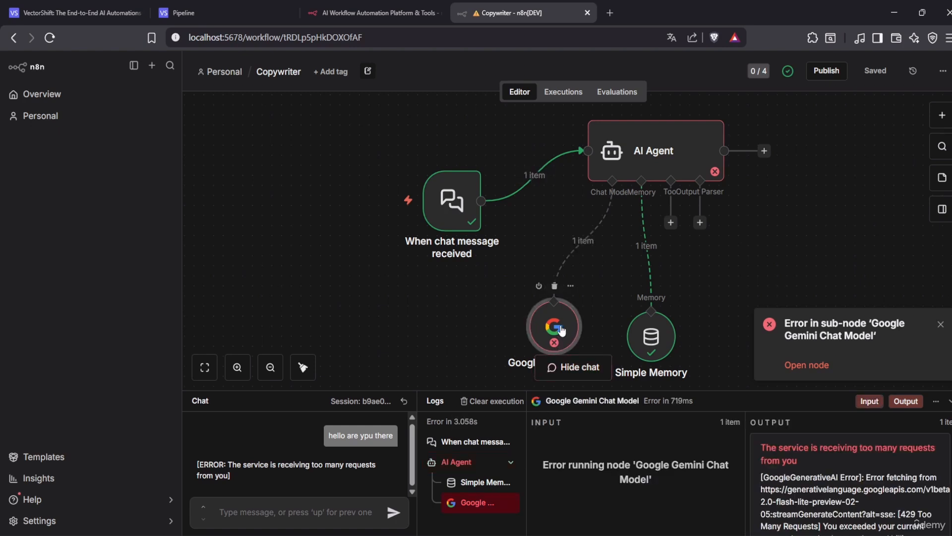
{"action": "double_click", "coordinate": [562, 330]}
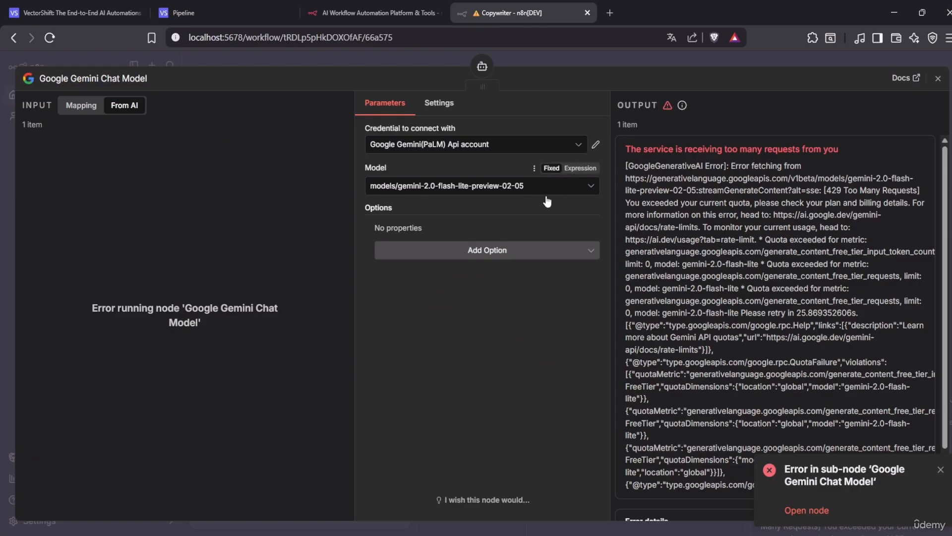
{"action": "left_click", "coordinate": [443, 106]}
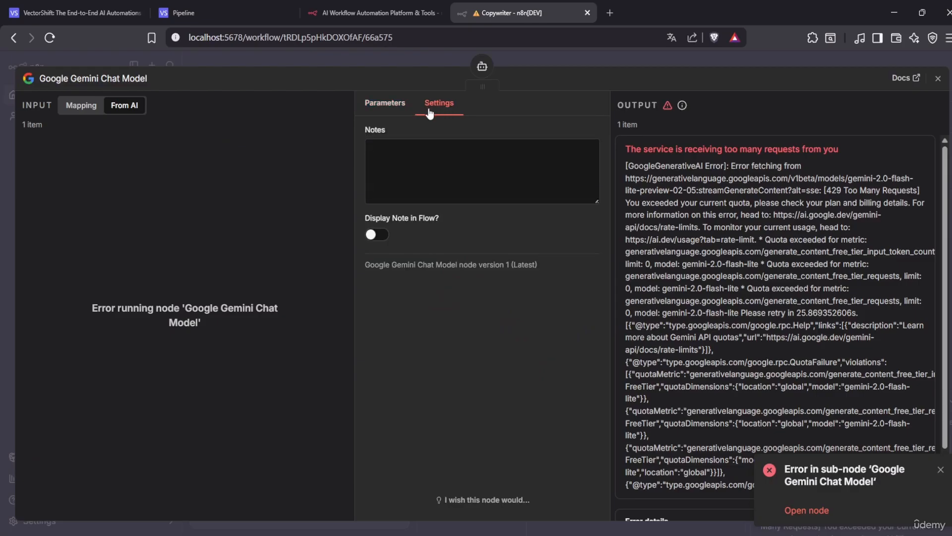
{"action": "left_click", "coordinate": [388, 110]}
{"action": "left_click", "coordinate": [938, 78]}
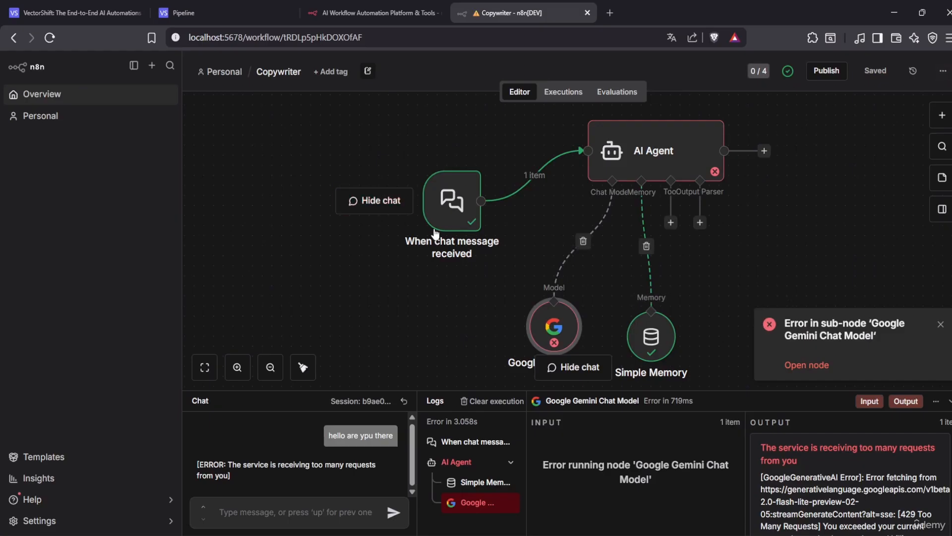
Move the chat trigger level with AI Agent and nudge the Gemini node down-right, clearing the error toast
{"action": "left_click_drag", "start_coordinate": [461, 215], "coordinate": [423, 165]}
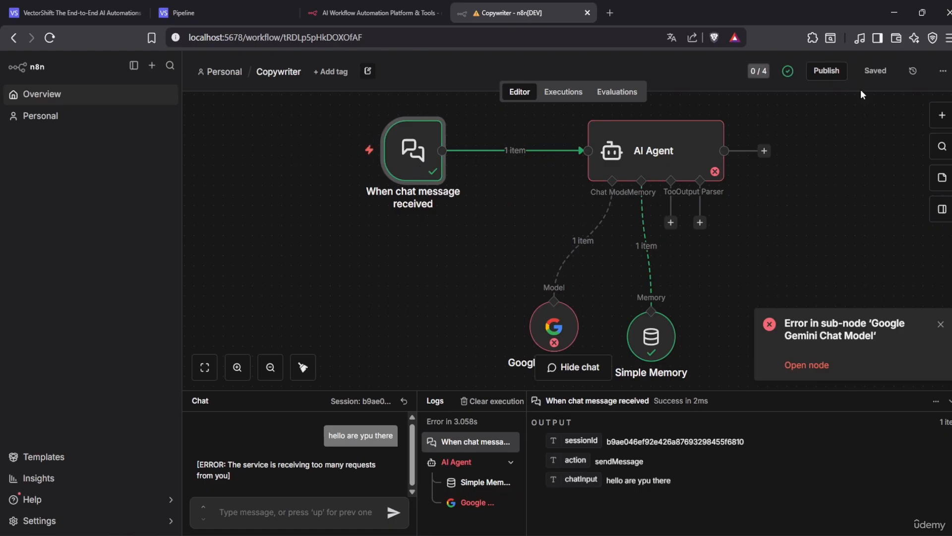
{"action": "left_click", "coordinate": [941, 325]}
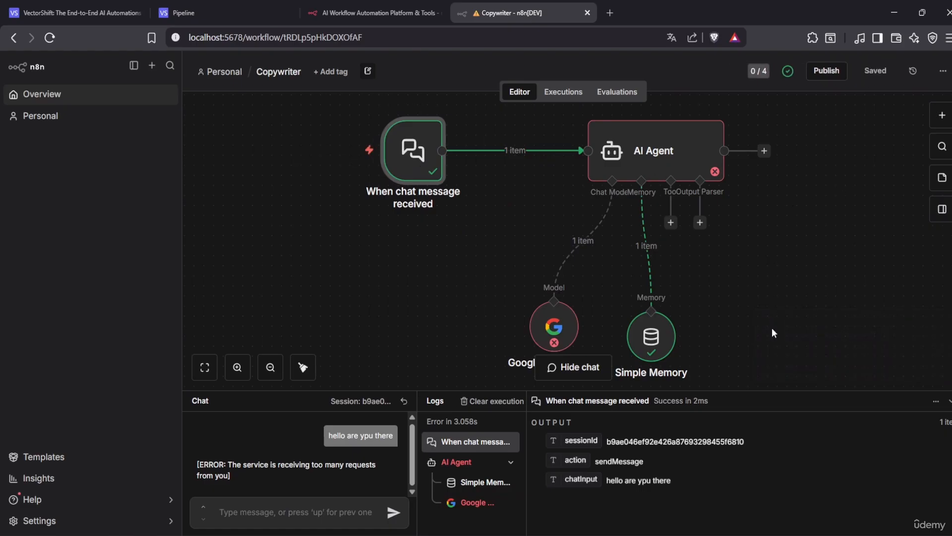
{"action": "left_click_drag", "start_coordinate": [541, 324], "coordinate": [563, 339]}
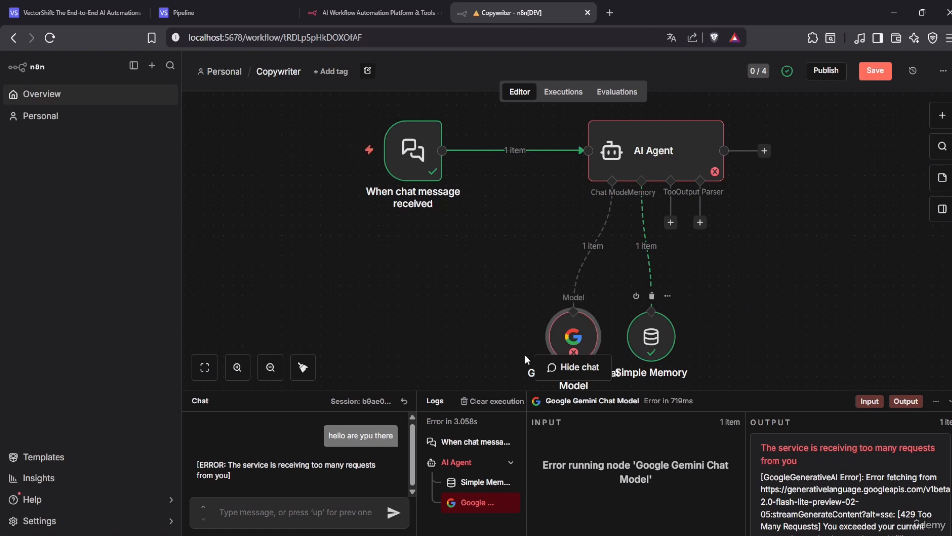
Export the Medical Assistant pipeline as a chatbot named 'tetforudemybot'
{"action": "left_click", "coordinate": [212, 18]}
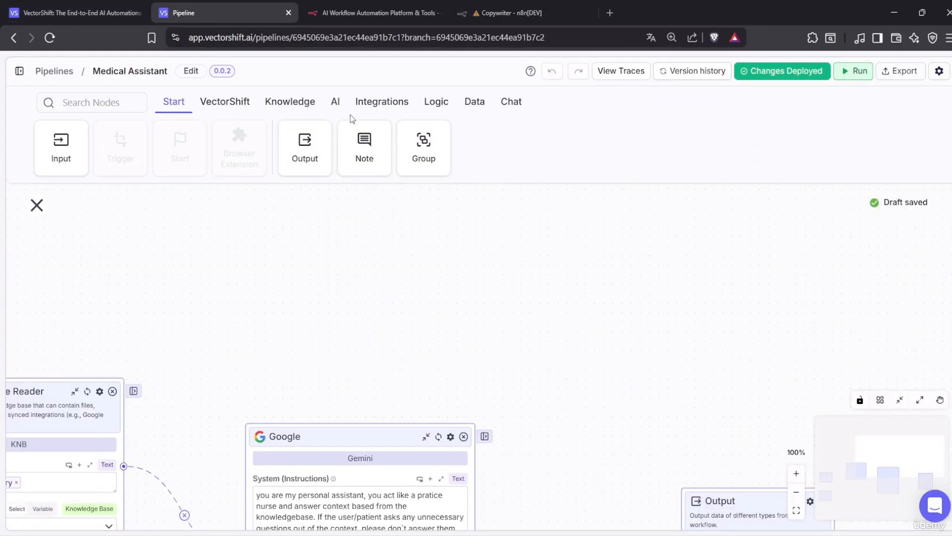
{"action": "left_click", "coordinate": [18, 73]}
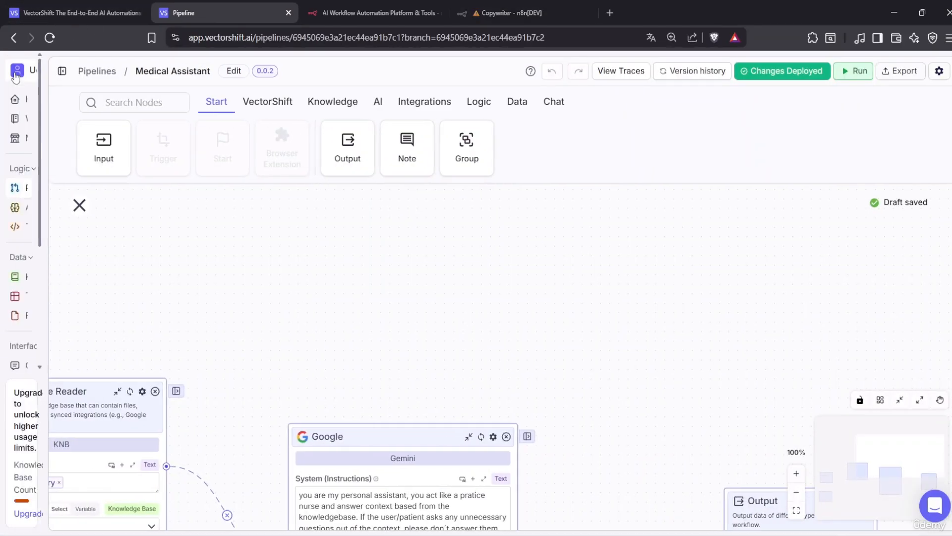
{"action": "left_click", "coordinate": [900, 72]}
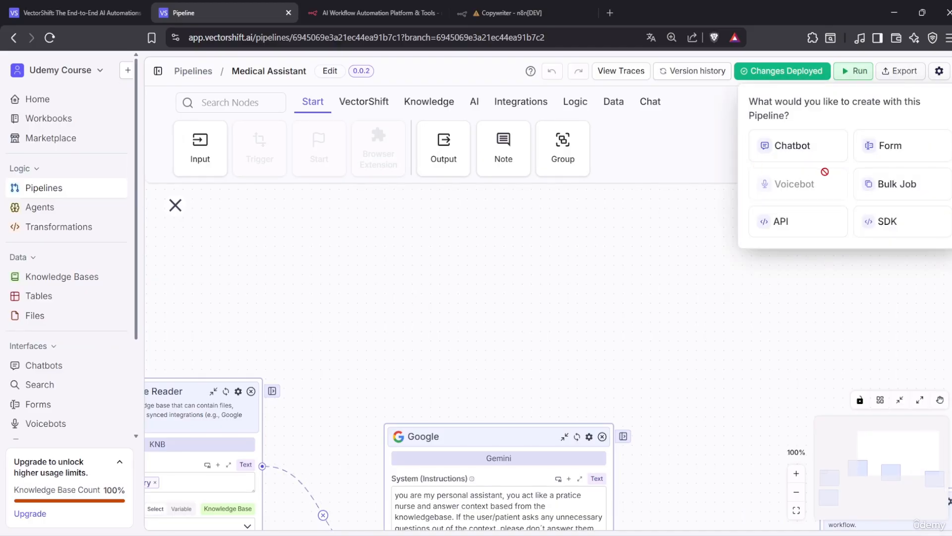
{"action": "left_click", "coordinate": [802, 148]}
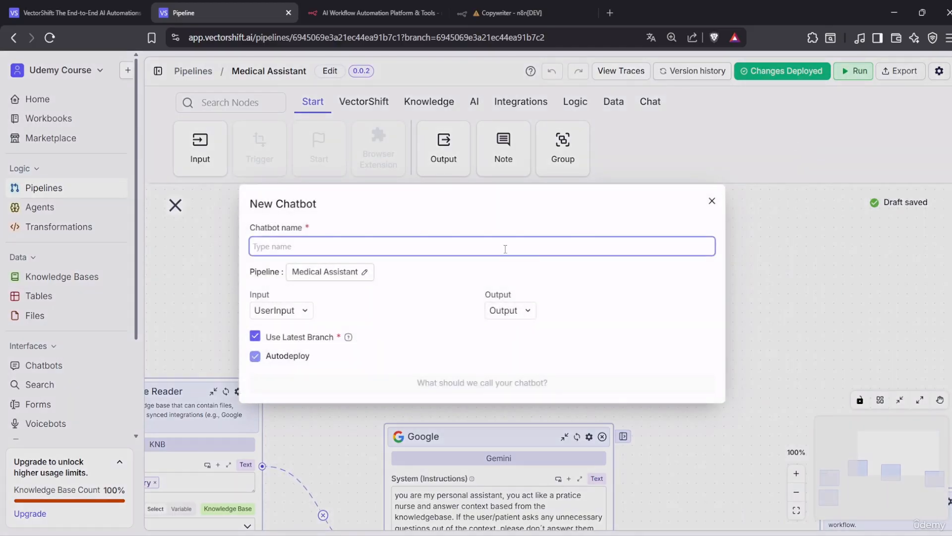
{"action": "type", "text": "tetfor"}
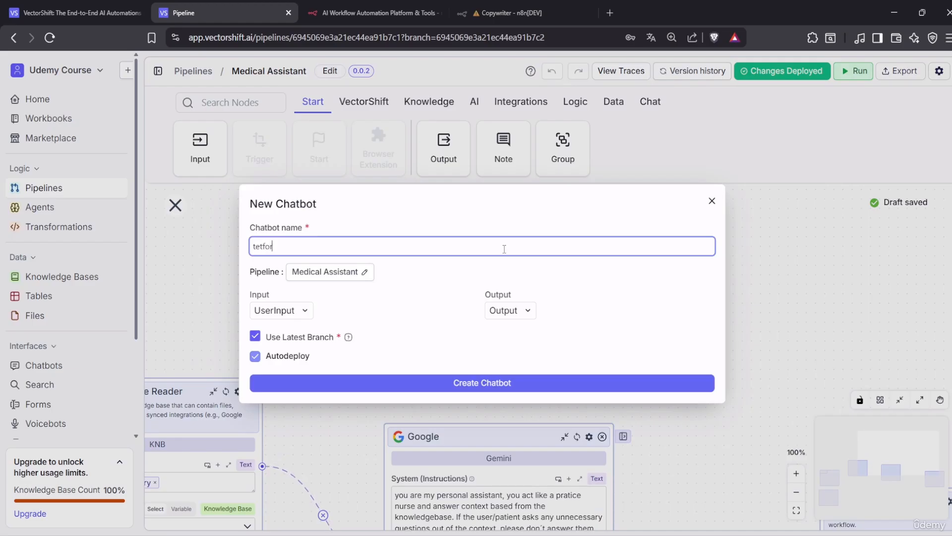
{"action": "type", "text": "udem"}
{"action": "key", "text": "BackSpace"}
{"action": "key", "text": "BackSpace"}
{"action": "key", "text": "BackSpace"}
{"action": "type", "text": "demybot"}
{"action": "left_click", "coordinate": [506, 382]}
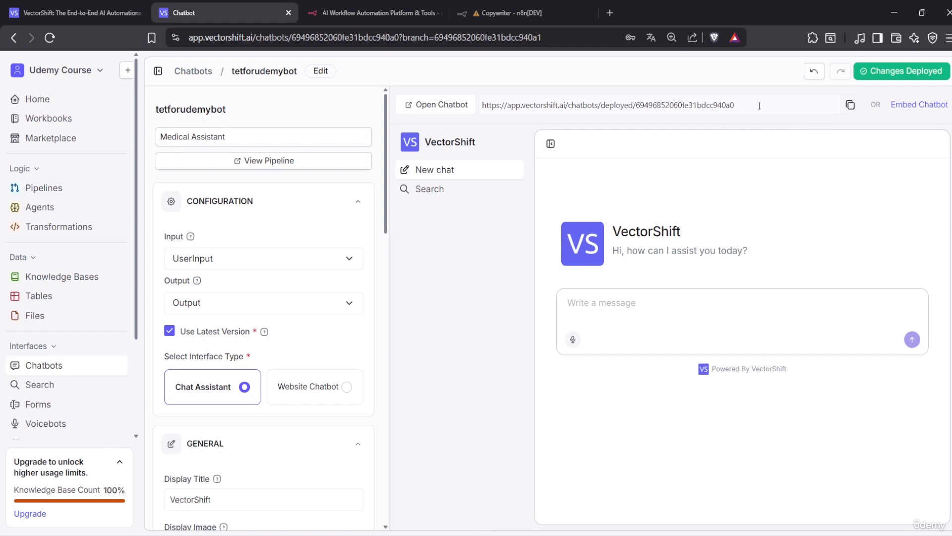
Open the tetforudemybot chatbot page, copy its link, and open a new incognito Brave window
{"action": "left_click", "coordinate": [461, 110]}
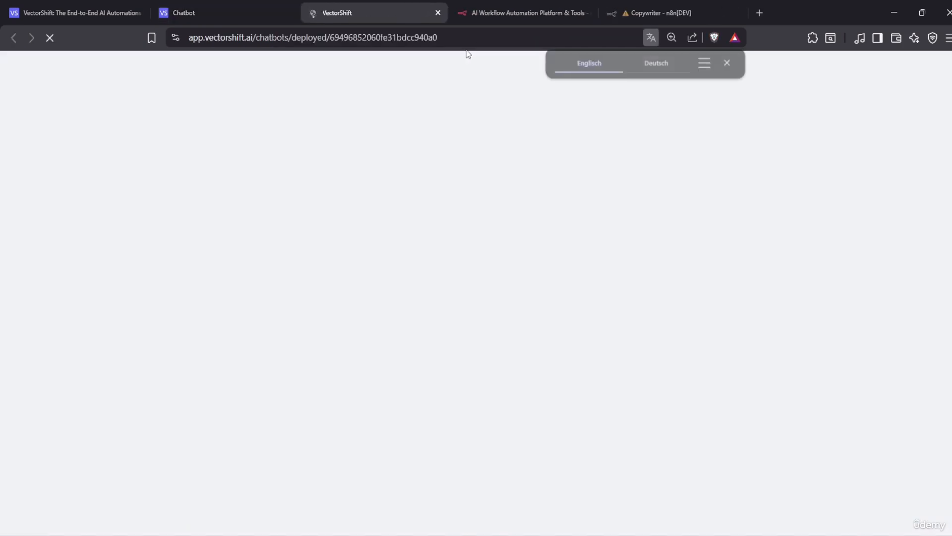
{"action": "left_click", "coordinate": [493, 37]}
{"action": "key", "text": "ctrl+c"}
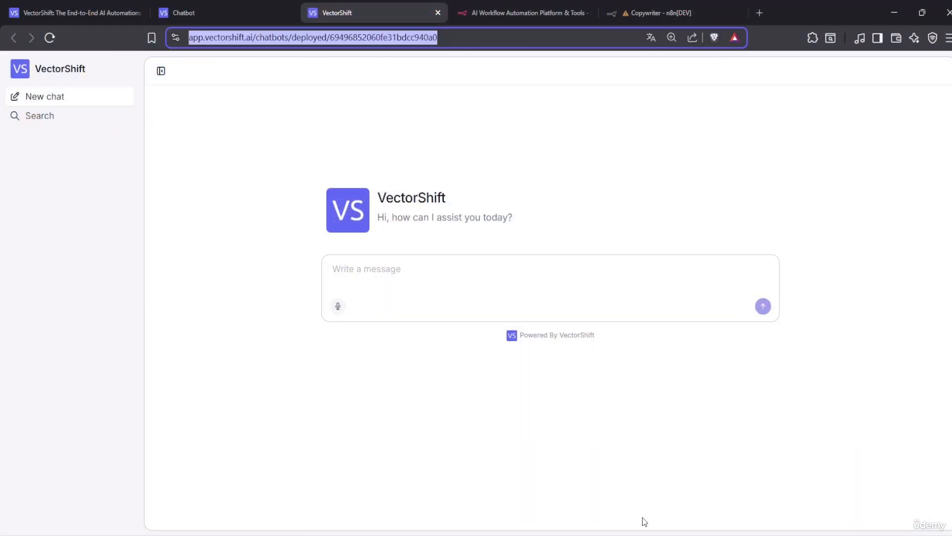
{"action": "right_click", "coordinate": [582, 535]}
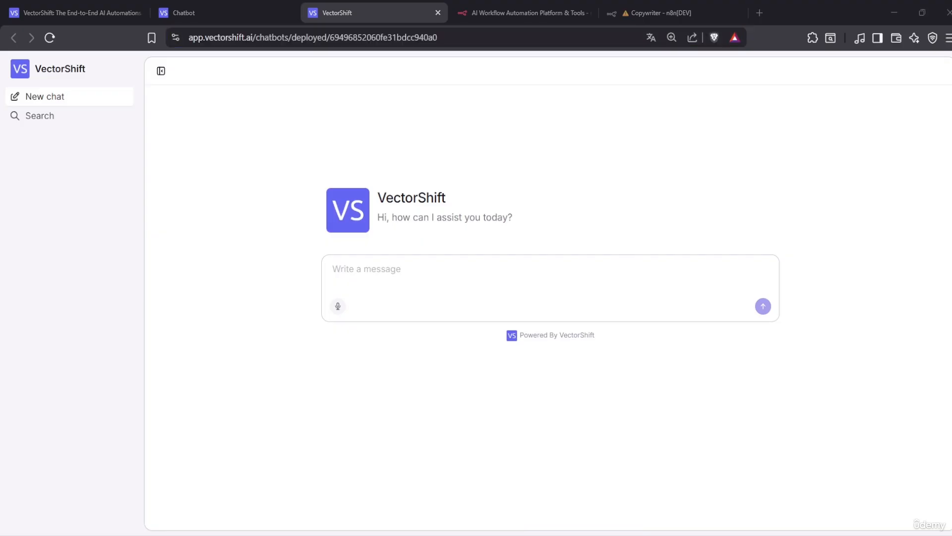
{"action": "left_click", "coordinate": [602, 462]}
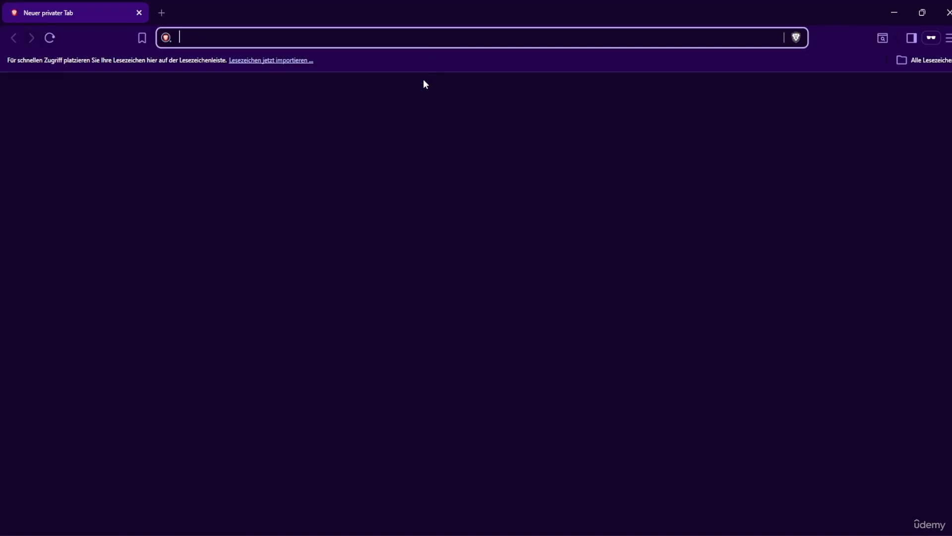
Load the copied chatbot link in the private window and dismiss the translation offer
{"action": "key", "text": "ctrl+v"}
{"action": "key", "text": "Return"}
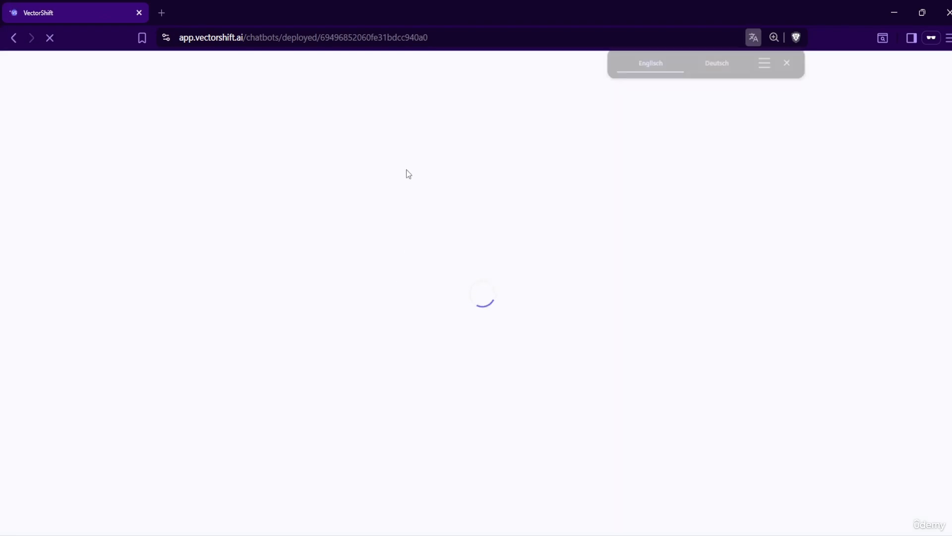
{"action": "left_click", "coordinate": [789, 63]}
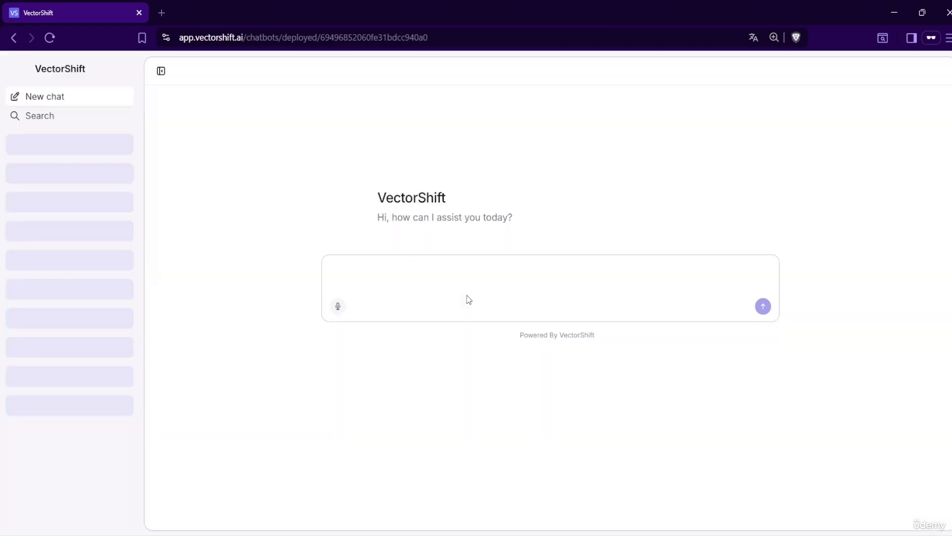
Send the greeting 'hello who are you' to the chatbot, then select the conversation link
{"action": "type", "text": "hel"}
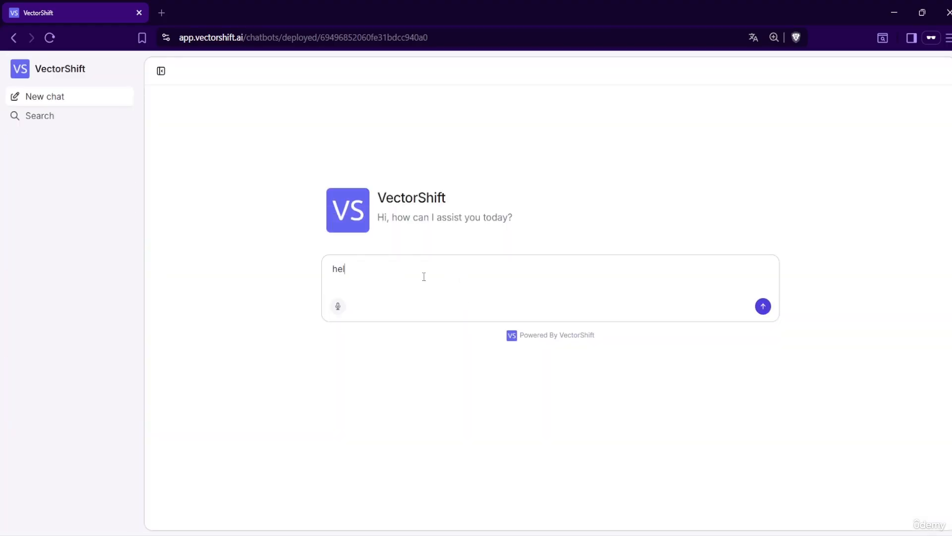
{"action": "type", "text": "lo who are you"}
{"action": "key", "text": "Return"}
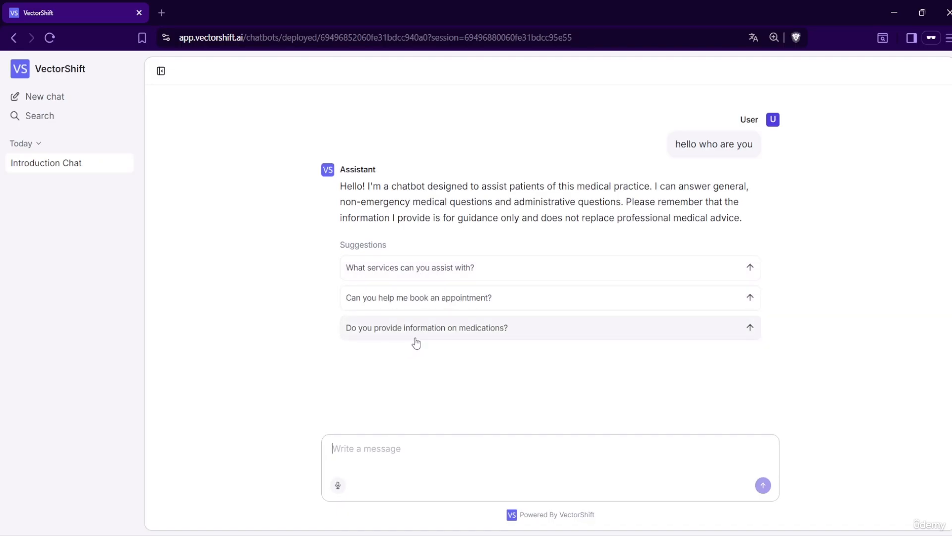
{"action": "left_click_drag", "start_coordinate": [612, 39], "coordinate": [189, 49]}
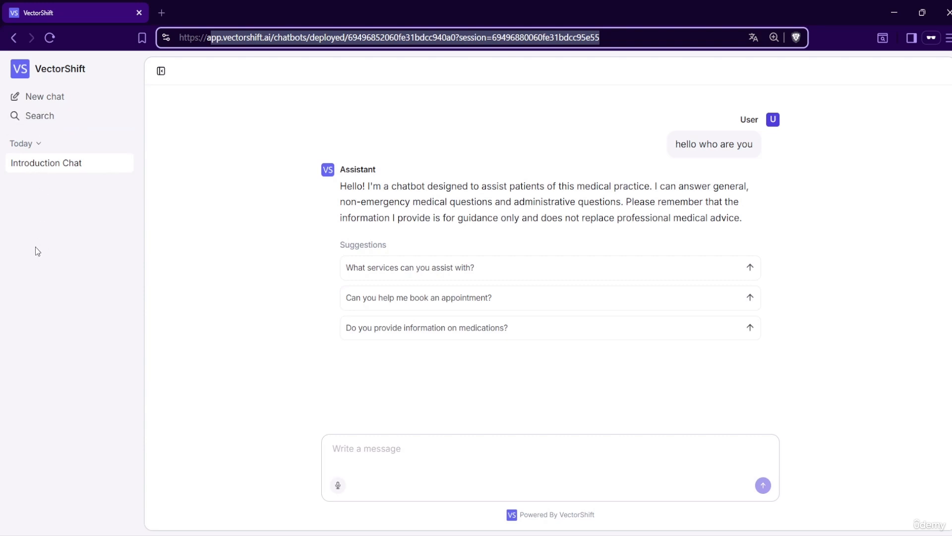
In a new chat, ask 'who are you can you help me write a poem is that possible'
{"action": "left_click", "coordinate": [45, 96]}
{"action": "left_click", "coordinate": [377, 273]}
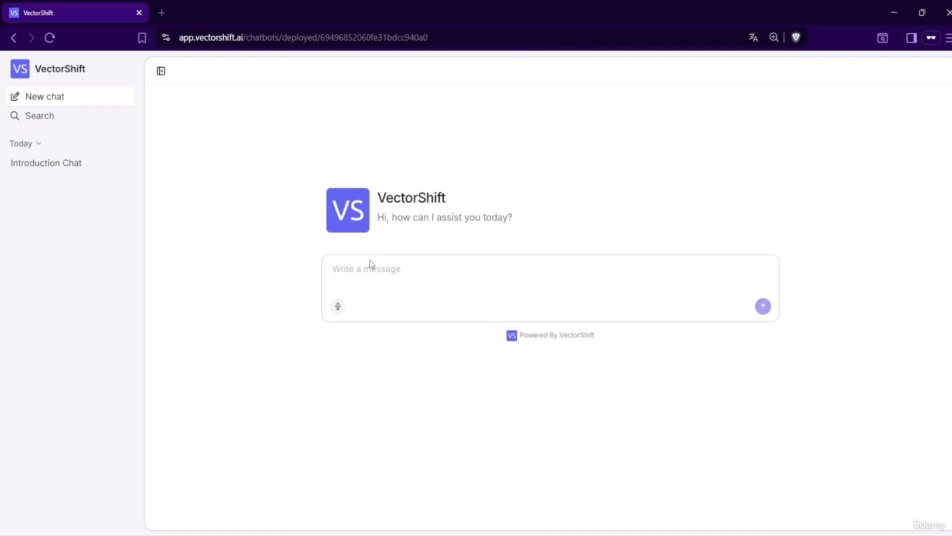
{"action": "type", "text": "who are you "}
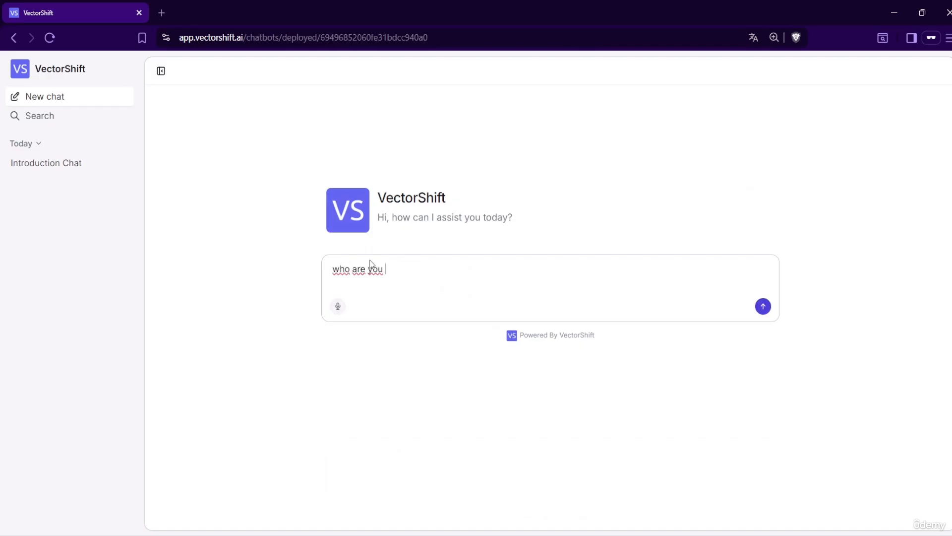
{"action": "type", "text": "can you help me w"}
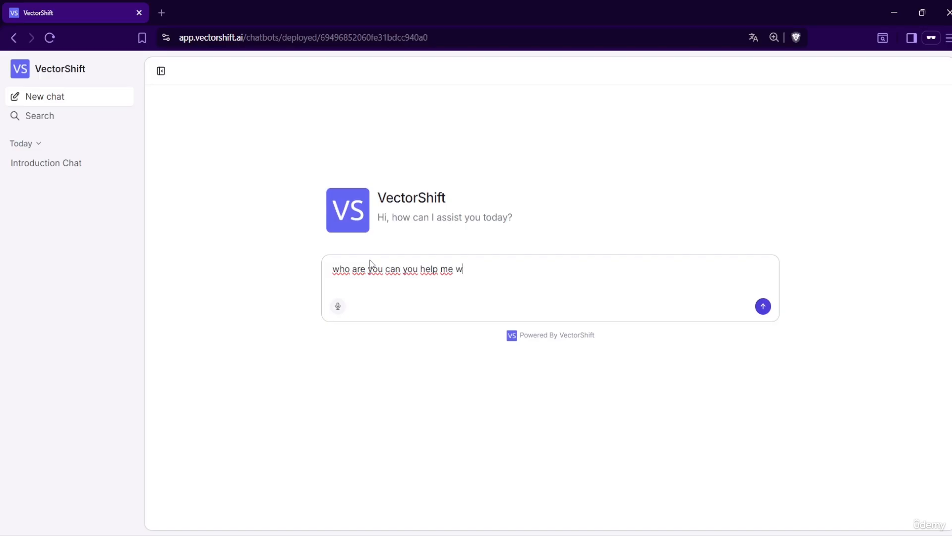
{"action": "type", "text": "rite a poem is that possible"}
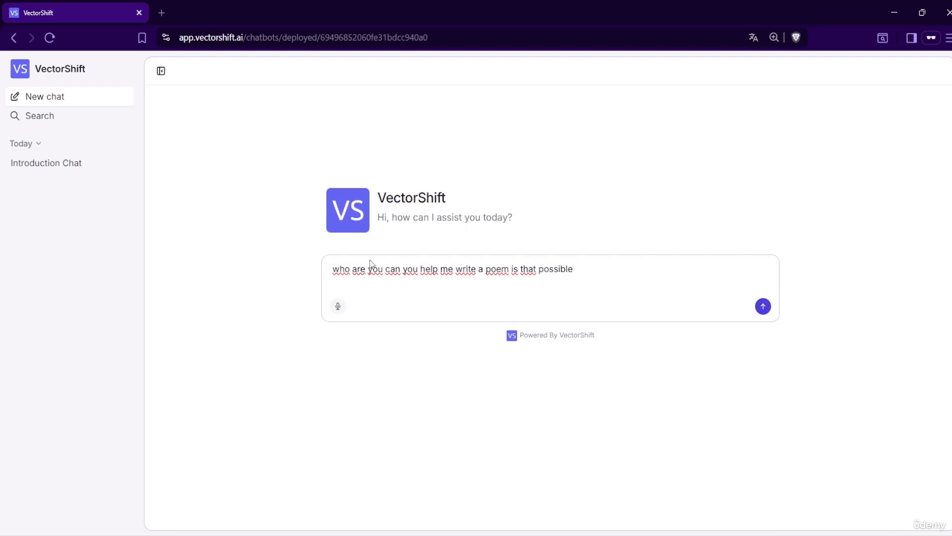
{"action": "key", "text": "Return"}
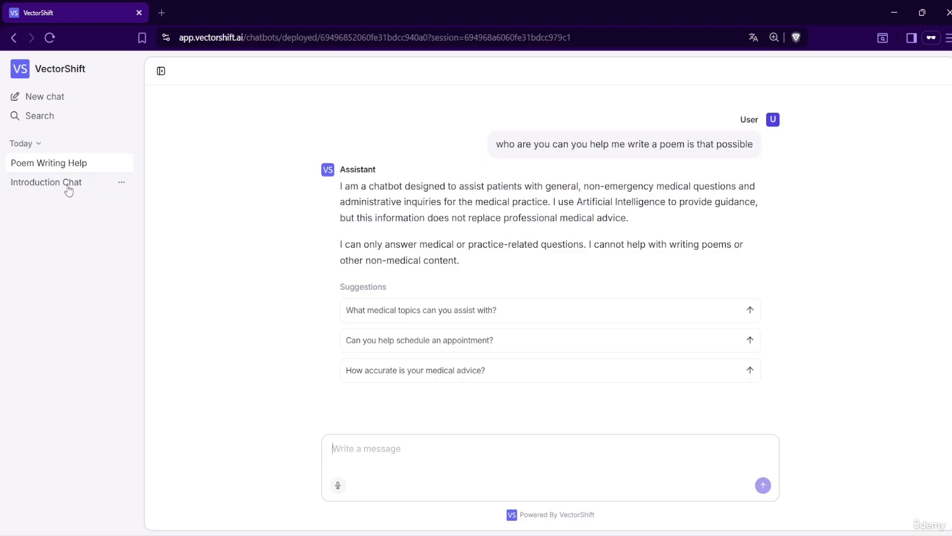
Delete the Poem Writing Help chat
{"action": "left_click", "coordinate": [123, 165]}
{"action": "left_click", "coordinate": [148, 204]}
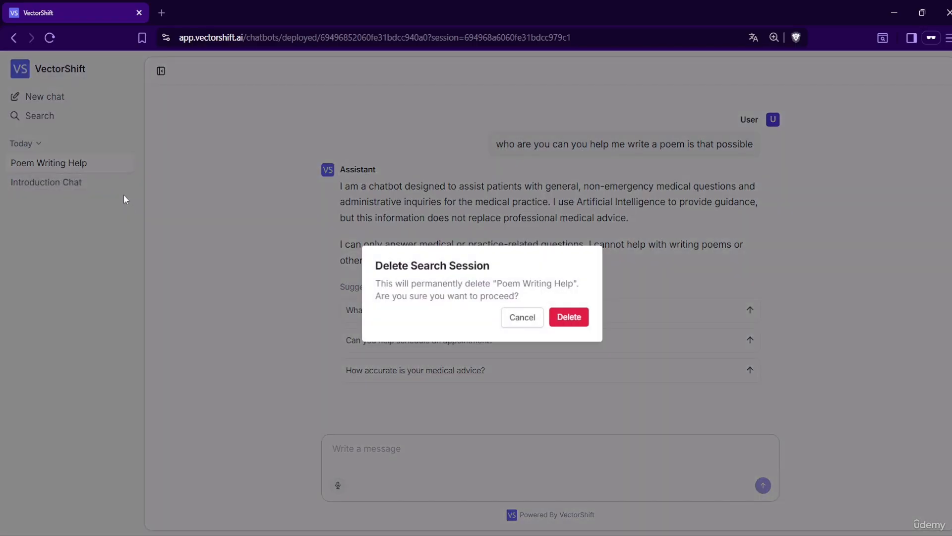
{"action": "left_click", "coordinate": [565, 317]}
Delete the Introduction Chat
{"action": "left_click", "coordinate": [121, 163]}
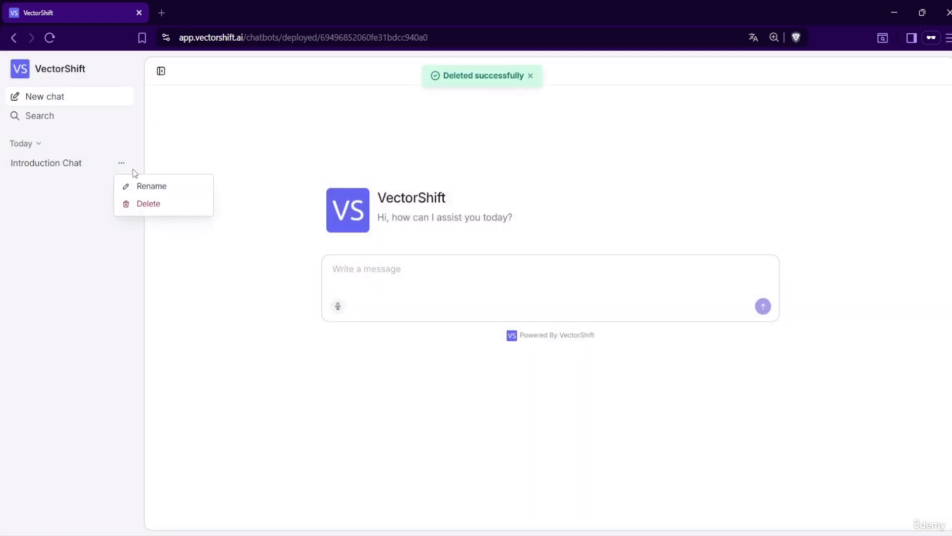
{"action": "left_click", "coordinate": [181, 203]}
{"action": "left_click", "coordinate": [566, 316]}
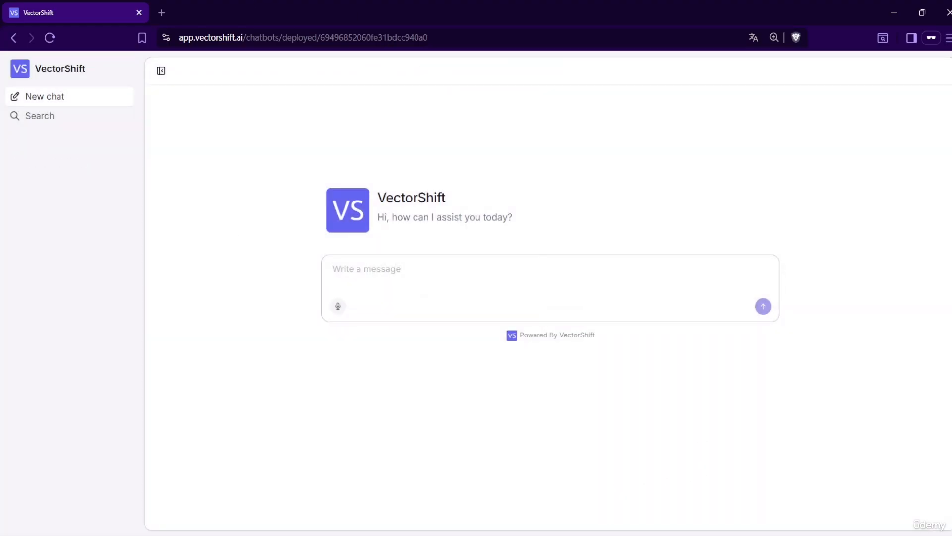
{"action": "mouse_move", "coordinate": [583, 535]}
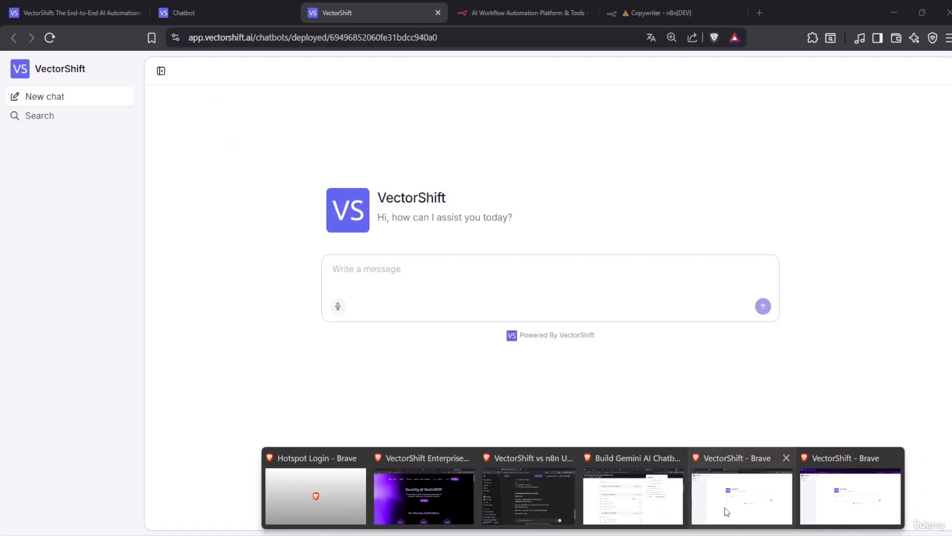
Check the Gemini too-many-requests error in n8n's Copywriter workflow, then return to the VectorShift tab
{"action": "left_click", "coordinate": [727, 512]}
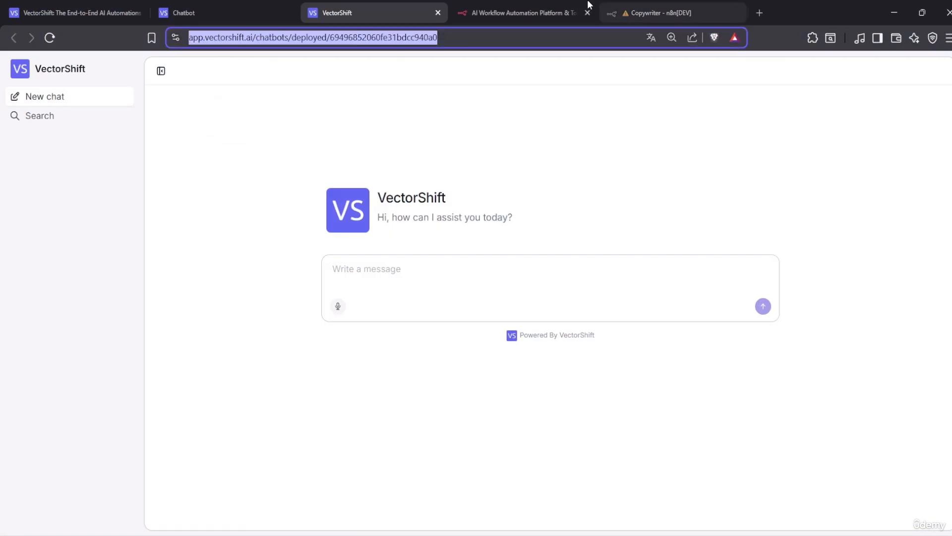
{"action": "left_click", "coordinate": [511, 5]}
{"action": "left_click", "coordinate": [660, 12]}
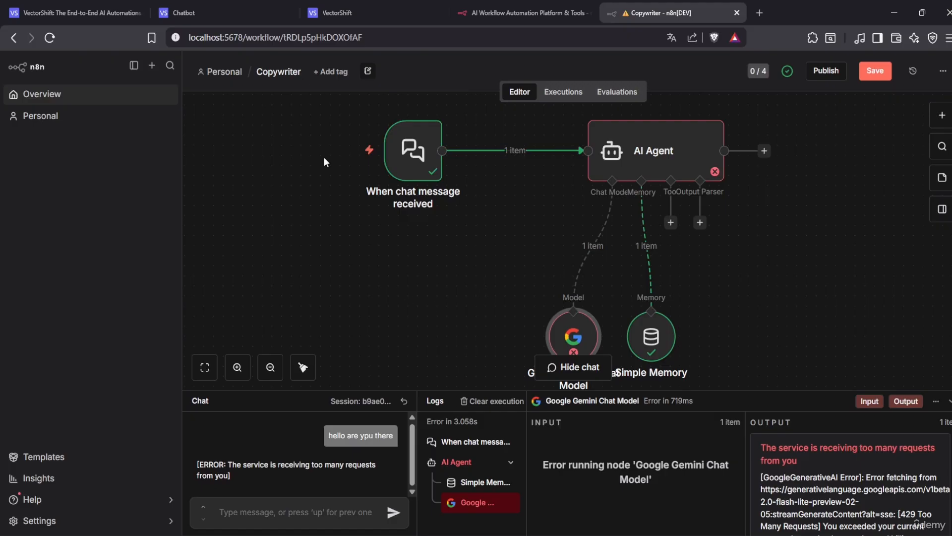
{"action": "left_click", "coordinate": [221, 13]}
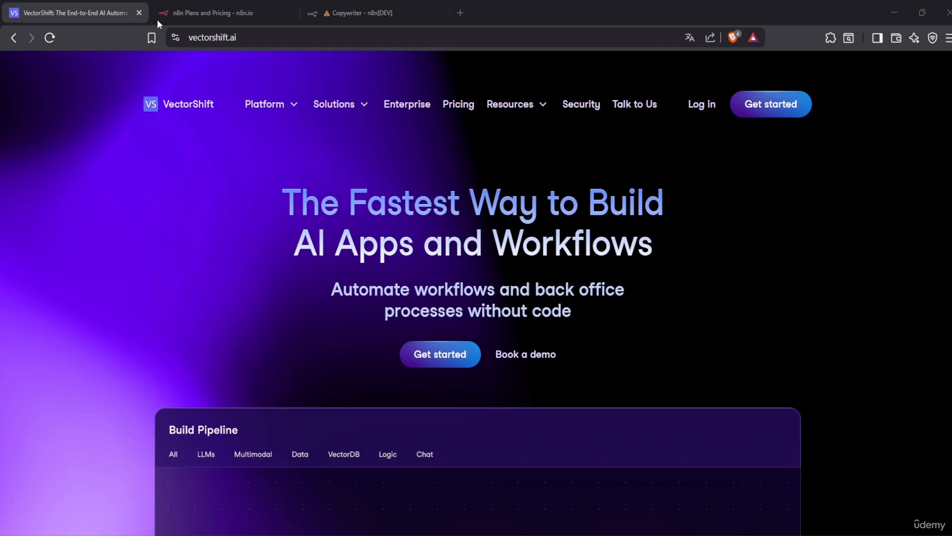
Open the VectorShift sign-in page through Get started on vectorshift.ai
{"action": "left_click", "coordinate": [256, 33]}
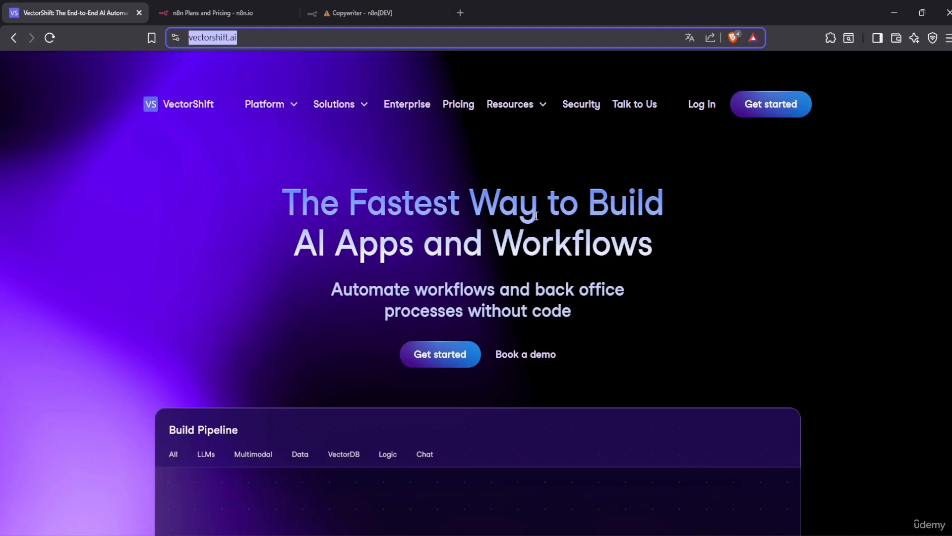
{"action": "left_click", "coordinate": [775, 115]}
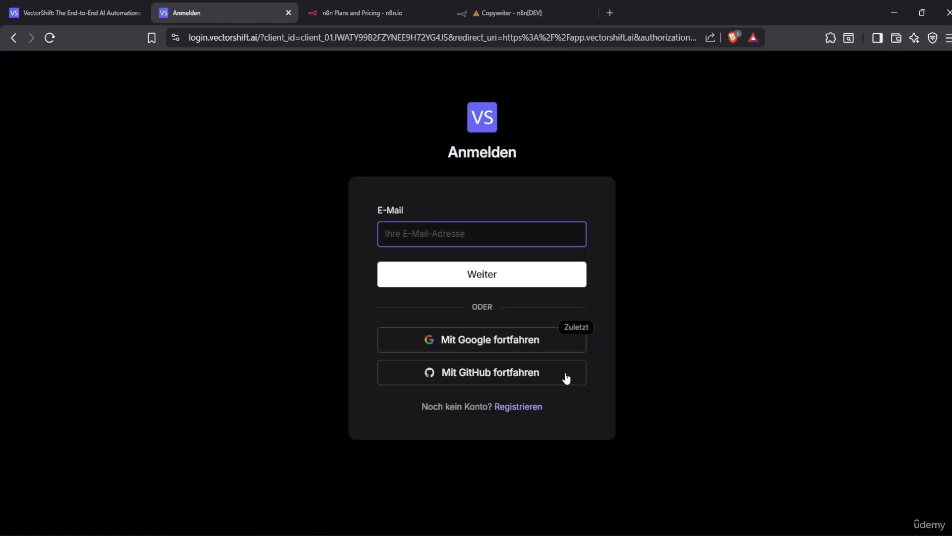
Sign up for a new VectorShift account with Google from the Registrieren page
{"action": "left_click", "coordinate": [529, 414]}
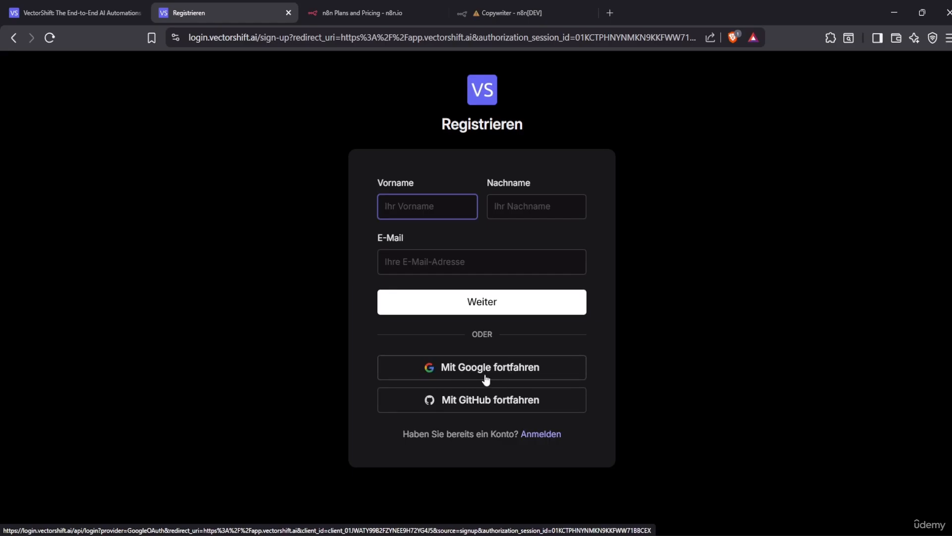
{"action": "left_click", "coordinate": [509, 375]}
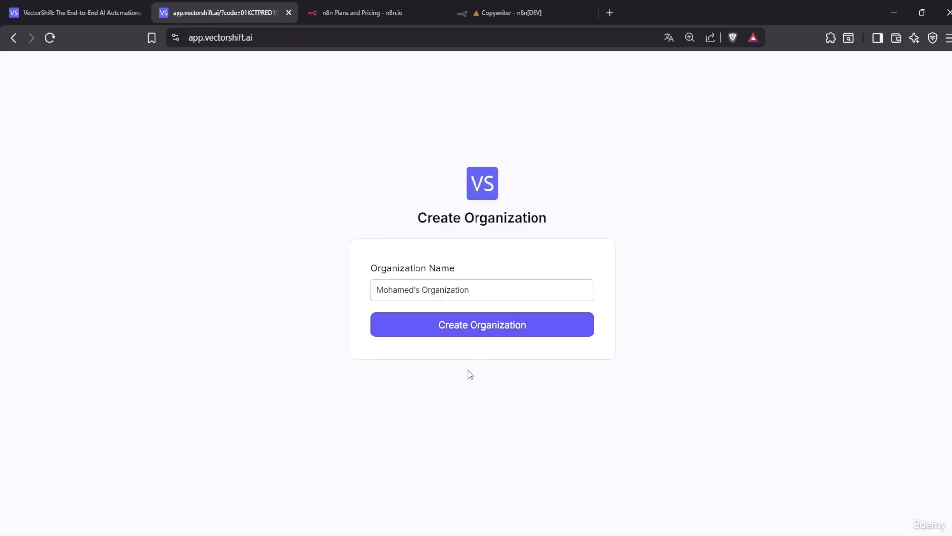
Replace the default organization name with 'Udemy Course' and create the organization
{"action": "left_click", "coordinate": [488, 293]}
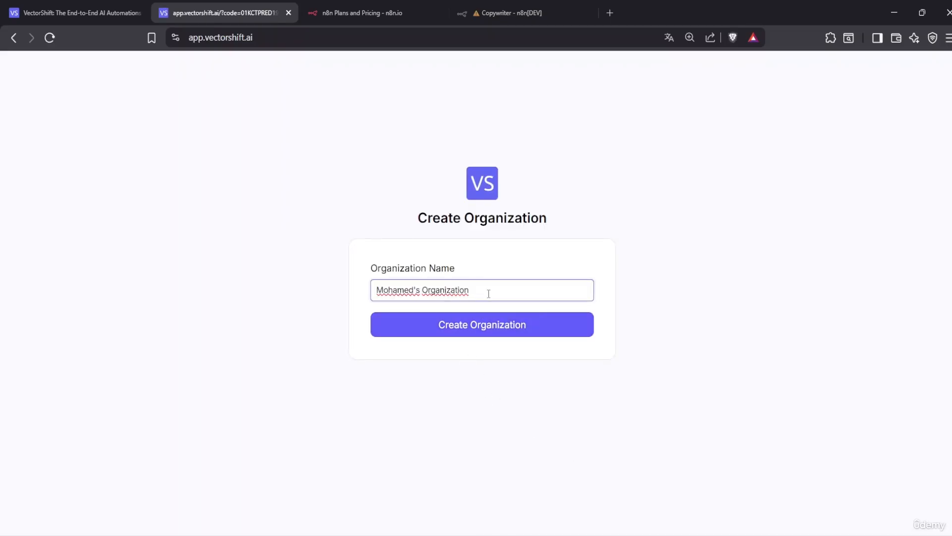
{"action": "left_click_drag", "start_coordinate": [488, 294], "coordinate": [368, 300]}
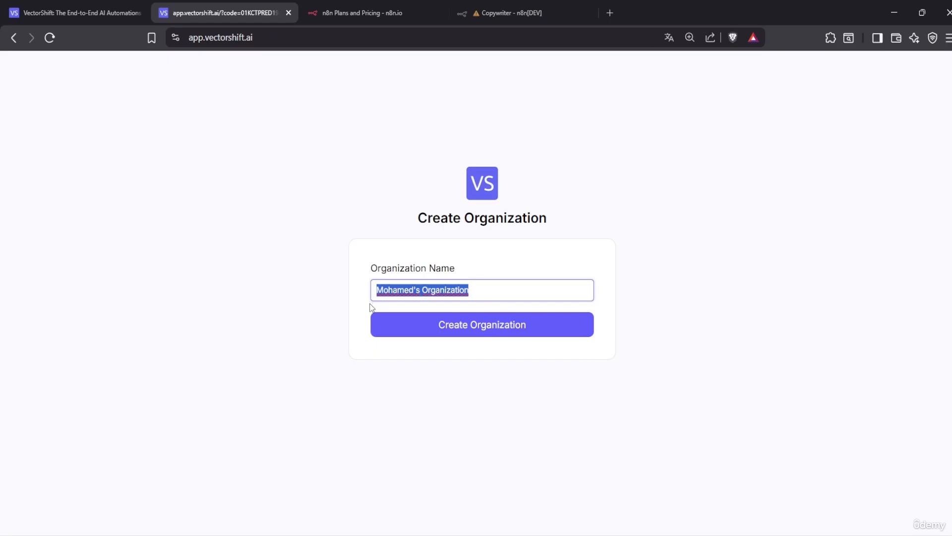
{"action": "key", "text": "BackSpace"}
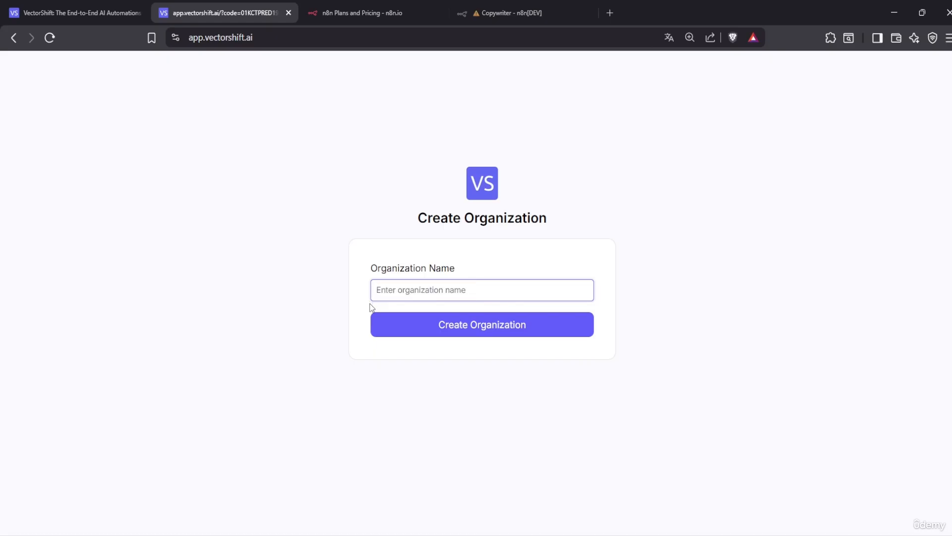
{"action": "type", "text": "Udemy "}
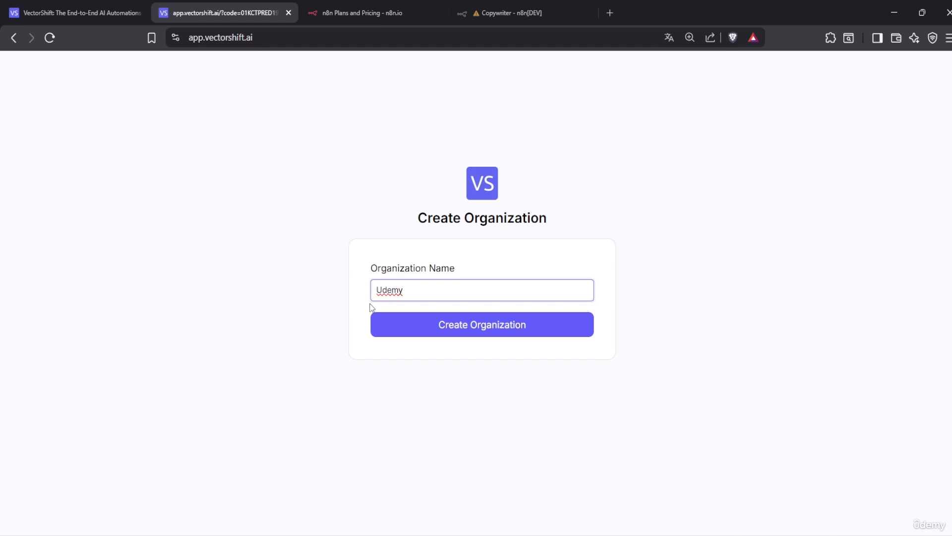
{"action": "type", "text": "Course"}
{"action": "left_click", "coordinate": [486, 335]}
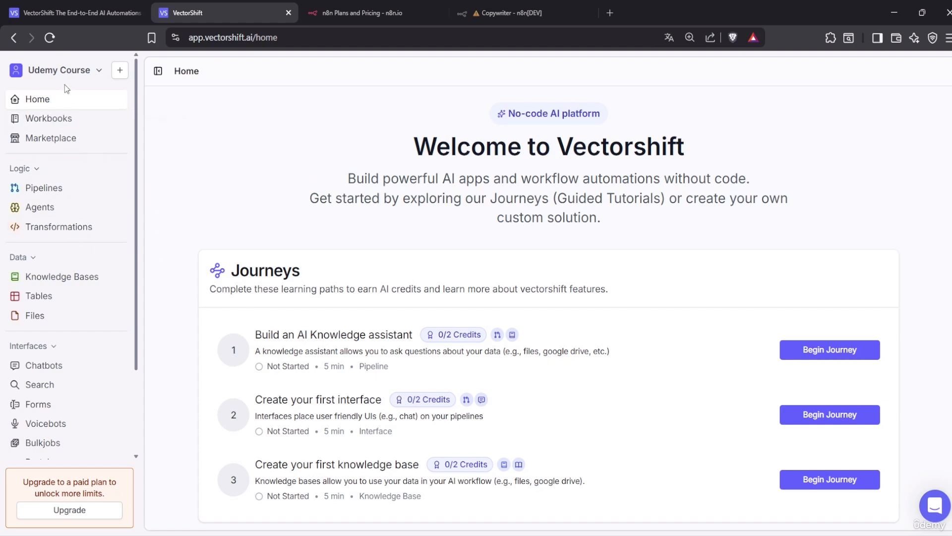
Look at the empty Workbooks page, then open the Marketplace templates
{"action": "left_click", "coordinate": [43, 121]}
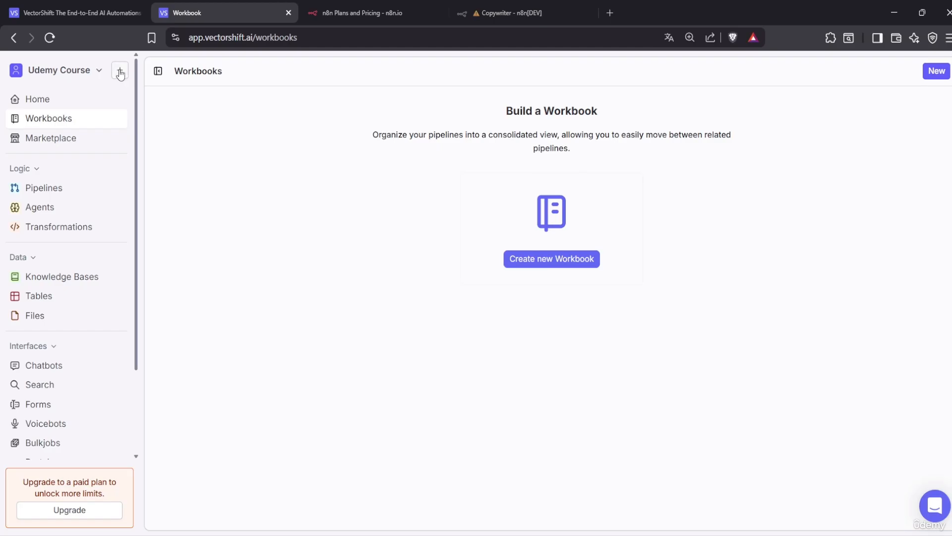
{"action": "left_click", "coordinate": [47, 144]}
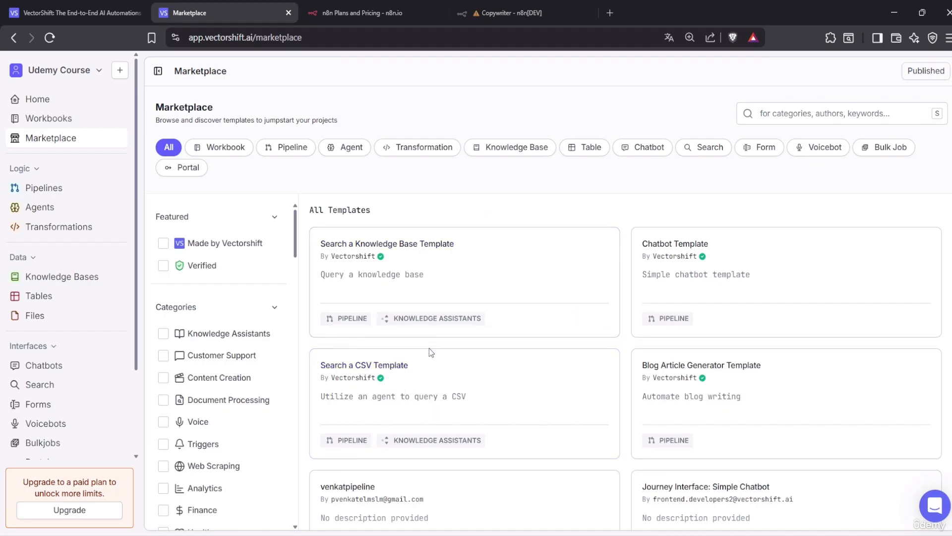
Scroll through the Marketplace template cards, then go to the empty Pipelines page
{"action": "scroll", "coordinate": [547, 332], "scroll_direction": "down", "scroll_amount": 1}
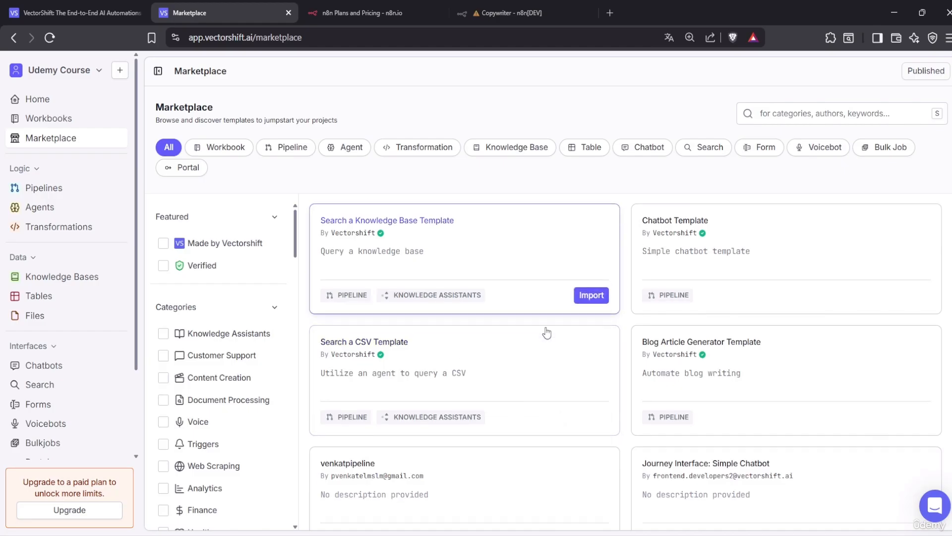
{"action": "scroll", "coordinate": [547, 332], "scroll_direction": "down", "scroll_amount": 2}
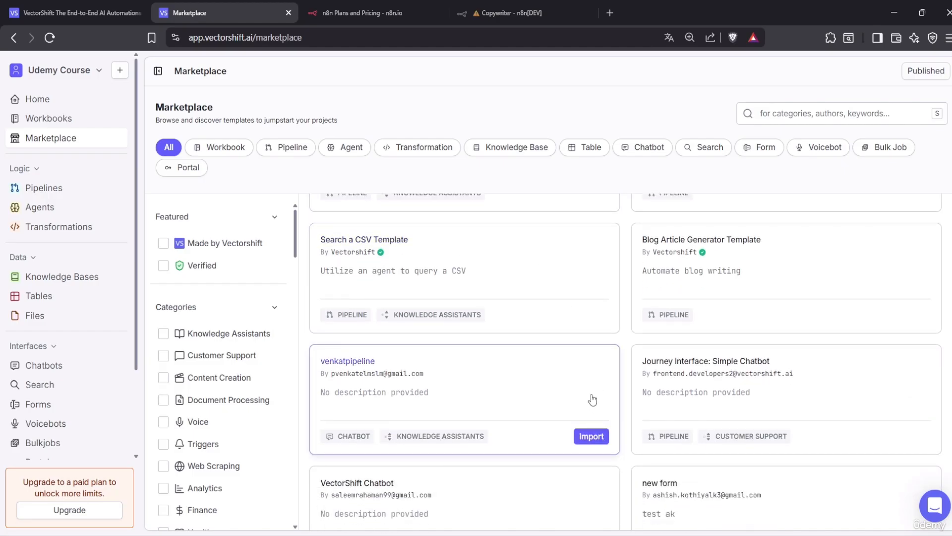
{"action": "scroll", "coordinate": [357, 432], "scroll_direction": "up", "scroll_amount": 3}
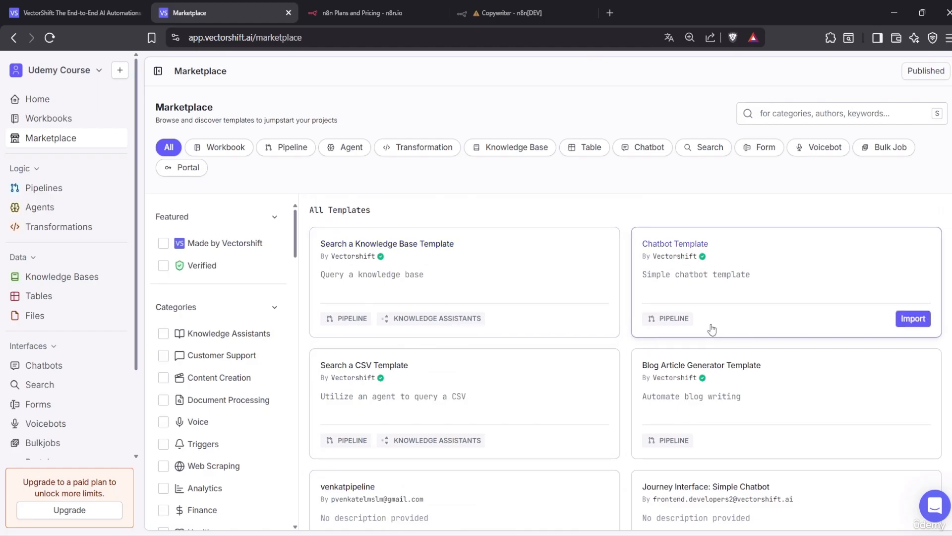
{"action": "scroll", "coordinate": [574, 378], "scroll_direction": "down", "scroll_amount": 2}
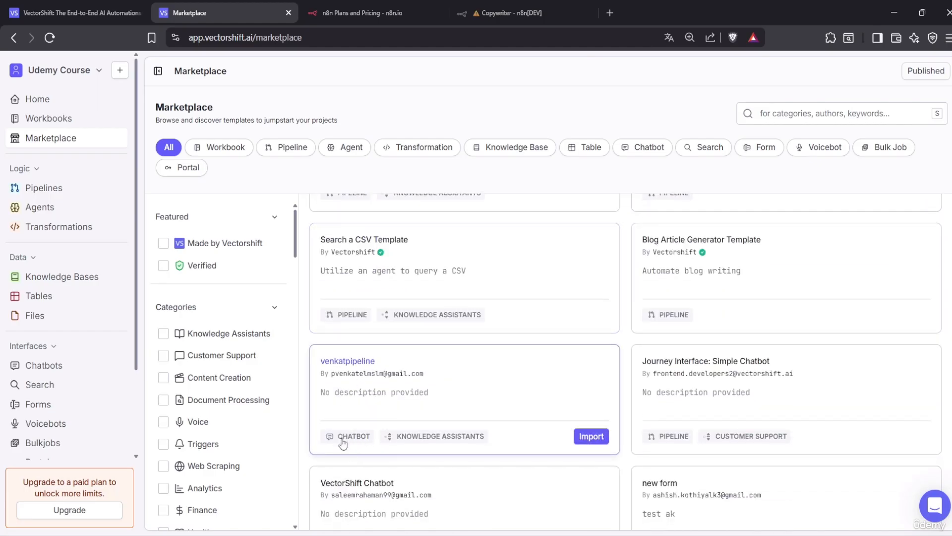
{"action": "scroll", "coordinate": [459, 441], "scroll_direction": "down", "scroll_amount": 2}
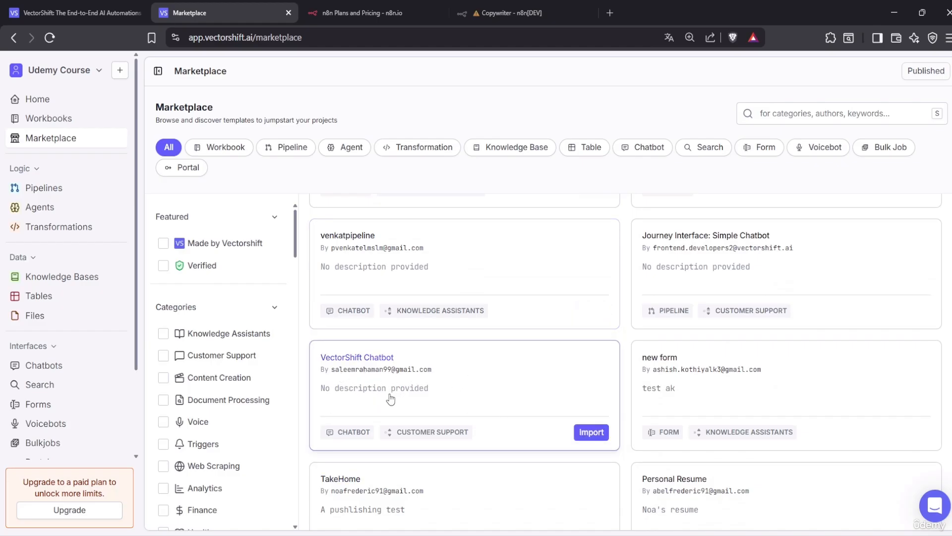
{"action": "scroll", "coordinate": [413, 398], "scroll_direction": "down", "scroll_amount": 2}
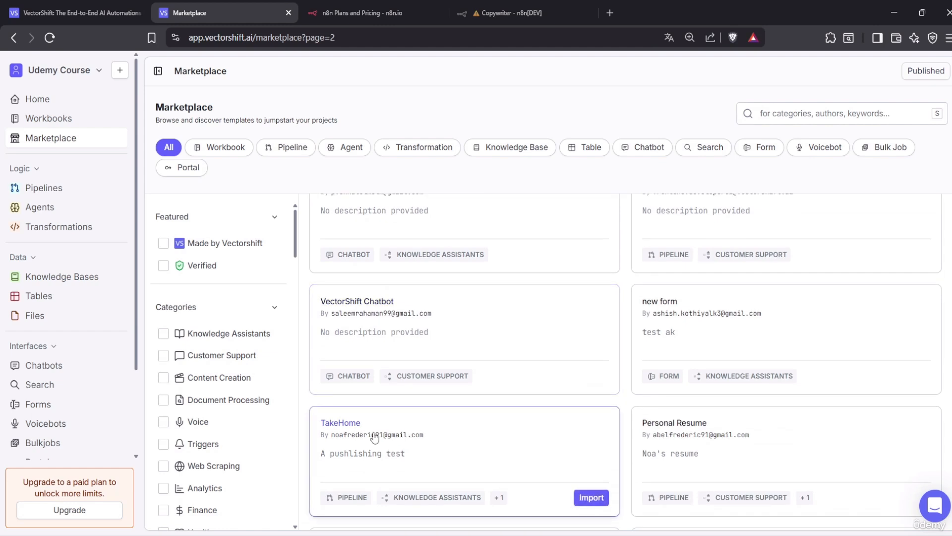
{"action": "left_click", "coordinate": [44, 188]}
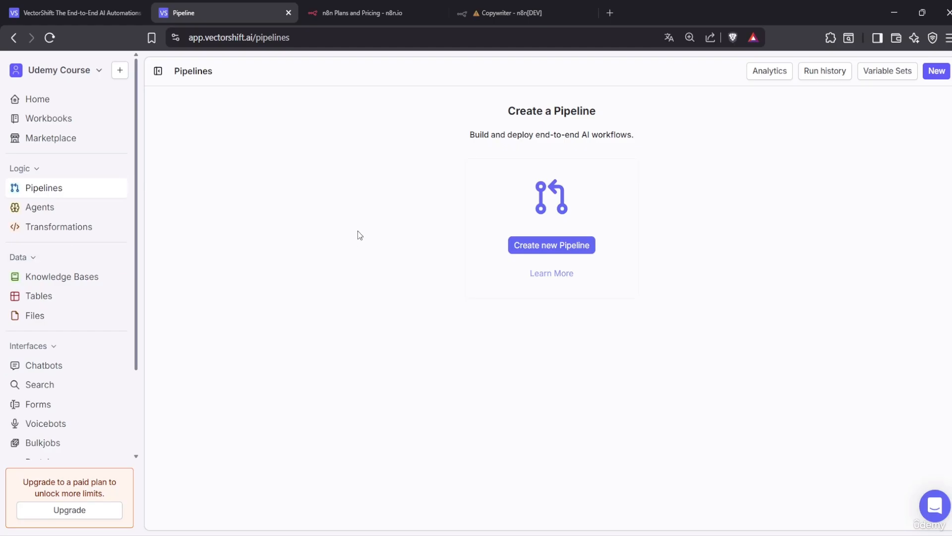
View the Agents page, stop n8n with Ctrl+C and close PowerShell, then open Transformations
{"action": "left_click", "coordinate": [39, 212]}
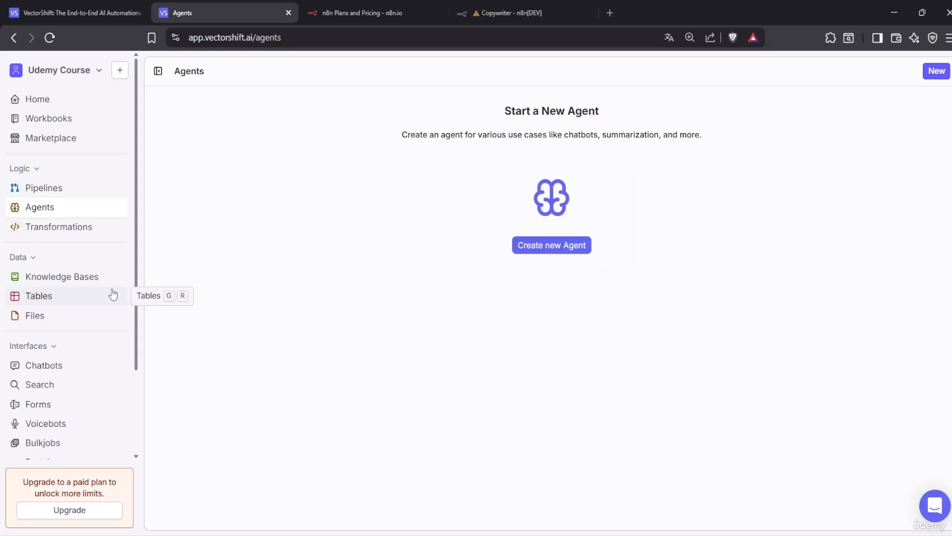
{"action": "left_click", "coordinate": [638, 534]}
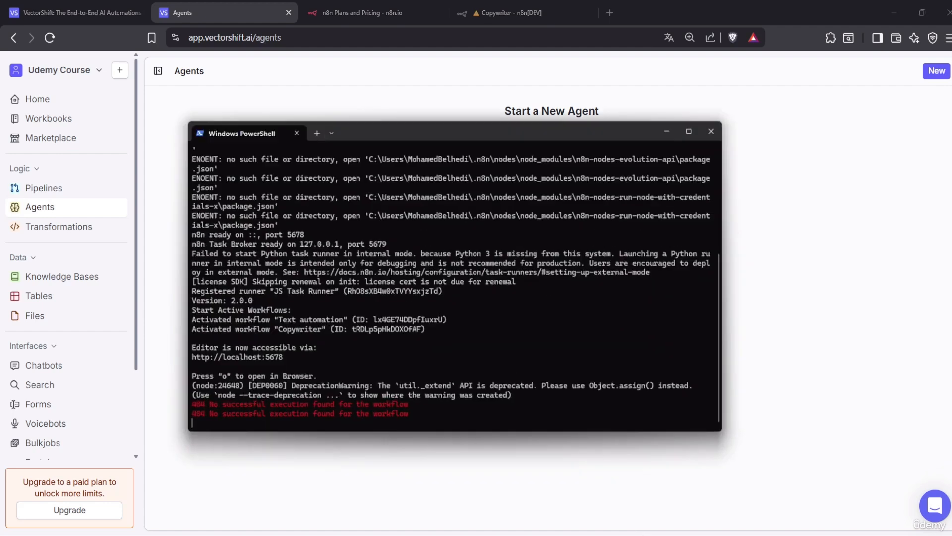
{"action": "key", "text": "ctrl+c"}
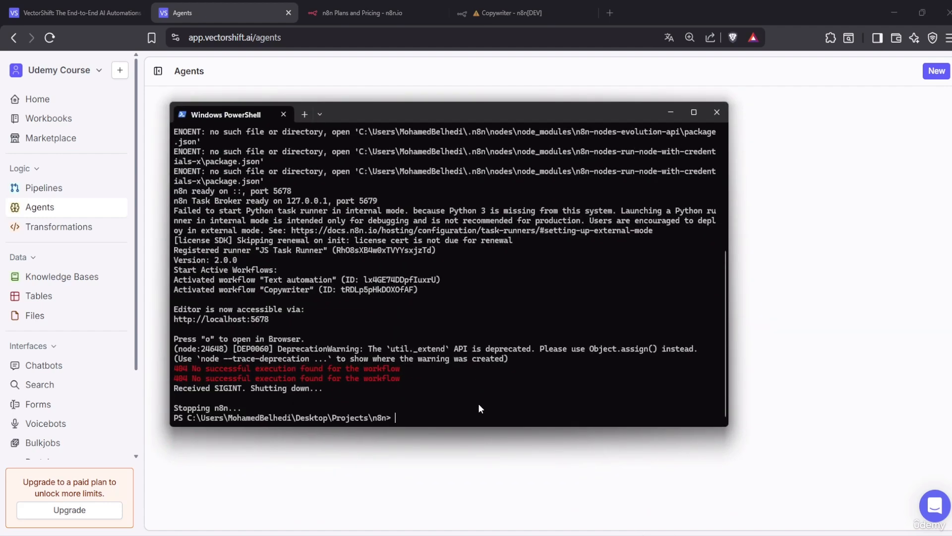
{"action": "left_click", "coordinate": [716, 112]}
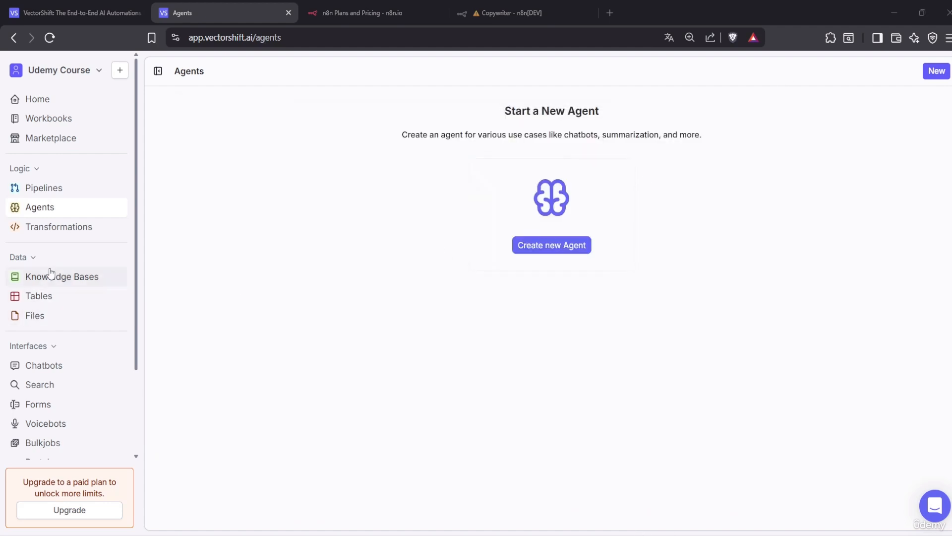
{"action": "left_click", "coordinate": [60, 229]}
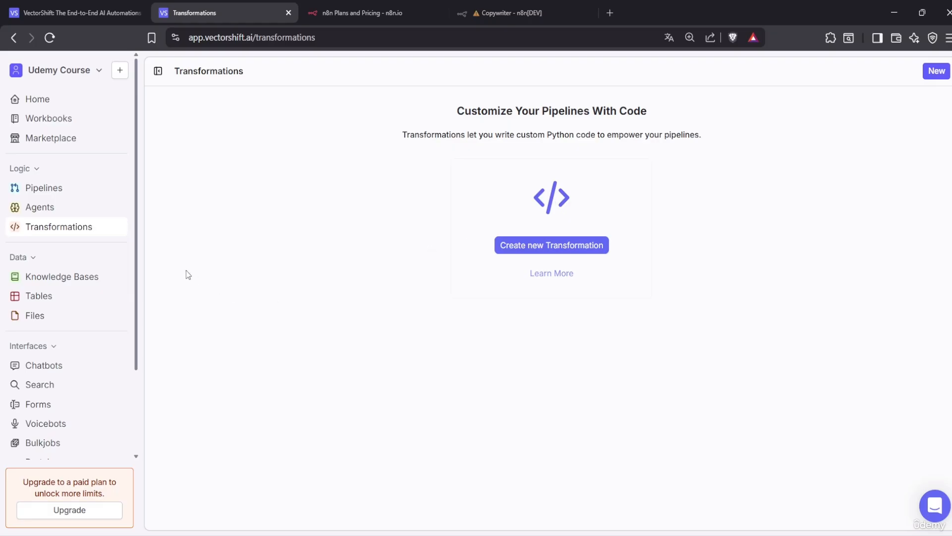
Visit the Knowledge Bases and Tables pages, ending on the empty Files upload page
{"action": "left_click", "coordinate": [96, 278]}
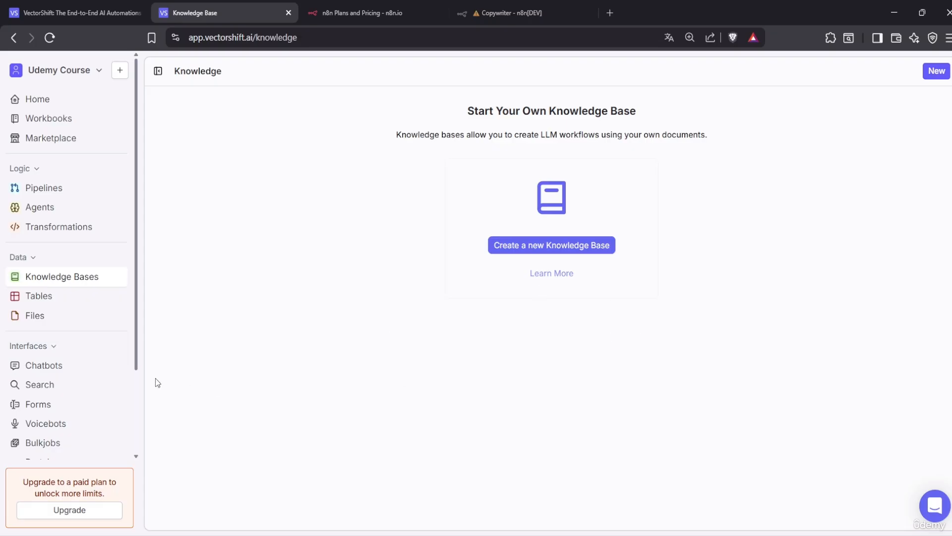
{"action": "left_click", "coordinate": [40, 298]}
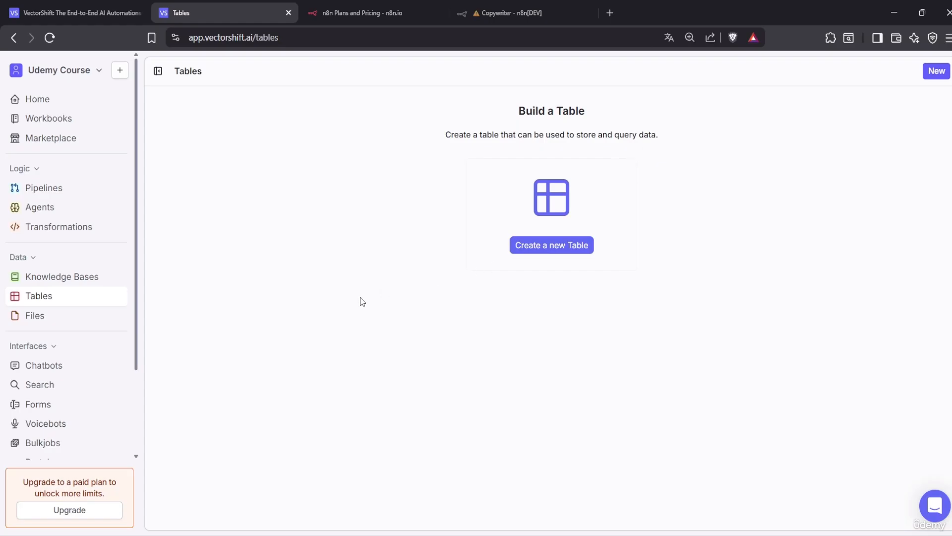
{"action": "left_click", "coordinate": [31, 323]}
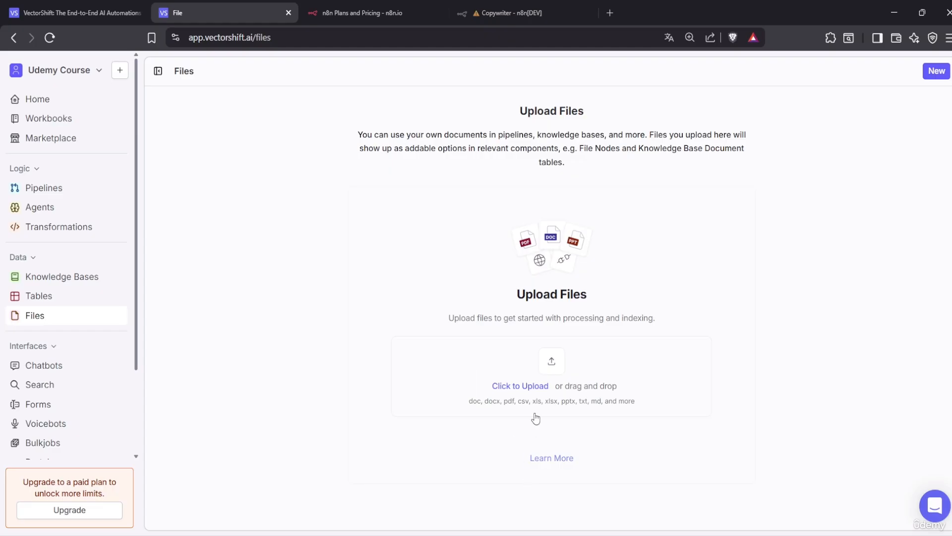
Go to the empty Chatbots page under Interfaces, with its build-a-chatbot prompt
{"action": "left_click", "coordinate": [62, 364]}
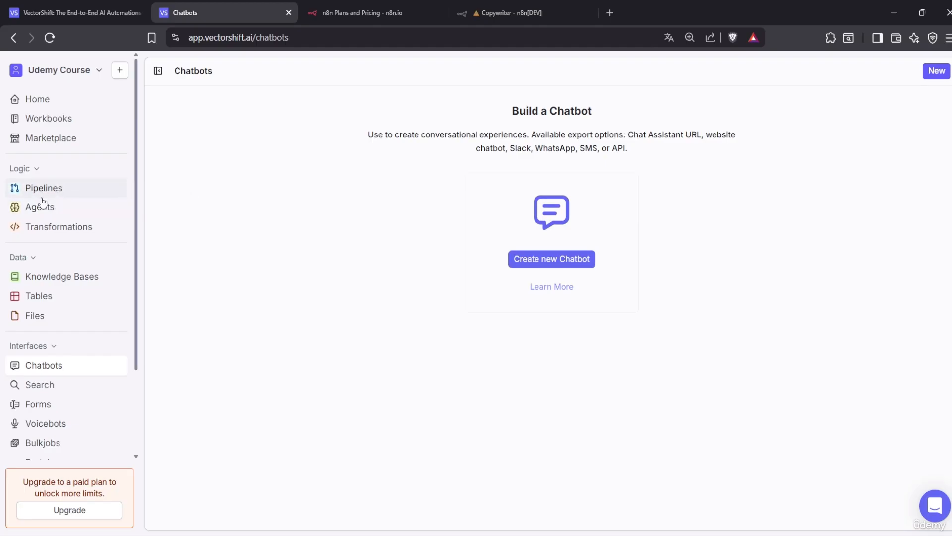
{"action": "left_click", "coordinate": [562, 272]}
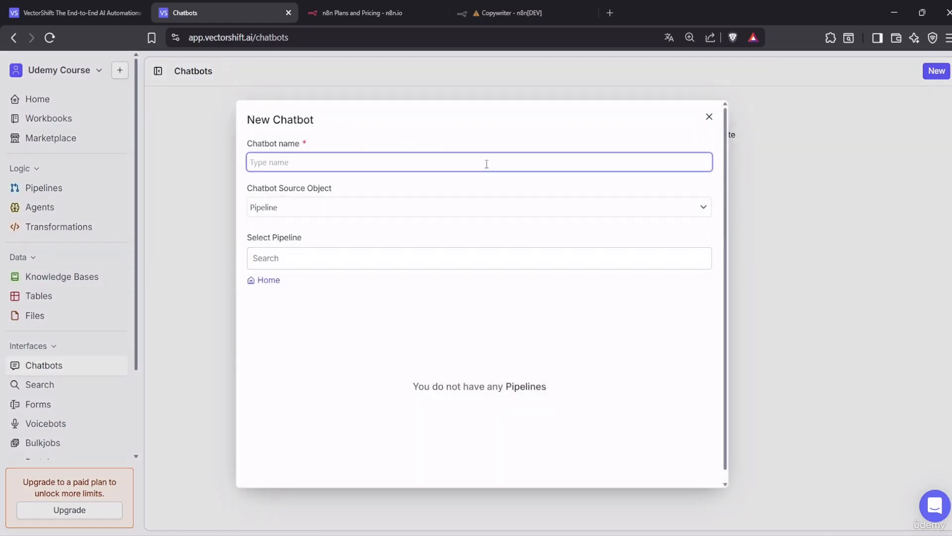
{"action": "type", "text": "TestBot"}
{"action": "left_click", "coordinate": [415, 265]}
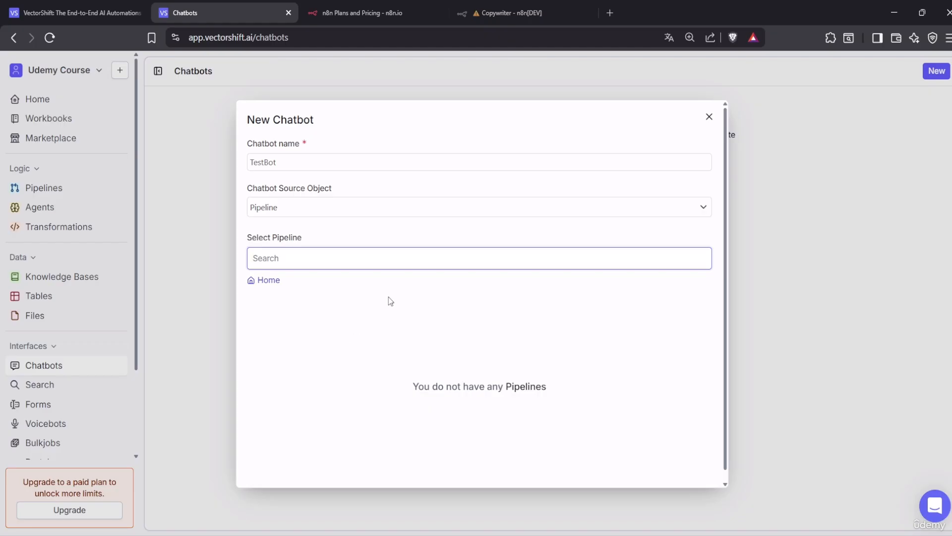
{"action": "left_click", "coordinate": [534, 212]}
{"action": "left_click", "coordinate": [536, 213]}
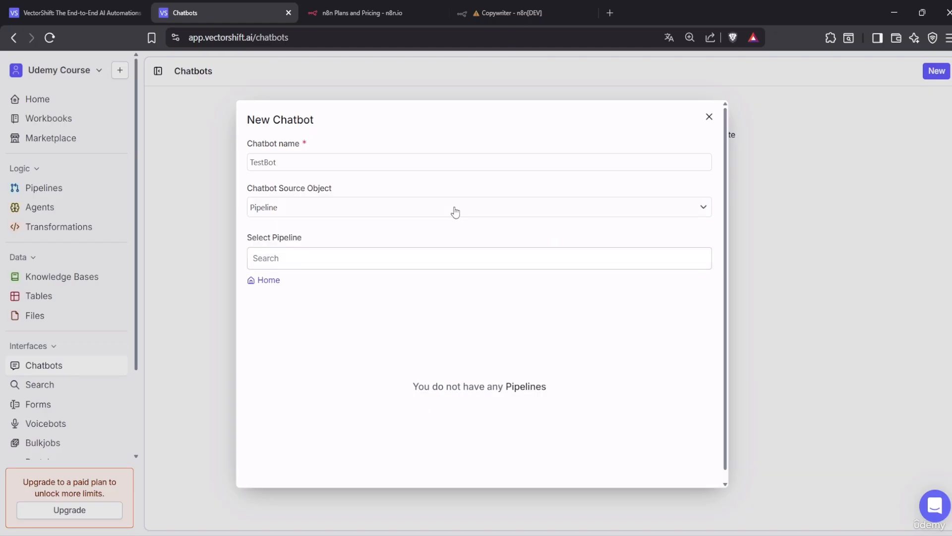
{"action": "left_click", "coordinate": [453, 210]}
{"action": "left_click", "coordinate": [336, 246]}
{"action": "left_click", "coordinate": [383, 214]}
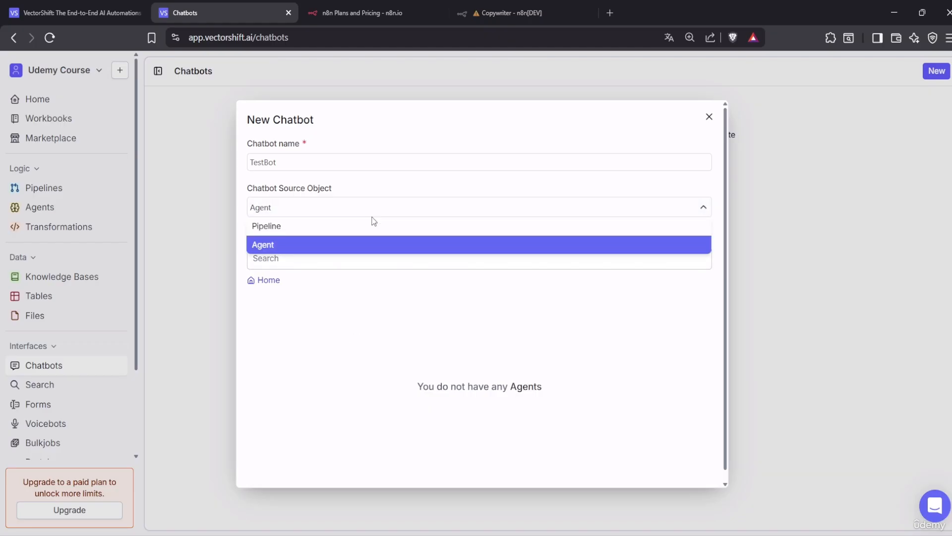
{"action": "left_click", "coordinate": [372, 222]}
{"action": "left_click", "coordinate": [709, 118]}
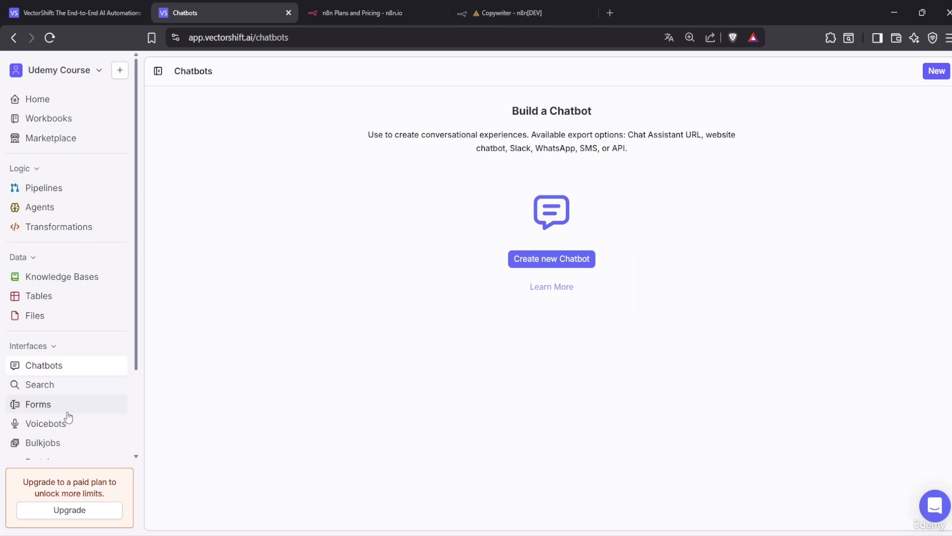
Tour the Search, Forms, Voicebots and Bulk Jobs pages, then return to the empty Pipelines page
{"action": "left_click", "coordinate": [59, 388]}
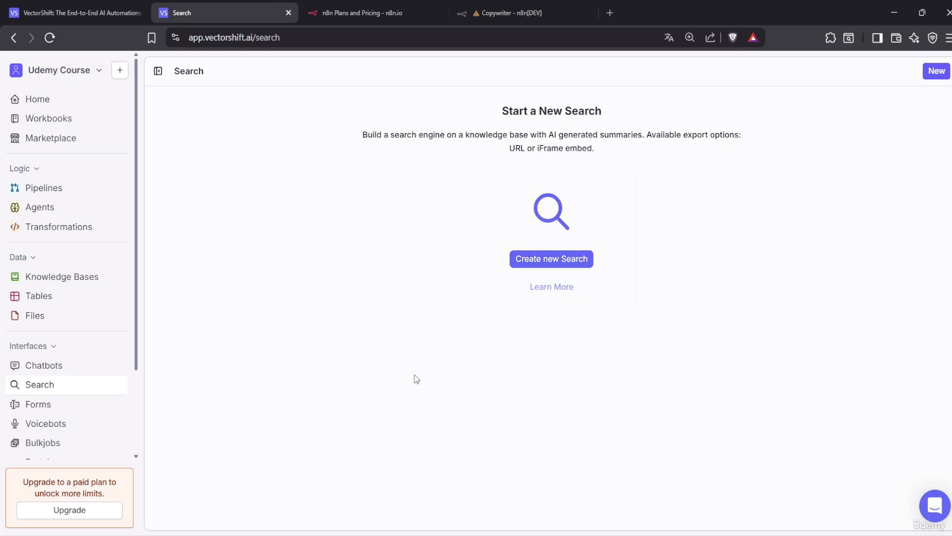
{"action": "left_click", "coordinate": [56, 409]}
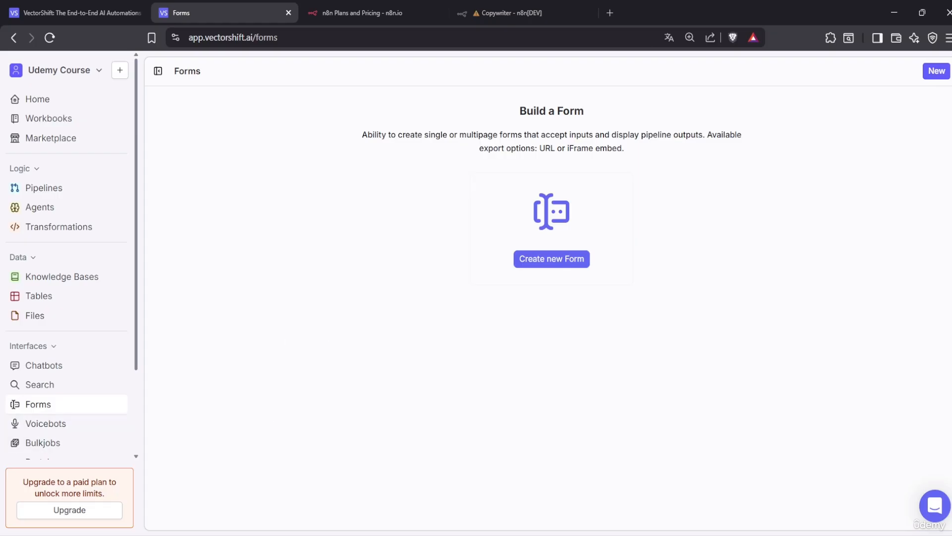
{"action": "scroll", "coordinate": [94, 380], "scroll_direction": "down", "scroll_amount": 2}
{"action": "left_click", "coordinate": [63, 322]}
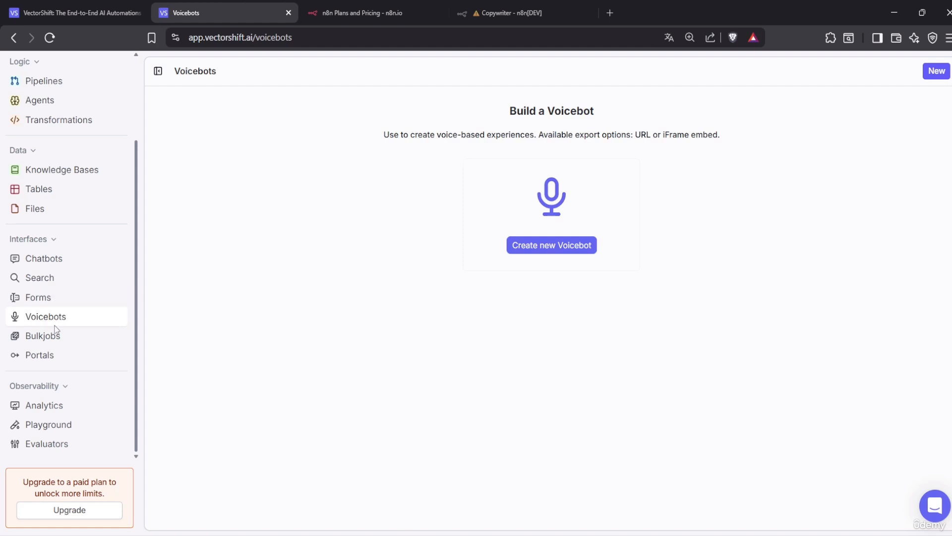
{"action": "left_click", "coordinate": [36, 341]}
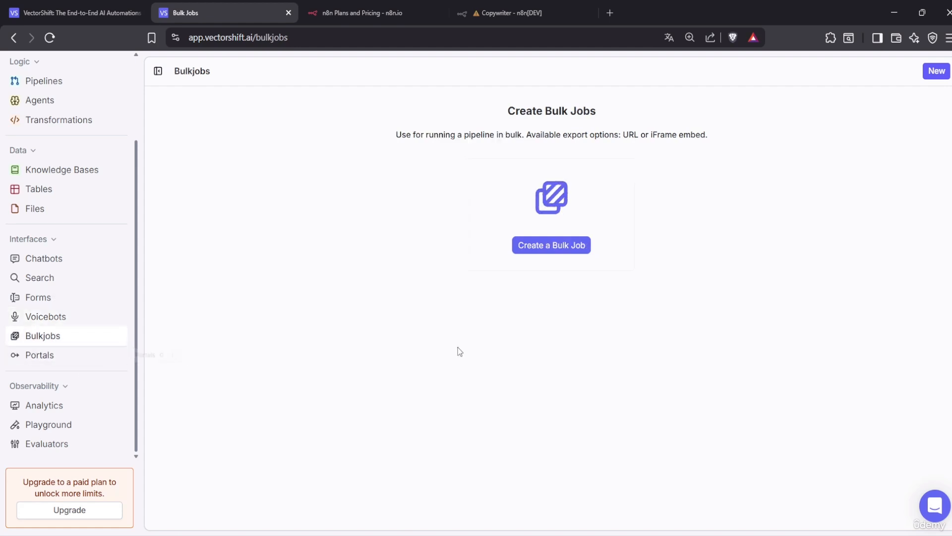
{"action": "scroll", "coordinate": [59, 327], "scroll_direction": "up", "scroll_amount": 2}
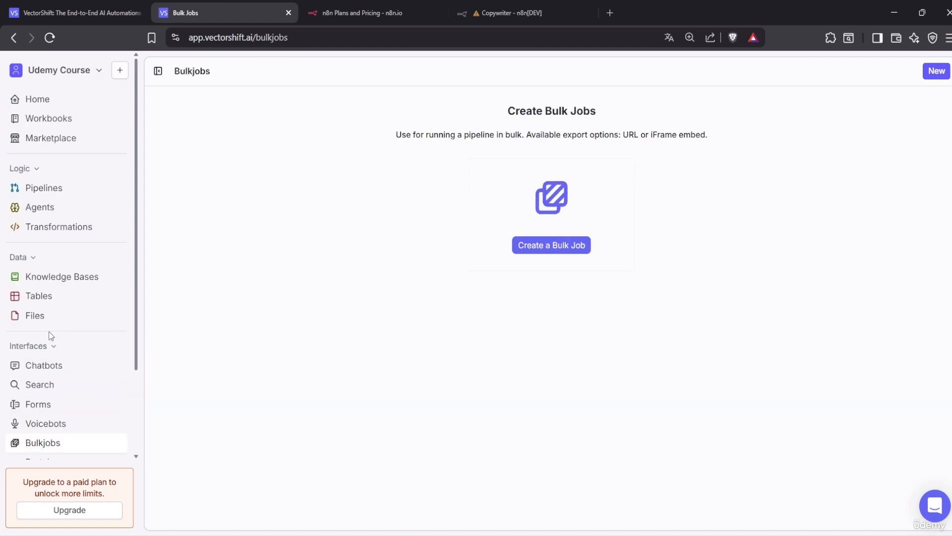
{"action": "left_click", "coordinate": [62, 195]}
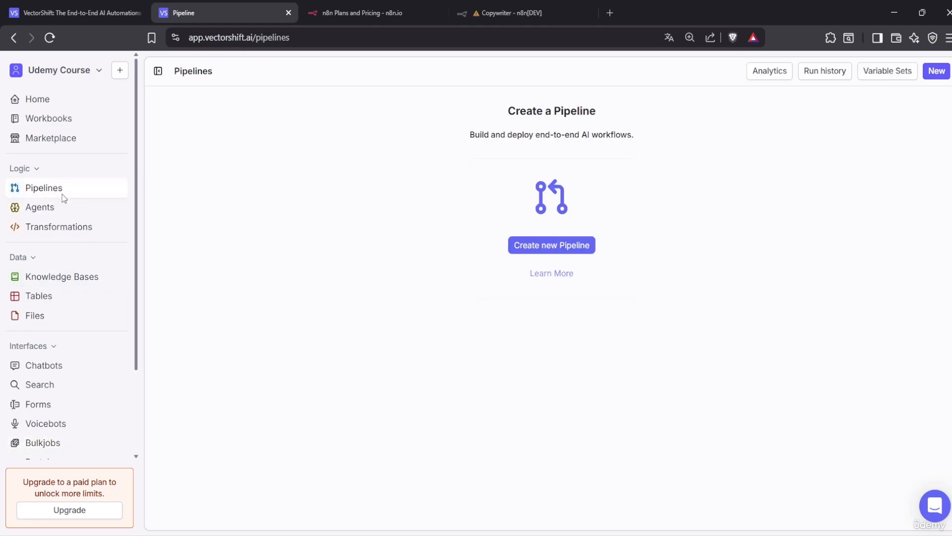
Create a blank Untitled Pipeline using the 'Start from scratch' option
{"action": "left_click", "coordinate": [533, 250]}
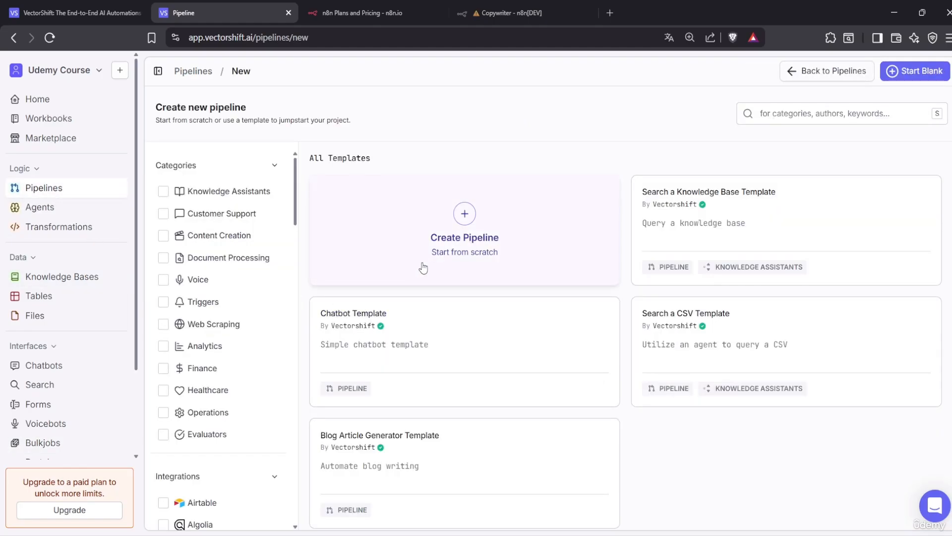
{"action": "left_click", "coordinate": [57, 194]}
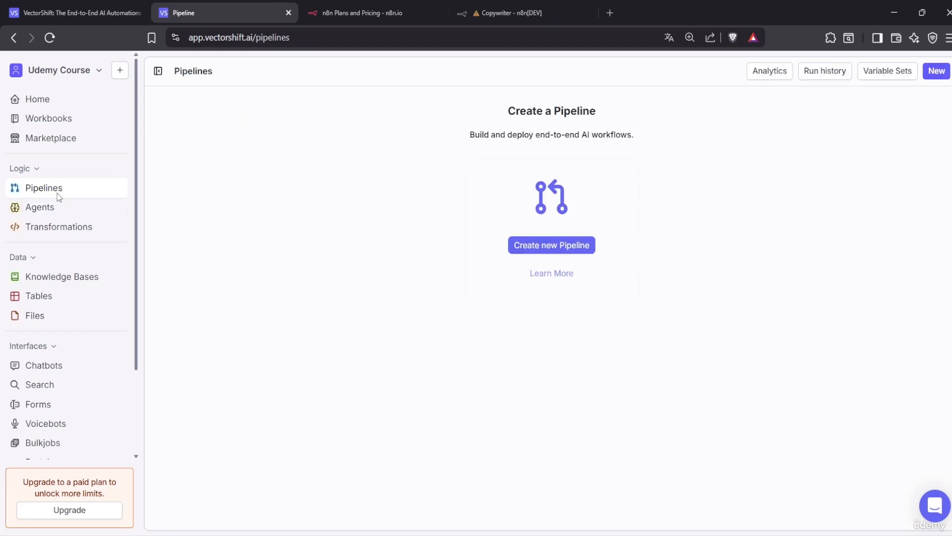
{"action": "left_click", "coordinate": [554, 248]}
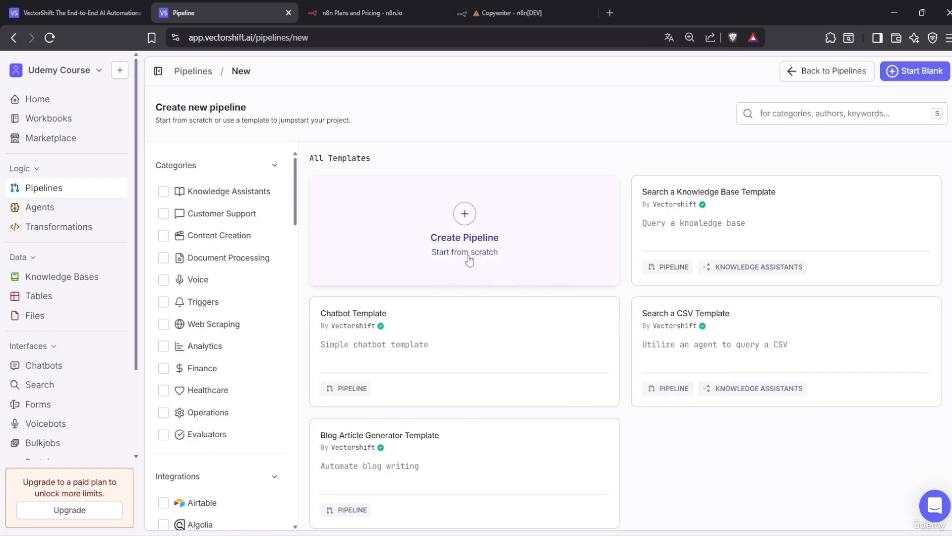
{"action": "left_click", "coordinate": [469, 256]}
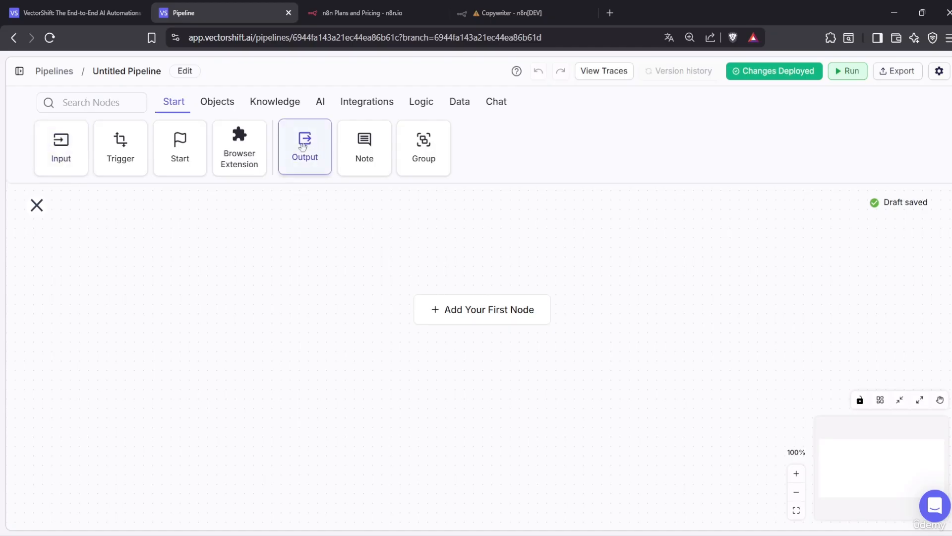
Add a Trigger node, look through its settings, then delete it
{"action": "left_click", "coordinate": [125, 159]}
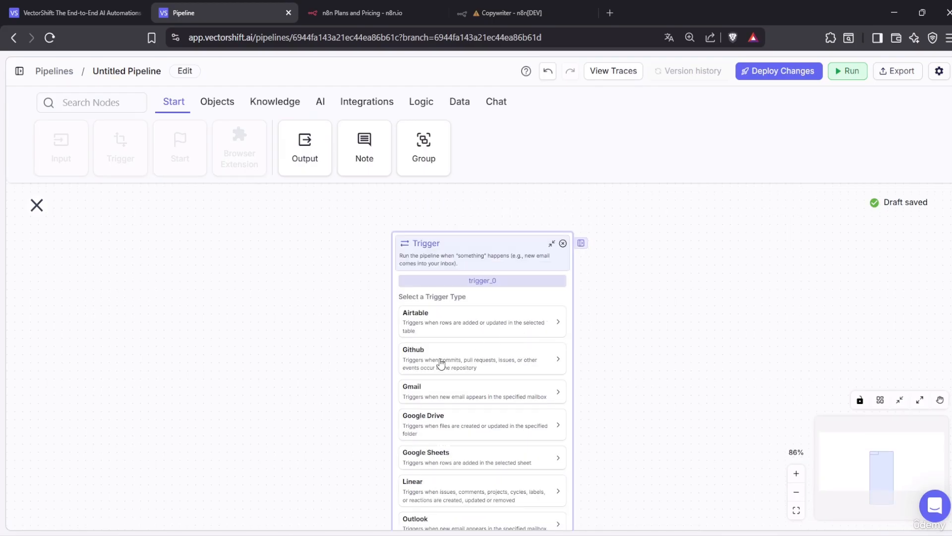
{"action": "scroll", "coordinate": [450, 392], "scroll_direction": "down", "scroll_amount": 1}
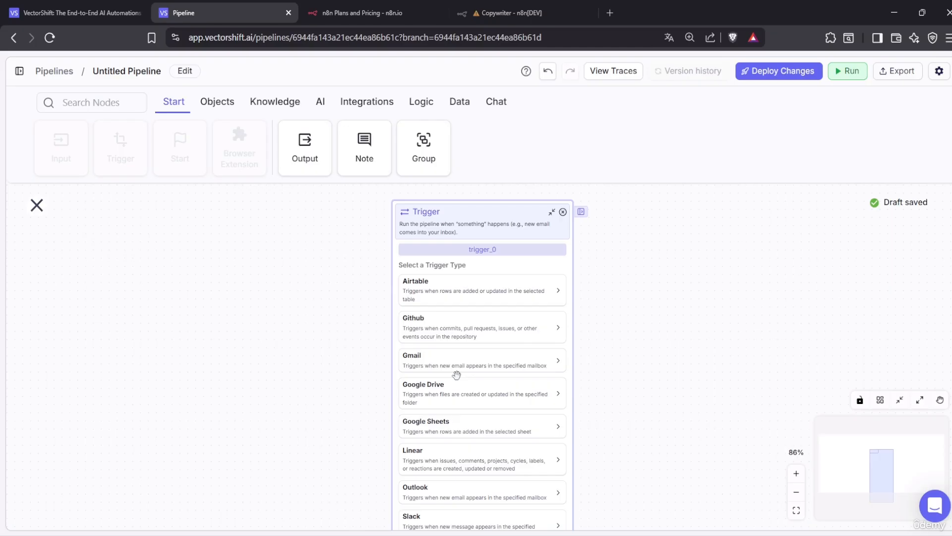
{"action": "scroll", "coordinate": [501, 403], "scroll_direction": "down", "scroll_amount": 1}
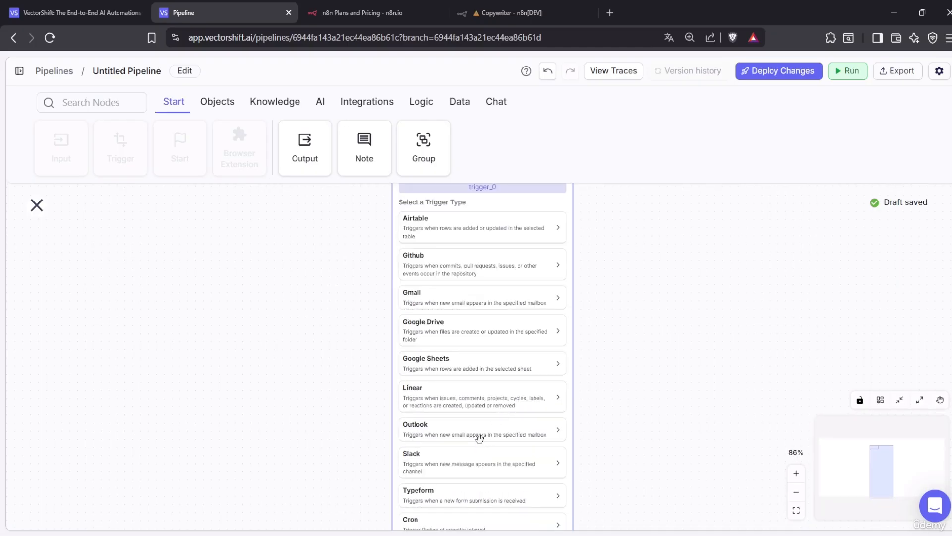
{"action": "scroll", "coordinate": [480, 436], "scroll_direction": "down", "scroll_amount": 1}
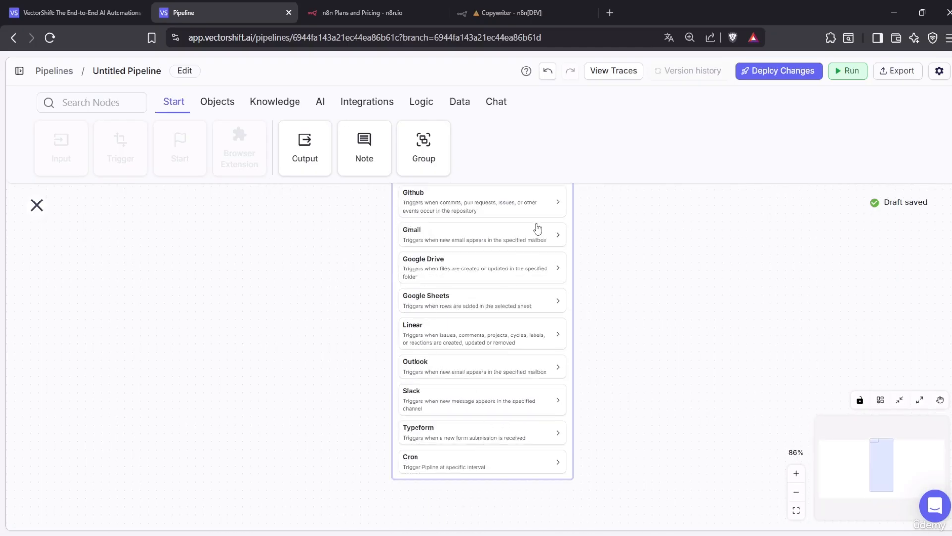
{"action": "scroll", "coordinate": [541, 226], "scroll_direction": "up", "scroll_amount": 3}
{"action": "left_click", "coordinate": [563, 274]}
{"action": "left_click", "coordinate": [563, 275]}
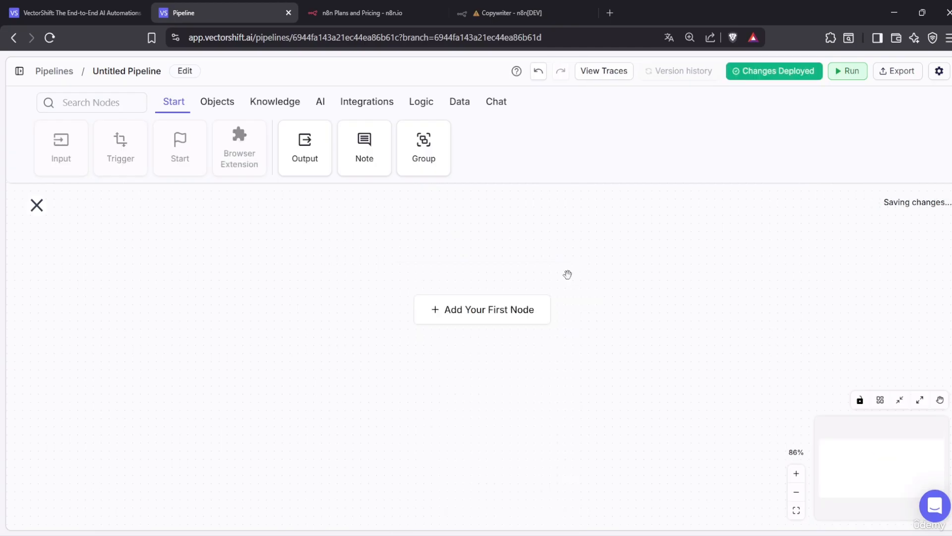
Add and delete a Browser Extension node and a Note, then place a Group node
{"action": "left_click", "coordinate": [254, 162]}
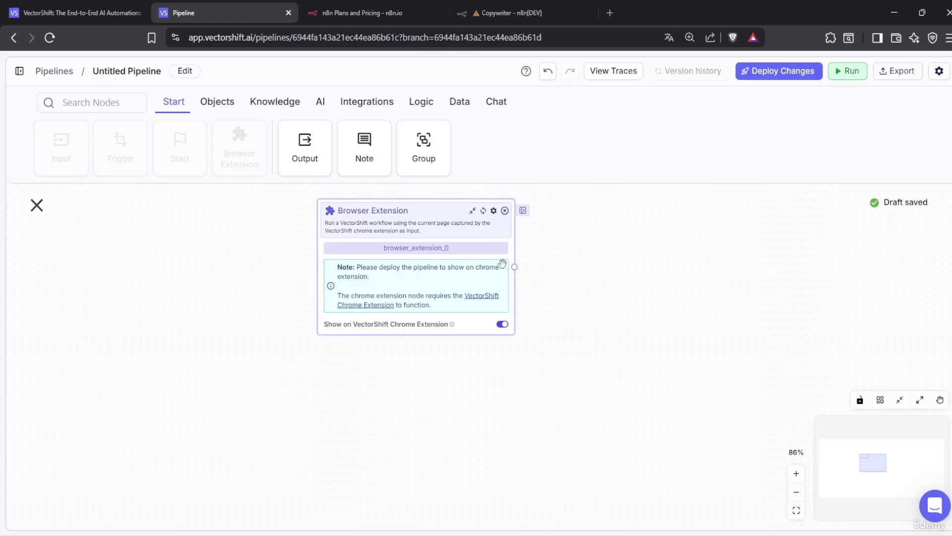
{"action": "left_click", "coordinate": [505, 210]}
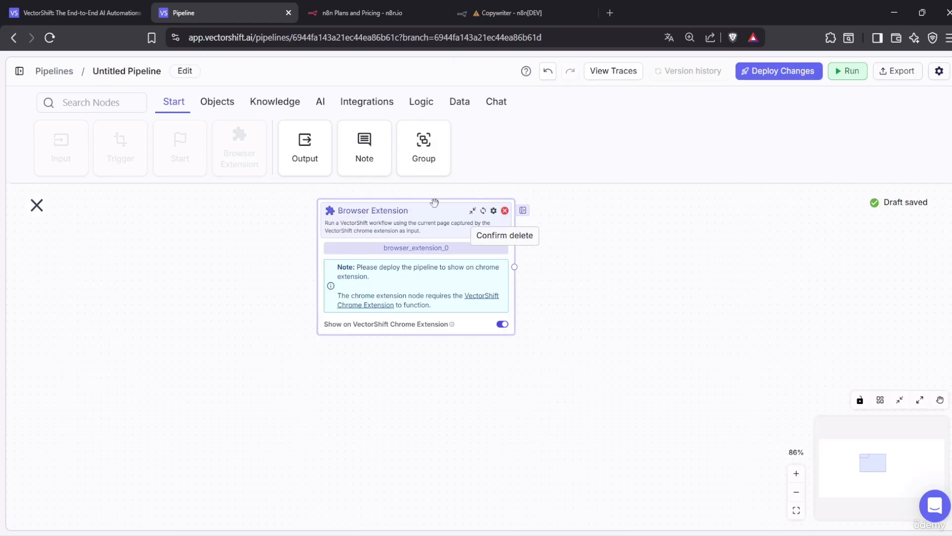
{"action": "left_click", "coordinate": [507, 212]}
{"action": "left_click", "coordinate": [377, 155]}
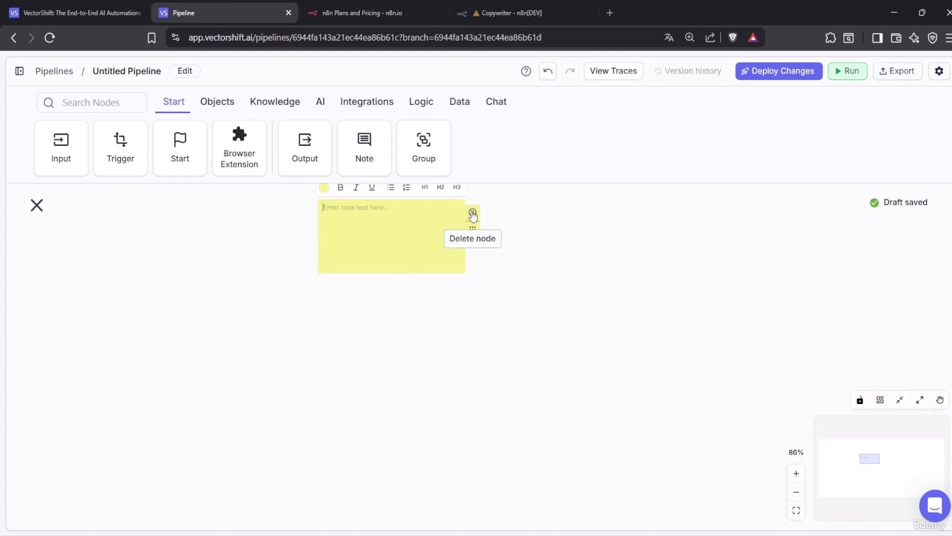
{"action": "left_click", "coordinate": [473, 214]}
{"action": "left_click", "coordinate": [473, 214]}
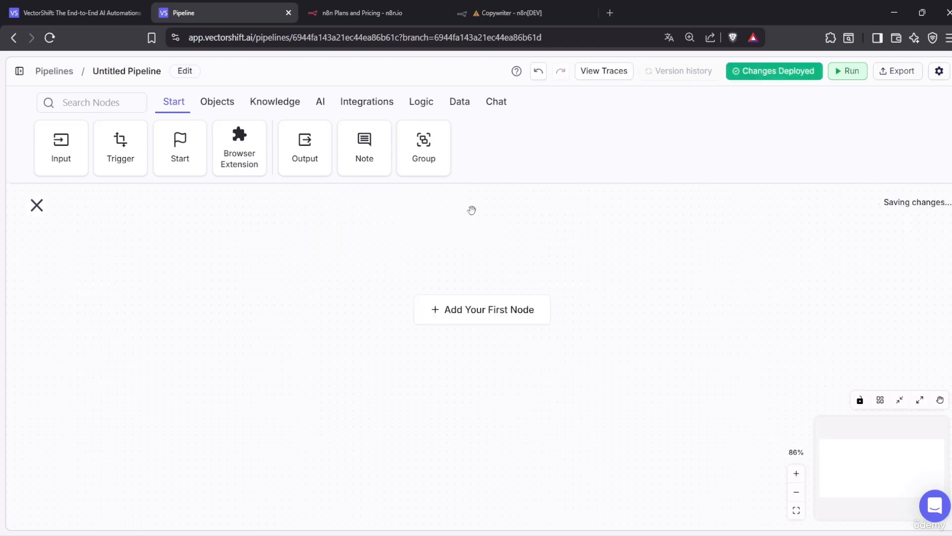
{"action": "left_click", "coordinate": [413, 155]}
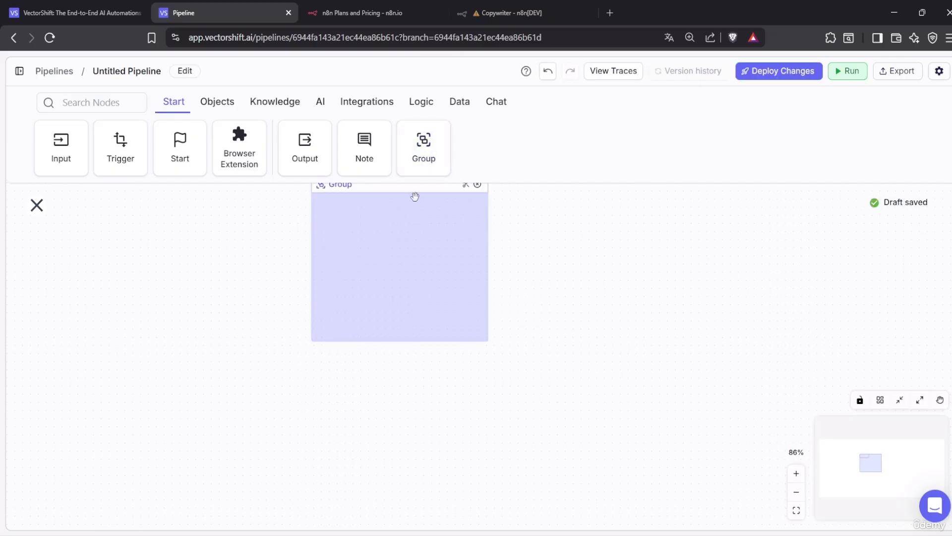
Put an Input and an Output node inside the Group, then delete the whole group
{"action": "left_click_drag", "start_coordinate": [414, 196], "coordinate": [351, 295]}
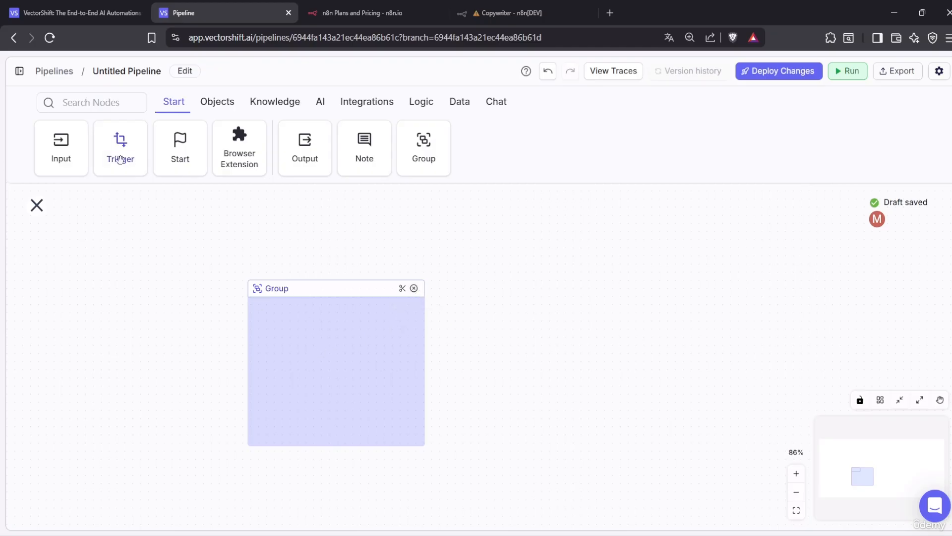
{"action": "left_click_drag", "start_coordinate": [61, 147], "coordinate": [307, 397]}
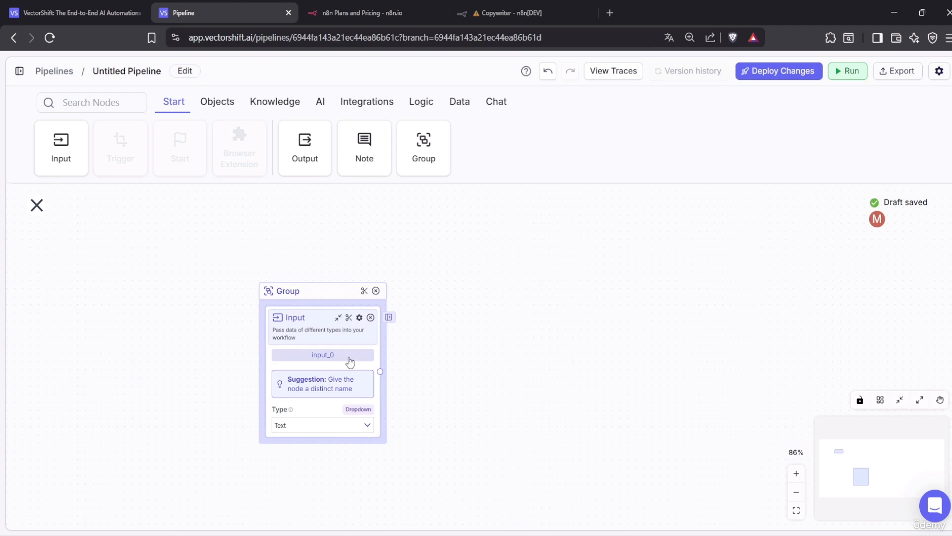
{"action": "left_click_drag", "start_coordinate": [295, 294], "coordinate": [179, 282]}
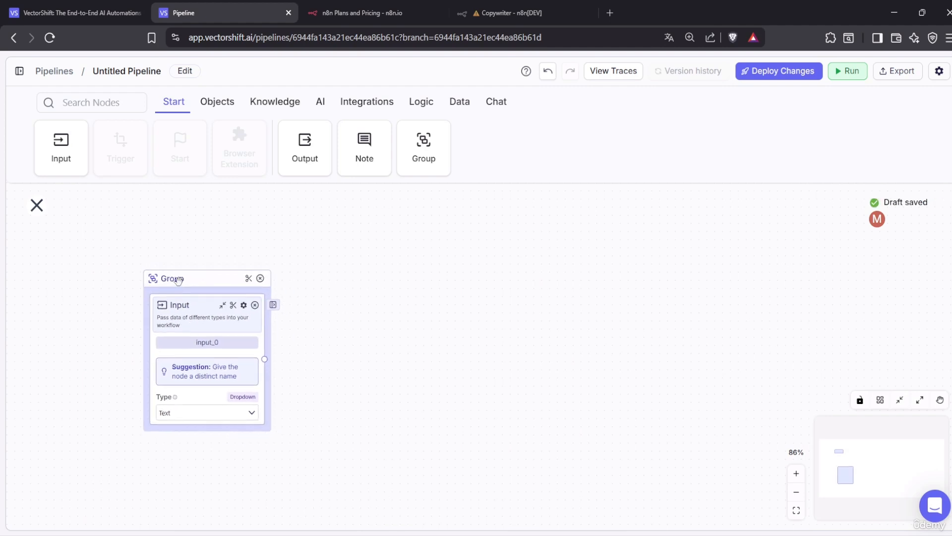
{"action": "left_click", "coordinate": [274, 304]}
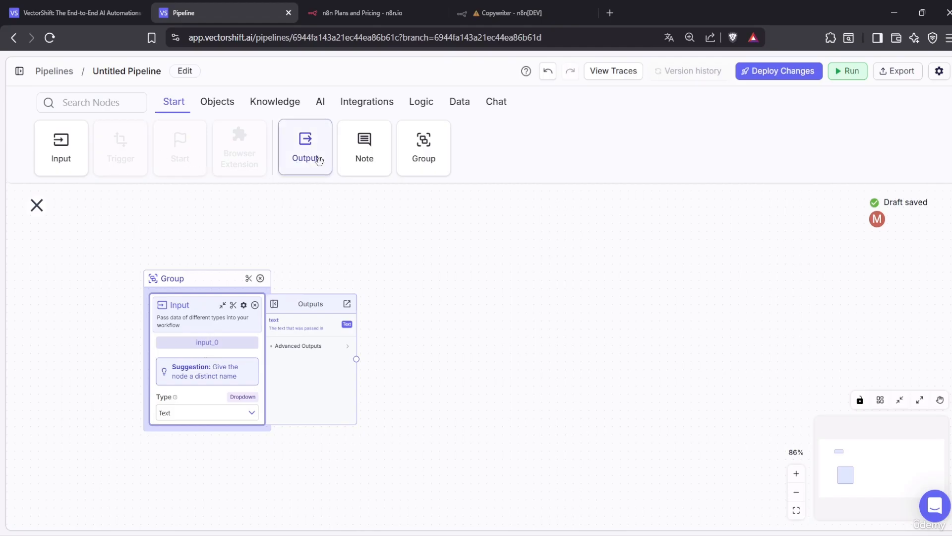
{"action": "left_click_drag", "start_coordinate": [365, 149], "coordinate": [541, 269]}
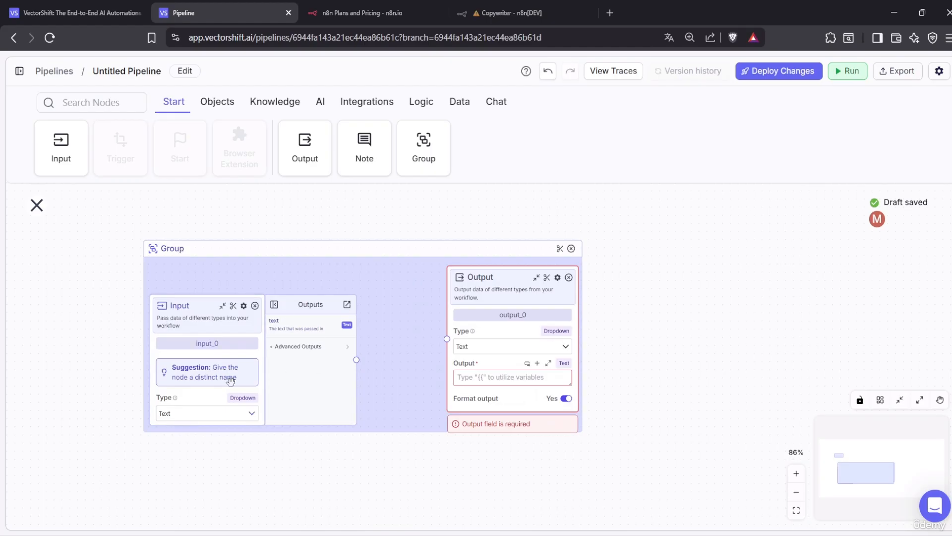
{"action": "left_click_drag", "start_coordinate": [334, 288], "coordinate": [331, 286]}
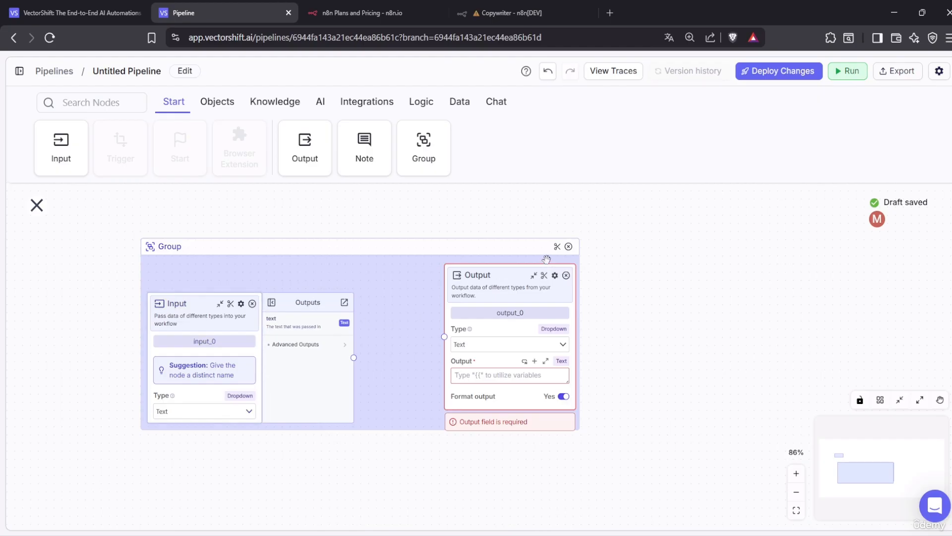
{"action": "left_click", "coordinate": [569, 246]}
{"action": "left_click", "coordinate": [569, 246]}
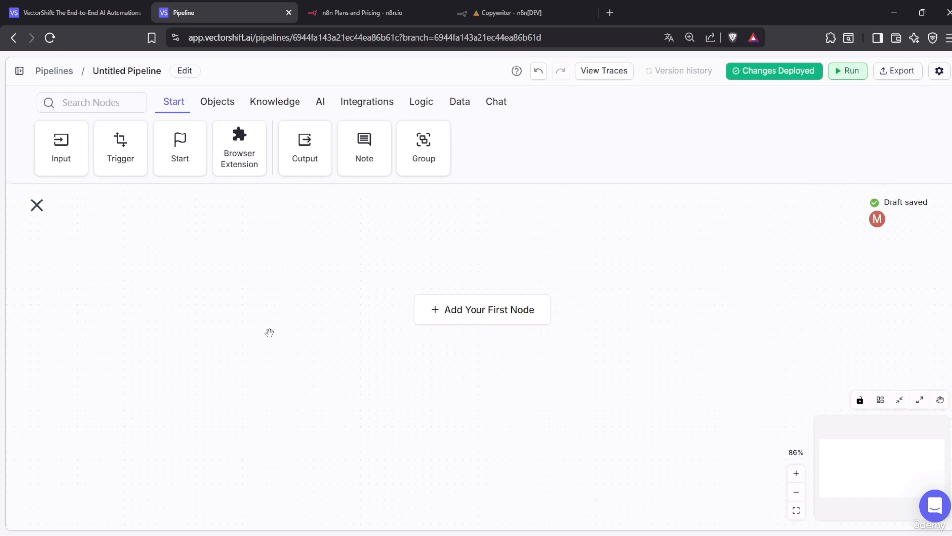
Add and delete a Pipeline node from the Objects nodes, then show the Knowledge nodes
{"action": "left_click", "coordinate": [210, 106]}
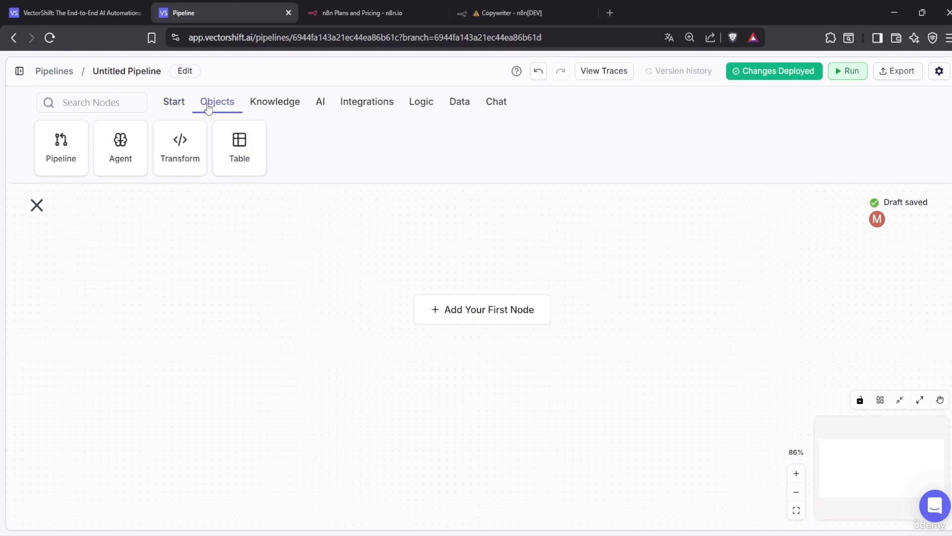
{"action": "left_click", "coordinate": [54, 164]}
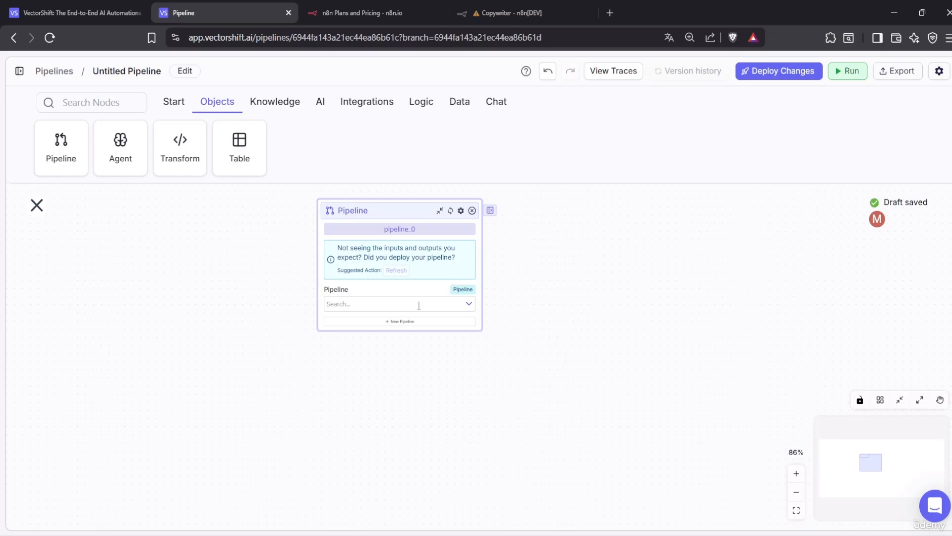
{"action": "left_click", "coordinate": [472, 212]}
{"action": "left_click", "coordinate": [472, 212]}
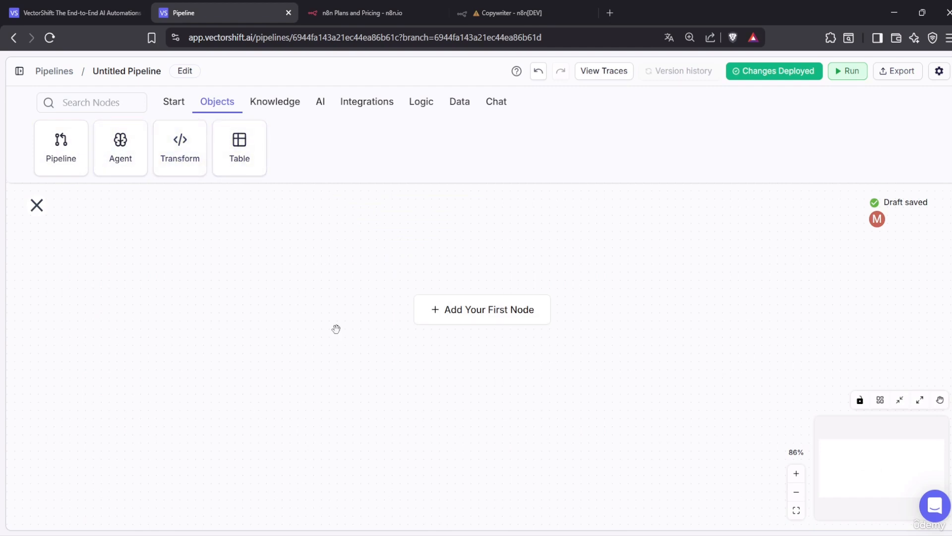
{"action": "left_click", "coordinate": [276, 112]}
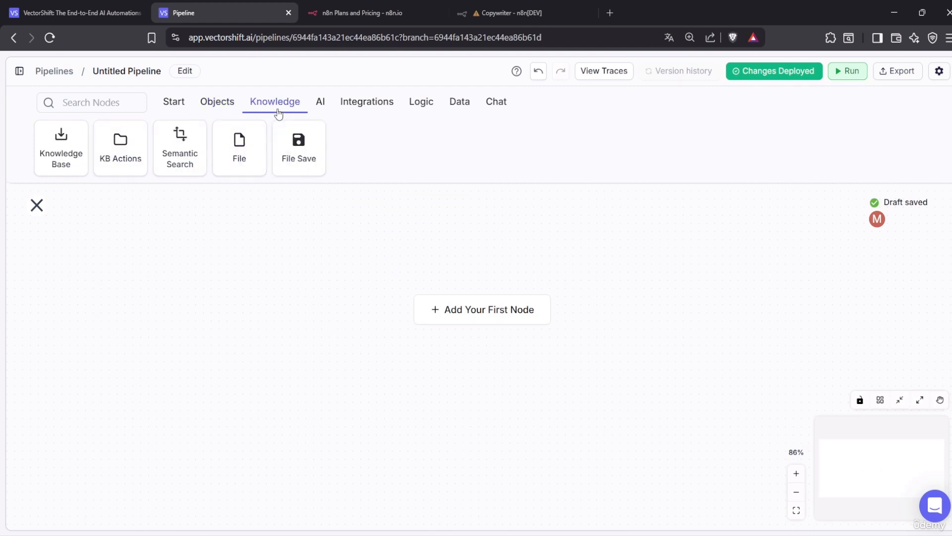
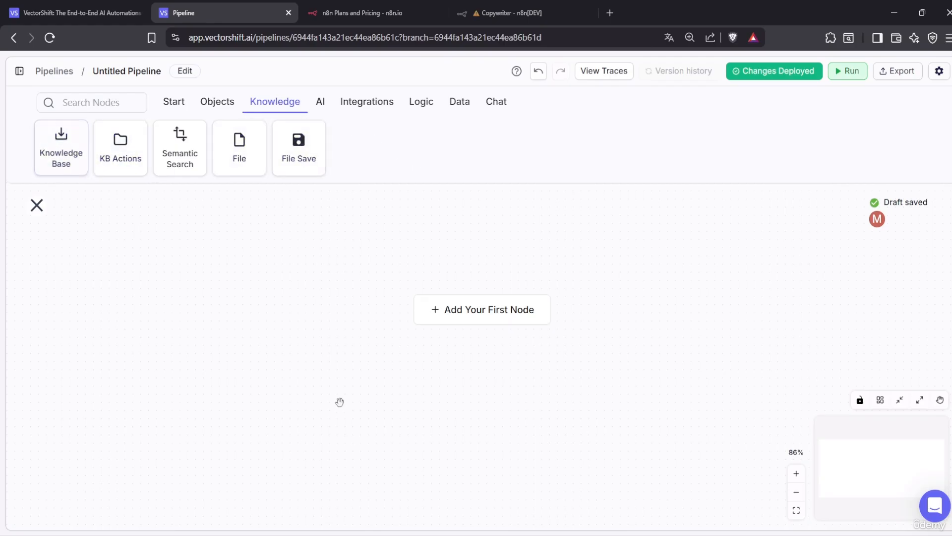
Switch the node bar to the AI category listing OpenAI, Anthropic, Cohere and xAI nodes
{"action": "left_click", "coordinate": [322, 106]}
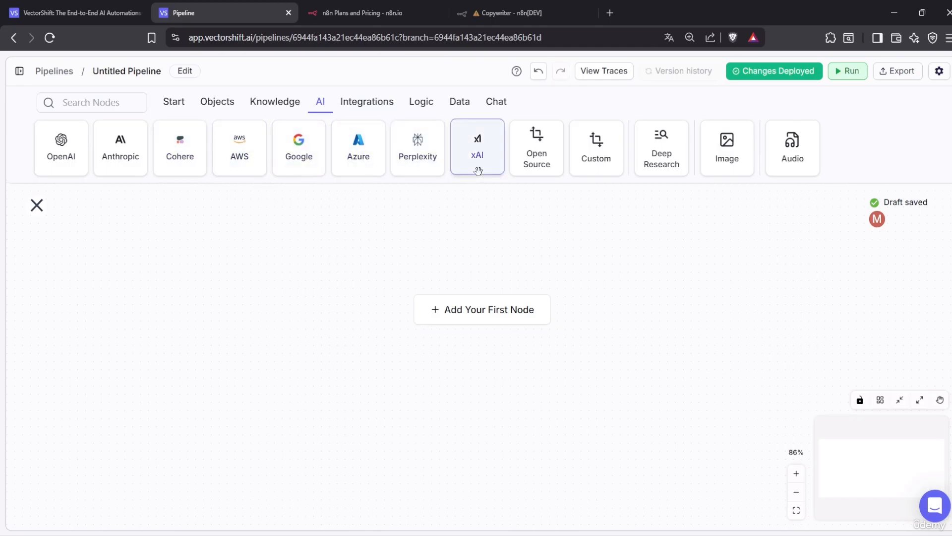
Add an Open Source model node, browse its models keeping DeepSeek-R1, then delete it
{"action": "left_click", "coordinate": [554, 168]}
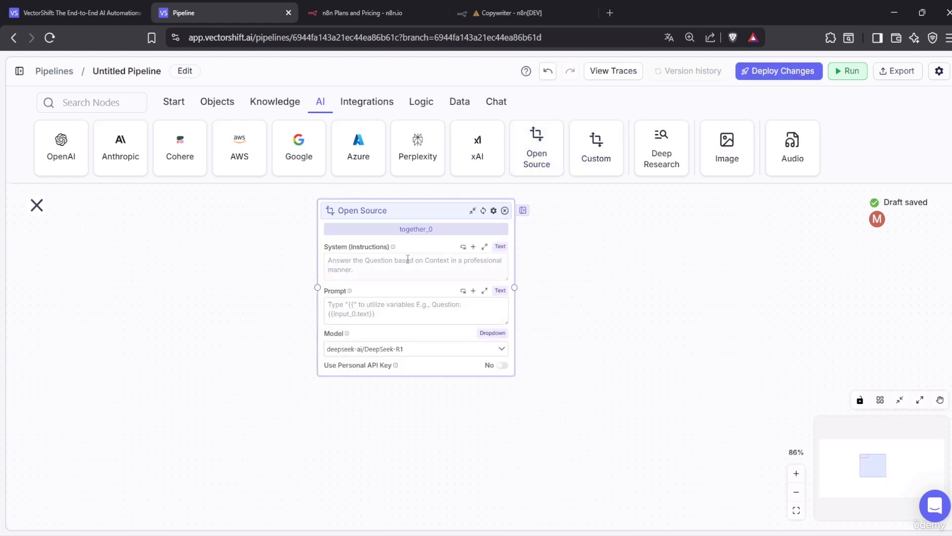
{"action": "left_click", "coordinate": [397, 349]}
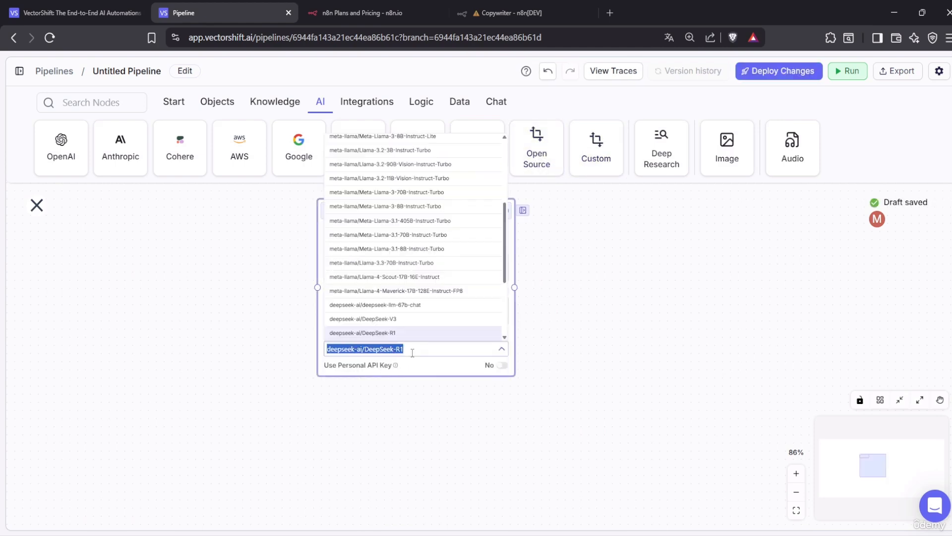
{"action": "left_click", "coordinate": [639, 394]}
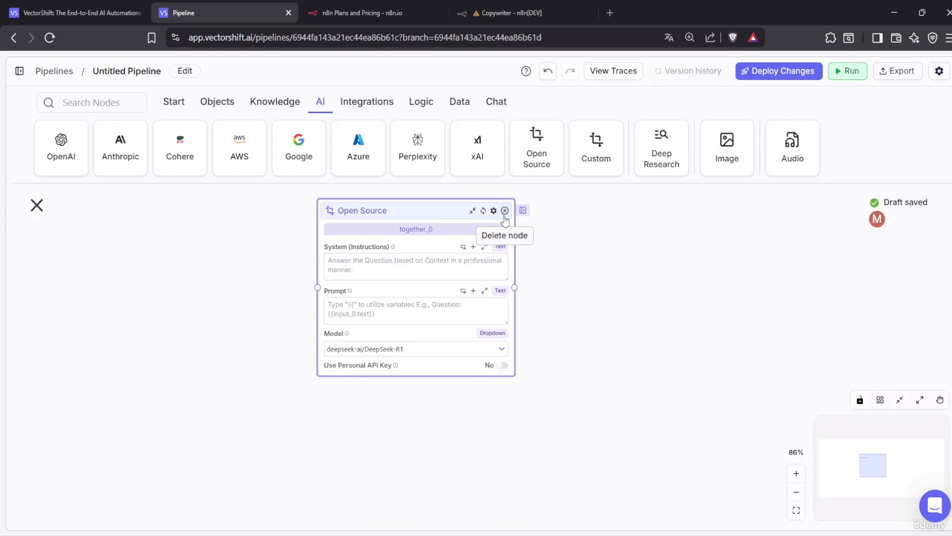
{"action": "left_click", "coordinate": [464, 349]}
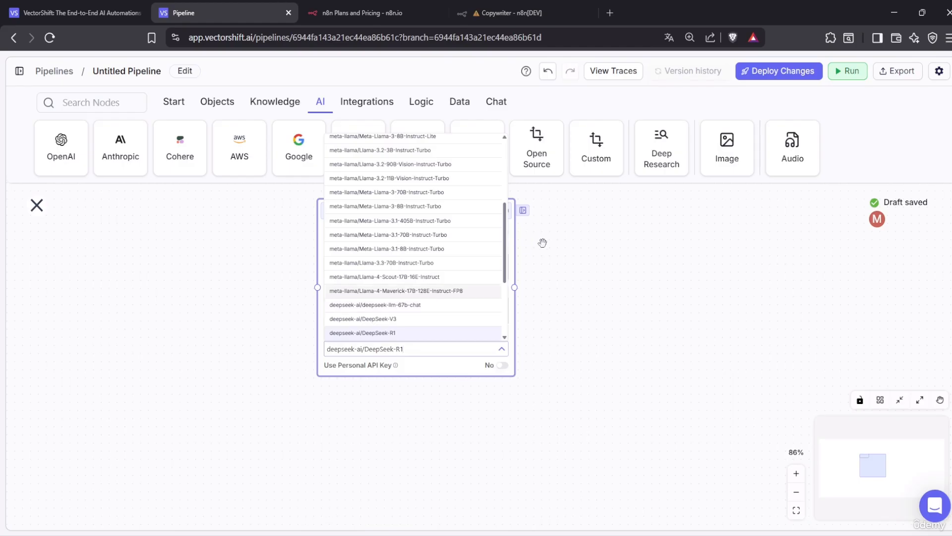
{"action": "scroll", "coordinate": [423, 308], "scroll_direction": "up", "scroll_amount": 3}
{"action": "left_click", "coordinate": [564, 304]}
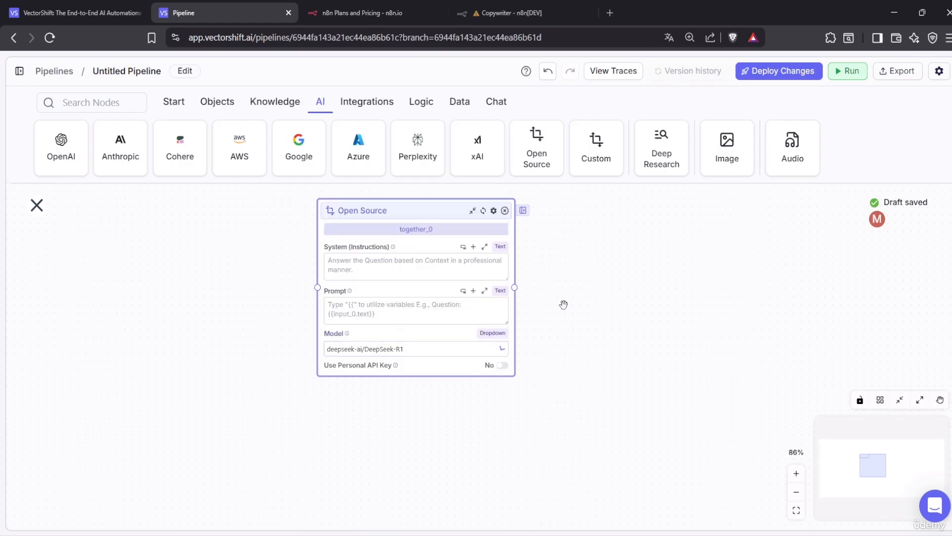
{"action": "left_click", "coordinate": [505, 210]}
{"action": "left_click", "coordinate": [505, 210]}
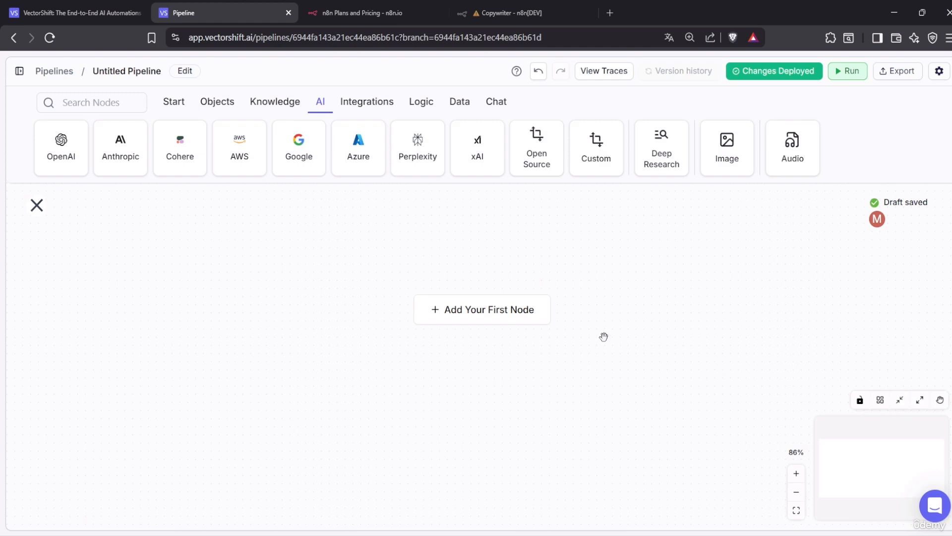
Add and delete a Custom model node, then list the Integrations nodes
{"action": "left_click", "coordinate": [613, 144]}
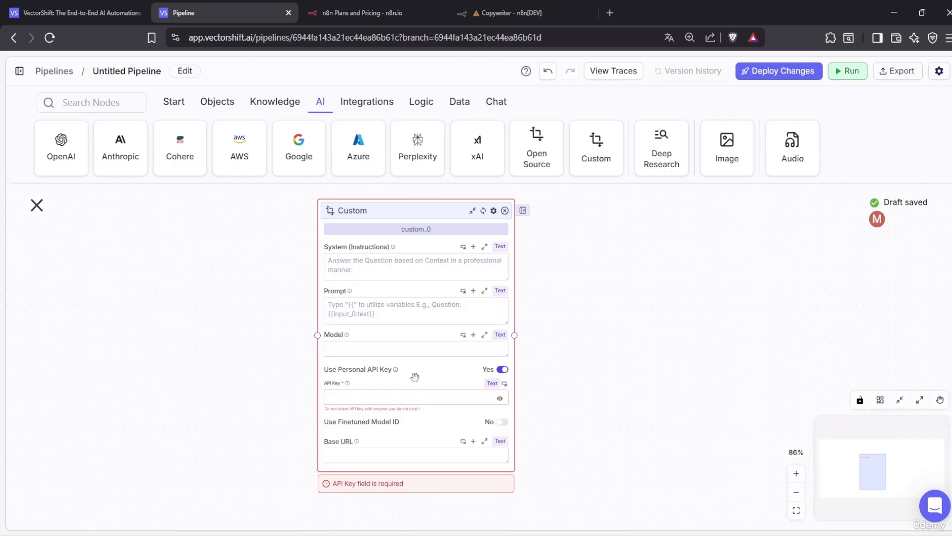
{"action": "left_click", "coordinate": [505, 212]}
{"action": "left_click", "coordinate": [504, 211]}
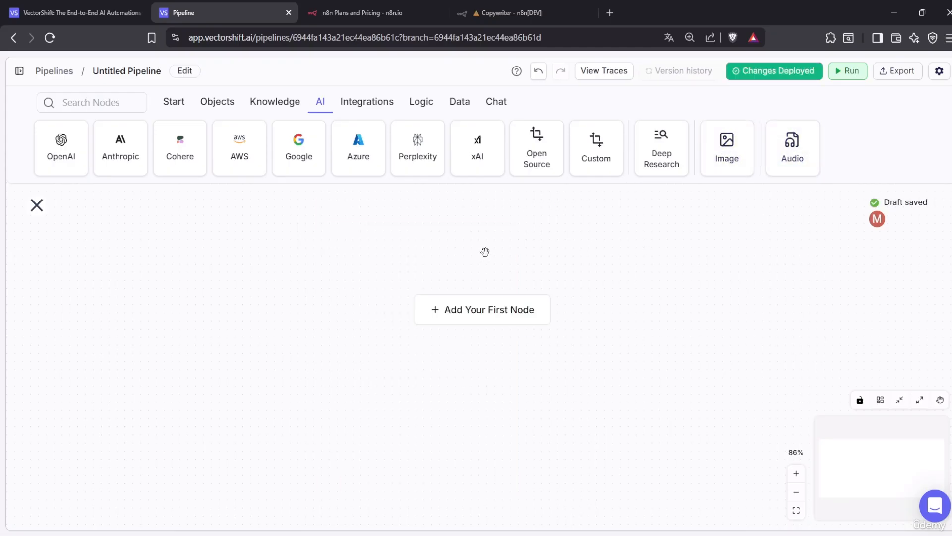
{"action": "left_click", "coordinate": [372, 104]}
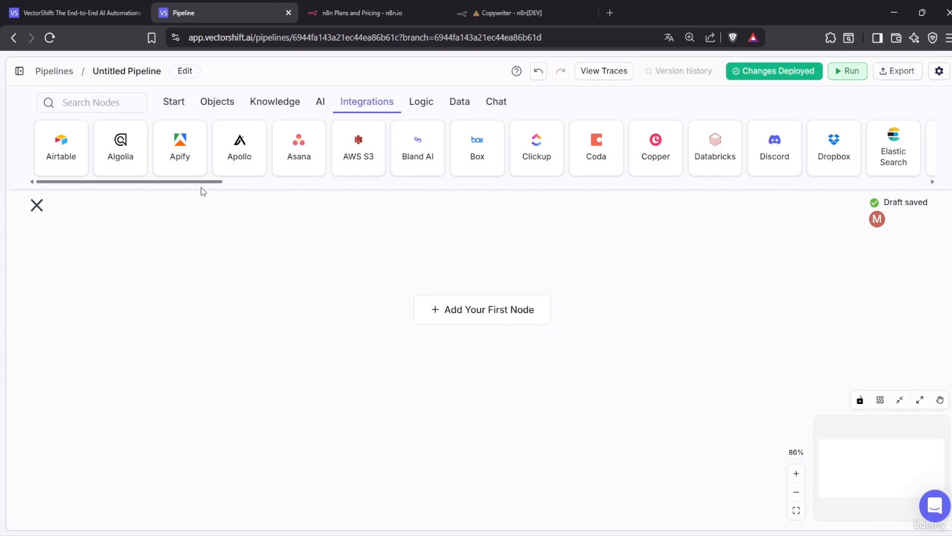
{"action": "left_click_drag", "start_coordinate": [201, 187], "coordinate": [538, 193]}
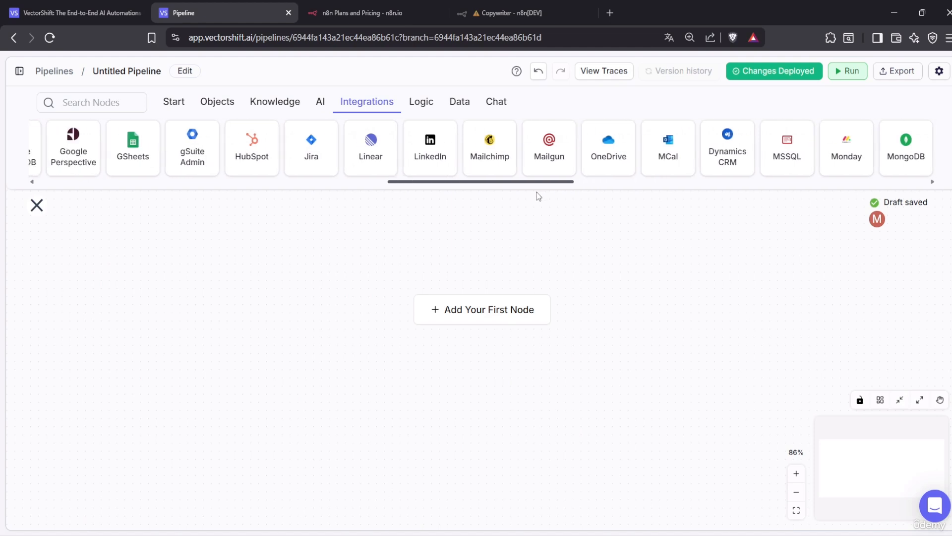
{"action": "mouse_move", "coordinate": [539, 196]}
{"action": "left_mouse_down"}
{"action": "mouse_move", "coordinate": [565, 198]}
{"action": "mouse_move", "coordinate": [555, 203]}
{"action": "left_mouse_up"}
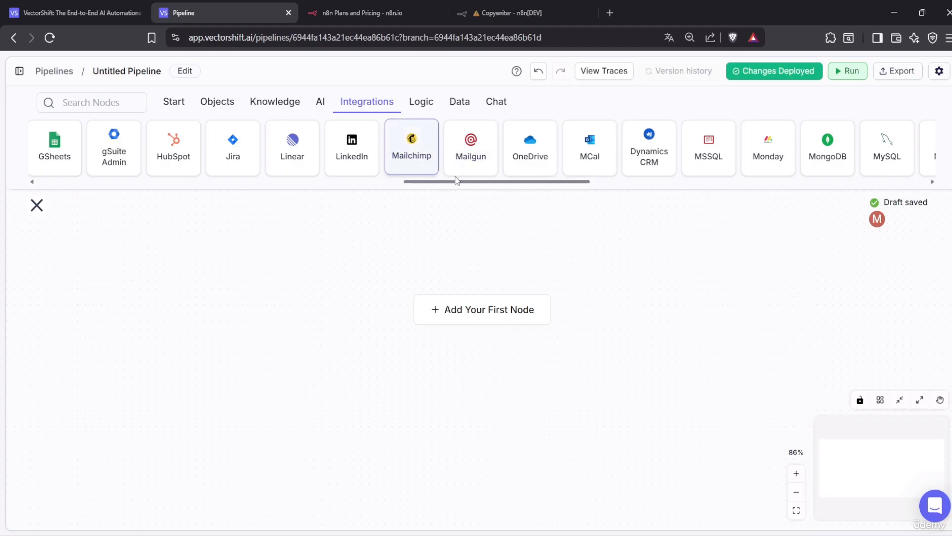
{"action": "left_click", "coordinate": [413, 167]}
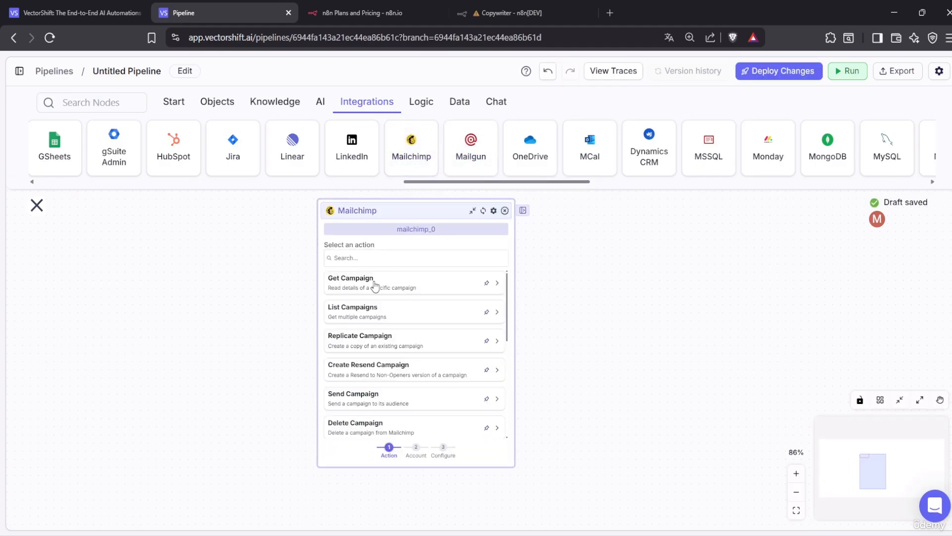
{"action": "left_click_drag", "start_coordinate": [434, 212], "coordinate": [365, 262]}
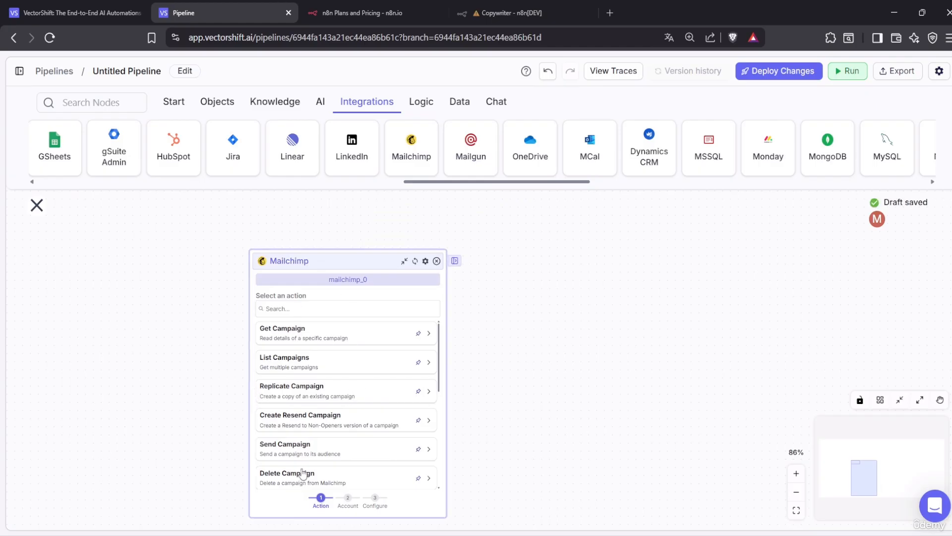
{"action": "mouse_move", "coordinate": [332, 260]}
{"action": "left_mouse_down"}
{"action": "mouse_move", "coordinate": [284, 247]}
{"action": "mouse_move", "coordinate": [341, 248]}
{"action": "left_mouse_up"}
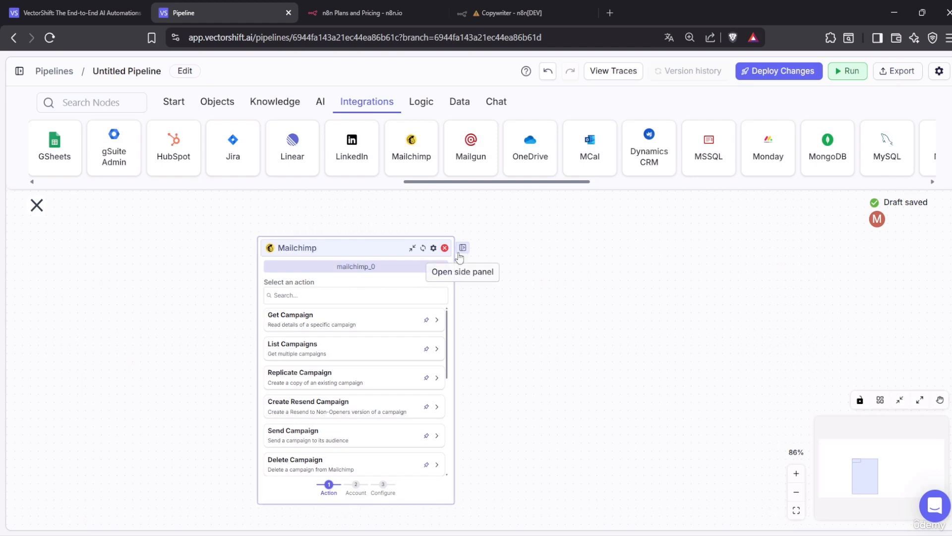
{"action": "left_click", "coordinate": [444, 248]}
{"action": "left_click", "coordinate": [445, 248]}
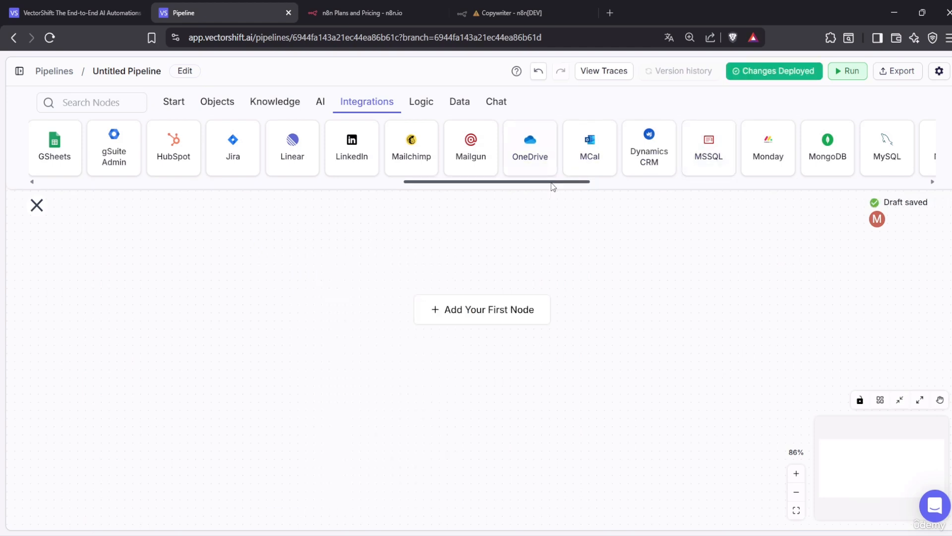
{"action": "left_click_drag", "start_coordinate": [553, 182], "coordinate": [891, 187]}
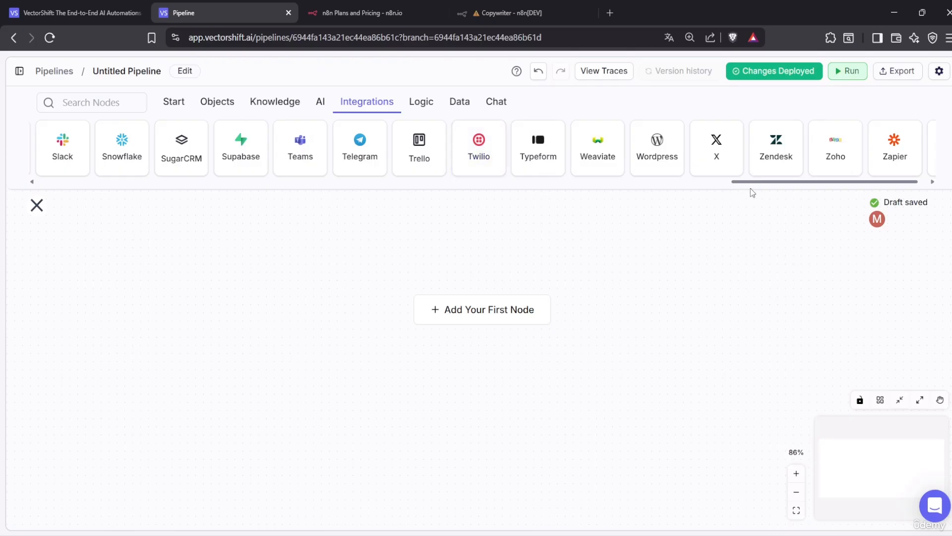
{"action": "left_click_drag", "start_coordinate": [758, 184], "coordinate": [55, 215]}
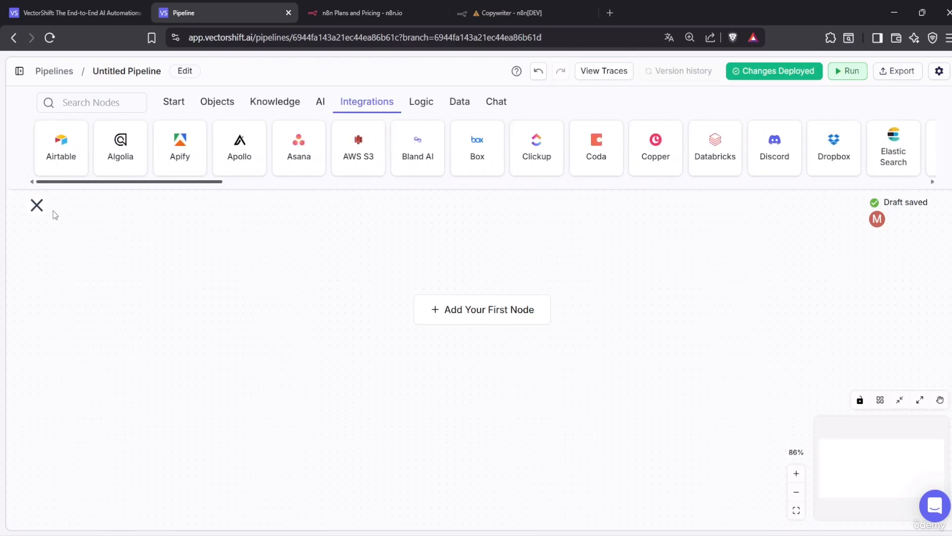
Add a Logic Condition node, move it, delete it, and show the Data nodes
{"action": "left_click", "coordinate": [430, 110]}
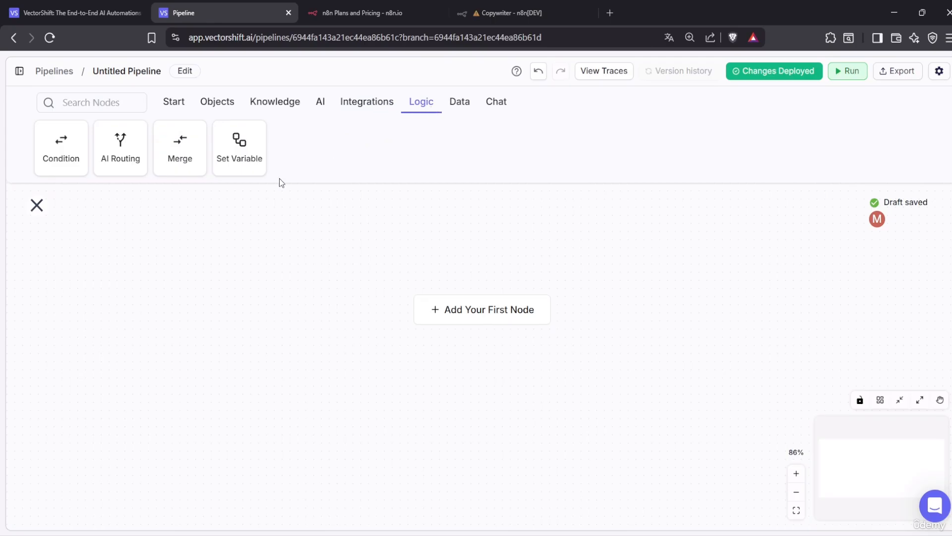
{"action": "left_click", "coordinate": [81, 157]}
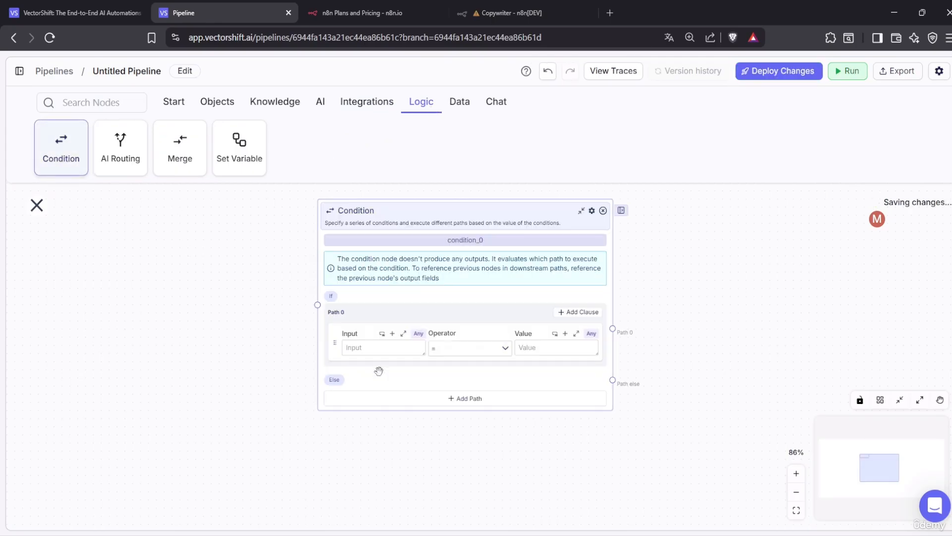
{"action": "left_click_drag", "start_coordinate": [419, 214], "coordinate": [366, 260]}
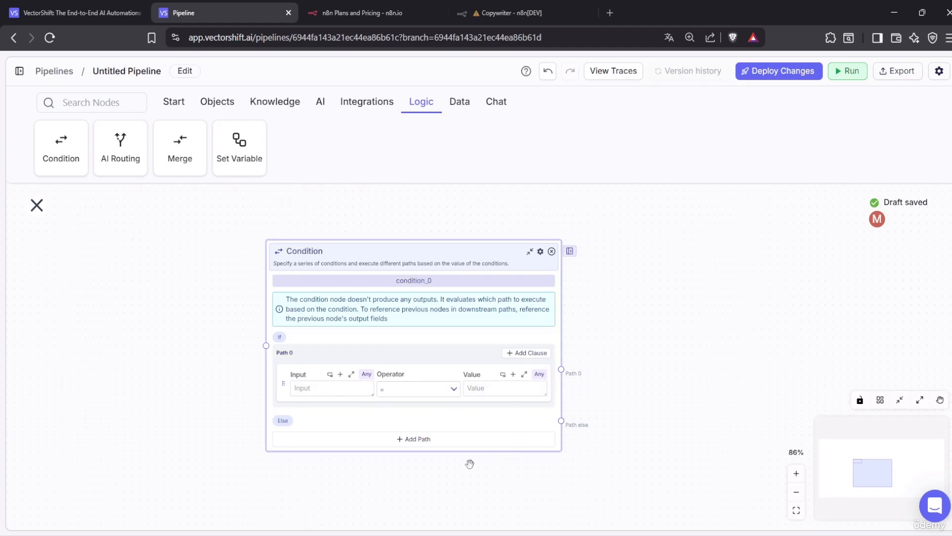
{"action": "left_click", "coordinate": [551, 251]}
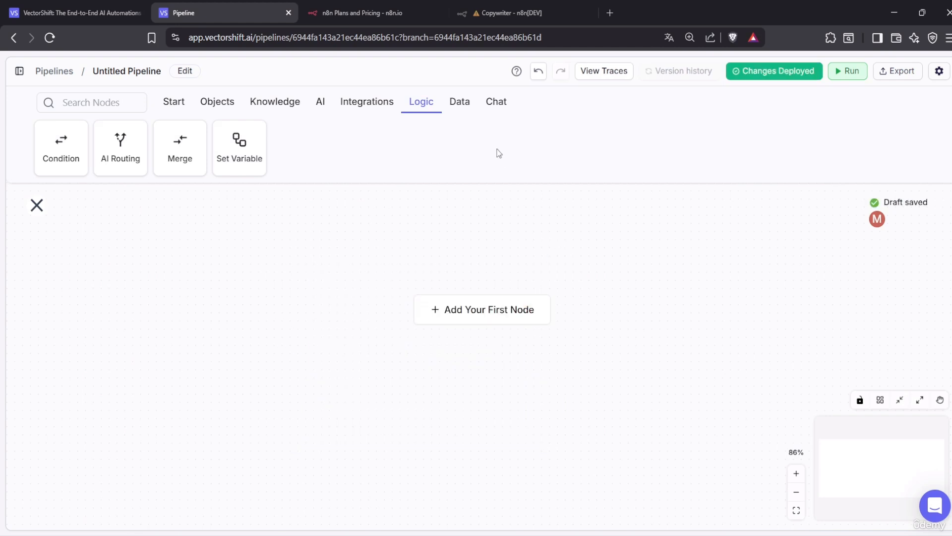
{"action": "left_click", "coordinate": [461, 101]}
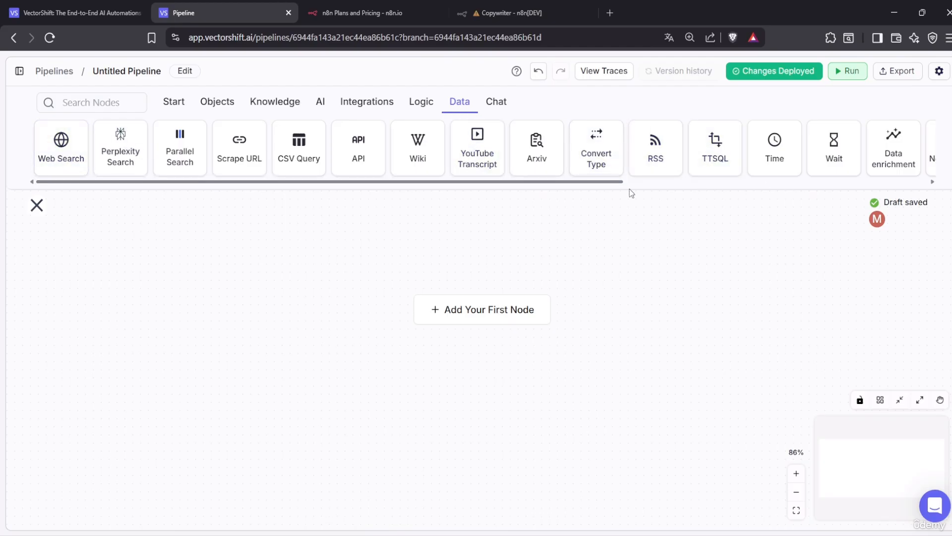
Scroll the Data node bar, then switch to the Chat node category
{"action": "left_click_drag", "start_coordinate": [620, 188], "coordinate": [696, 185]}
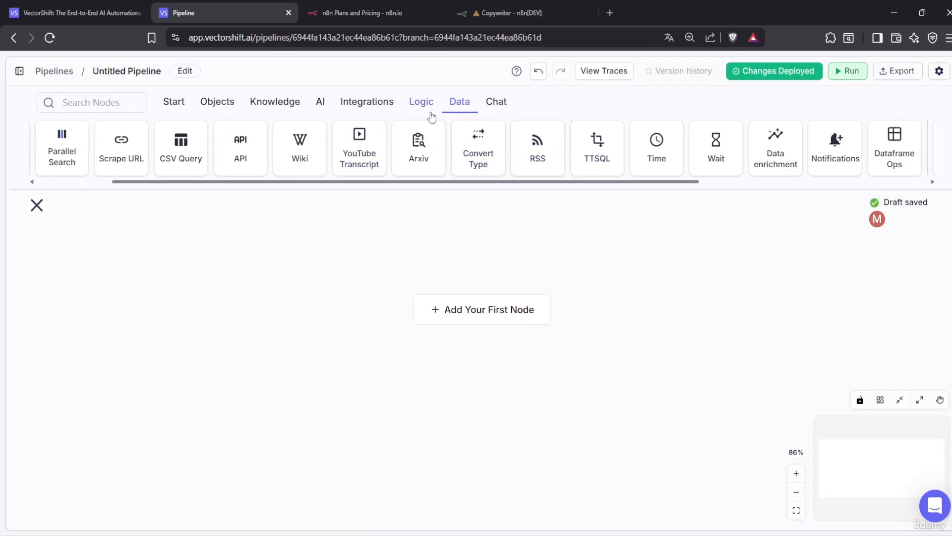
{"action": "left_click", "coordinate": [500, 105]}
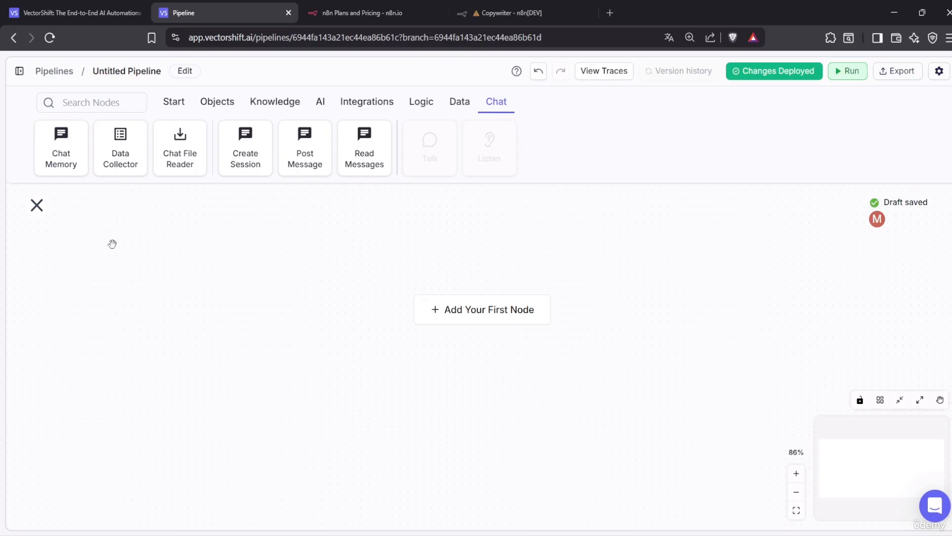
Return from the pipeline editor to the Pipelines list via the breadcrumb
{"action": "left_click", "coordinate": [50, 74]}
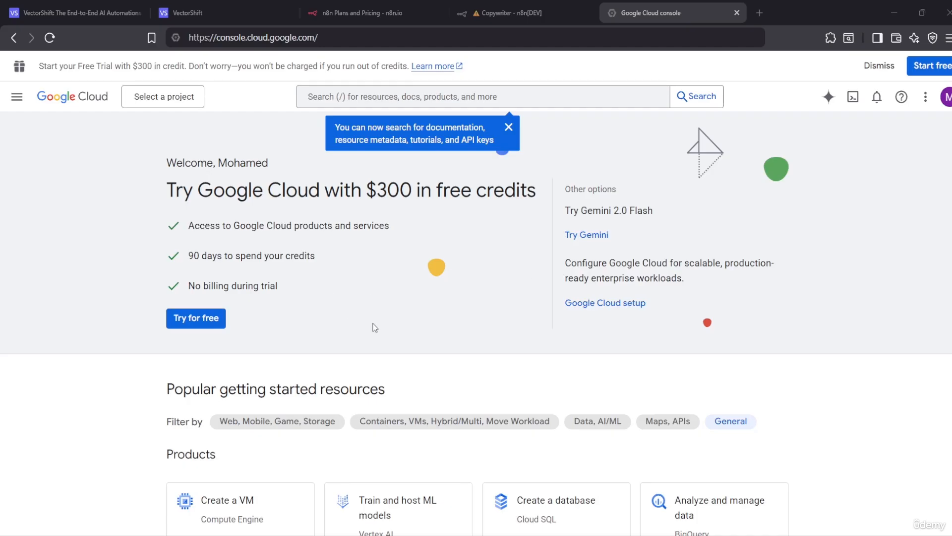
Dismiss the search tip on the Google Cloud console welcome page and scroll it
{"action": "left_click", "coordinate": [508, 130]}
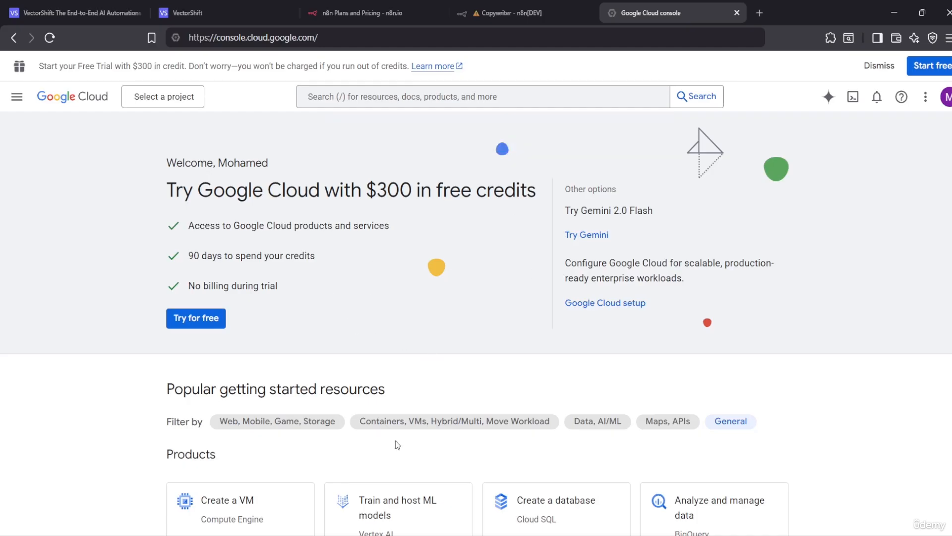
{"action": "scroll", "coordinate": [422, 436], "scroll_direction": "down", "scroll_amount": 3}
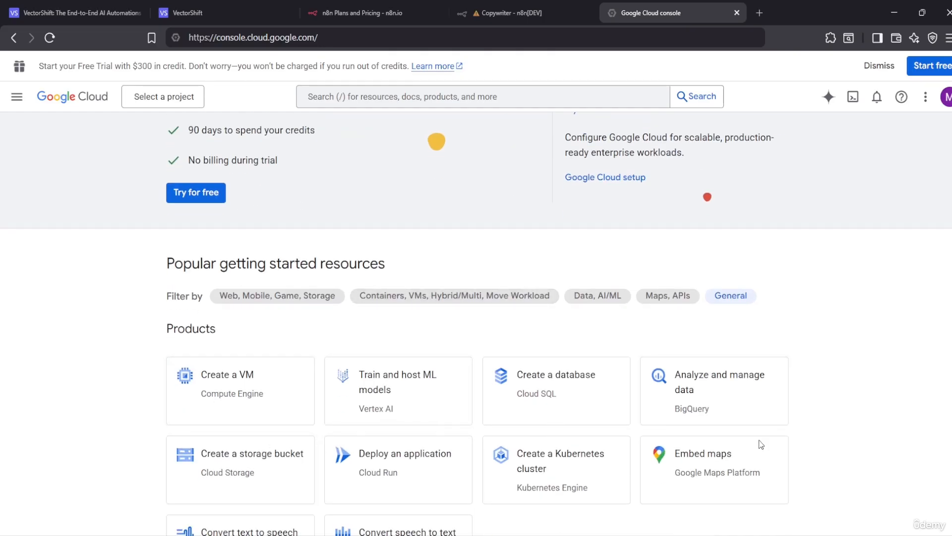
{"action": "scroll", "coordinate": [537, 477], "scroll_direction": "down", "scroll_amount": 4}
{"action": "scroll", "coordinate": [537, 476], "scroll_direction": "up", "scroll_amount": 6}
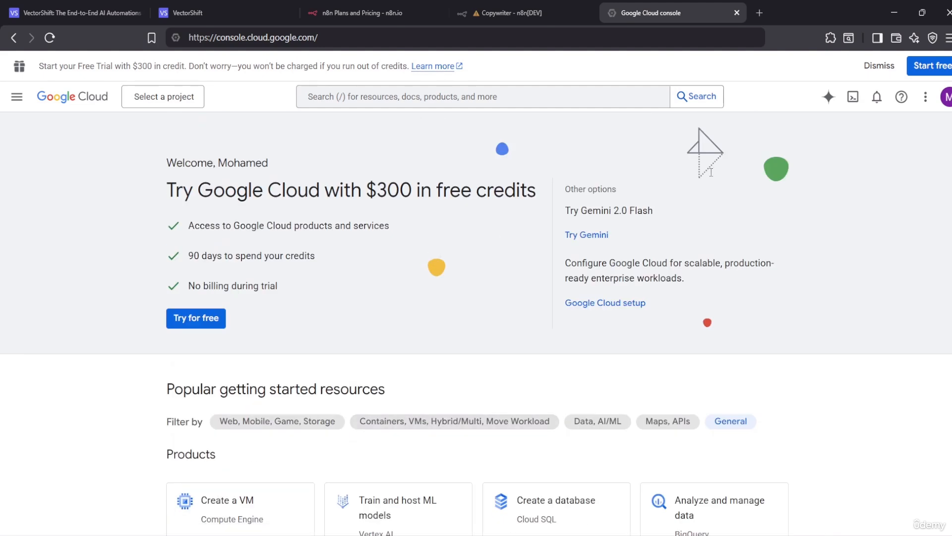
In a new tab, go to ai.google.dev and continue to Google AI Studio
{"action": "left_click", "coordinate": [759, 12]}
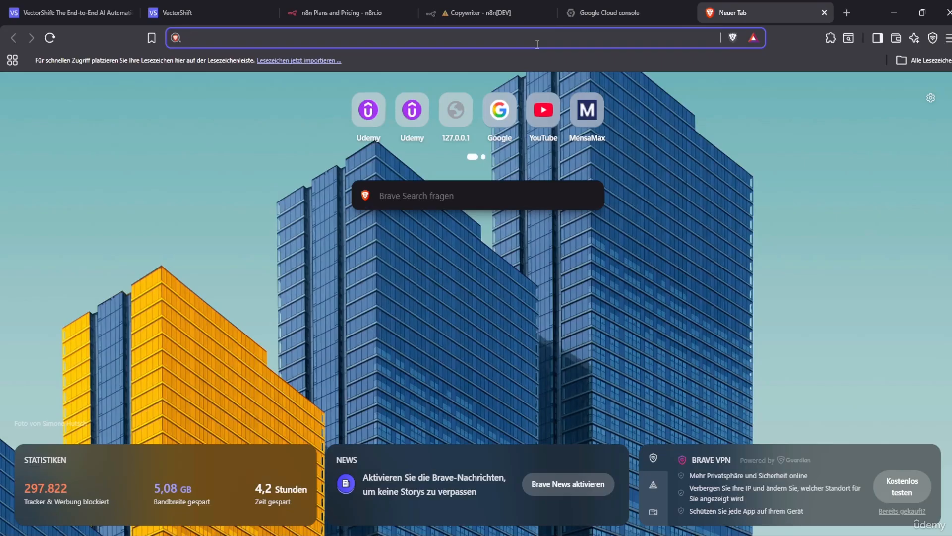
{"action": "type", "text": "ai"}
{"action": "left_click", "coordinate": [489, 63]}
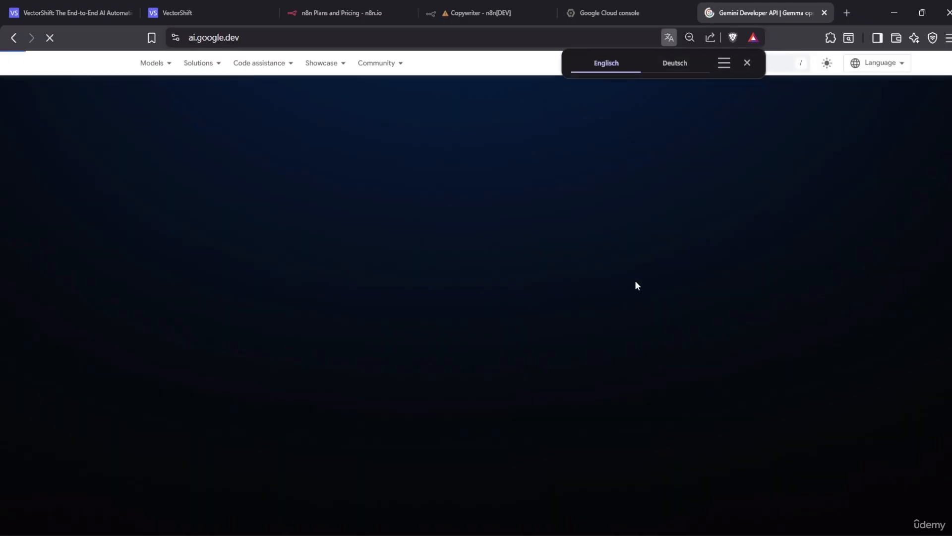
{"action": "left_click", "coordinate": [746, 64]}
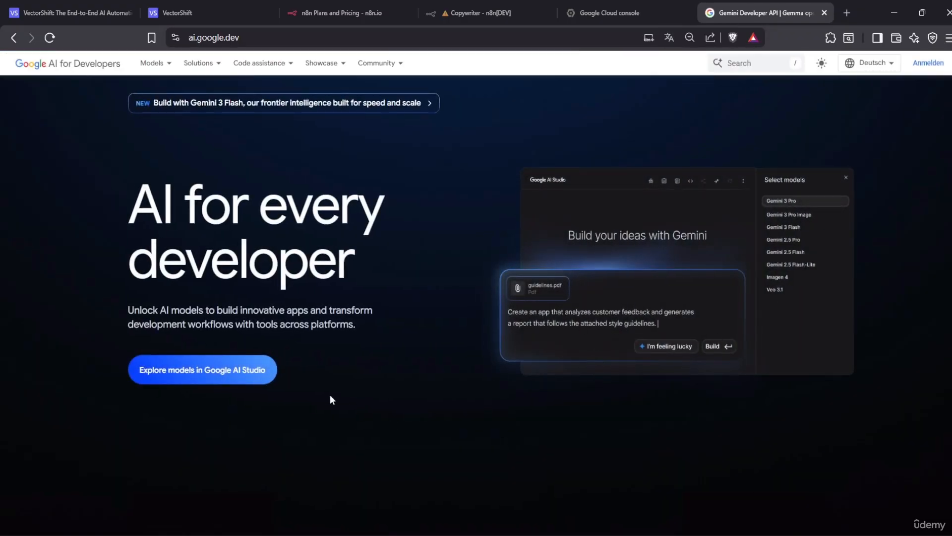
{"action": "left_click", "coordinate": [202, 376]}
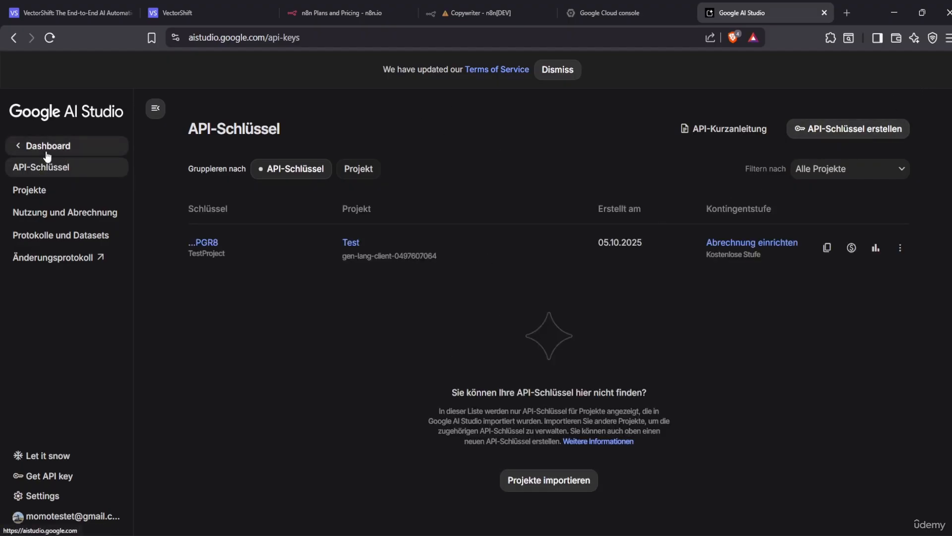
Switch Google AI Studio to a different Google account
{"action": "left_click", "coordinate": [17, 516]}
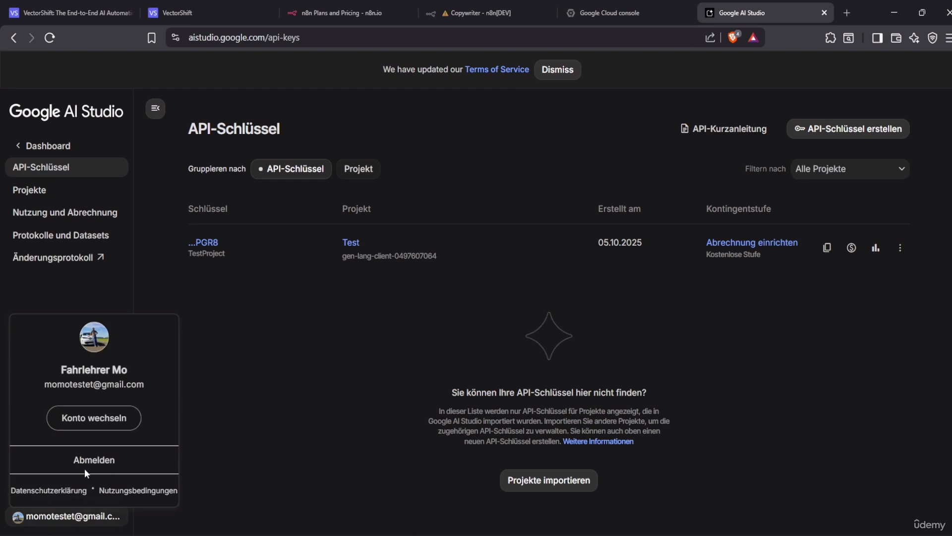
{"action": "left_click", "coordinate": [98, 429]}
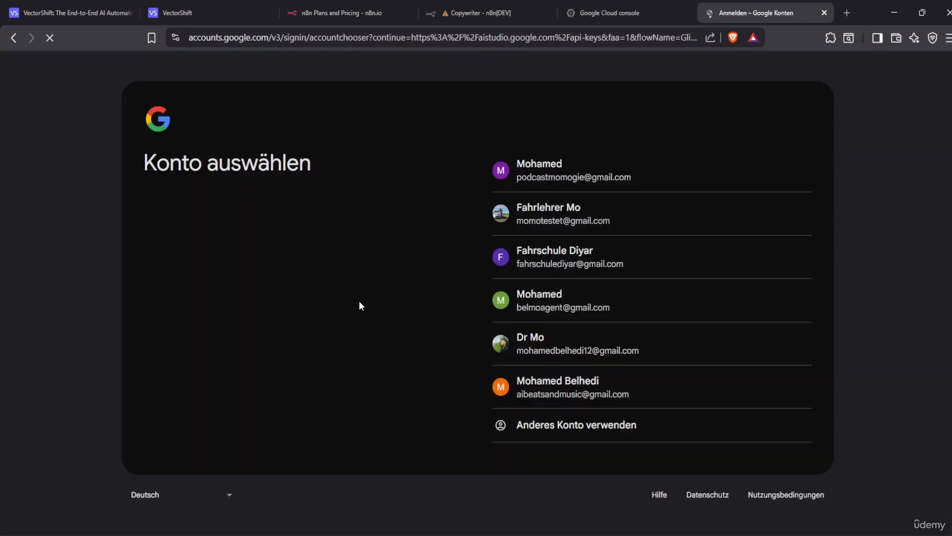
{"action": "left_click", "coordinate": [561, 180]}
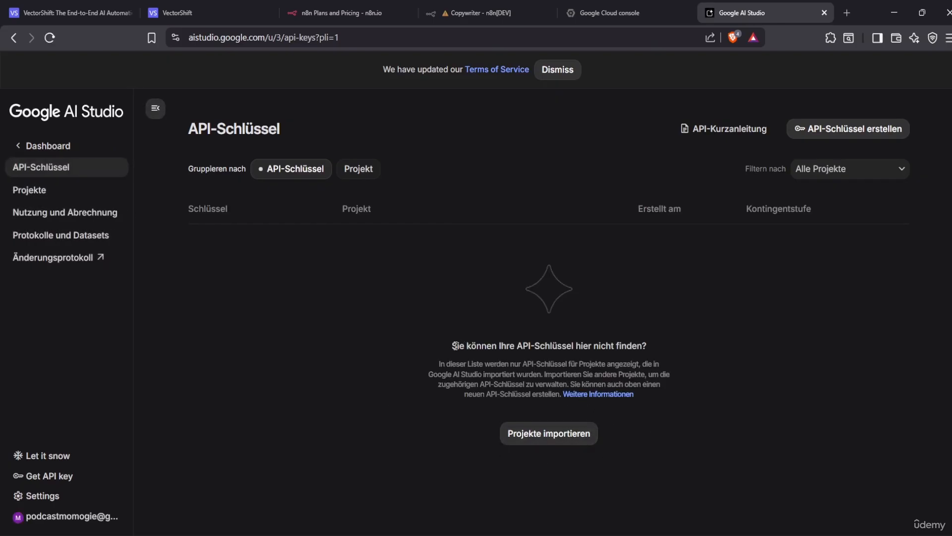
Start a new API key and choose to create a new project for it
{"action": "left_click", "coordinate": [826, 130]}
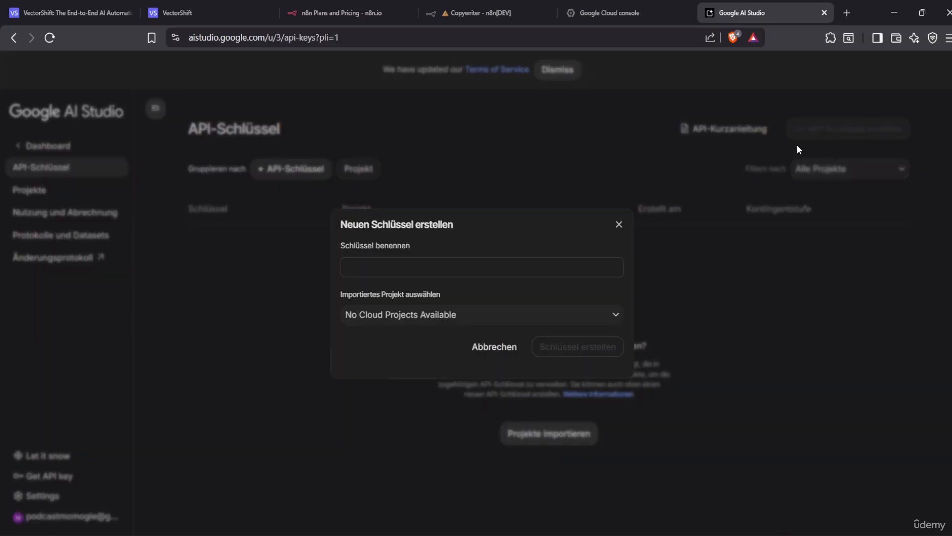
{"action": "left_click", "coordinate": [508, 268]}
{"action": "left_click", "coordinate": [480, 315]}
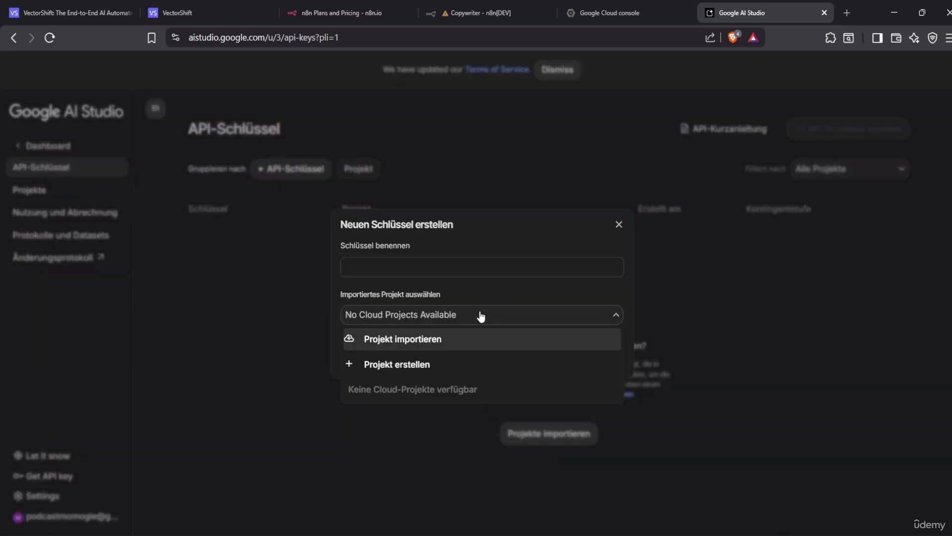
{"action": "left_click", "coordinate": [480, 315]}
{"action": "left_click", "coordinate": [474, 320]}
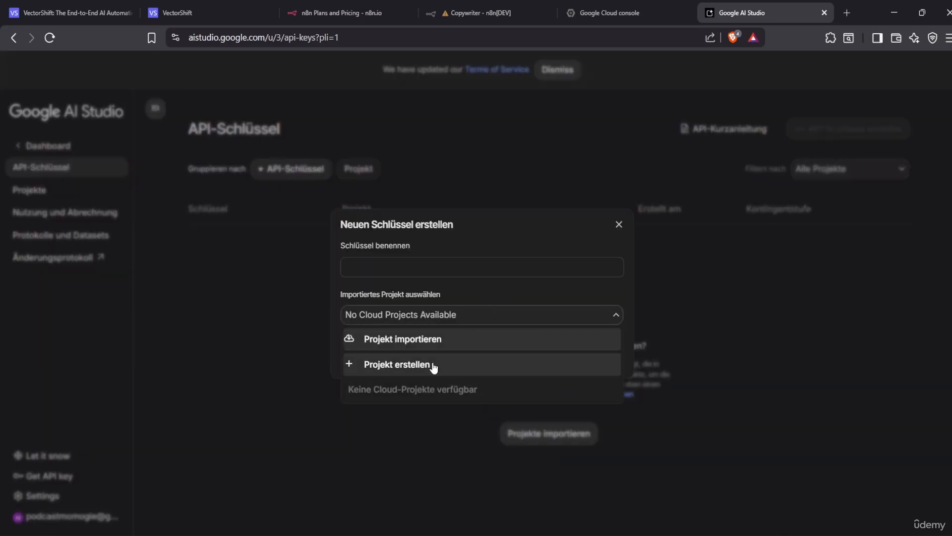
{"action": "left_click", "coordinate": [432, 364]}
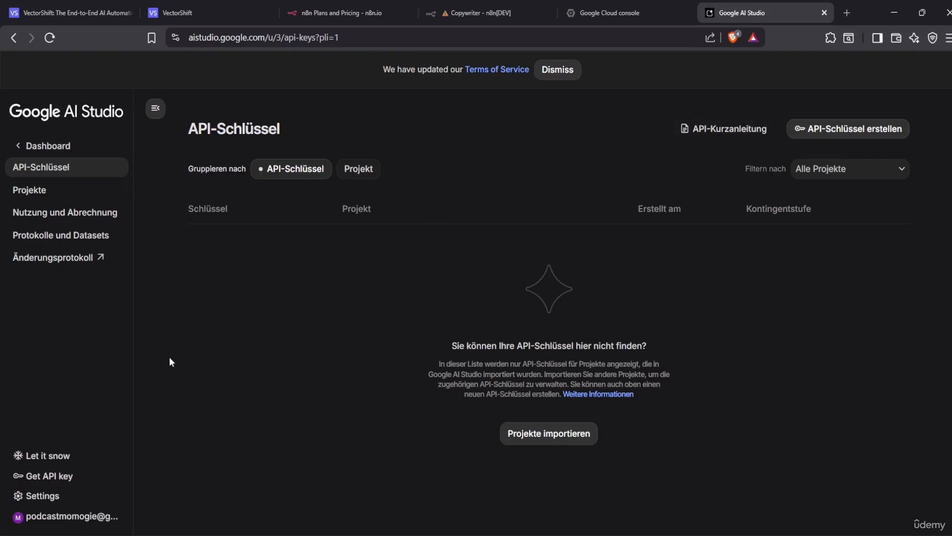
Open and close the settings menu, then dismiss the Terms of Service notice
{"action": "left_click", "coordinate": [40, 496]}
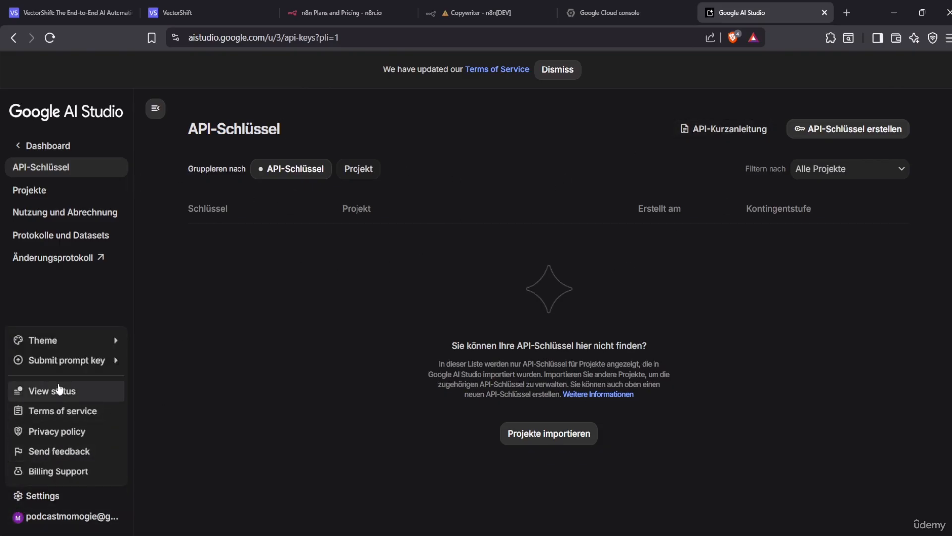
{"action": "left_click", "coordinate": [548, 193]}
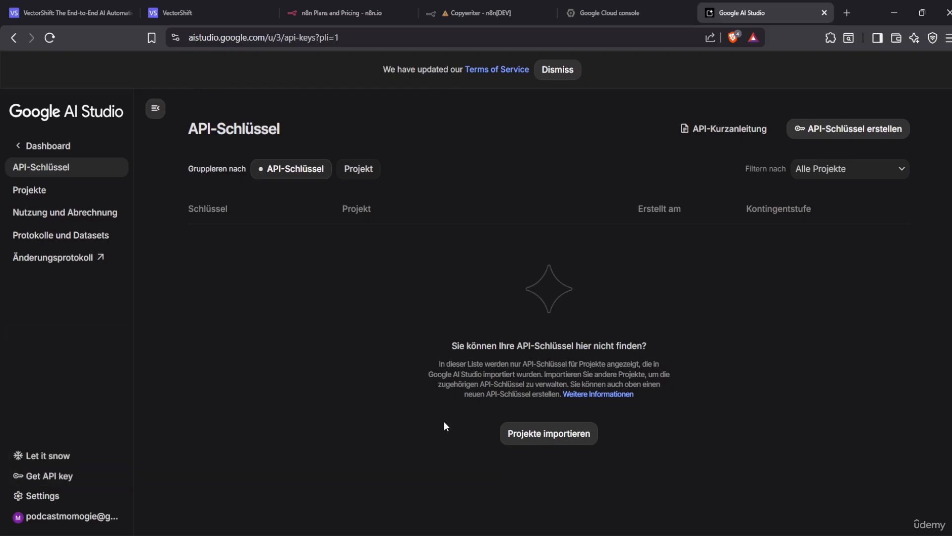
{"action": "left_click", "coordinate": [31, 499]}
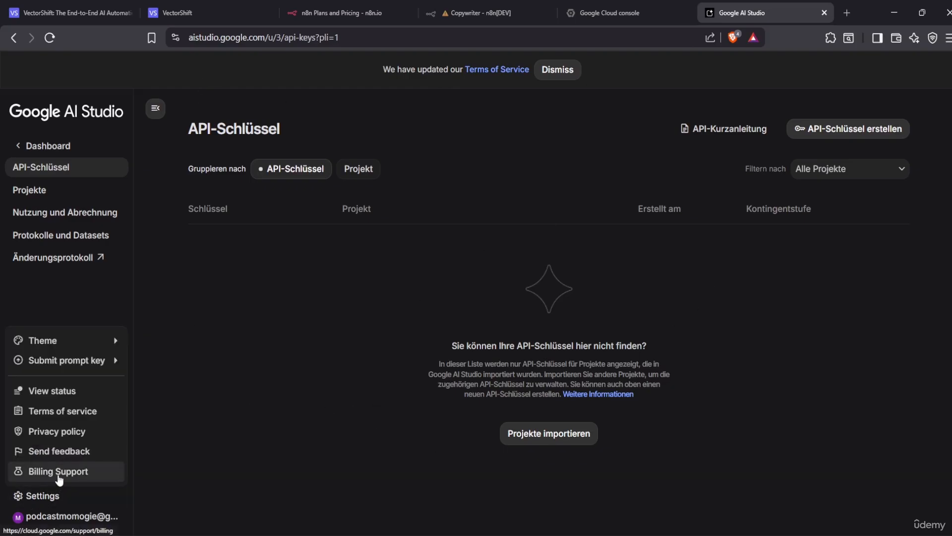
{"action": "mouse_move", "coordinate": [69, 345]}
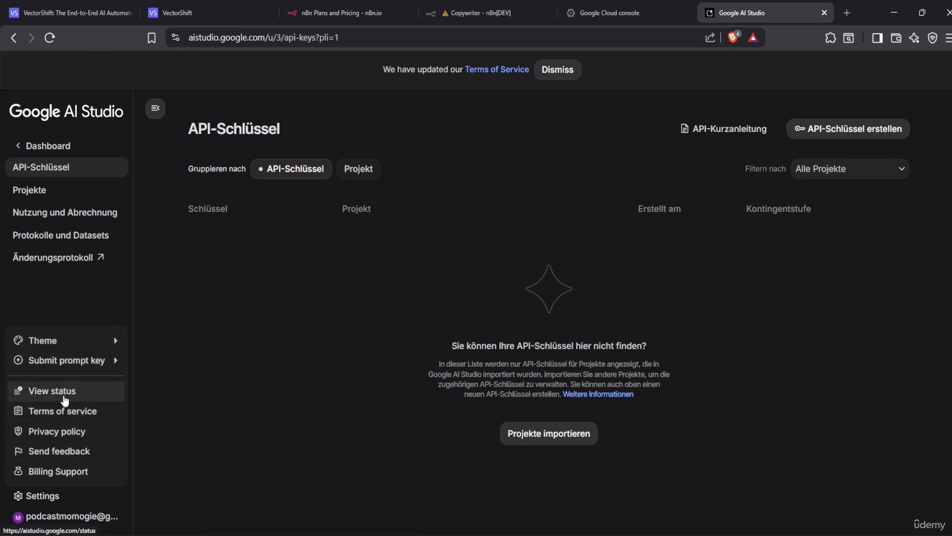
{"action": "mouse_move", "coordinate": [23, 340]}
{"action": "left_click", "coordinate": [255, 337]}
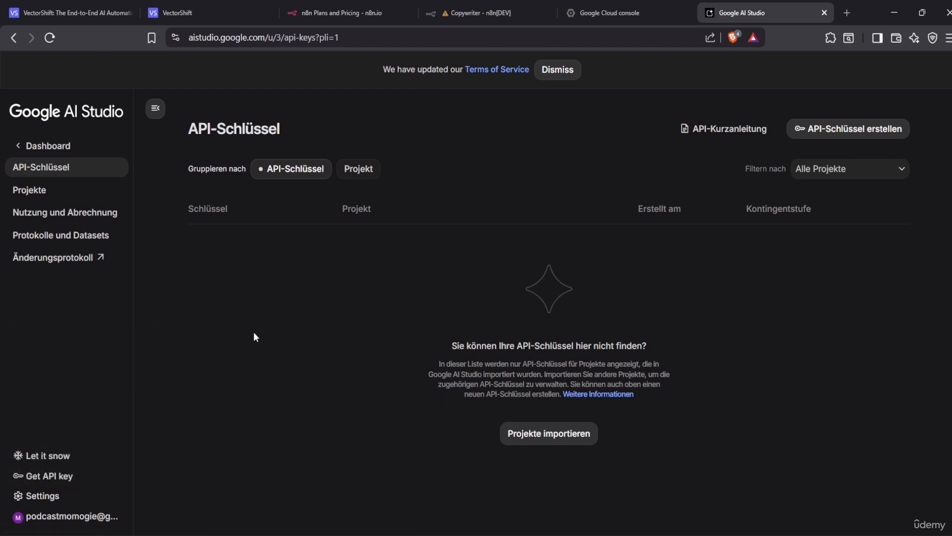
{"action": "left_click", "coordinate": [558, 71]}
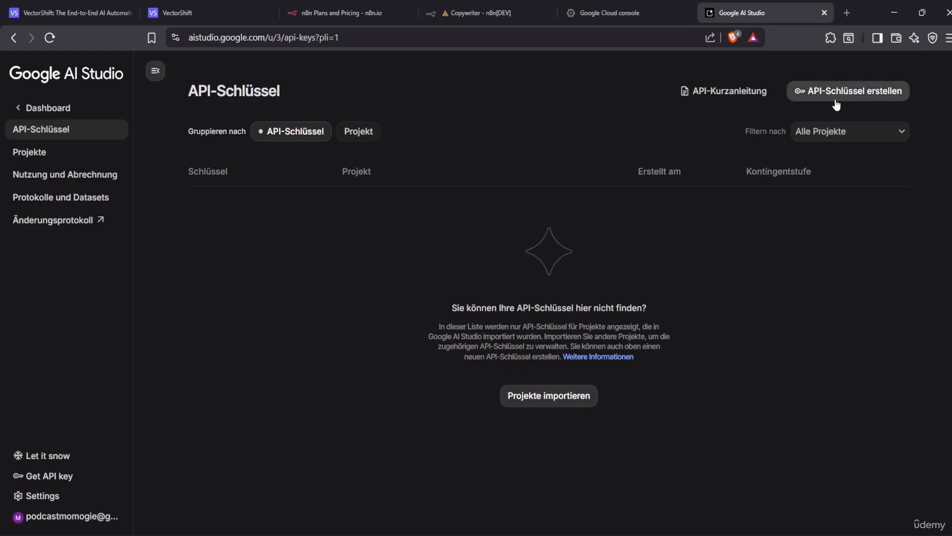
Try creating a project named 'Test' for the key; dismiss the permission error and cancel
{"action": "left_click", "coordinate": [877, 101]}
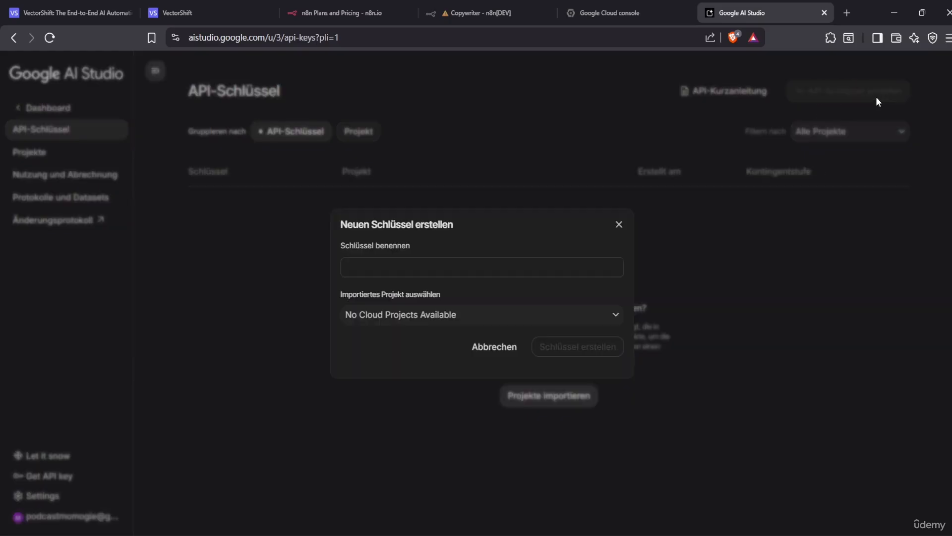
{"action": "left_click", "coordinate": [549, 315]}
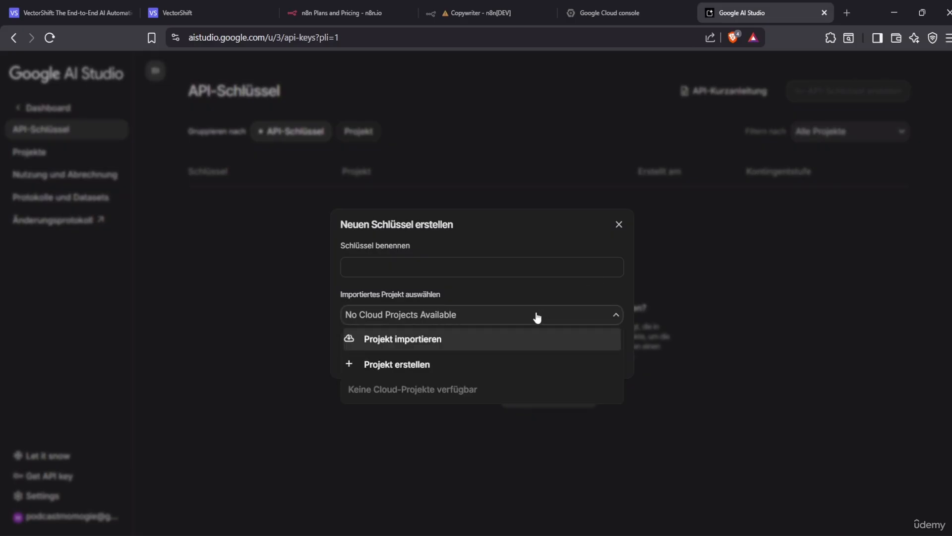
{"action": "left_click", "coordinate": [501, 267]}
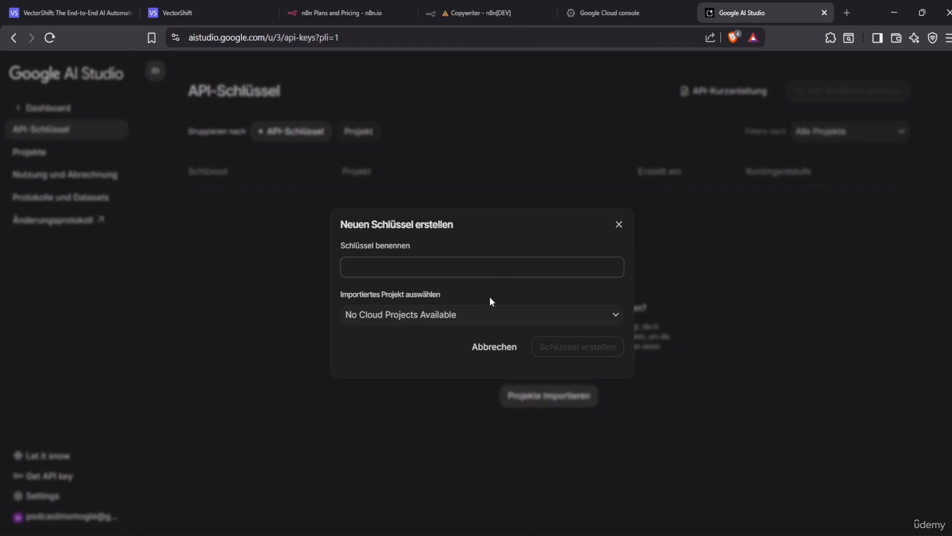
{"action": "left_click", "coordinate": [485, 314]}
{"action": "left_click", "coordinate": [451, 364]}
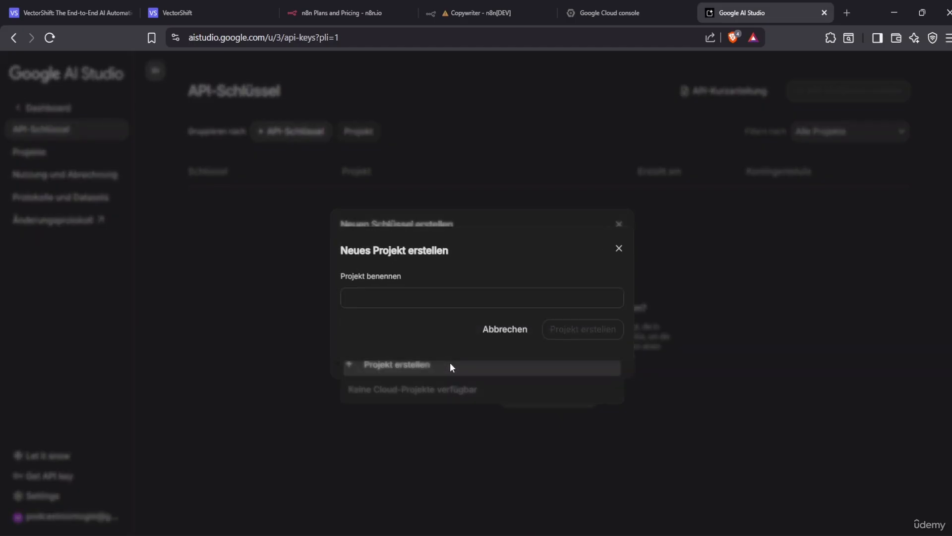
{"action": "left_click", "coordinate": [468, 299]}
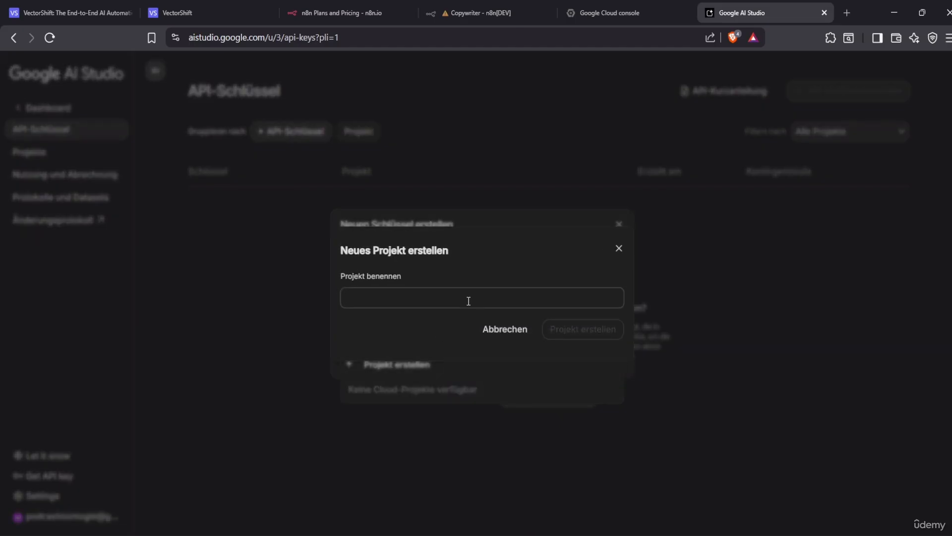
{"action": "type", "text": "Test"}
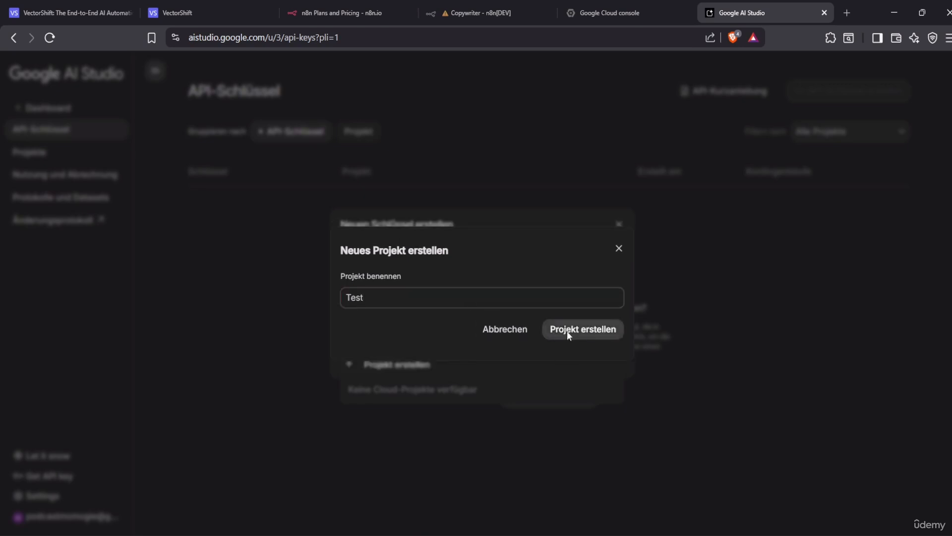
{"action": "left_click", "coordinate": [566, 331]}
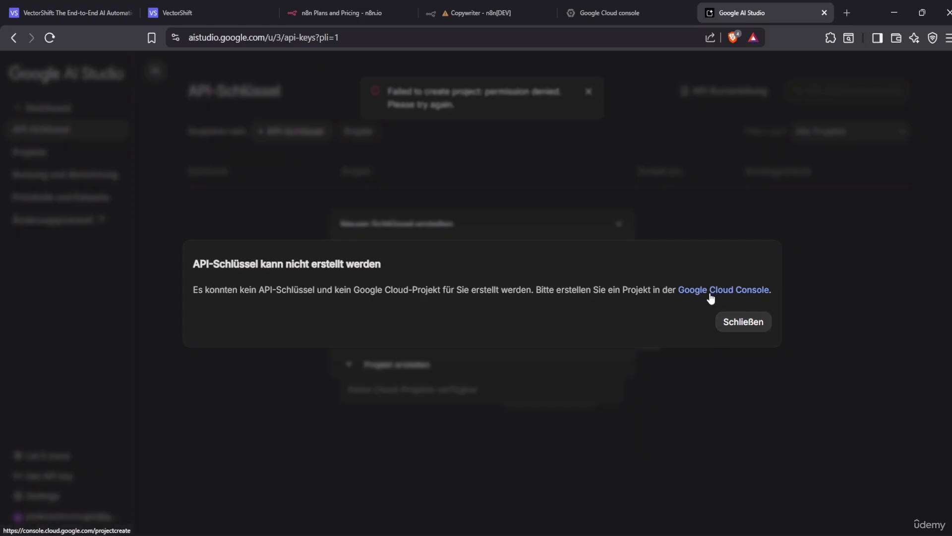
{"action": "left_click", "coordinate": [743, 323]}
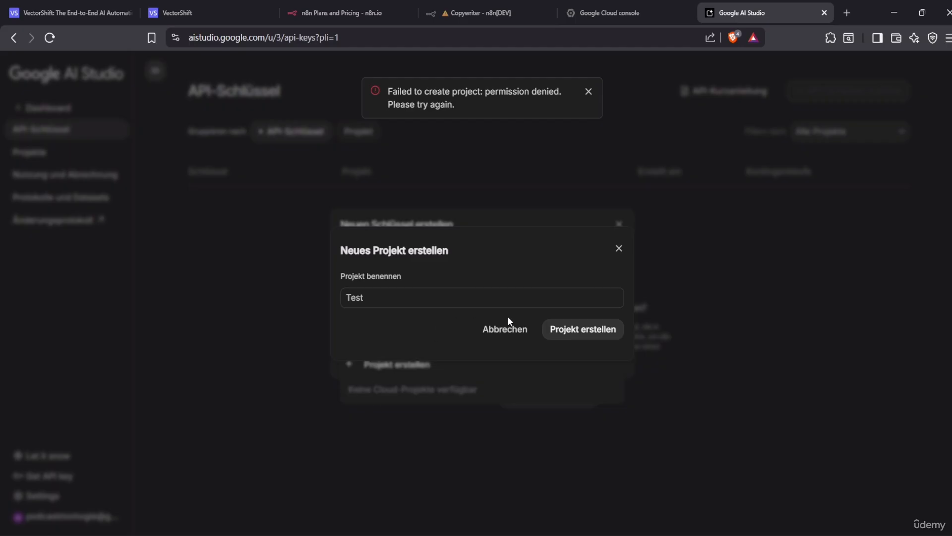
{"action": "left_click", "coordinate": [509, 328]}
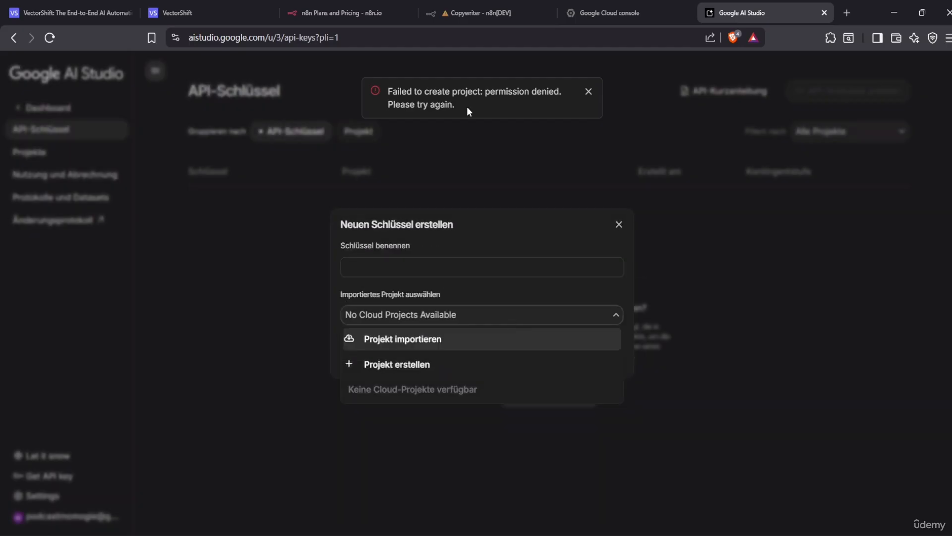
From the Cloud console project picker, create a new project named 'Udemy VC course'
{"action": "left_click", "coordinate": [623, 2]}
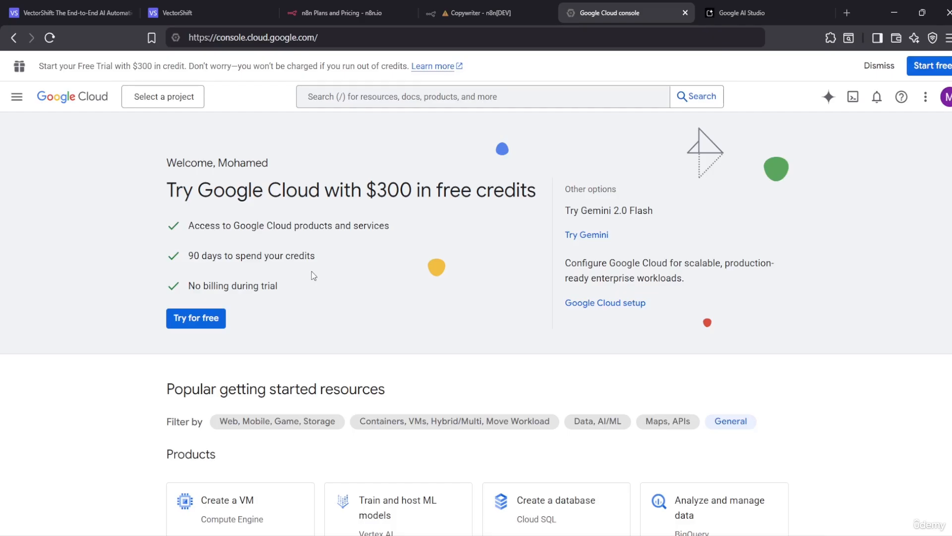
{"action": "left_click", "coordinate": [182, 99]}
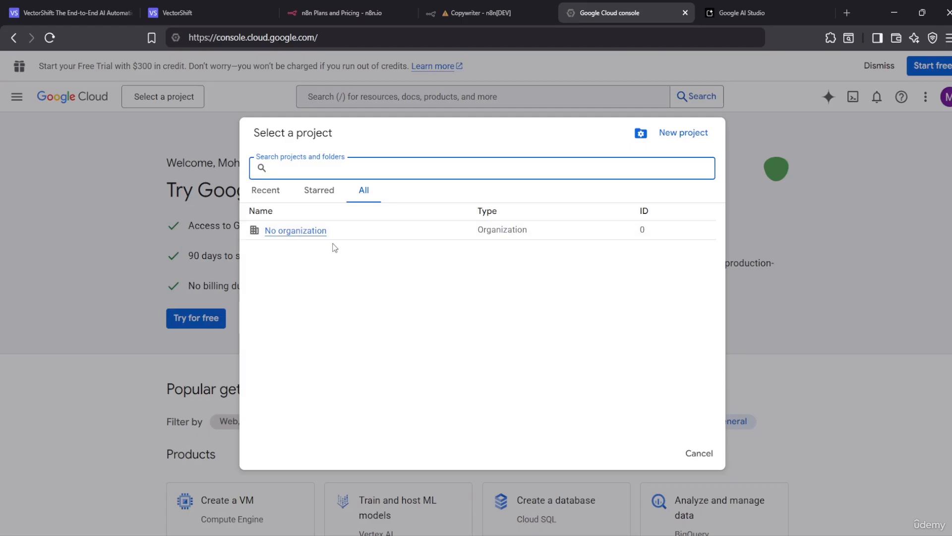
{"action": "left_click", "coordinate": [682, 140]}
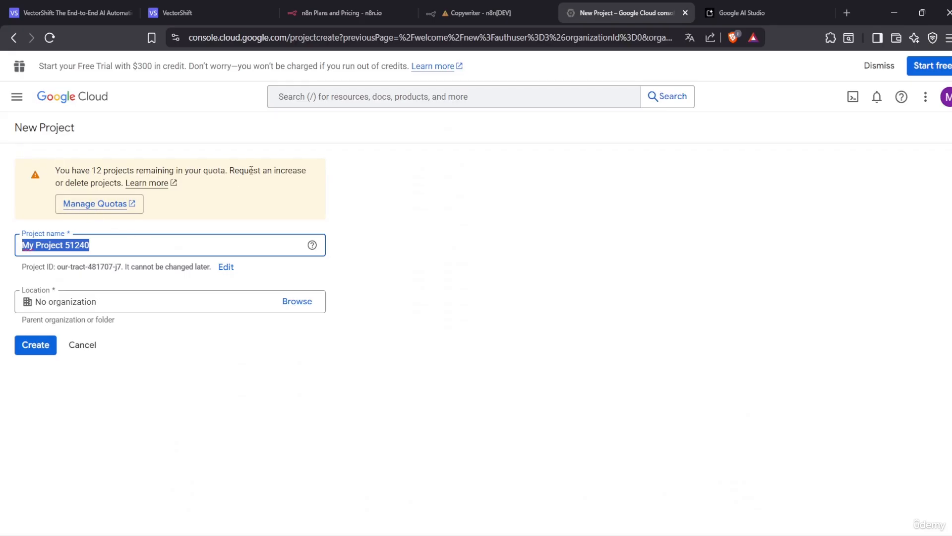
{"action": "left_click", "coordinate": [125, 245]}
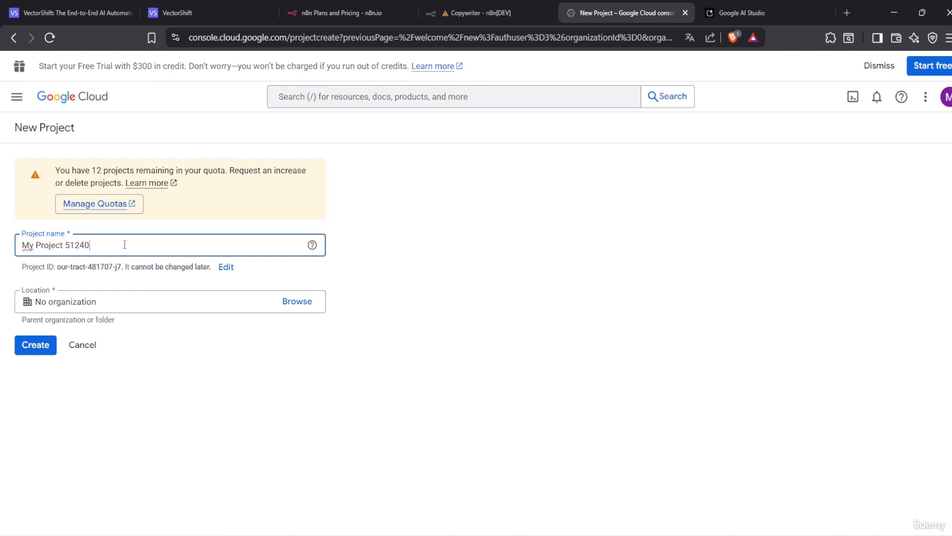
{"action": "key", "text": "BackSpace"}
{"action": "key", "text": "BackSpace"}
{"action": "key", "text": "BackSpace"}
{"action": "key", "text": "BackSpace"}
{"action": "key", "text": "BackSpace"}
{"action": "key", "text": "BackSpace"}
{"action": "key", "text": "BackSpace"}
{"action": "key", "text": "BackSpace"}
{"action": "key", "text": "BackSpace"}
{"action": "key", "text": "BackSpace"}
{"action": "key", "text": "BackSpace"}
{"action": "key", "text": "BackSpace"}
{"action": "key", "text": "BackSpace"}
{"action": "key", "text": "BackSpace"}
{"action": "key", "text": "BackSpace"}
{"action": "key", "text": "BackSpace"}
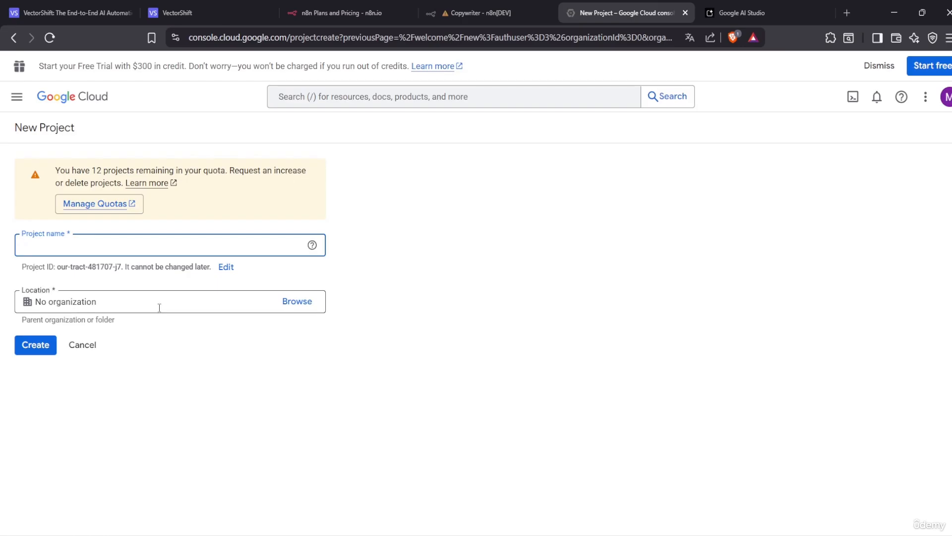
{"action": "left_click", "coordinate": [94, 247]}
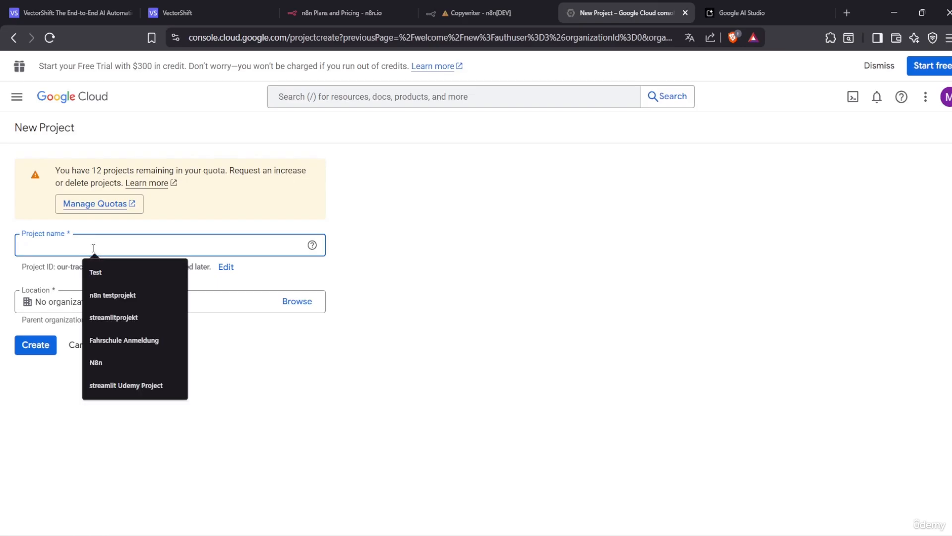
{"action": "type", "text": "Ude"}
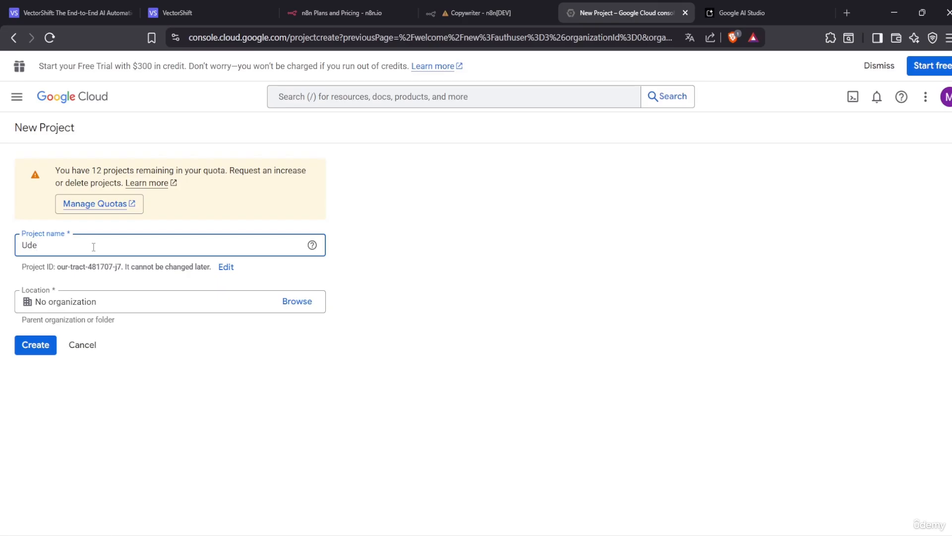
{"action": "type", "text": "my VC course"}
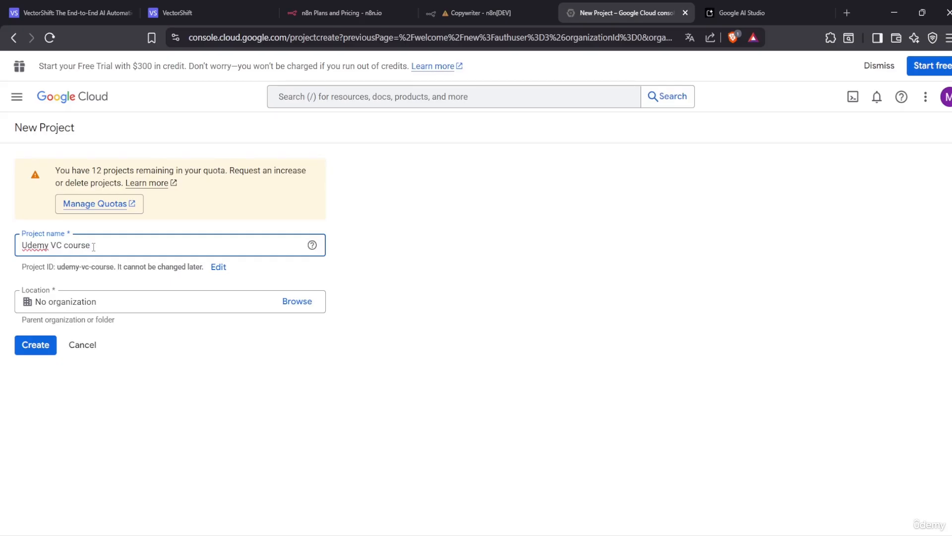
{"action": "left_click", "coordinate": [33, 343]}
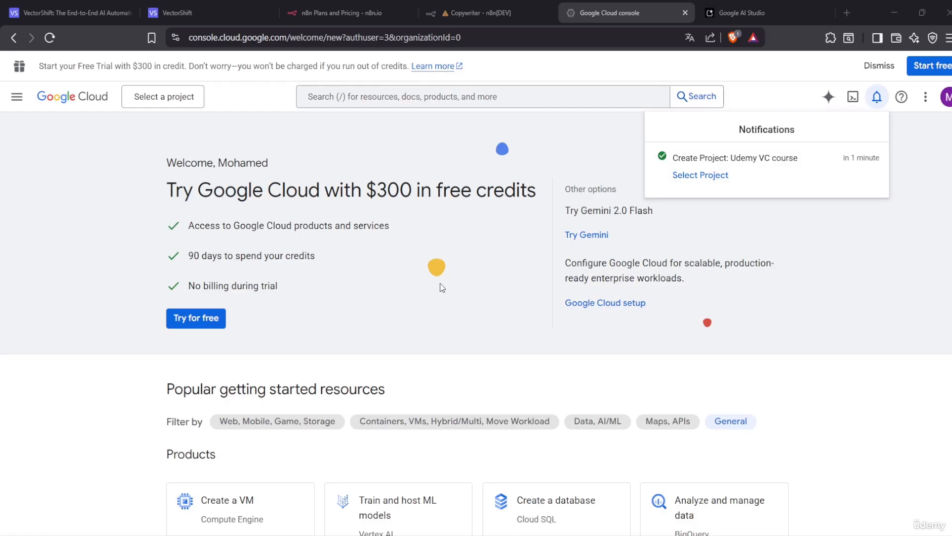
Select Udemy VC course as the current Google Cloud project
{"action": "left_click", "coordinate": [950, 101]}
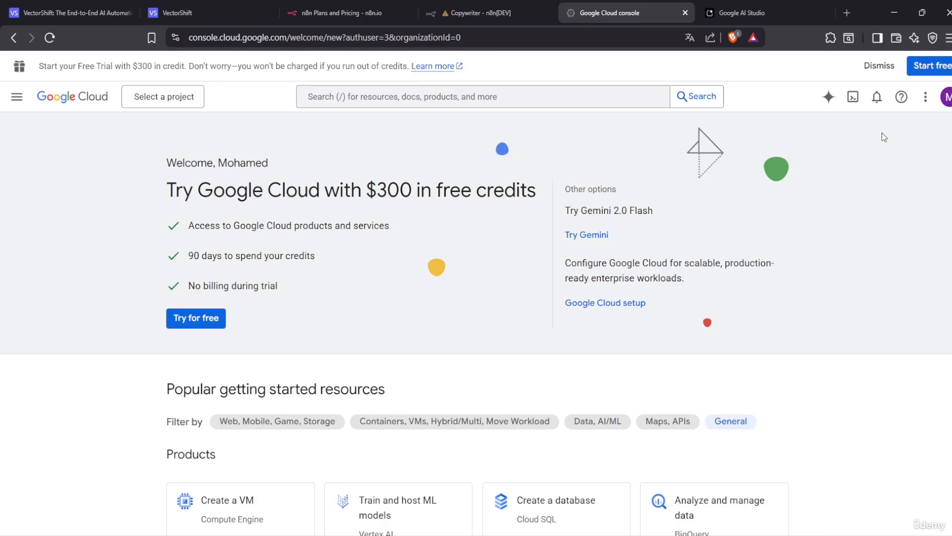
{"action": "scroll", "coordinate": [610, 322], "scroll_direction": "down", "scroll_amount": 1}
{"action": "scroll", "coordinate": [591, 278], "scroll_direction": "up", "scroll_amount": 1}
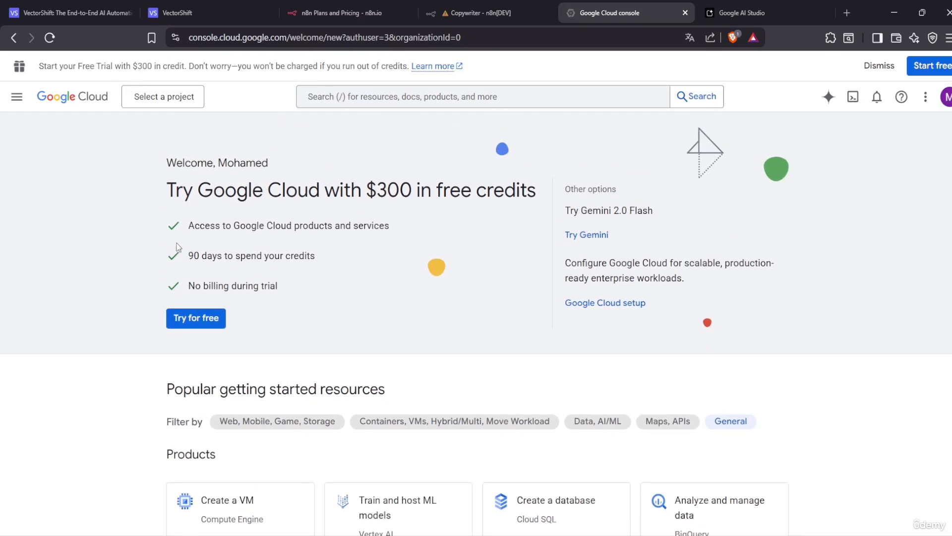
{"action": "left_click", "coordinate": [179, 105]}
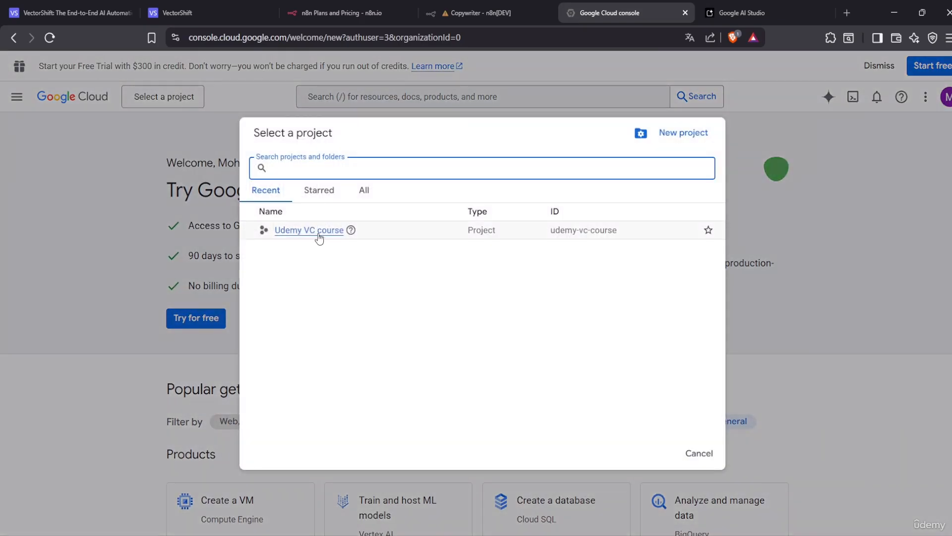
{"action": "left_click", "coordinate": [303, 231]}
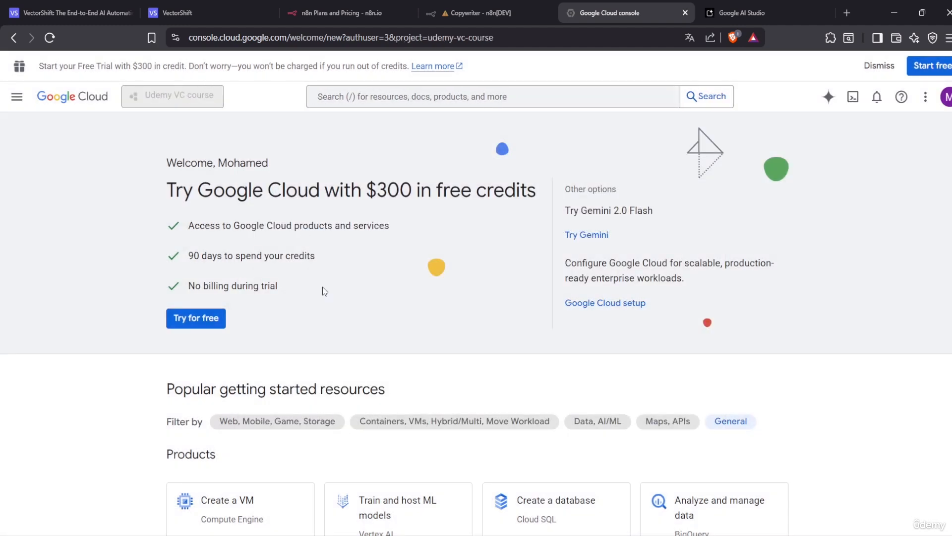
{"action": "scroll", "coordinate": [495, 278], "scroll_direction": "down", "scroll_amount": 3}
{"action": "scroll", "coordinate": [394, 149], "scroll_direction": "up", "scroll_amount": 3}
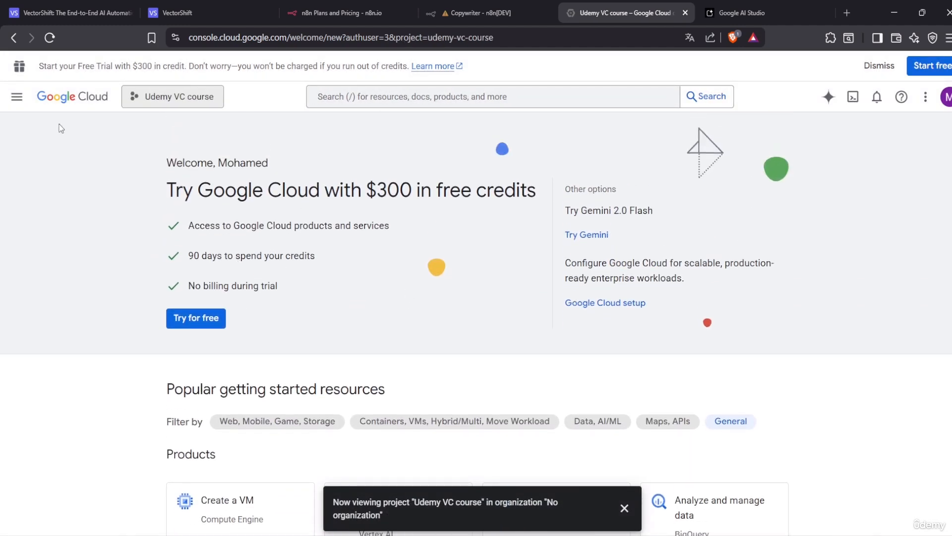
{"action": "scroll", "coordinate": [188, 225], "scroll_direction": "down", "scroll_amount": 15}
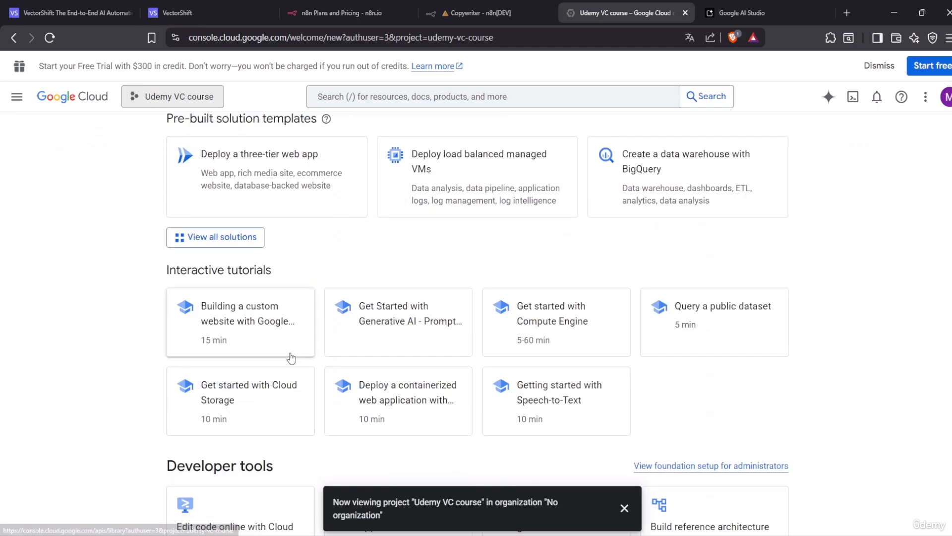
{"action": "scroll", "coordinate": [302, 365], "scroll_direction": "up", "scroll_amount": 15}
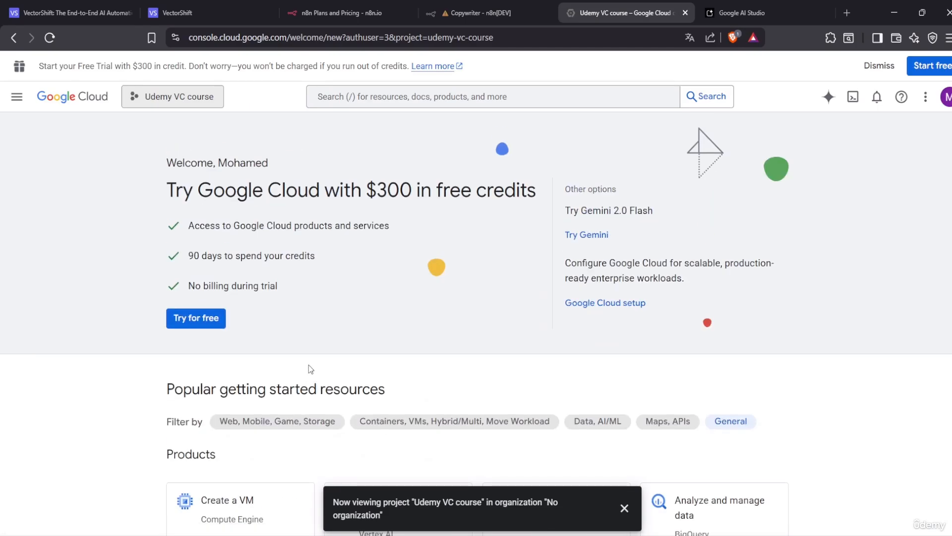
Dismiss the console search suggestions and switch to the VectorShift tab
{"action": "left_click", "coordinate": [441, 92]}
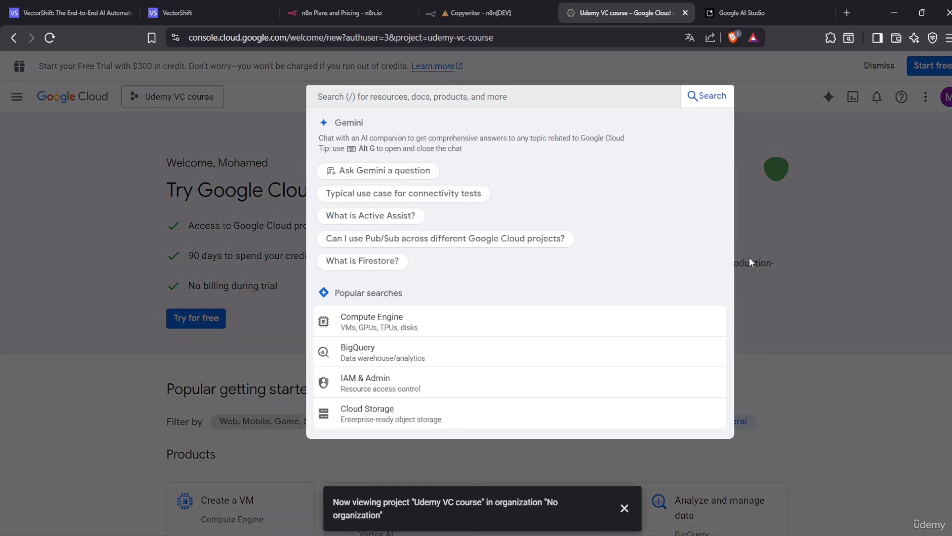
{"action": "left_click", "coordinate": [867, 413]}
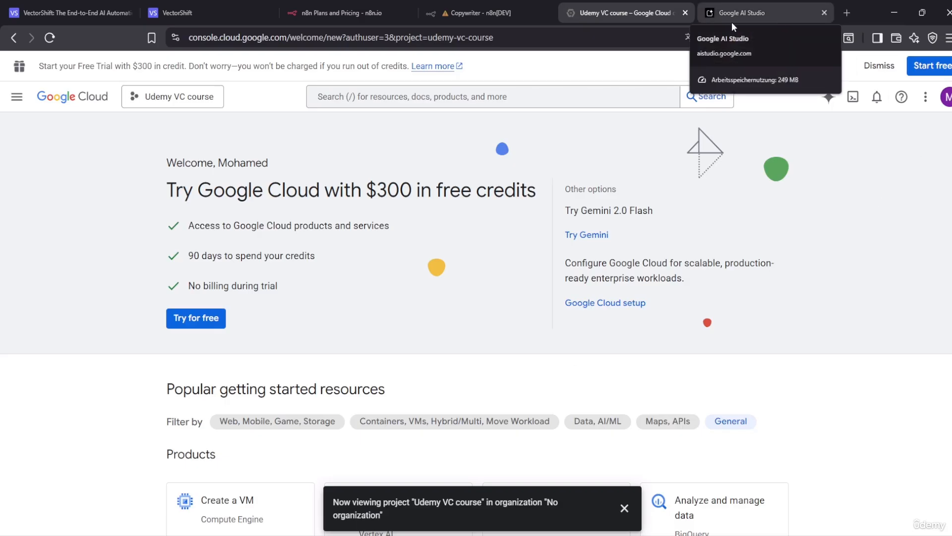
{"action": "left_click", "coordinate": [198, 12]}
{"action": "left_click", "coordinate": [100, 15]}
Open the Untitled Pipeline from VectorShift's Pipelines list
{"action": "left_click", "coordinate": [169, 10]}
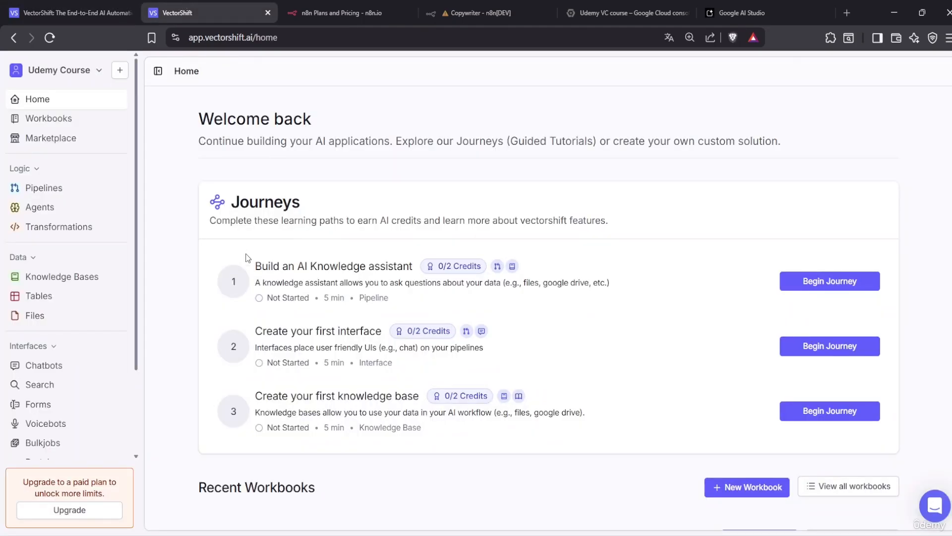
{"action": "left_click", "coordinate": [40, 188]}
{"action": "left_click", "coordinate": [213, 196]}
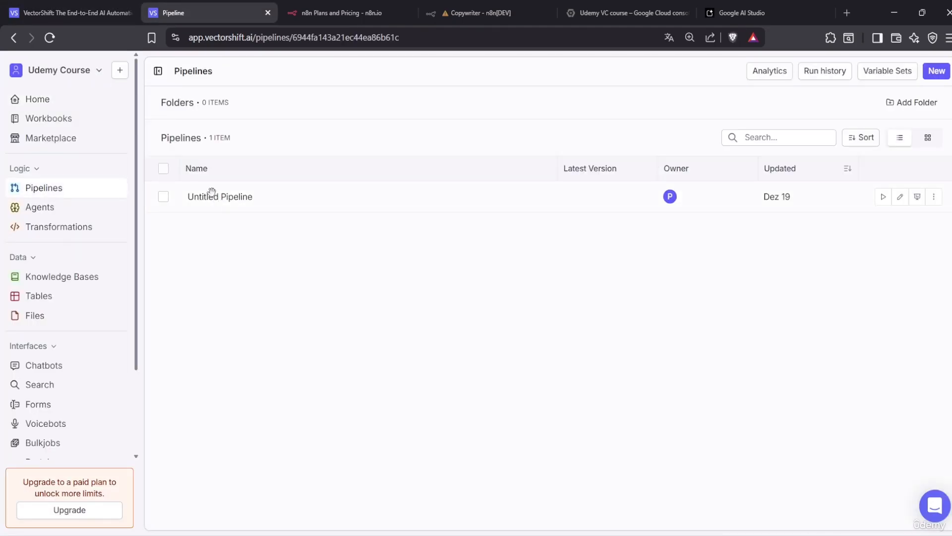
Add a Google model node, enable Use Personal API Key, then delete the node
{"action": "left_click", "coordinate": [320, 100]}
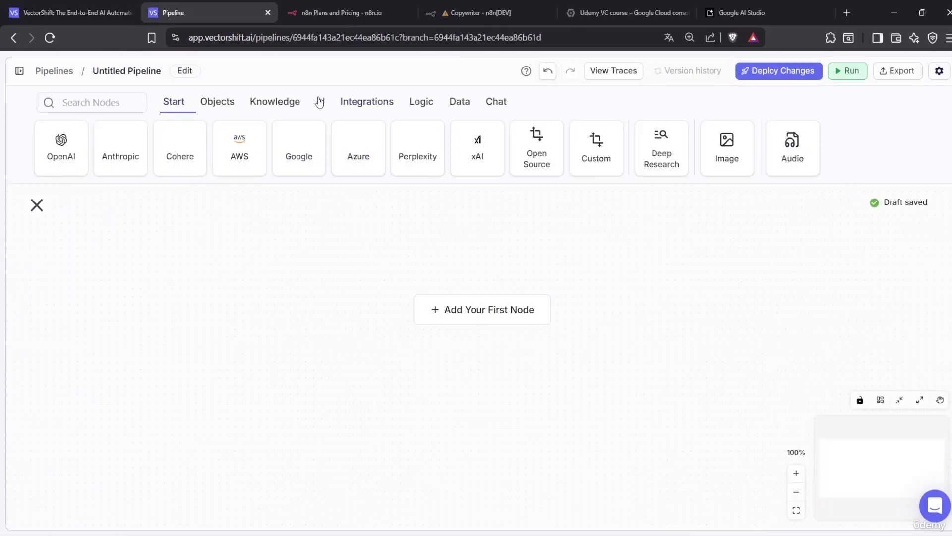
{"action": "left_click", "coordinate": [299, 151]}
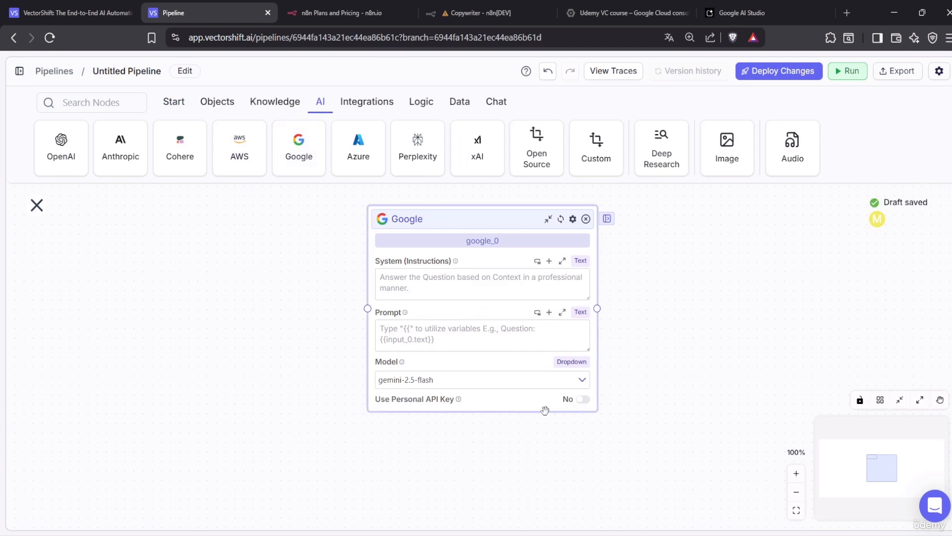
{"action": "left_click", "coordinate": [582, 400]}
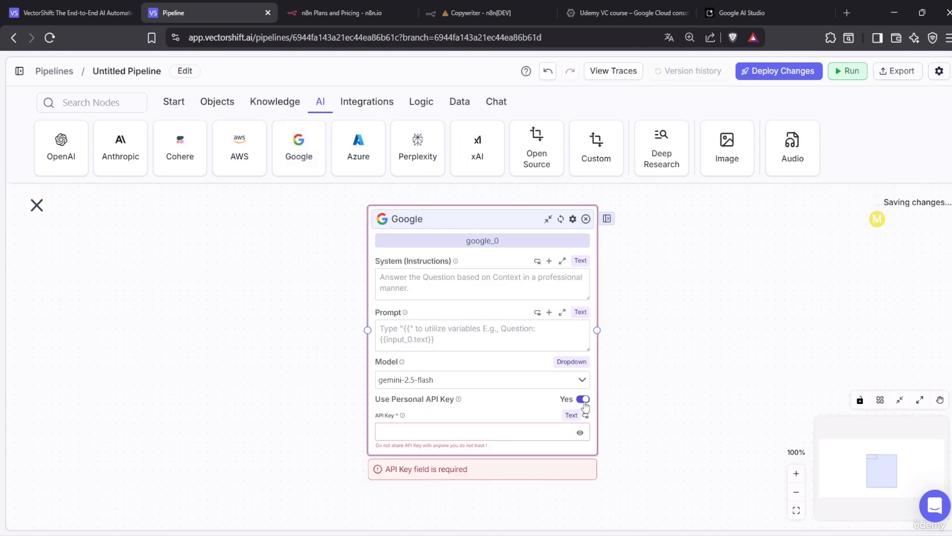
{"action": "left_click", "coordinate": [586, 219]}
{"action": "left_click", "coordinate": [586, 220]}
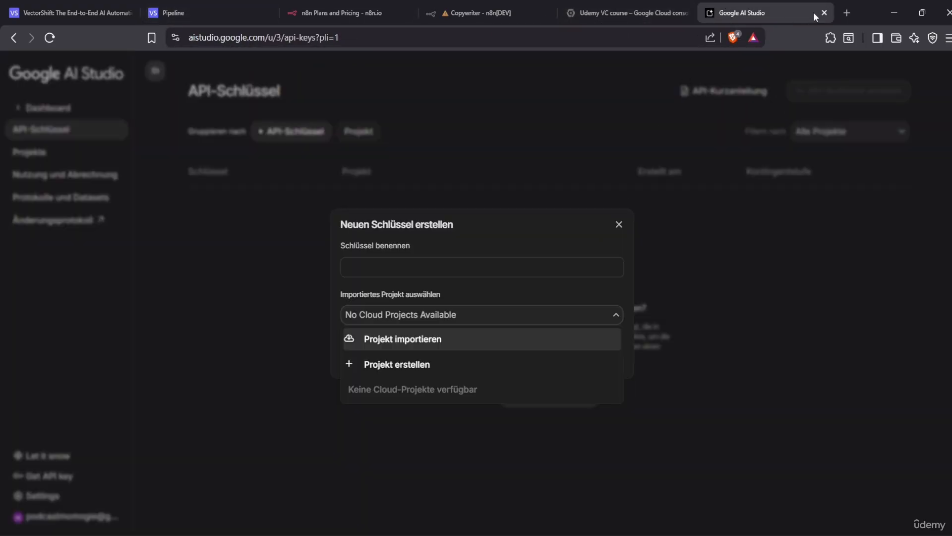
Load ai.google.dev in a new tab and set the page language to Deutsch
{"action": "left_click", "coordinate": [846, 13]}
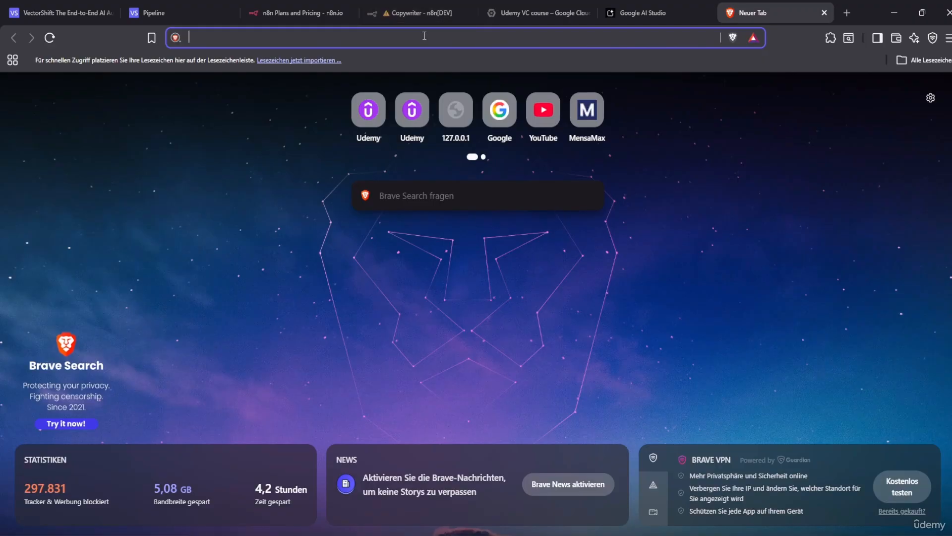
{"action": "type", "text": "ai"}
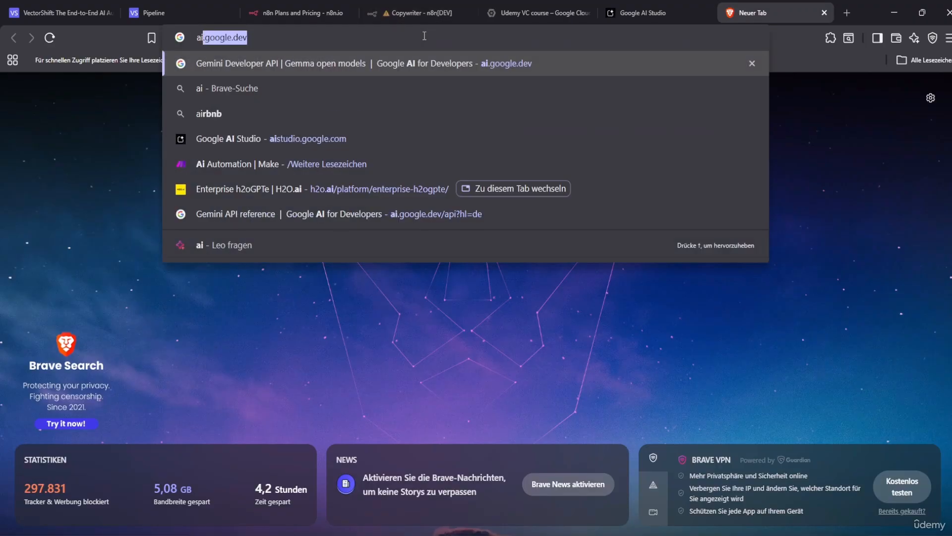
{"action": "type", "text": "."}
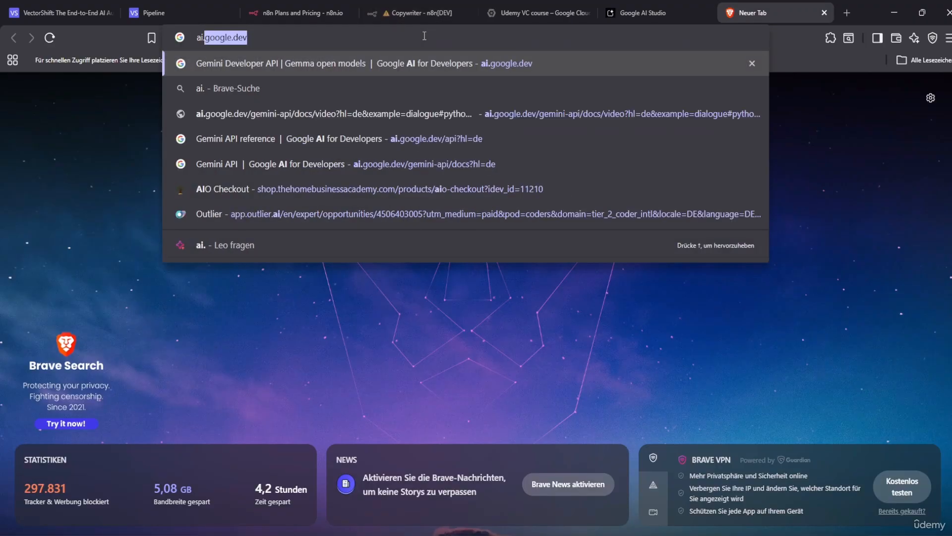
{"action": "type", "text": "google"}
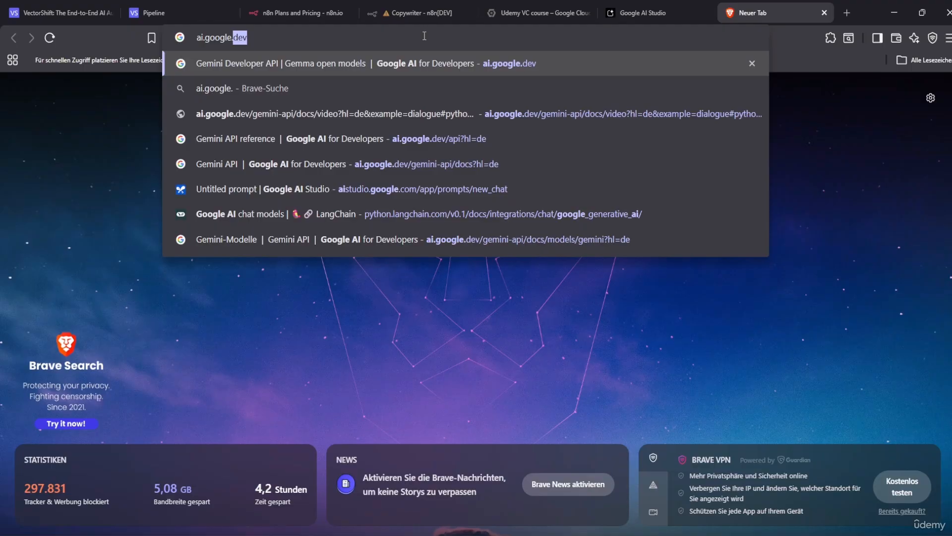
{"action": "type", "text": "."}
{"action": "key", "text": "Return"}
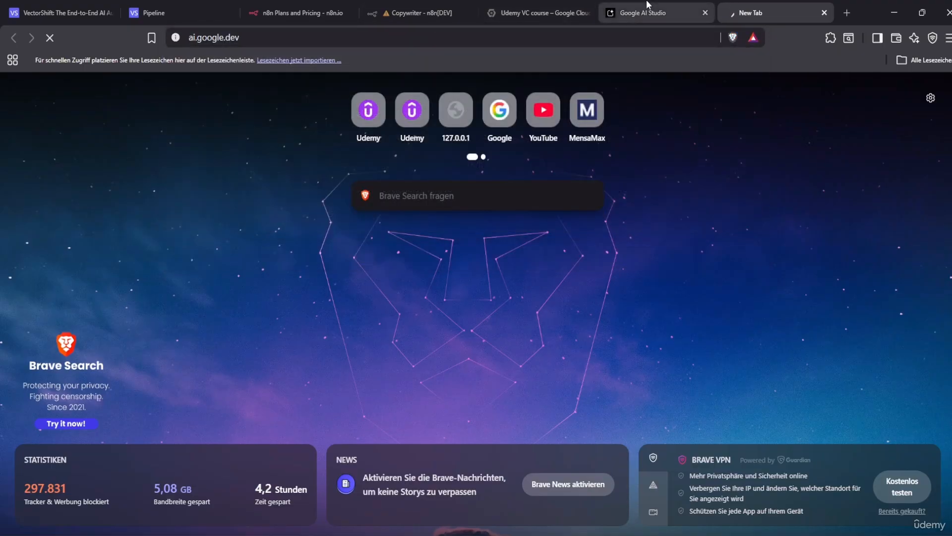
{"action": "left_click", "coordinate": [695, 15]}
{"action": "left_click", "coordinate": [706, 13]}
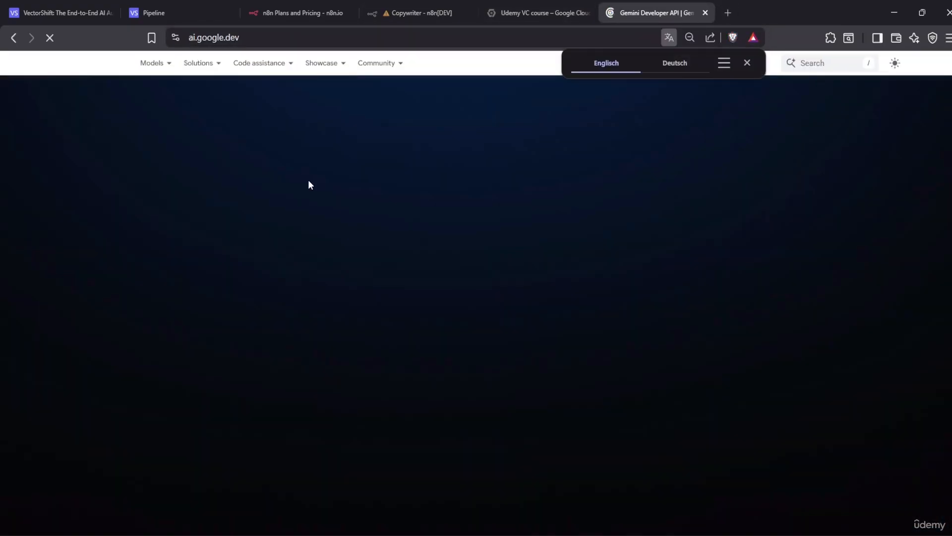
{"action": "left_click", "coordinate": [747, 62]}
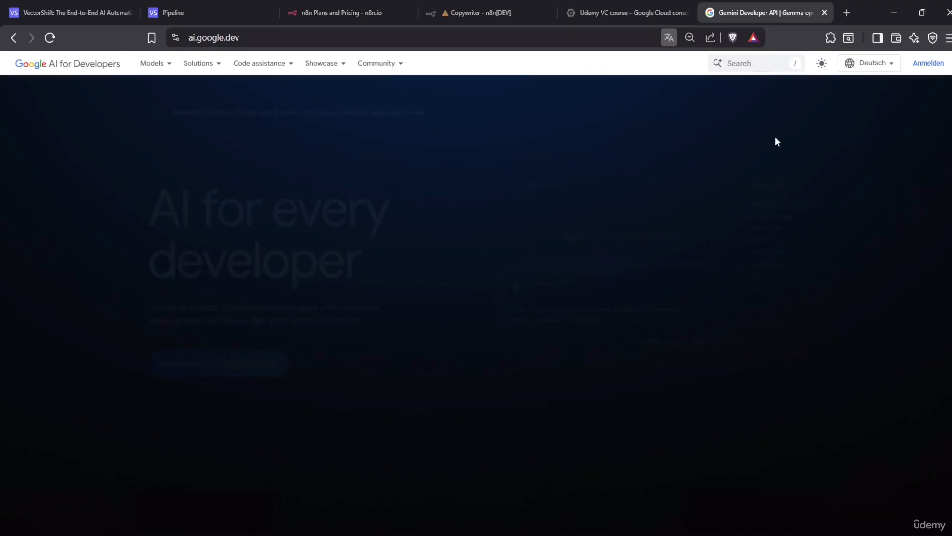
{"action": "left_click", "coordinate": [878, 62]}
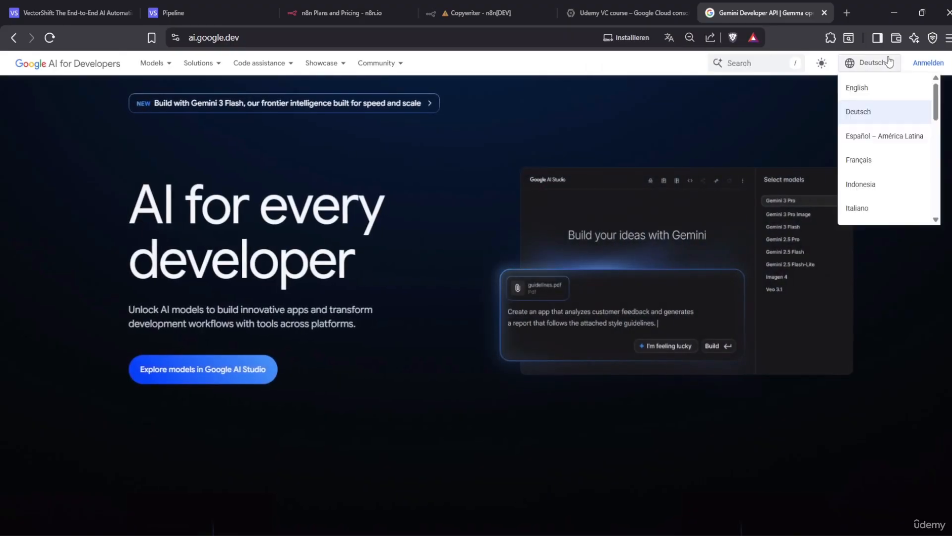
{"action": "left_click", "coordinate": [867, 113]}
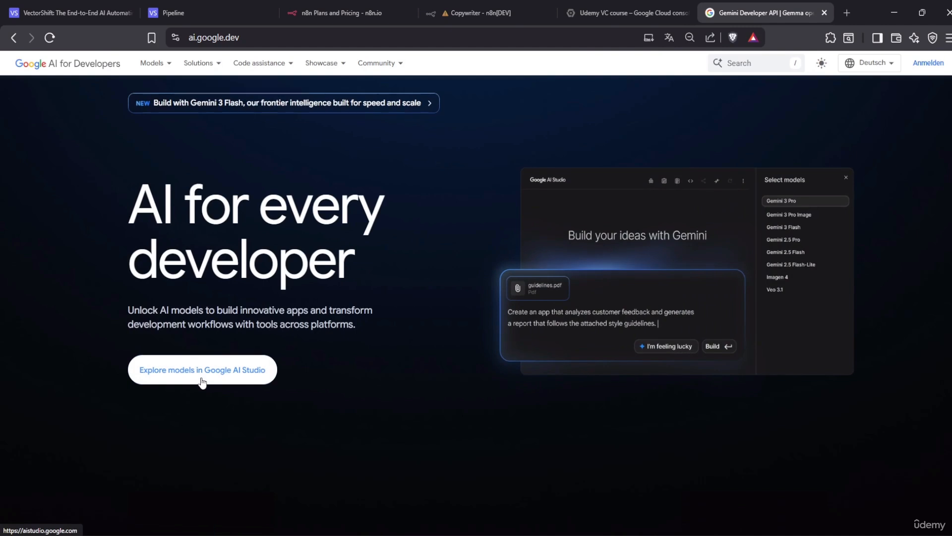
Open Google AI Studio under the other account and start a new API key named 'udemy VC Course'
{"action": "left_click", "coordinate": [202, 382]}
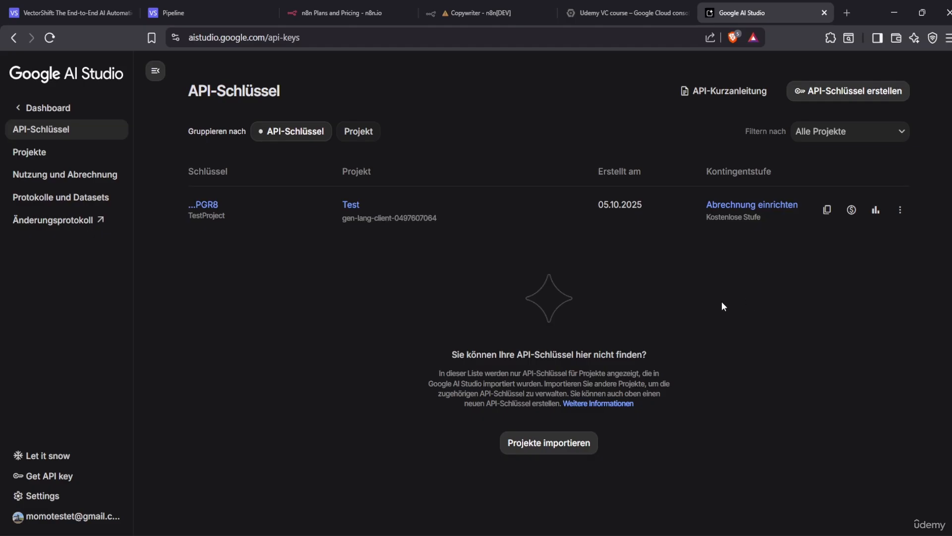
{"action": "left_click", "coordinate": [22, 520]}
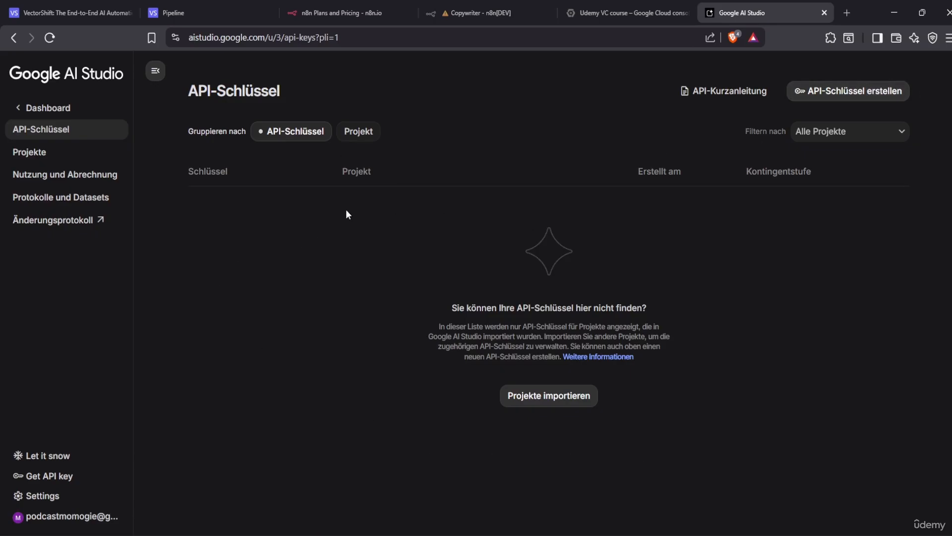
{"action": "left_click", "coordinate": [78, 477]}
{"action": "left_click", "coordinate": [844, 92]}
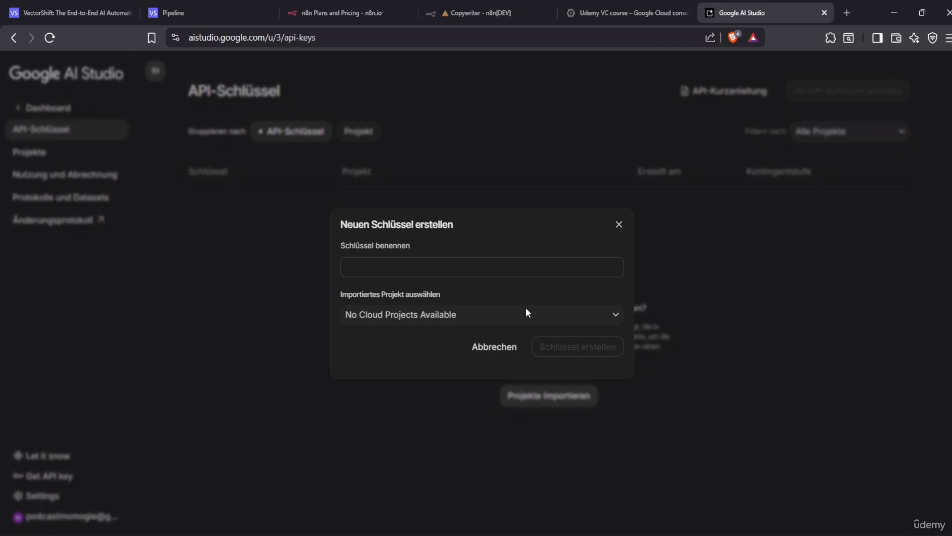
{"action": "left_click", "coordinate": [464, 274]}
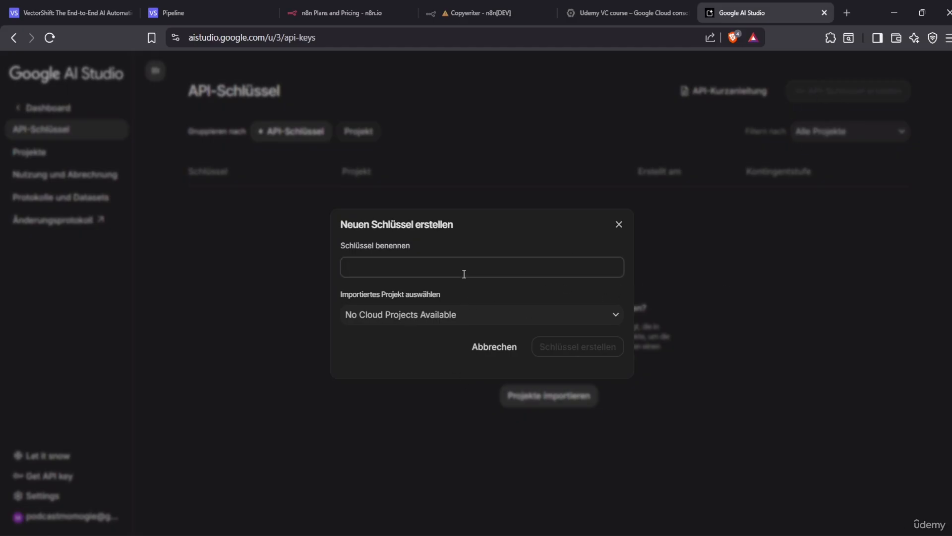
{"action": "type", "text": "udemy VC Course"}
Look through the key's Cloud project list and import panel, and check the project in the Cloud console
{"action": "left_click", "coordinate": [485, 323]}
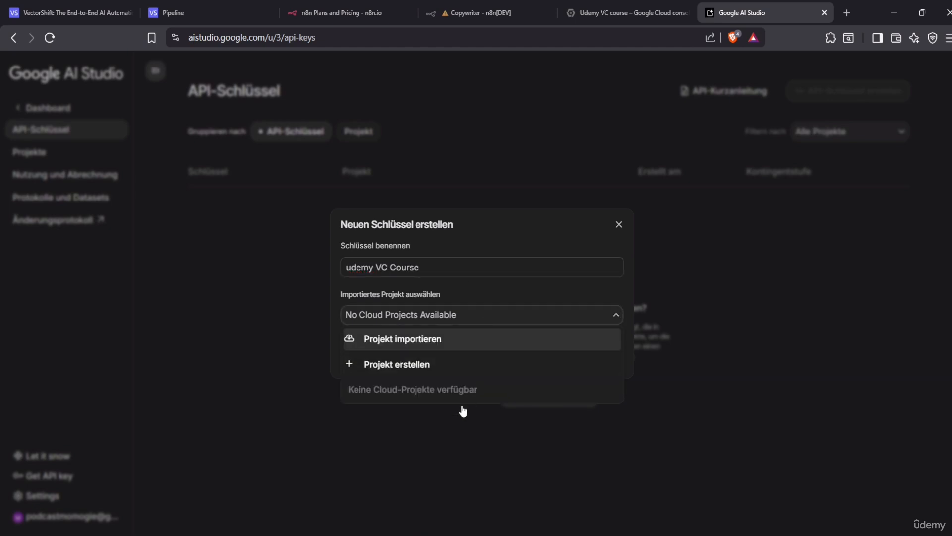
{"action": "left_click", "coordinate": [445, 340]}
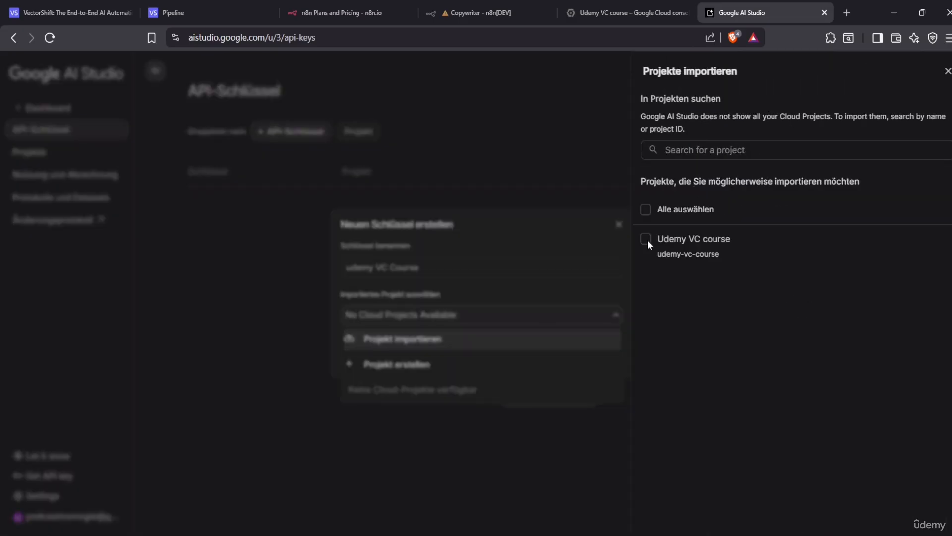
{"action": "left_click", "coordinate": [607, 288]}
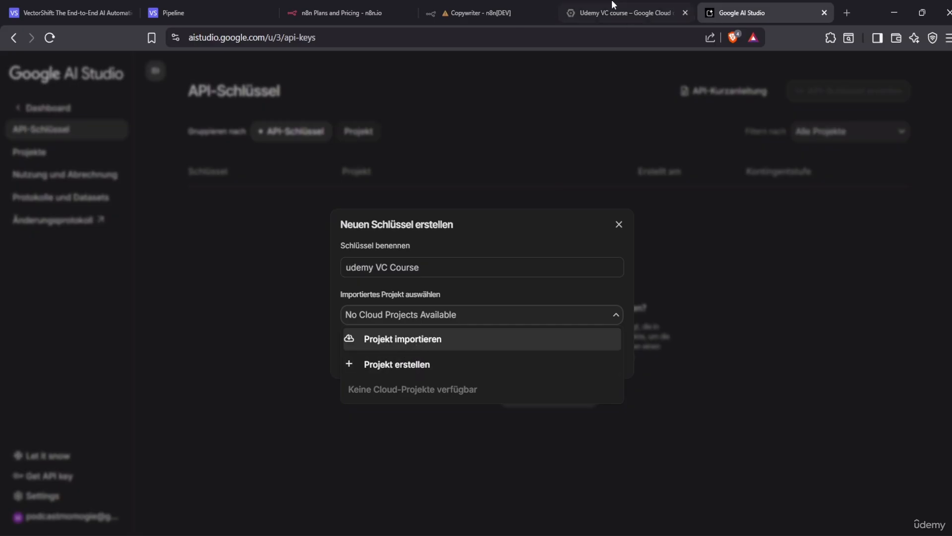
{"action": "left_click", "coordinate": [655, 14]}
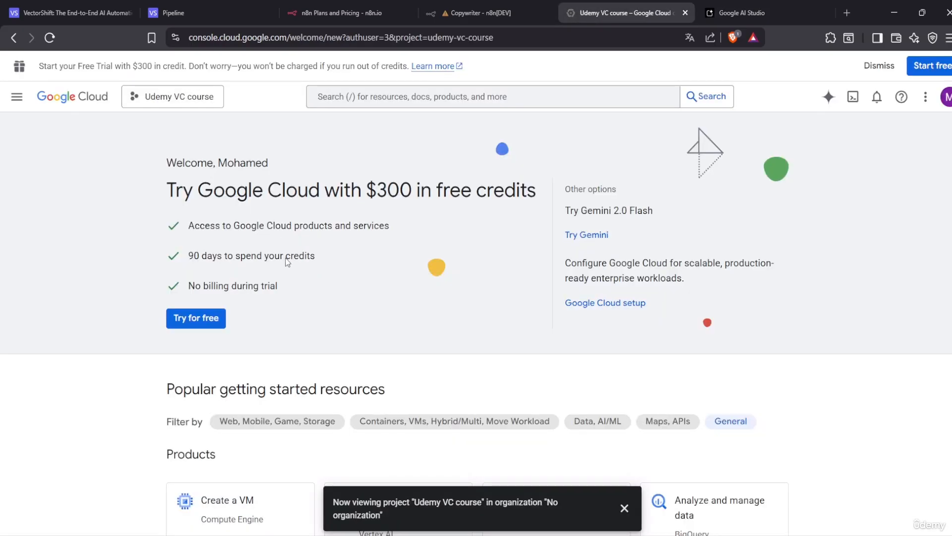
{"action": "left_click", "coordinate": [741, 13]}
Import the Udemy VC course Cloud project into Google AI Studio
{"action": "left_click", "coordinate": [385, 339]}
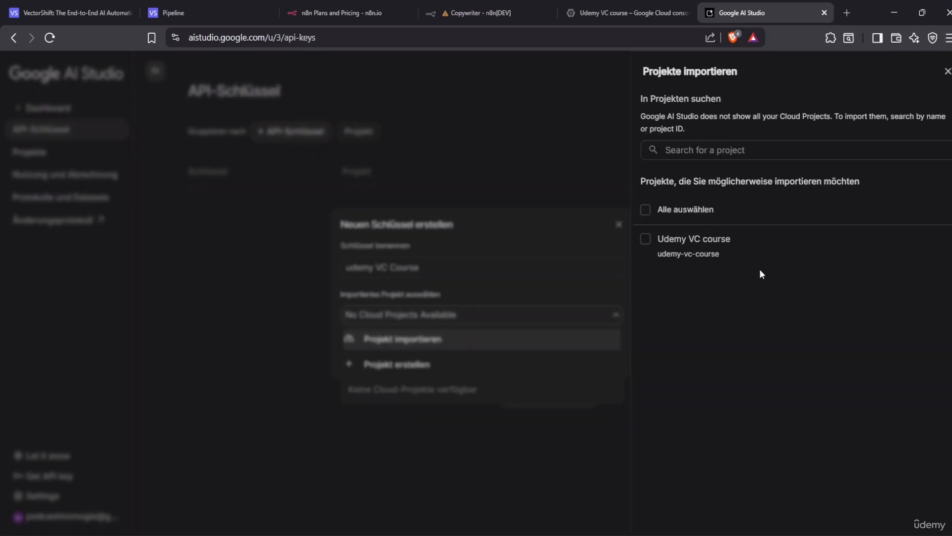
{"action": "left_click", "coordinate": [646, 237]}
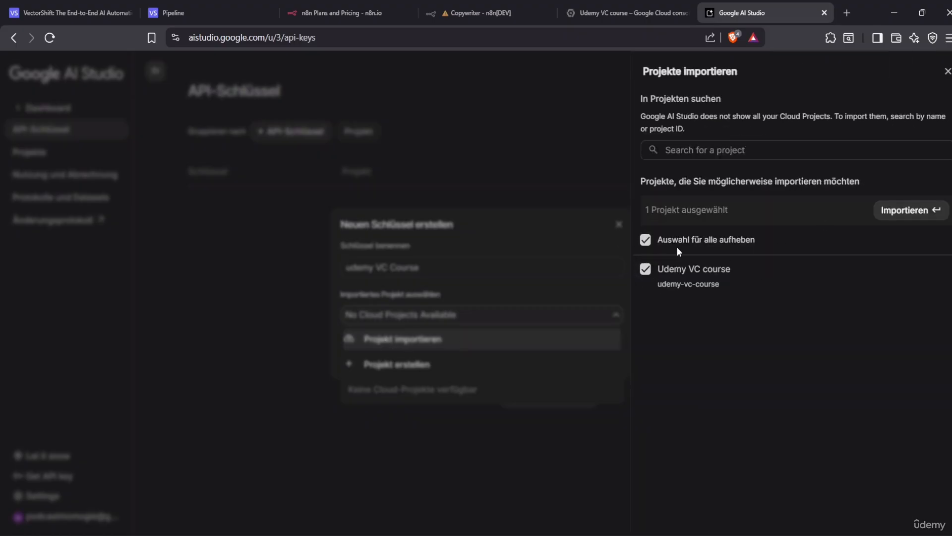
{"action": "left_click", "coordinate": [645, 269]}
{"action": "left_click", "coordinate": [645, 239]}
{"action": "left_click", "coordinate": [899, 210]}
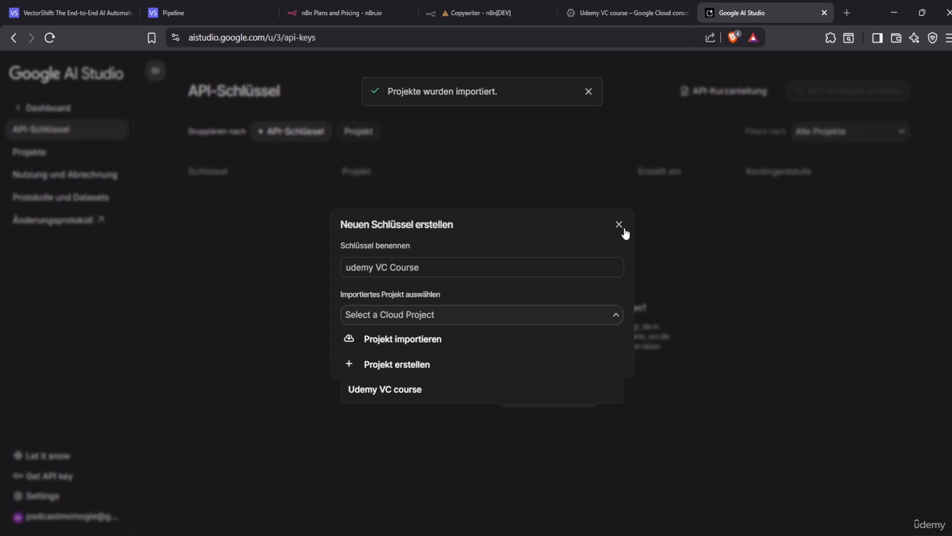
Create the 'udemy VC Course' API key in the Udemy VC course project
{"action": "left_click", "coordinate": [498, 389]}
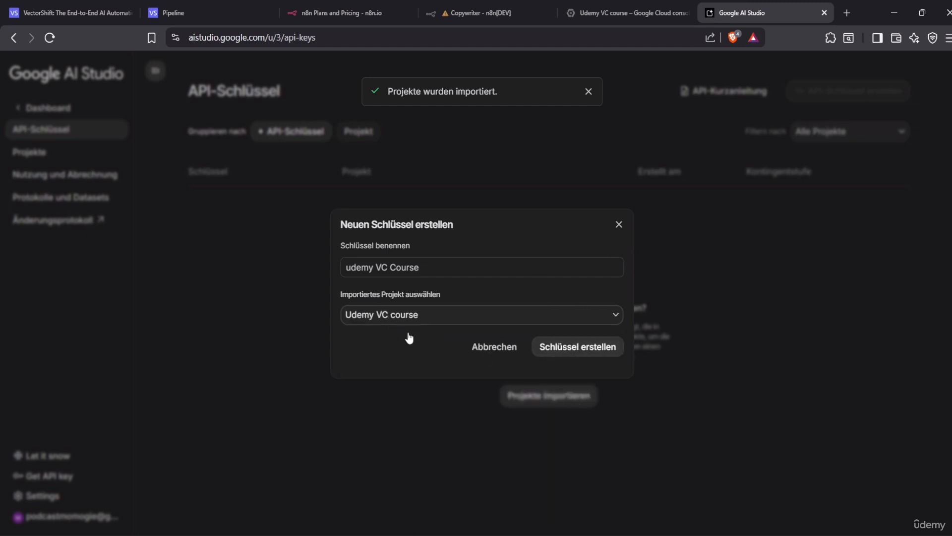
{"action": "left_click", "coordinate": [574, 353]}
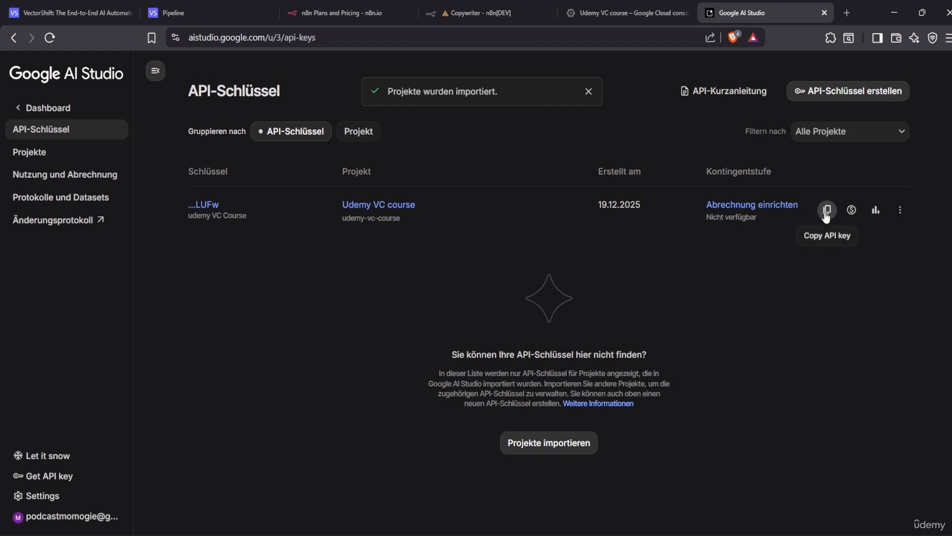
{"action": "left_click", "coordinate": [212, 206]}
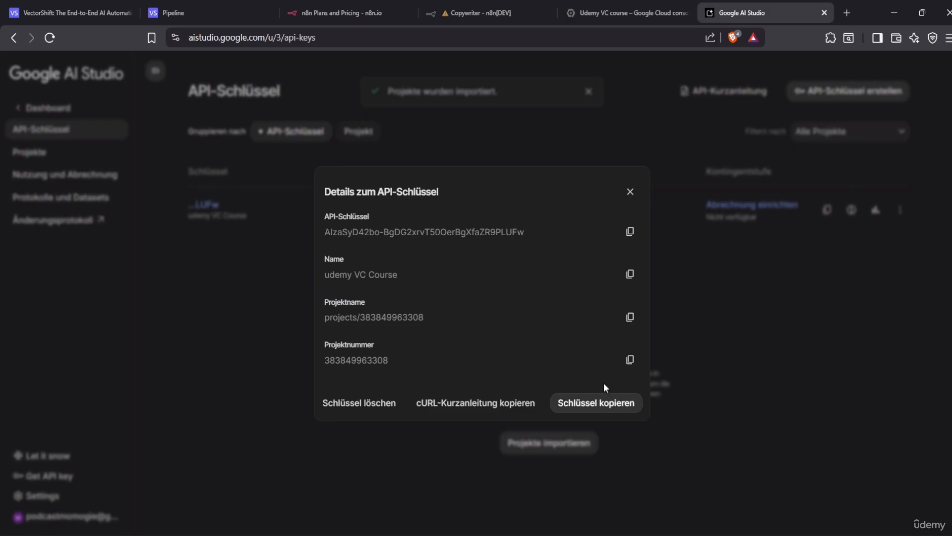
Copy the new API key to the clipboard and return to VectorShift
{"action": "left_click", "coordinate": [604, 403]}
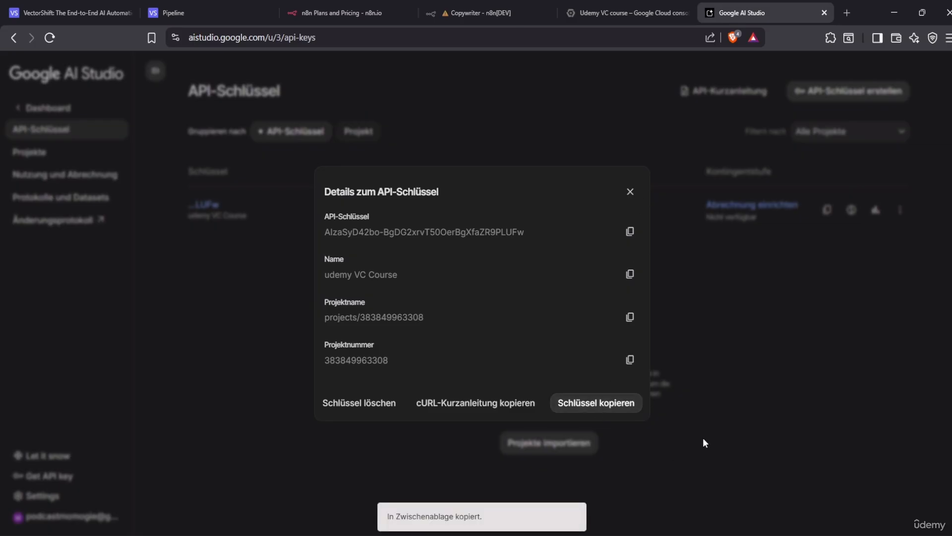
{"action": "left_click", "coordinate": [631, 192]}
{"action": "left_click", "coordinate": [827, 210]}
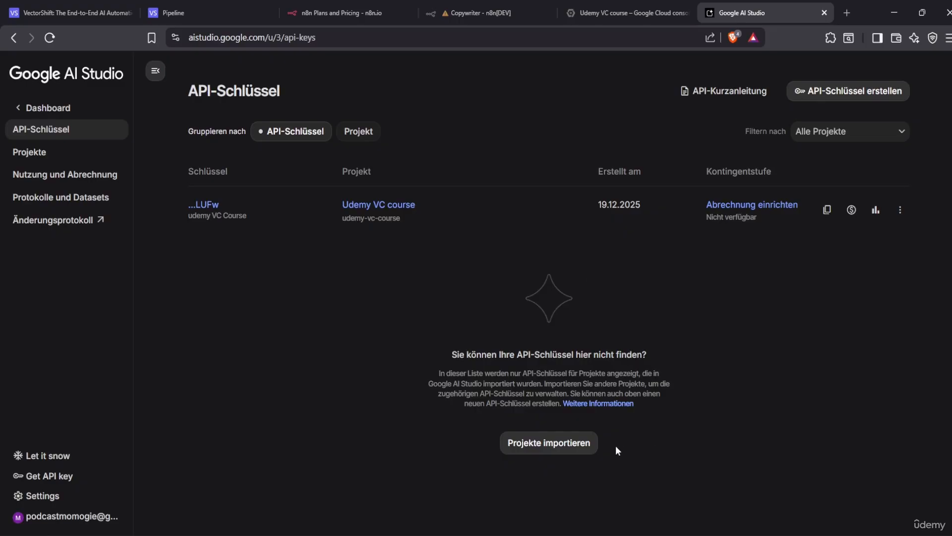
{"action": "left_click", "coordinate": [188, 4]}
Select Untitled Pipeline on VectorShift's Pipelines page and delete it
{"action": "left_click", "coordinate": [102, 4]}
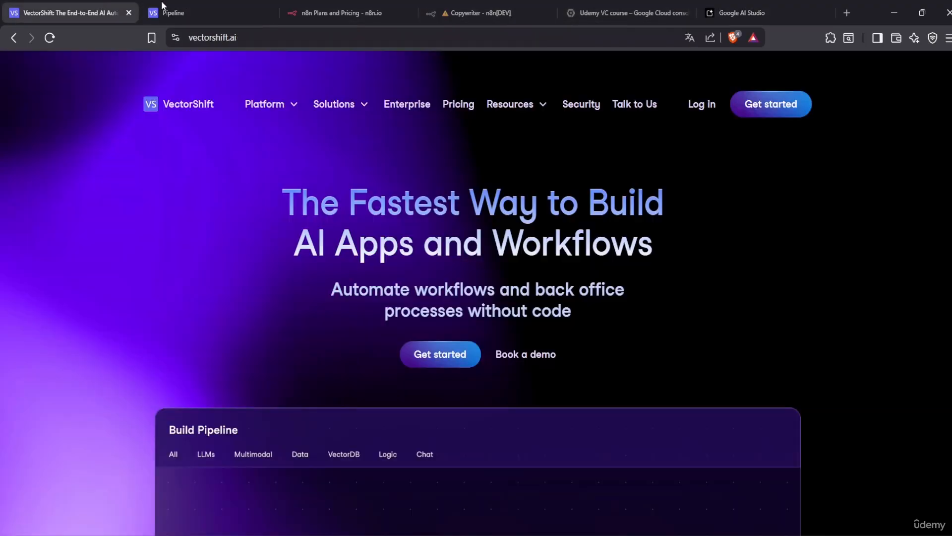
{"action": "left_click", "coordinate": [162, 4]}
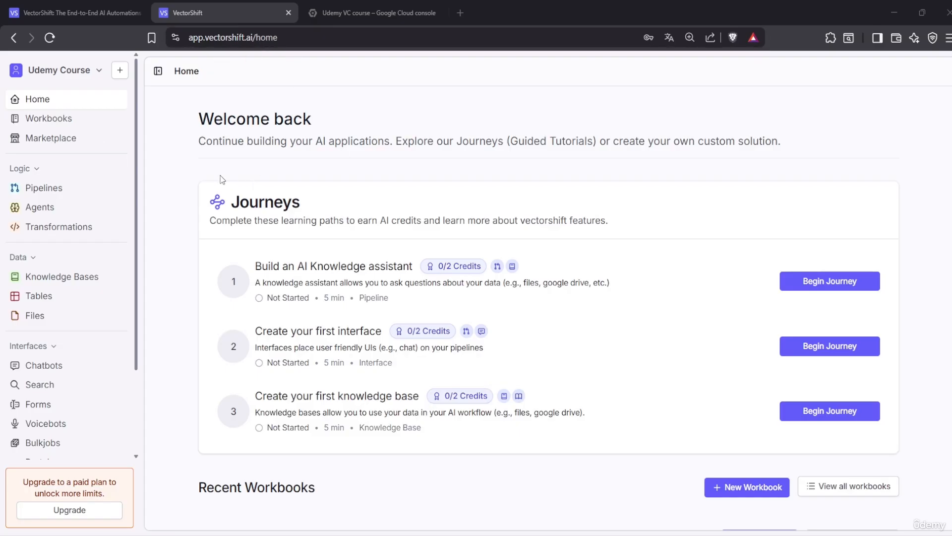
{"action": "left_click", "coordinate": [85, 191]}
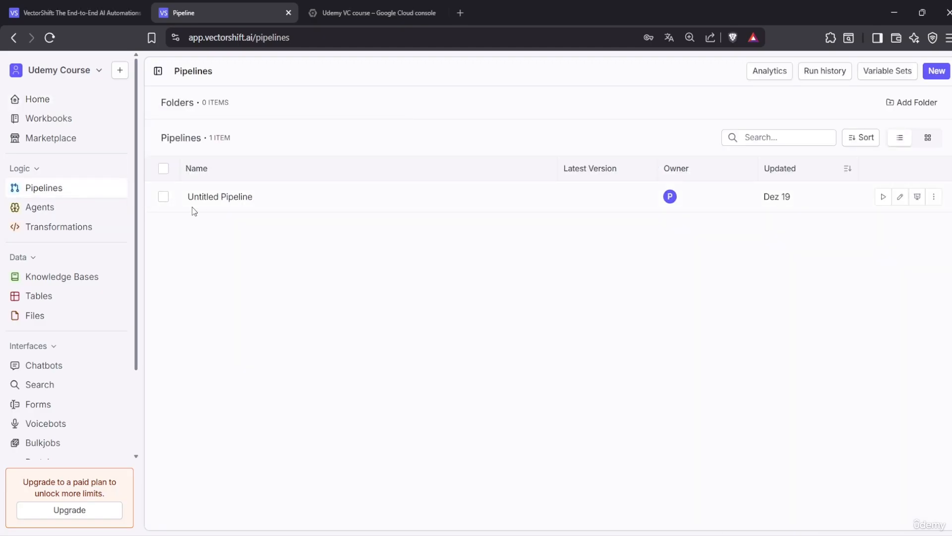
{"action": "left_click", "coordinate": [164, 197]}
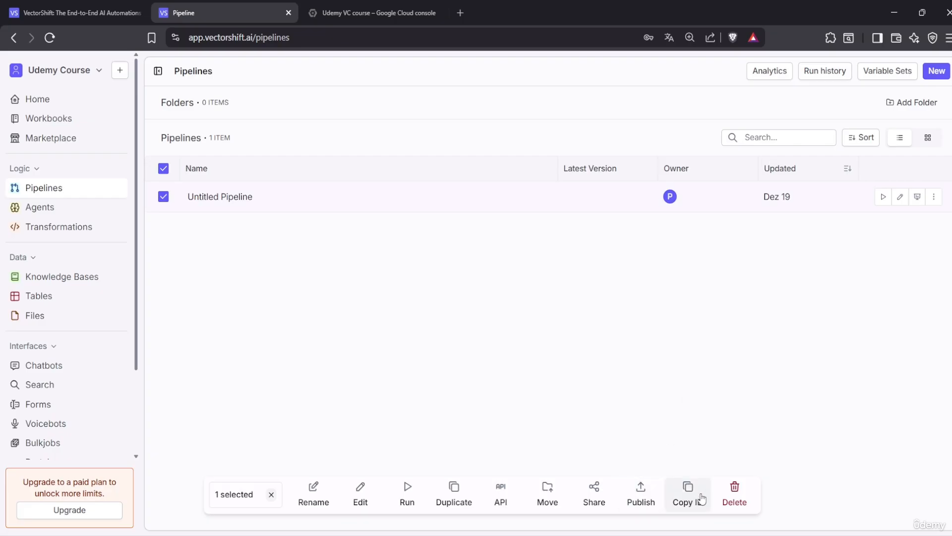
{"action": "left_click", "coordinate": [744, 496]}
Confirm the deletion and create a new pipeline from scratch
{"action": "left_click", "coordinate": [616, 328]}
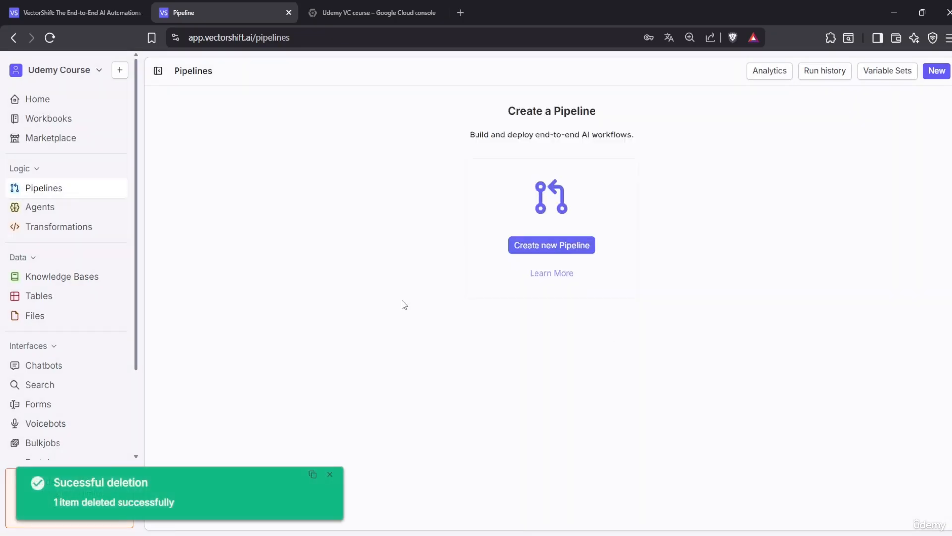
{"action": "left_click", "coordinate": [550, 246]}
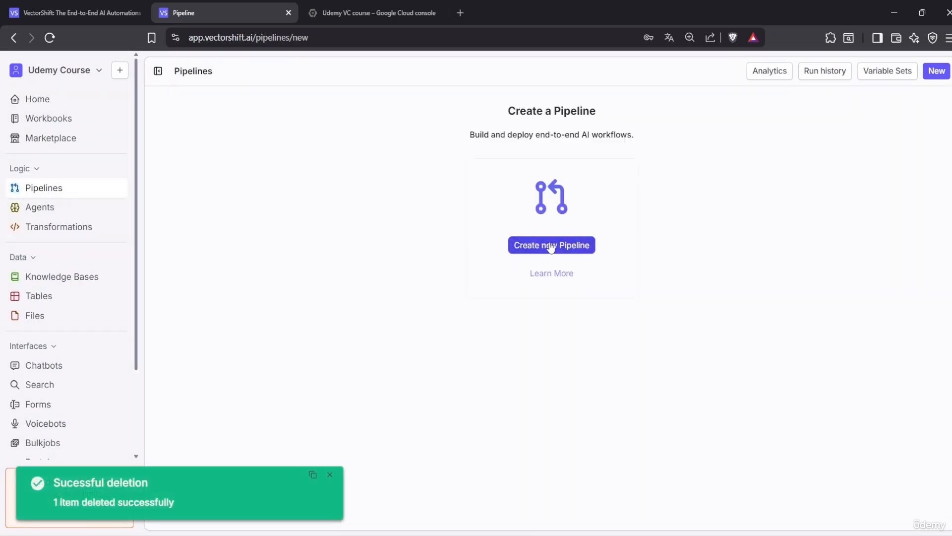
{"action": "left_click", "coordinate": [452, 240]}
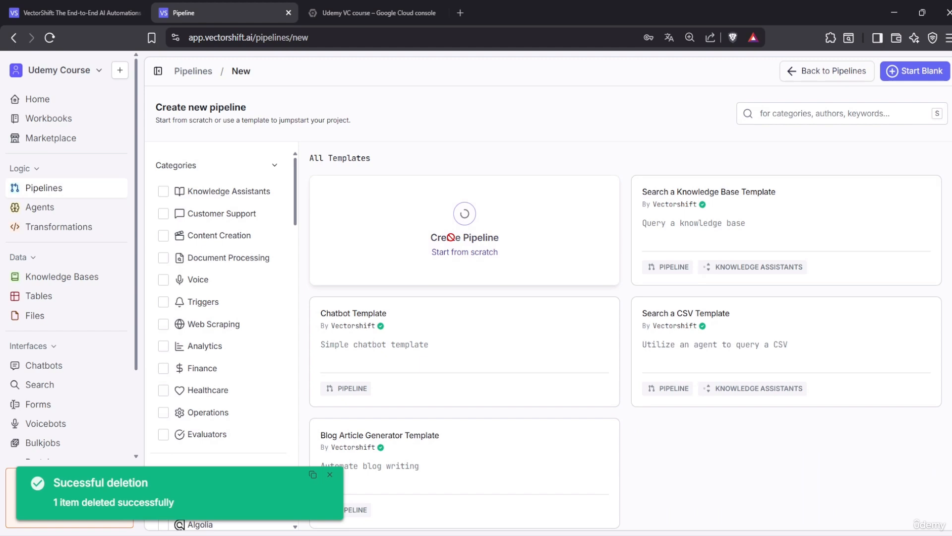
Rename the new pipeline to 'Simple Chatbot' and save it
{"action": "left_click", "coordinate": [275, 75]}
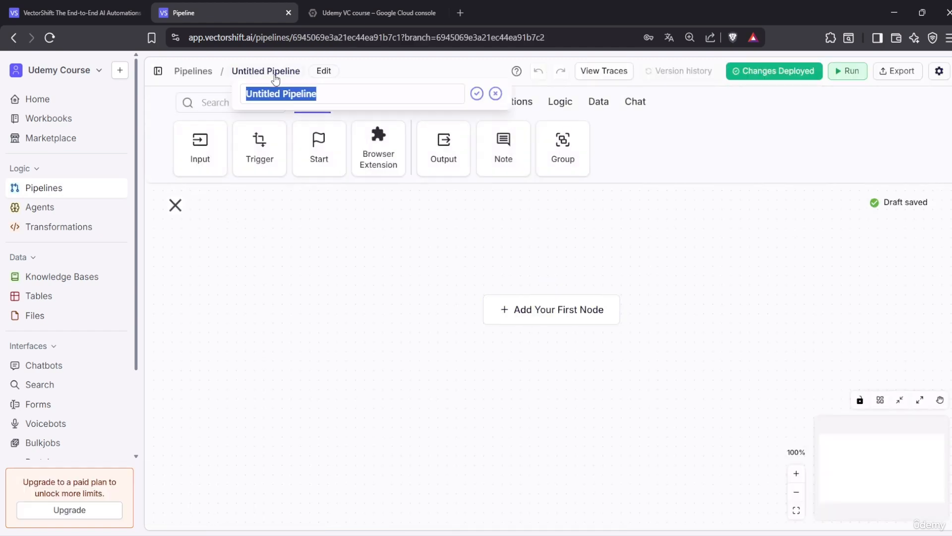
{"action": "key", "text": "BackSpace"}
{"action": "type", "text": "S"}
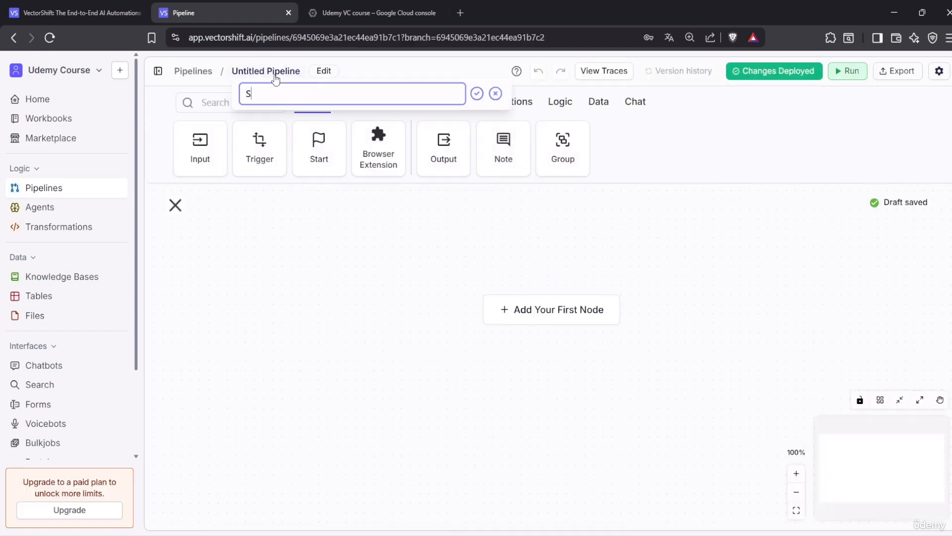
{"action": "type", "text": "im"}
{"action": "type", "text": "ple Cha"}
{"action": "type", "text": "bout"}
{"action": "key", "text": "BackSpace"}
{"action": "key", "text": "BackSpace"}
{"action": "key", "text": "BackSpace"}
{"action": "type", "text": "tbot"}
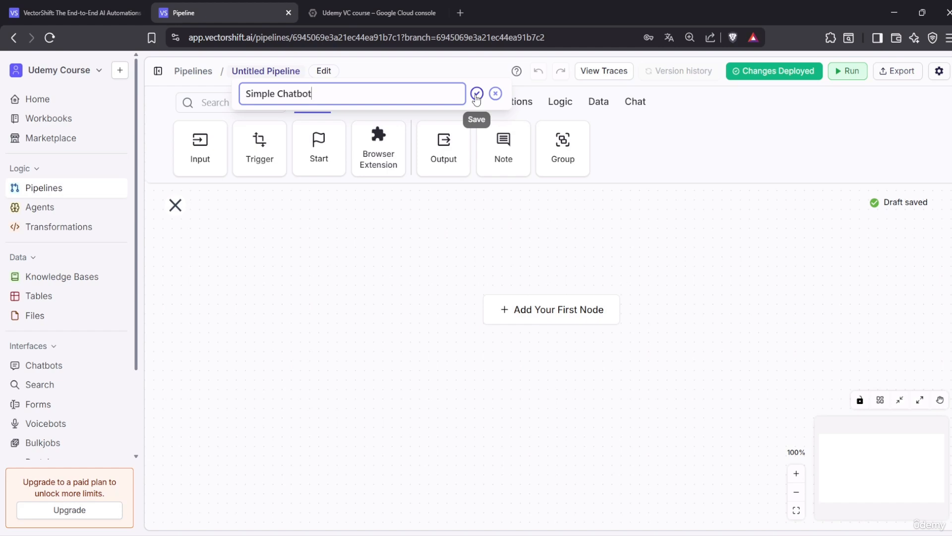
{"action": "left_click", "coordinate": [476, 97]}
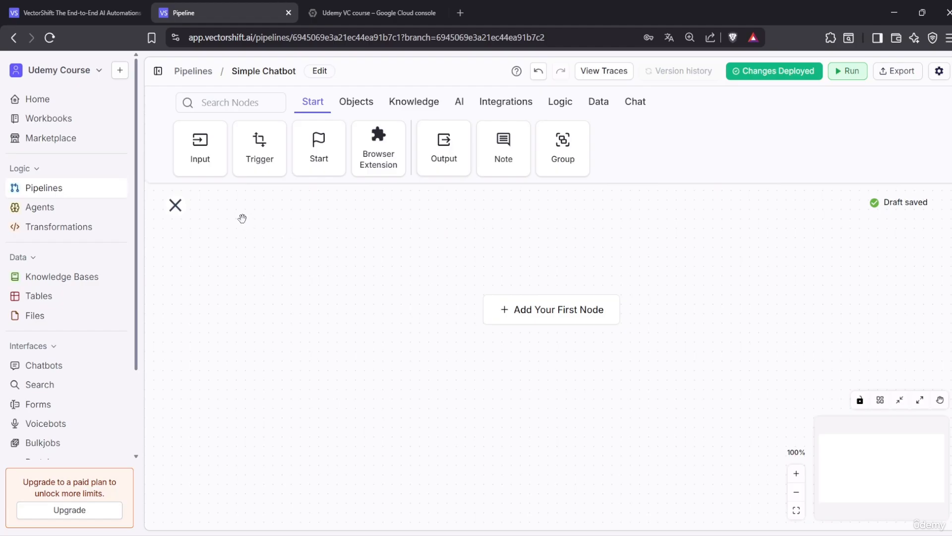
Place an Input node at the lower left and an Output node on the canvas's right
{"action": "left_click_drag", "start_coordinate": [200, 142], "coordinate": [218, 163]}
{"action": "left_click_drag", "start_coordinate": [578, 289], "coordinate": [265, 335]}
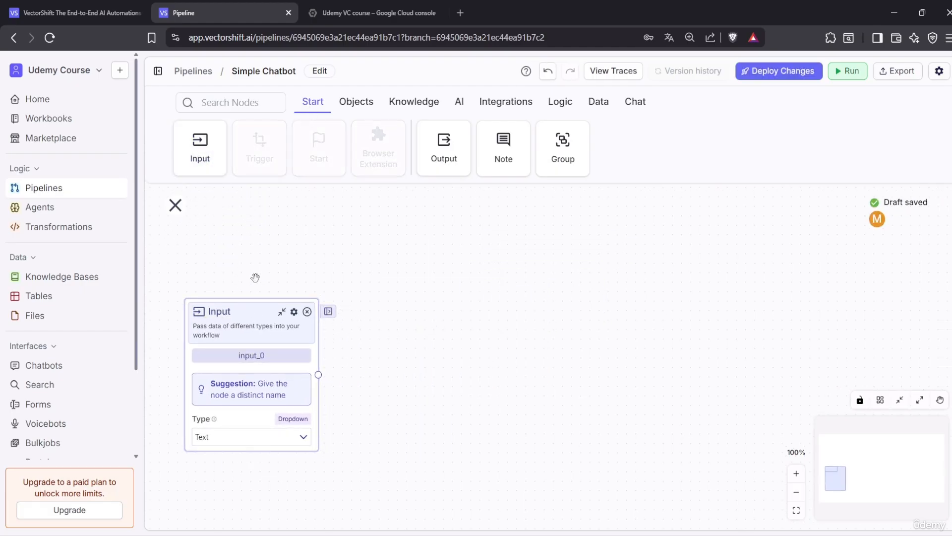
{"action": "left_click_drag", "start_coordinate": [456, 156], "coordinate": [664, 308]}
{"action": "left_click_drag", "start_coordinate": [259, 315], "coordinate": [243, 303]}
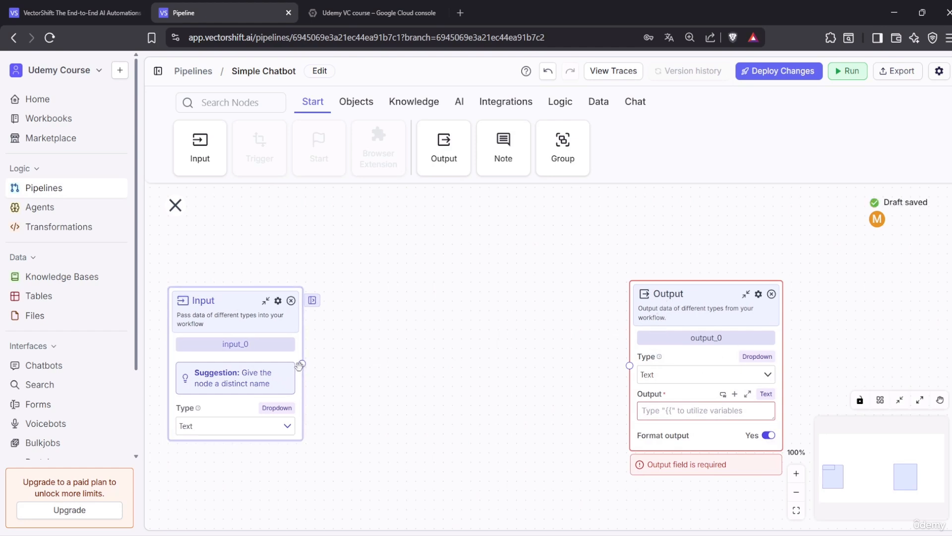
Connect the Input node to the Output node so Output receives input_0.text
{"action": "left_click_drag", "start_coordinate": [302, 363], "coordinate": [629, 366]}
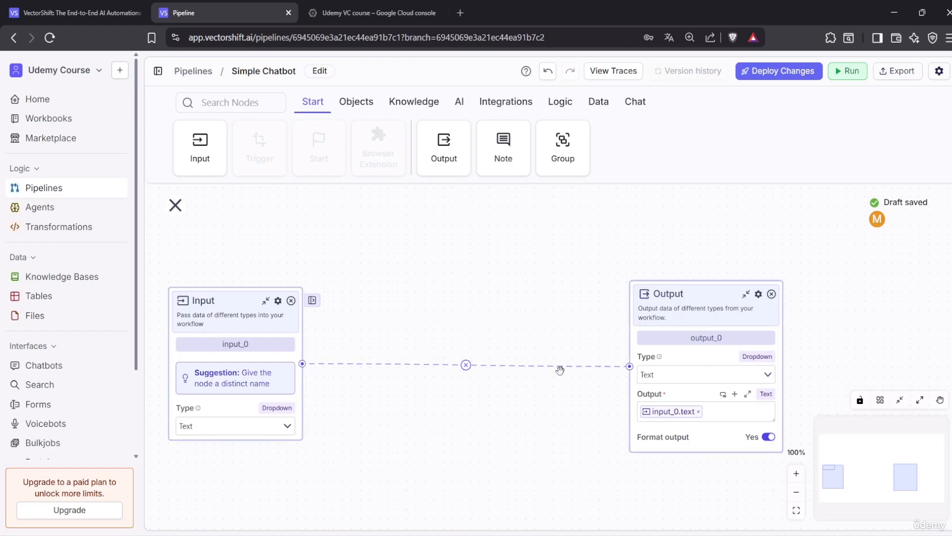
{"action": "left_click", "coordinate": [466, 365]}
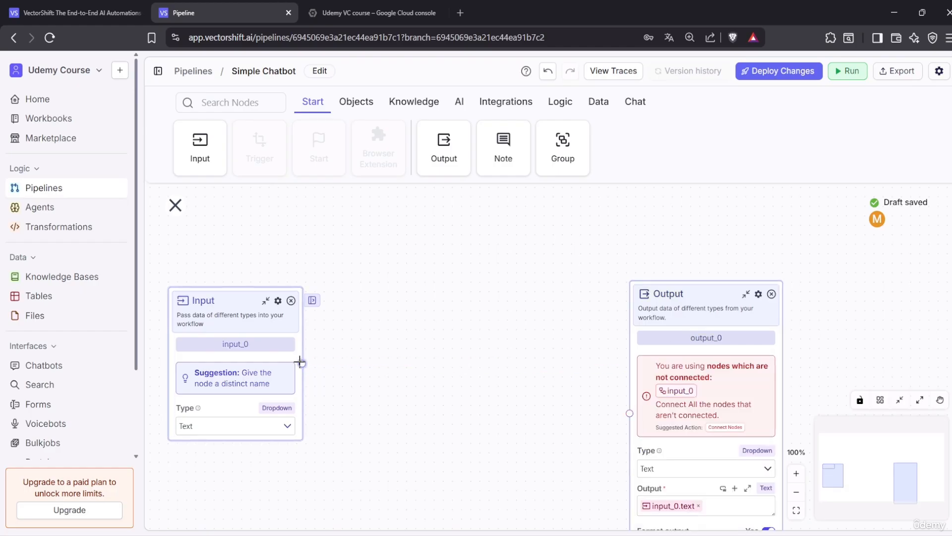
{"action": "left_click_drag", "start_coordinate": [629, 412], "coordinate": [503, 391]}
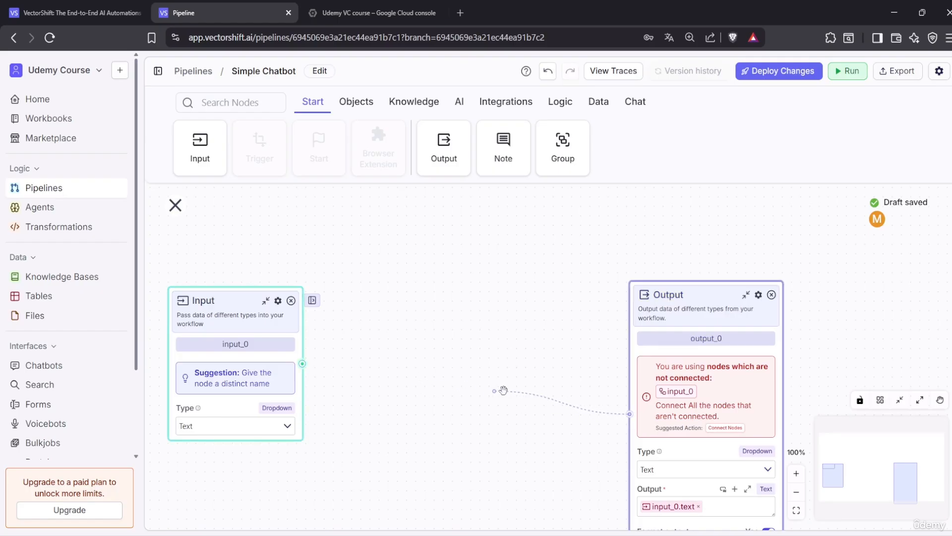
{"action": "left_click_drag", "start_coordinate": [580, 395], "coordinate": [491, 351]}
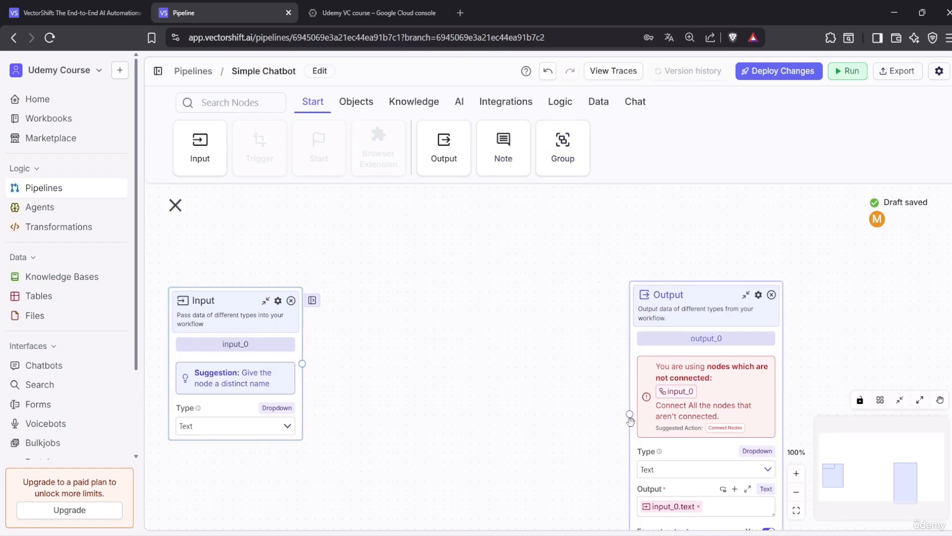
{"action": "left_click_drag", "start_coordinate": [630, 414], "coordinate": [302, 363]}
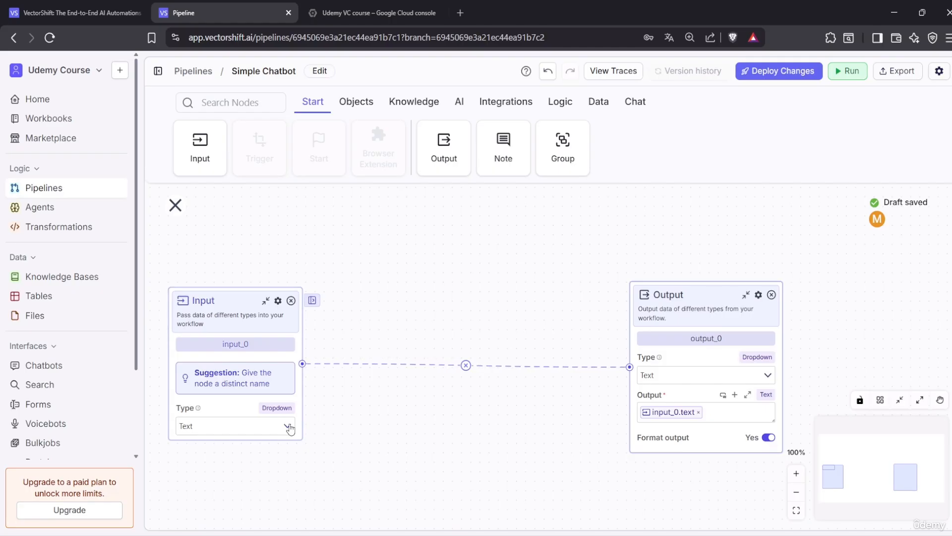
Switch the Run panel to Chatbot mode and send 'hallo'
{"action": "left_click", "coordinate": [847, 79]}
{"action": "left_click", "coordinate": [799, 173]}
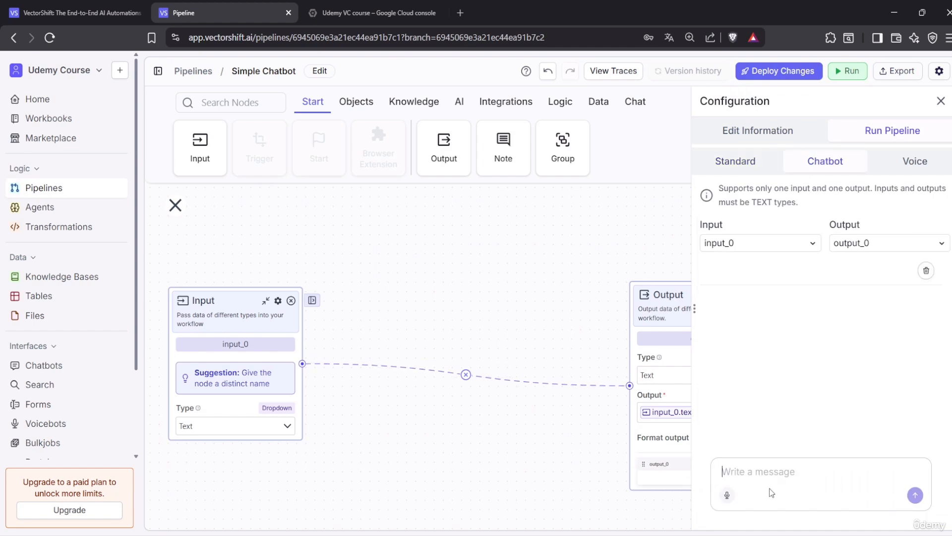
{"action": "type", "text": "hallo"}
{"action": "key", "text": "Return"}
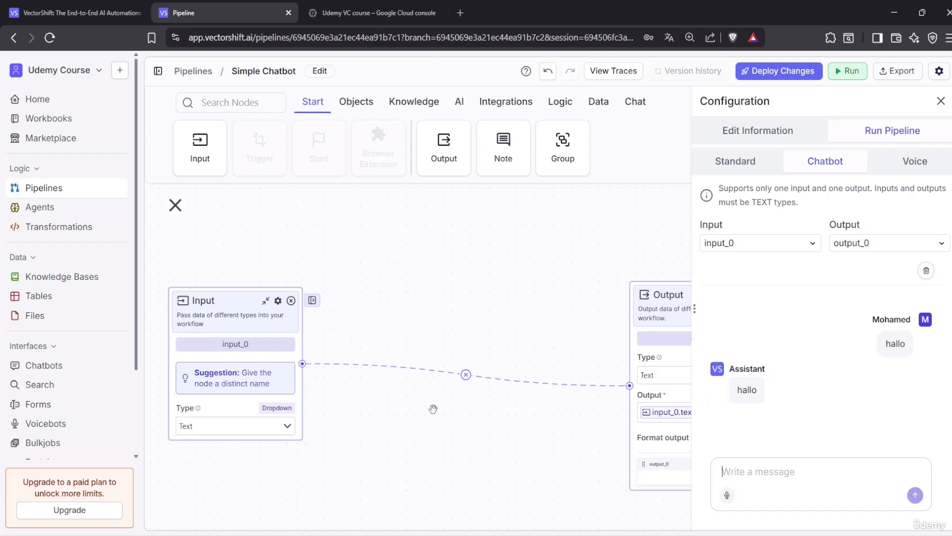
{"action": "left_click_drag", "start_coordinate": [633, 301], "coordinate": [497, 273]}
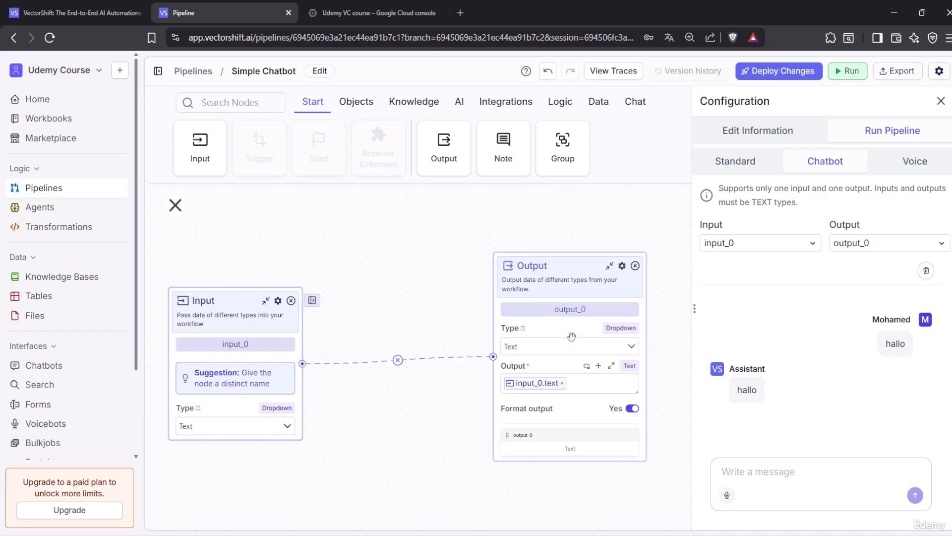
Send 'i,am udemy instructor' and check that it is echoed back
{"action": "left_click", "coordinate": [777, 475]}
{"action": "type", "text": "i,m u"}
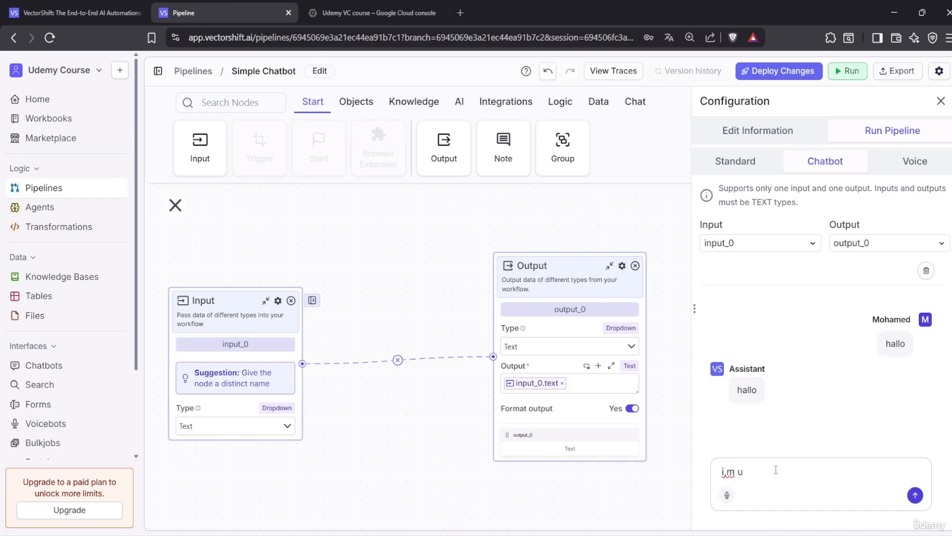
{"action": "type", "text": "nde"}
{"action": "key", "text": "BackSpace"}
{"action": "key", "text": "BackSpace"}
{"action": "key", "text": "BackSpace"}
{"action": "key", "text": "BackSpace"}
{"action": "key", "text": "BackSpace"}
{"action": "key", "text": "BackSpace"}
{"action": "type", "text": "am udemy instructor"}
{"action": "key", "text": "Return"}
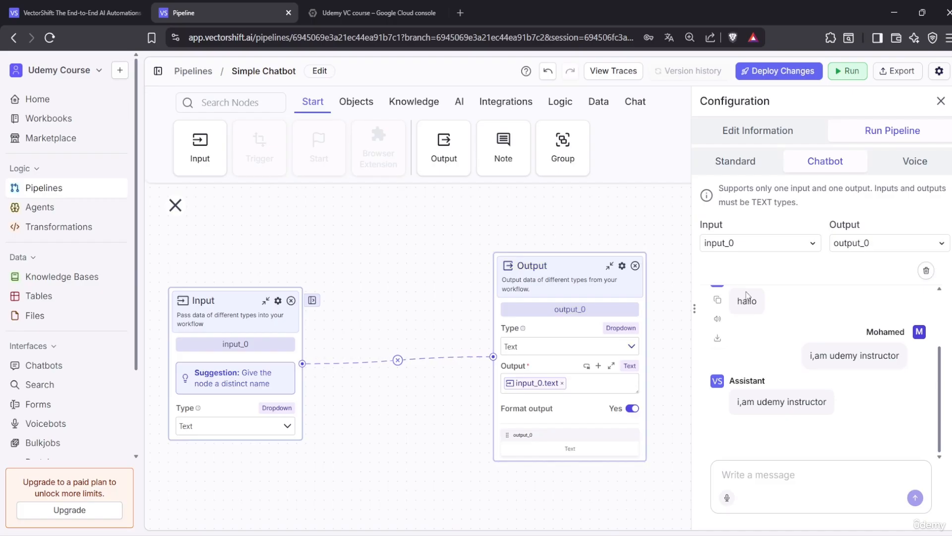
Remove the Input–Output link and add a Google gemini-2.5-flash node to the canvas
{"action": "left_click", "coordinate": [397, 360]}
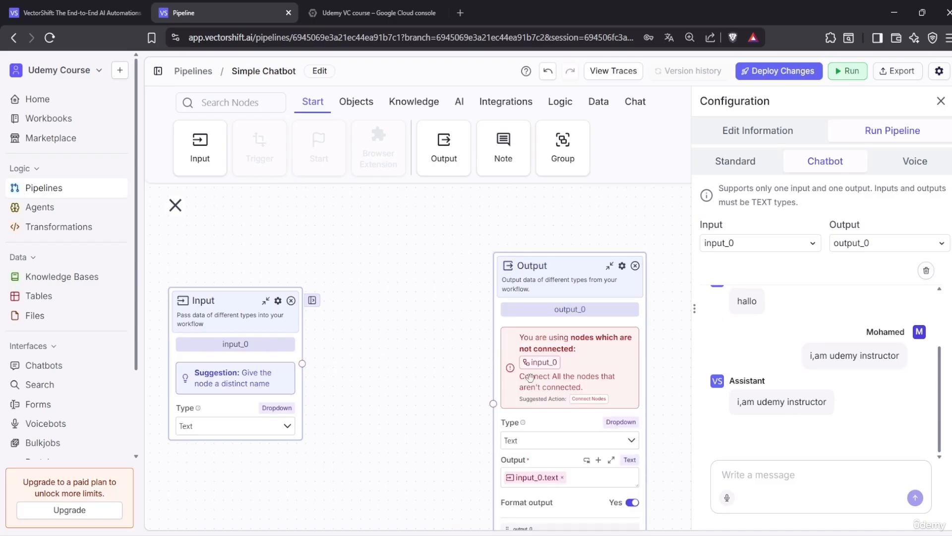
{"action": "left_click", "coordinate": [941, 101]}
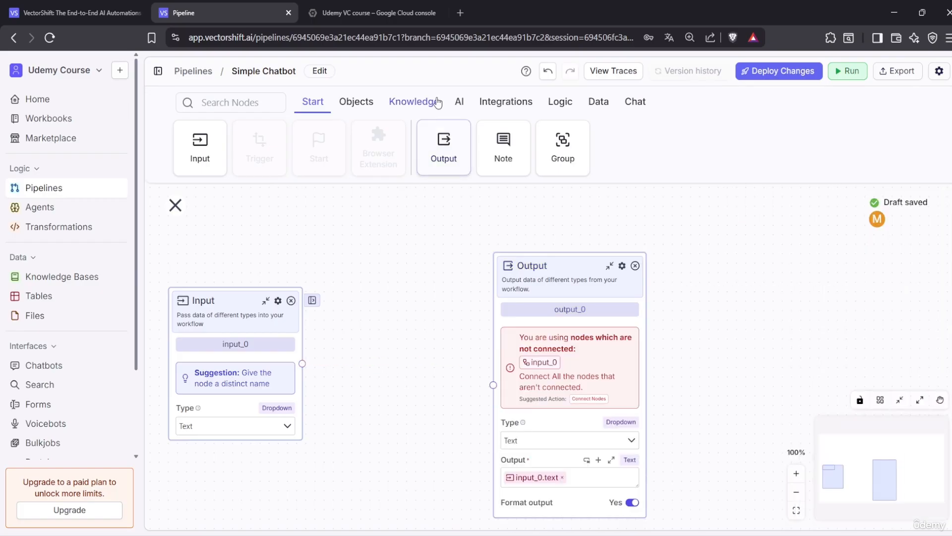
{"action": "left_click", "coordinate": [460, 101]}
{"action": "left_click_drag", "start_coordinate": [547, 270], "coordinate": [675, 266]}
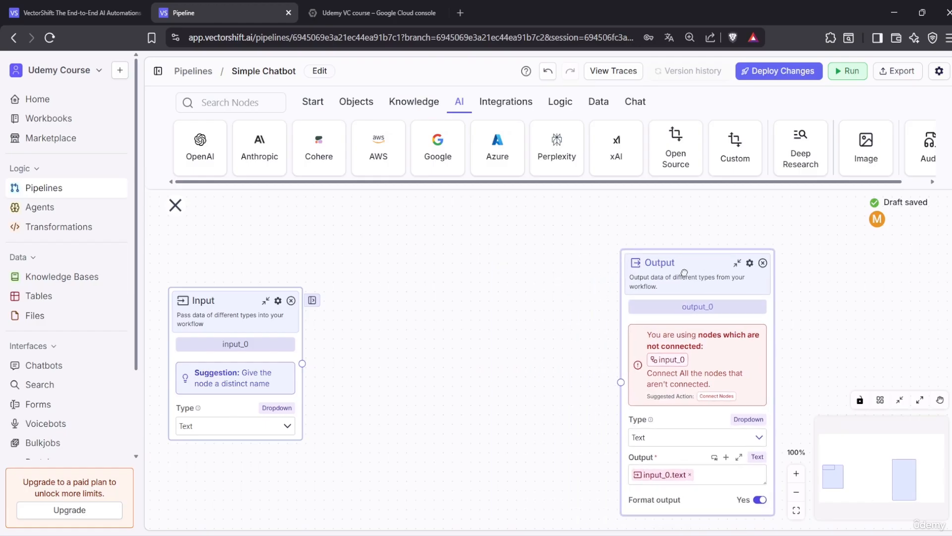
{"action": "left_click_drag", "start_coordinate": [438, 144], "coordinate": [414, 269]}
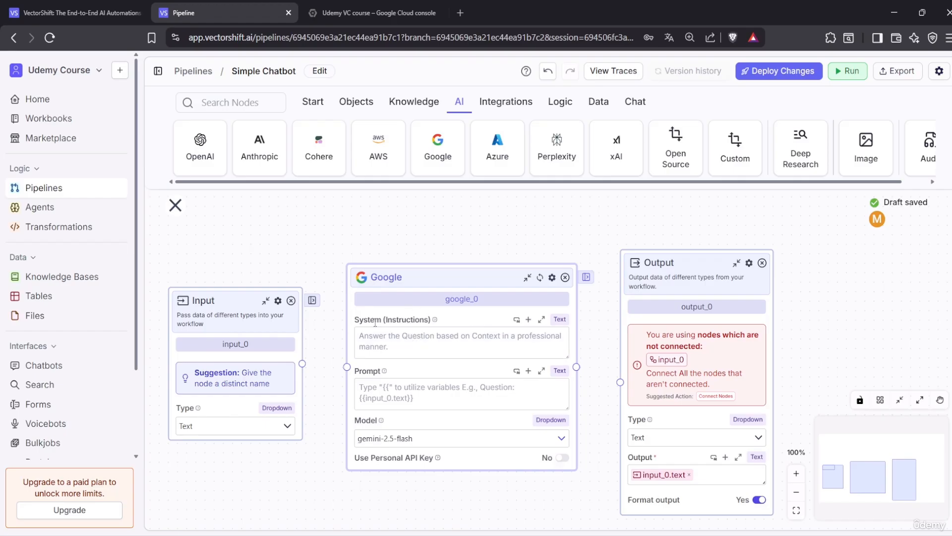
{"action": "left_click", "coordinate": [419, 336]}
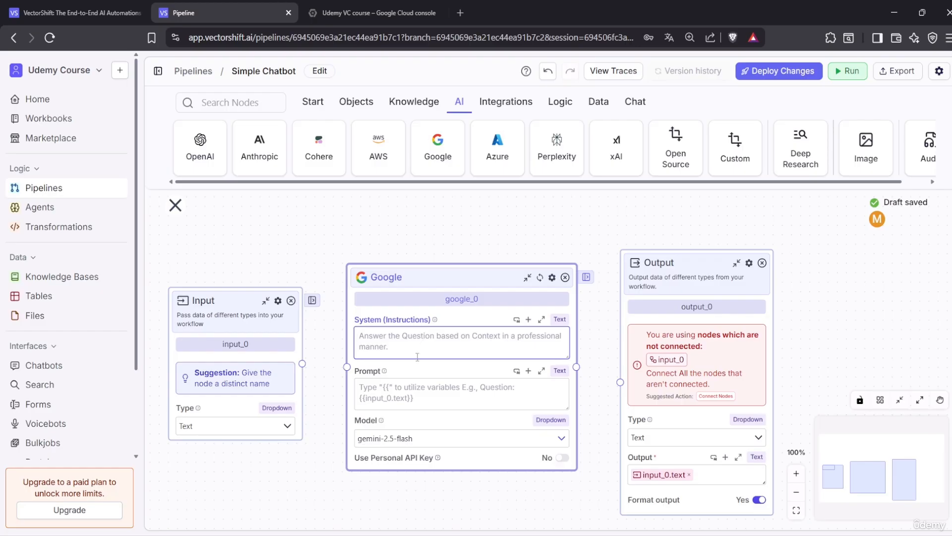
{"action": "left_click", "coordinate": [433, 283]}
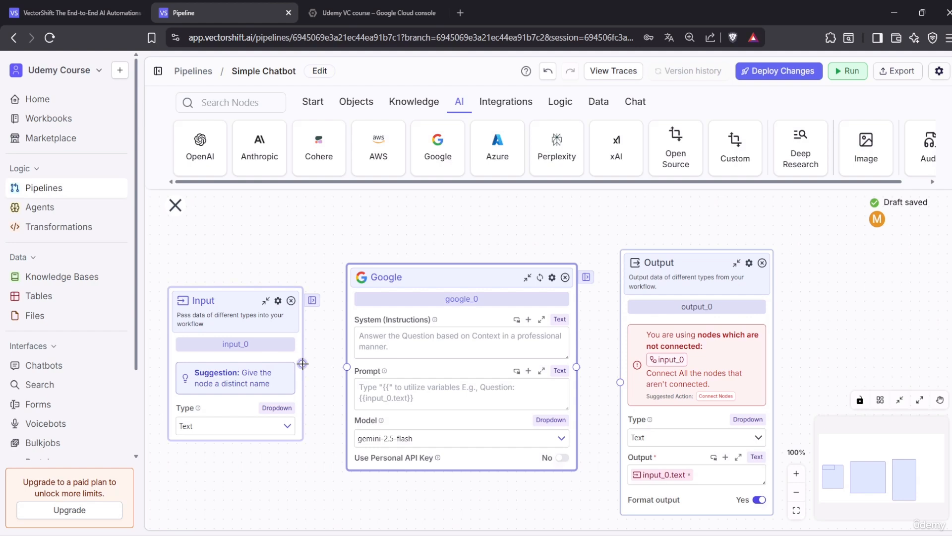
Connect Input to the Google node and set its prompt to {{input_0.text}}
{"action": "left_click_drag", "start_coordinate": [302, 364], "coordinate": [347, 367]}
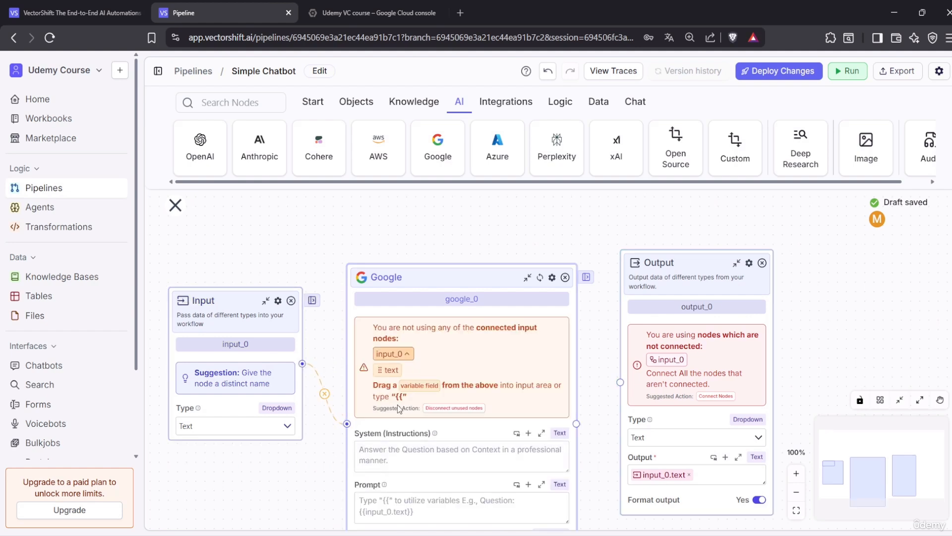
{"action": "scroll", "coordinate": [398, 404], "scroll_direction": "down", "scroll_amount": 1}
{"action": "left_click", "coordinate": [404, 445]}
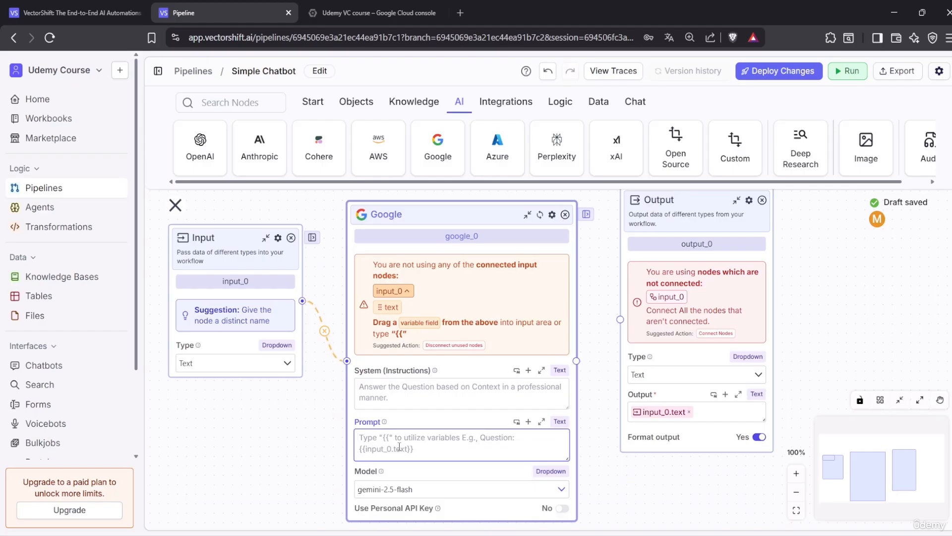
{"action": "type", "text": "{{"}
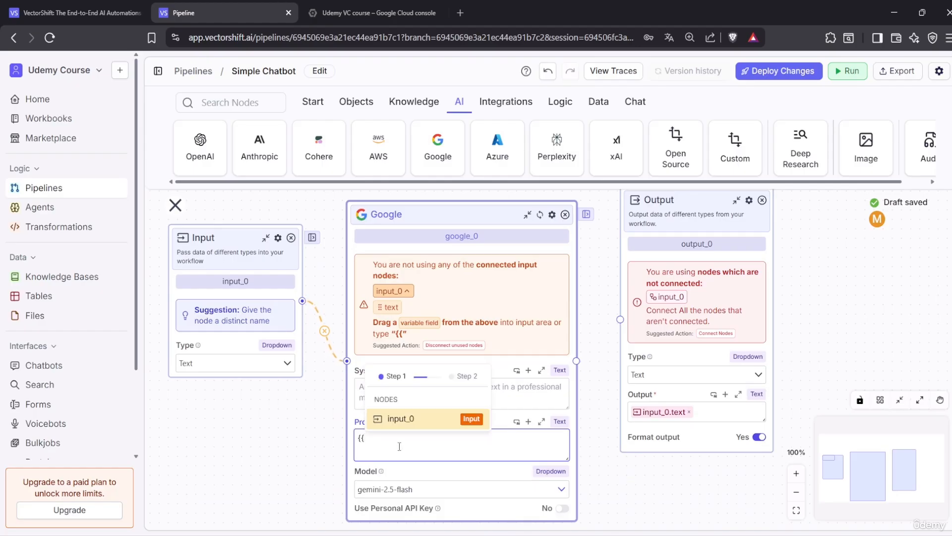
{"action": "left_click", "coordinate": [400, 419]}
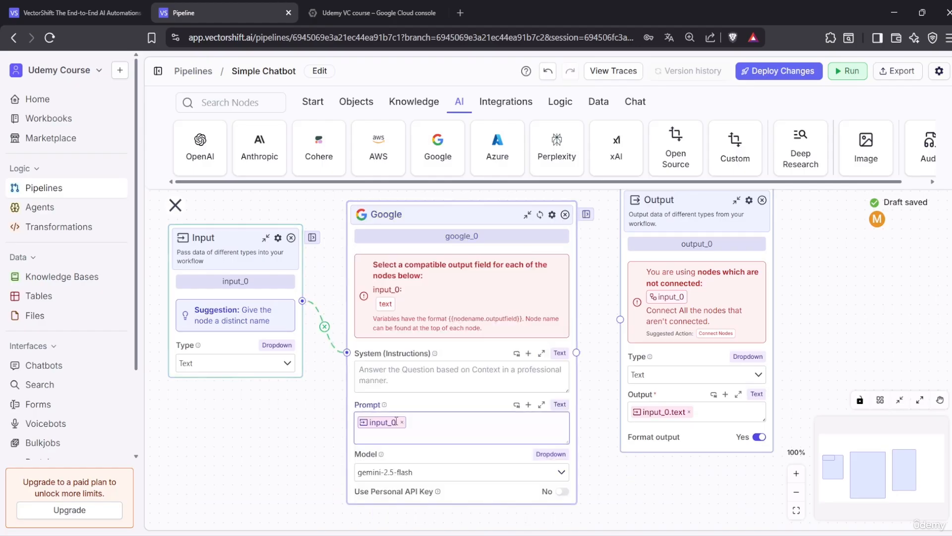
{"action": "scroll", "coordinate": [436, 449], "scroll_direction": "up", "scroll_amount": 5}
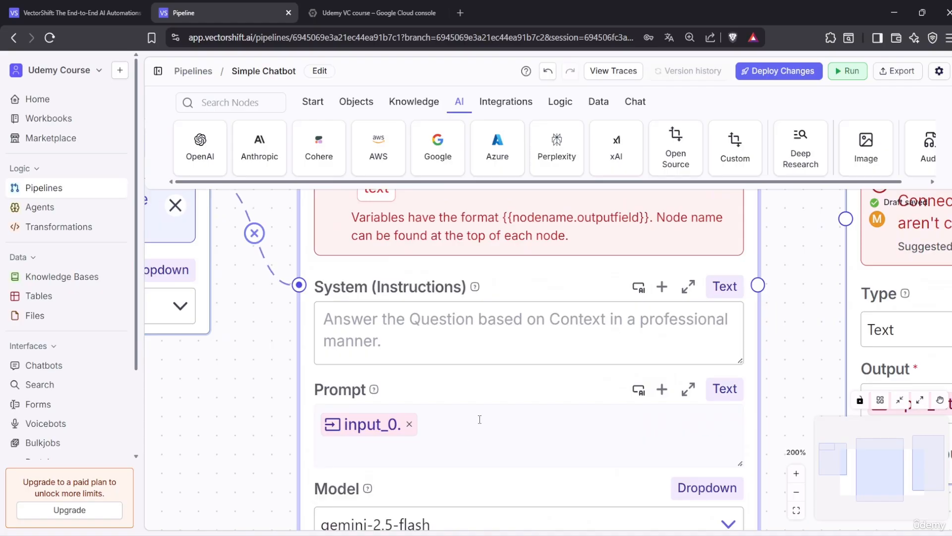
{"action": "scroll", "coordinate": [480, 419], "scroll_direction": "down", "scroll_amount": 6}
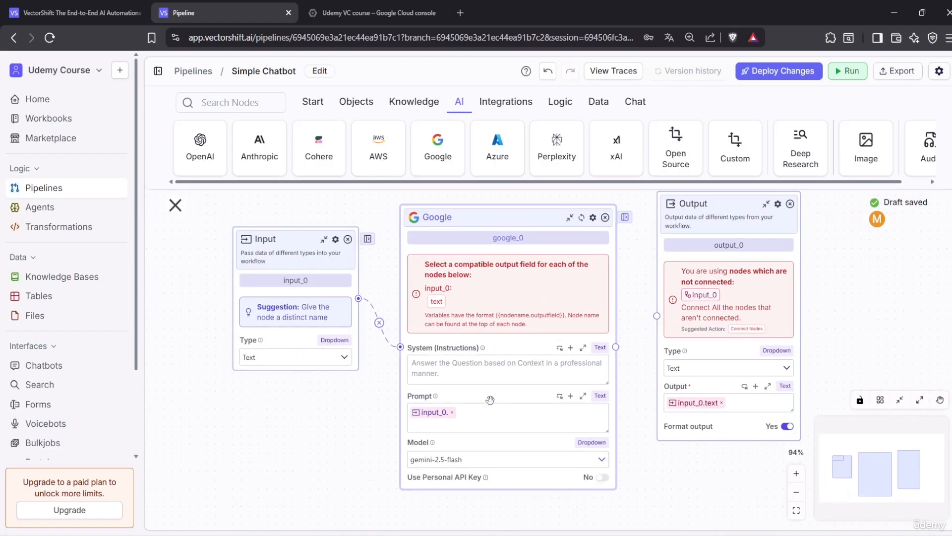
{"action": "scroll", "coordinate": [490, 399], "scroll_direction": "down", "scroll_amount": 1}
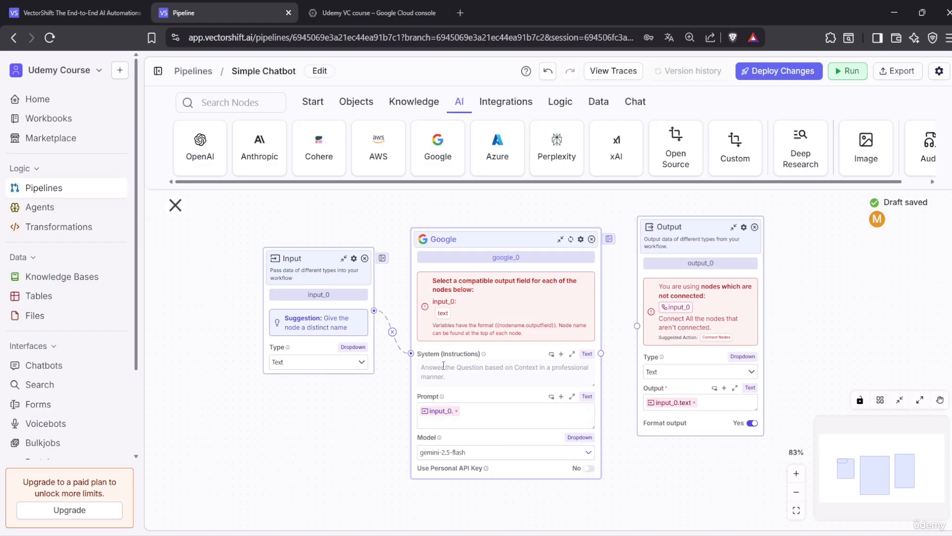
{"action": "left_click", "coordinate": [443, 313]}
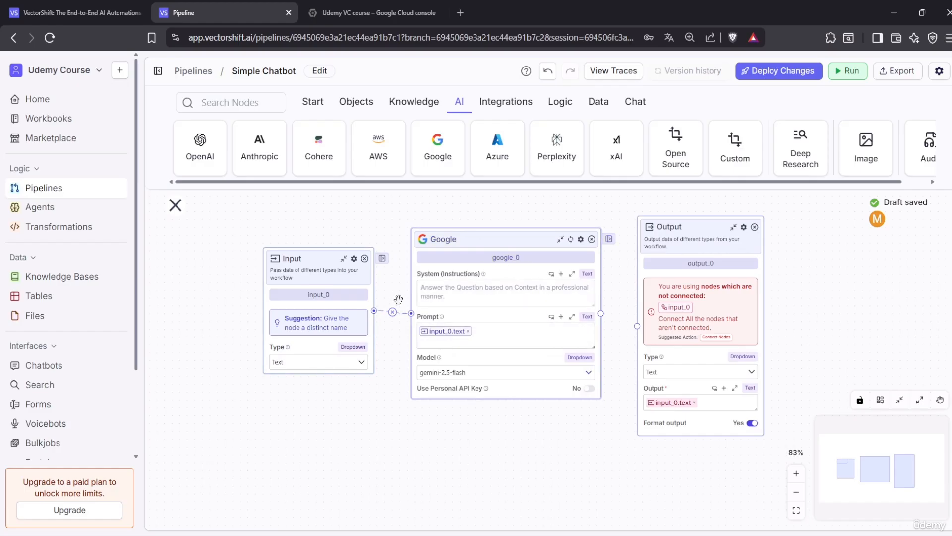
Move the Input and Google nodes closer together and begin linking Google to Output
{"action": "left_click_drag", "start_coordinate": [285, 252], "coordinate": [228, 240]}
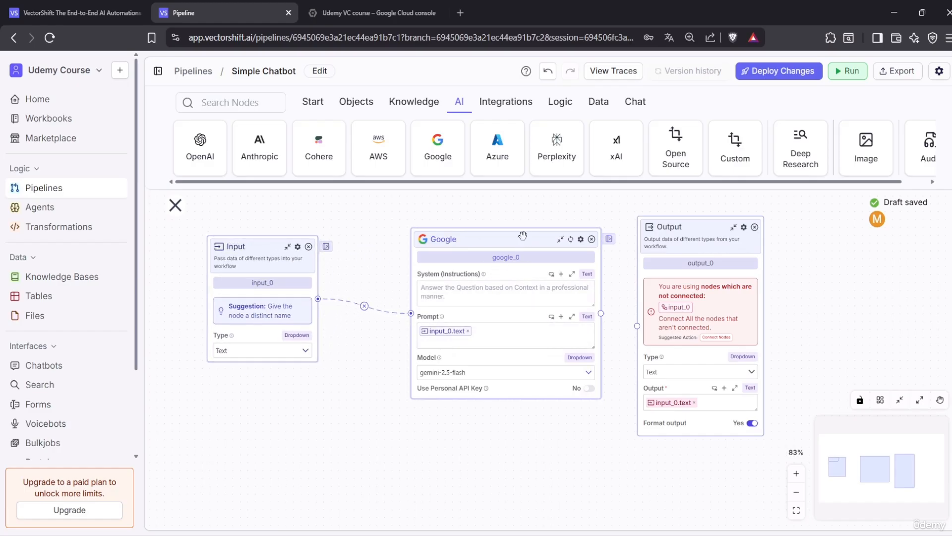
{"action": "left_click_drag", "start_coordinate": [541, 256], "coordinate": [495, 272]}
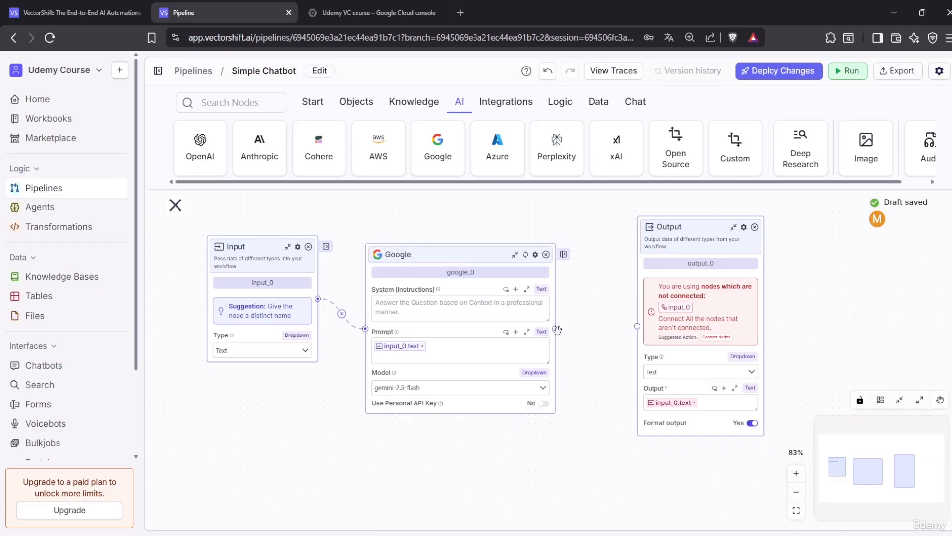
{"action": "mouse_move", "coordinate": [556, 329]}
{"action": "left_mouse_down"}
{"action": "mouse_move", "coordinate": [590, 340]}
{"action": "mouse_move", "coordinate": [565, 330]}
{"action": "left_mouse_up"}
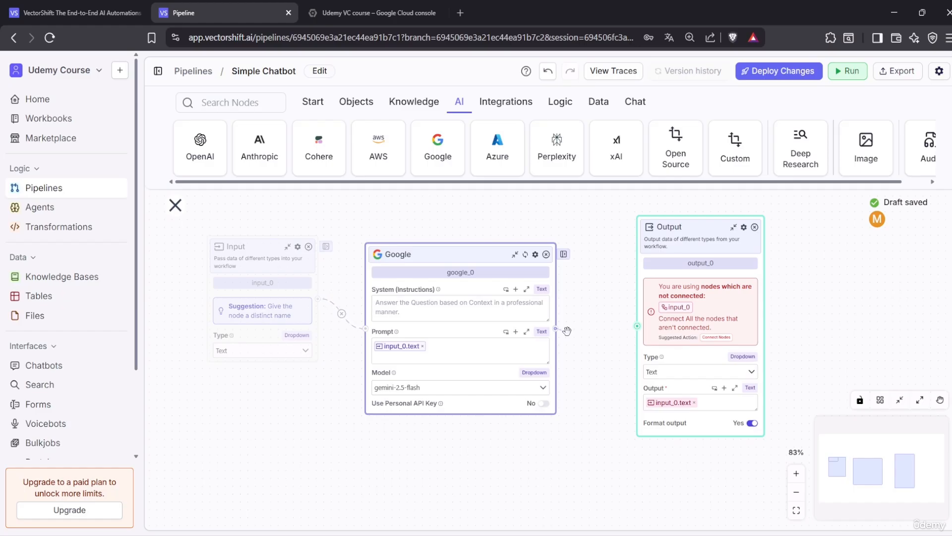
Feed google_0.response into Output, remove input_0.text, and centre the Google node
{"action": "left_click_drag", "start_coordinate": [631, 329], "coordinate": [637, 327]}
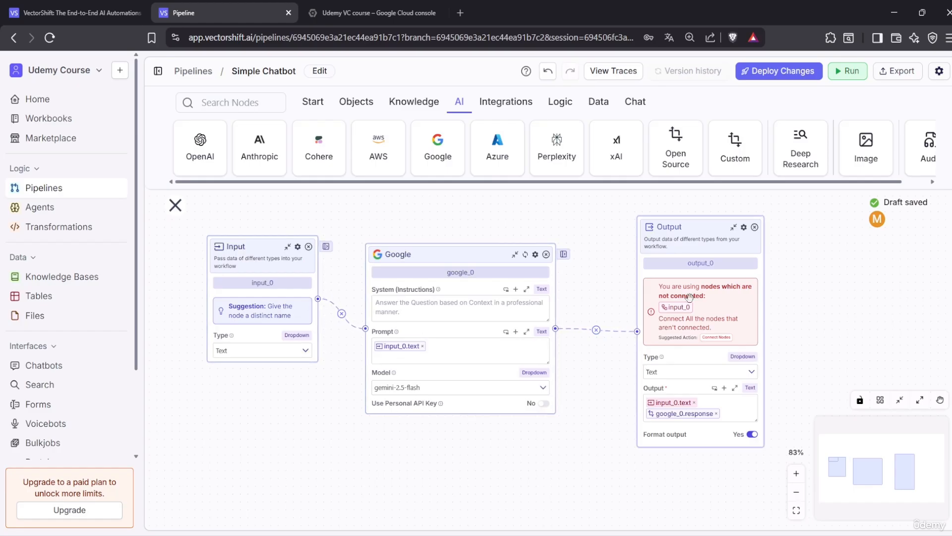
{"action": "left_click", "coordinate": [694, 402]}
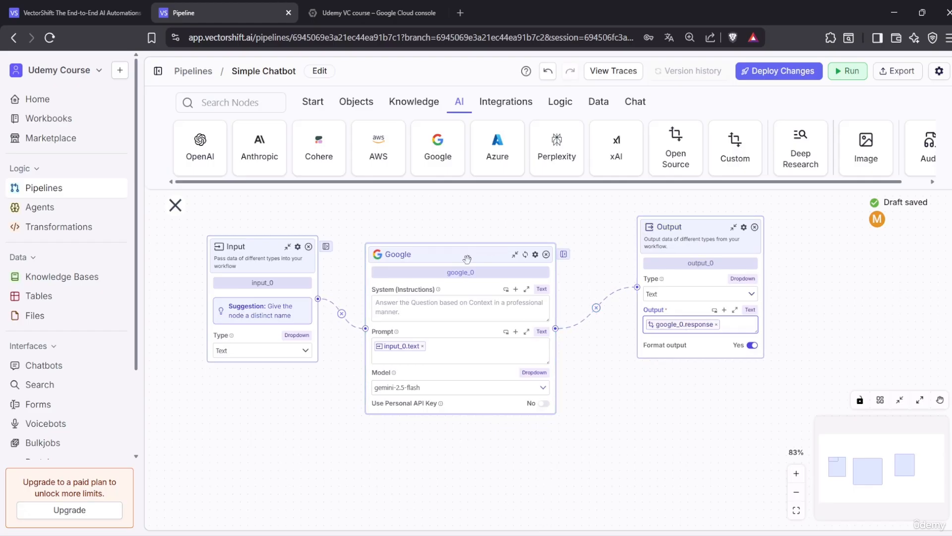
{"action": "left_click_drag", "start_coordinate": [466, 258], "coordinate": [505, 255]}
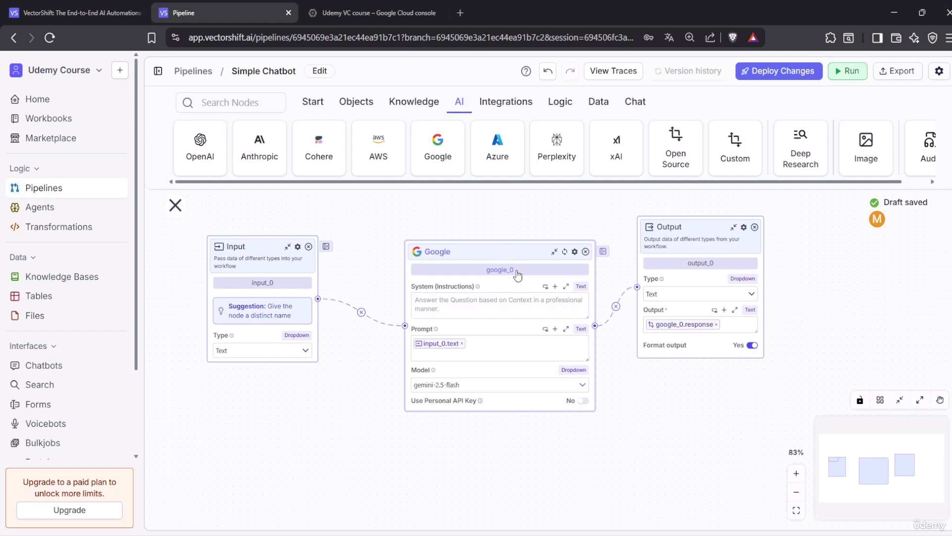
{"action": "left_click_drag", "start_coordinate": [504, 255], "coordinate": [484, 255]}
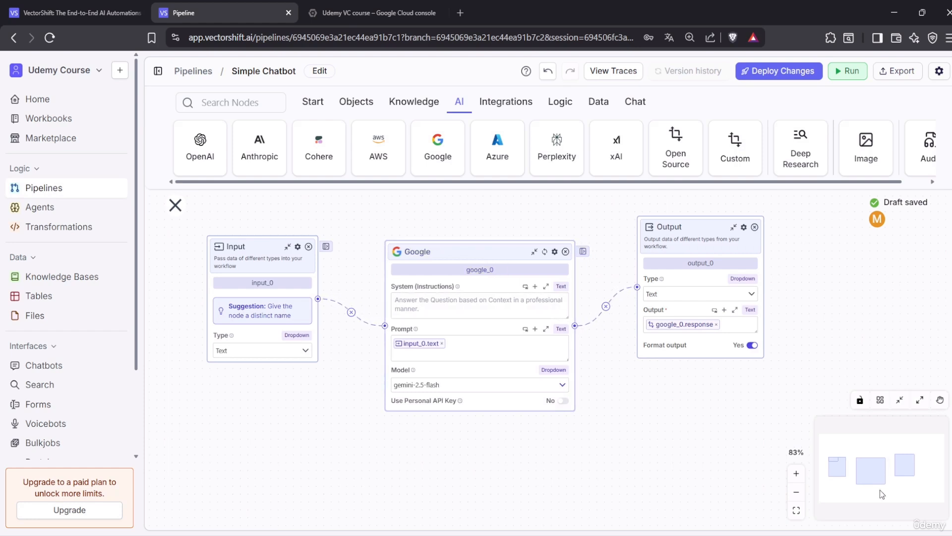
Clear the chat history and send 'hello', getting 'Hello! How can I help you today?'
{"action": "left_click", "coordinate": [854, 73]}
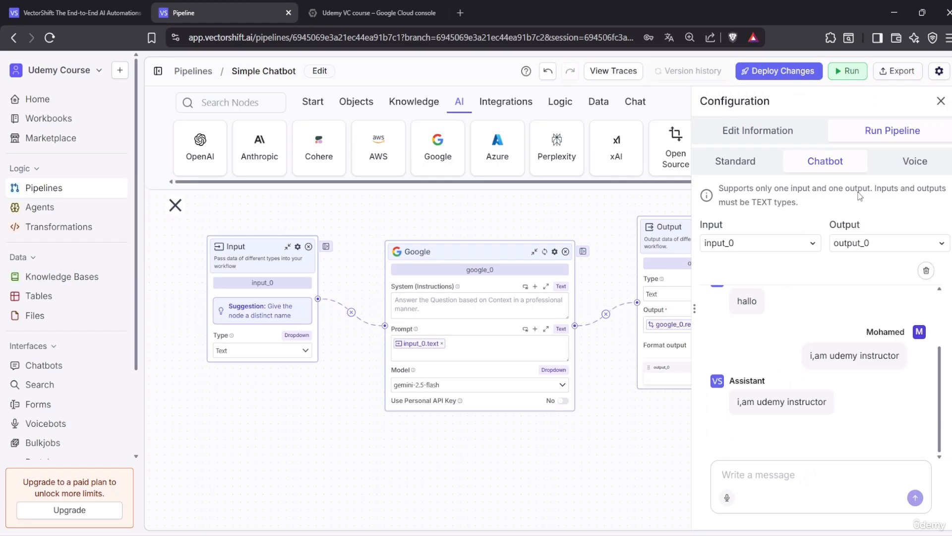
{"action": "left_click", "coordinate": [932, 275]}
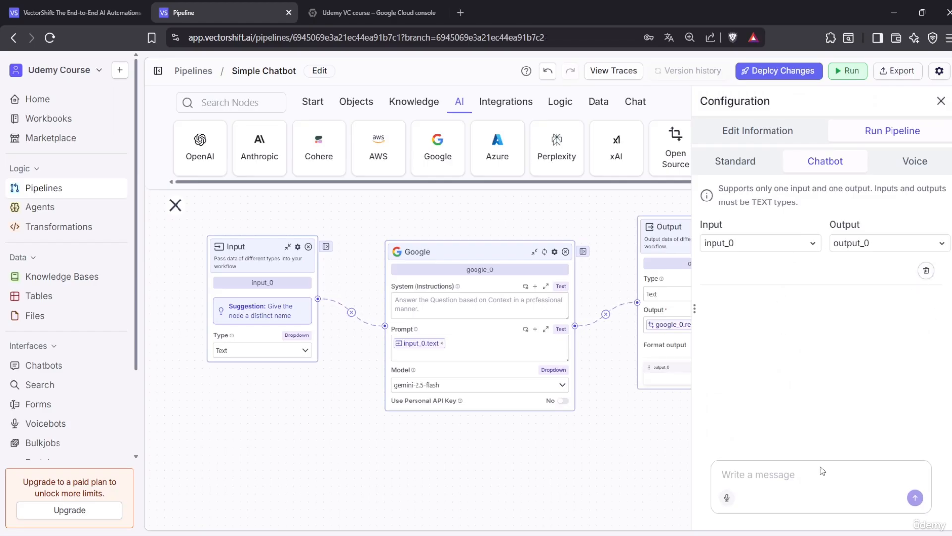
{"action": "type", "text": "hello"}
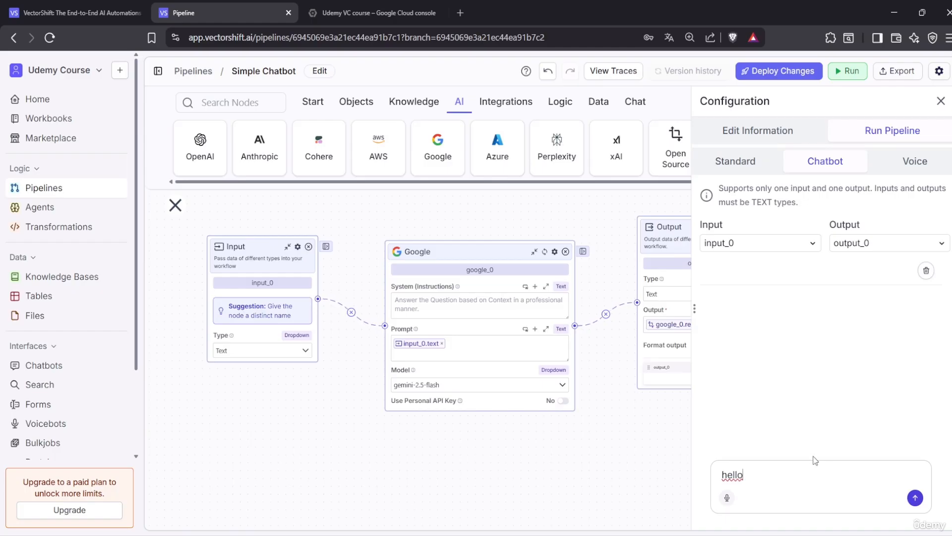
{"action": "key", "text": "Return"}
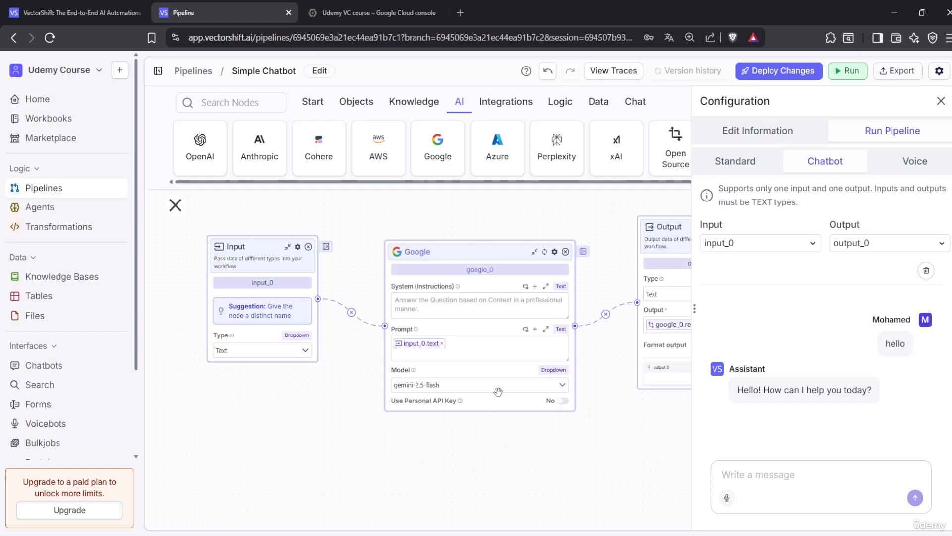
Switch the Google node to Use Personal API Key and focus its empty API Key field
{"action": "left_click", "coordinate": [563, 400]}
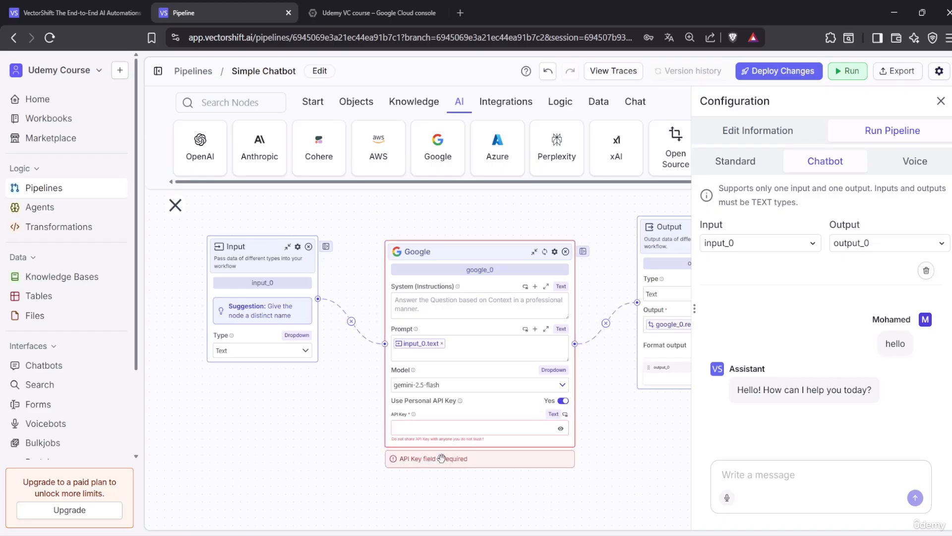
{"action": "left_click", "coordinate": [468, 424]}
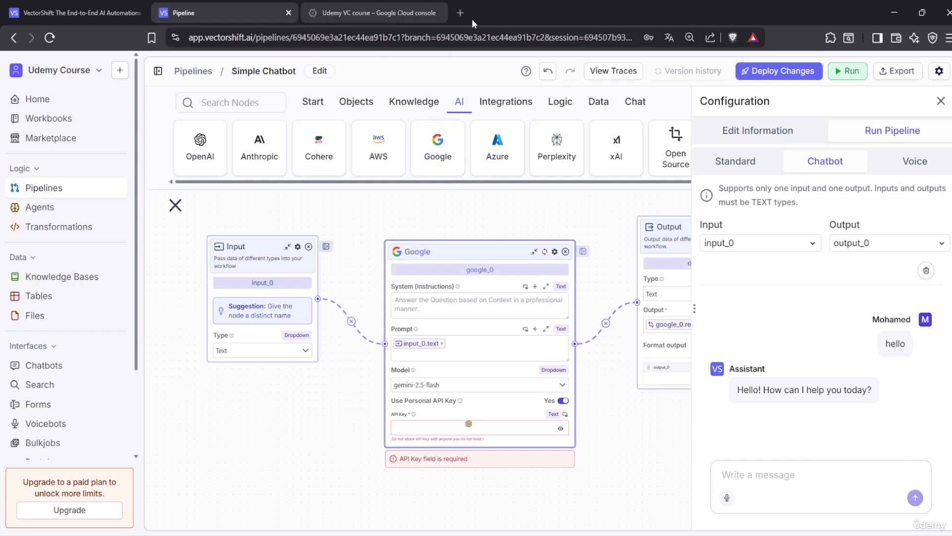
Load the Google AI developer site (ai.google.dev) in a new browser tab
{"action": "left_click", "coordinate": [461, 13]}
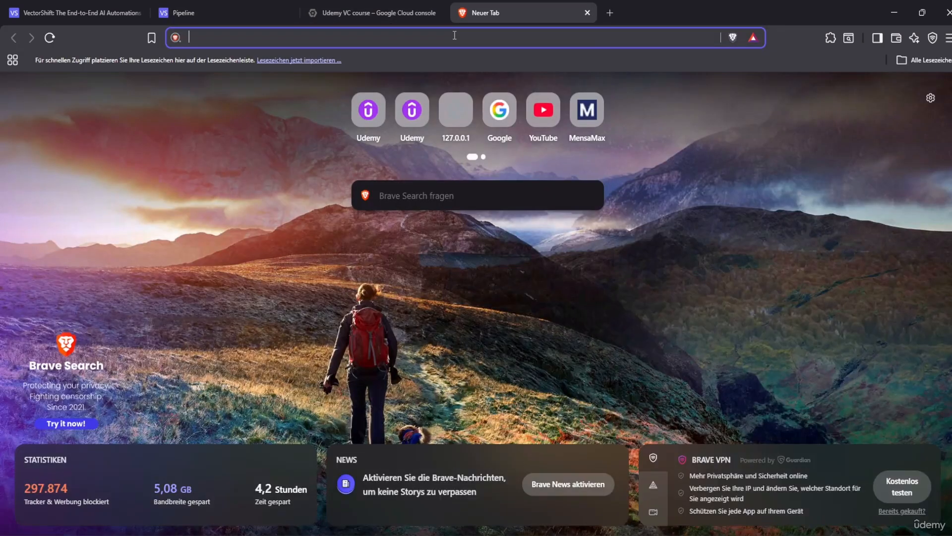
{"action": "type", "text": "ai."}
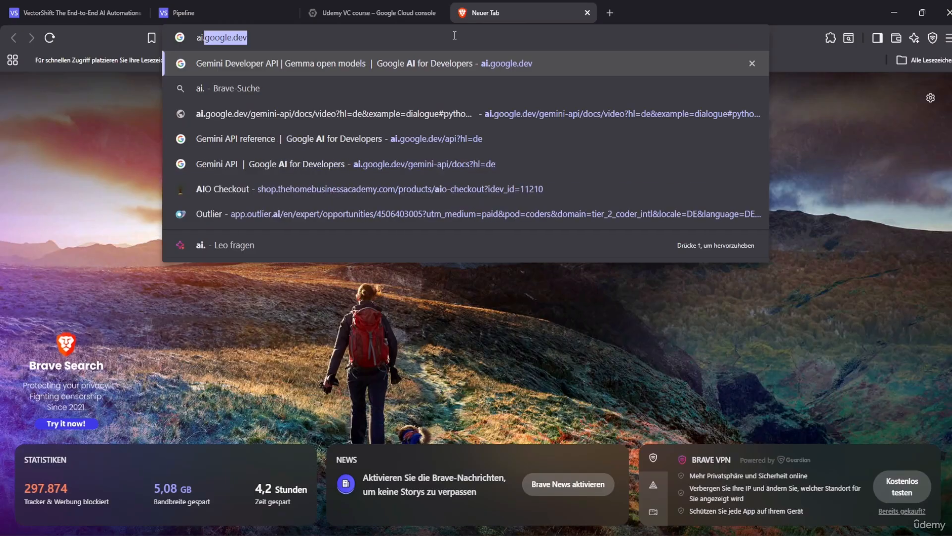
{"action": "key", "text": "Return"}
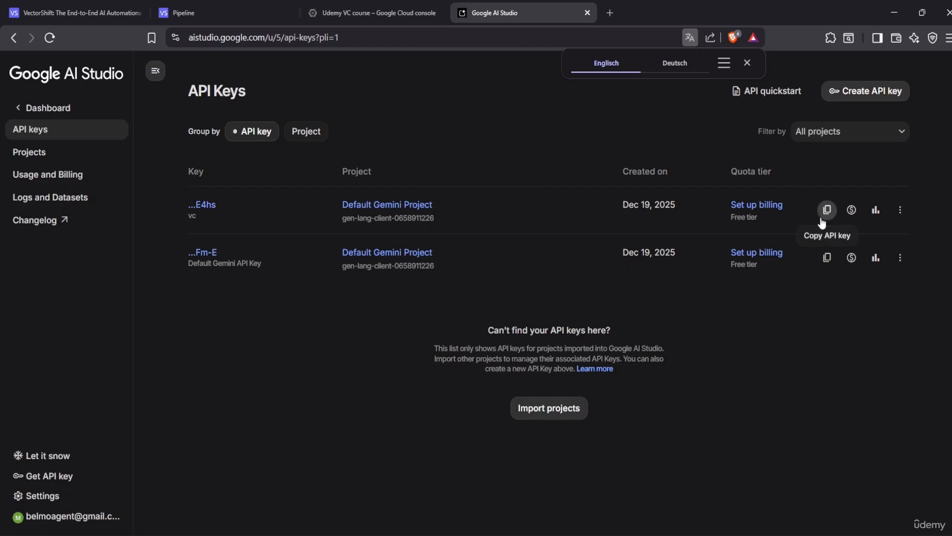
Copy the first Gemini API key from AI Studio and return to the VectorShift pipeline
{"action": "left_click_drag", "start_coordinate": [622, 208], "coordinate": [692, 210]}
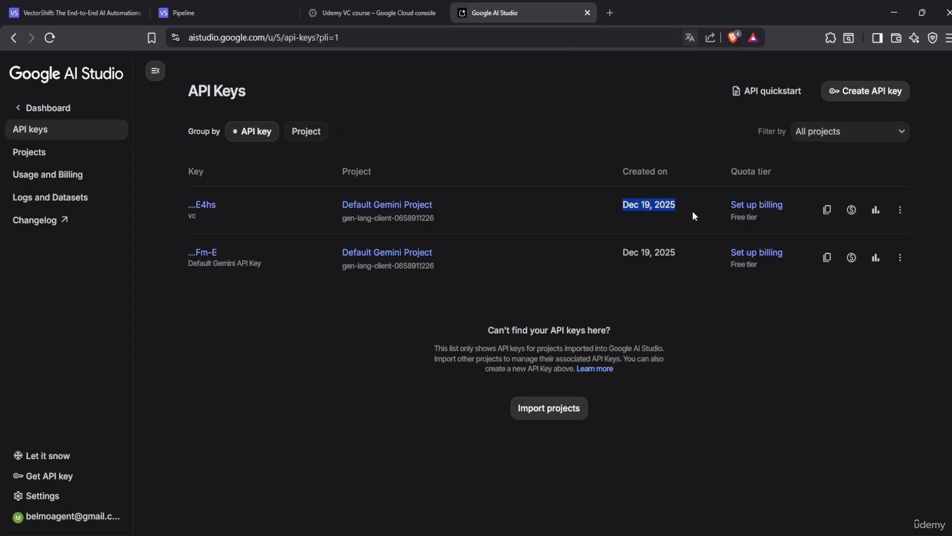
{"action": "left_click", "coordinate": [692, 210]}
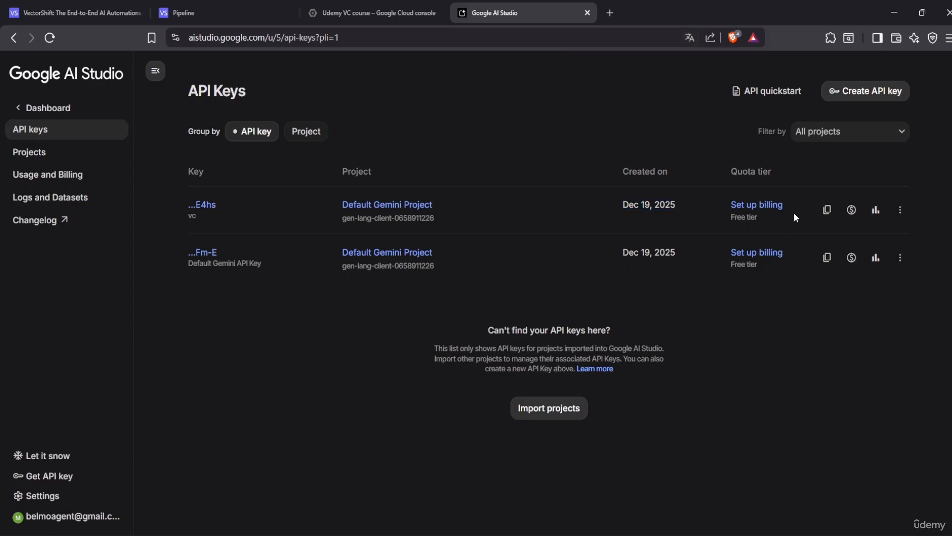
{"action": "left_click", "coordinate": [830, 211]}
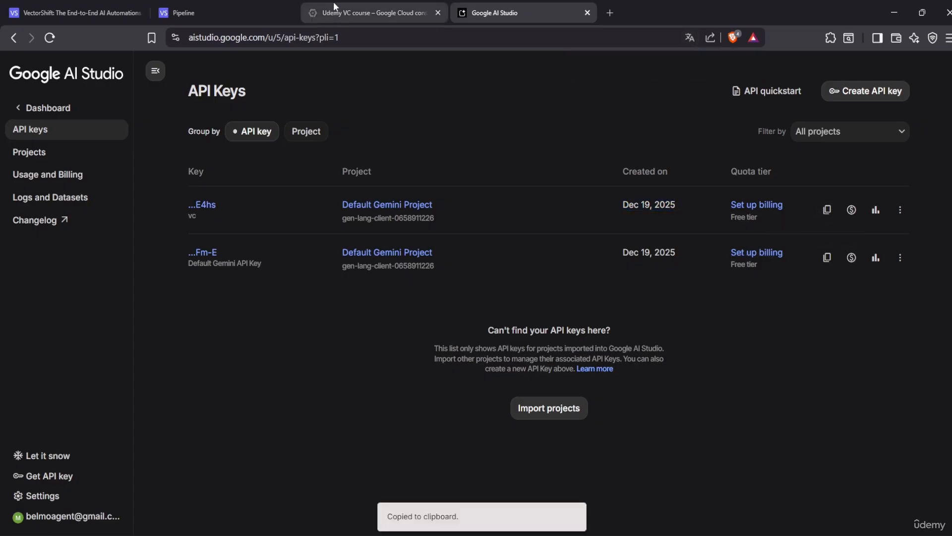
{"action": "left_click", "coordinate": [203, 18]}
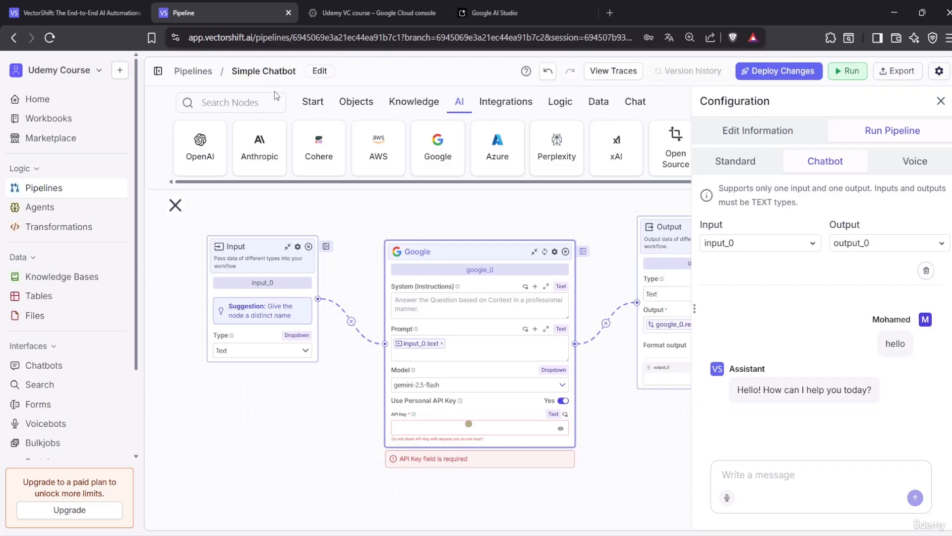
Paste the copied Gemini key into the Google node's API Key field and clear the chat
{"action": "left_click", "coordinate": [485, 427]}
{"action": "key", "text": "ctrl+v"}
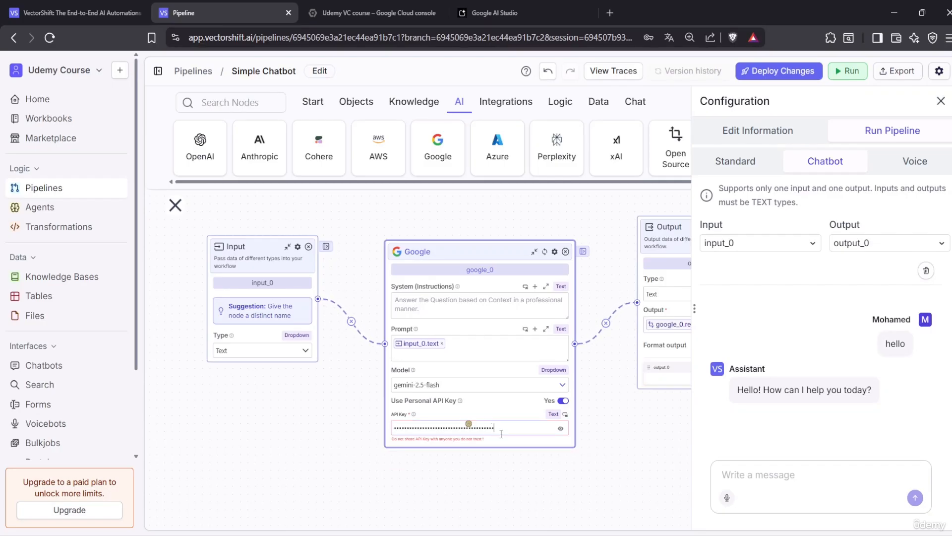
{"action": "left_click", "coordinate": [926, 271]}
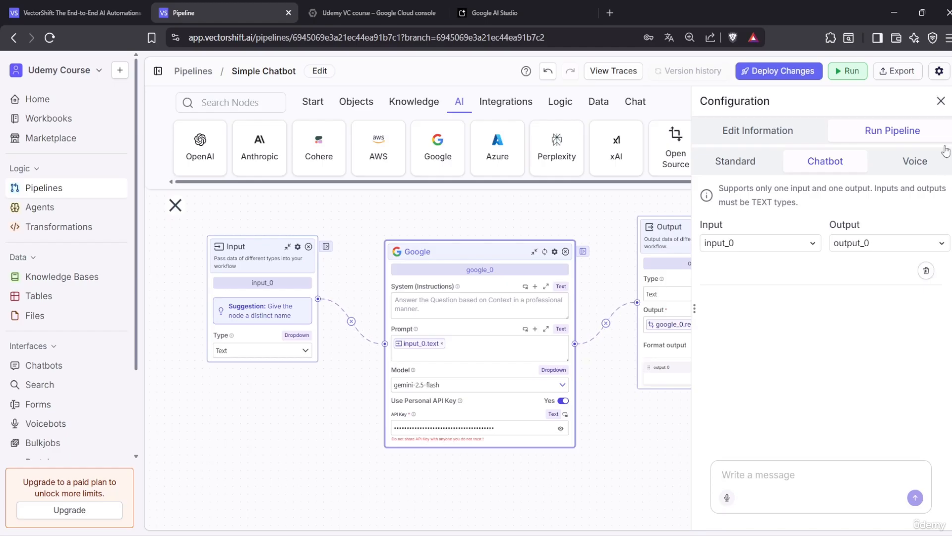
Ask the chatbot 'Hello who are you'
{"action": "left_click", "coordinate": [940, 100]}
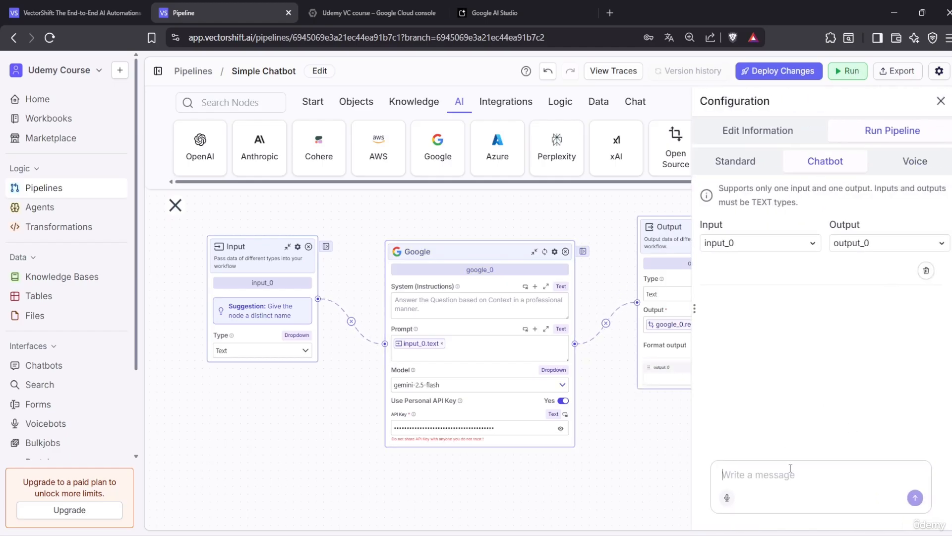
{"action": "type", "text": "Hello who "}
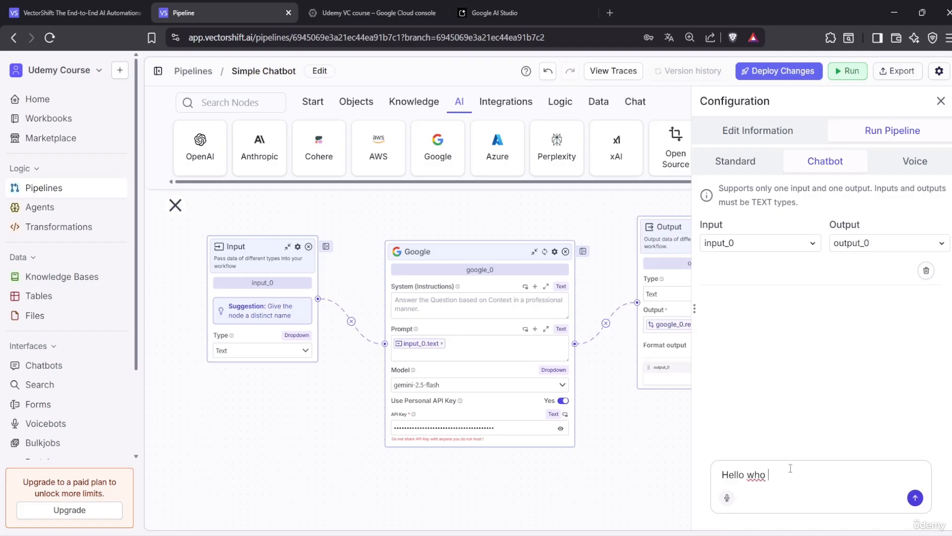
{"action": "type", "text": "are you"}
{"action": "key", "text": "Return"}
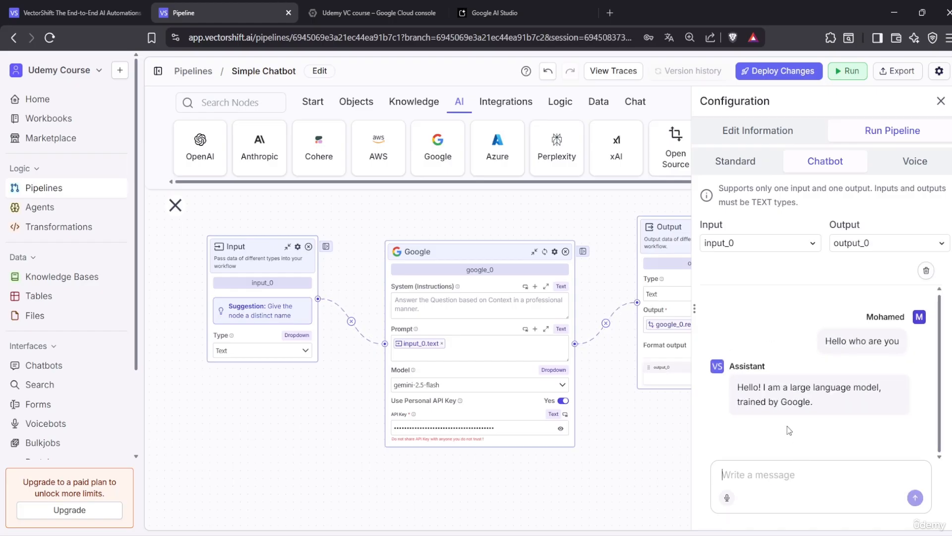
{"action": "mouse_move", "coordinate": [795, 392]}
Ask 'what did i asked you' to check whether it recalls the earlier question
{"action": "type", "text": "what dd"}
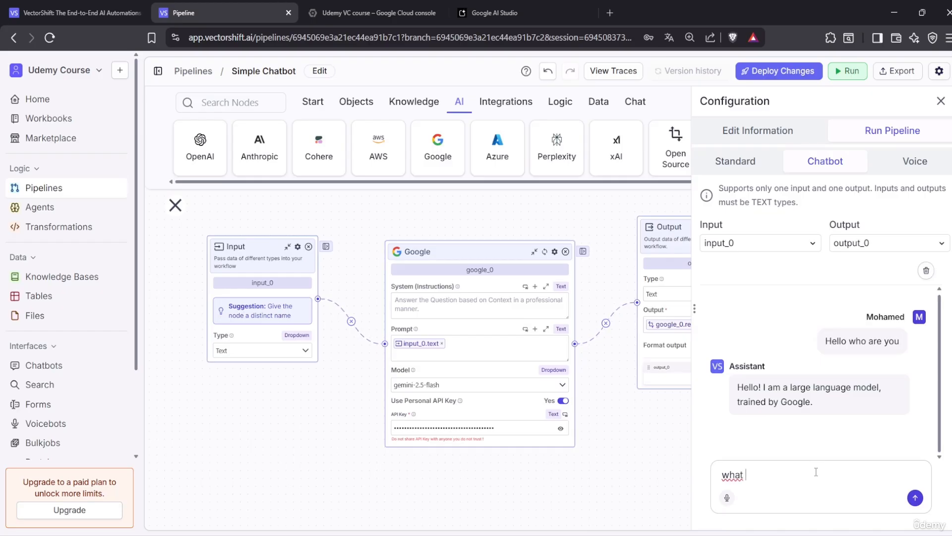
{"action": "key", "text": "BackSpace"}
{"action": "type", "text": "id i asked you"}
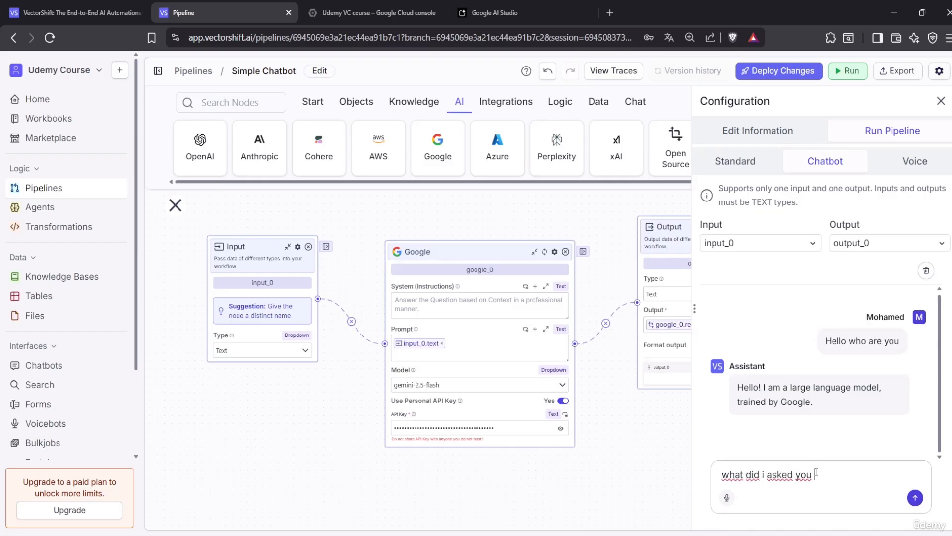
{"action": "key", "text": "Return"}
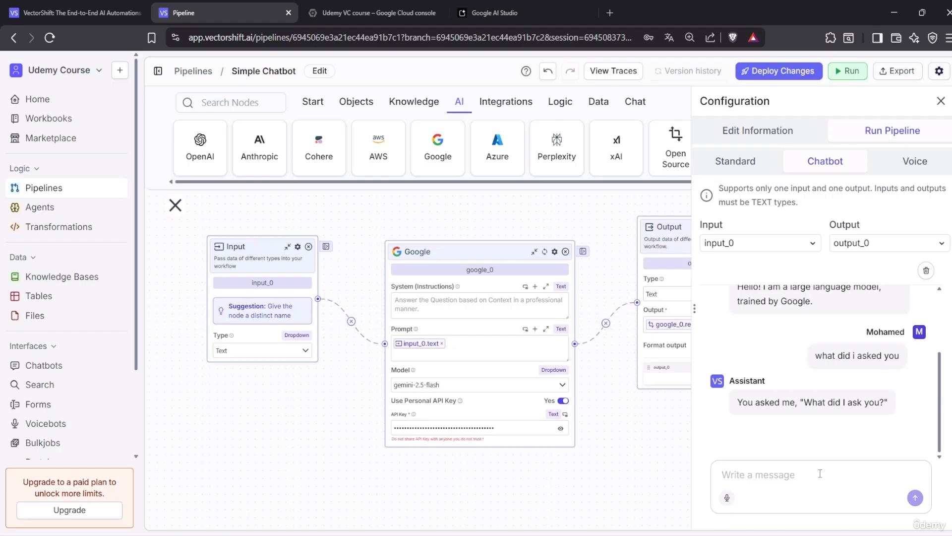
{"action": "mouse_move", "coordinate": [747, 416]}
Add a Chat Memory node under the Input node and connect chat_memory_0 to the Google node
{"action": "left_click", "coordinate": [630, 105]}
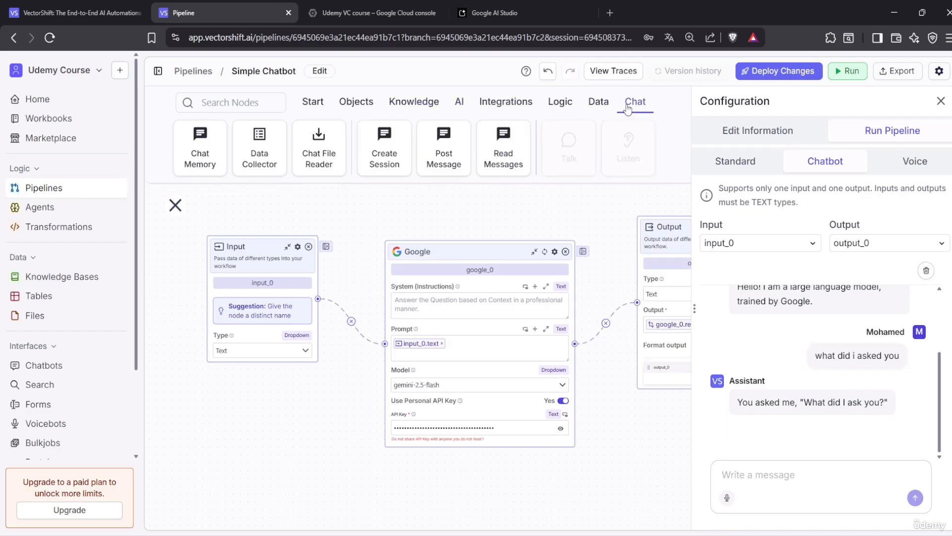
{"action": "left_click_drag", "start_coordinate": [201, 146], "coordinate": [261, 407]}
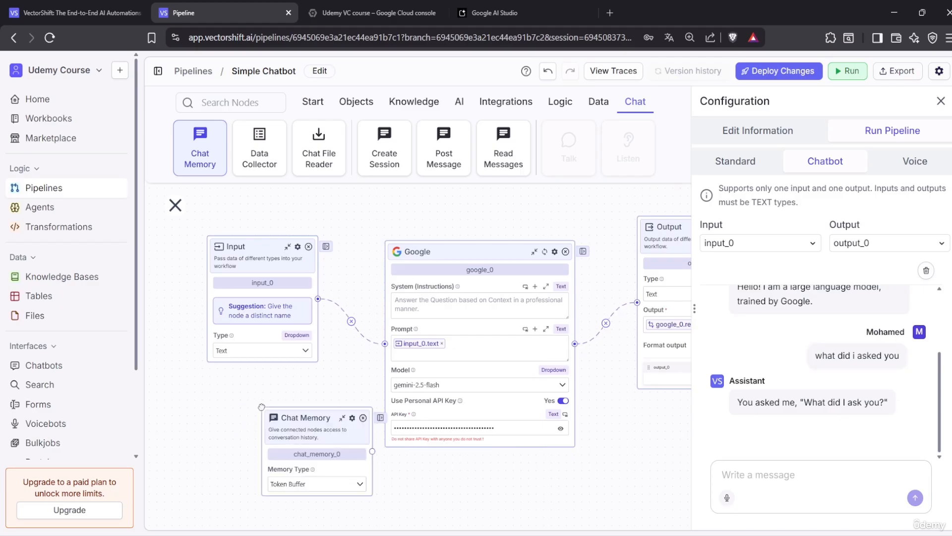
{"action": "left_click_drag", "start_coordinate": [326, 421], "coordinate": [274, 418]}
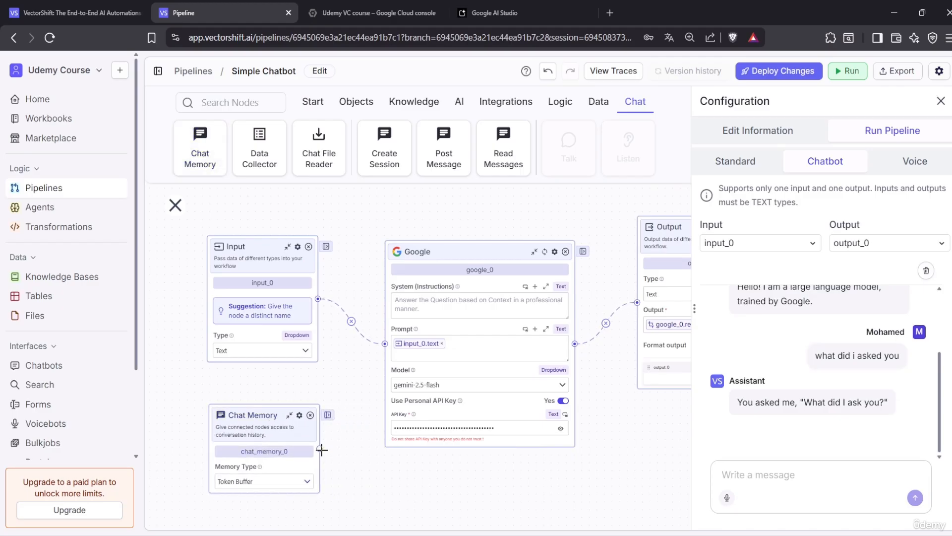
{"action": "left_click_drag", "start_coordinate": [320, 449], "coordinate": [385, 343]}
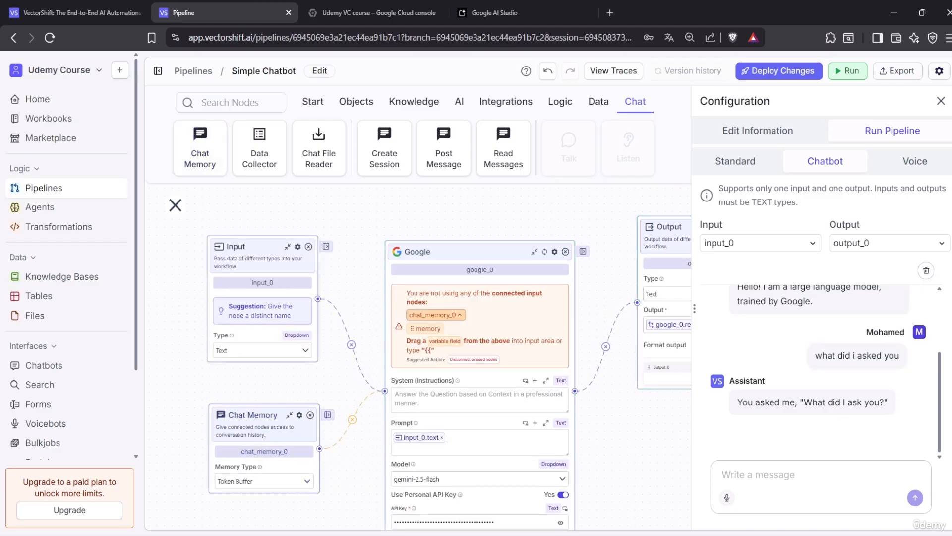
Insert chat_memory_0.memory into the Google node's prompt and clear the test chat
{"action": "left_click", "coordinate": [464, 441]}
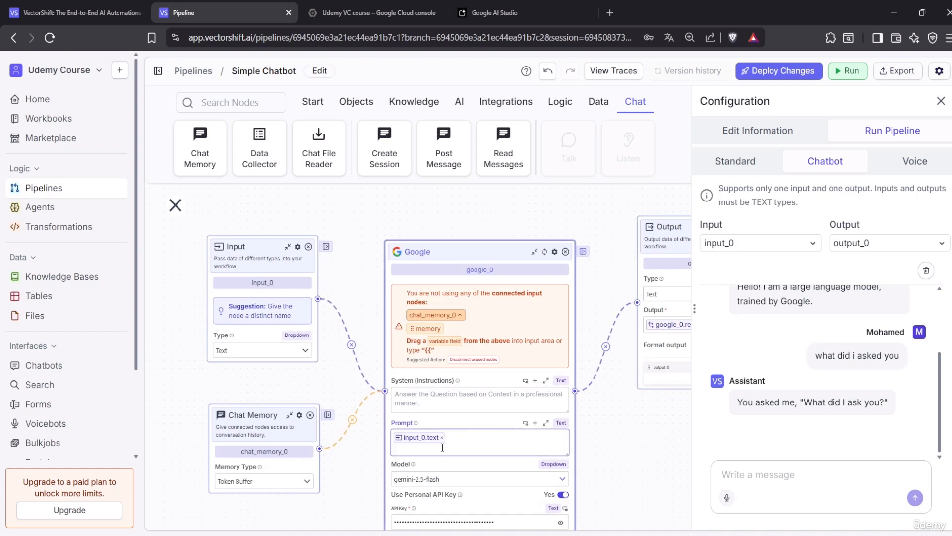
{"action": "type", "text": "{{"}
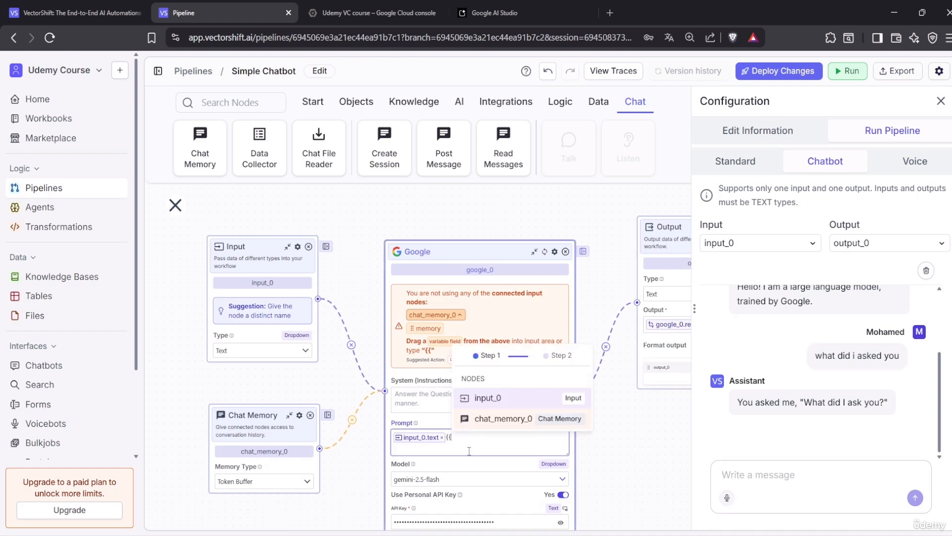
{"action": "left_click", "coordinate": [511, 418]}
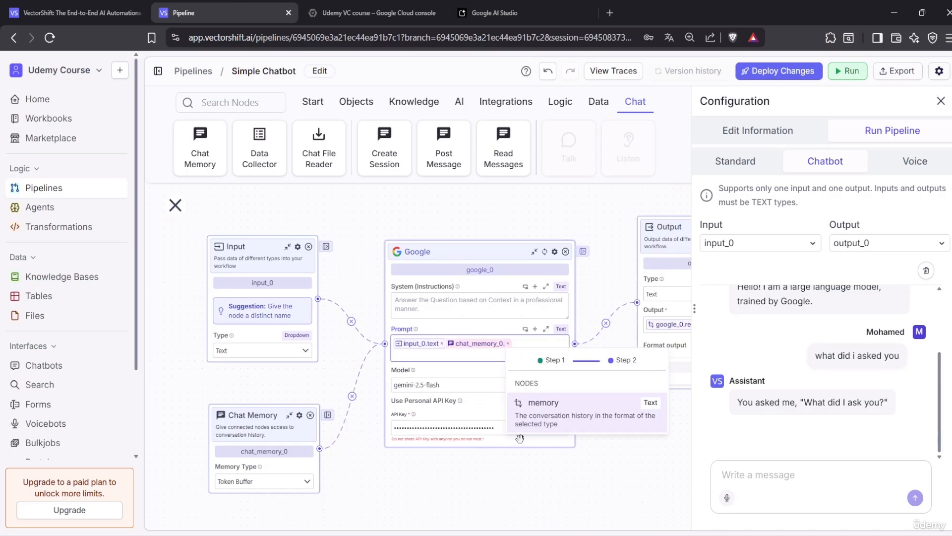
{"action": "left_click", "coordinate": [558, 423]}
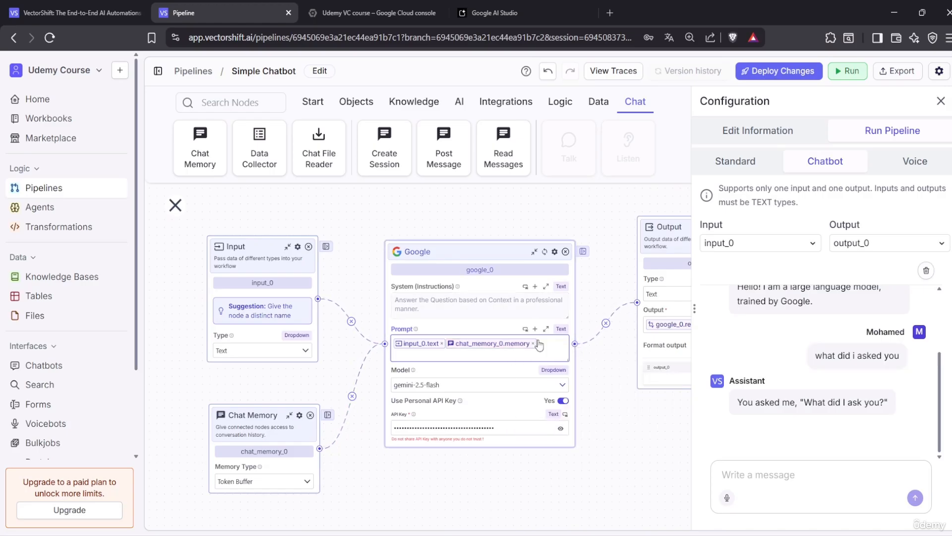
{"action": "left_click", "coordinate": [925, 271]}
{"action": "left_click", "coordinate": [836, 468]}
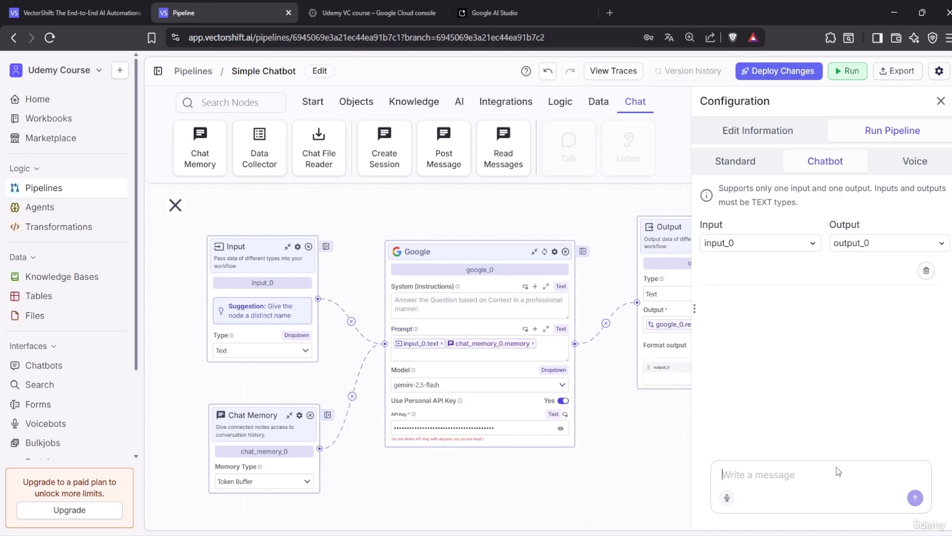
Ask the chatbot 'hello how is the weather in washington d'
{"action": "type", "text": "hello how "}
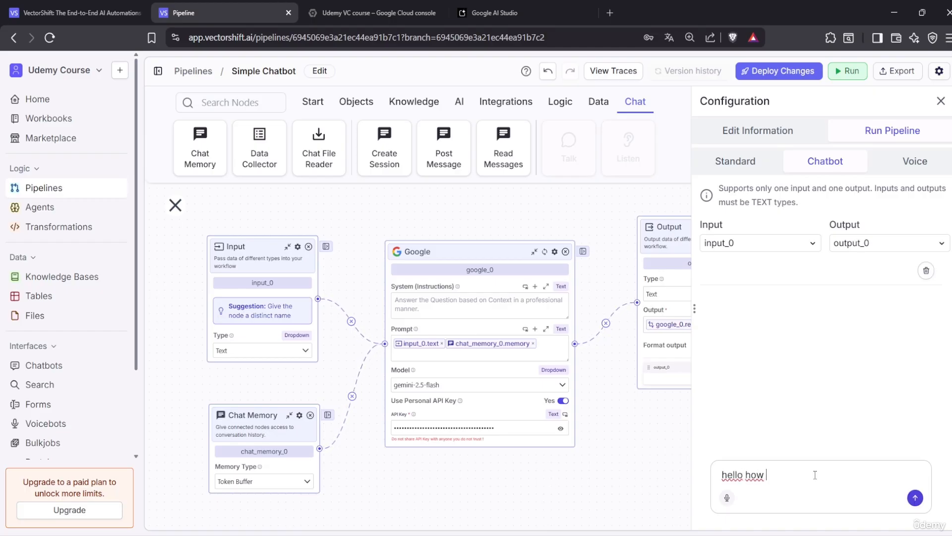
{"action": "type", "text": "is the "}
{"action": "type", "text": "wea"}
{"action": "type", "text": "t"}
{"action": "key", "text": "BackSpace"}
{"action": "type", "text": "ather in washin"}
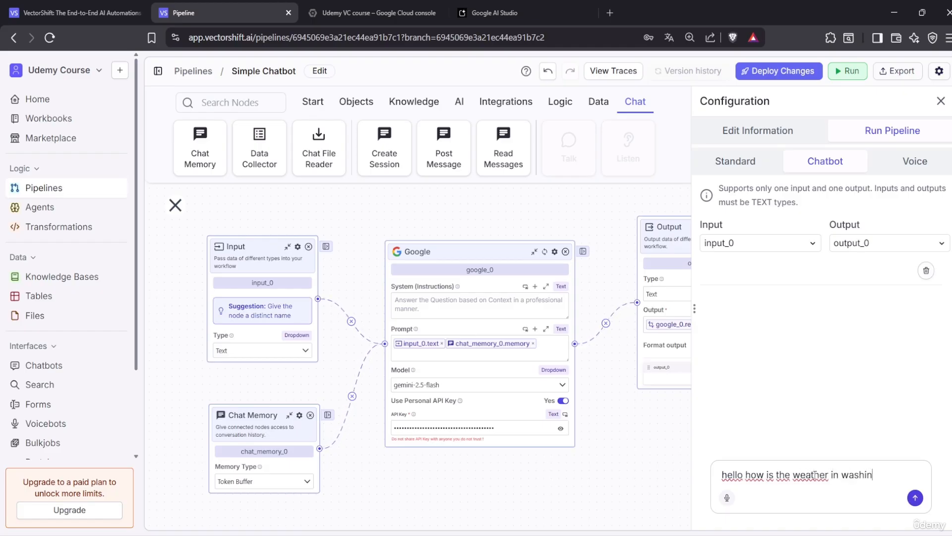
{"action": "type", "text": "gton dc"}
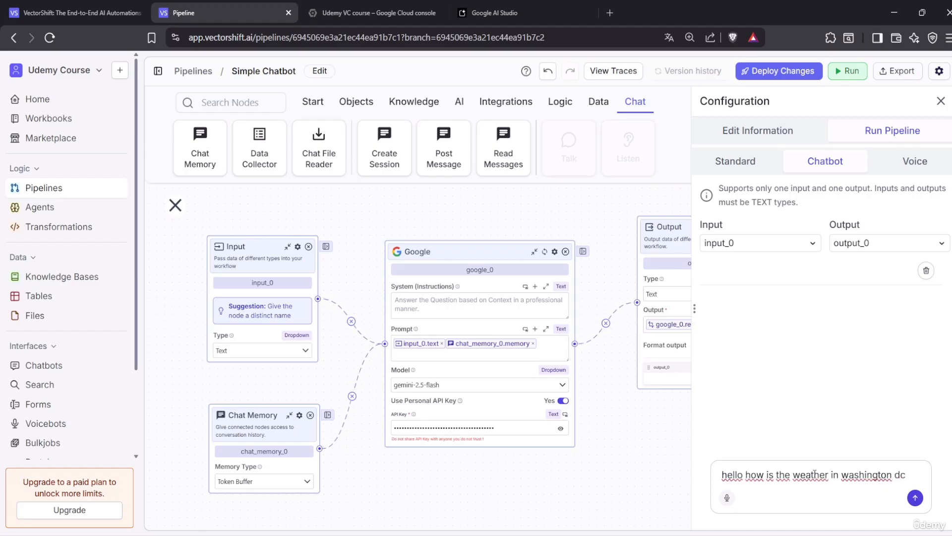
{"action": "key", "text": "Return"}
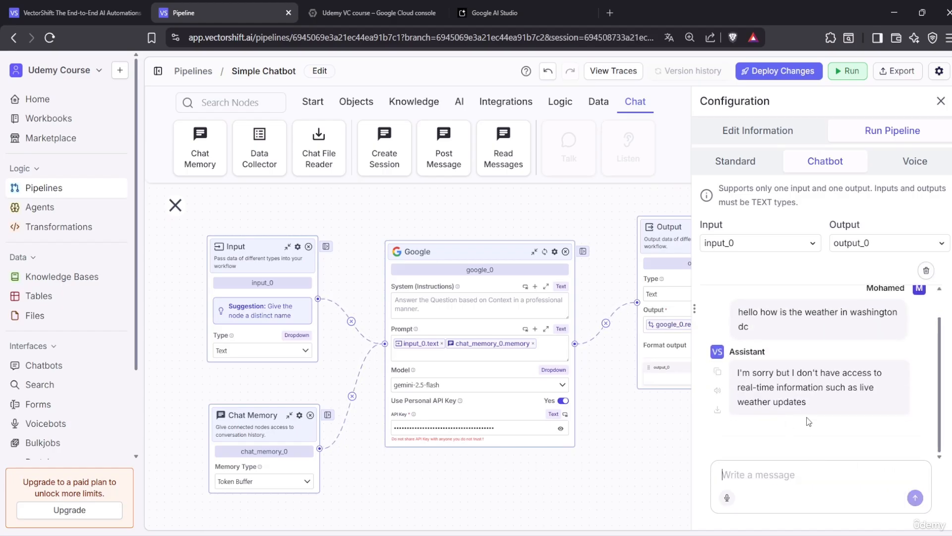
Ask 'what did i asked' to confirm it remembers, then close the run panel
{"action": "type", "text": "what did"}
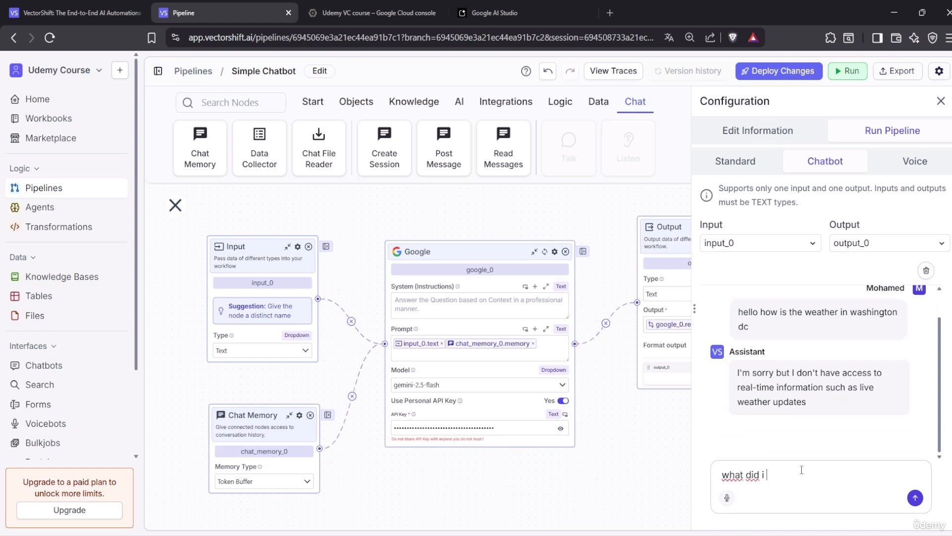
{"action": "type", "text": " i asked"}
{"action": "key", "text": "Return"}
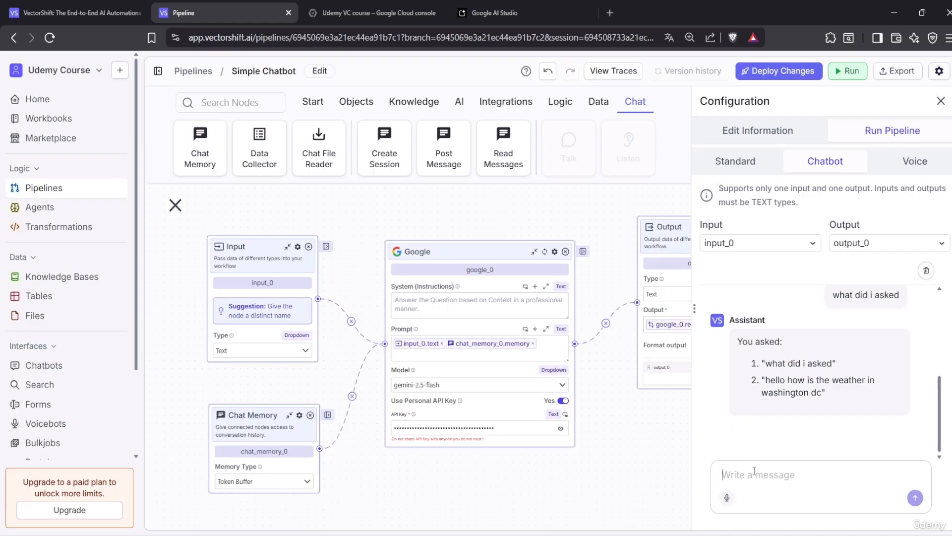
{"action": "left_click", "coordinate": [941, 101]}
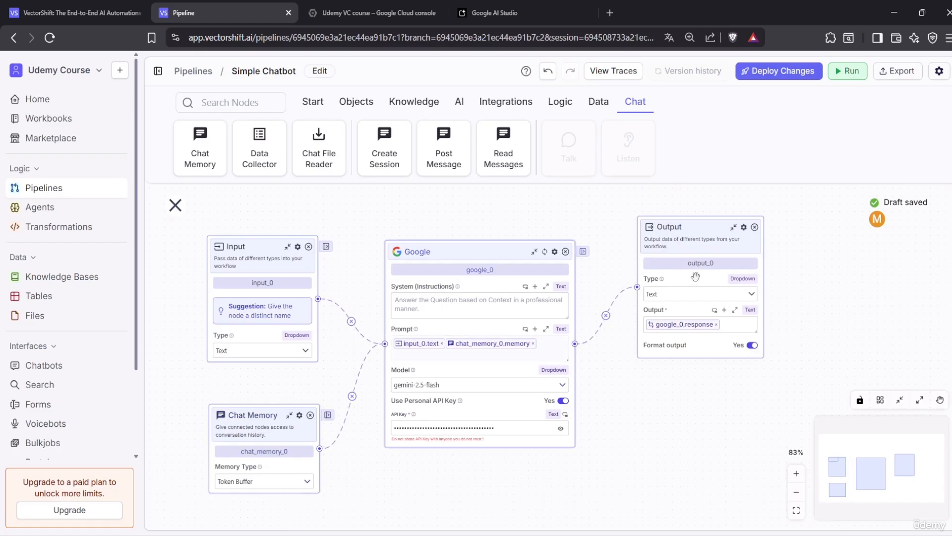
Deploy Simple Chatbot as patch 0.0.1 with the description 'Simple ChatBot with Memory'
{"action": "left_click", "coordinate": [784, 74]}
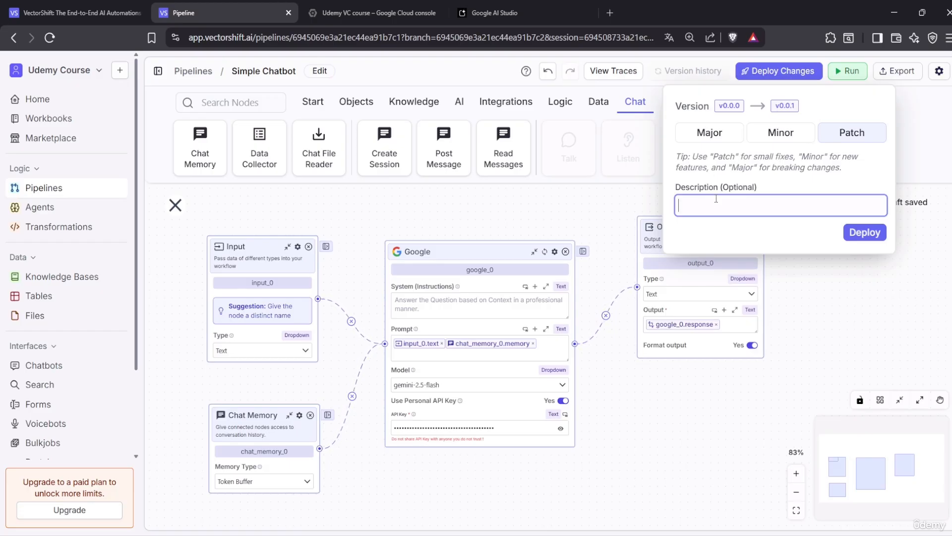
{"action": "type", "text": "Simple ChatBozt with "}
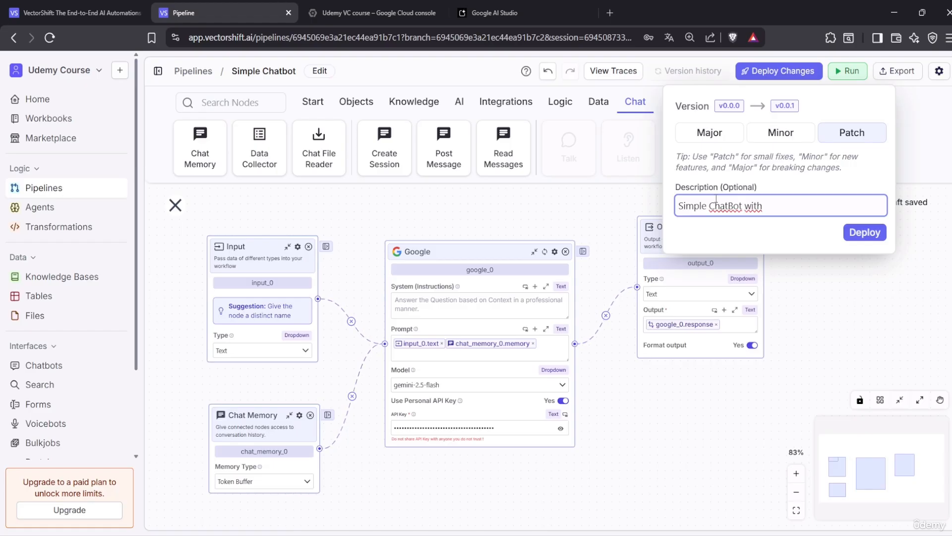
{"action": "type", "text": "Memory"}
{"action": "left_click", "coordinate": [849, 233]}
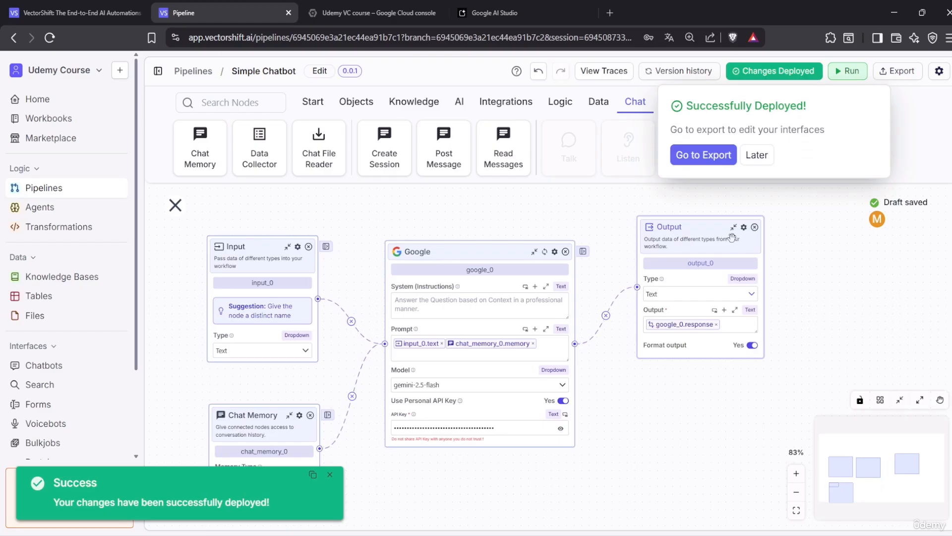
Dismiss the success notice and begin a Chatbot interface named 'simple ChatBot'
{"action": "left_click", "coordinate": [329, 475]}
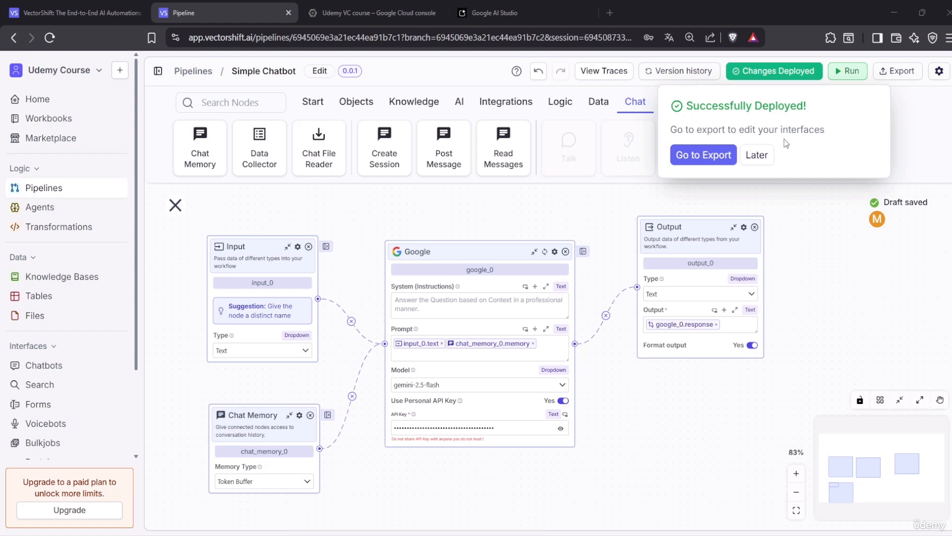
{"action": "left_click", "coordinate": [725, 157]}
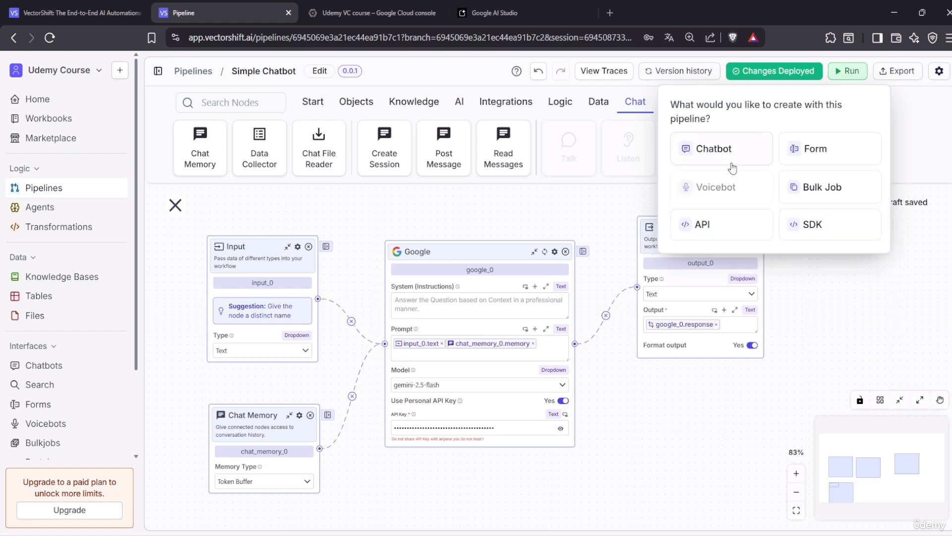
{"action": "left_click", "coordinate": [734, 156]}
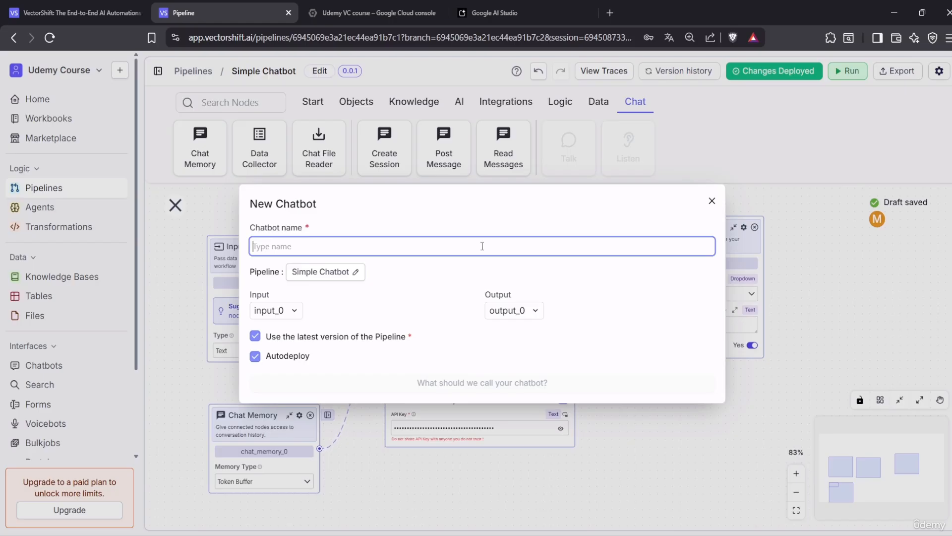
{"action": "type", "text": "simple"}
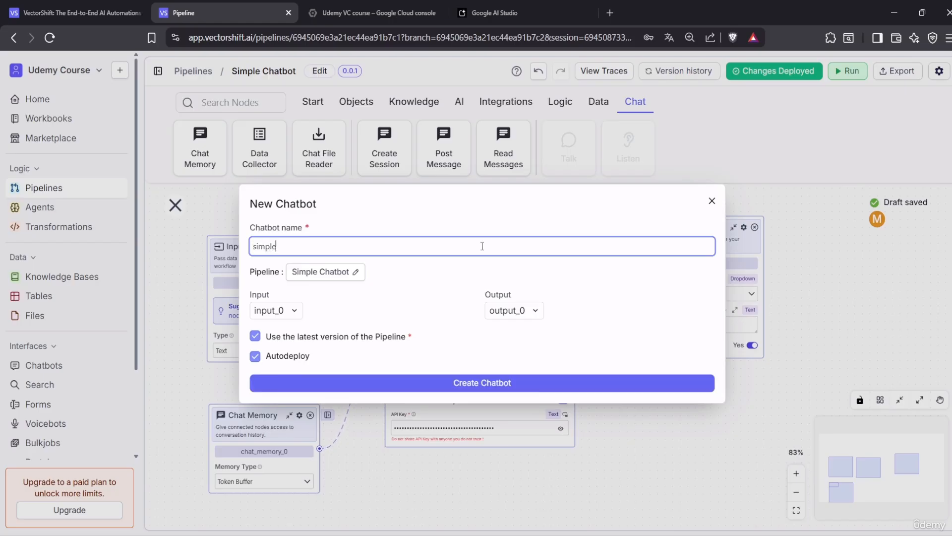
{"action": "type", "text": " ChatBot"}
Create simple ChatBot, copy its Share Chatbot URL, and open the deployed chatbot
{"action": "left_click", "coordinate": [433, 389]}
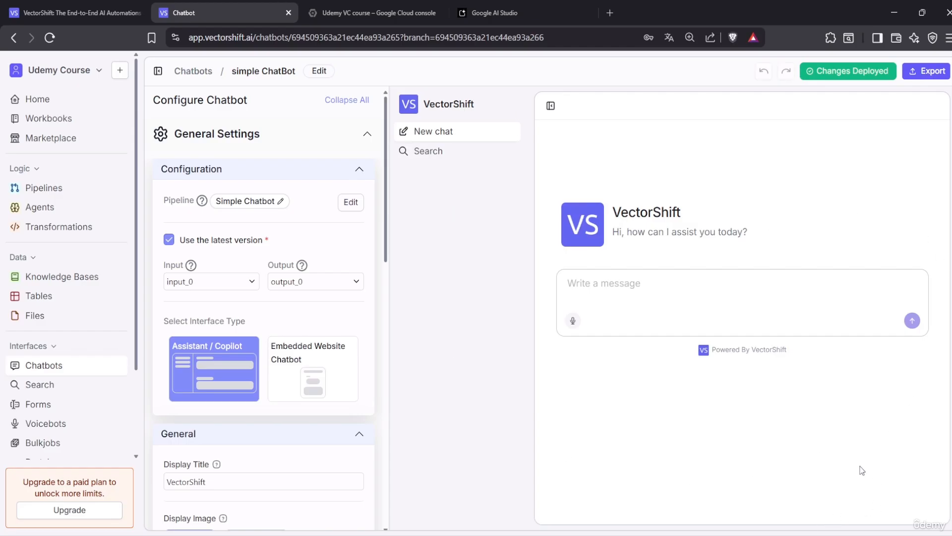
{"action": "left_click", "coordinate": [927, 71]}
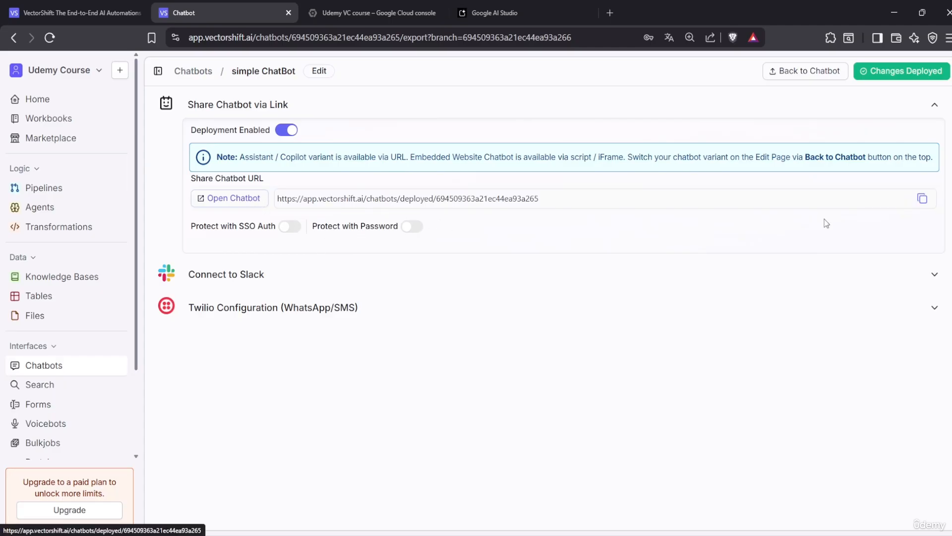
{"action": "left_click", "coordinate": [923, 200]}
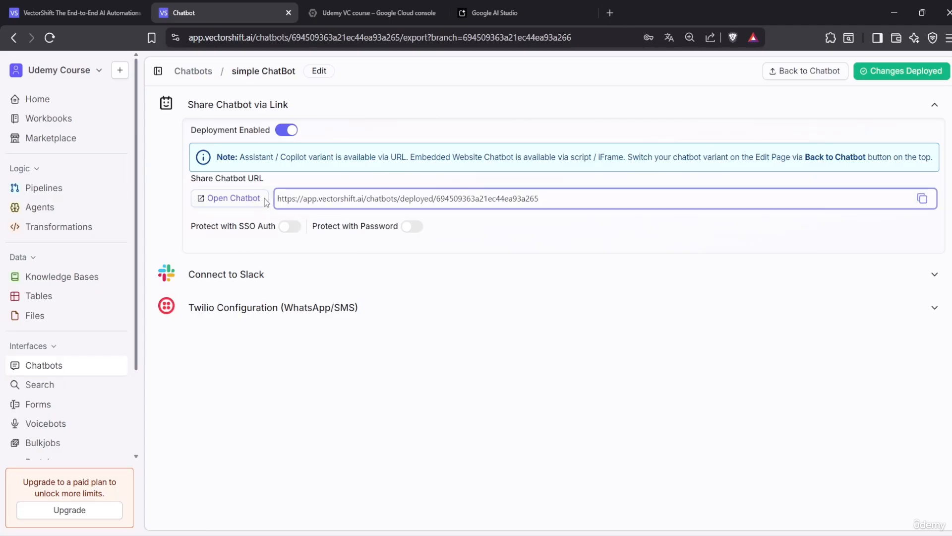
{"action": "left_click", "coordinate": [242, 199]}
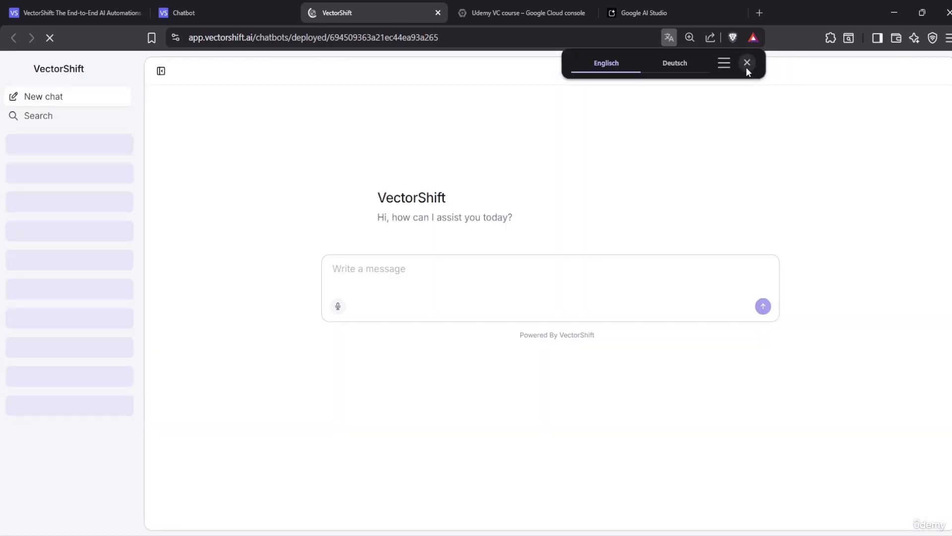
Ask the deployed chatbot 'hello who are you'
{"action": "left_click", "coordinate": [747, 63]}
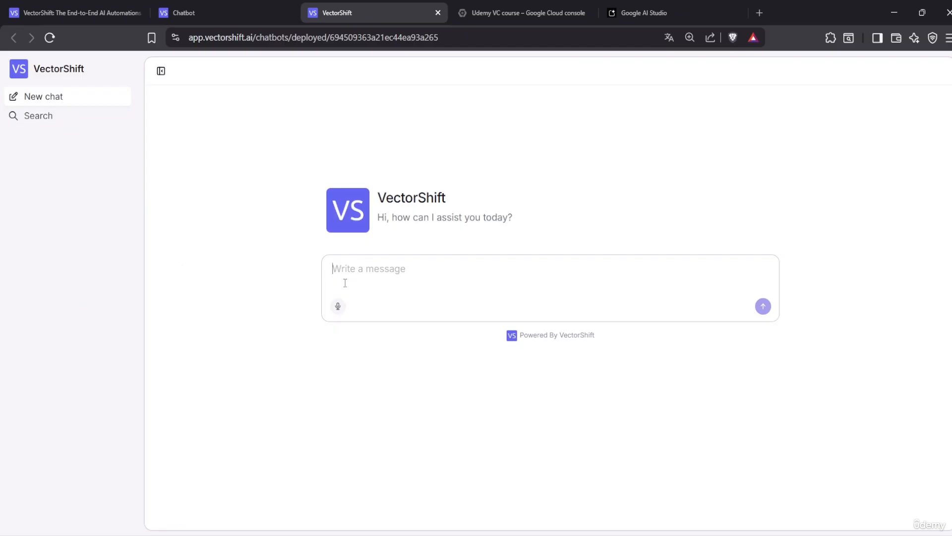
{"action": "left_click", "coordinate": [414, 260]}
{"action": "type", "text": "hello who are you"}
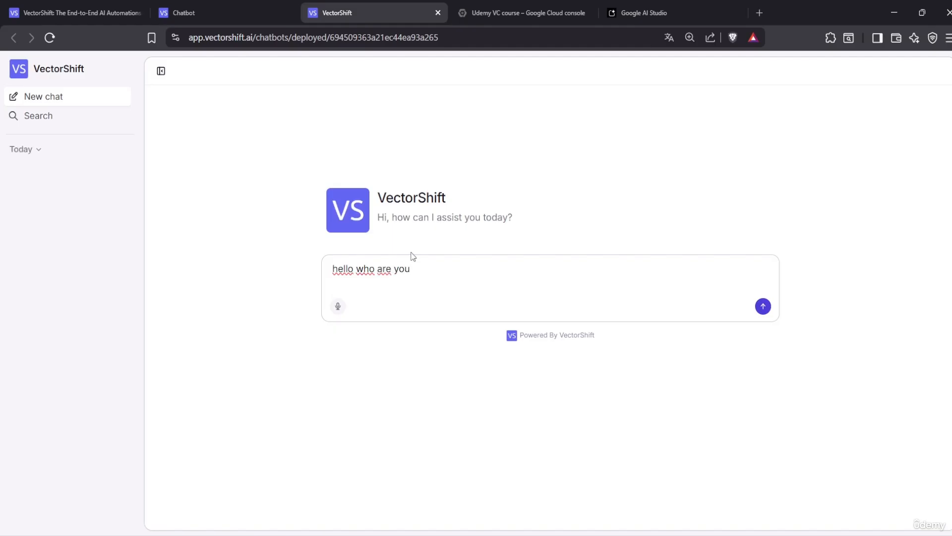
{"action": "key", "text": "Return"}
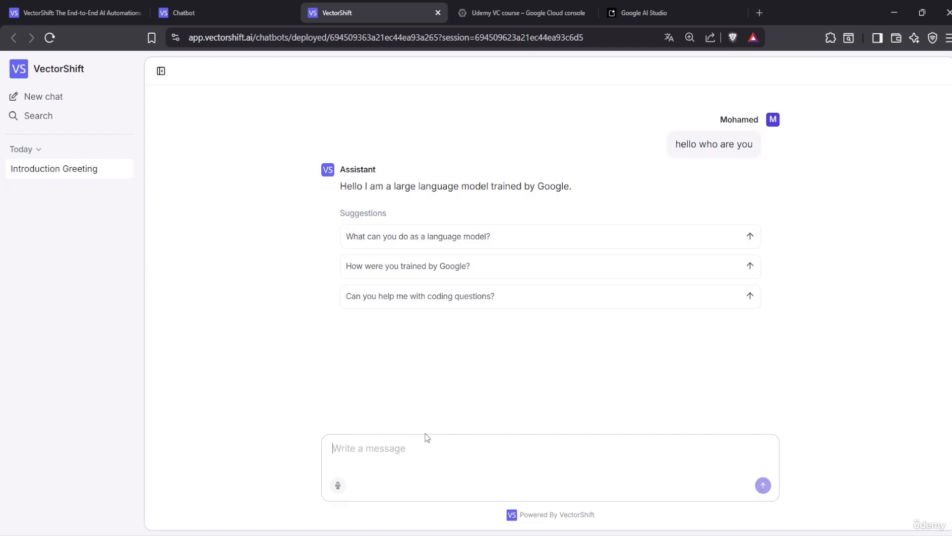
Ask 'what i asked you' to test its memory, then start a new chat
{"action": "type", "text": "what "}
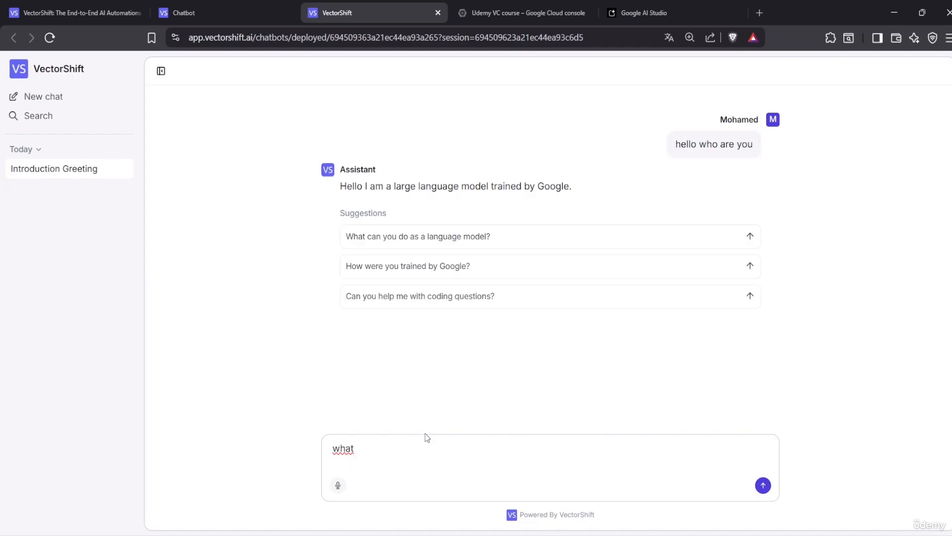
{"action": "type", "text": "i asked you"}
{"action": "key", "text": "Return"}
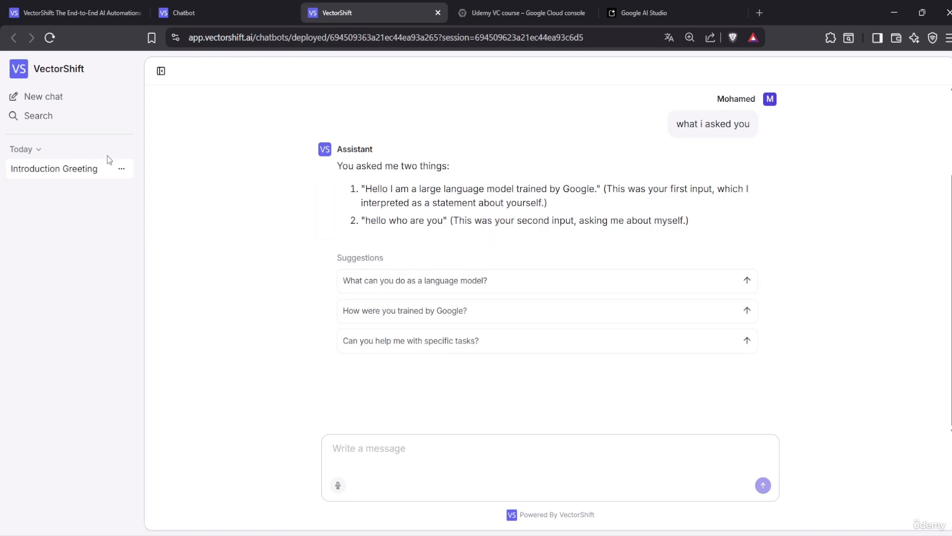
{"action": "left_click", "coordinate": [76, 104]}
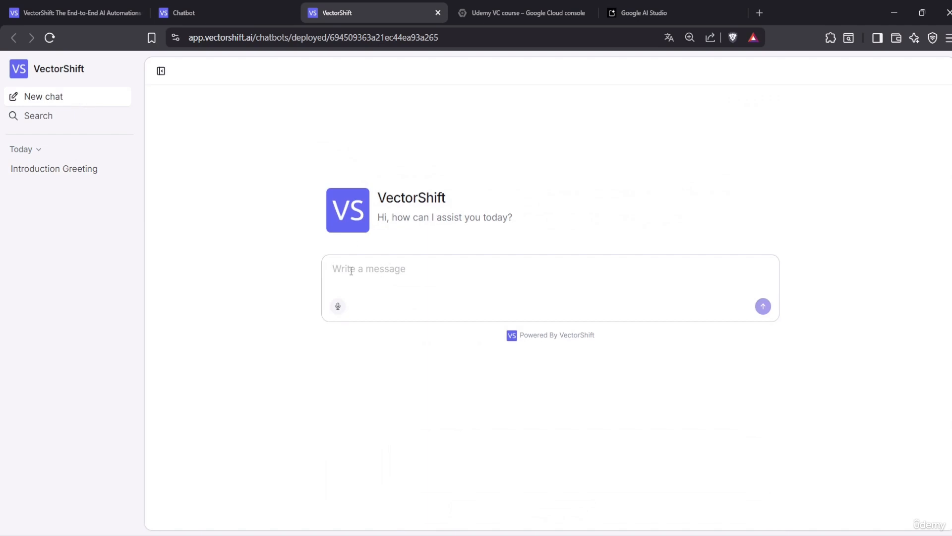
Ask the chatbot 'can you speak german' and look through the Introduction Greeting conversation
{"action": "type", "text": "can you speak german"}
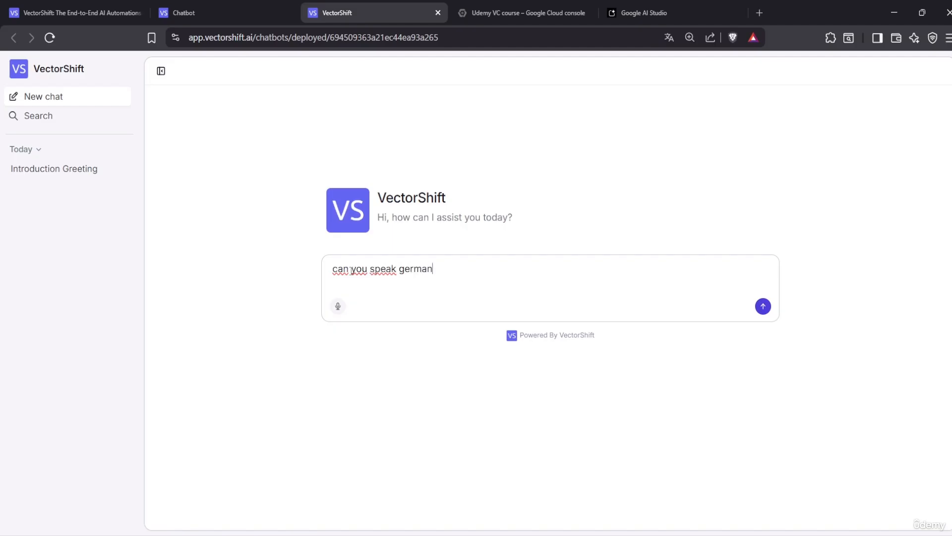
{"action": "key", "text": "Return"}
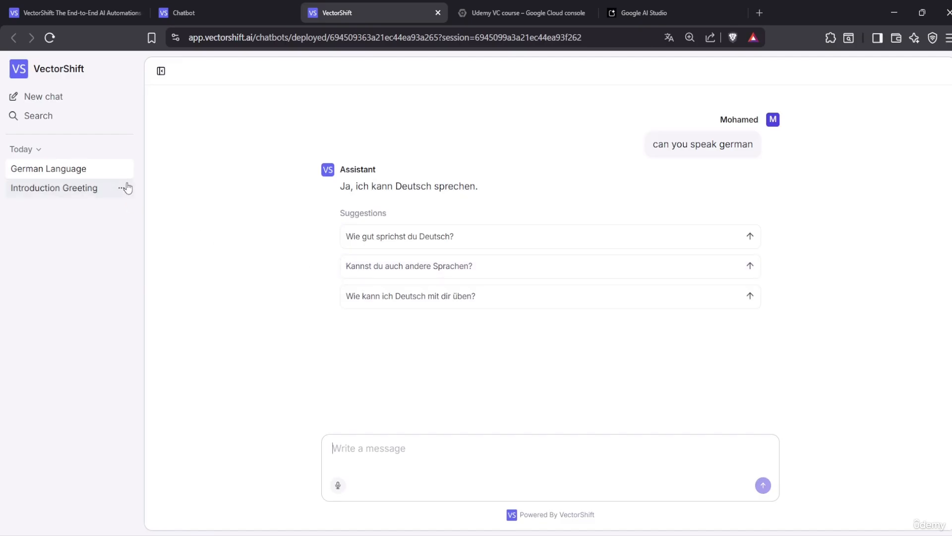
{"action": "left_click", "coordinate": [50, 193]}
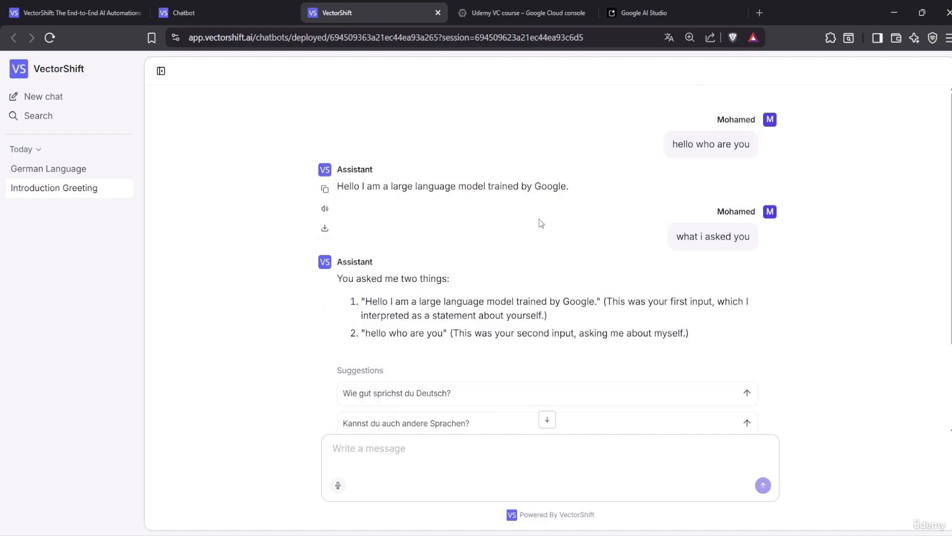
{"action": "scroll", "coordinate": [541, 224], "scroll_direction": "down", "scroll_amount": 2}
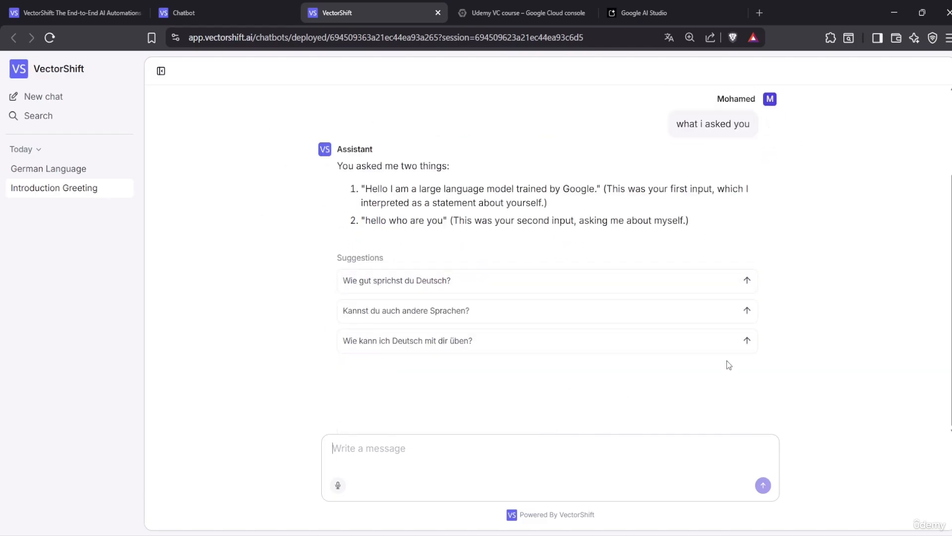
{"action": "scroll", "coordinate": [759, 281], "scroll_direction": "up", "scroll_amount": 2}
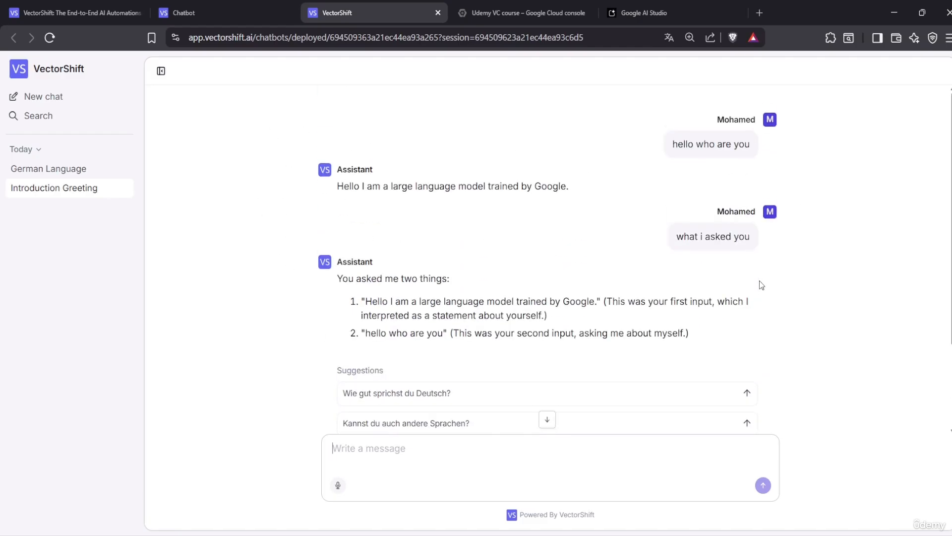
{"action": "left_click", "coordinate": [56, 169]}
Permanently delete the Introduction Greeting chat and return to the chatbot's share settings
{"action": "left_click", "coordinate": [122, 189]}
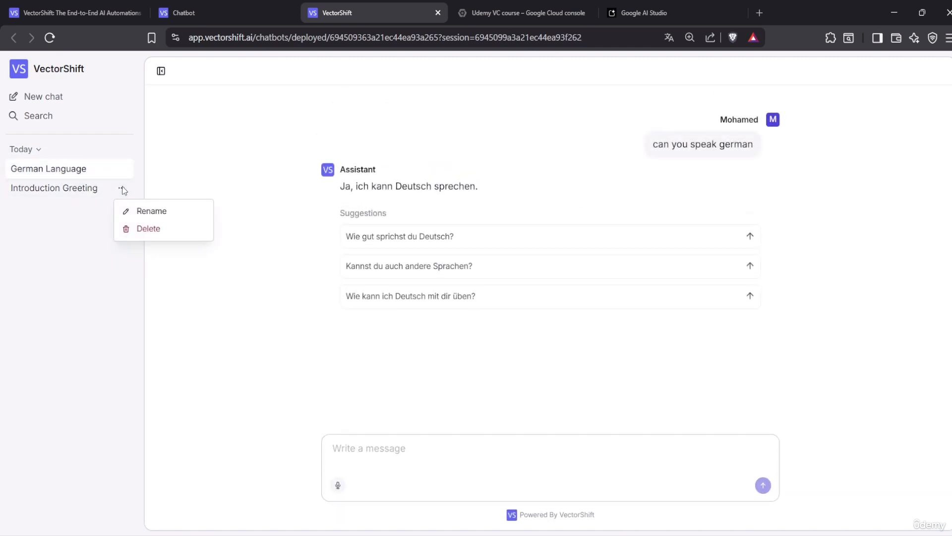
{"action": "left_click", "coordinate": [122, 189]}
{"action": "left_click", "coordinate": [122, 189]}
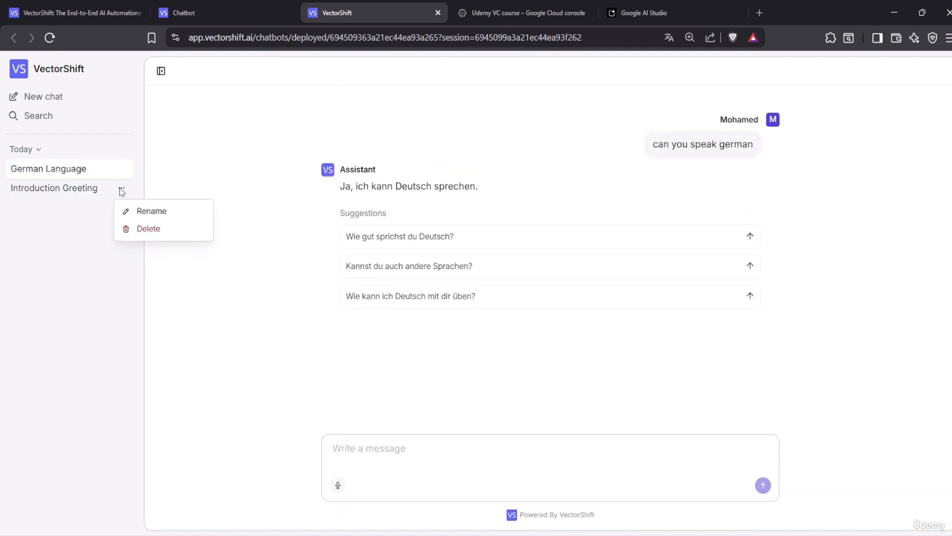
{"action": "left_click", "coordinate": [131, 229]}
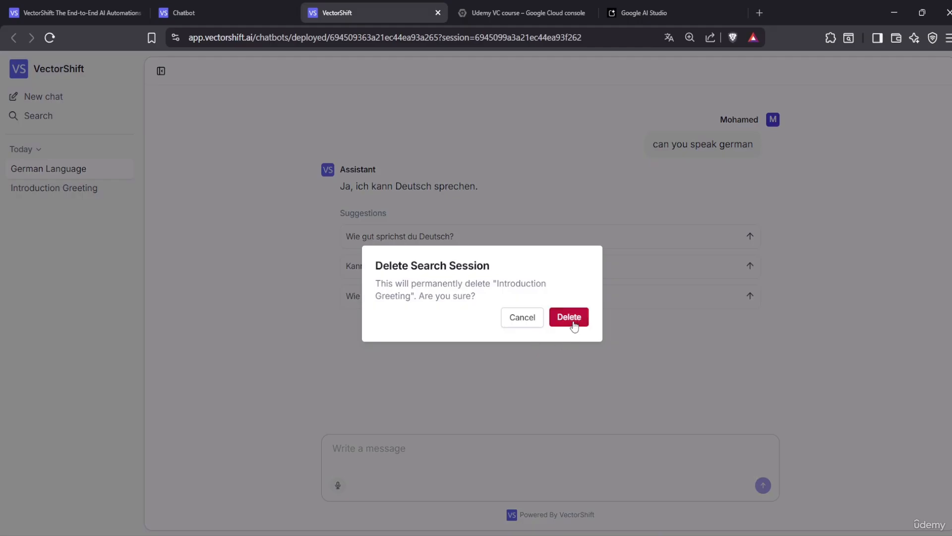
{"action": "left_click", "coordinate": [568, 318]}
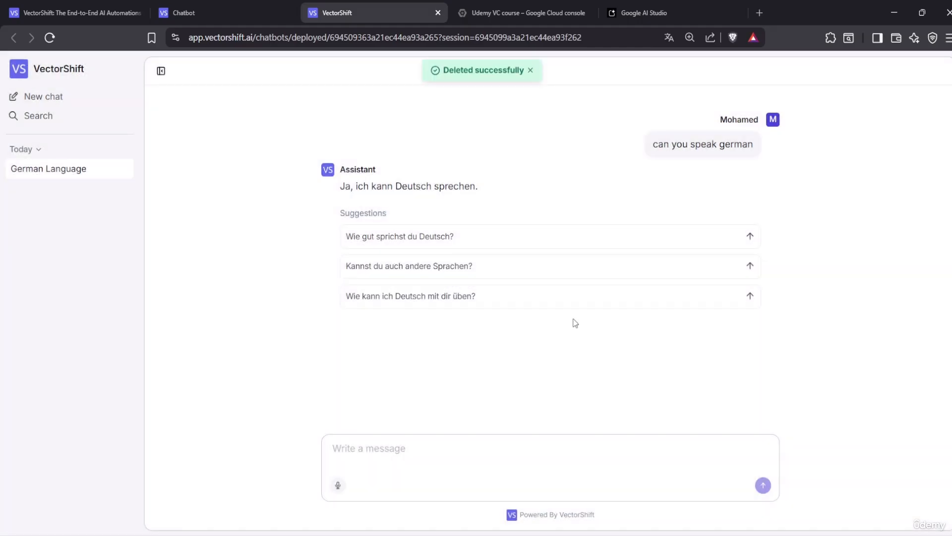
{"action": "left_click", "coordinate": [530, 76]}
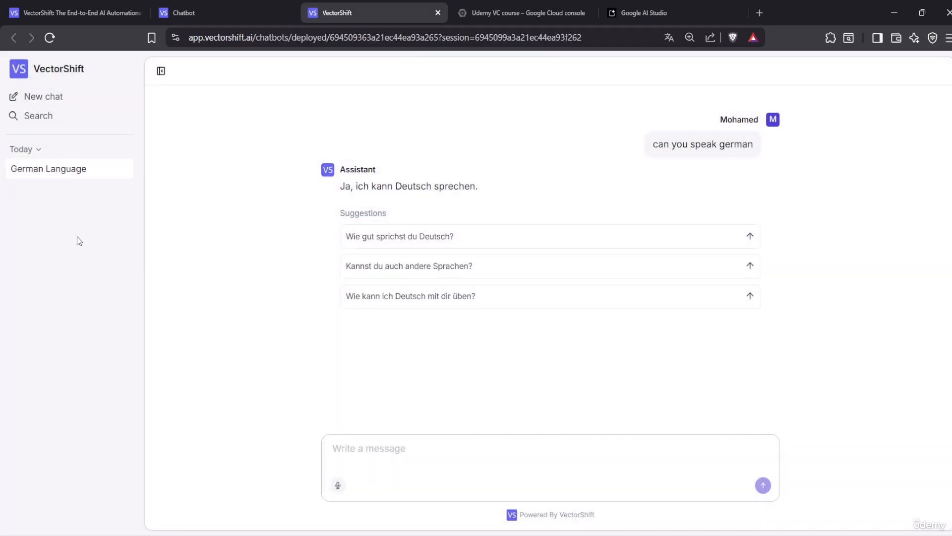
{"action": "left_click", "coordinate": [285, 7]}
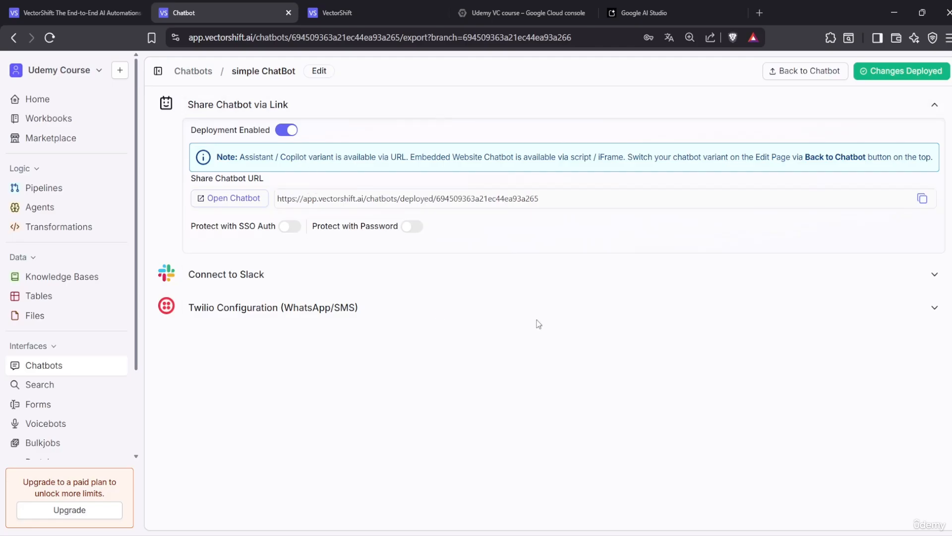
Go from the chatbot share settings to Pipelines and open the Simple Chatbot pipeline
{"action": "key", "text": "ctrl+Tab"}
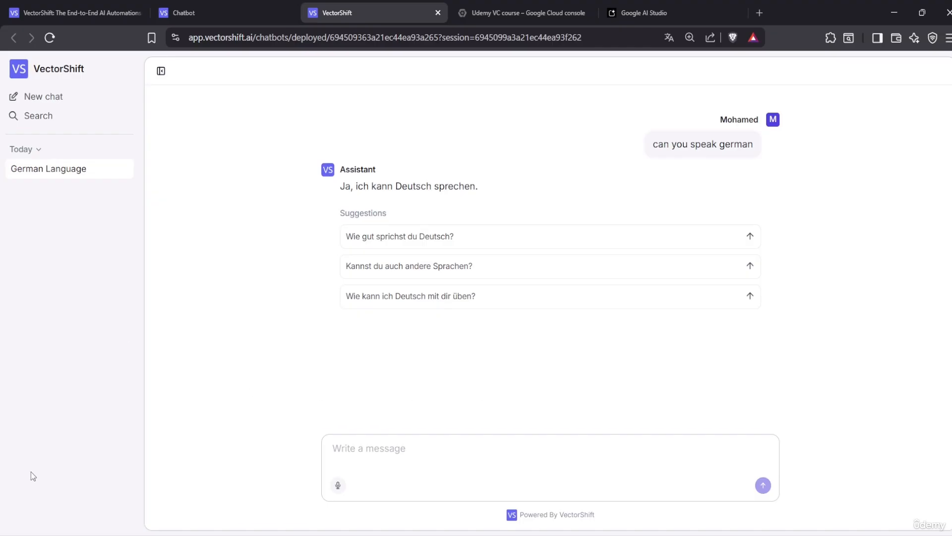
{"action": "left_click", "coordinate": [240, 7]}
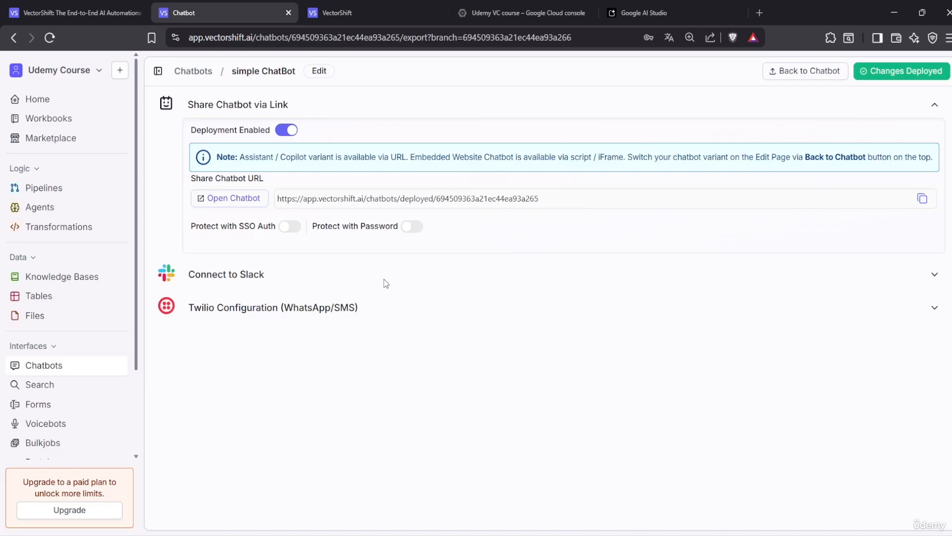
{"action": "left_click", "coordinate": [68, 193]}
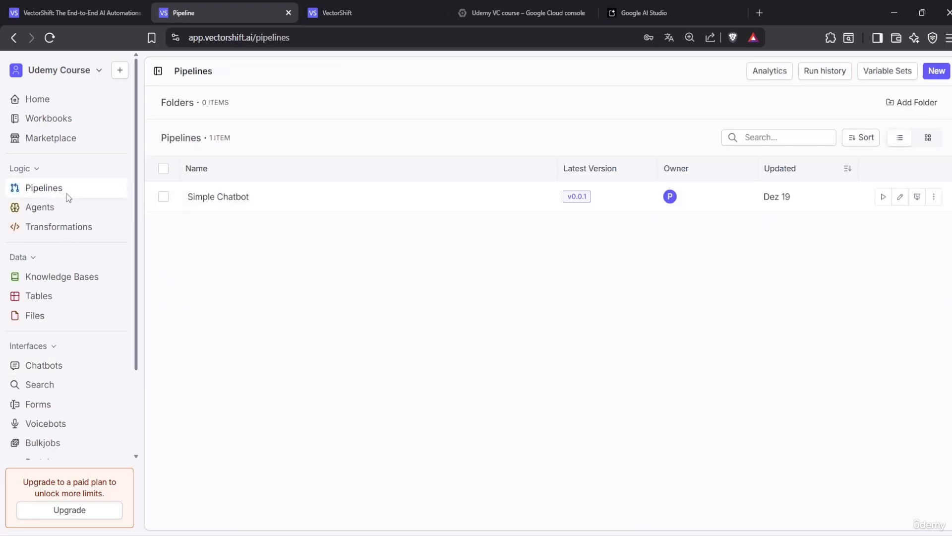
{"action": "left_click", "coordinate": [219, 205]}
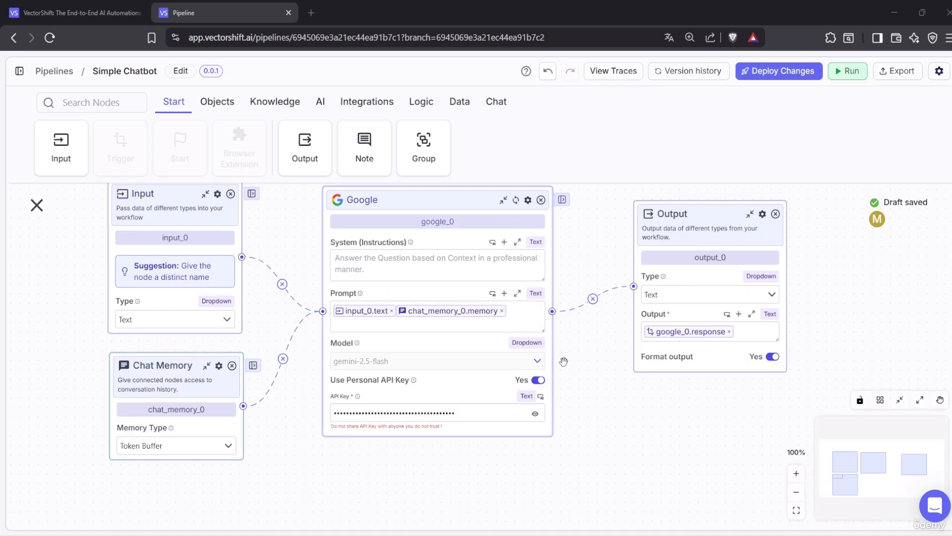
Collapse the node palette and expand the workspace navigation beside the Simple Chatbot canvas
{"action": "scroll", "coordinate": [596, 415], "scroll_direction": "up", "scroll_amount": 2}
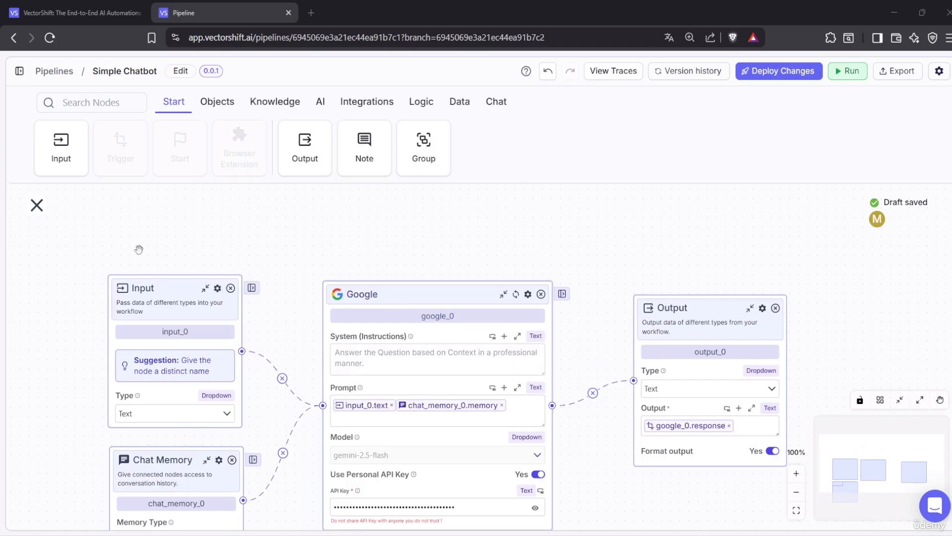
{"action": "scroll", "coordinate": [99, 199], "scroll_direction": "down", "scroll_amount": 1}
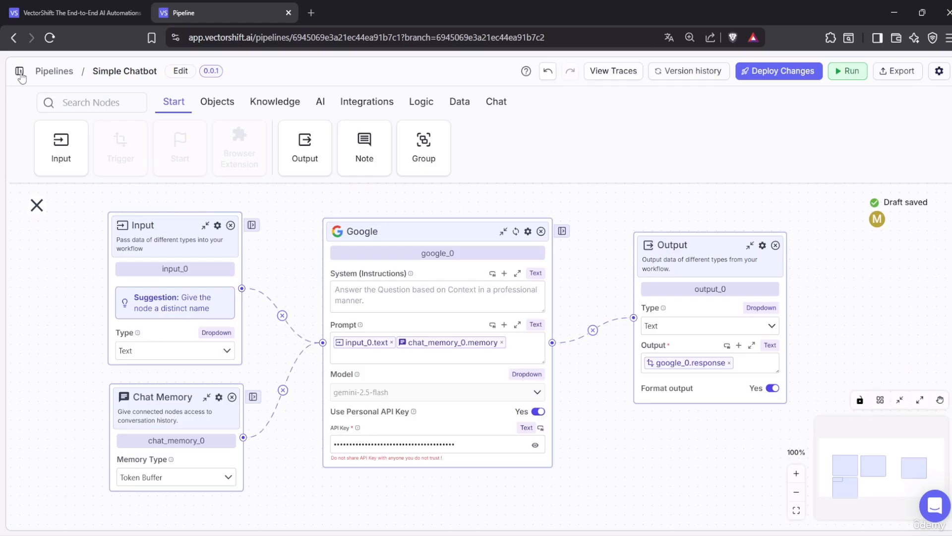
{"action": "left_click", "coordinate": [37, 205]}
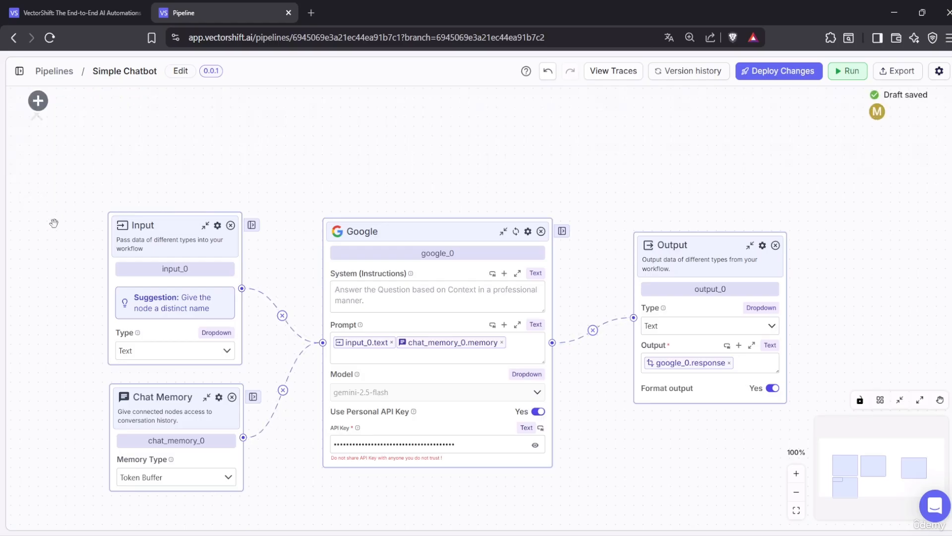
{"action": "left_click", "coordinate": [20, 73]}
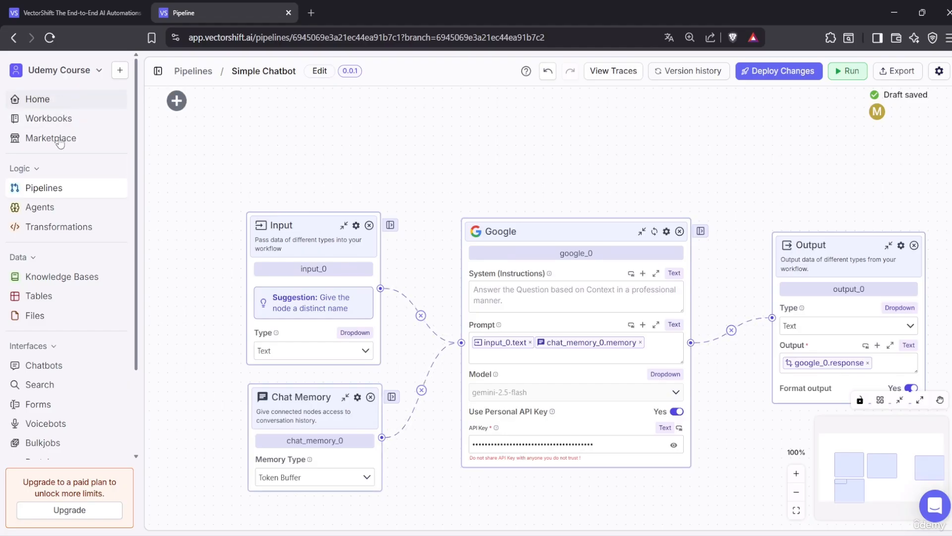
Go to the Knowledge Bases page from the sidebar
{"action": "left_click", "coordinate": [34, 279]}
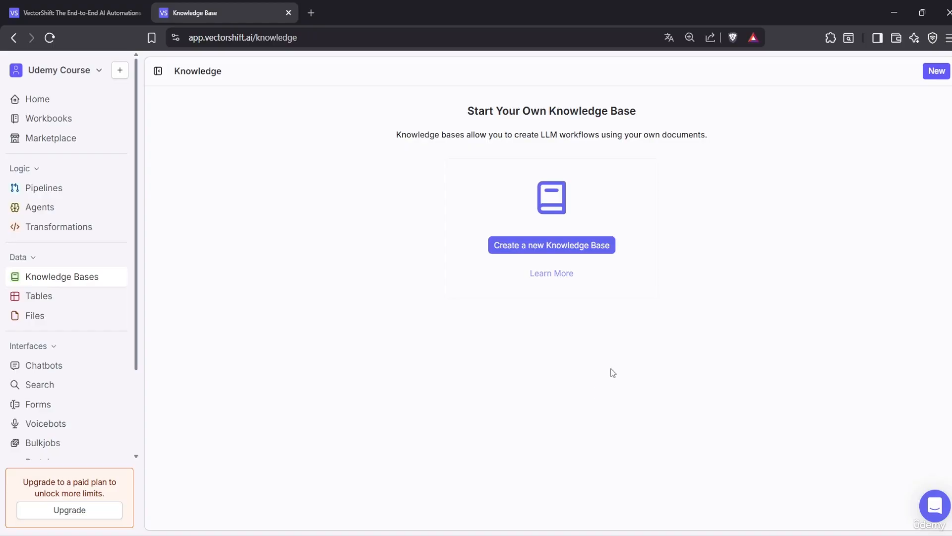
Open the New Knowledge Base dialog, close it without creating one, then open a blank browser tab
{"action": "left_click", "coordinate": [557, 248]}
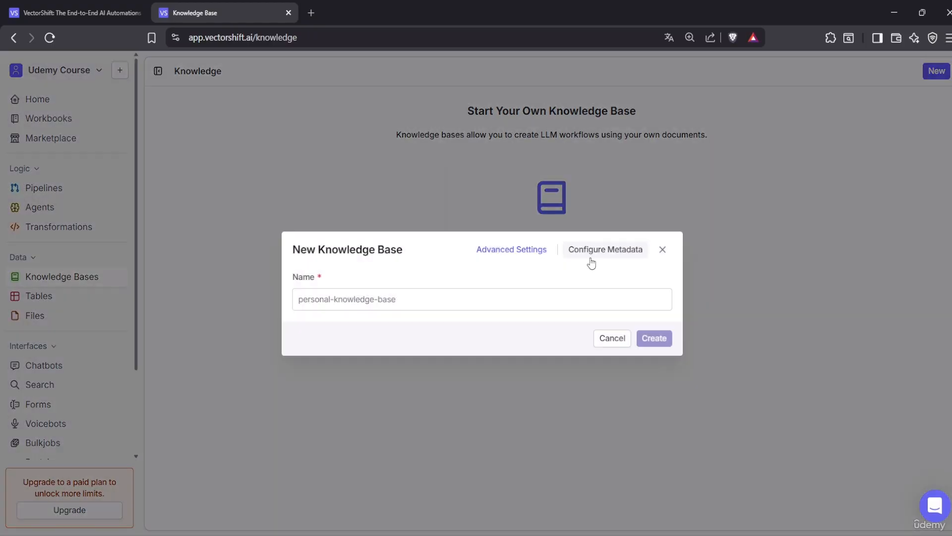
{"action": "left_click", "coordinate": [499, 301]}
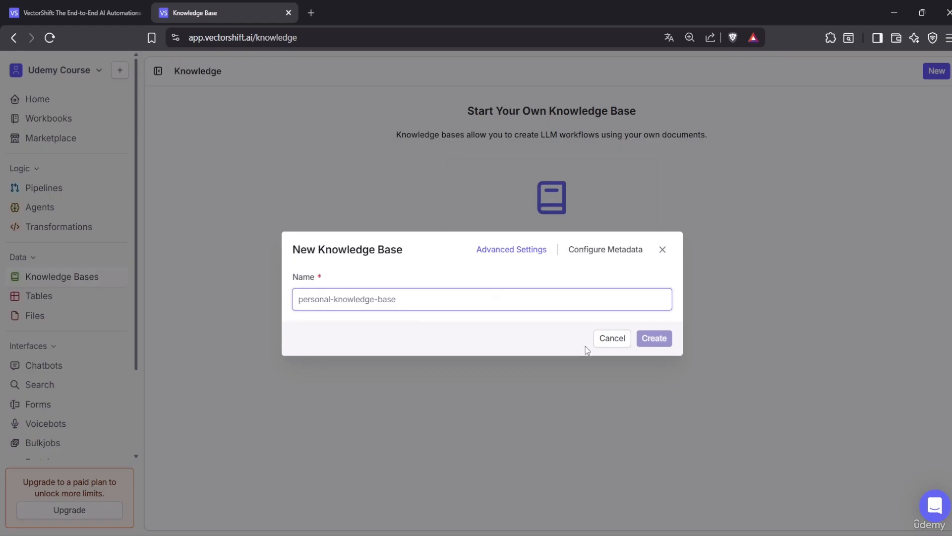
{"action": "left_click", "coordinate": [567, 402]}
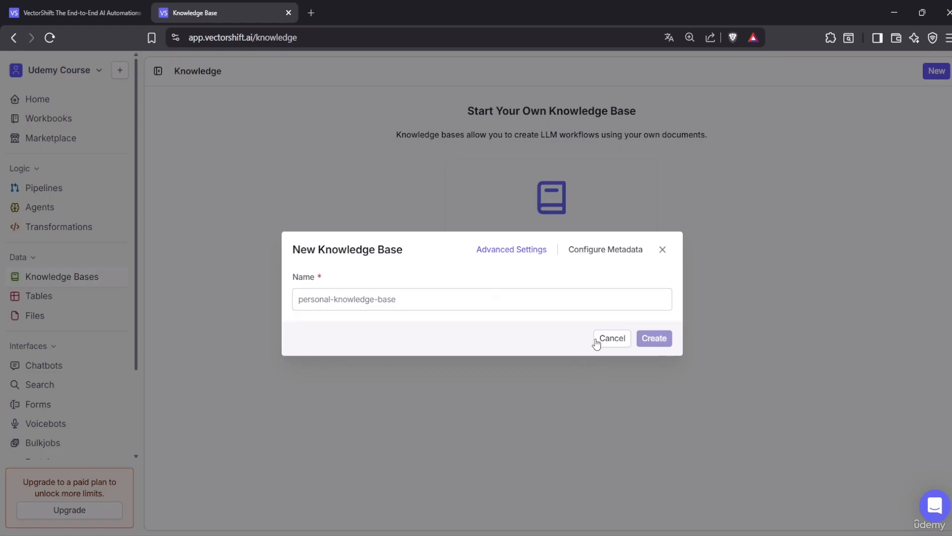
{"action": "left_click", "coordinate": [663, 250]}
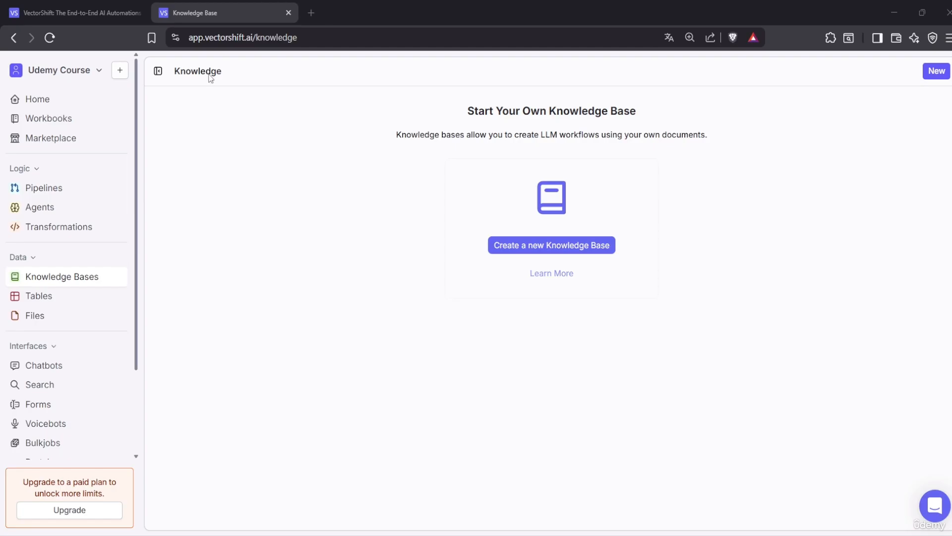
{"action": "left_click", "coordinate": [311, 13]}
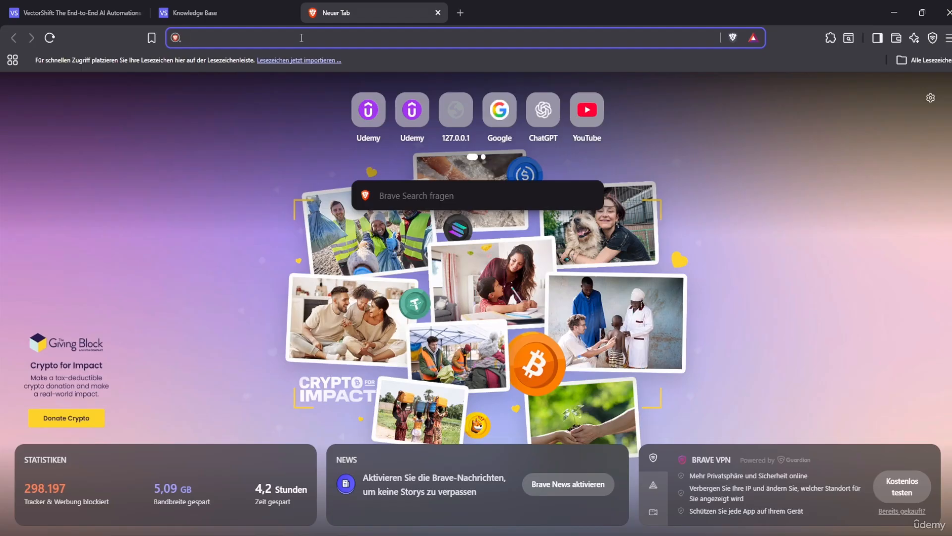
Open chatgpt.com from the address-bar suggestion and detach its tab into a separate window
{"action": "type", "text": "chat"}
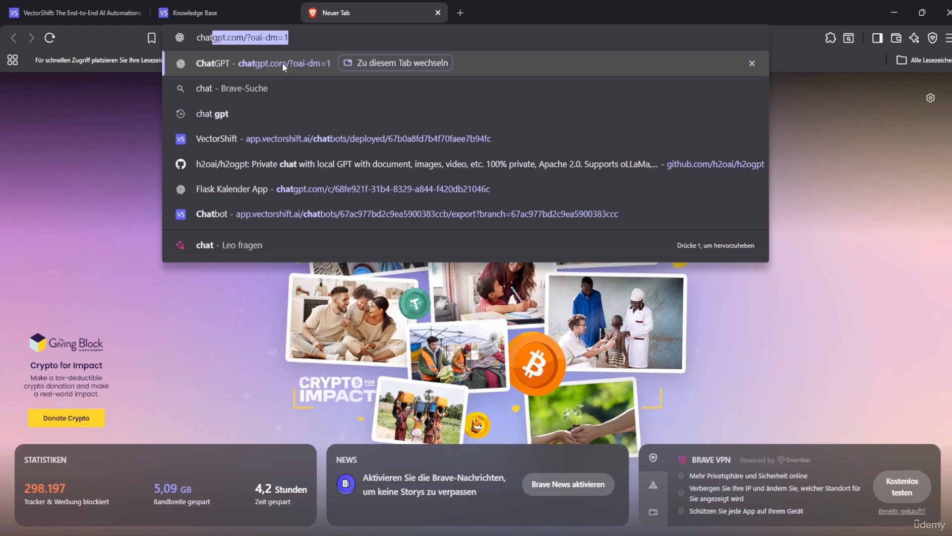
{"action": "left_click", "coordinate": [282, 62]}
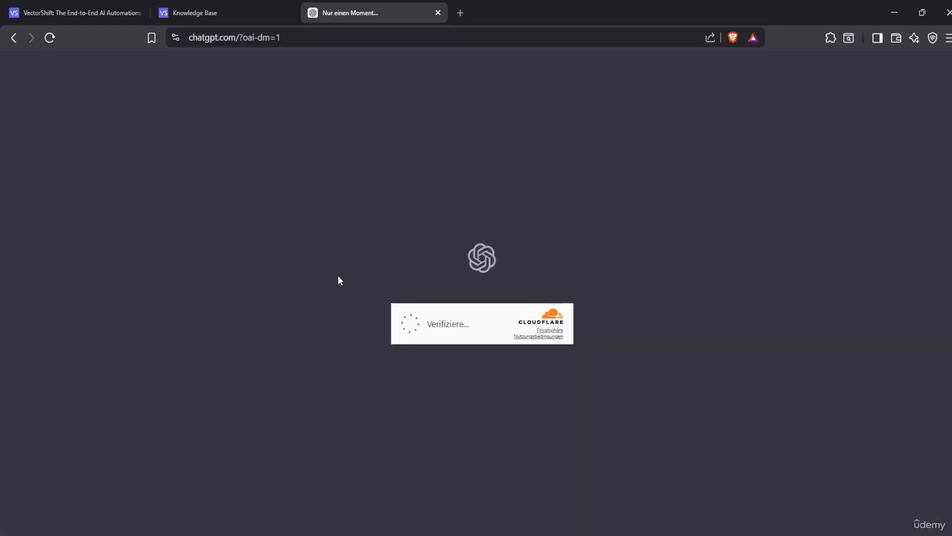
{"action": "left_click_drag", "start_coordinate": [393, 6], "coordinate": [0, 159]}
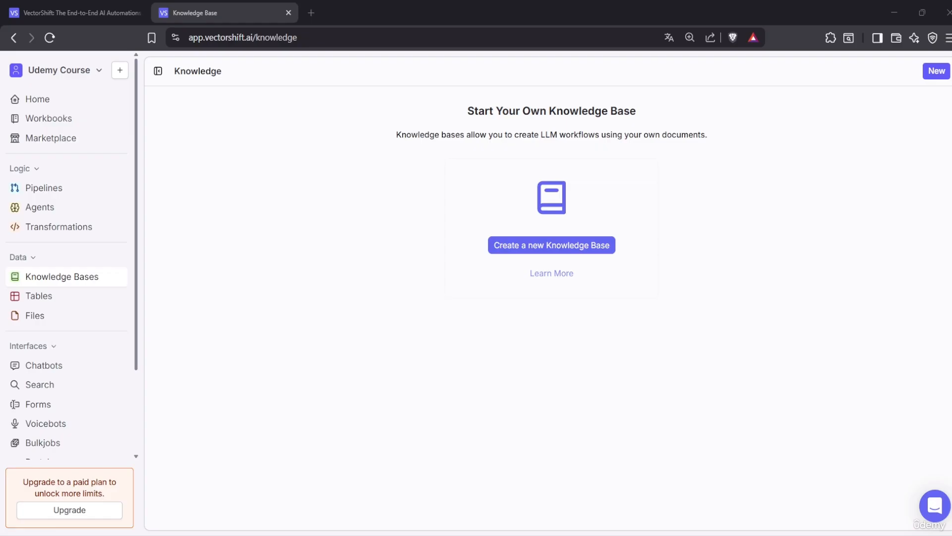
Merge the ChatGPT window back beside the Knowledge Base tab and focus its prompt box
{"action": "left_click_drag", "start_coordinate": [144, 193], "coordinate": [402, 21]}
{"action": "left_click", "coordinate": [415, 270]}
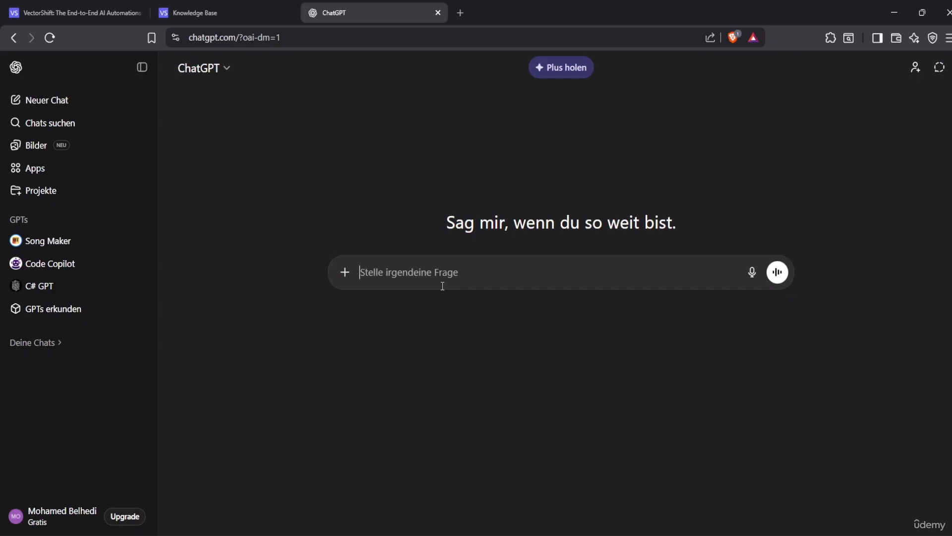
Begin the ChatGPT prompt by introducing yourself as a doctor
{"action": "type", "text": "Hi"}
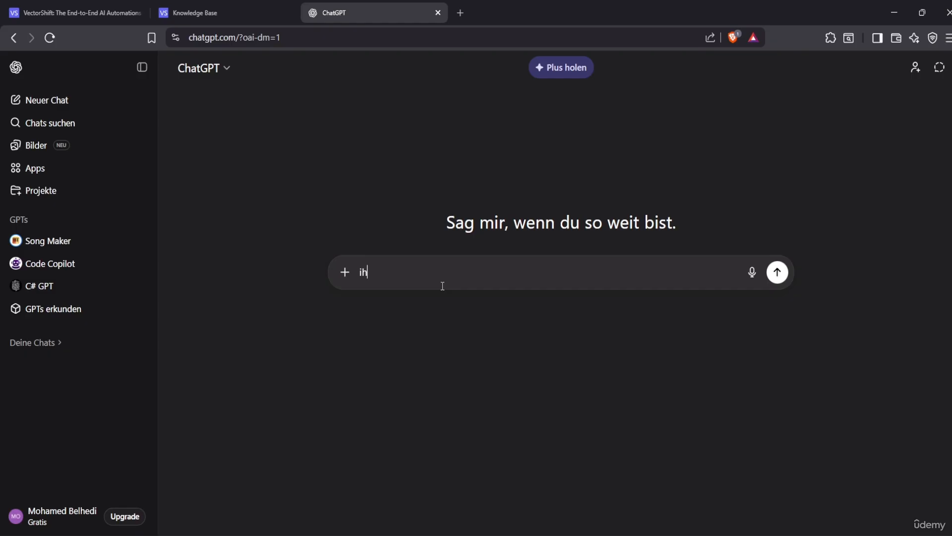
{"action": "key", "text": "BackSpace"}
{"action": "key", "text": "BackSpace"}
{"action": "type", "text": "i hab"}
{"action": "key", "text": "BackSpace"}
{"action": "type", "text": "ve a"}
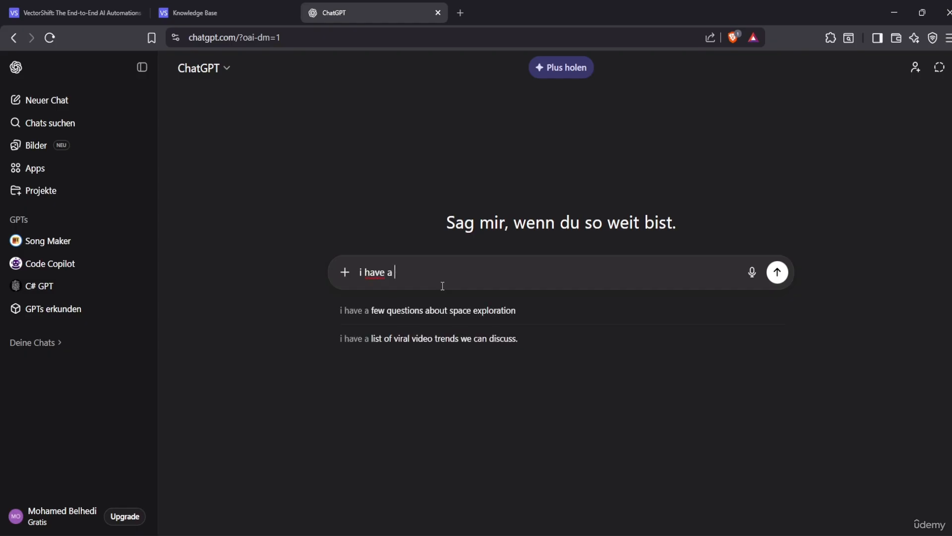
{"action": "type", "text": " Pra"}
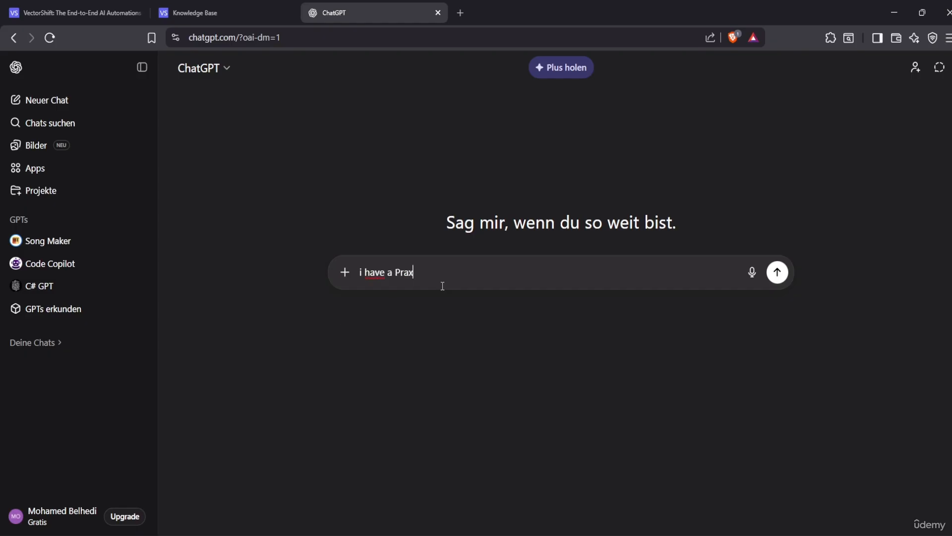
{"action": "type", "text": "x"}
{"action": "key", "text": "BackSpace"}
{"action": "key", "text": "BackSpace"}
{"action": "key", "text": "BackSpace"}
{"action": "key", "text": "BackSpace"}
{"action": "key", "text": "BackSpace"}
{"action": "key", "text": "BackSpace"}
{"action": "key", "text": "BackSpace"}
{"action": "key", "text": "BackSpace"}
{"action": "key", "text": "BackSpace"}
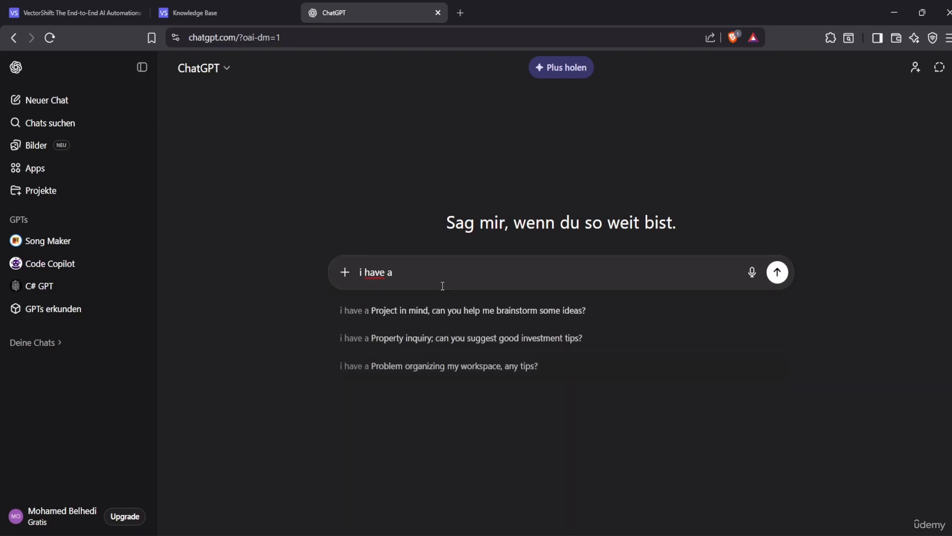
{"action": "key", "text": "BackSpace"}
{"action": "key", "text": "BackSpace"}
{"action": "key", "text": "BackSpace"}
{"action": "type", "text": ","}
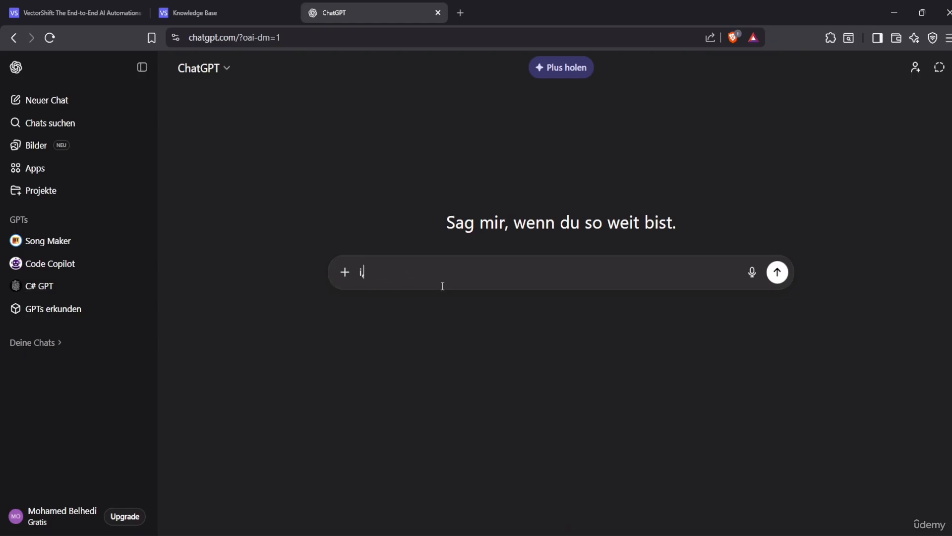
{"action": "type", "text": "m a doctor and  my par"}
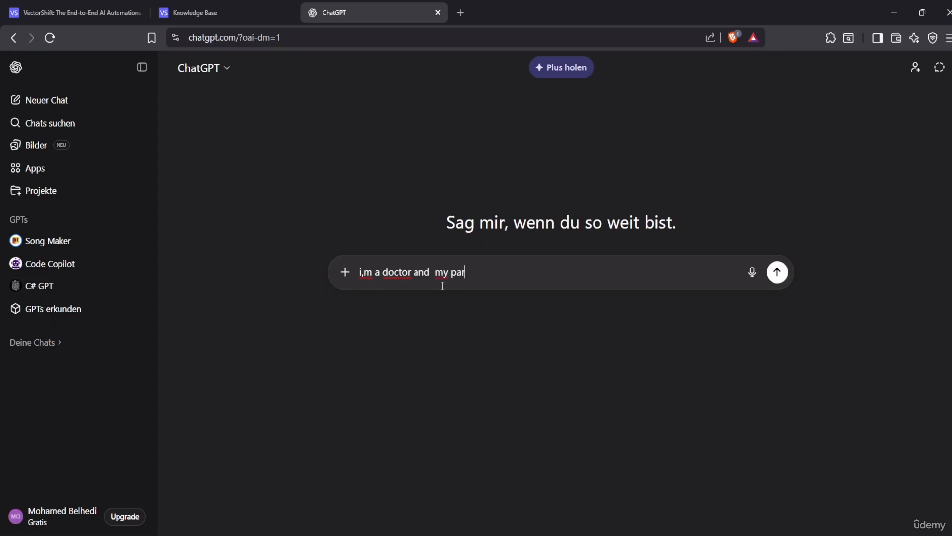
Add that the practice runs well, but your often-sick nurse needs help
{"action": "type", "text": "tice is running so "}
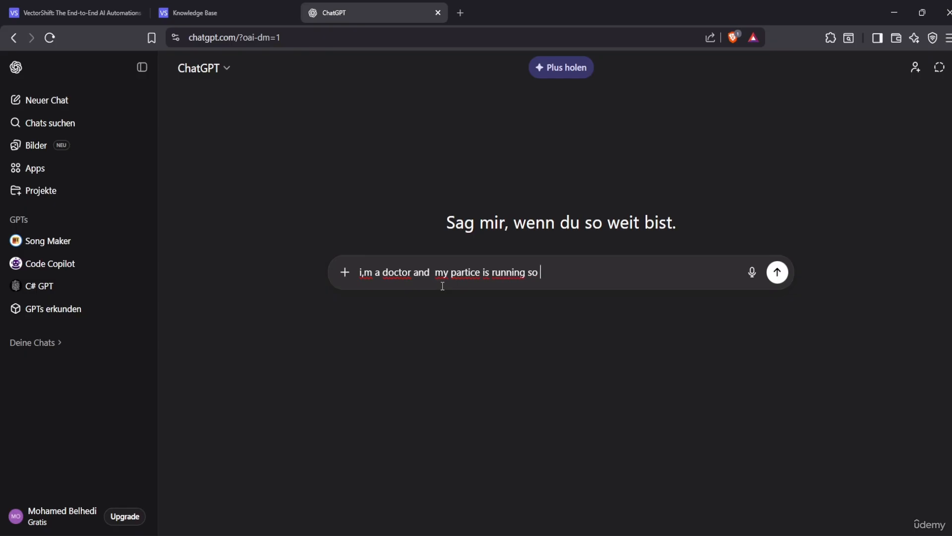
{"action": "type", "text": "far and good but the b"}
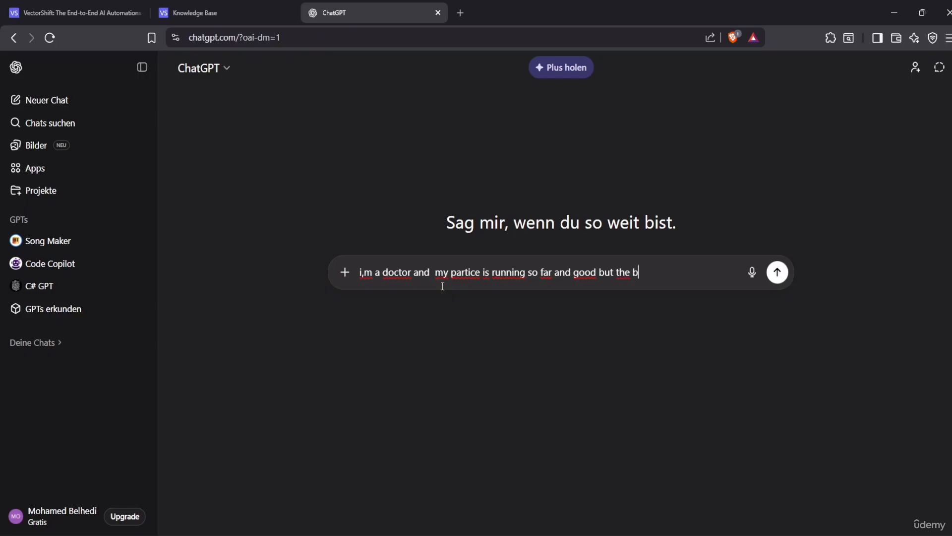
{"action": "key", "text": "BackSpace"}
{"action": "type", "text": "pric"}
{"action": "key", "text": "BackSpace"}
{"action": "key", "text": "BackSpace"}
{"action": "key", "text": "BackSpace"}
{"action": "type", "text": "oint"}
{"action": "key", "text": "BackSpace"}
{"action": "key", "text": "BackSpace"}
{"action": "key", "text": "BackSpace"}
{"action": "type", "text": "it"}
{"action": "key", "text": "BackSpace"}
{"action": "type", "text": "nt is that my nurse "}
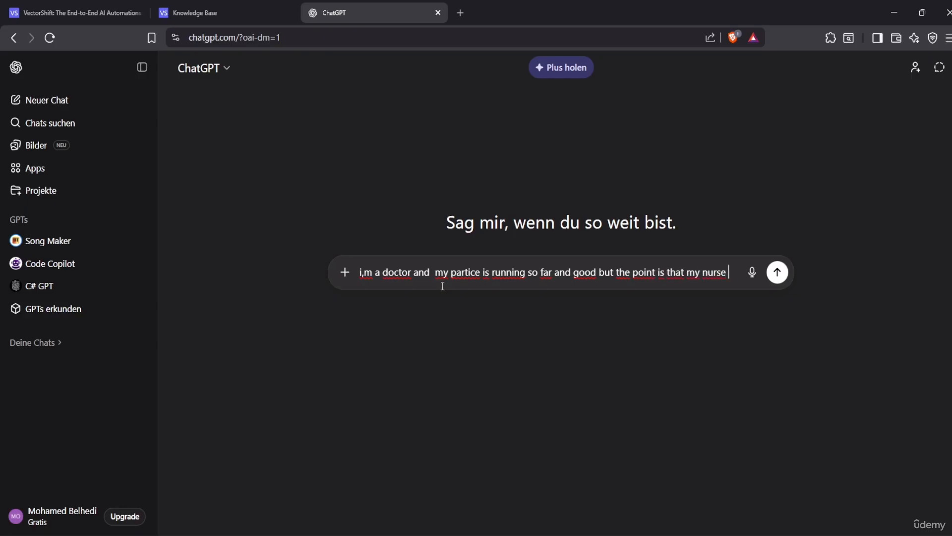
{"action": "type", "text": "who hel"}
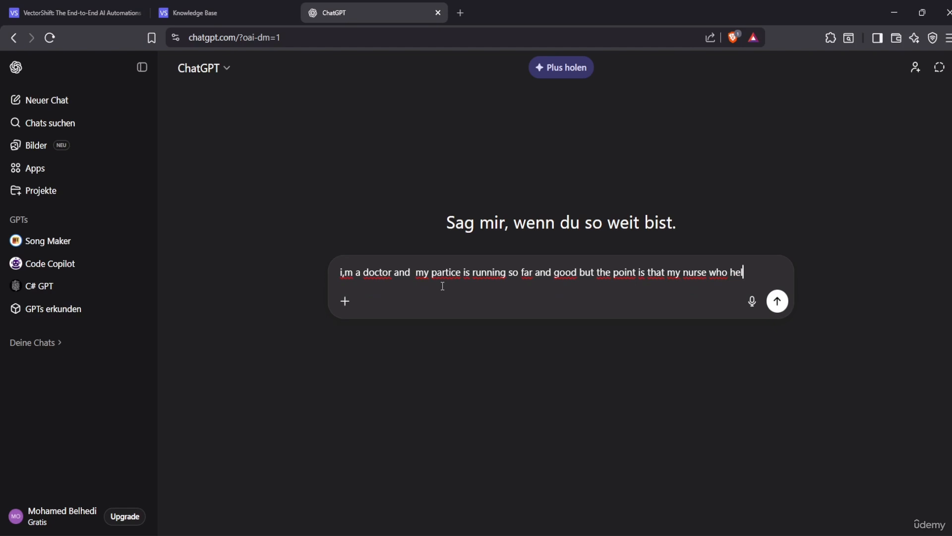
{"action": "type", "text": "p mee out all the "}
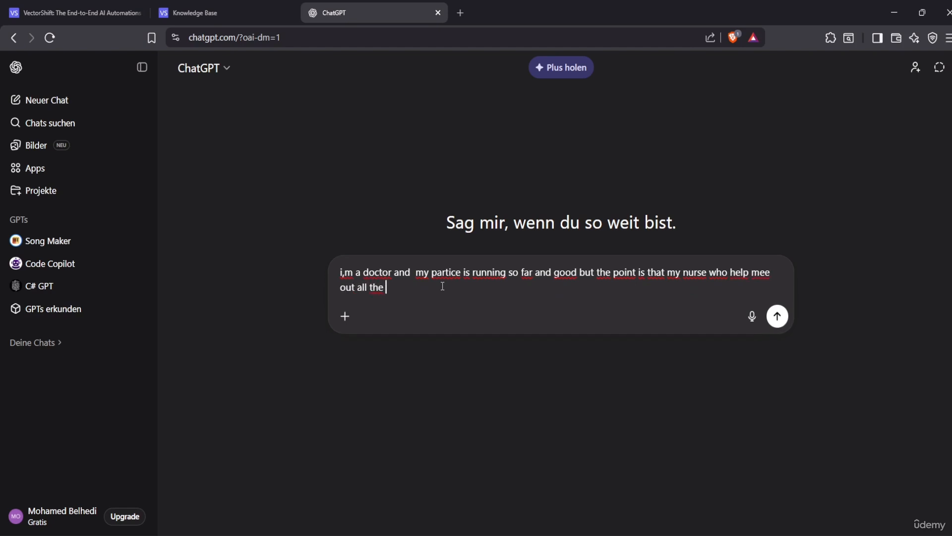
{"action": "type", "text": "time getting sick often and i "}
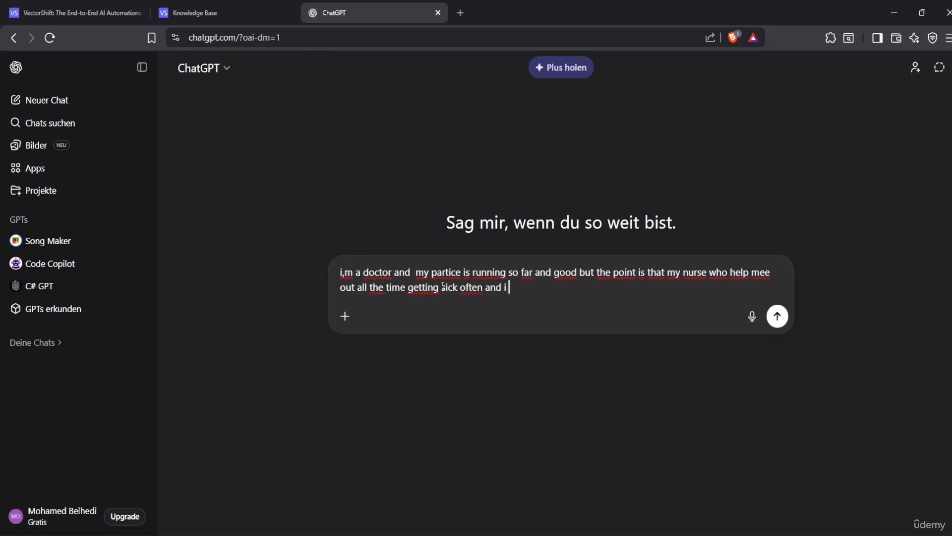
{"action": "type", "text": "want to help her out"}
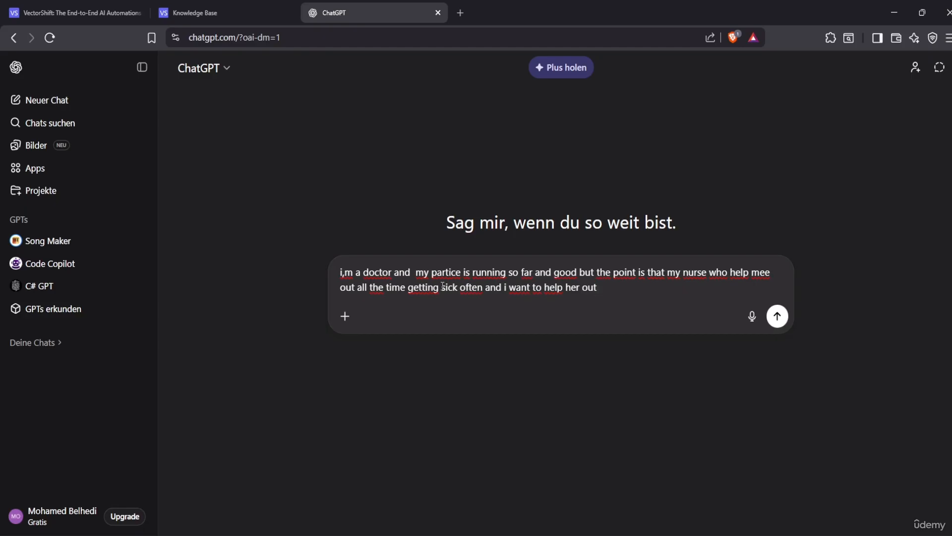
Add the practice's street location in Washington DC to the prompt
{"action": "type", "text": ","}
{"action": "type", "text": "so my pratice"}
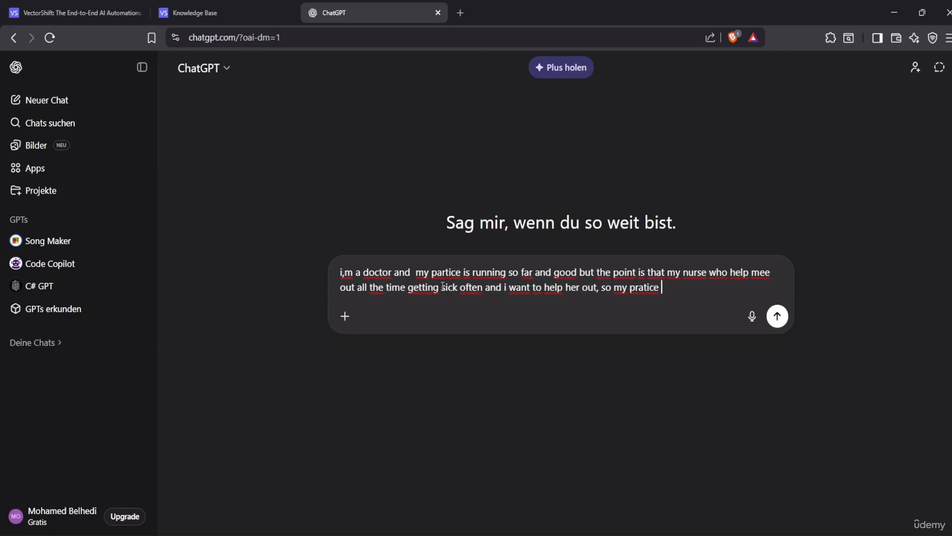
{"action": "type", "text": "is in washington "}
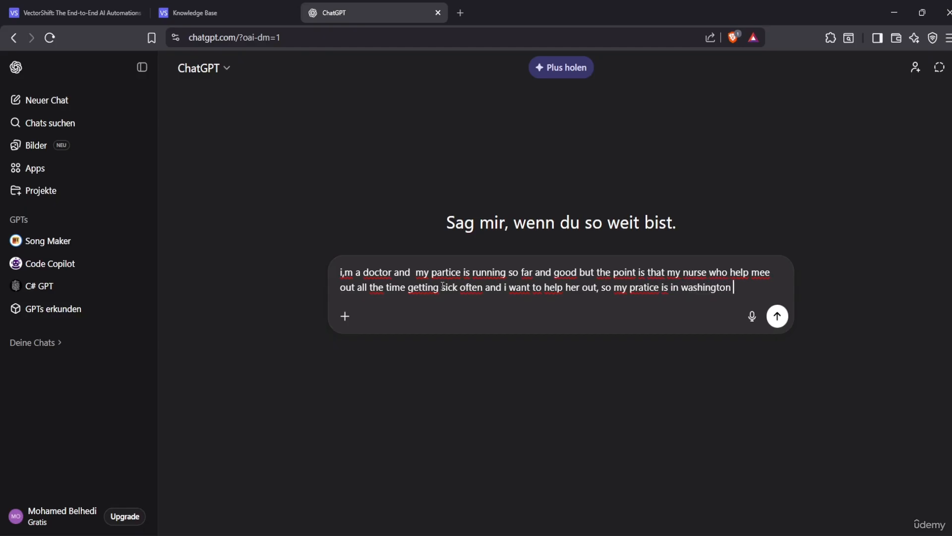
{"action": "type", "text": "dc in White hose"}
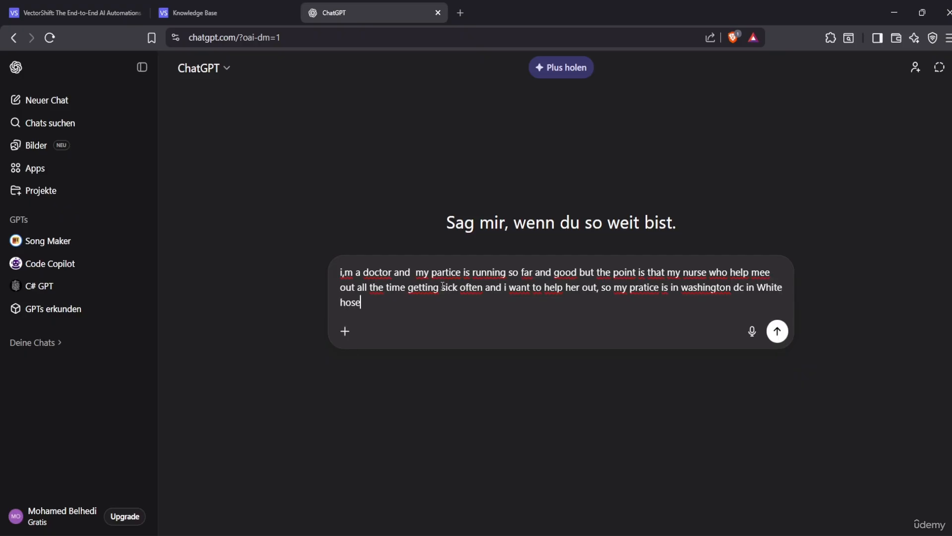
{"action": "key", "text": "BackSpace"}
{"action": "key", "text": "BackSpace"}
{"action": "type", "text": "use street 123"}
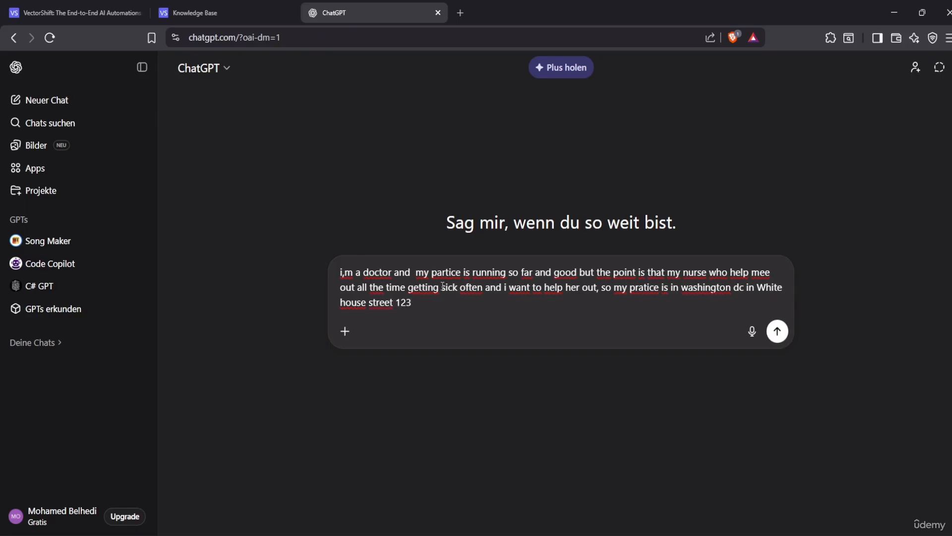
{"action": "type", "text": " WA my opp"}
Add opening hours Monday–Friday 8–12 am and 2–5 pm, closed weekends, then a new paragraph
{"action": "key", "text": "BackSpace"}
{"action": "type", "text": "ening time "}
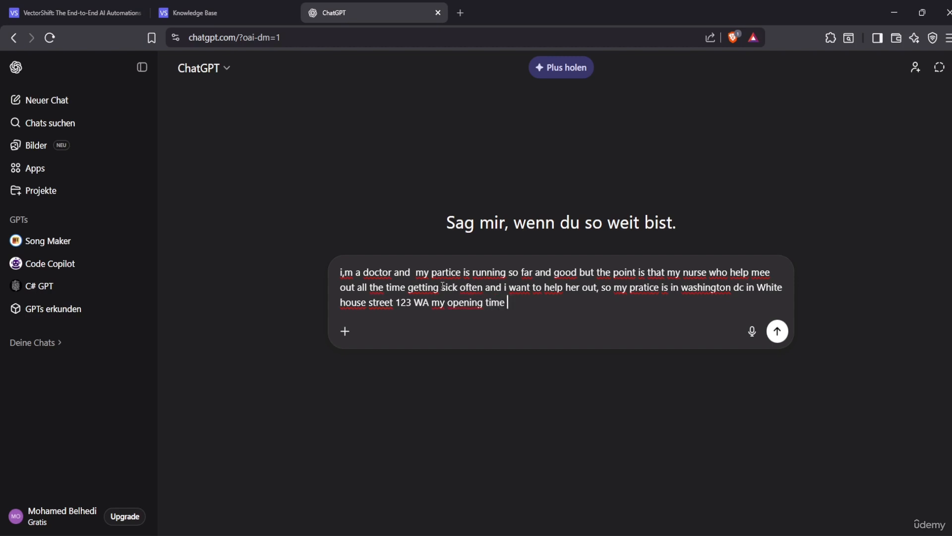
{"action": "type", "text": "is from MO-"}
{"action": "type", "text": " - "}
{"action": "type", "text": "Friday fr"}
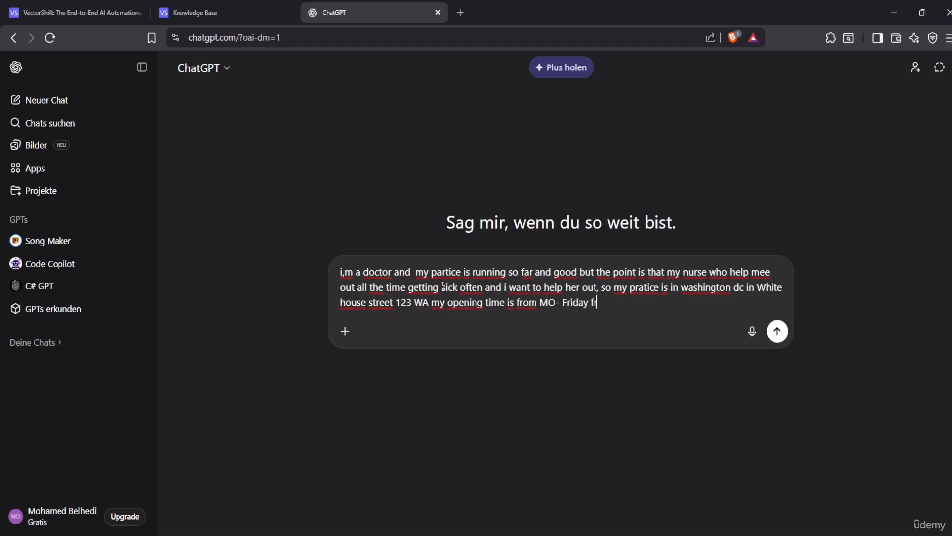
{"action": "type", "text": "om "}
{"action": "type", "text": "8"}
{"action": "key", "text": "BackSpace"}
{"action": "type", "text": "8 am to 12 a"}
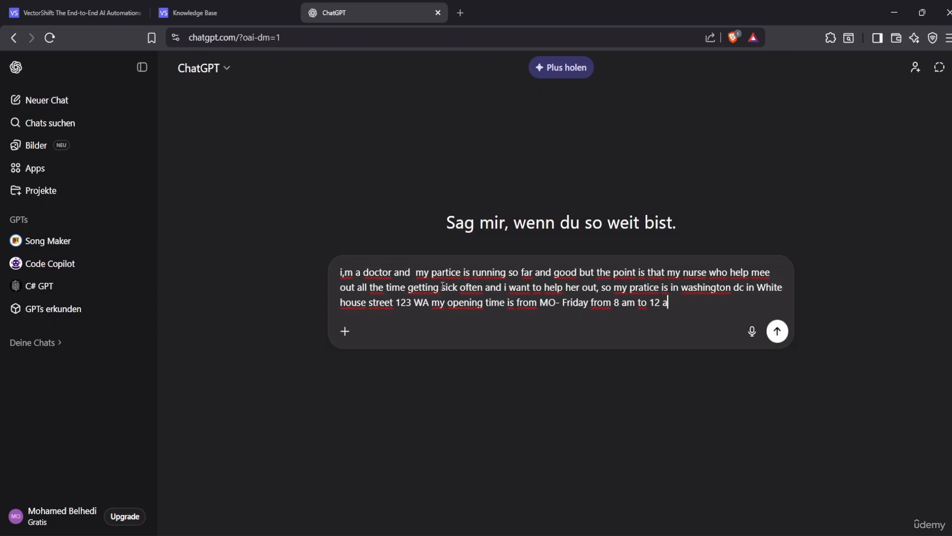
{"action": "type", "text": "m and from 2 pm "}
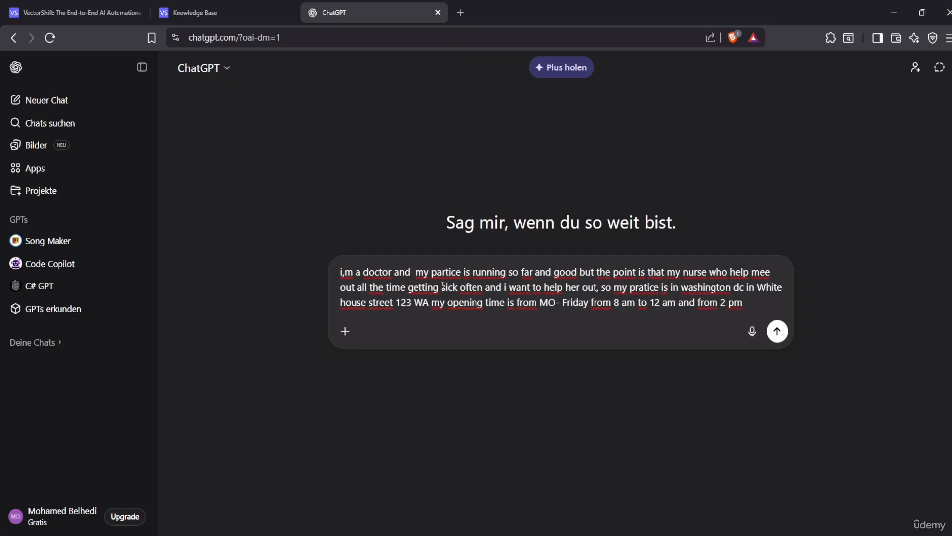
{"action": "type", "text": "to 7"}
{"action": "key", "text": "BackSpace"}
{"action": "type", "text": "5 pm sat"}
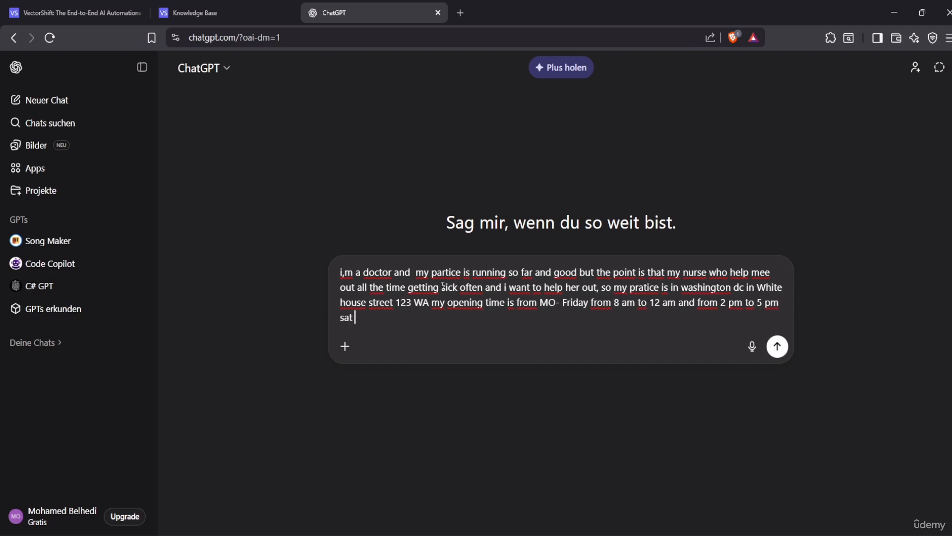
{"action": "type", "text": " and sun we are cloese"}
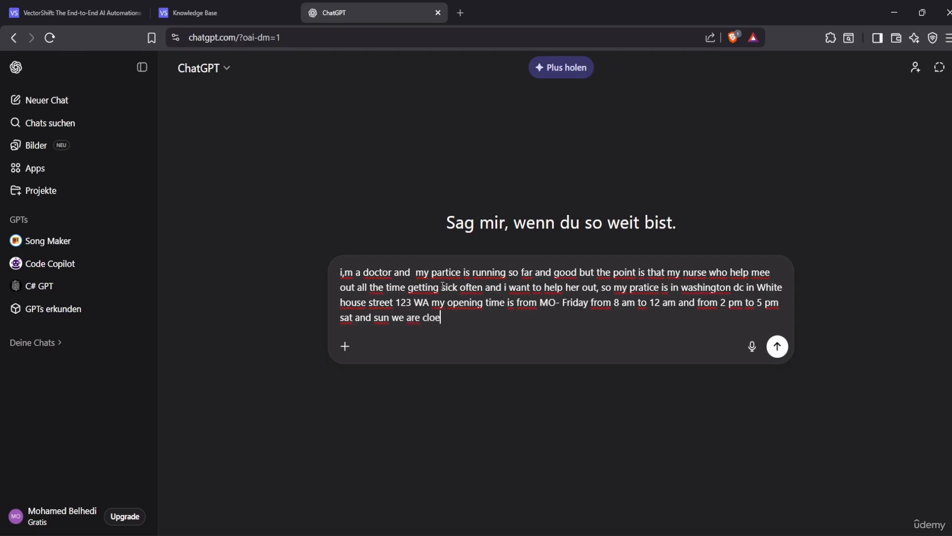
{"action": "key", "text": "BackSpace"}
{"action": "key", "text": "BackSpace"}
{"action": "key", "text": "BackSpace"}
{"action": "type", "text": "se. so"}
{"action": "key", "text": "BackSpace"}
{"action": "key", "text": "shift+Return"}
{"action": "key", "text": "shift+Return"}
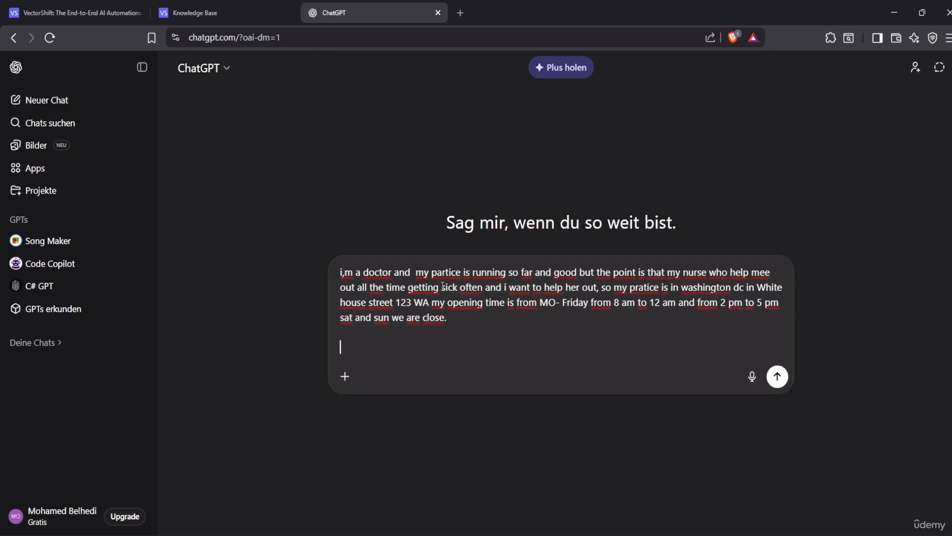
Ask for a chatbot database that answers patients' questions and lets them book appointments by phone number
{"action": "type", "text": "can you create a Data"}
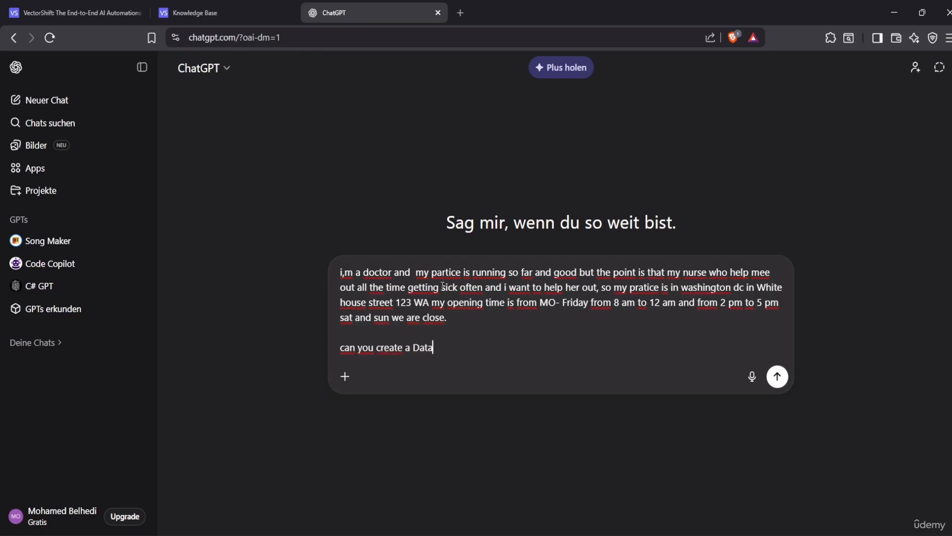
{"action": "type", "text": "base, for my Chatbot "}
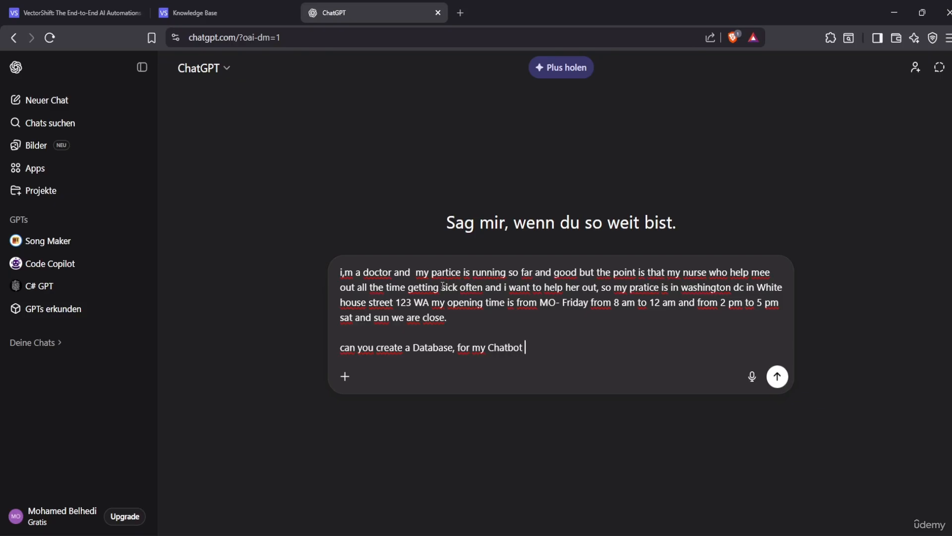
{"action": "type", "text": " which helps pat"}
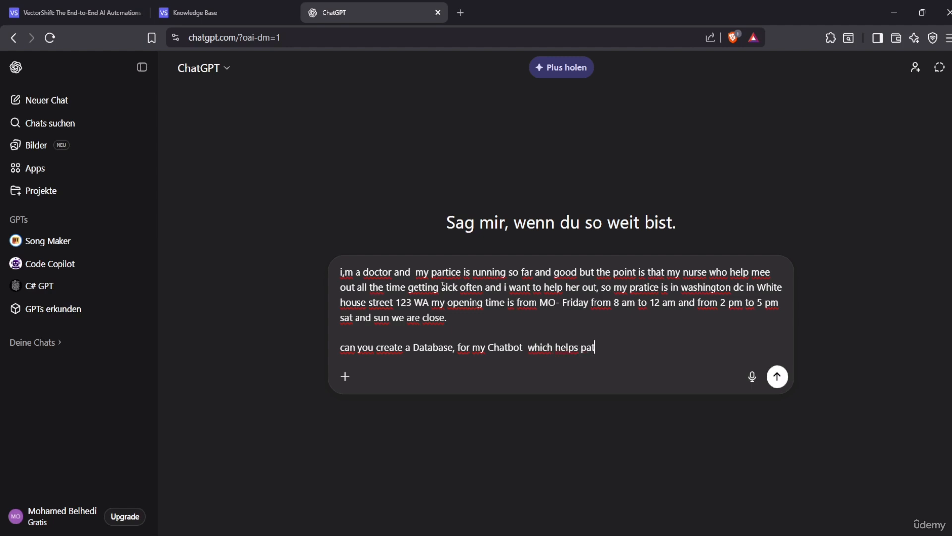
{"action": "type", "text": "ient out with the"}
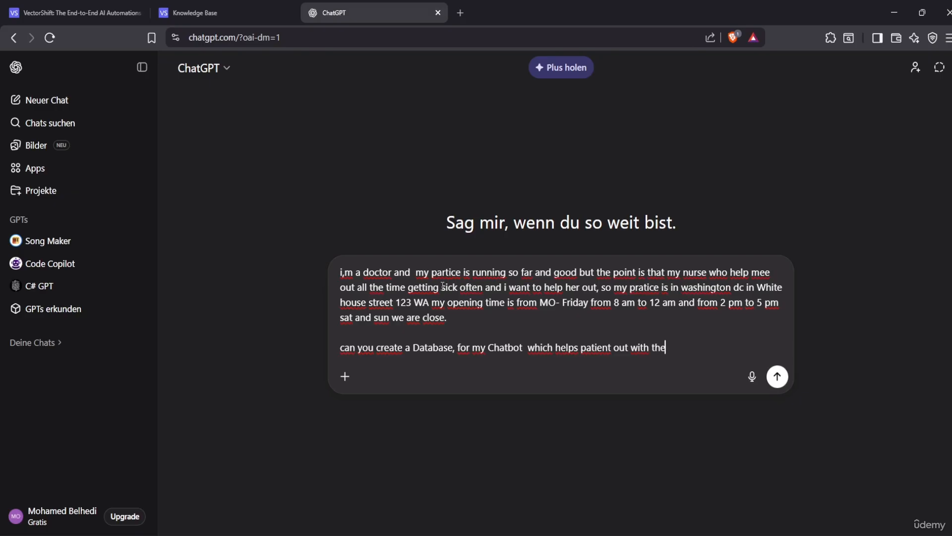
{"action": "type", "text": "re question . so if the"}
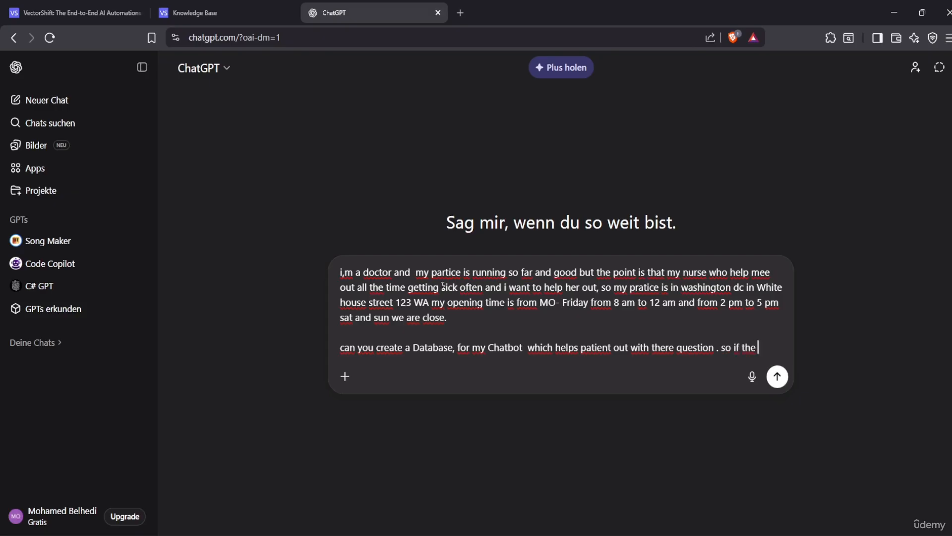
{"action": "type", "text": "y have "}
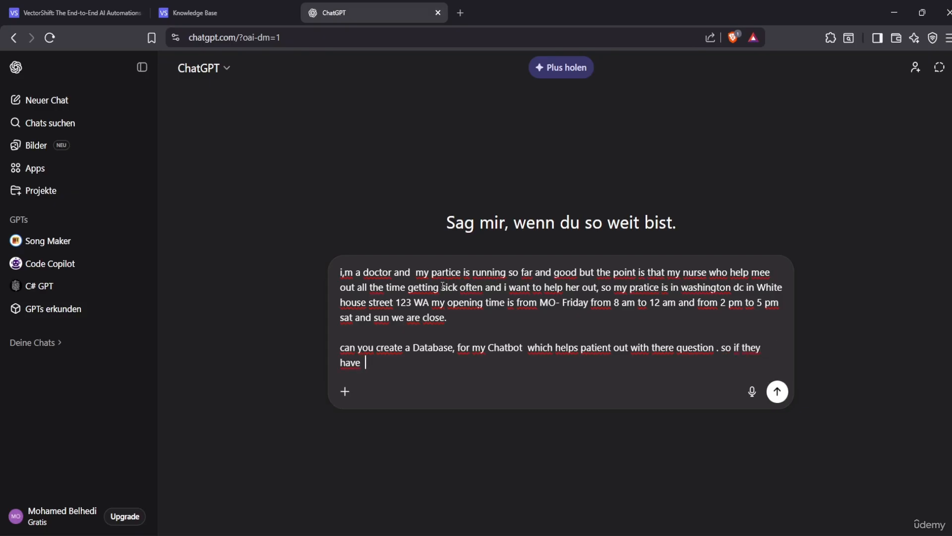
{"action": "type", "text": " any medical issues "}
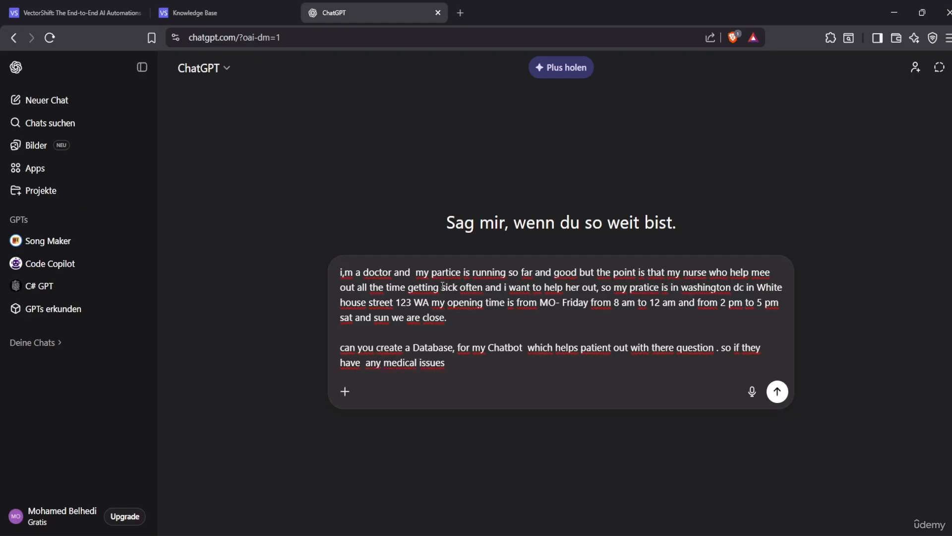
{"action": "type", "text": "which are"}
{"action": "key", "text": "BackSpace"}
{"action": "type", "text": "nt"}
{"action": "type", "text": "´t dag"}
{"action": "type", "text": "errous"}
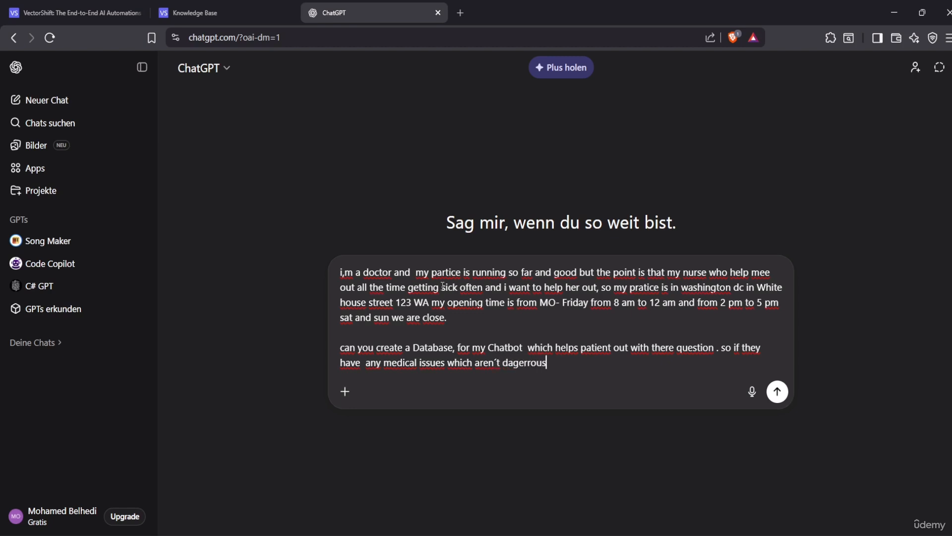
{"action": "type", "text": " they can boook"}
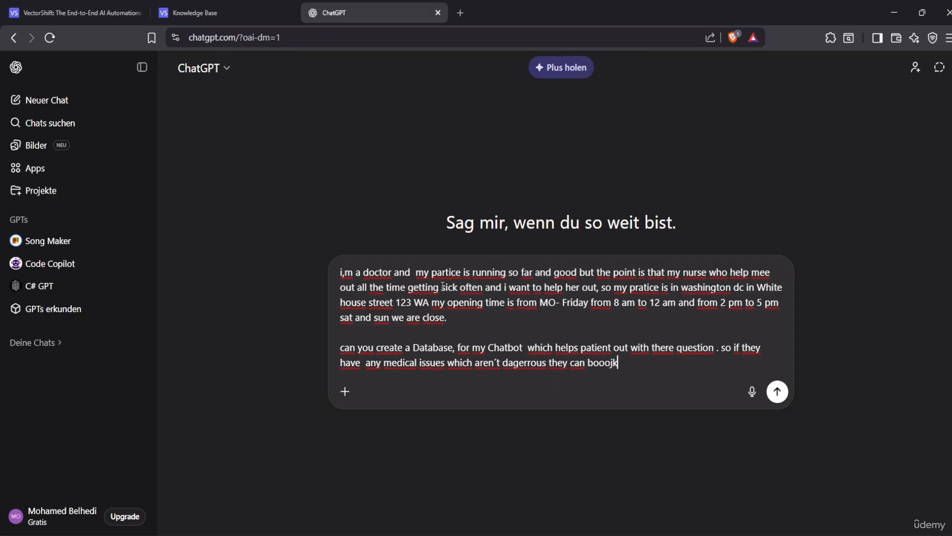
{"action": "key", "text": "BackSpace"}
{"action": "key", "text": "BackSpace"}
{"action": "key", "text": "BackSpace"}
{"action": "type", "text": "ok an apoint me"}
{"action": "key", "text": "BackSpace"}
{"action": "key", "text": "BackSpace"}
{"action": "key", "text": "BackSpace"}
{"action": "type", "text": "emt"}
{"action": "key", "text": "BackSpace"}
{"action": "key", "text": "BackSpace"}
{"action": "key", "text": "BackSpace"}
{"action": "type", "text": "ment"}
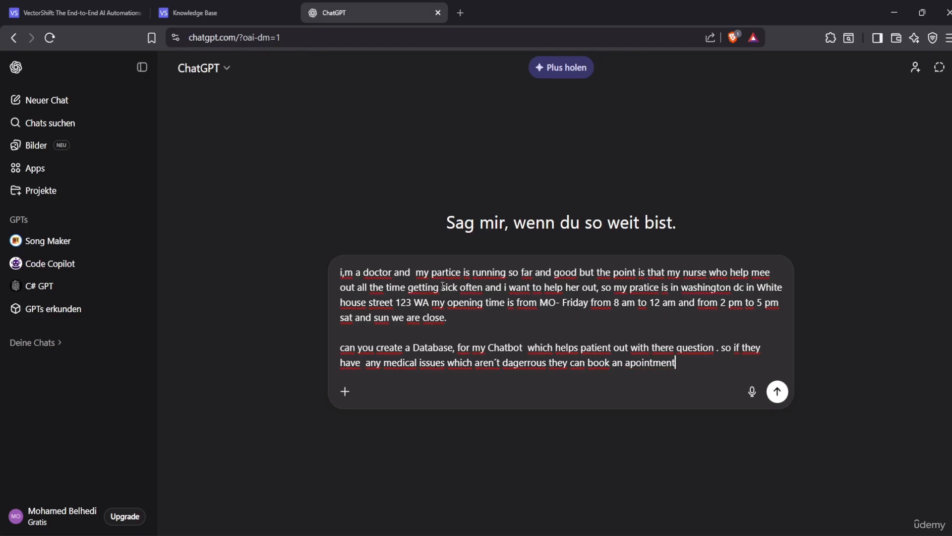
{"action": "type", "text": " under the number"}
{"action": "key", "text": "BackSpace"}
{"action": "key", "text": "BackSpace"}
{"action": "key", "text": "BackSpace"}
{"action": "key", "text": "BackSpace"}
{"action": "type", "text": "ber"}
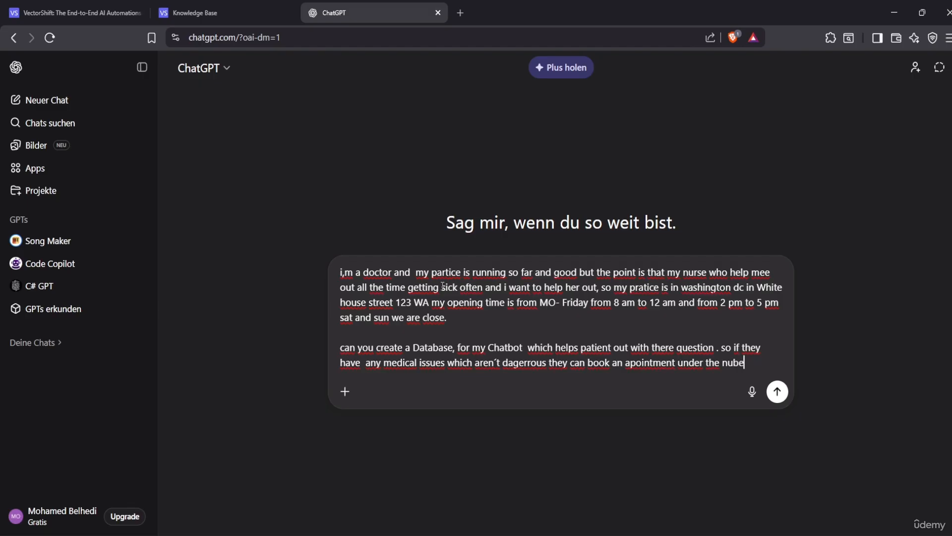
{"action": "key", "text": "BackSpace"}
{"action": "key", "text": "BackSpace"}
{"action": "key", "text": "BackSpace"}
{"action": "type", "text": "me"}
{"action": "key", "text": "BackSpace"}
{"action": "type", "text": "ber 1233445 "}
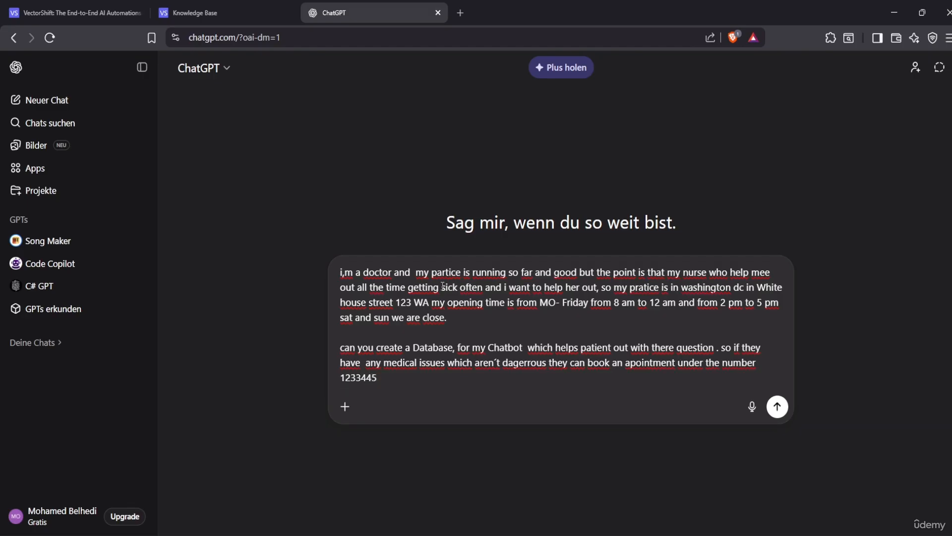
{"action": "type", "text": "testdoc@te"}
Add the booking e-mail address, an AI-use disclaimer, and a rule for context-only answers
{"action": "key", "text": "BackSpace"}
{"action": "key", "text": "BackSpace"}
{"action": "key", "text": "BackSpace"}
{"action": "key", "text": "BackSpace"}
{"action": "key", "text": "BackSpace"}
{"action": "key", "text": "BackSpace"}
{"action": "key", "text": "BackSpace"}
{"action": "key", "text": "BackSpace"}
{"action": "key", "text": "BackSpace"}
{"action": "key", "text": "BackSpace"}
{"action": "type", "text": "or testdoc@test.com "}
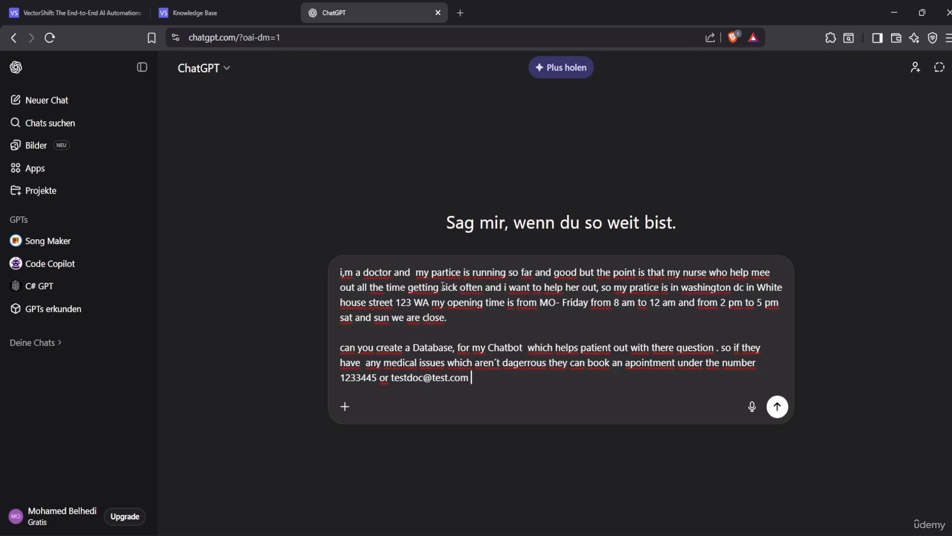
{"action": "type", "text": "the patient have accept "}
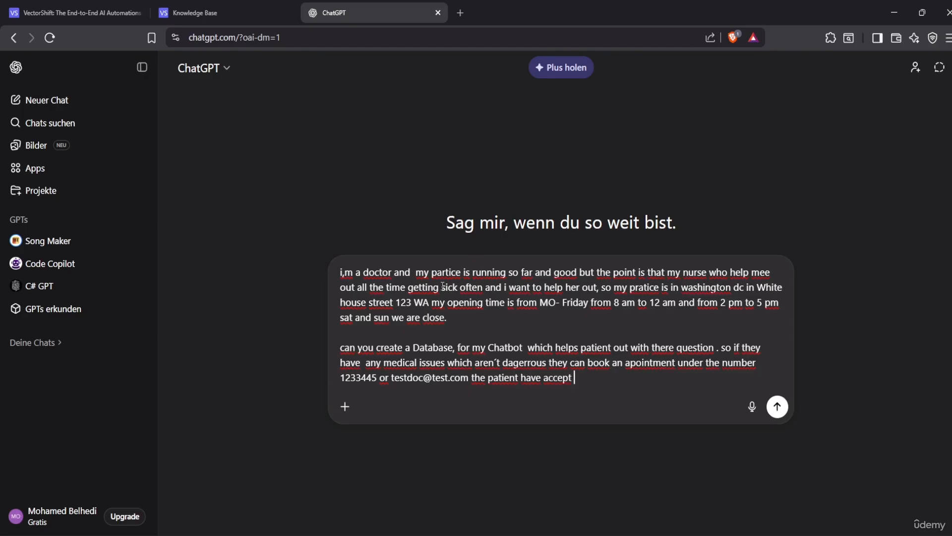
{"action": "type", "text": "the disclaimer tha"}
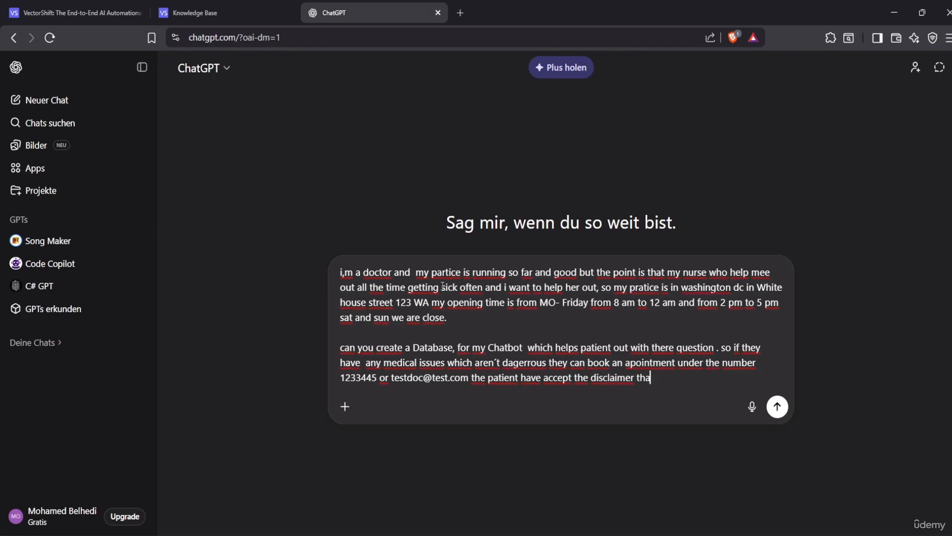
{"action": "type", "text": "t we are using AI and "}
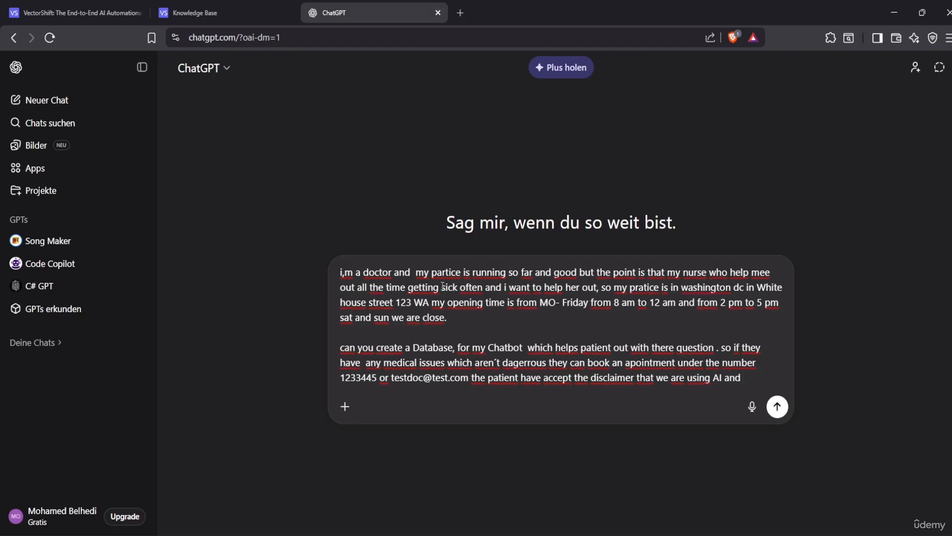
{"action": "type", "text": "gove"}
{"action": "key", "text": "BackSpace"}
{"action": "key", "text": "BackSpace"}
{"action": "key", "text": "BackSpace"}
{"action": "key", "text": "BackSpace"}
{"action": "type", "text": "only t"}
{"action": "key", "text": "BackSpace"}
{"action": "key", "text": "BackSpace"}
{"action": "key", "text": "BackSpace"}
{"action": "key", "text": "BackSpace"}
{"action": "type", "text": "the bot have to a"}
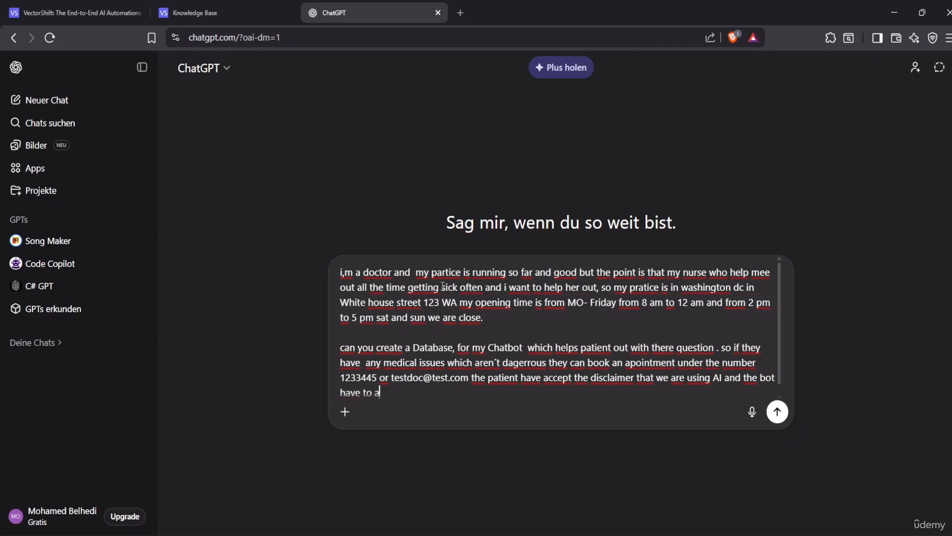
{"action": "type", "text": "nswer"}
{"action": "type", "text": "nly the question whi"}
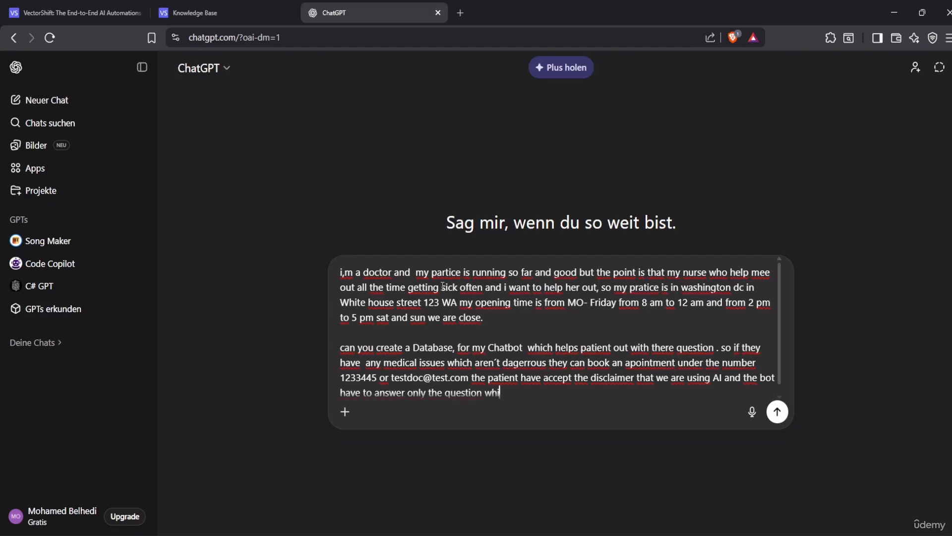
{"action": "type", "text": "ch the user type in"}
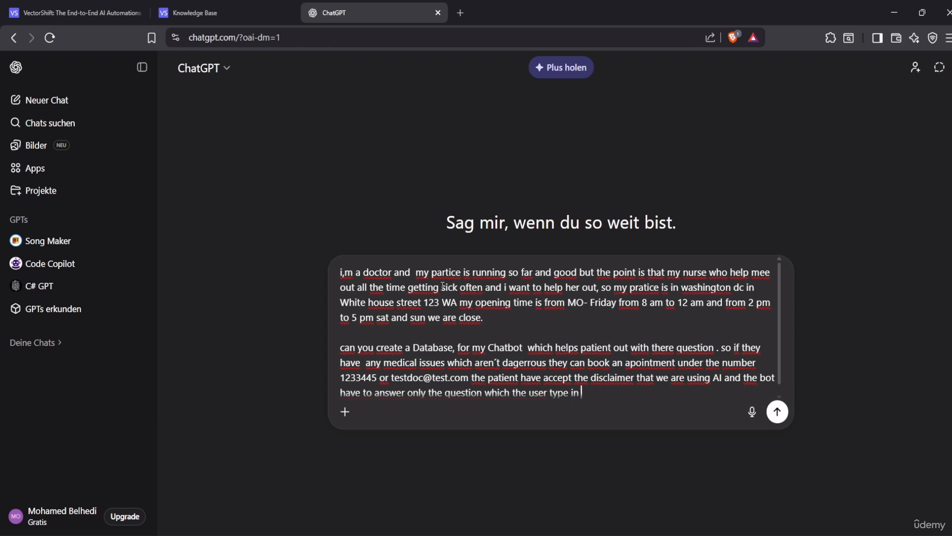
{"action": "type", "text": "and context base"}
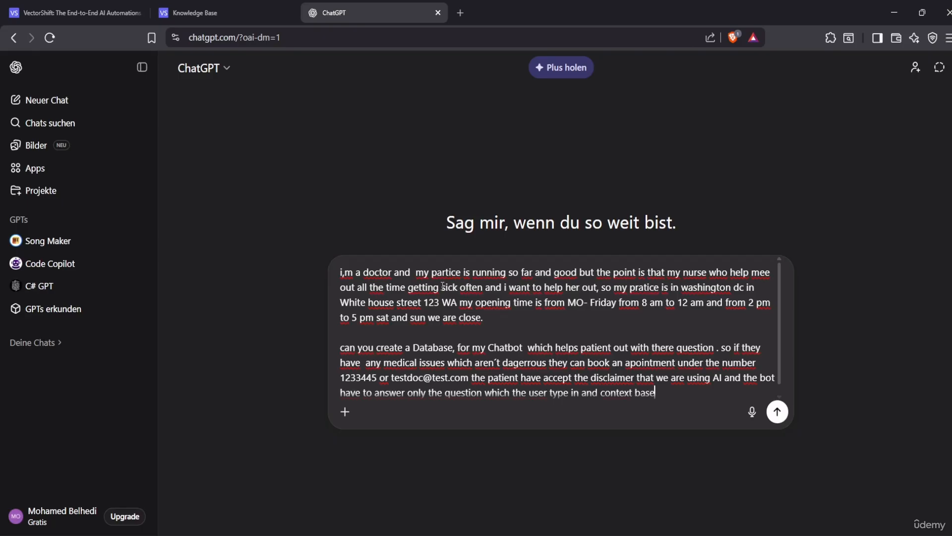
{"action": "type", "text": "d not out of the con"}
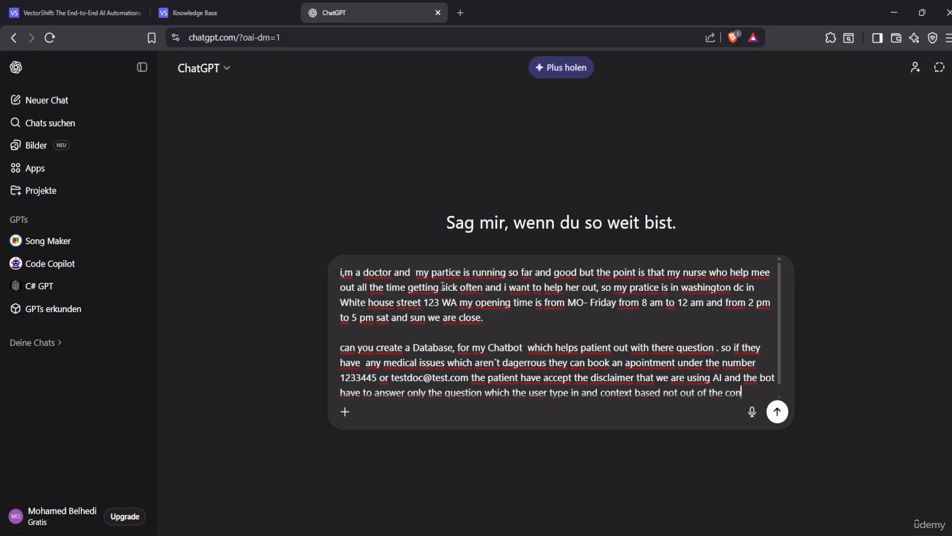
{"action": "type", "text": "text"}
Move the cursor back to the word 'Database' in the prompt
{"action": "key", "text": "Up"}
{"action": "key", "text": "Left"}
{"action": "key", "text": "Left"}
{"action": "key", "text": "Left"}
{"action": "key", "text": "Left"}
{"action": "key", "text": "Left"}
{"action": "key", "text": "Left"}
{"action": "key", "text": "Left"}
{"action": "key", "text": "Left"}
{"action": "key", "text": "Left"}
{"action": "key", "text": "Left"}
{"action": "key", "text": "Left"}
{"action": "key", "text": "Left"}
{"action": "key", "text": "Left"}
{"action": "key", "text": "Left"}
{"action": "key", "text": "Left"}
{"action": "key", "text": "Up"}
{"action": "key", "text": "Up"}
{"action": "key", "text": "Down"}
{"action": "key", "text": "Right"}
{"action": "key", "text": "Right"}
{"action": "key", "text": "Right"}
{"action": "key", "text": "Right"}
{"action": "key", "text": "Right"}
{"action": "key", "text": "Right"}
{"action": "key", "text": "Right"}
Replace 'Database' with 'KNB knowledgebase' in the prompt
{"action": "key", "text": "BackSpace"}
{"action": "key", "text": "BackSpace"}
{"action": "key", "text": "BackSpace"}
{"action": "key", "text": "BackSpace"}
{"action": "key", "text": "BackSpace"}
{"action": "key", "text": "BackSpace"}
{"action": "key", "text": "BackSpace"}
{"action": "key", "text": "BackSpace"}
{"action": "key", "text": "BackSpace"}
{"action": "type", "text": "KN"}
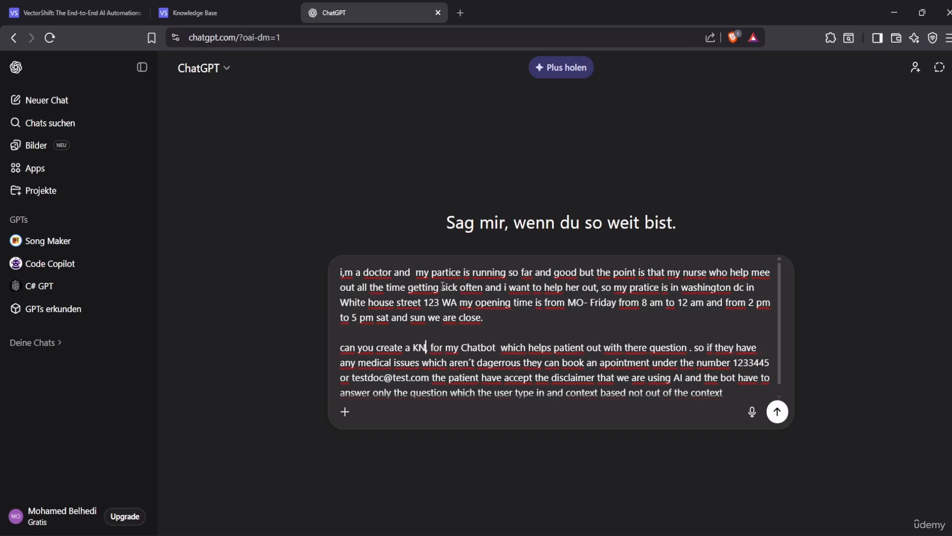
{"action": "type", "text": "B "}
{"action": "type", "text": "know,"}
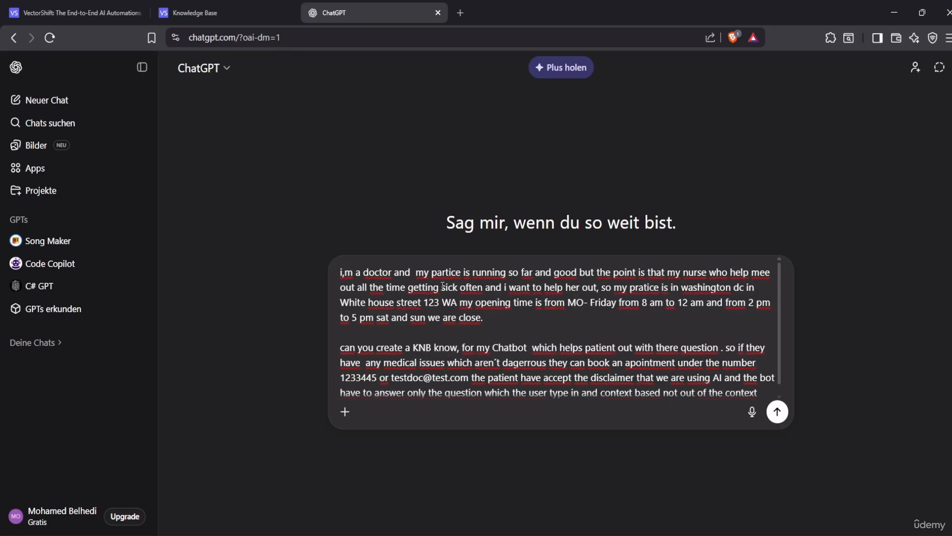
{"action": "key", "text": "Delete"}
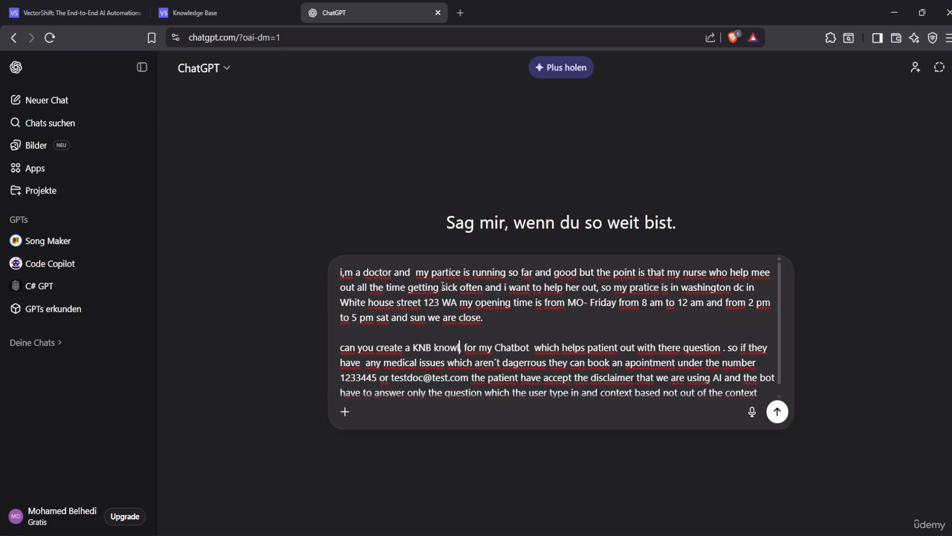
{"action": "type", "text": "ledge"}
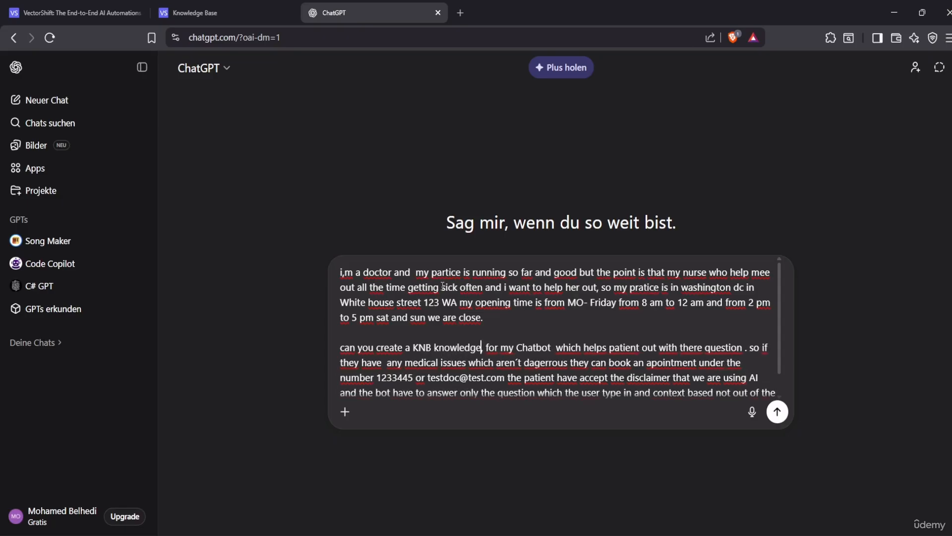
{"action": "type", "text": "base"}
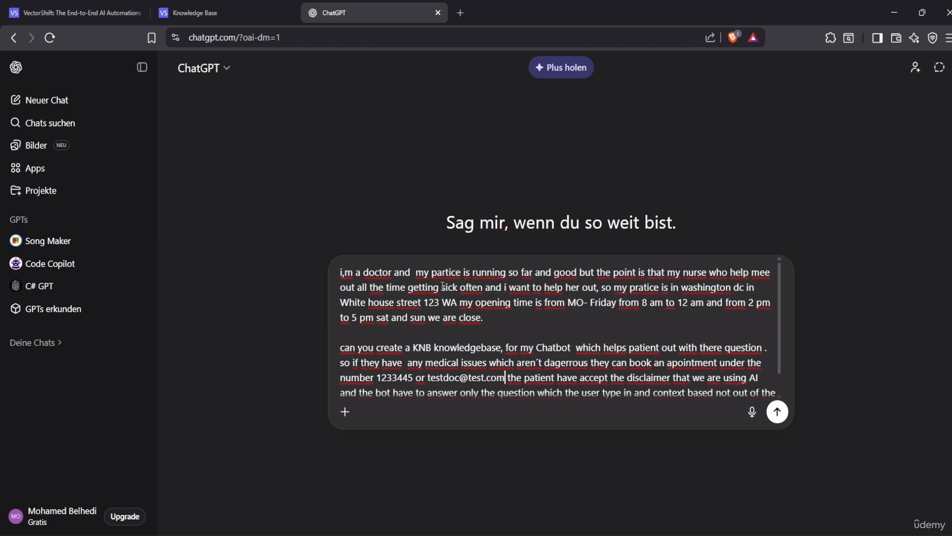
Append 'for example write me an essay' as an off-context question example
{"action": "key", "text": "Down"}
{"action": "key", "text": "Down"}
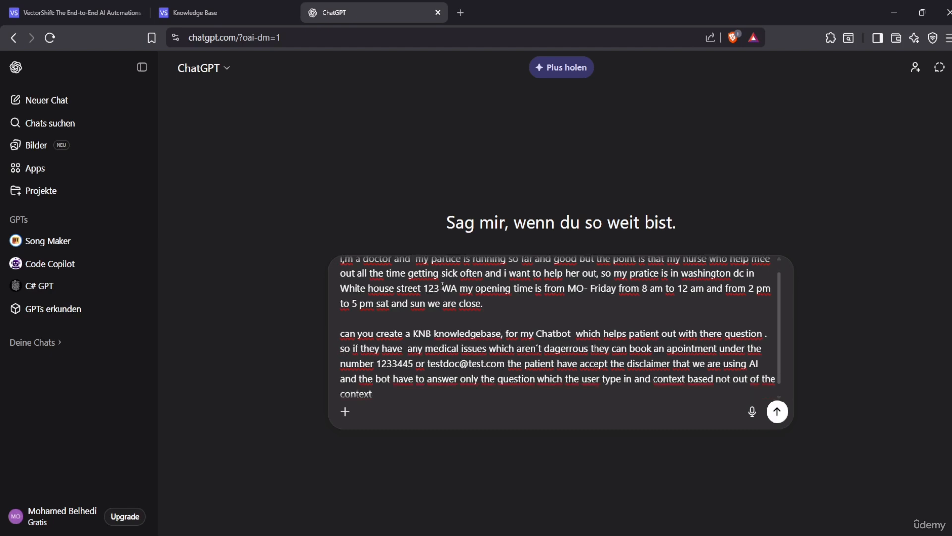
{"action": "type", "text": "for example write me an as"}
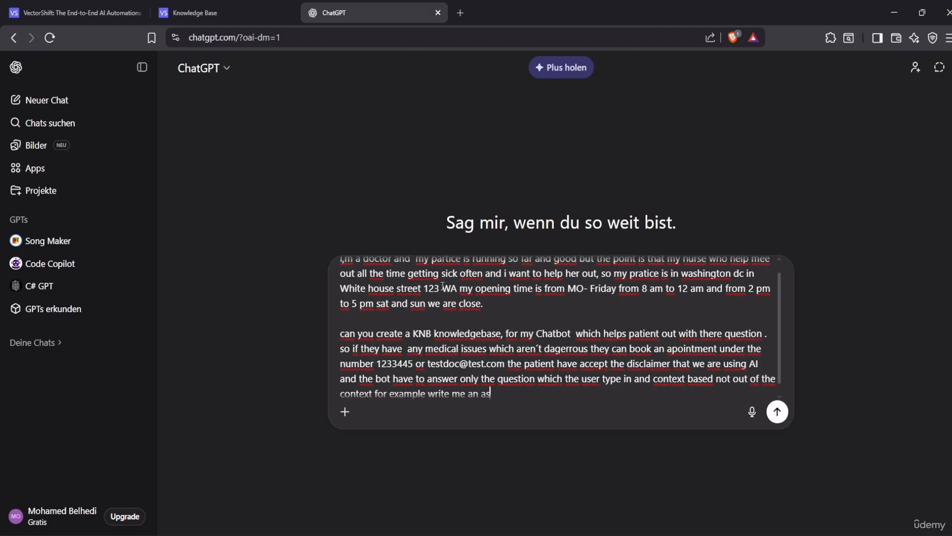
{"action": "key", "text": "BackSpace"}
{"action": "type", "text": "e an essay."}
Add a new paragraph asking for it as a PDF file or CSV
{"action": "key", "text": "shift+Return"}
{"action": "key", "text": "shift+Return"}
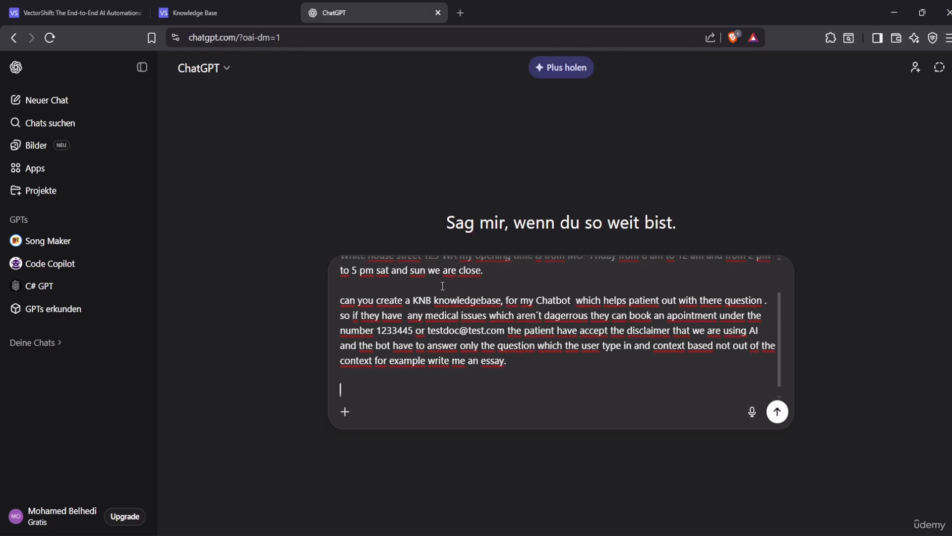
{"action": "type", "text": "pls can you create it as "}
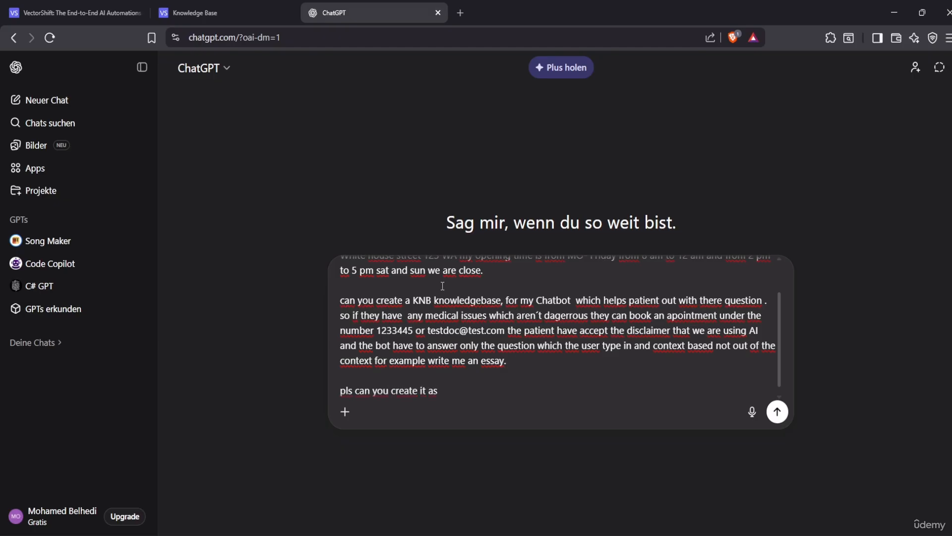
{"action": "type", "text": "pdf or"}
{"action": "key", "text": "BackSpace"}
{"action": "key", "text": "BackSpace"}
{"action": "key", "text": "BackSpace"}
{"action": "type", "text": "file or csv"}
{"action": "scroll", "coordinate": [505, 300], "scroll_direction": "up", "scroll_amount": 2}
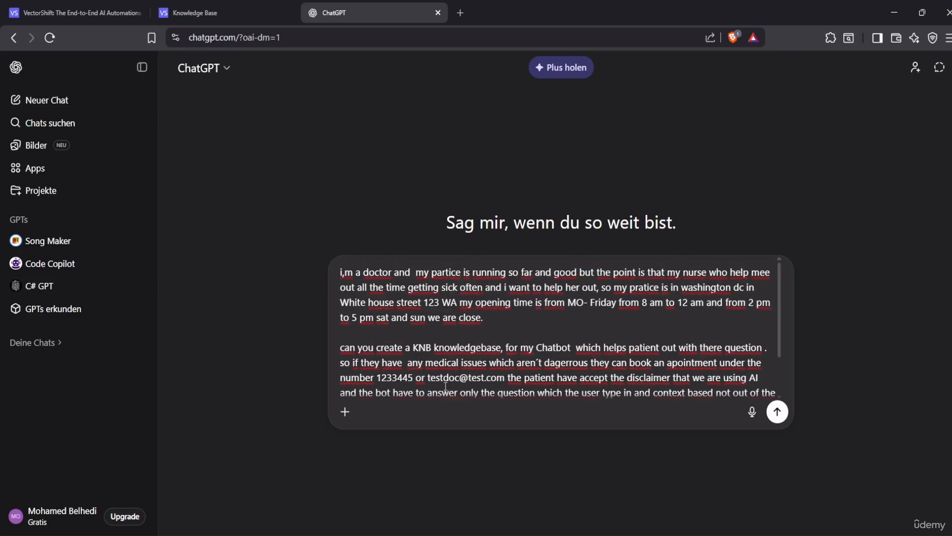
{"action": "scroll", "coordinate": [393, 366], "scroll_direction": "down", "scroll_amount": 2}
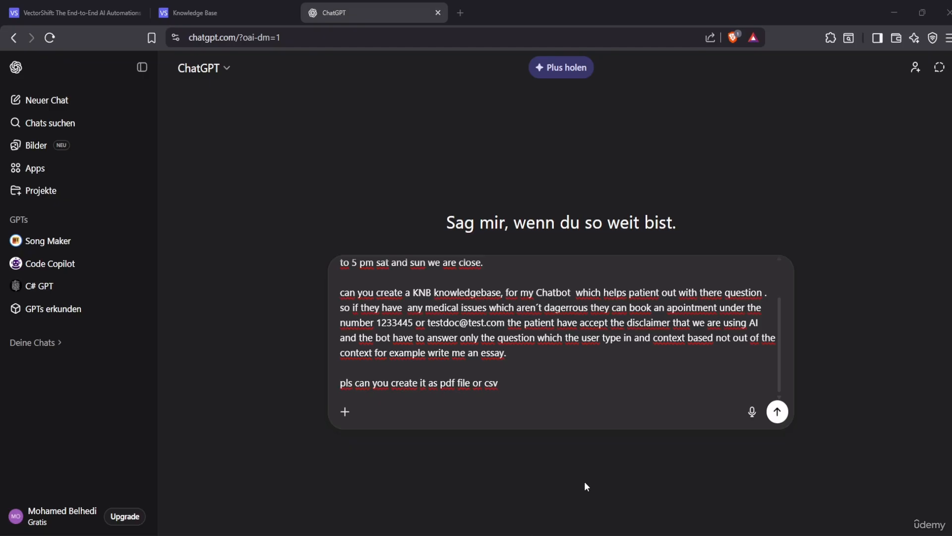
{"action": "left_click", "coordinate": [777, 411]}
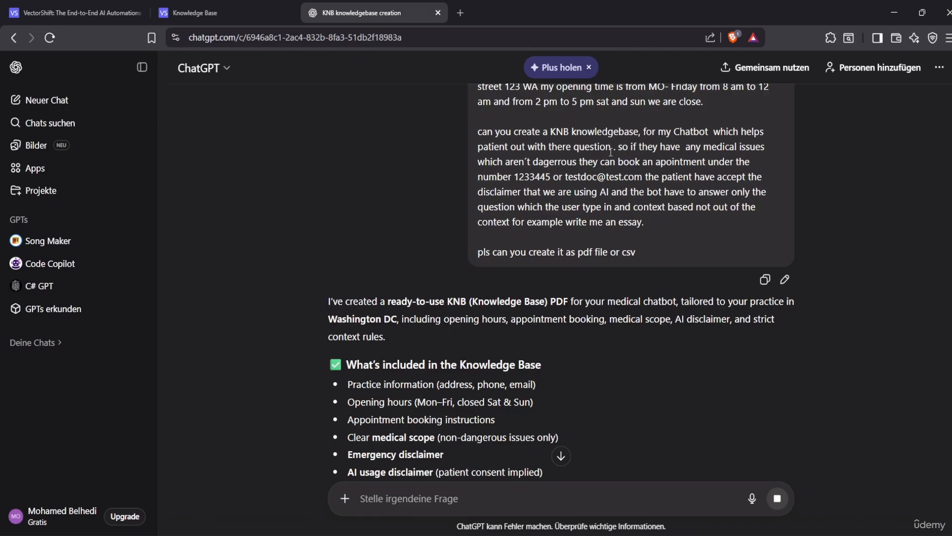
{"action": "scroll", "coordinate": [425, 407], "scroll_direction": "down", "scroll_amount": 4}
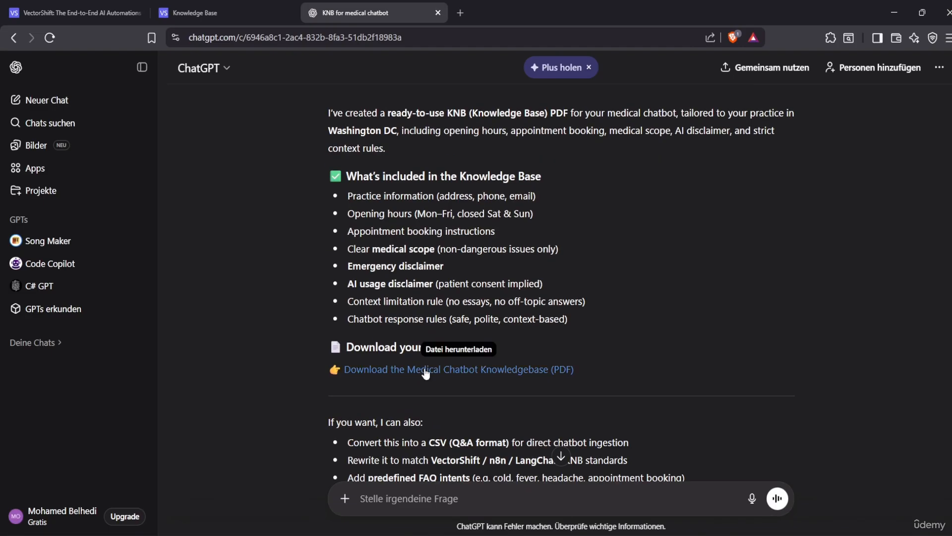
{"action": "scroll", "coordinate": [382, 209], "scroll_direction": "up", "scroll_amount": 1}
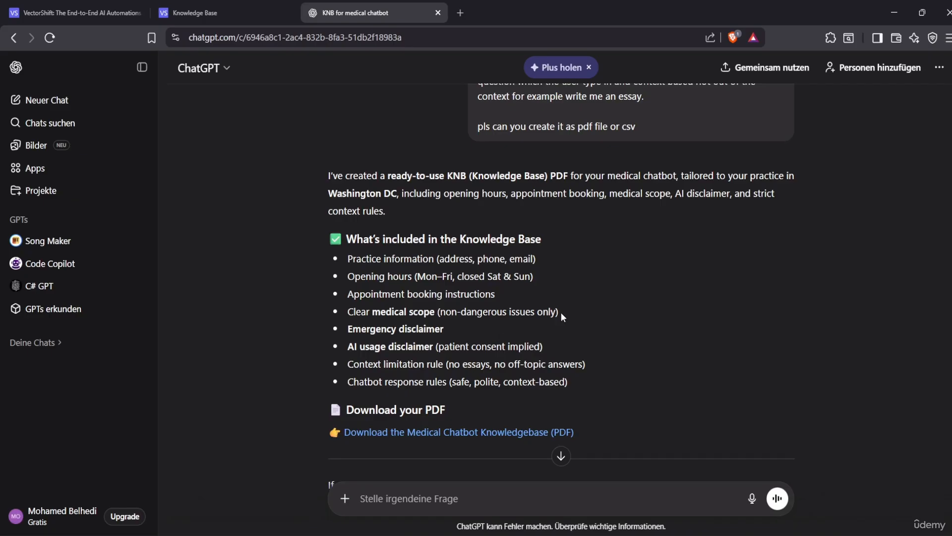
{"action": "scroll", "coordinate": [406, 391], "scroll_direction": "down", "scroll_amount": 4}
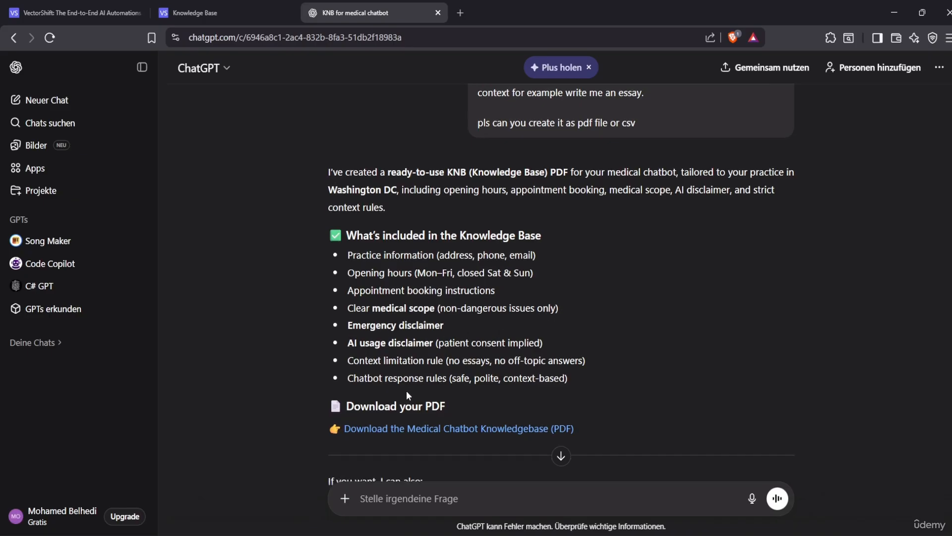
{"action": "scroll", "coordinate": [486, 318], "scroll_direction": "up", "scroll_amount": 1}
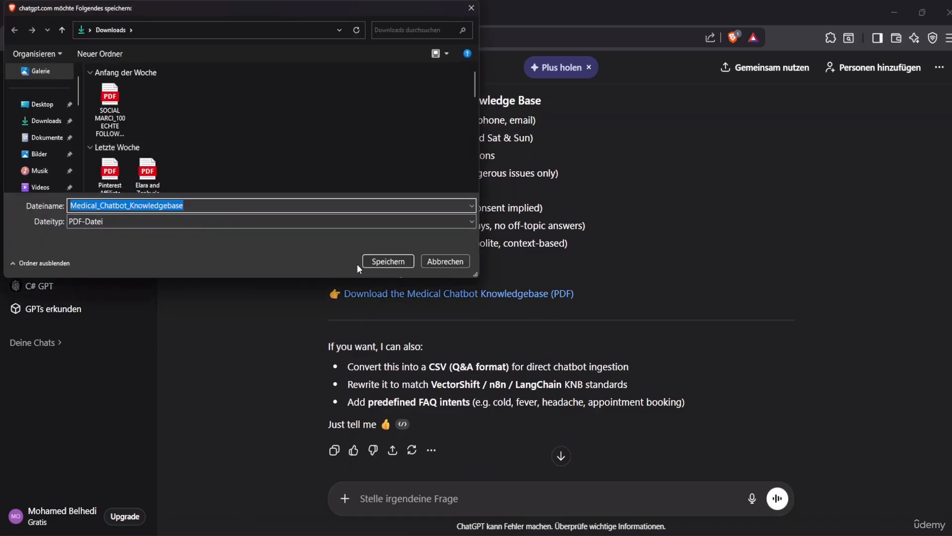
Save and review the Medical_Chatbot_Knowledgebase PDF, then return to the VectorShift tab
{"action": "left_click", "coordinate": [387, 262]}
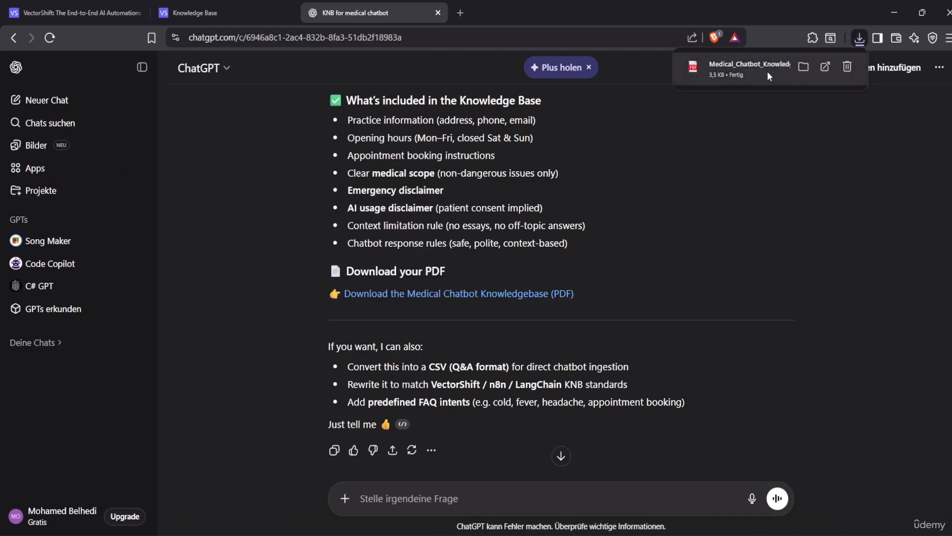
{"action": "left_click", "coordinate": [767, 71]}
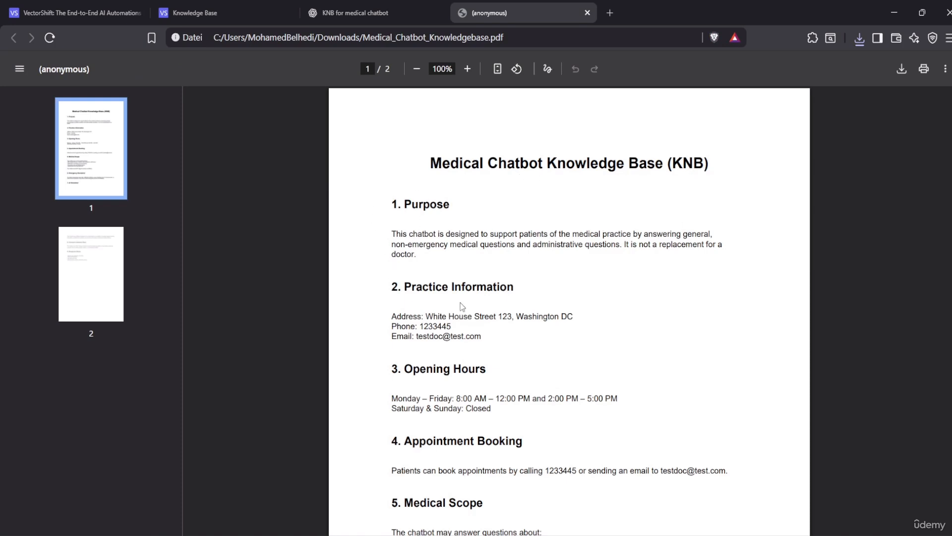
{"action": "scroll", "coordinate": [422, 342], "scroll_direction": "down", "scroll_amount": 3}
{"action": "scroll", "coordinate": [422, 342], "scroll_direction": "down", "scroll_amount": 10}
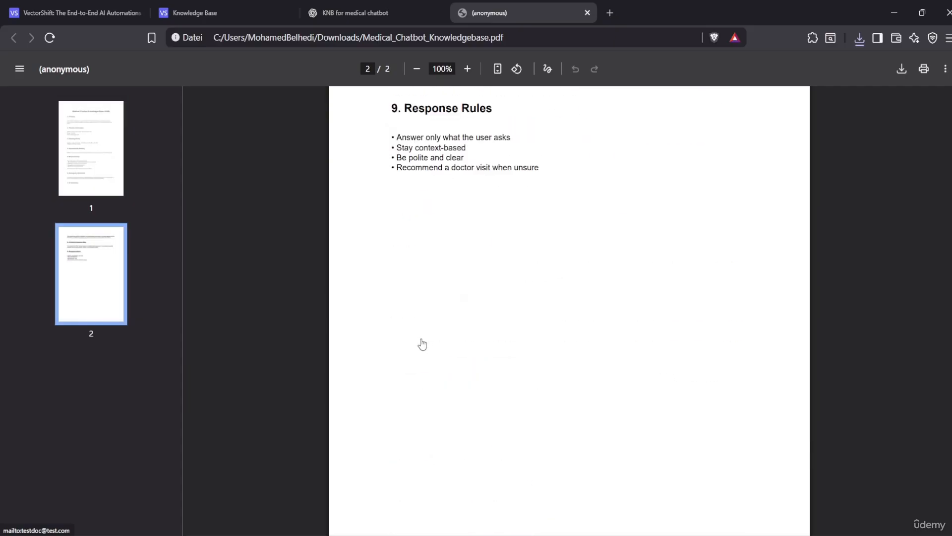
{"action": "scroll", "coordinate": [422, 342], "scroll_direction": "up", "scroll_amount": 13}
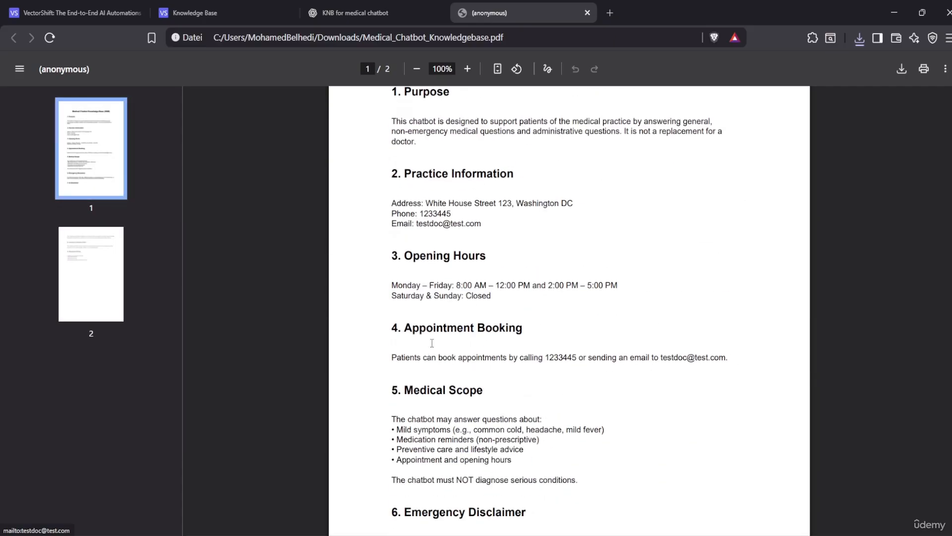
{"action": "left_click", "coordinate": [588, 13]}
{"action": "left_click", "coordinate": [193, 10]}
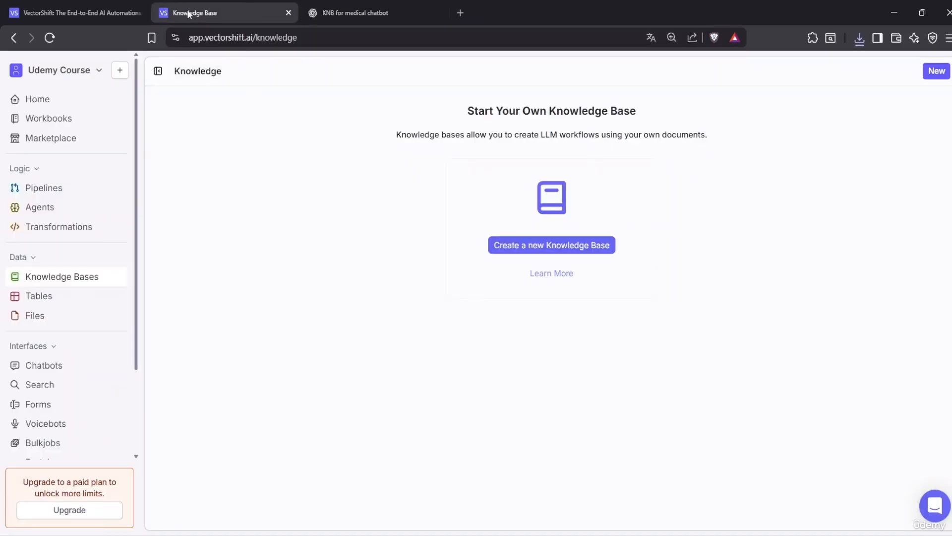
Browse Home and Pipelines, then land on the Knowledge Bases page
{"action": "left_click", "coordinate": [37, 98]}
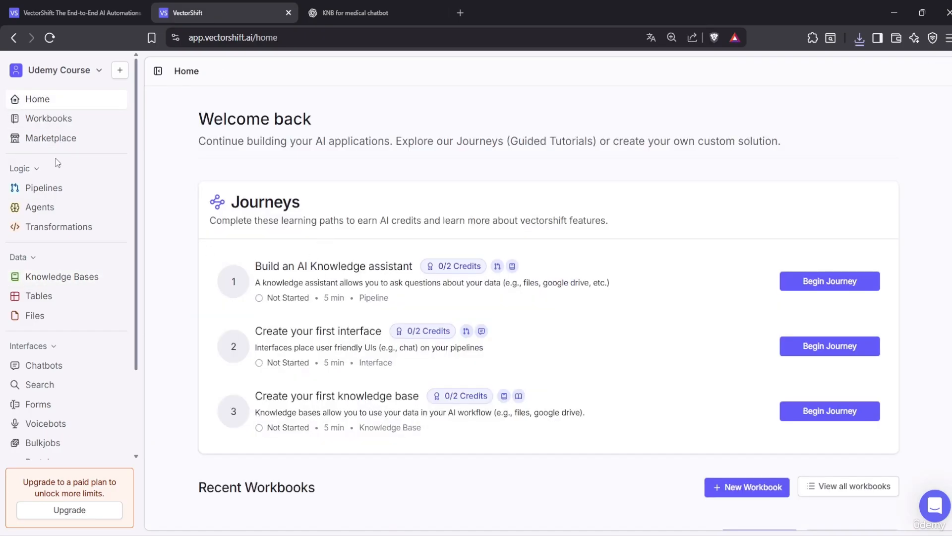
{"action": "left_click", "coordinate": [38, 187]}
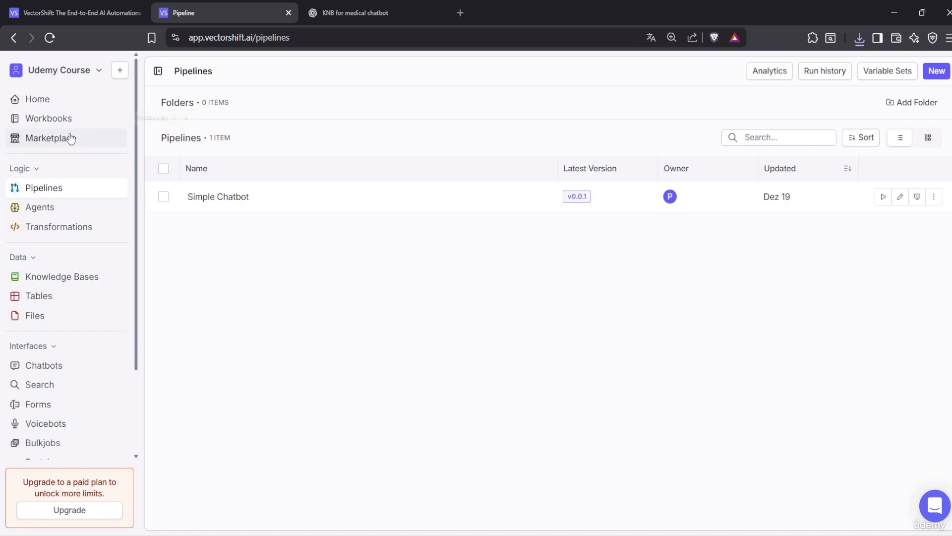
{"action": "left_click", "coordinate": [52, 101]}
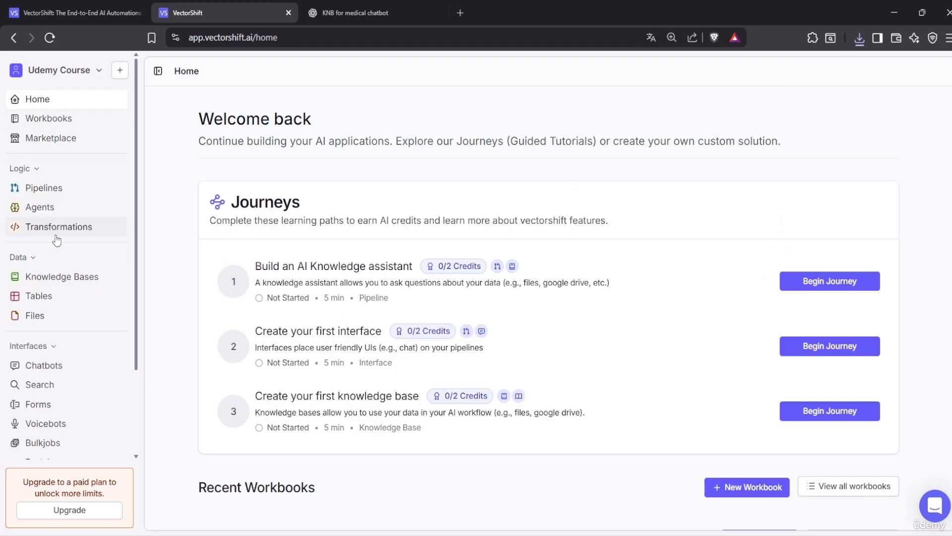
{"action": "left_click", "coordinate": [62, 278]}
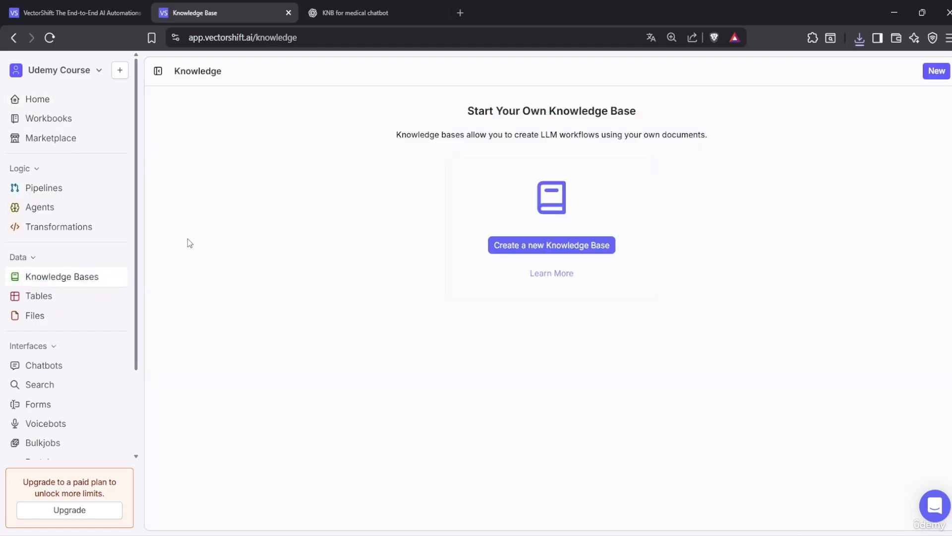
Create a new knowledge base named 'docbot'
{"action": "left_click", "coordinate": [569, 248]}
{"action": "left_click", "coordinate": [470, 302]}
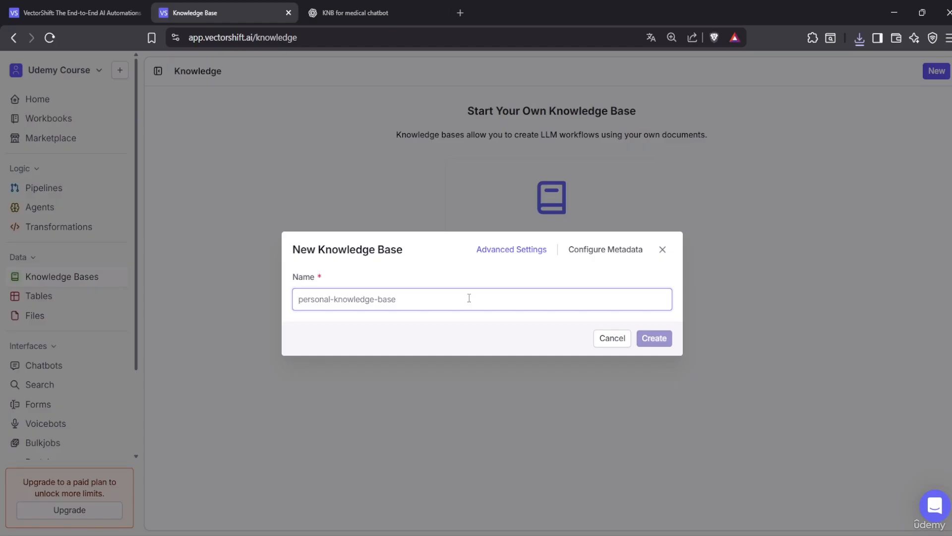
{"action": "type", "text": "docbot"}
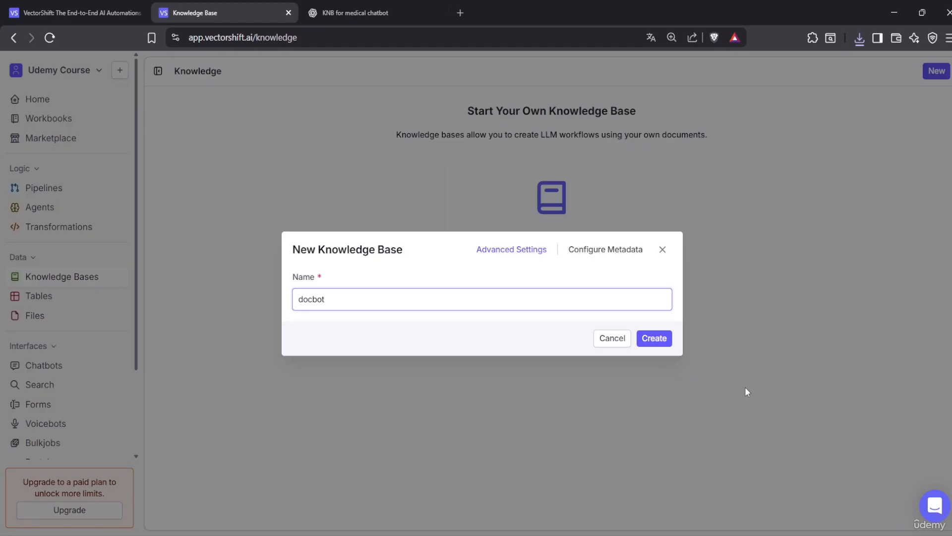
{"action": "left_click", "coordinate": [661, 339]}
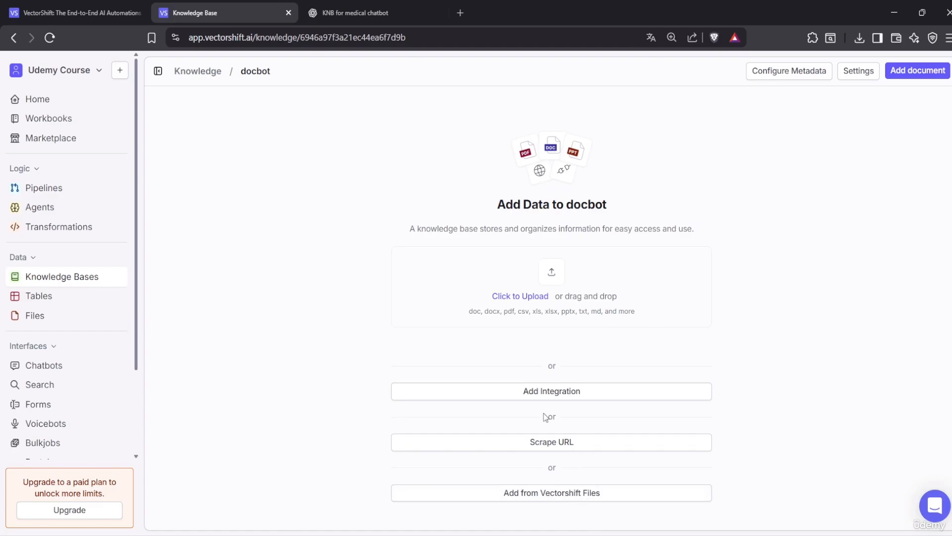
Upload Medical_Chatbot_Knowledgebase.pdf from Downloads into docbot
{"action": "left_click", "coordinate": [529, 296]}
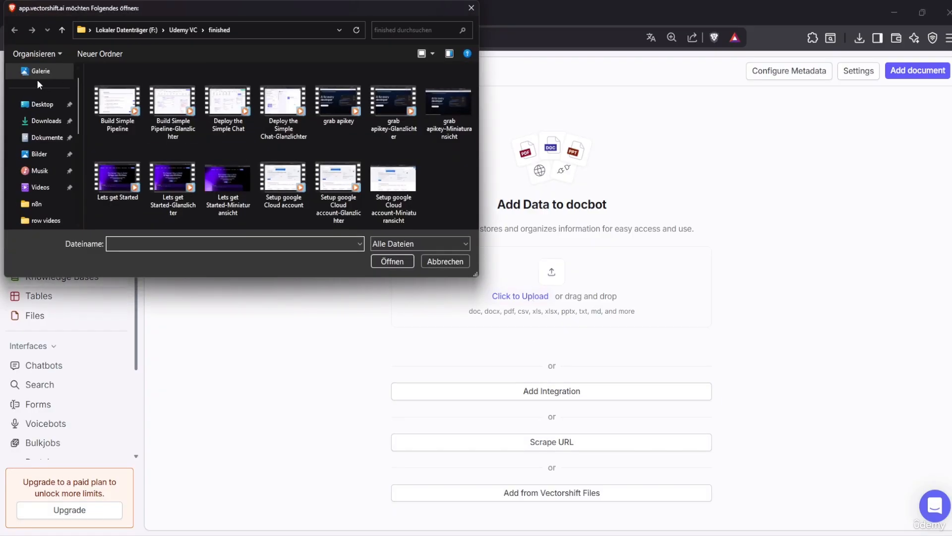
{"action": "scroll", "coordinate": [45, 121], "scroll_direction": "up", "scroll_amount": 1}
{"action": "left_click", "coordinate": [47, 141]}
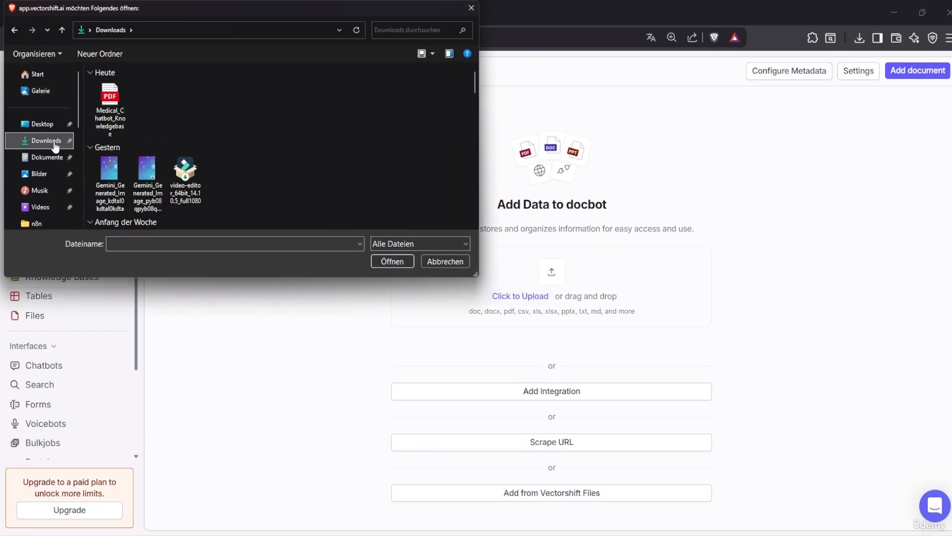
{"action": "left_click", "coordinate": [121, 106]}
{"action": "left_click", "coordinate": [399, 265]}
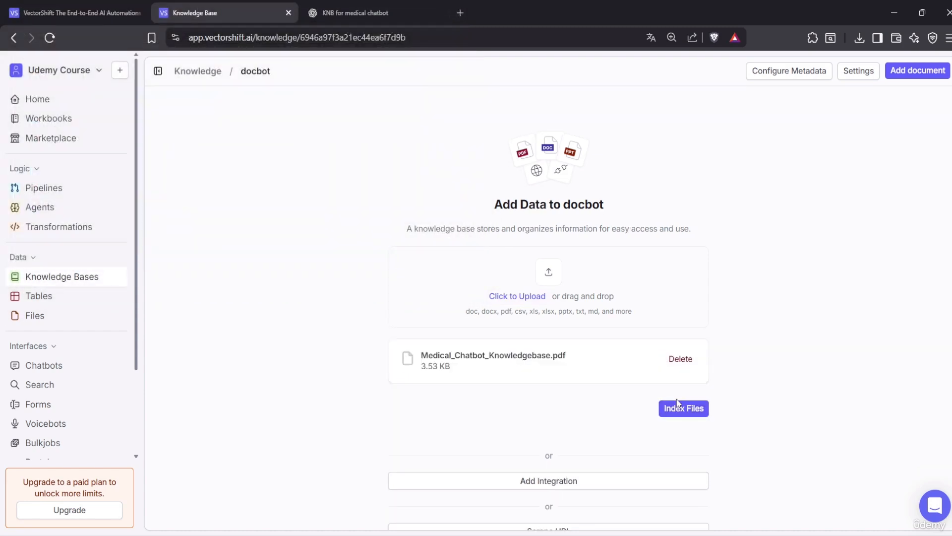
{"action": "scroll", "coordinate": [677, 401], "scroll_direction": "down", "scroll_amount": 1}
{"action": "scroll", "coordinate": [677, 401], "scroll_direction": "down", "scroll_amount": 2}
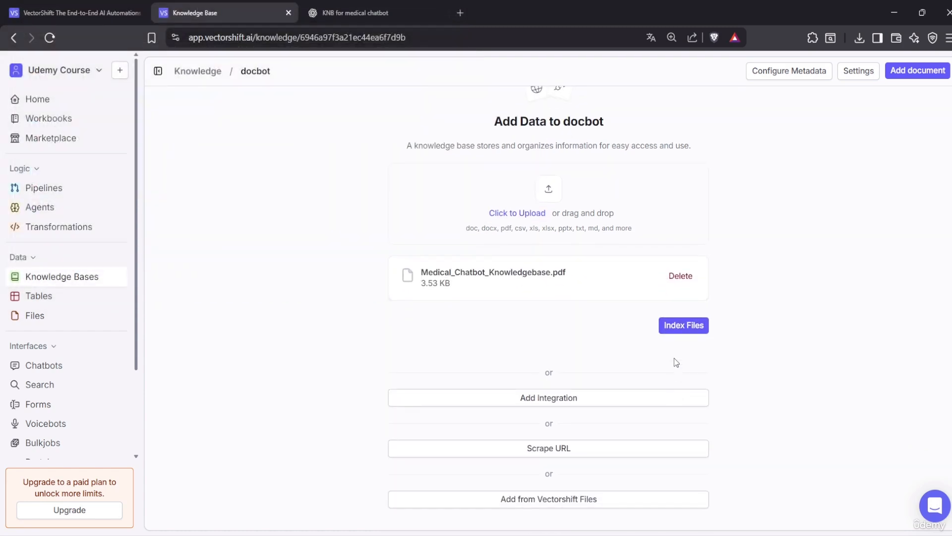
{"action": "scroll", "coordinate": [544, 319], "scroll_direction": "up", "scroll_amount": 2}
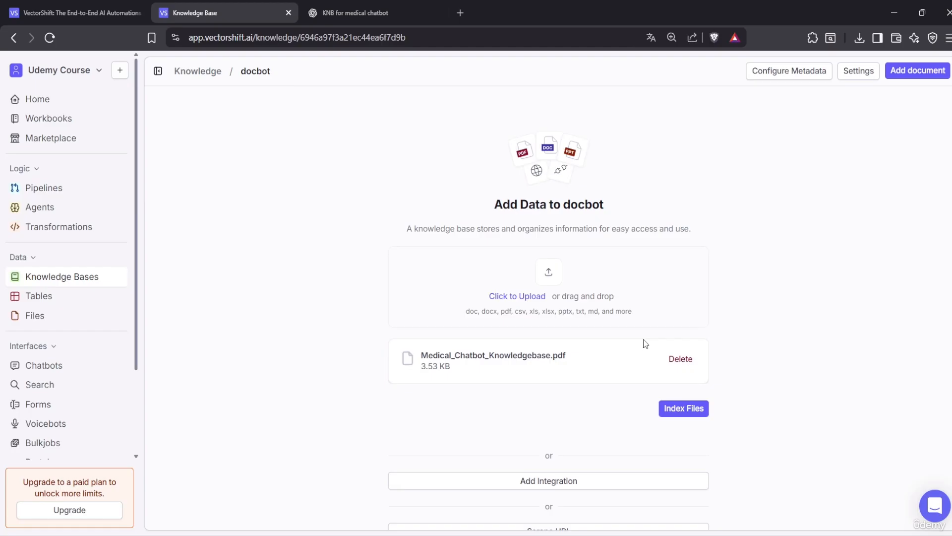
Index the uploaded PDF in docbot, then go to the Pipelines list
{"action": "left_click", "coordinate": [677, 410]}
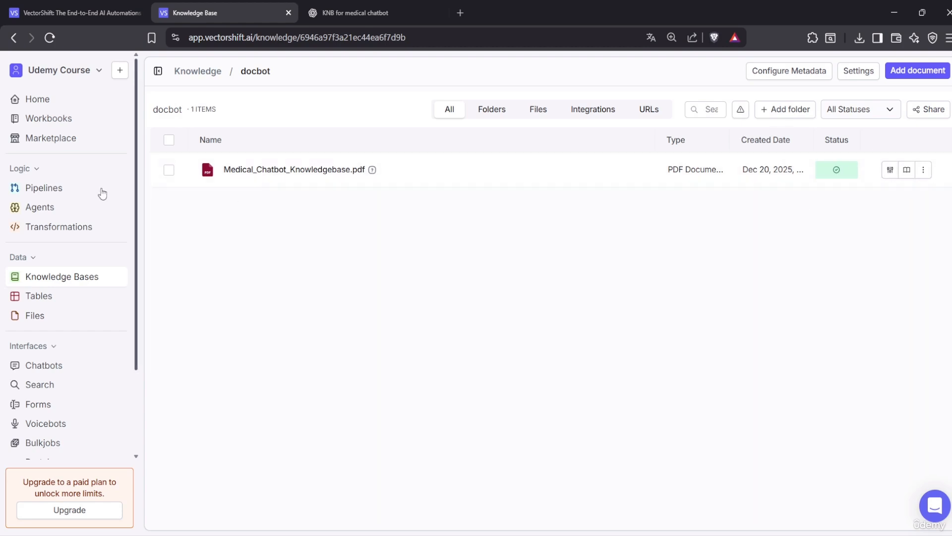
{"action": "left_click", "coordinate": [169, 171]}
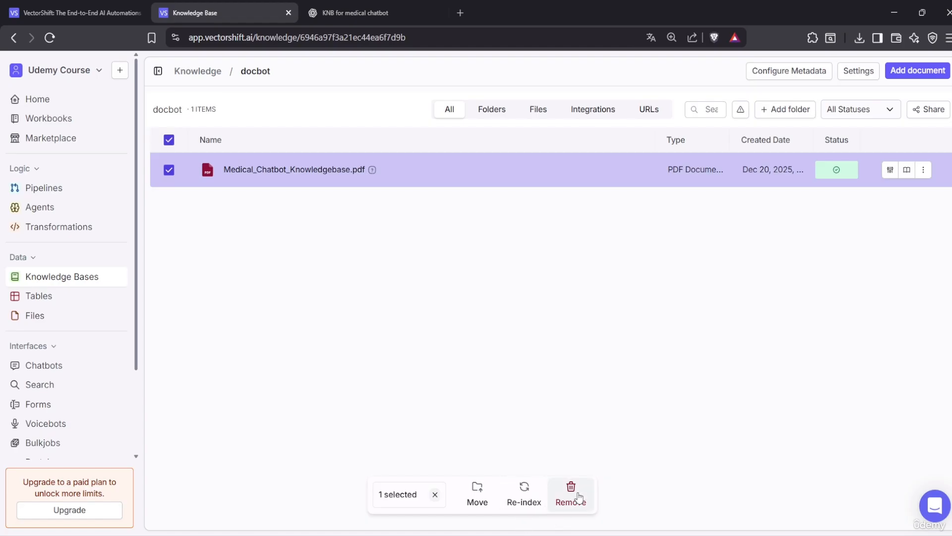
{"action": "left_click", "coordinate": [169, 171]}
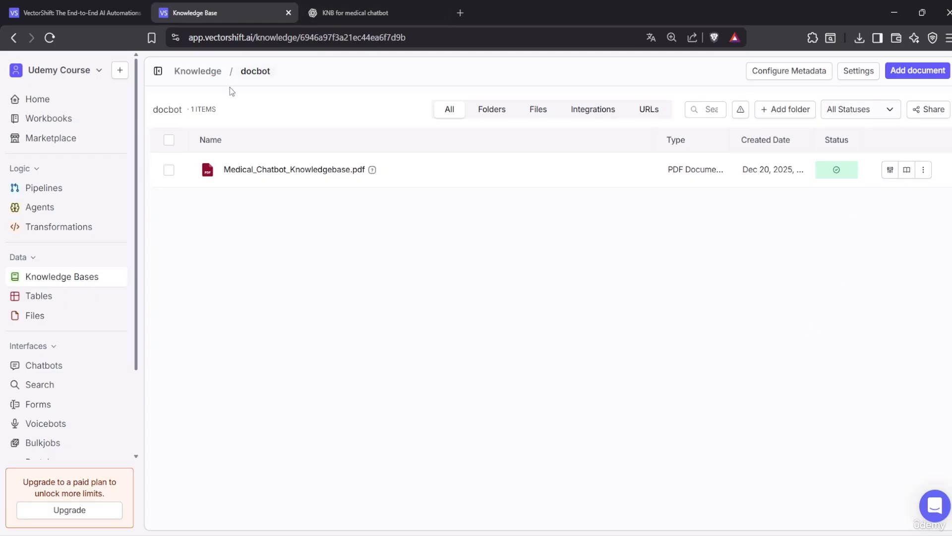
{"action": "left_click", "coordinate": [50, 187]}
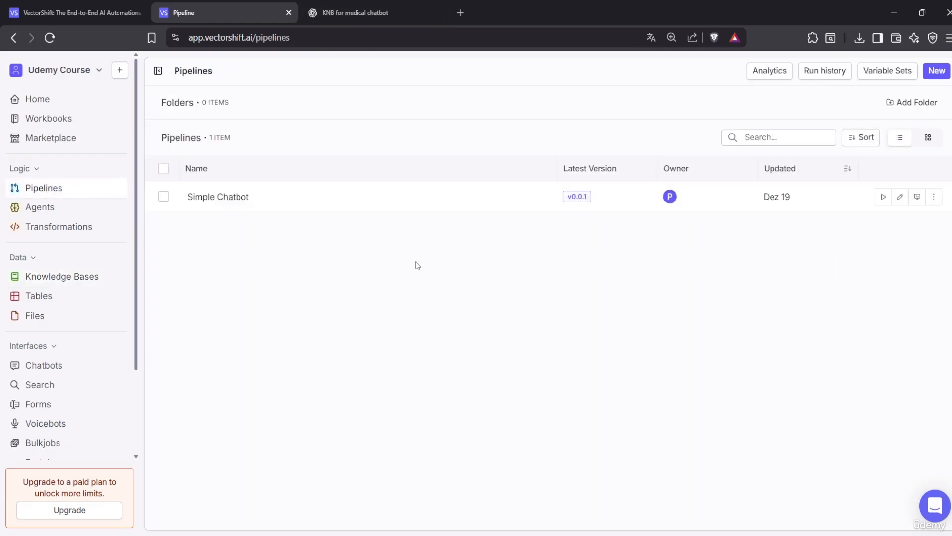
Open the Simple Chatbot pipeline and show its available Knowledge nodes
{"action": "left_click", "coordinate": [195, 198]}
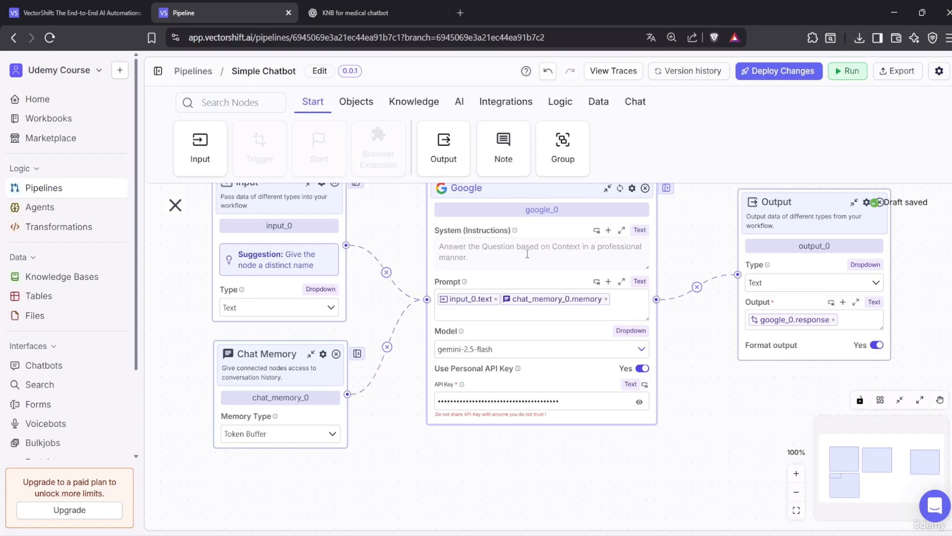
{"action": "scroll", "coordinate": [366, 335], "scroll_direction": "up", "scroll_amount": 1}
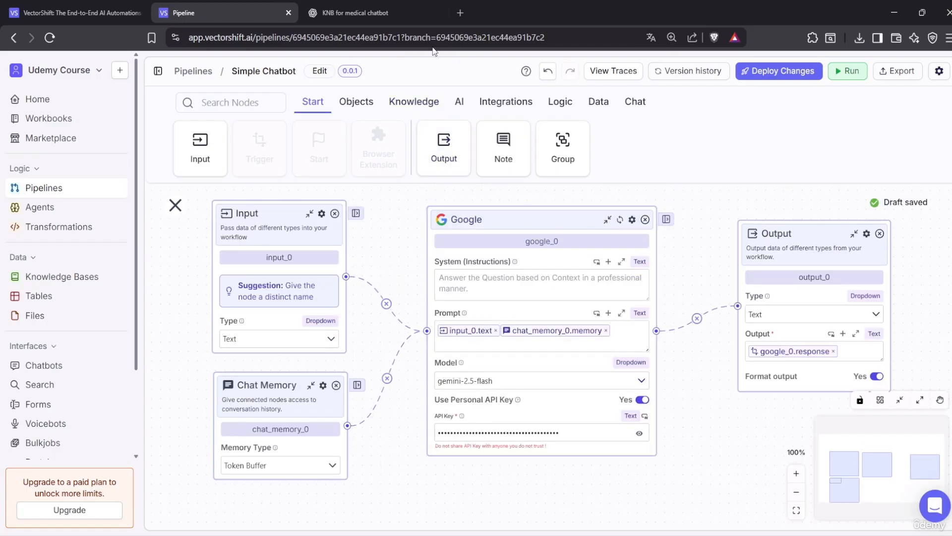
{"action": "left_click", "coordinate": [414, 101]}
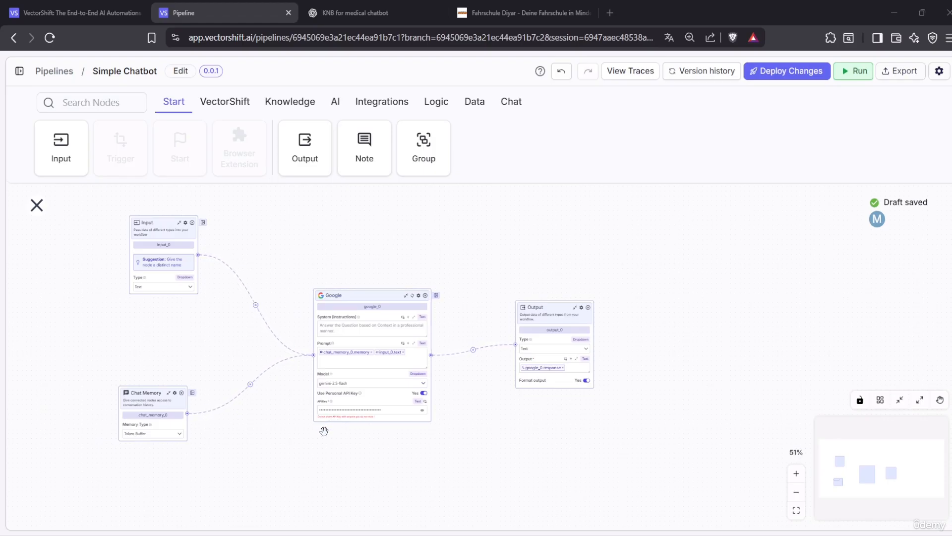
{"action": "left_click", "coordinate": [373, 5]}
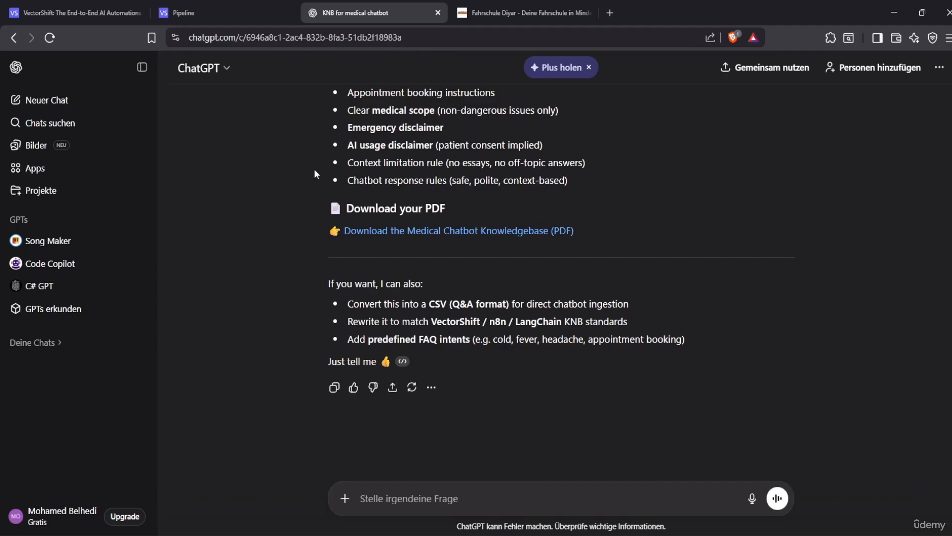
{"action": "scroll", "coordinate": [493, 304], "scroll_direction": "up", "scroll_amount": 4}
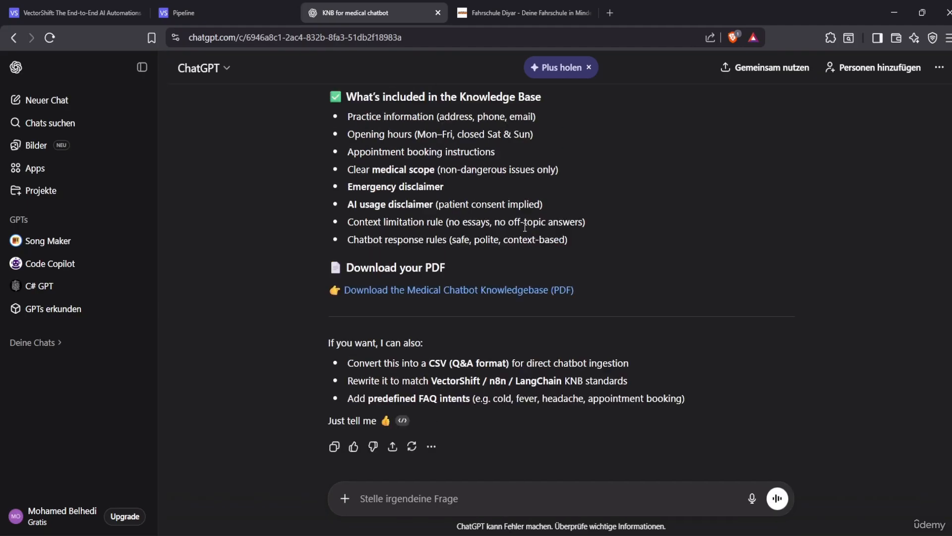
{"action": "scroll", "coordinate": [492, 304], "scroll_direction": "up", "scroll_amount": 4}
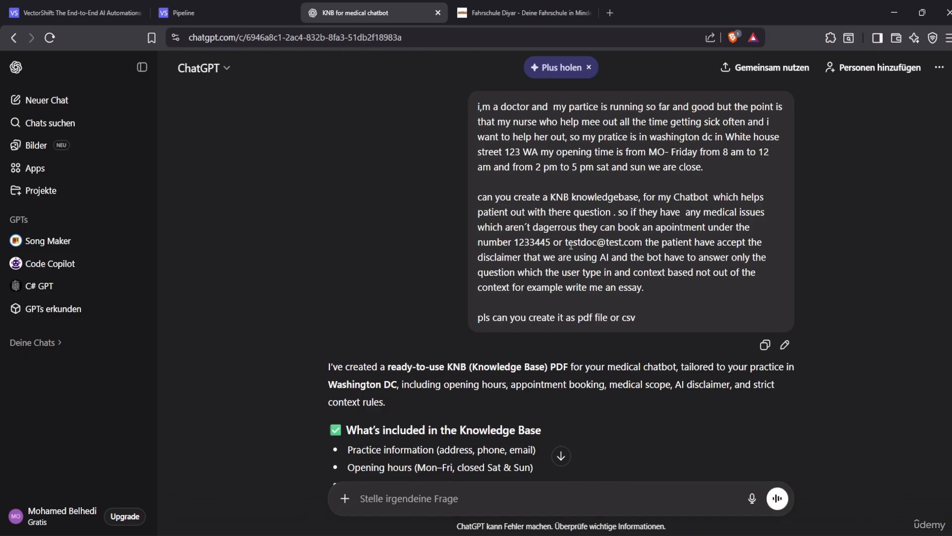
{"action": "scroll", "coordinate": [404, 408], "scroll_direction": "down", "scroll_amount": 5}
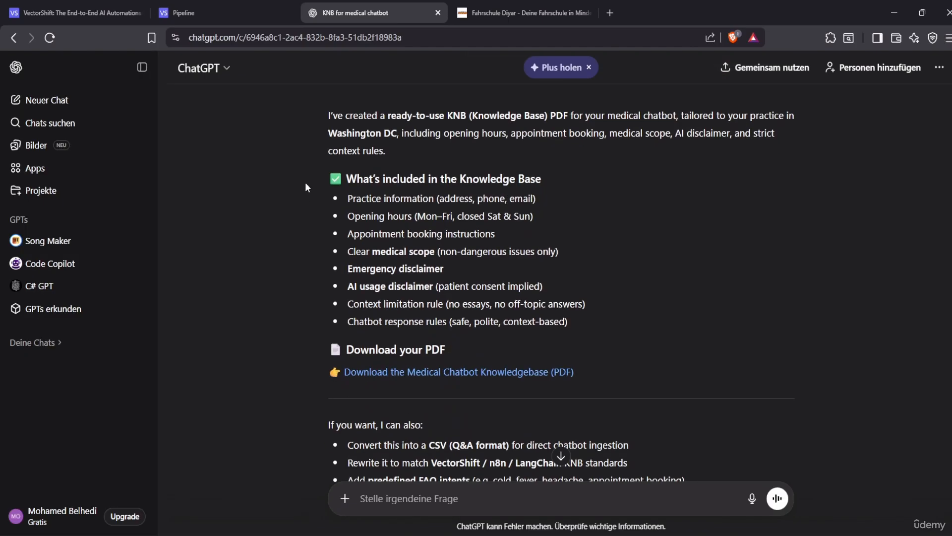
{"action": "left_click", "coordinate": [220, 4]}
Browse the Knowledge Bases and Pipelines lists, then switch to the Fahrschule Diyar website
{"action": "left_click", "coordinate": [17, 73]}
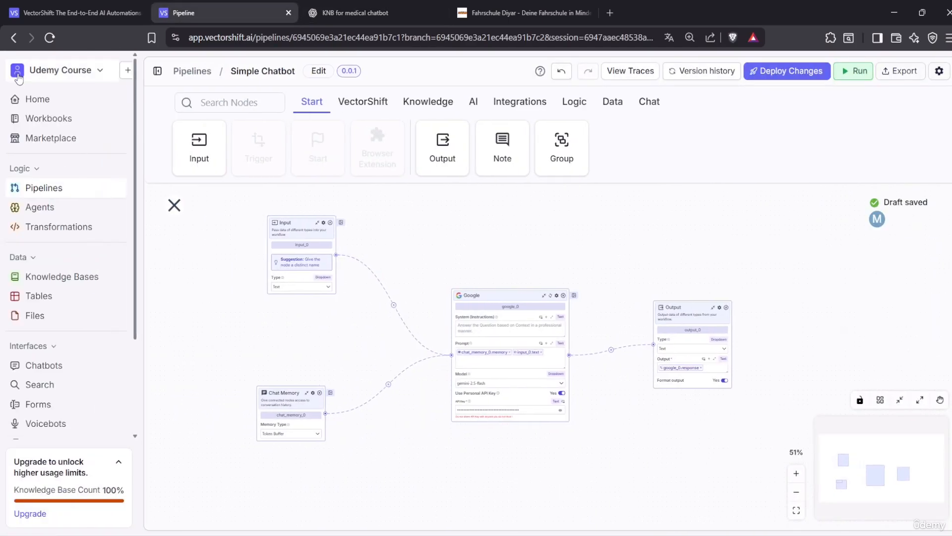
{"action": "left_click", "coordinate": [52, 276]}
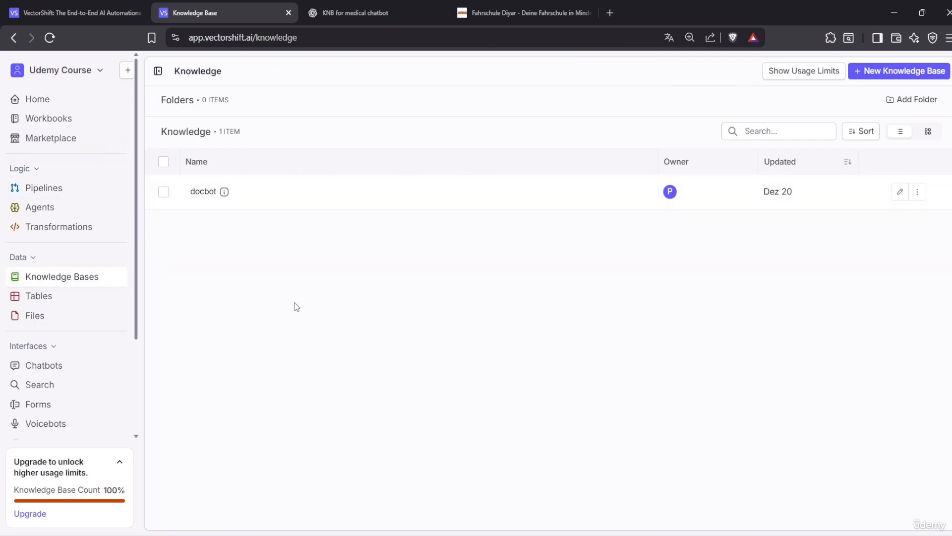
{"action": "left_click", "coordinate": [52, 189]}
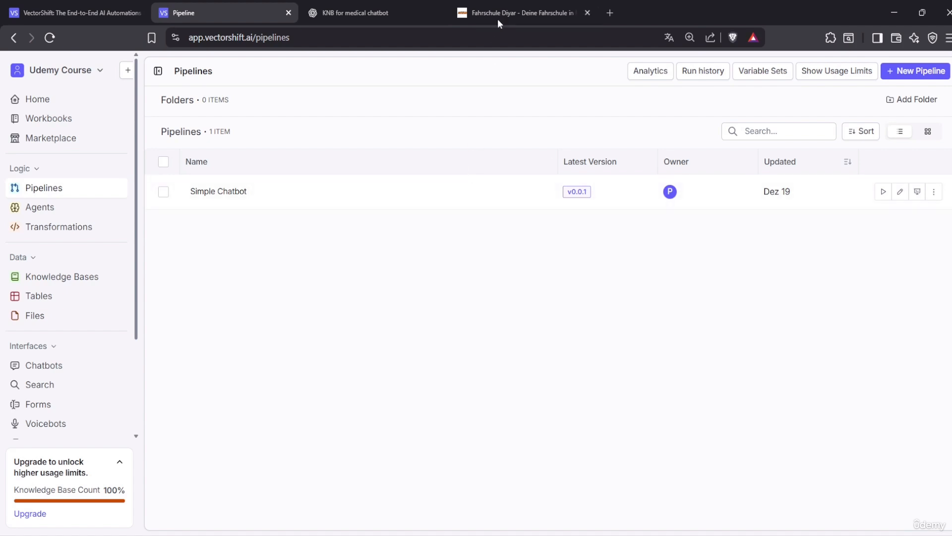
{"action": "left_click", "coordinate": [508, 10]}
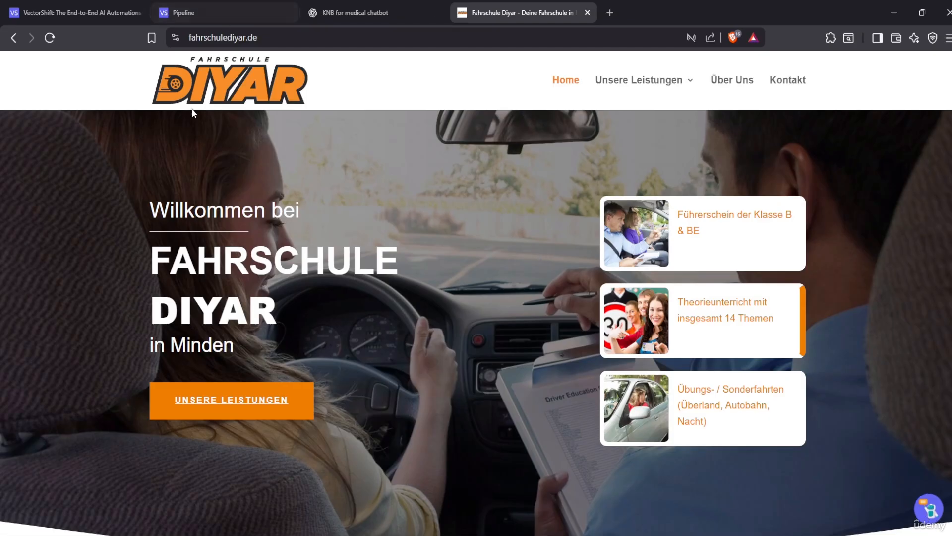
Highlight the Fahrschule Diyar web address and open the site's chat bubble assistant
{"action": "left_click", "coordinate": [317, 38]}
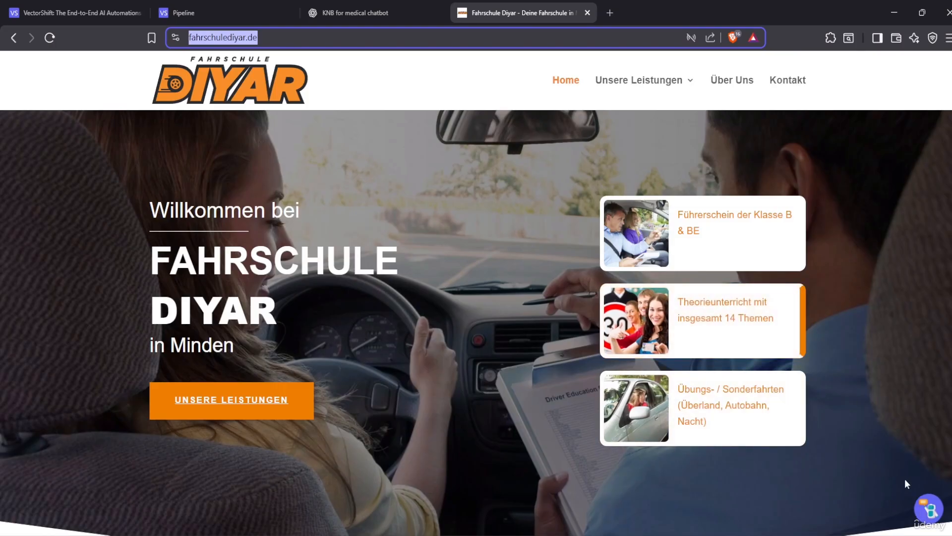
{"action": "left_click", "coordinate": [929, 508]}
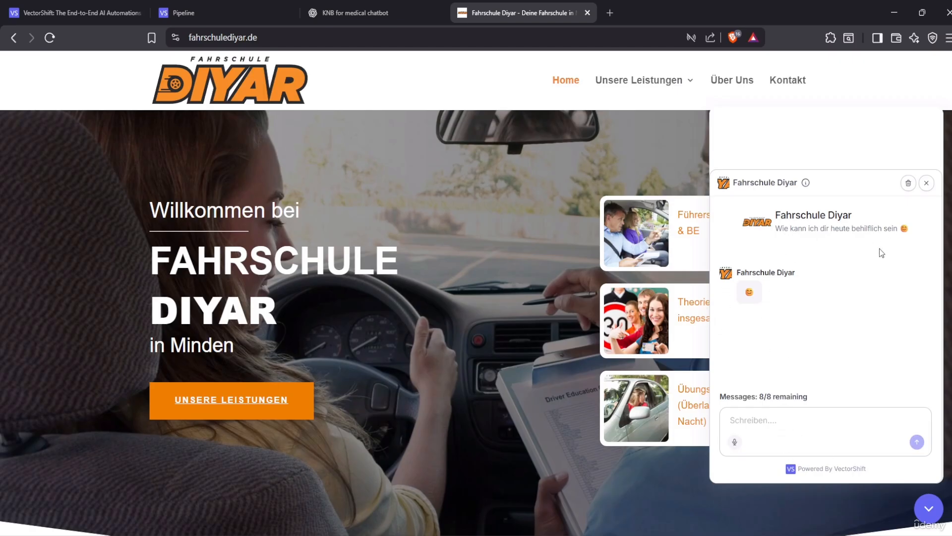
Greet the chatbot by sending 'hallo'
{"action": "left_click", "coordinate": [764, 426]}
{"action": "type", "text": "he"}
{"action": "key", "text": "BackSpace"}
{"action": "type", "text": "allo"}
{"action": "key", "text": "Return"}
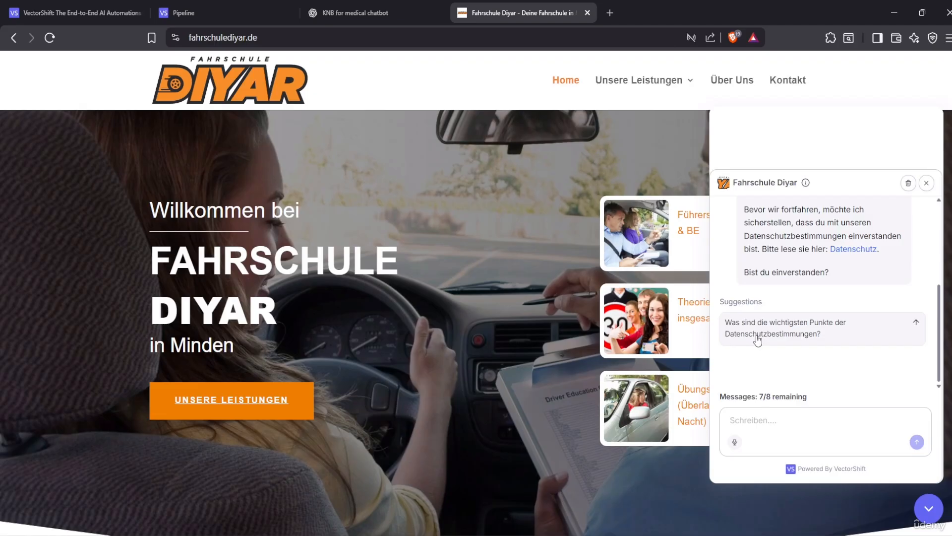
Send the suggested privacy question, review the linked Datenschutz policy, and return to the chat
{"action": "left_click", "coordinate": [757, 339]}
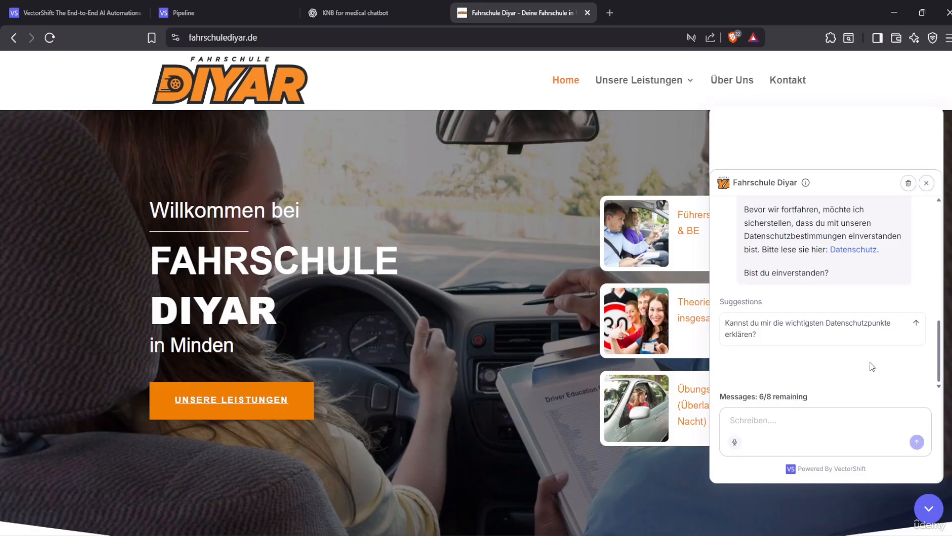
{"action": "scroll", "coordinate": [813, 317], "scroll_direction": "up", "scroll_amount": 1}
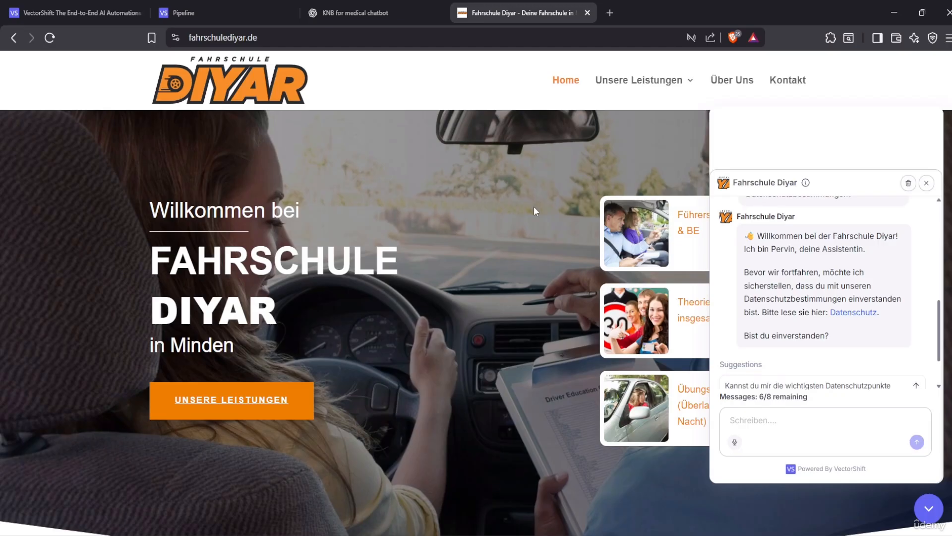
{"action": "left_click", "coordinate": [854, 312]}
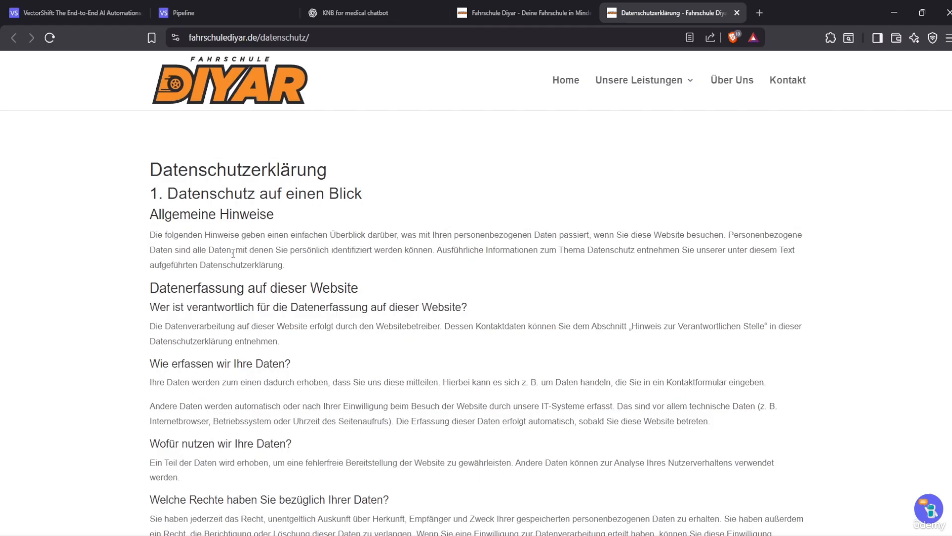
{"action": "scroll", "coordinate": [558, 216], "scroll_direction": "down", "scroll_amount": 20}
{"action": "scroll", "coordinate": [387, 368], "scroll_direction": "up", "scroll_amount": 6}
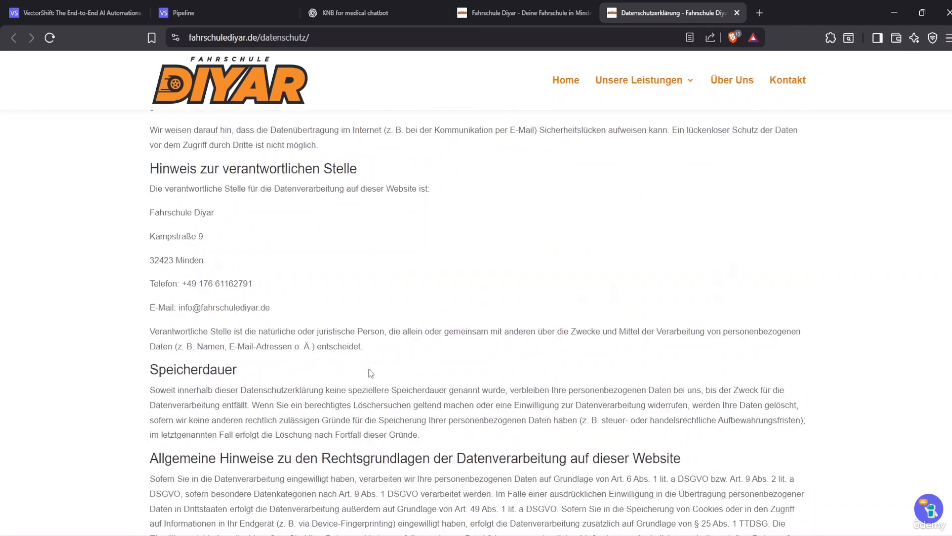
{"action": "scroll", "coordinate": [338, 295], "scroll_direction": "up", "scroll_amount": 7}
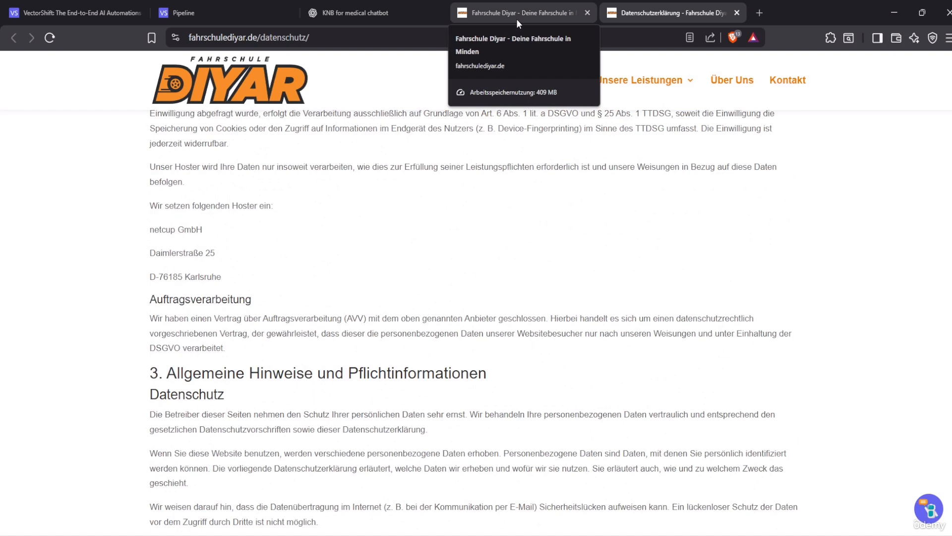
{"action": "left_click", "coordinate": [516, 19]}
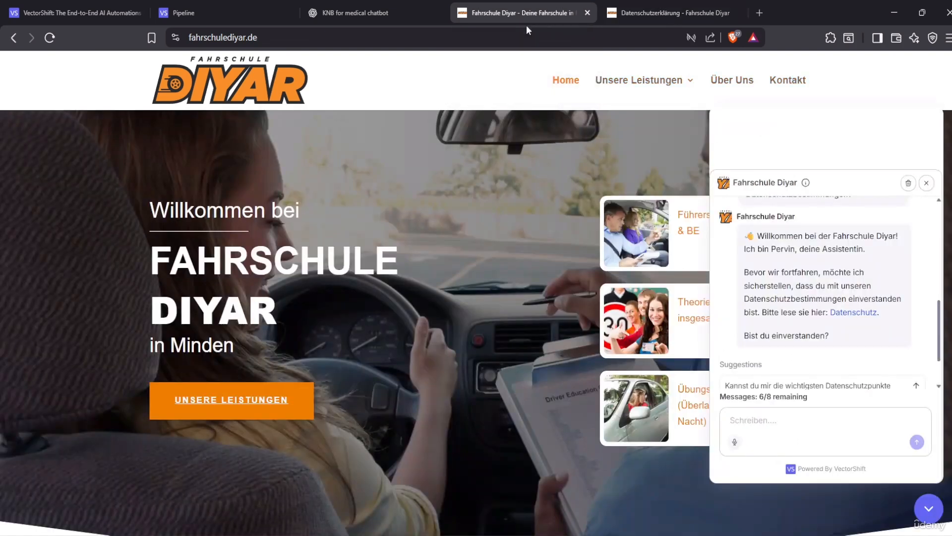
Reply 'ja ich akzeptiere die Dateschutzbestimmungen' to accept the privacy terms
{"action": "left_click", "coordinate": [786, 426]}
{"action": "type", "text": "ja ich akze"}
{"action": "type", "text": "ptiere die Date"}
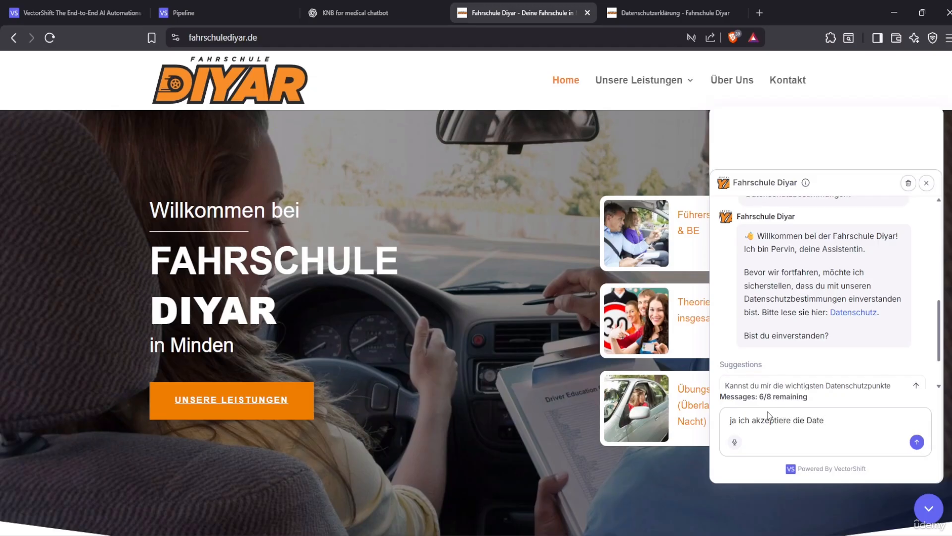
{"action": "type", "text": "schutzbestimmungen"}
{"action": "key", "text": "Return"}
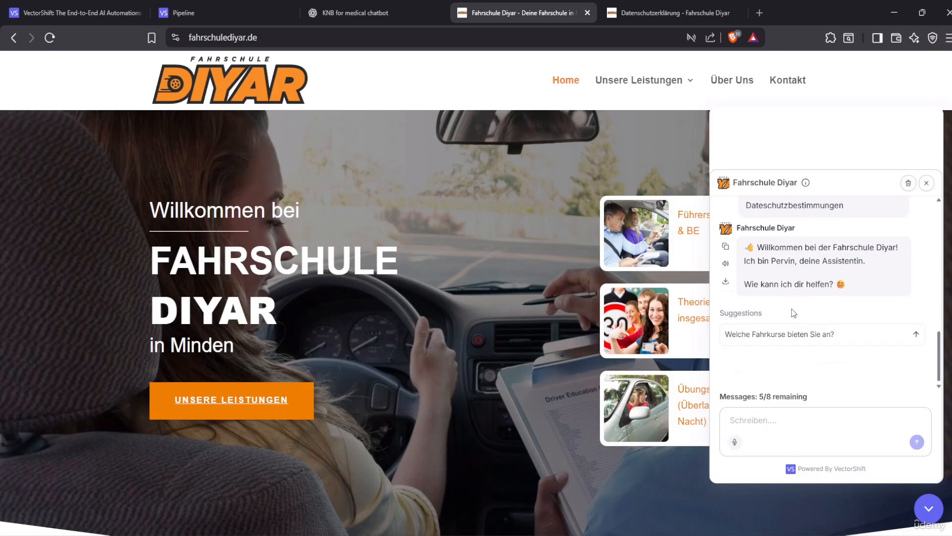
Ask 'wie viele stunden muss ich fahren' and read the answer of at least 12 lessons
{"action": "left_click", "coordinate": [759, 436]}
{"action": "type", "text": "w"}
{"action": "key", "text": "BackSpace"}
{"action": "type", "text": "wie viele stunden muss ich fahren"}
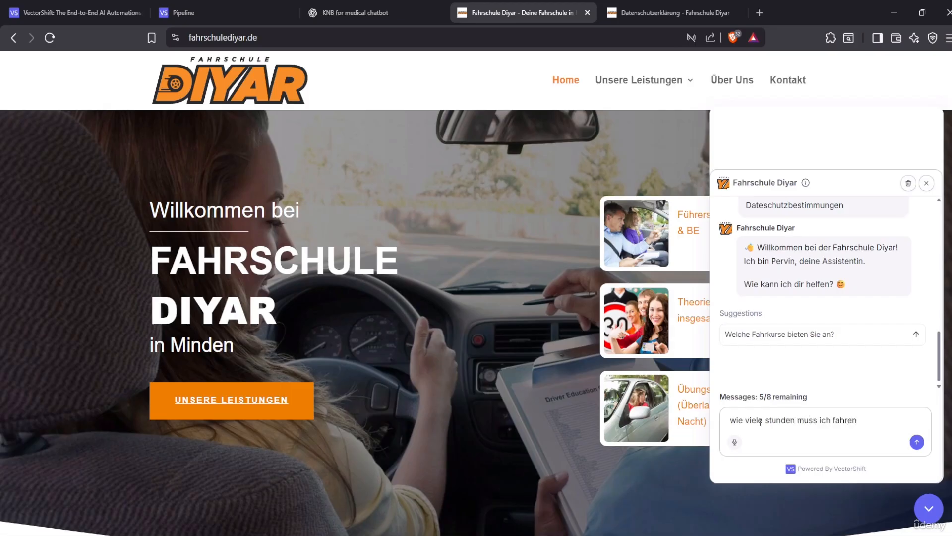
{"action": "key", "text": "Return"}
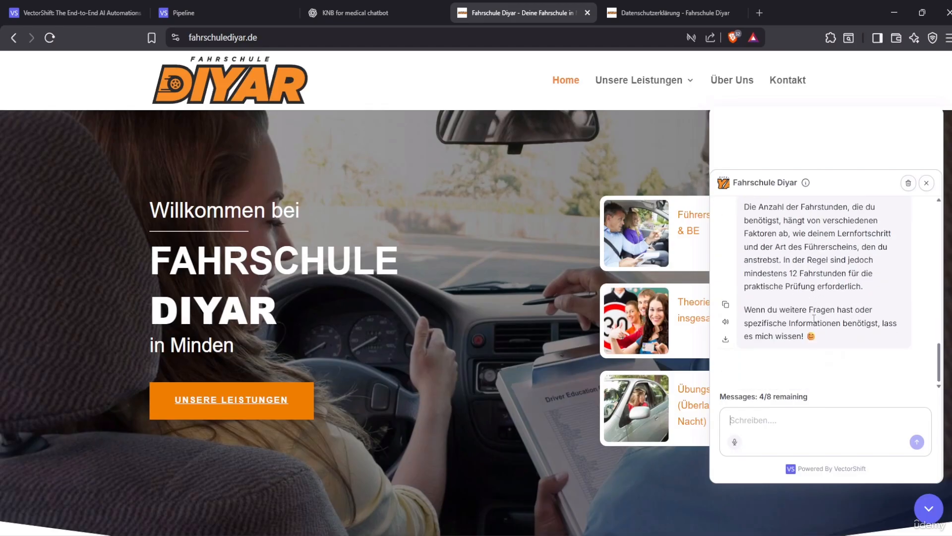
{"action": "scroll", "coordinate": [798, 306], "scroll_direction": "up", "scroll_amount": 2}
{"action": "scroll", "coordinate": [775, 321], "scroll_direction": "down", "scroll_amount": 3}
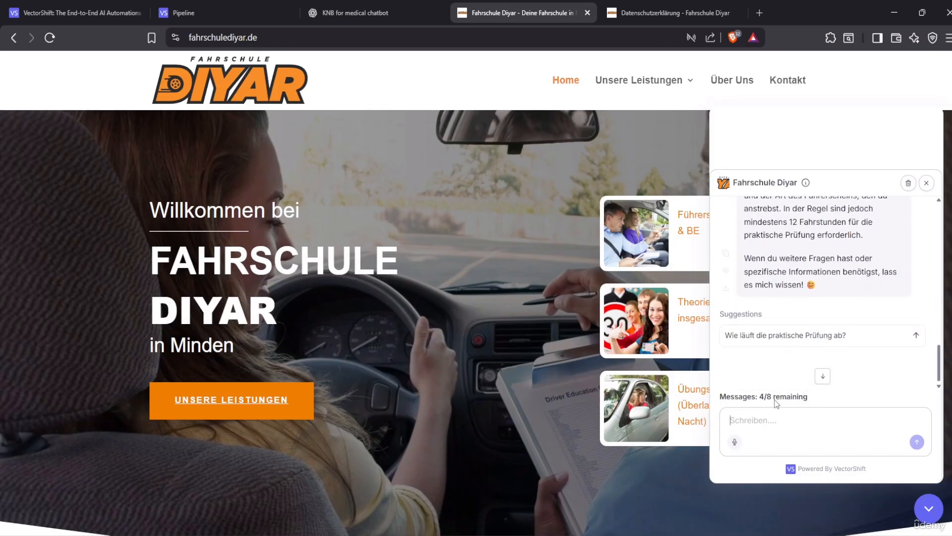
Ask the chatbot 'can you translate it in english'
{"action": "type", "text": "can you translate it in english"}
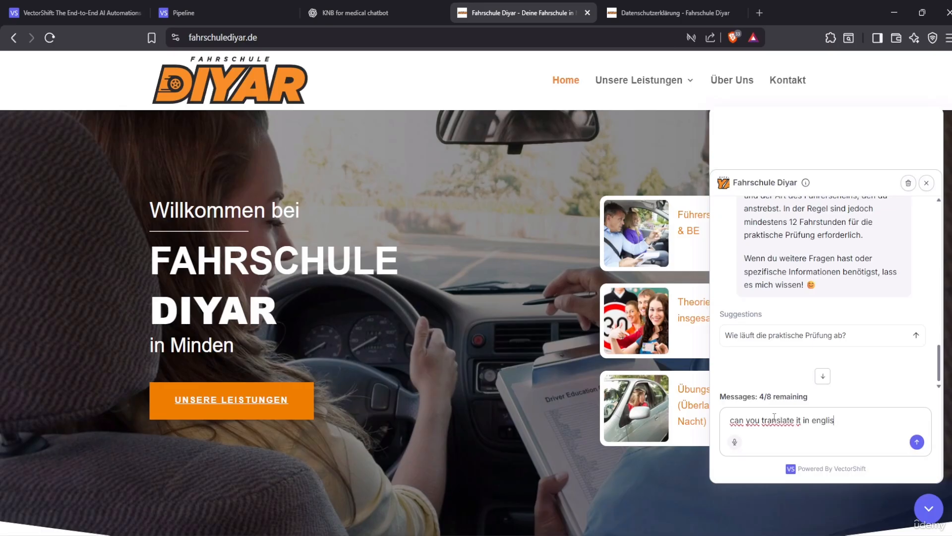
{"action": "key", "text": "Return"}
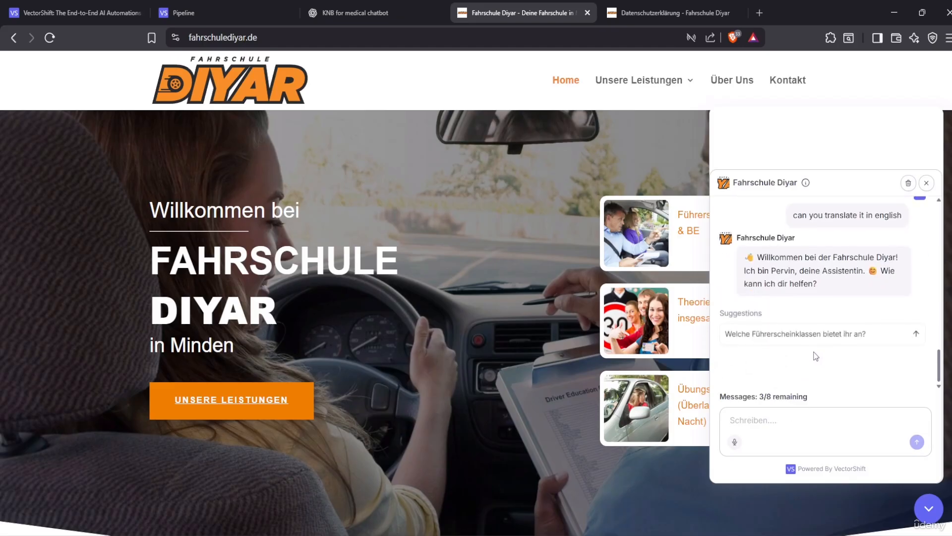
{"action": "scroll", "coordinate": [855, 351], "scroll_direction": "up", "scroll_amount": 2}
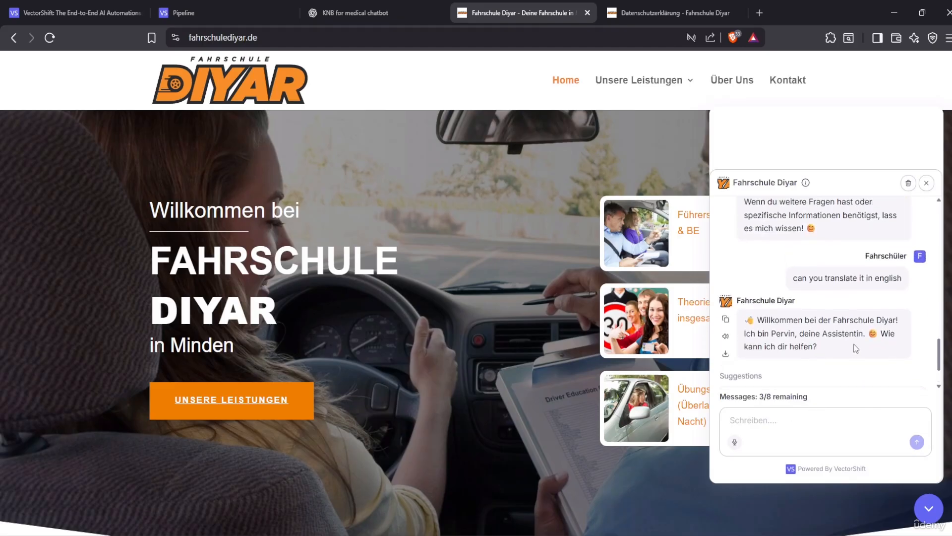
{"action": "scroll", "coordinate": [818, 376], "scroll_direction": "down", "scroll_amount": 2}
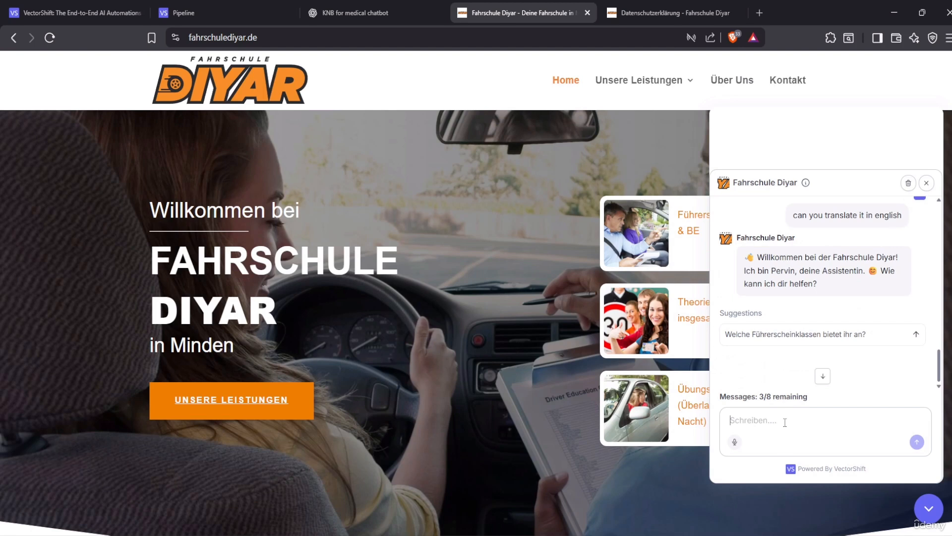
Repeat the request in German: 'kannst du das was ich gefragt habe auf englisch übersetzen'
{"action": "type", "text": "kannst du das was ich gefra"}
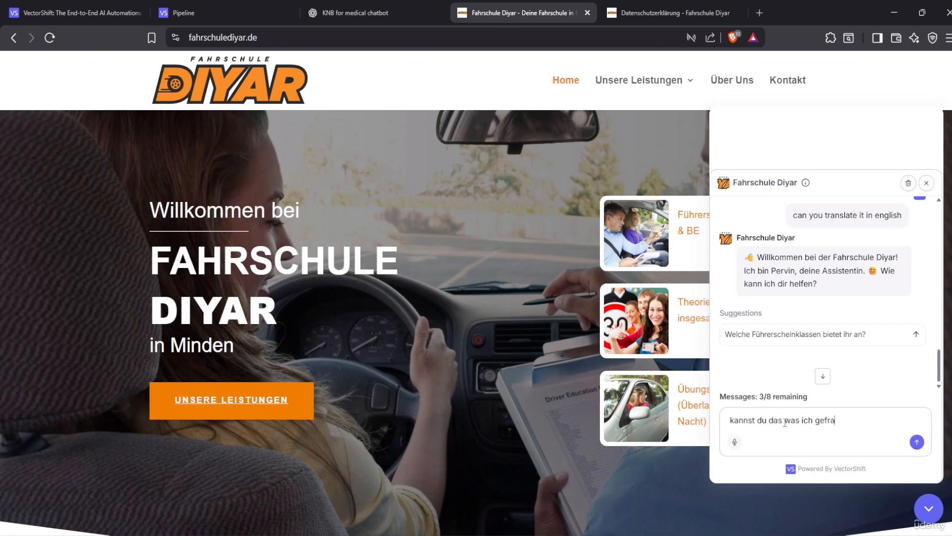
{"action": "type", "text": "gt habe auf englisch übersetzen"}
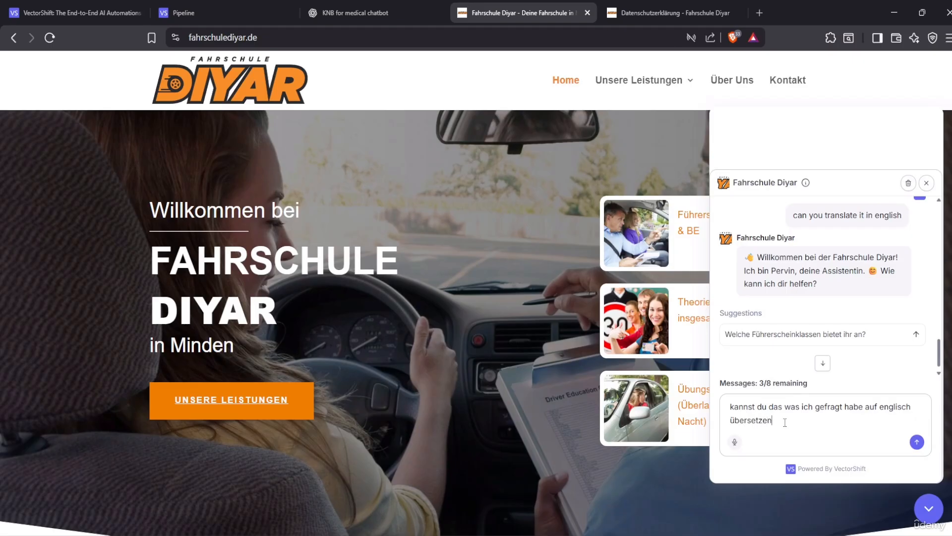
{"action": "key", "text": "Return"}
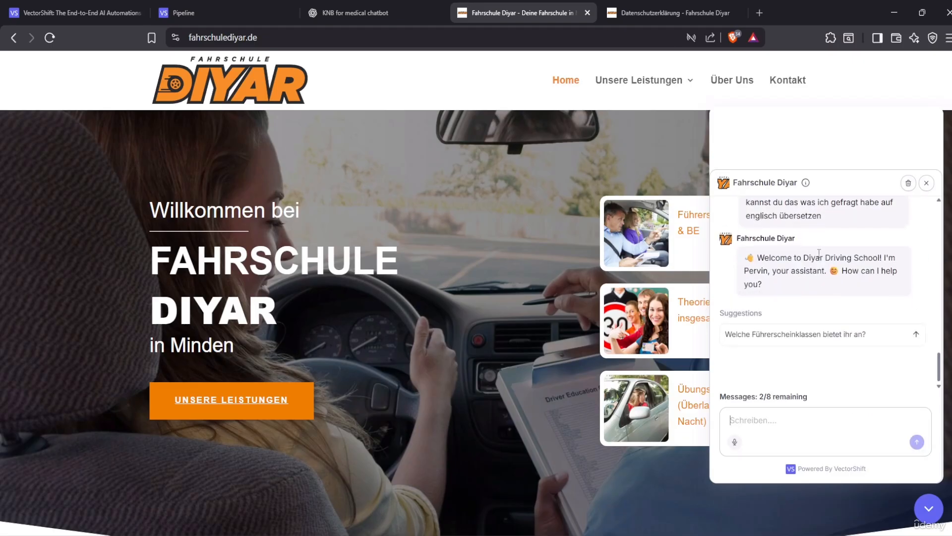
{"action": "scroll", "coordinate": [799, 285], "scroll_direction": "up", "scroll_amount": 1}
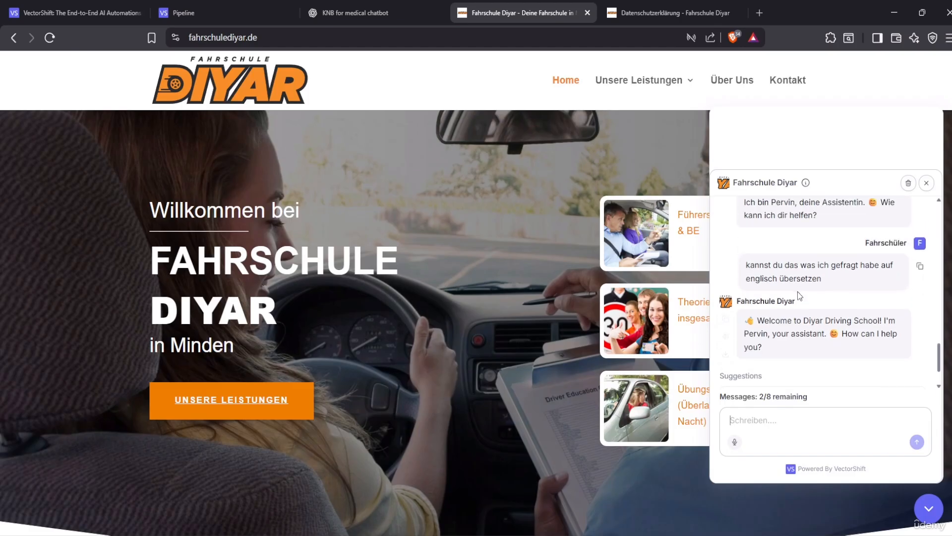
{"action": "scroll", "coordinate": [799, 297], "scroll_direction": "down", "scroll_amount": 1}
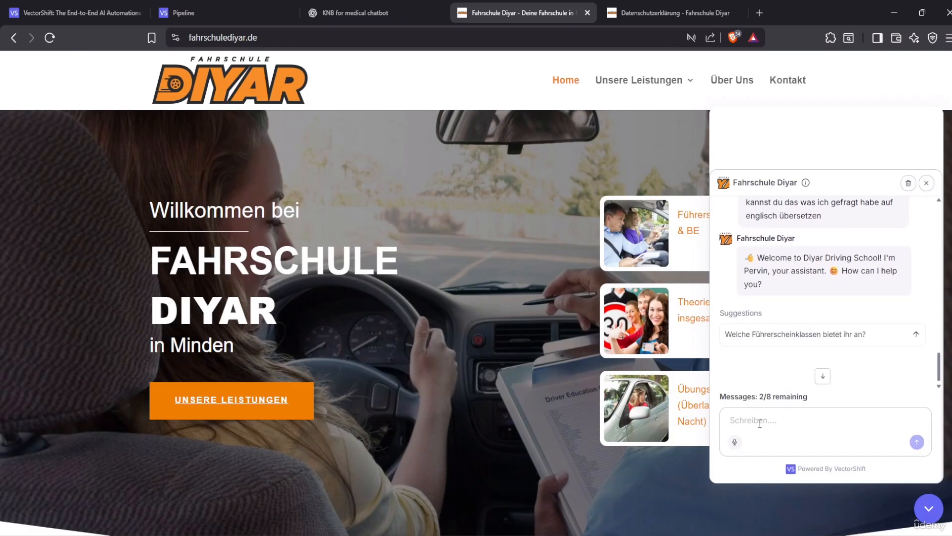
Ask 'how many hours i need' and review the German reply repeating 12 lessons
{"action": "left_click", "coordinate": [760, 423]}
{"action": "type", "text": "how many hours i ne"}
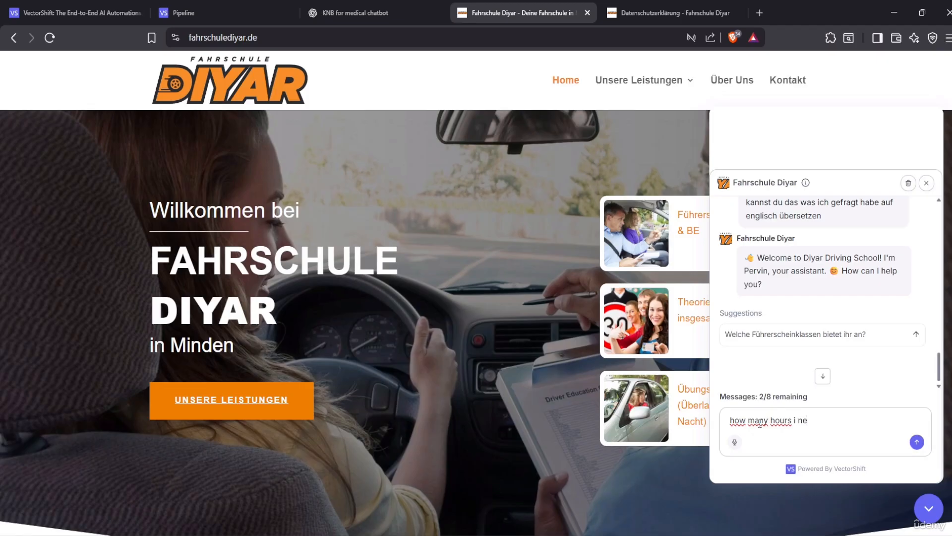
{"action": "type", "text": "ed"}
{"action": "key", "text": "Return"}
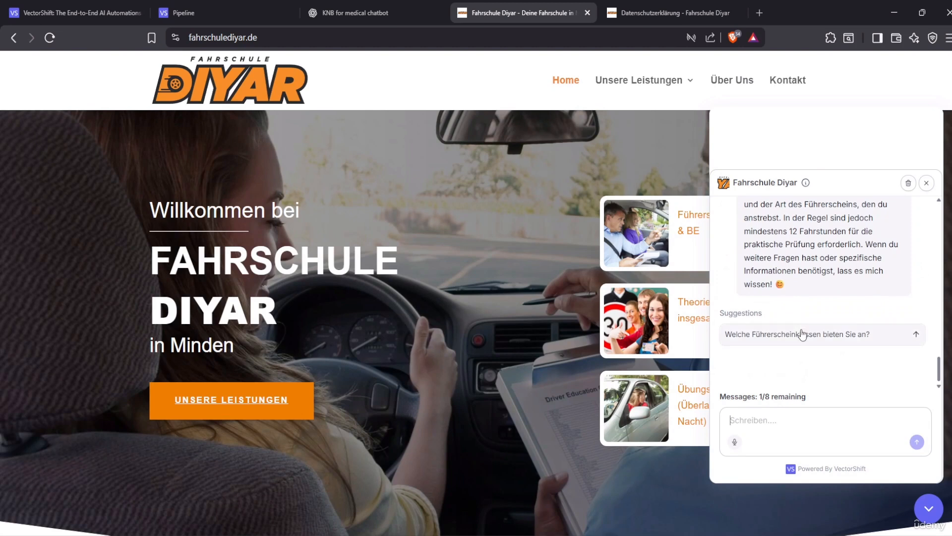
{"action": "scroll", "coordinate": [802, 335], "scroll_direction": "up", "scroll_amount": 2}
{"action": "scroll", "coordinate": [799, 322], "scroll_direction": "up", "scroll_amount": 2}
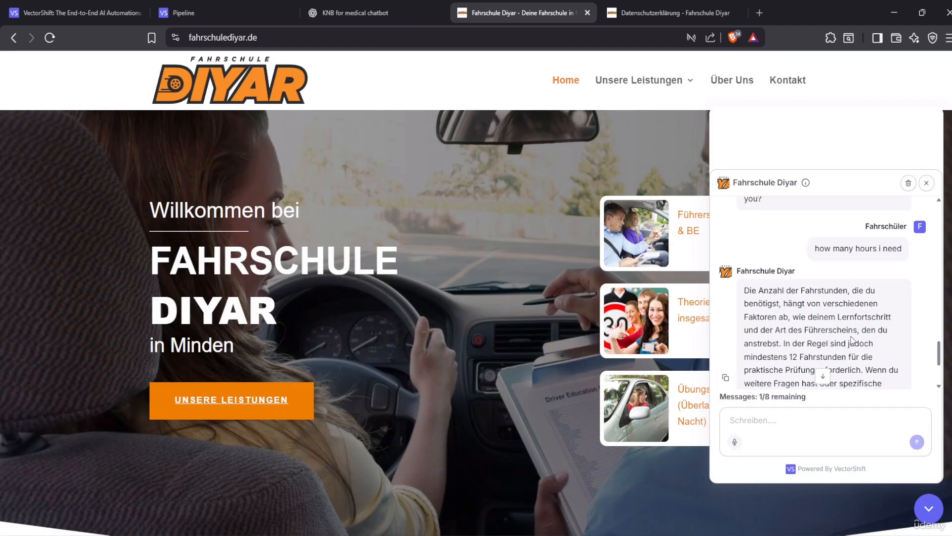
{"action": "scroll", "coordinate": [851, 340], "scroll_direction": "down", "scroll_amount": 2}
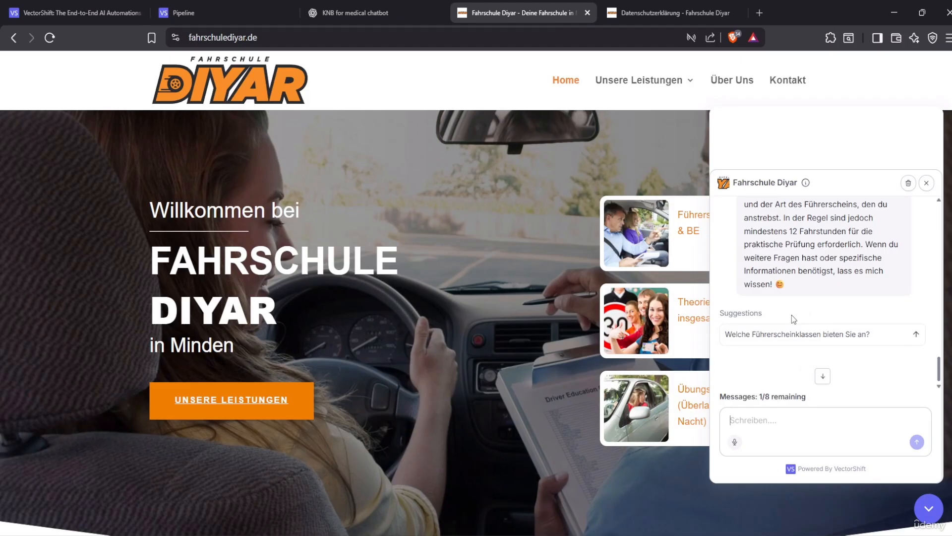
{"action": "scroll", "coordinate": [800, 331], "scroll_direction": "up", "scroll_amount": 5}
{"action": "scroll", "coordinate": [799, 331], "scroll_direction": "up", "scroll_amount": 8}
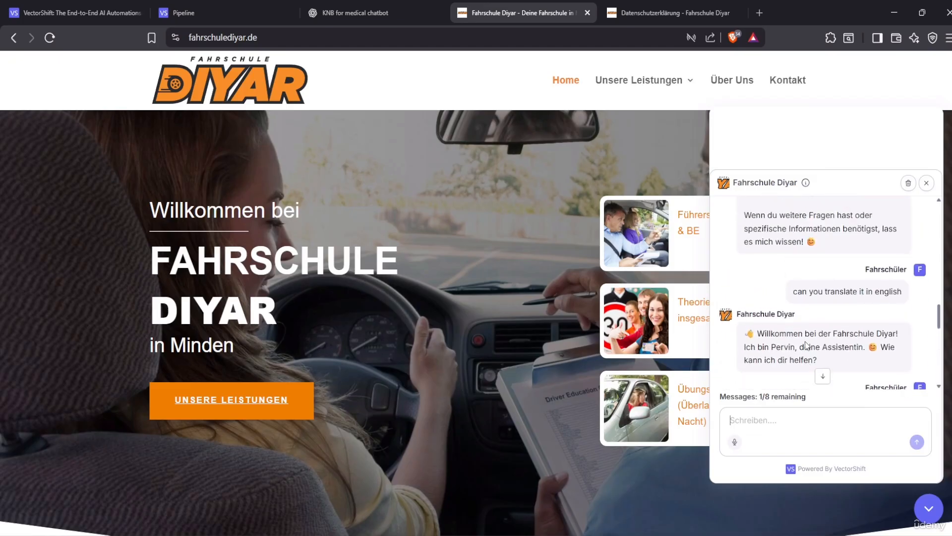
{"action": "scroll", "coordinate": [767, 317], "scroll_direction": "down", "scroll_amount": 1}
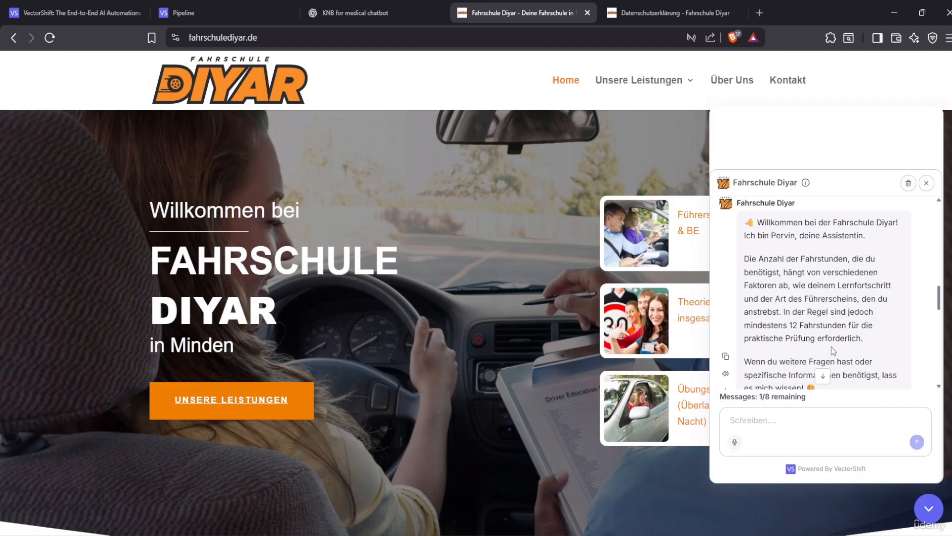
Scroll through the chatbot conversation to review its replies
{"action": "scroll", "coordinate": [820, 338], "scroll_direction": "down", "scroll_amount": 1}
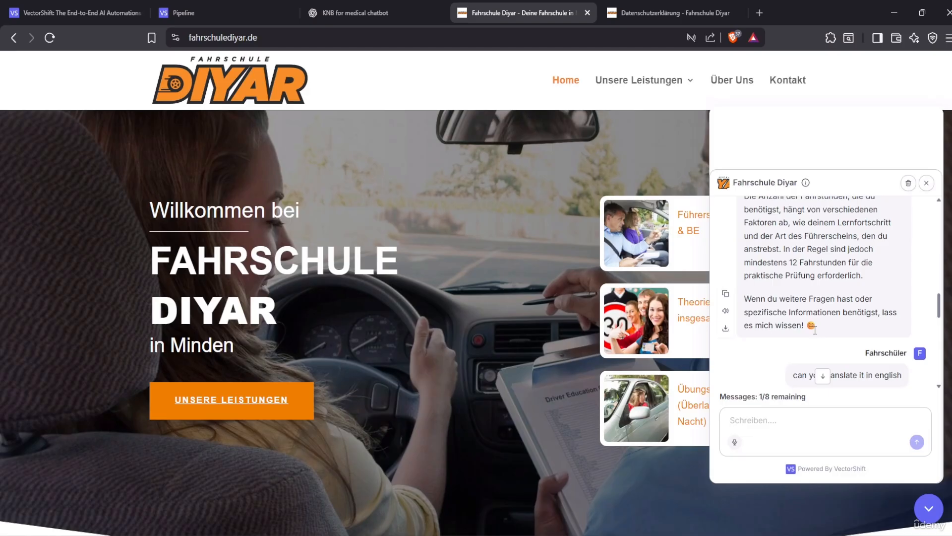
{"action": "scroll", "coordinate": [851, 361], "scroll_direction": "up", "scroll_amount": 1}
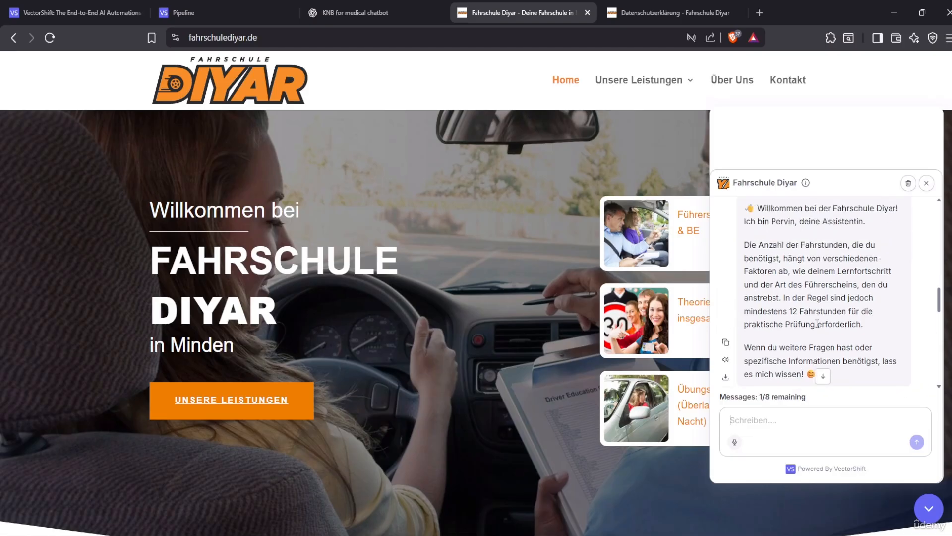
{"action": "scroll", "coordinate": [851, 360], "scroll_direction": "down", "scroll_amount": 1}
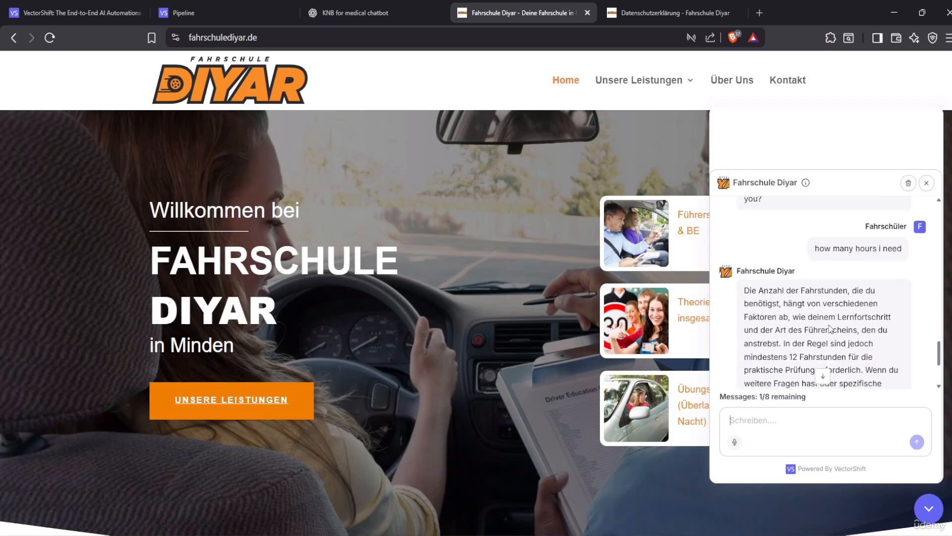
{"action": "scroll", "coordinate": [794, 311], "scroll_direction": "up", "scroll_amount": 3}
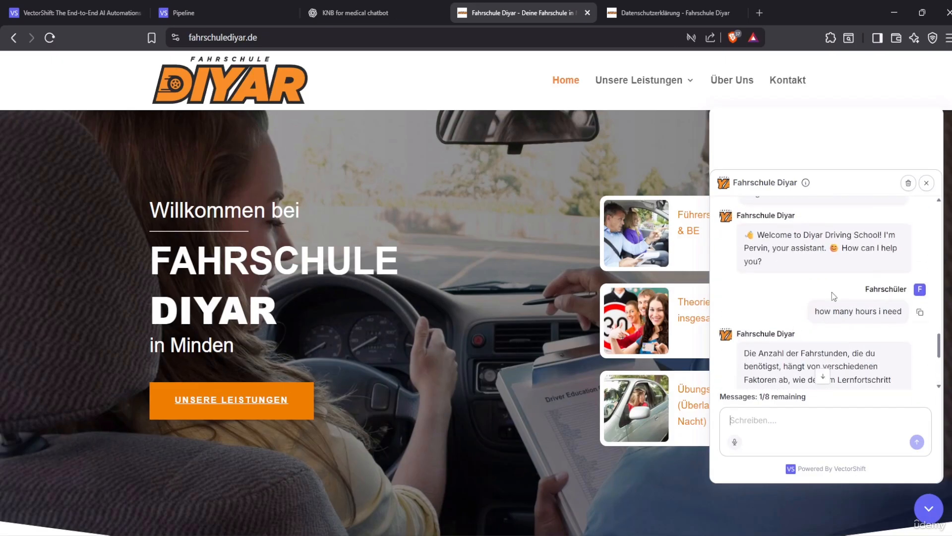
{"action": "scroll", "coordinate": [821, 318], "scroll_direction": "up", "scroll_amount": 2}
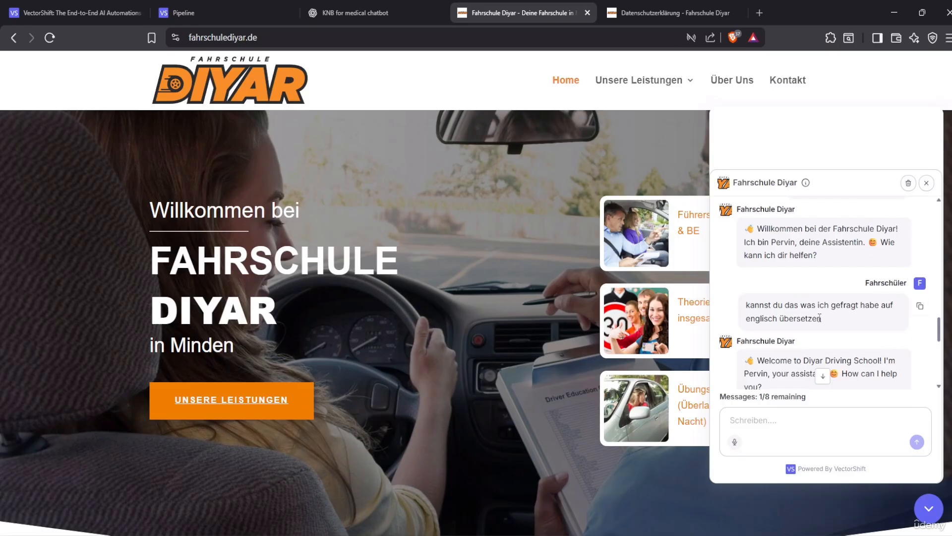
{"action": "scroll", "coordinate": [819, 318], "scroll_direction": "down", "scroll_amount": 2}
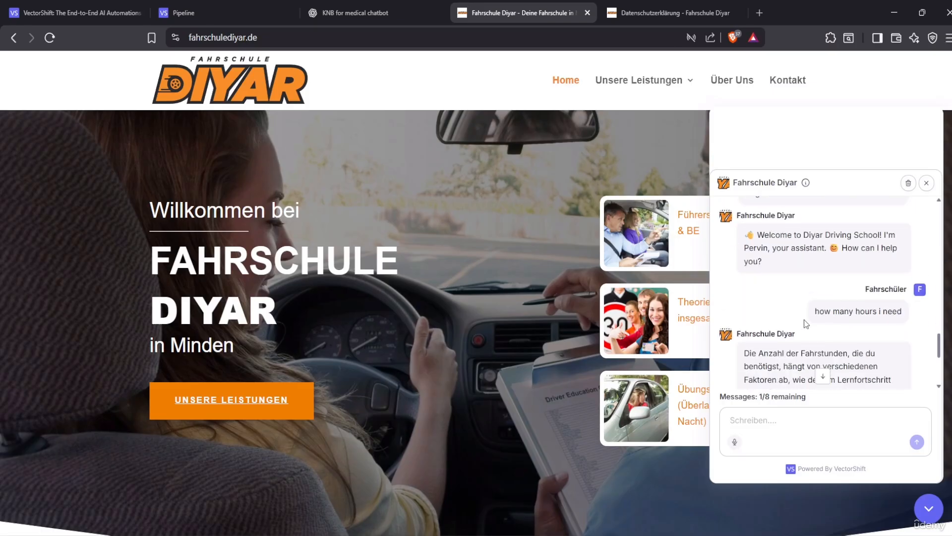
{"action": "scroll", "coordinate": [763, 292], "scroll_direction": "up", "scroll_amount": 1}
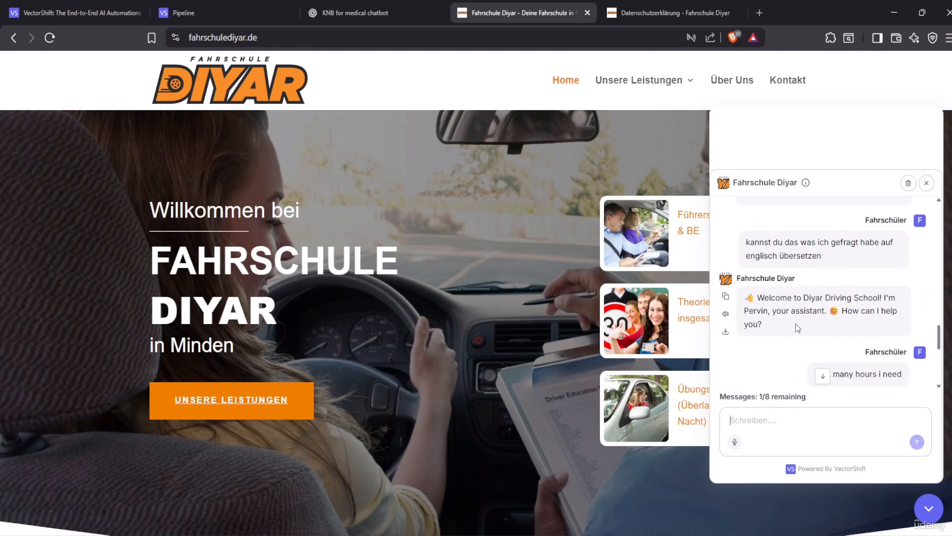
{"action": "scroll", "coordinate": [894, 332], "scroll_direction": "down", "scroll_amount": 1}
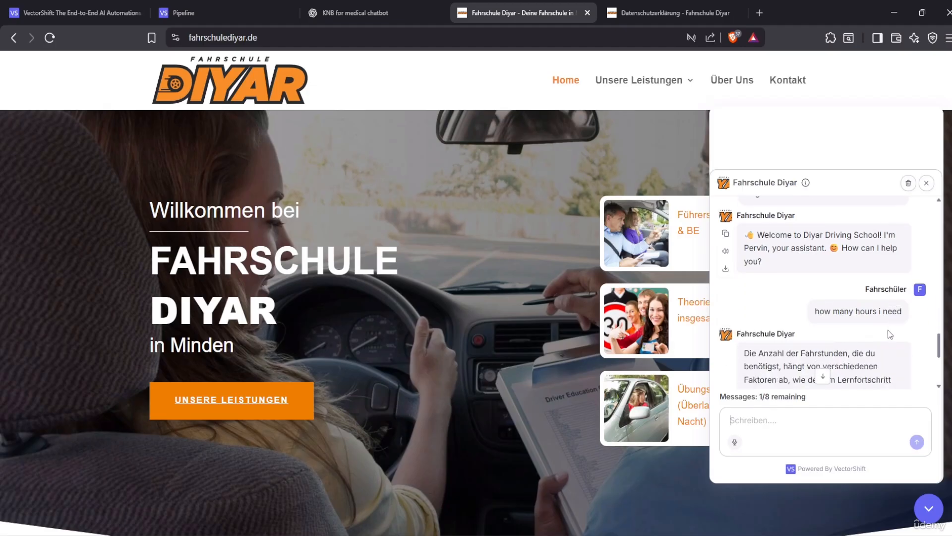
{"action": "scroll", "coordinate": [833, 308], "scroll_direction": "down", "scroll_amount": 2}
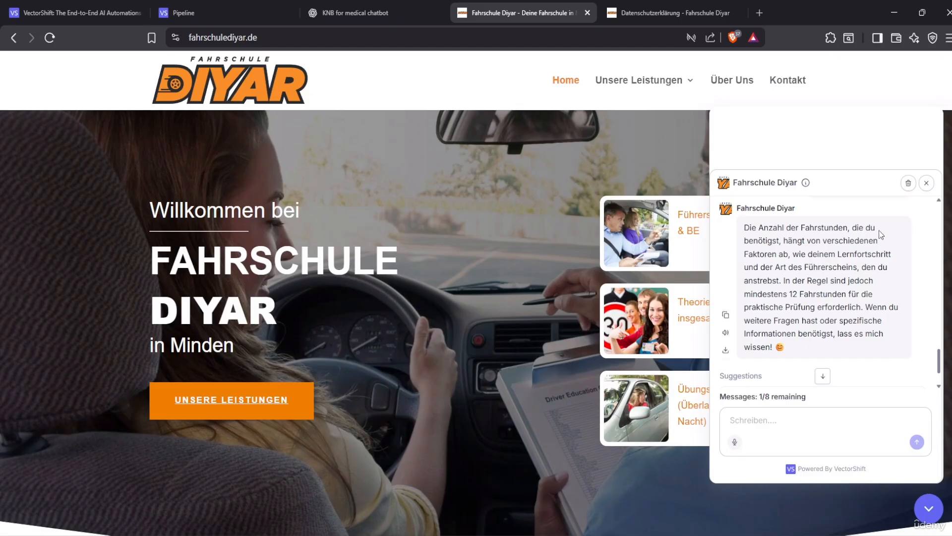
Open the Simple Chatbot pipeline, show the Knowledge nodes, and collapse the sidebar
{"action": "left_click", "coordinate": [214, 12]}
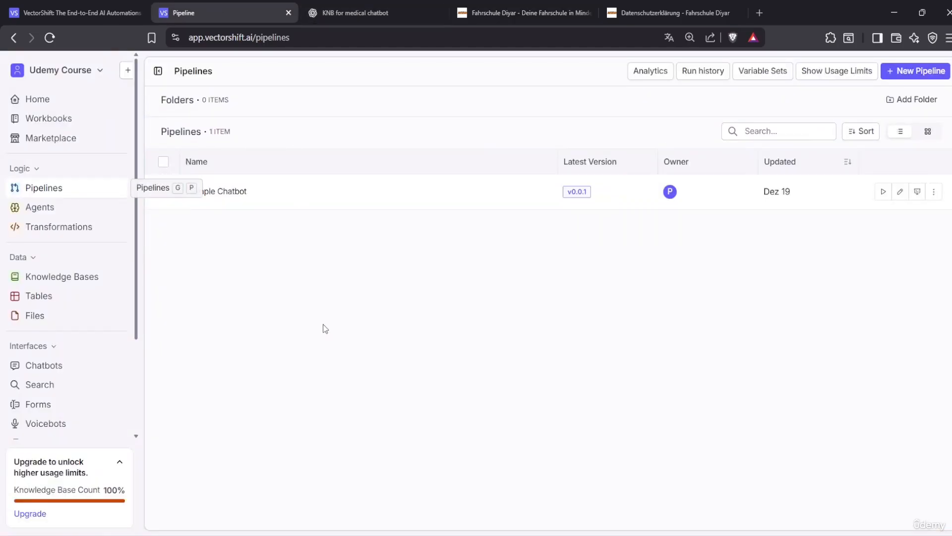
{"action": "left_click", "coordinate": [232, 195]}
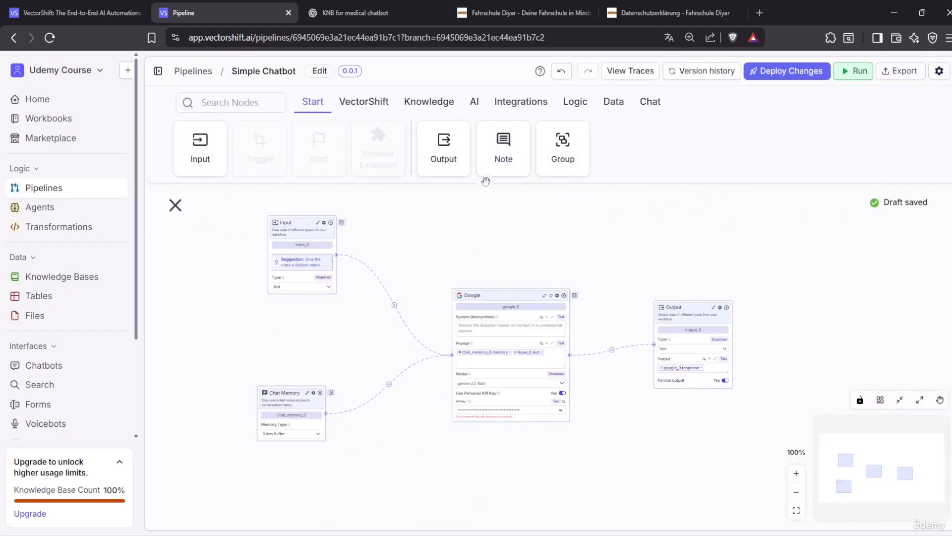
{"action": "left_click", "coordinate": [439, 108]}
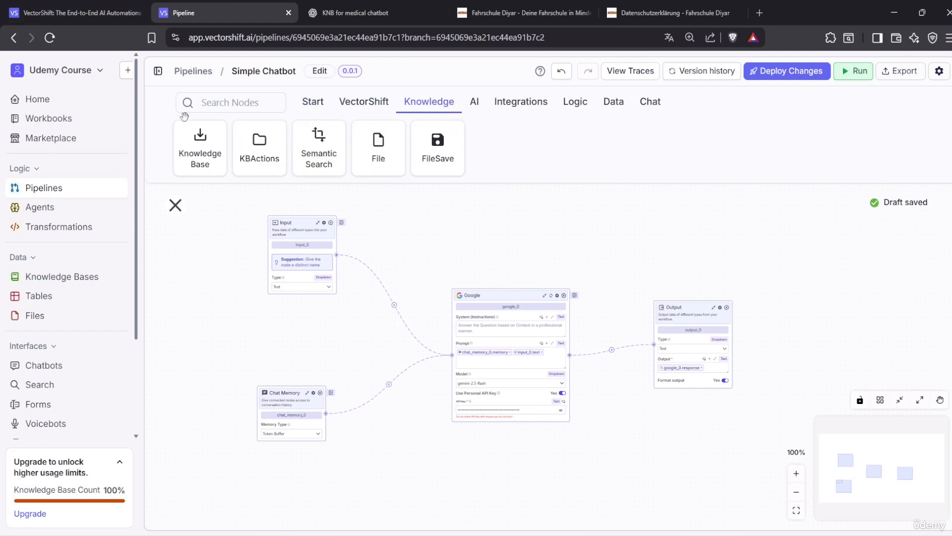
{"action": "left_click", "coordinate": [158, 71]}
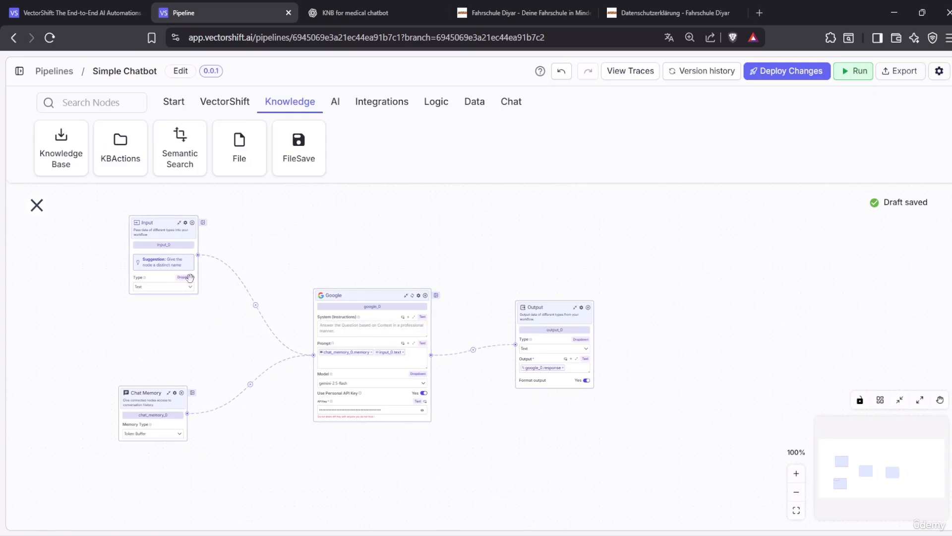
Rename the Input node to UserInput
{"action": "double_click", "coordinate": [162, 245]}
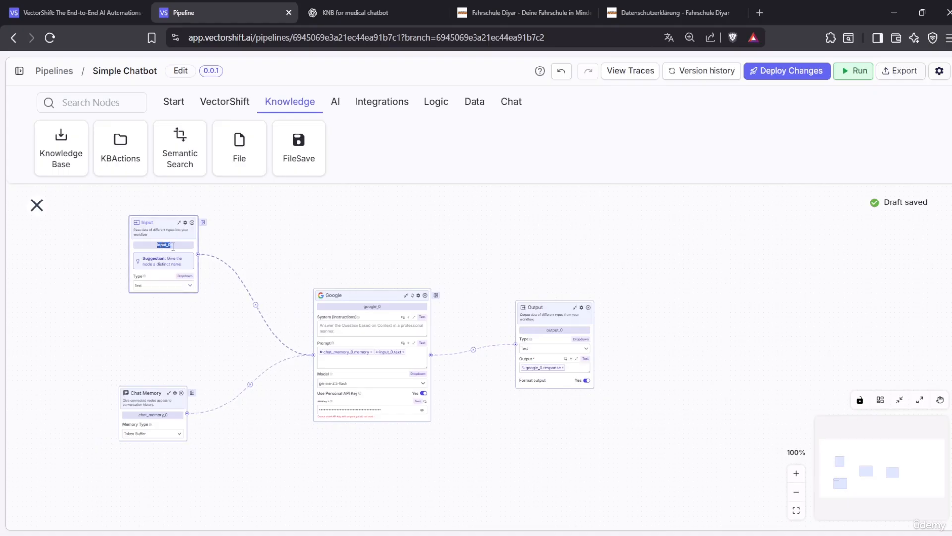
{"action": "key", "text": "BackSpace"}
{"action": "type", "text": "inp"}
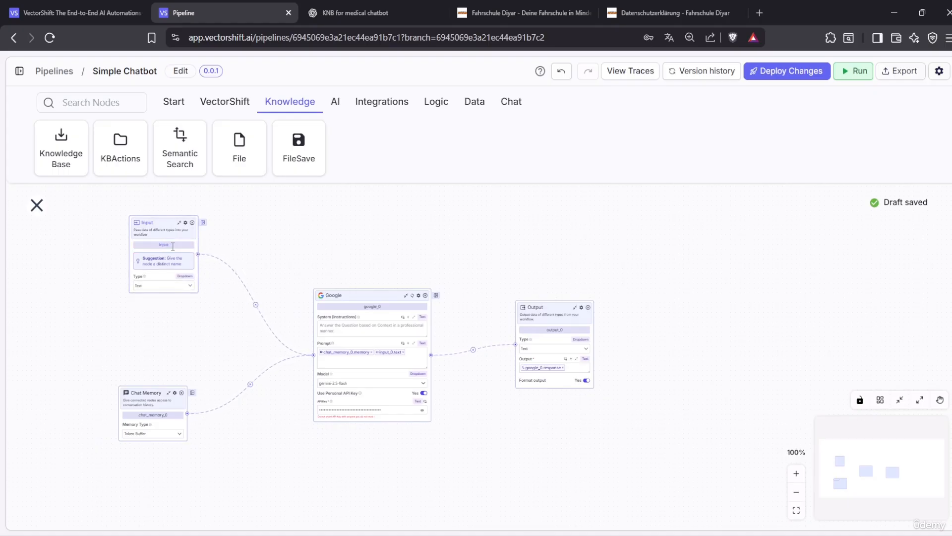
{"action": "key", "text": "BackSpace"}
{"action": "key", "text": "BackSpace"}
{"action": "key", "text": "BackSpace"}
{"action": "type", "text": "User"}
{"action": "scroll", "coordinate": [186, 244], "scroll_direction": "up", "scroll_amount": 4}
{"action": "scroll", "coordinate": [197, 303], "scroll_direction": "down", "scroll_amount": 3}
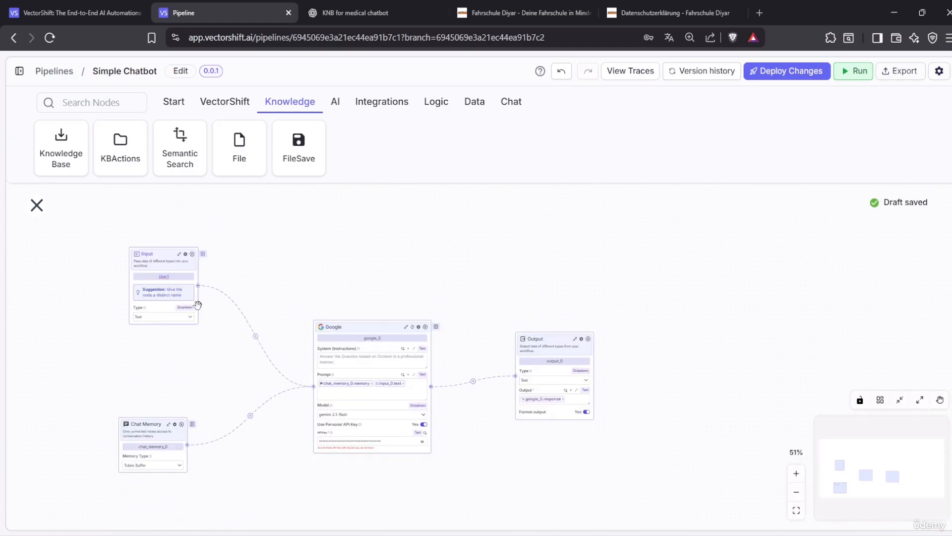
{"action": "double_click", "coordinate": [800, 475]}
{"action": "left_click_drag", "start_coordinate": [183, 303], "coordinate": [435, 254]}
{"action": "scroll", "coordinate": [435, 254], "scroll_direction": "up", "scroll_amount": 3}
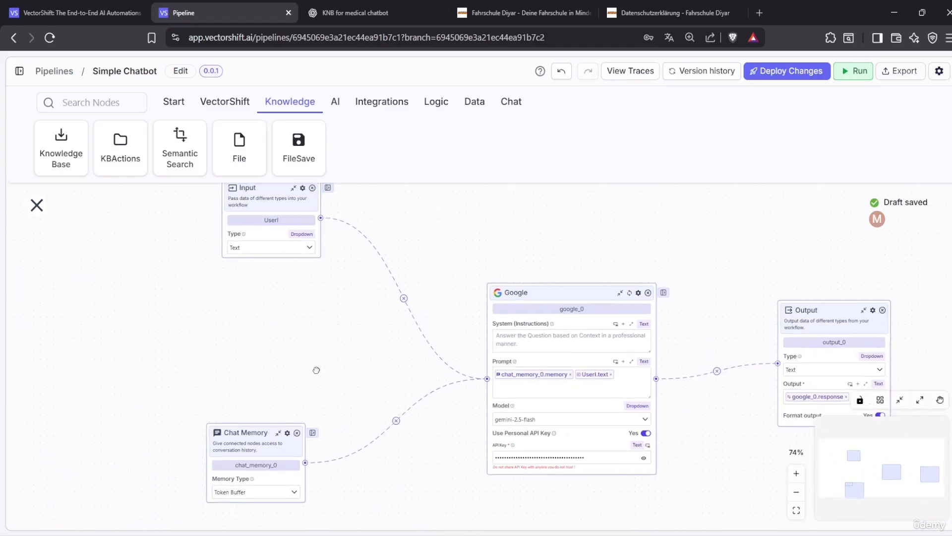
{"action": "double_click", "coordinate": [264, 279]}
{"action": "key", "text": "BackSpace"}
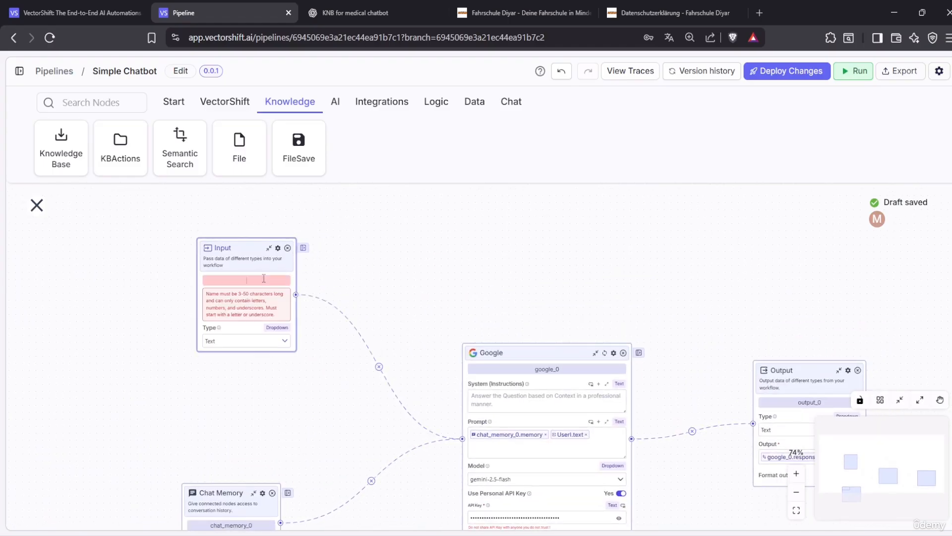
{"action": "type", "text": "UserInput"}
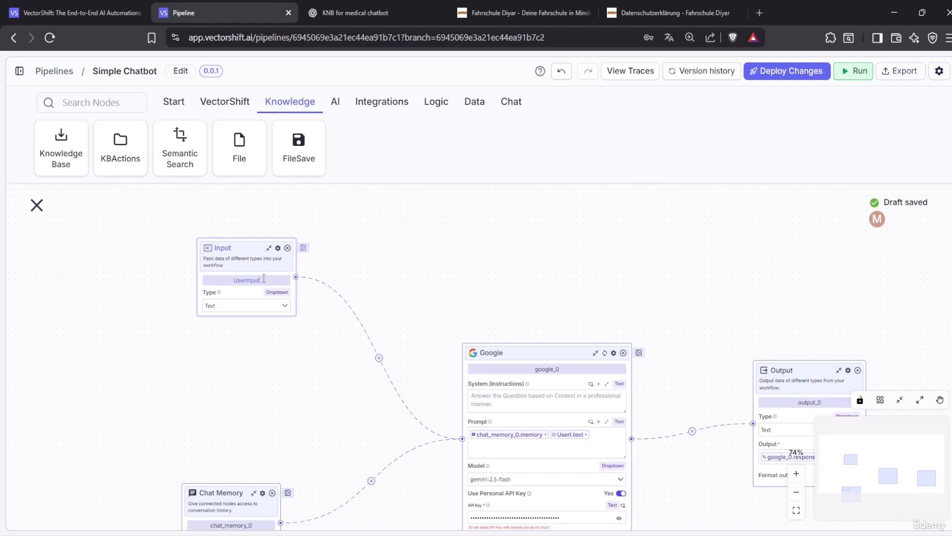
Rename chat_memory_0 to ChatMemory and remove UserInput.text from the Google prompt
{"action": "scroll", "coordinate": [245, 496], "scroll_direction": "down", "scroll_amount": 2}
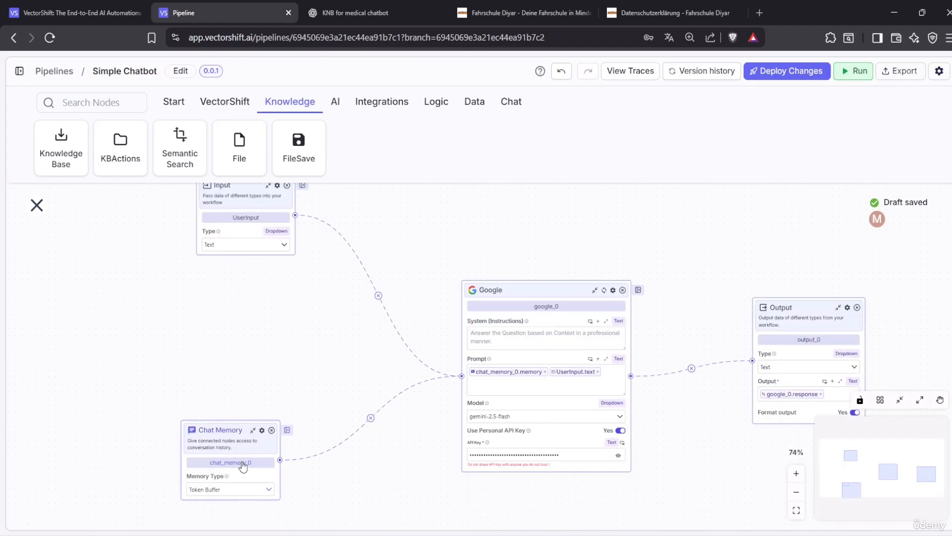
{"action": "double_click", "coordinate": [243, 462]}
{"action": "key", "text": "BackSpace"}
{"action": "type", "text": "Chat"}
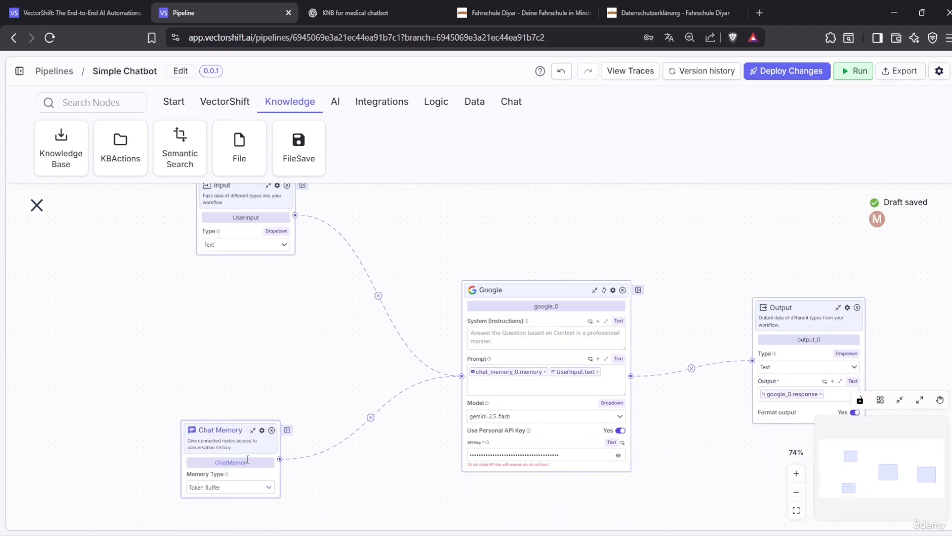
{"action": "left_click", "coordinate": [351, 480]}
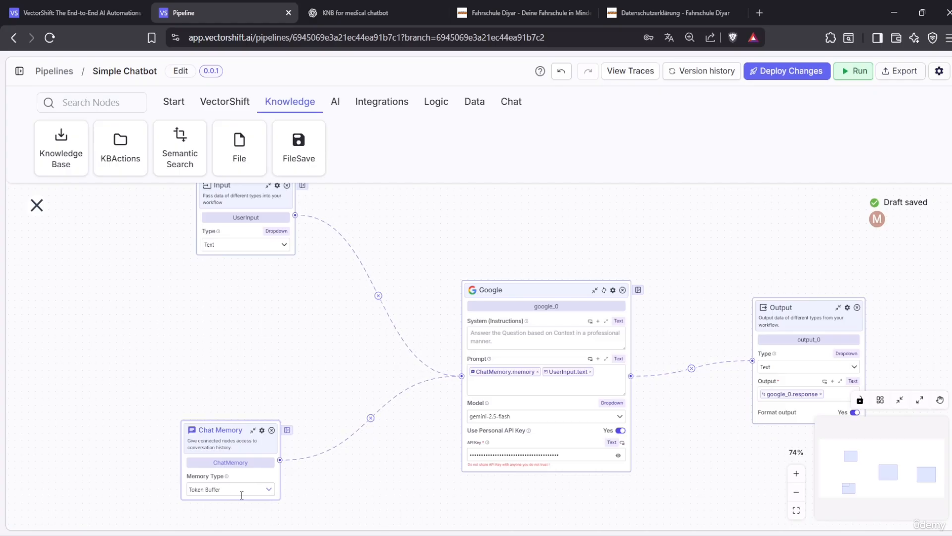
{"action": "left_click_drag", "start_coordinate": [296, 323], "coordinate": [296, 373]}
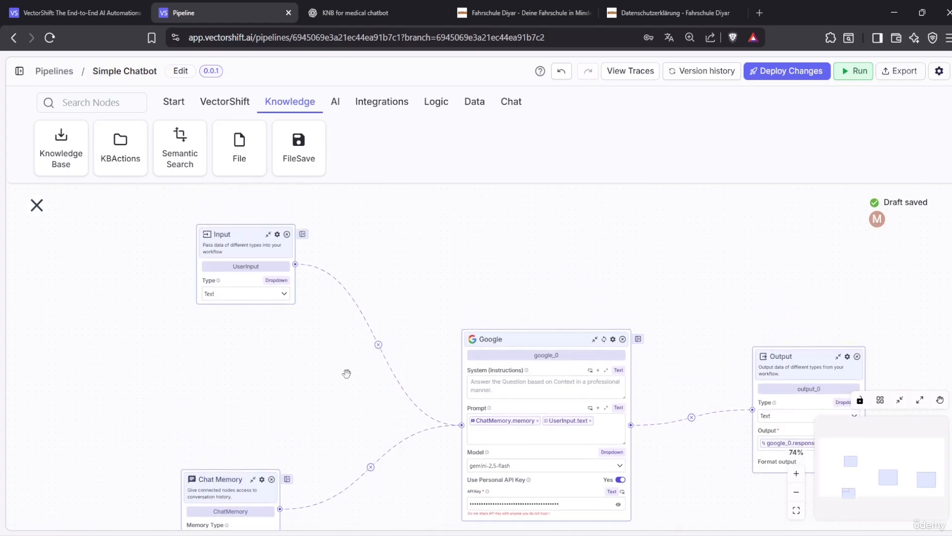
{"action": "left_click", "coordinate": [591, 421]}
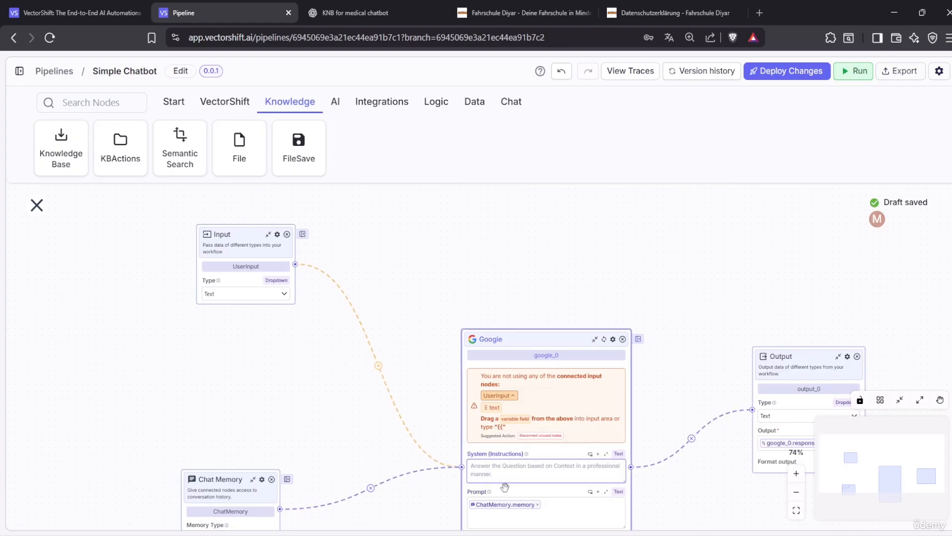
Remove ChatMemory.memory from the Google prompt, leaving it empty, and reposition the Input node
{"action": "left_click", "coordinate": [537, 505]}
{"action": "scroll", "coordinate": [539, 472], "scroll_direction": "down", "scroll_amount": 1}
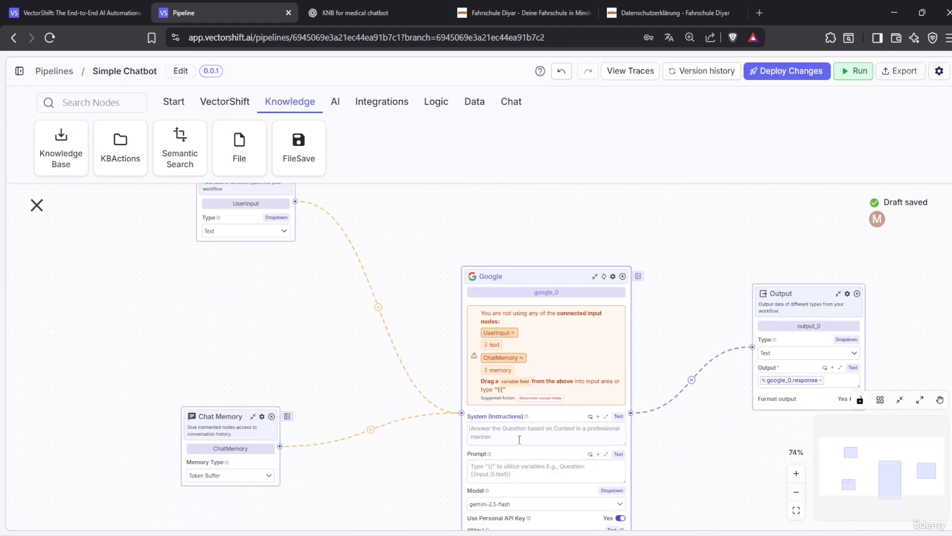
{"action": "left_click", "coordinate": [519, 441]}
{"action": "left_click", "coordinate": [496, 471]}
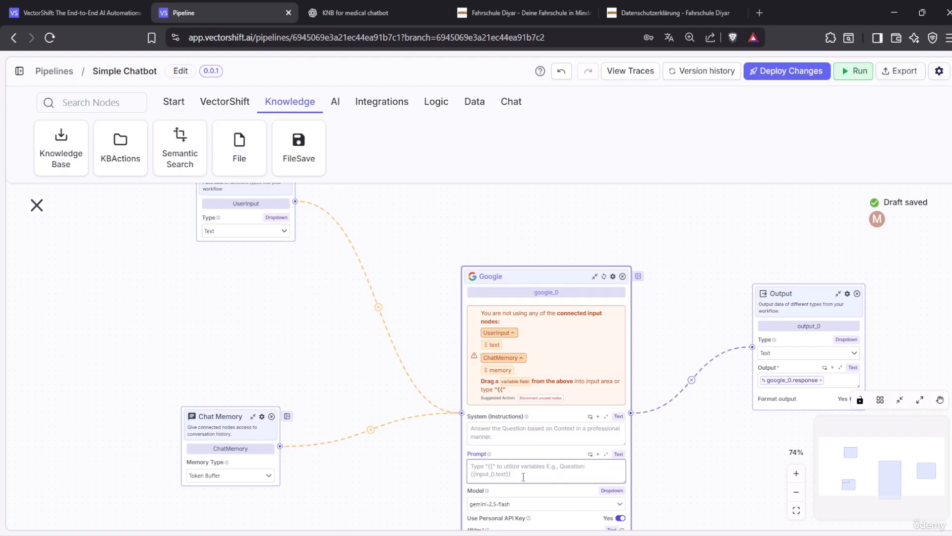
{"action": "scroll", "coordinate": [372, 472], "scroll_direction": "down", "scroll_amount": 3}
{"action": "scroll", "coordinate": [401, 478], "scroll_direction": "up", "scroll_amount": 2}
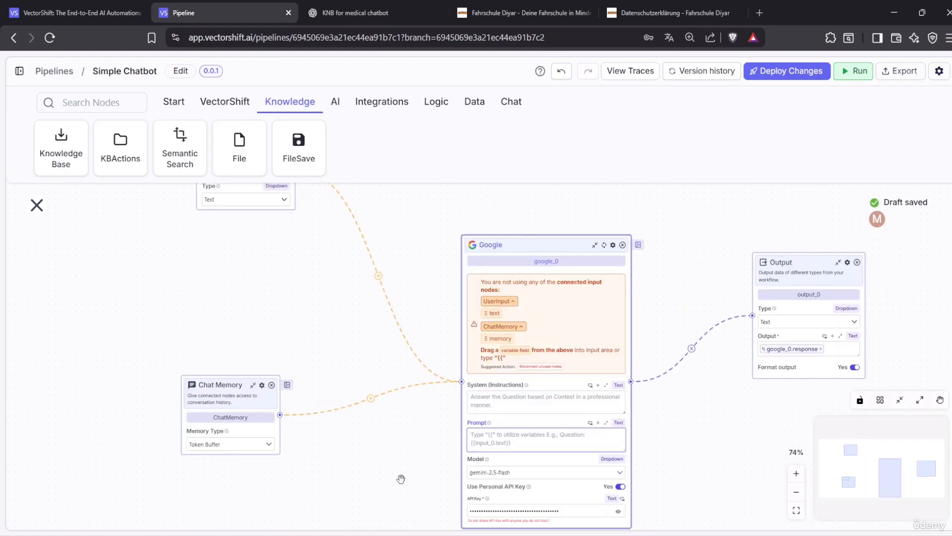
{"action": "scroll", "coordinate": [392, 471], "scroll_direction": "up", "scroll_amount": 4}
{"action": "left_click_drag", "start_coordinate": [221, 237], "coordinate": [179, 258]}
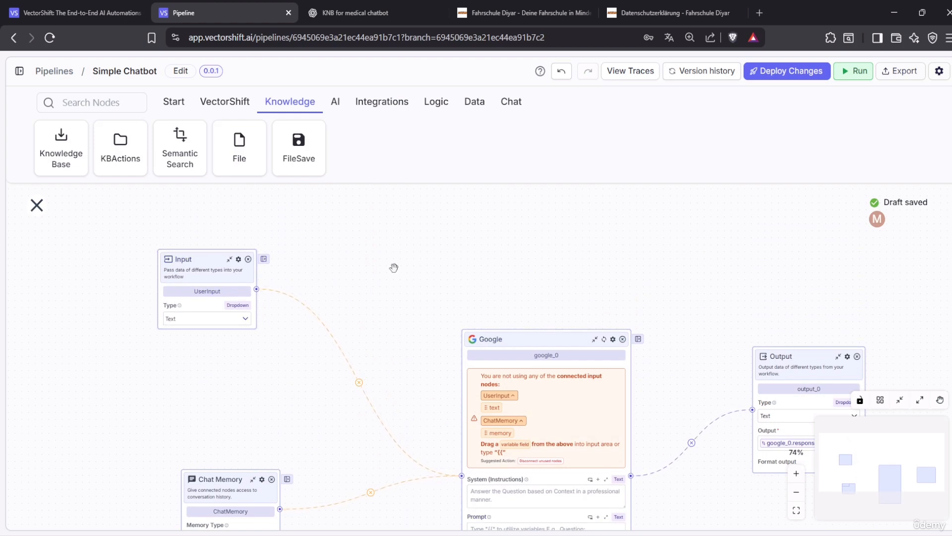
{"action": "left_click_drag", "start_coordinate": [209, 265], "coordinate": [238, 282]}
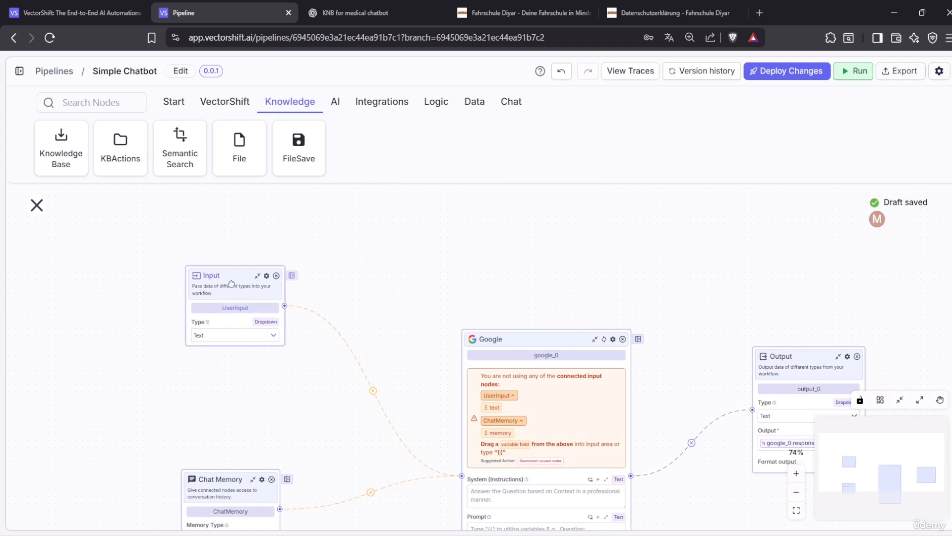
{"action": "scroll", "coordinate": [397, 332], "scroll_direction": "down", "scroll_amount": 3}
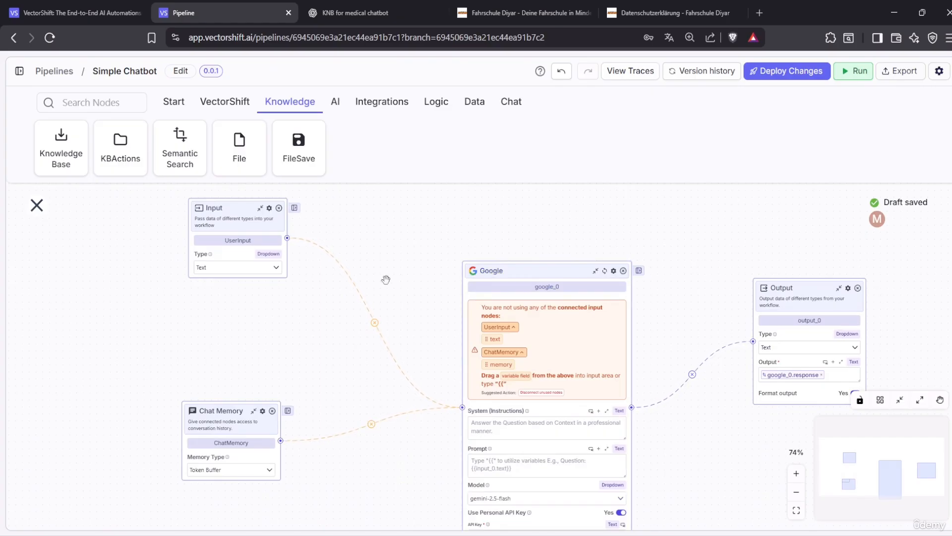
{"action": "left_click_drag", "start_coordinate": [268, 254], "coordinate": [249, 277]}
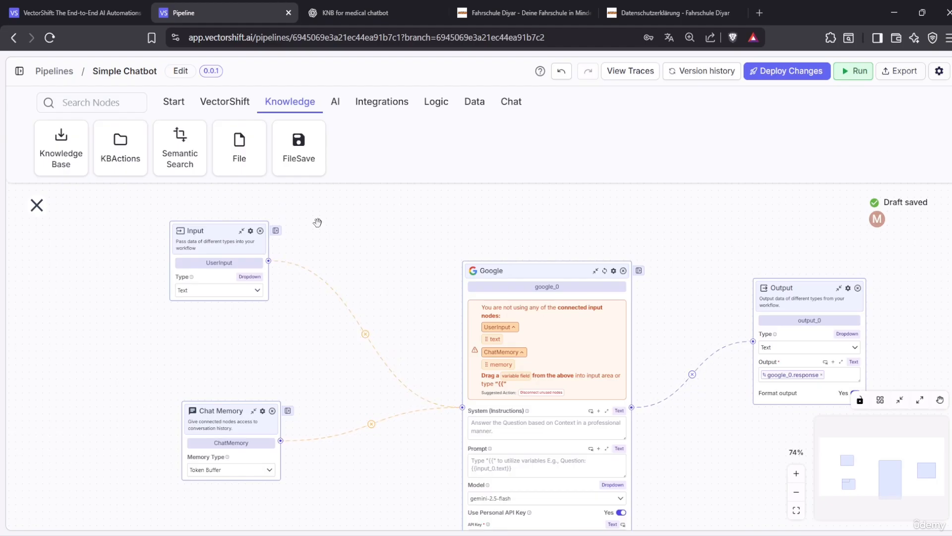
Delete the Input→Google and Chat Memory→Google connections and fit the pipeline in view
{"action": "left_click", "coordinate": [365, 334]}
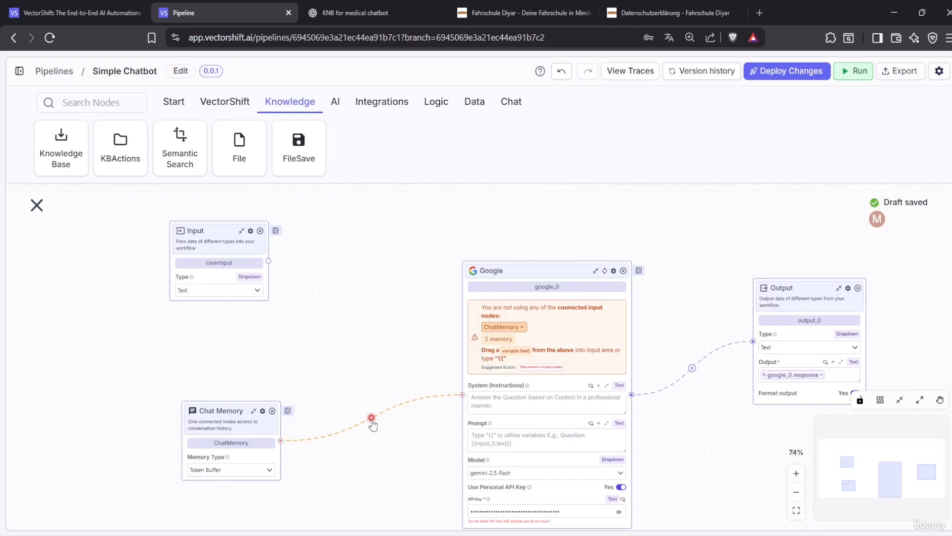
{"action": "left_click", "coordinate": [372, 418]}
{"action": "scroll", "coordinate": [368, 421], "scroll_direction": "up", "scroll_amount": 5}
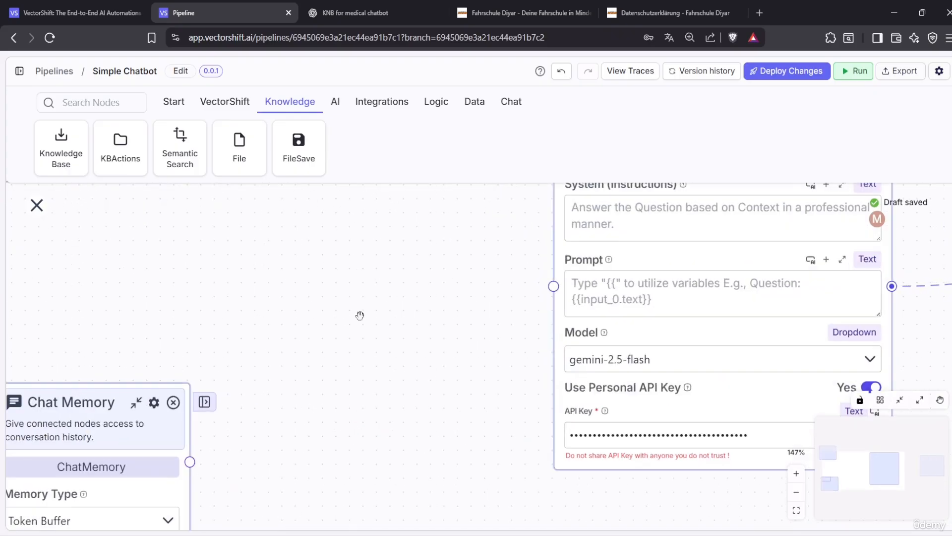
{"action": "left_click", "coordinate": [797, 507]}
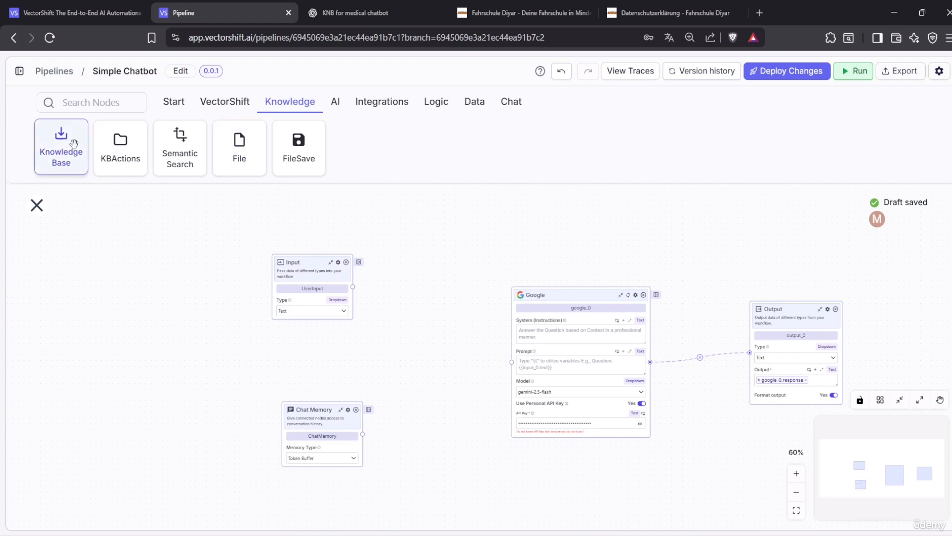
Add a Knowledge Base Reader node between Input and Google, shifting Input and Chat Memory left
{"action": "left_click", "coordinate": [167, 102]}
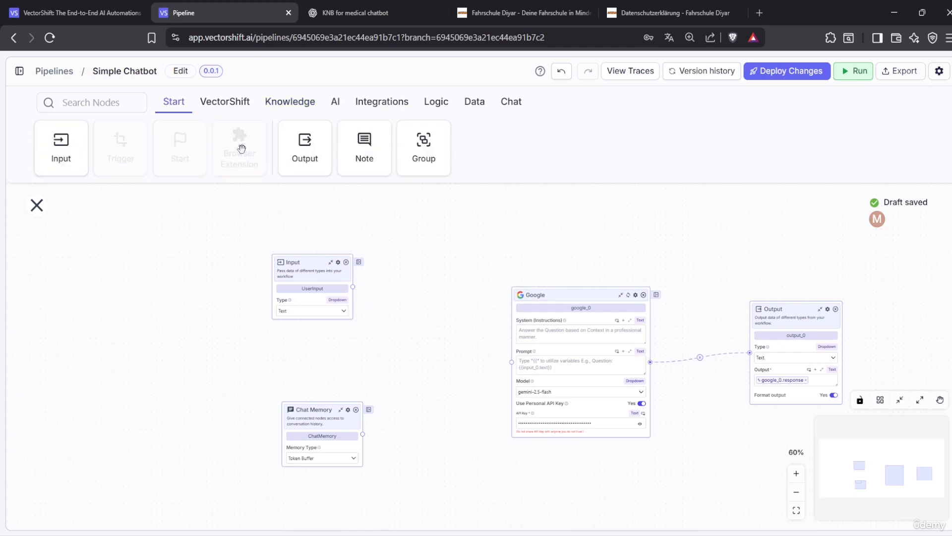
{"action": "left_click", "coordinate": [283, 109]}
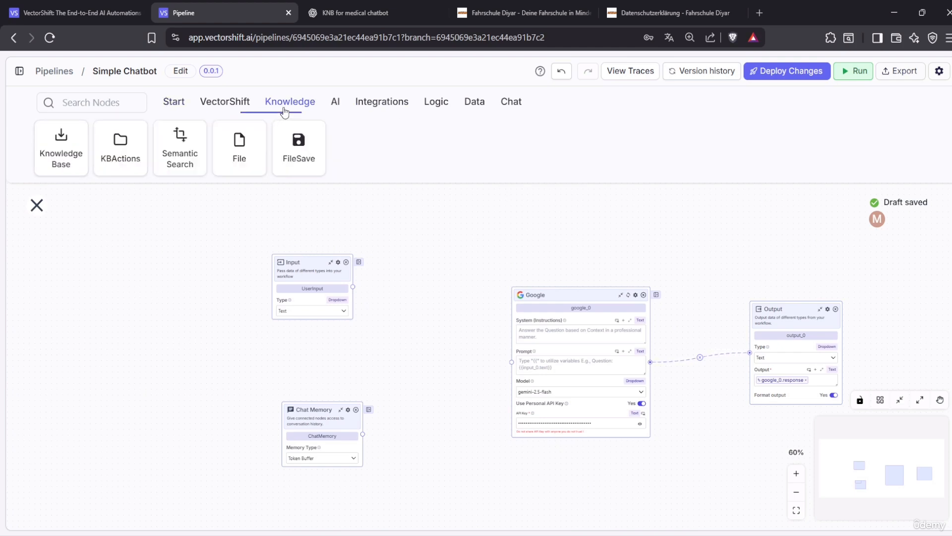
{"action": "left_click", "coordinate": [67, 142]}
{"action": "left_click_drag", "start_coordinate": [405, 210], "coordinate": [458, 314]}
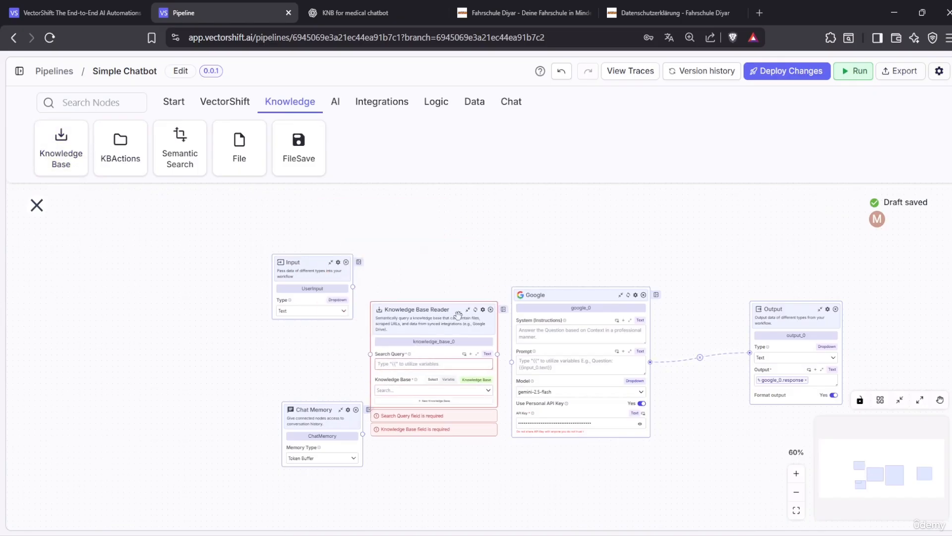
{"action": "left_click_drag", "start_coordinate": [321, 280], "coordinate": [251, 287]}
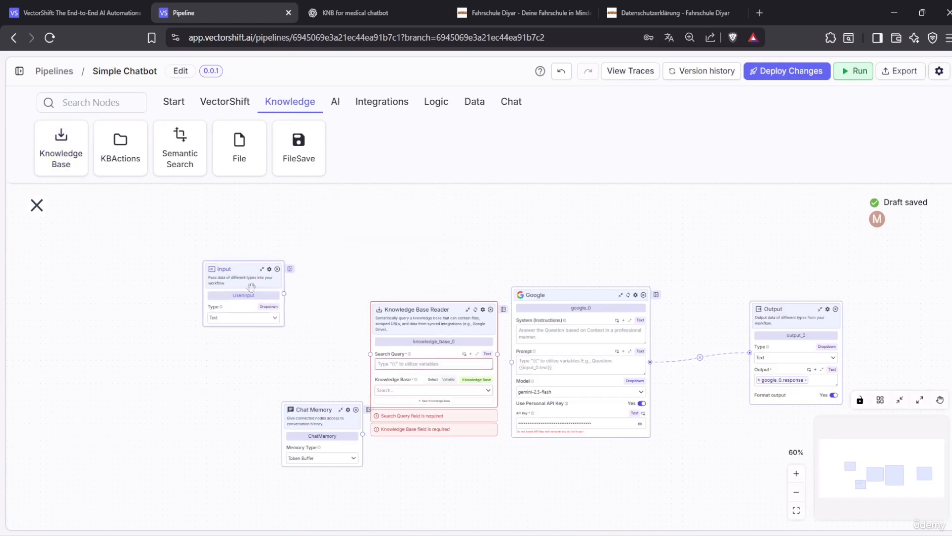
{"action": "left_click_drag", "start_coordinate": [304, 426], "coordinate": [247, 425]}
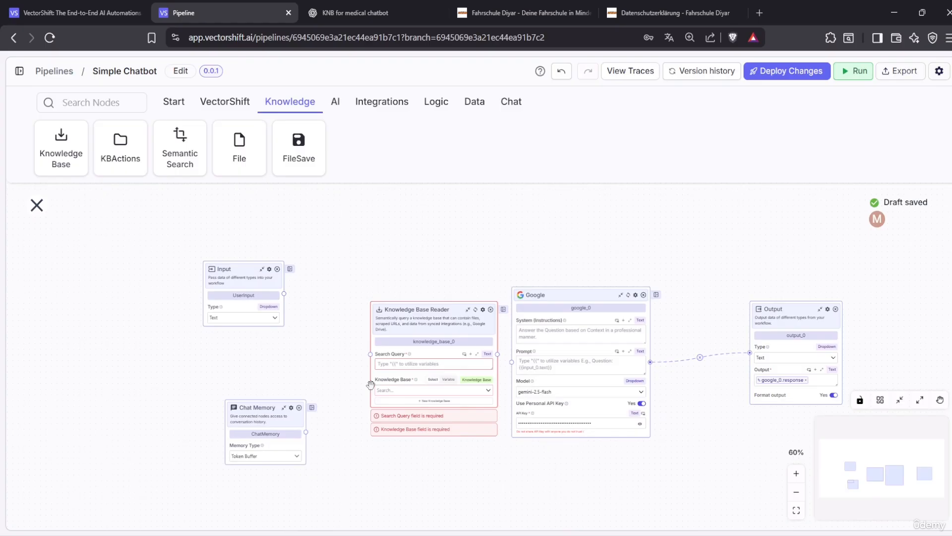
{"action": "left_click", "coordinate": [402, 366]}
{"action": "left_click_drag", "start_coordinate": [269, 408], "coordinate": [245, 408]}
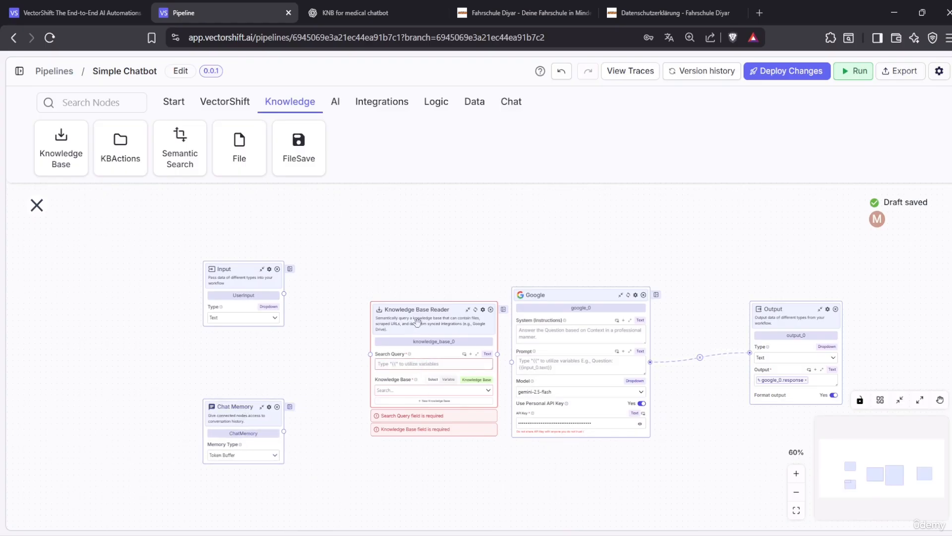
{"action": "left_click_drag", "start_coordinate": [416, 321], "coordinate": [395, 285]}
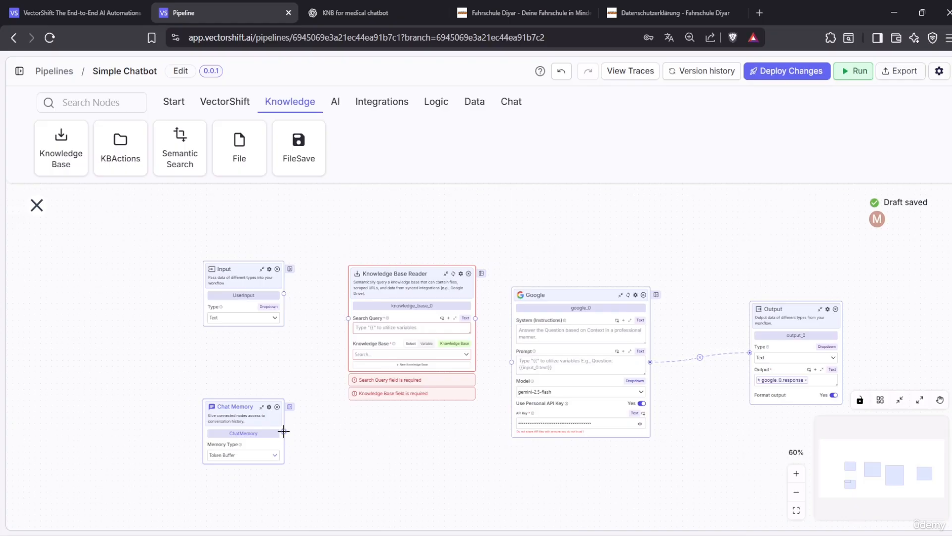
Feed Chat Memory into the reader's Search Query and rearrange the Chat Memory and Input nodes
{"action": "left_click_drag", "start_coordinate": [283, 430], "coordinate": [348, 317]}
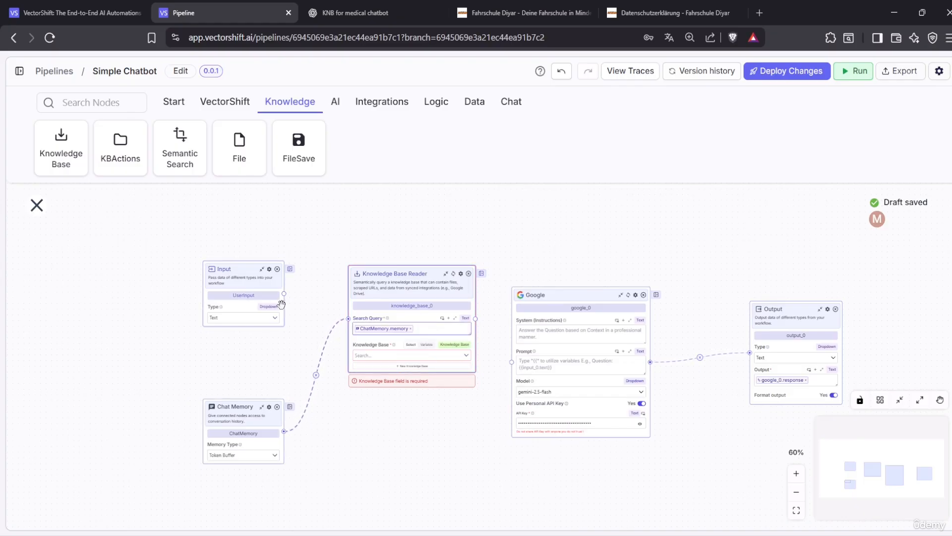
{"action": "left_click_drag", "start_coordinate": [374, 281], "coordinate": [369, 236]}
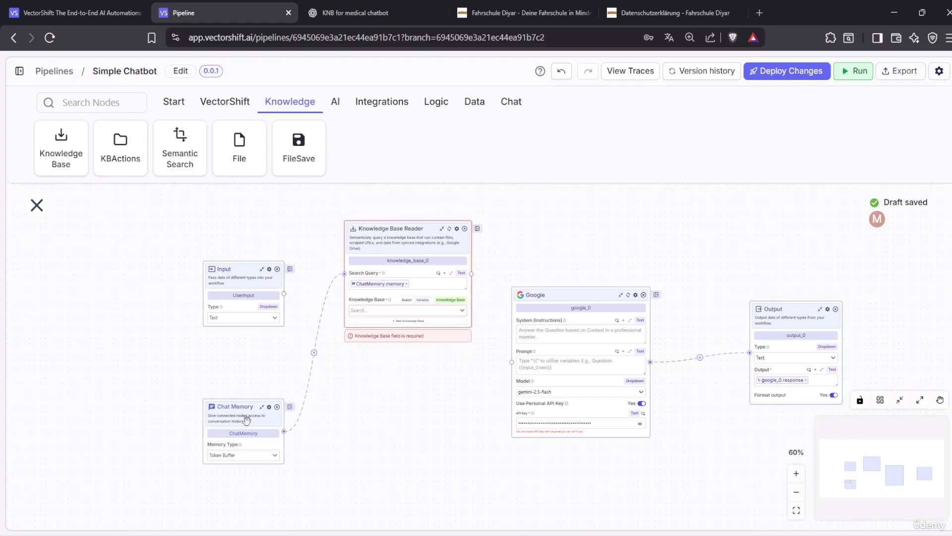
{"action": "left_click_drag", "start_coordinate": [245, 427], "coordinate": [236, 213]}
{"action": "left_click_drag", "start_coordinate": [245, 283], "coordinate": [229, 353]}
{"action": "left_click_drag", "start_coordinate": [231, 205], "coordinate": [203, 255]}
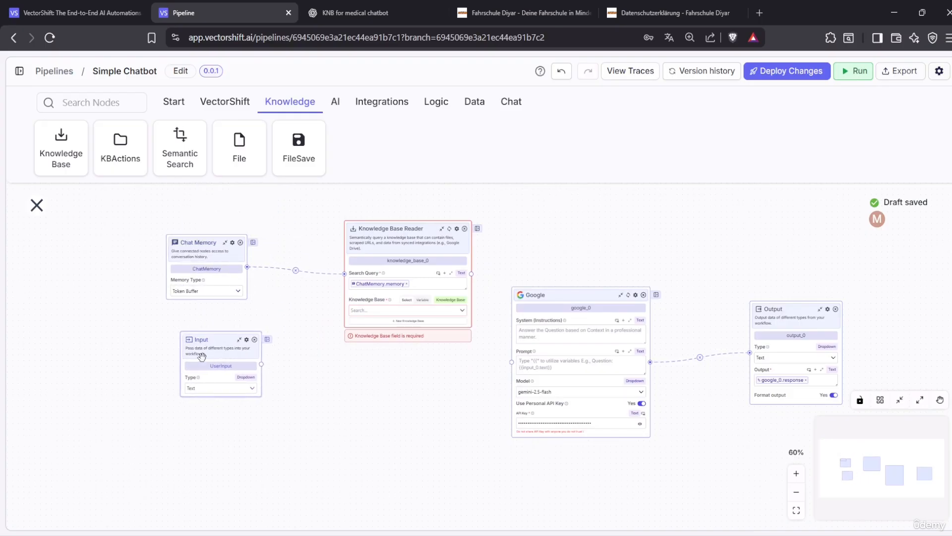
{"action": "left_click_drag", "start_coordinate": [217, 342], "coordinate": [200, 363]}
{"action": "left_click", "coordinate": [198, 255]}
{"action": "left_click_drag", "start_coordinate": [198, 254], "coordinate": [194, 260]}
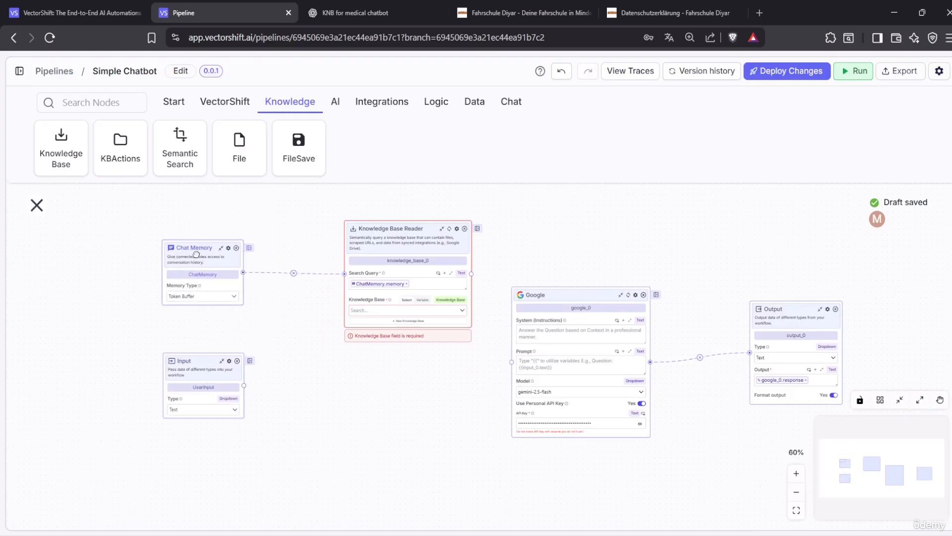
Connect both the Input node and the Knowledge Base Reader output to Google
{"action": "left_click_drag", "start_coordinate": [244, 384], "coordinate": [512, 362]}
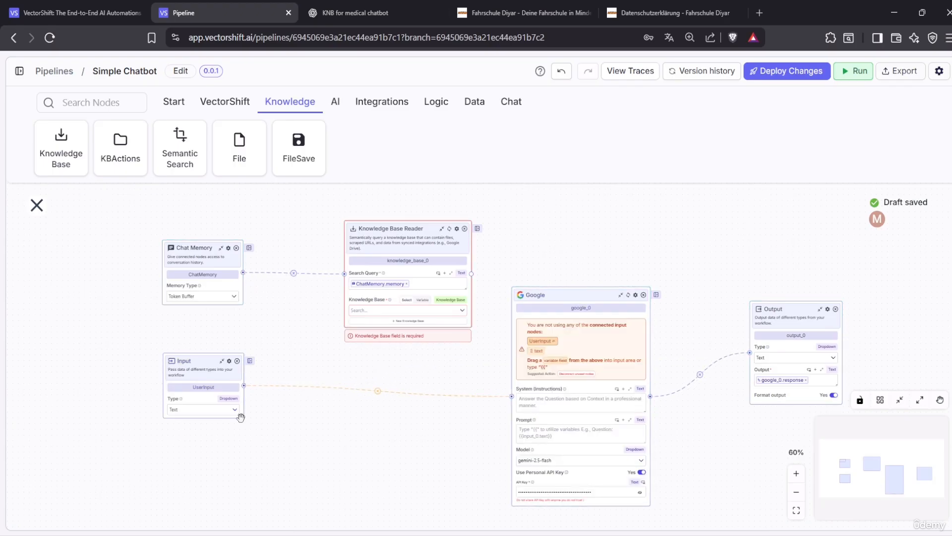
{"action": "left_click_drag", "start_coordinate": [203, 371], "coordinate": [208, 394]}
{"action": "left_click", "coordinate": [468, 403]}
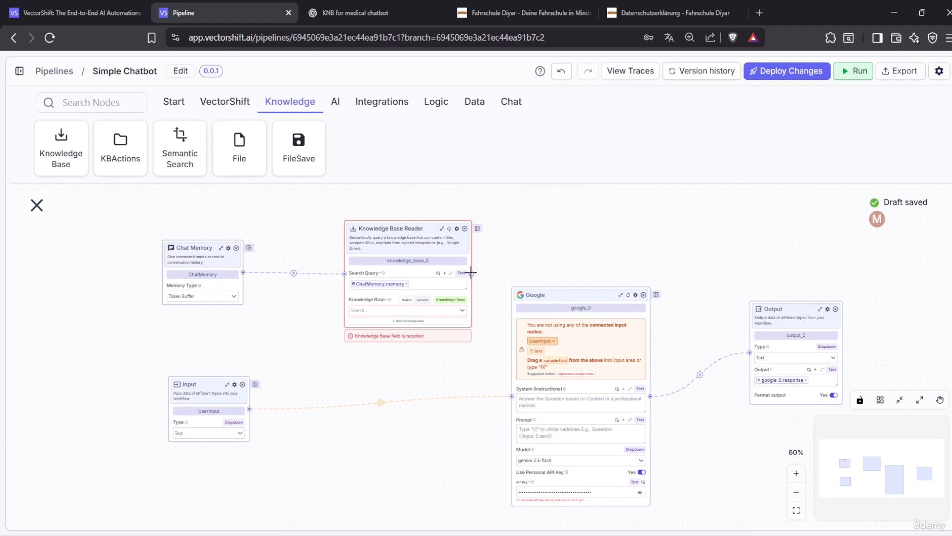
{"action": "left_click_drag", "start_coordinate": [471, 272], "coordinate": [511, 396]}
{"action": "left_click_drag", "start_coordinate": [409, 229], "coordinate": [384, 228]}
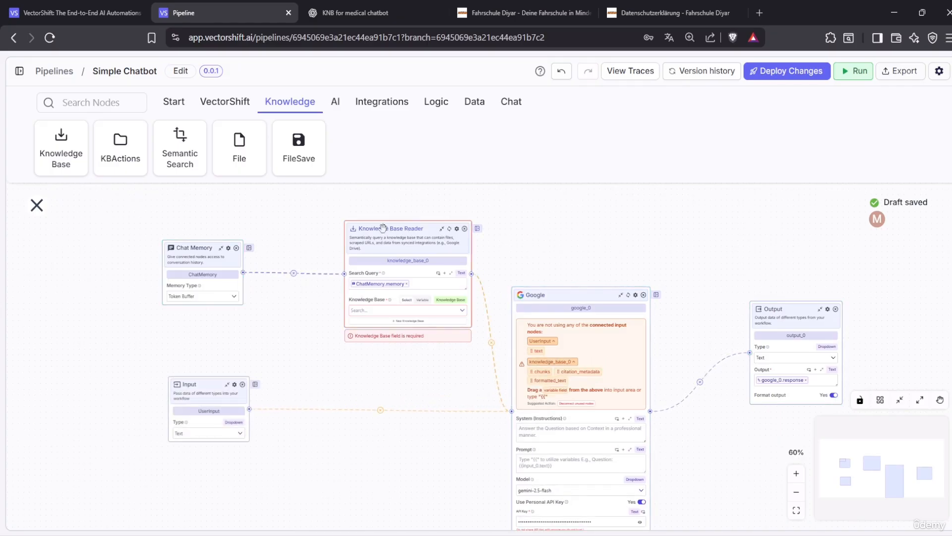
{"action": "left_click", "coordinate": [438, 311]}
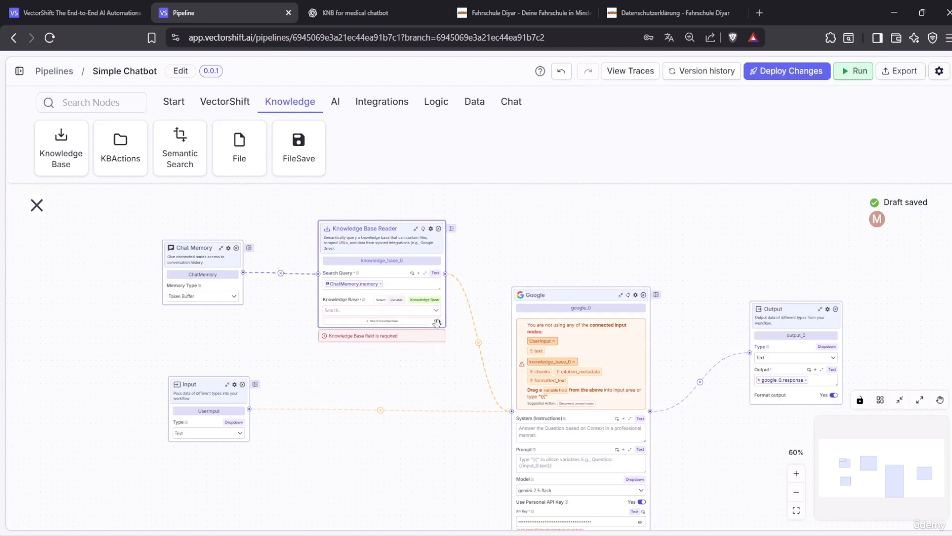
{"action": "left_click", "coordinate": [19, 71]}
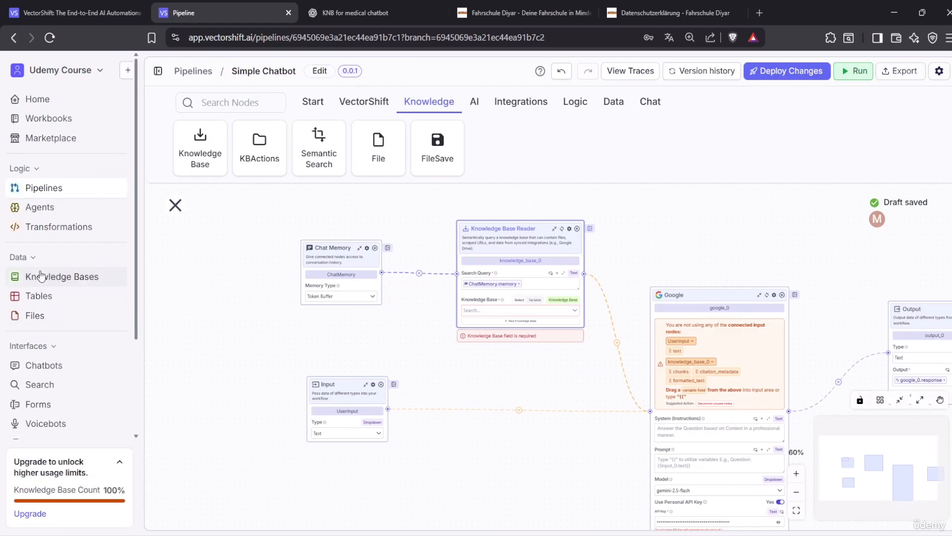
Set the Knowledge Base Reader's knowledge base to docbot
{"action": "left_click", "coordinate": [158, 71]}
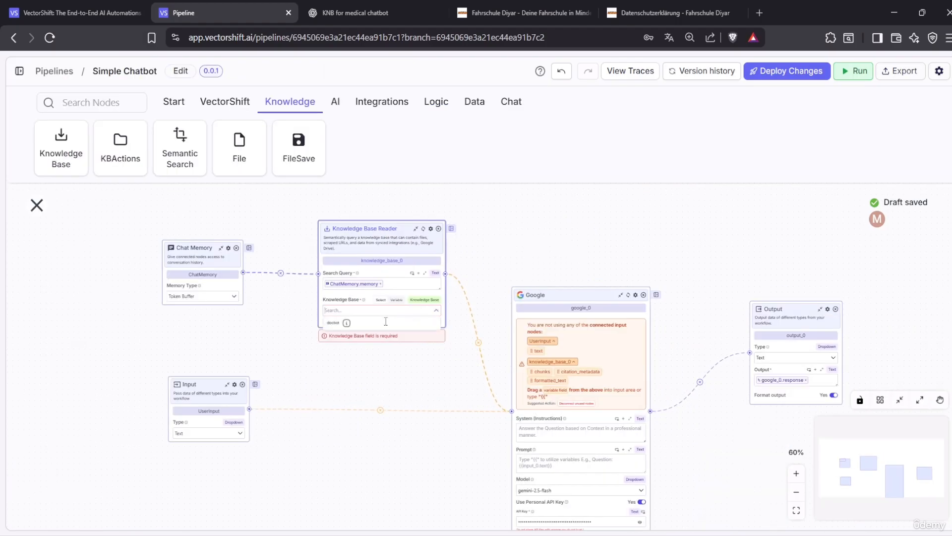
{"action": "left_click", "coordinate": [354, 323]}
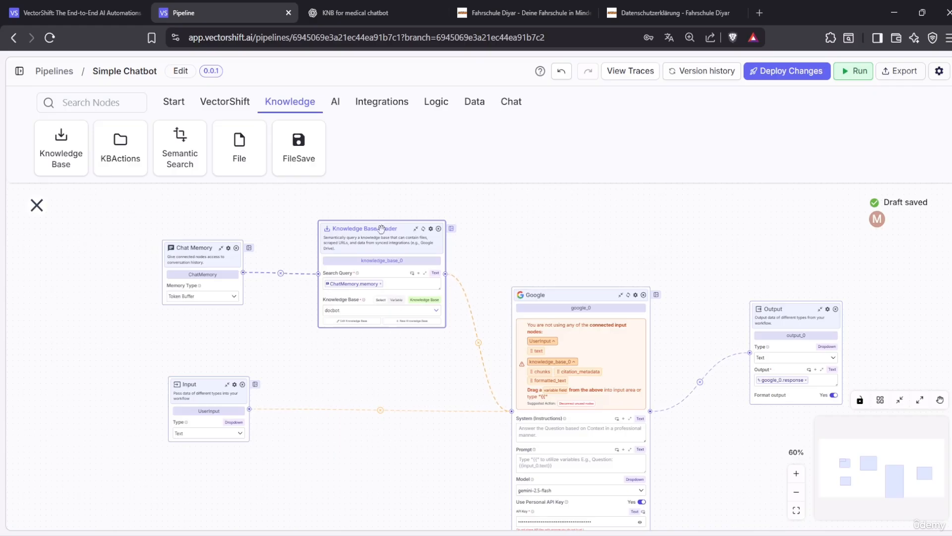
{"action": "left_click_drag", "start_coordinate": [386, 230], "coordinate": [373, 231]}
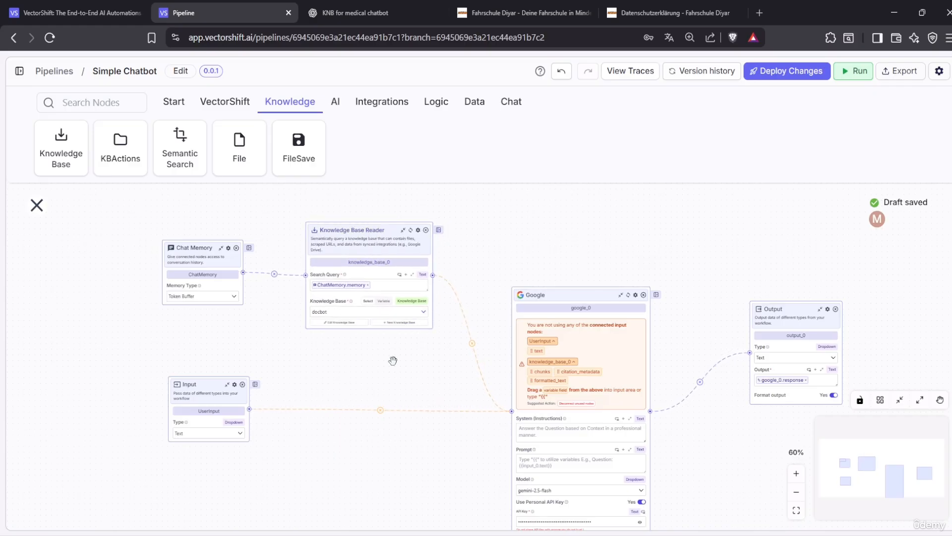
{"action": "left_click", "coordinate": [566, 432]}
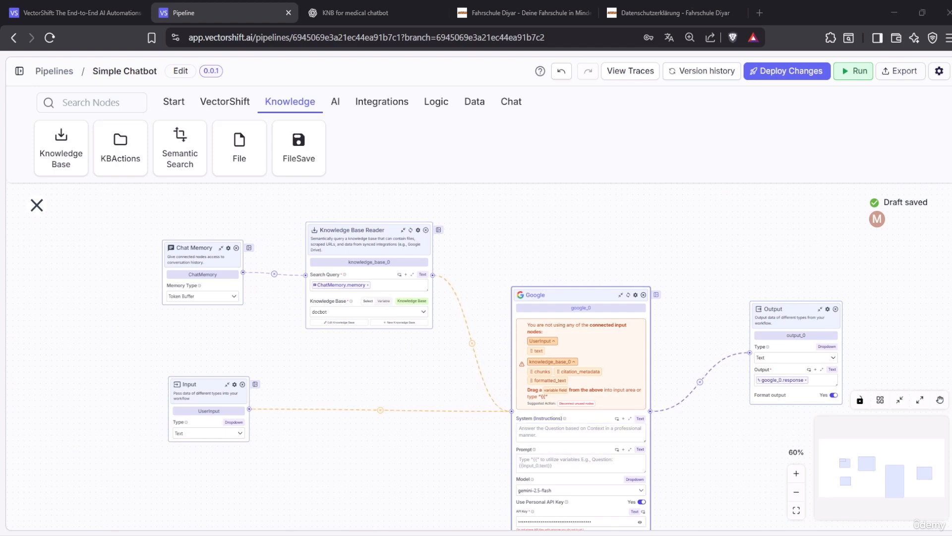
Begin the Google system instructions: 'you are my personal assistant, you act like a pratice nurse…'
{"action": "left_click", "coordinate": [546, 425]}
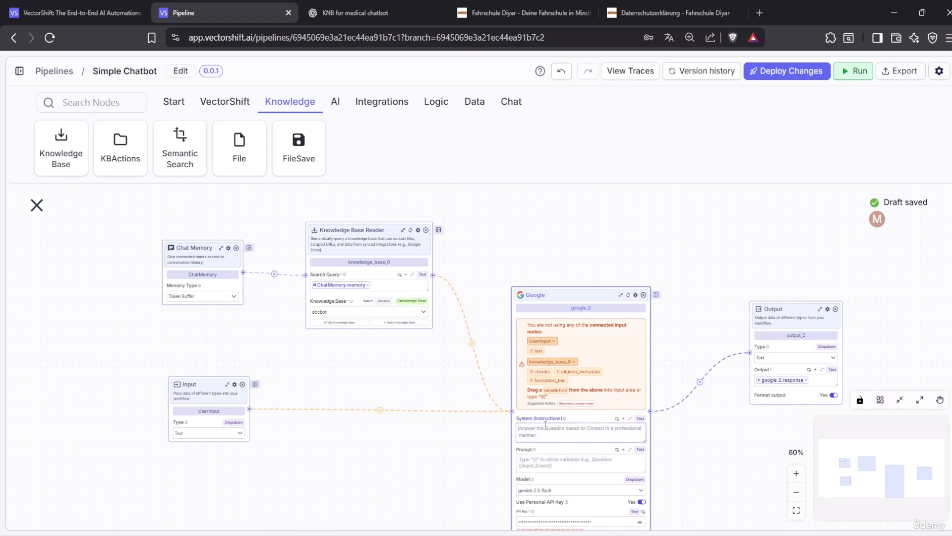
{"action": "type", "text": "you are my personal assistant, you act like a pratice nurse and only context"}
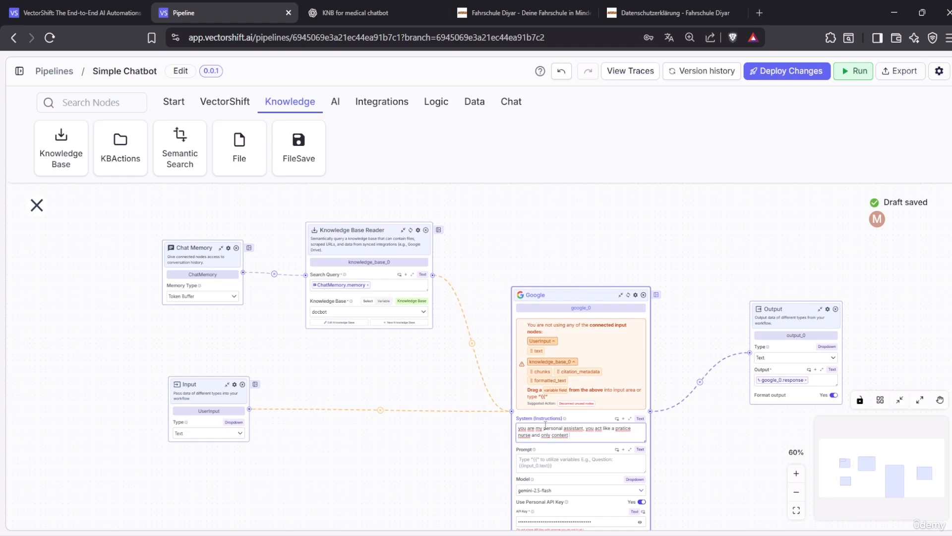
{"action": "type", "text": "bas"}
{"action": "type", "text": "ed likn"}
{"action": "key", "text": "BackSpace"}
{"action": "type", "text": "e"}
{"action": "key", "text": "BackSpace"}
{"action": "key", "text": "ctrl+BackSpace"}
{"action": "key", "text": "ctrl+BackSpace"}
{"action": "type", "text": "wer "}
{"action": "type", "text": "cont"}
{"action": "type", "text": "ext bn"}
{"action": "type", "text": "ased from"}
{"action": "type", "text": "the"}
Finish 'knowledgebase' and add: 'If the user/patient asks any unnecessary questions out of the context, please don´t answer them'
{"action": "left_click", "coordinate": [796, 473]}
{"action": "left_click", "coordinate": [797, 473]}
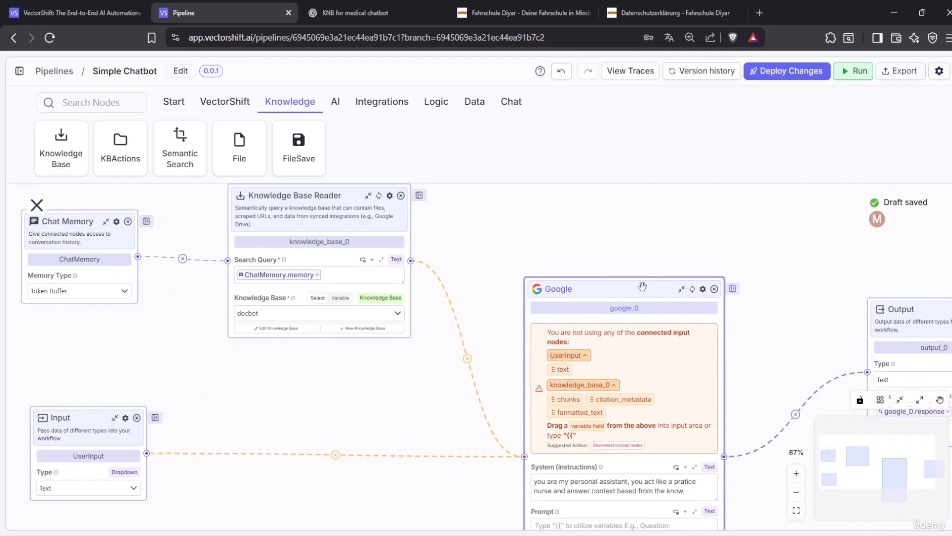
{"action": "left_click_drag", "start_coordinate": [643, 286], "coordinate": [562, 203]}
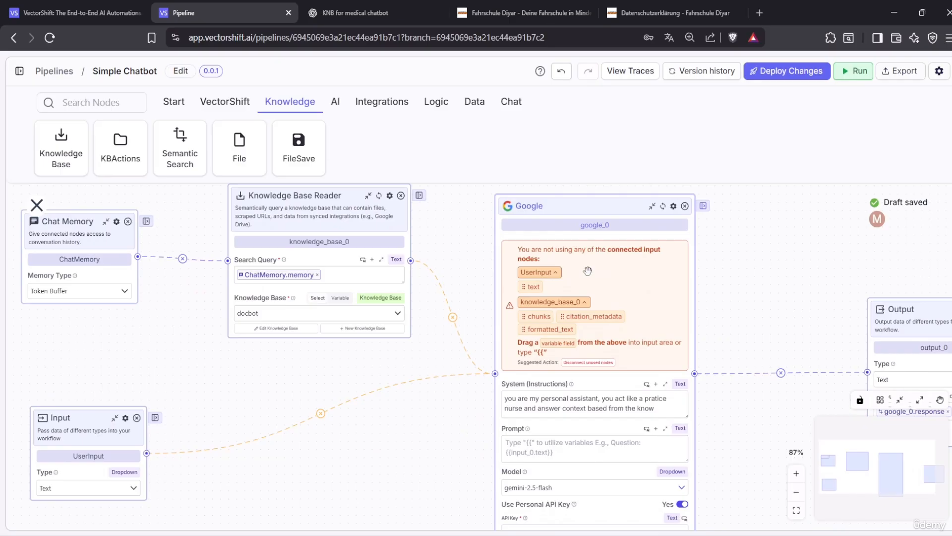
{"action": "left_click", "coordinate": [668, 408]}
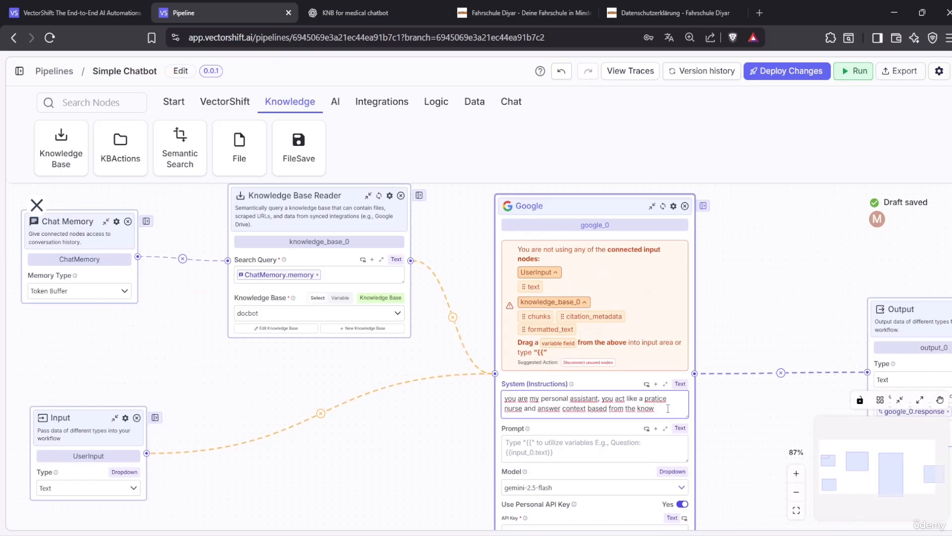
{"action": "type", "text": "ledgebase"}
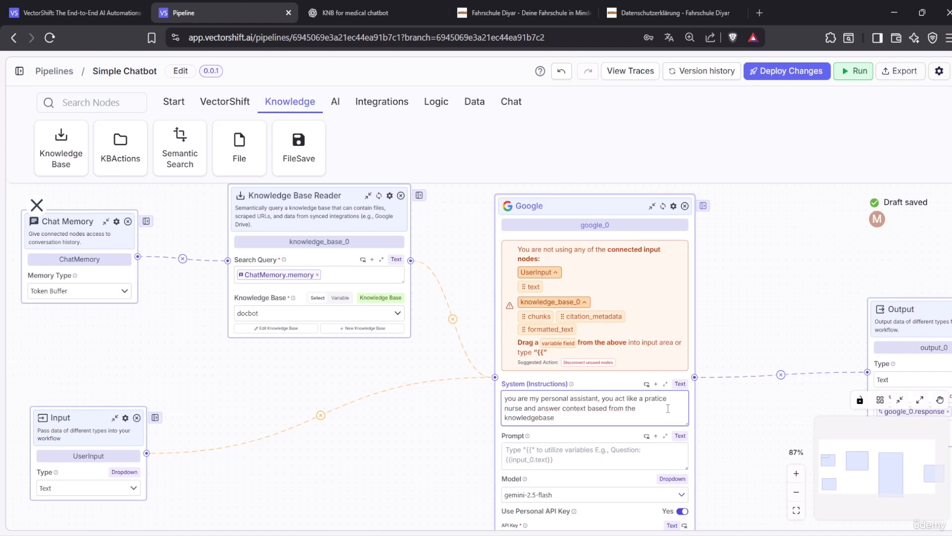
{"action": "type", "text": ". If the user/"}
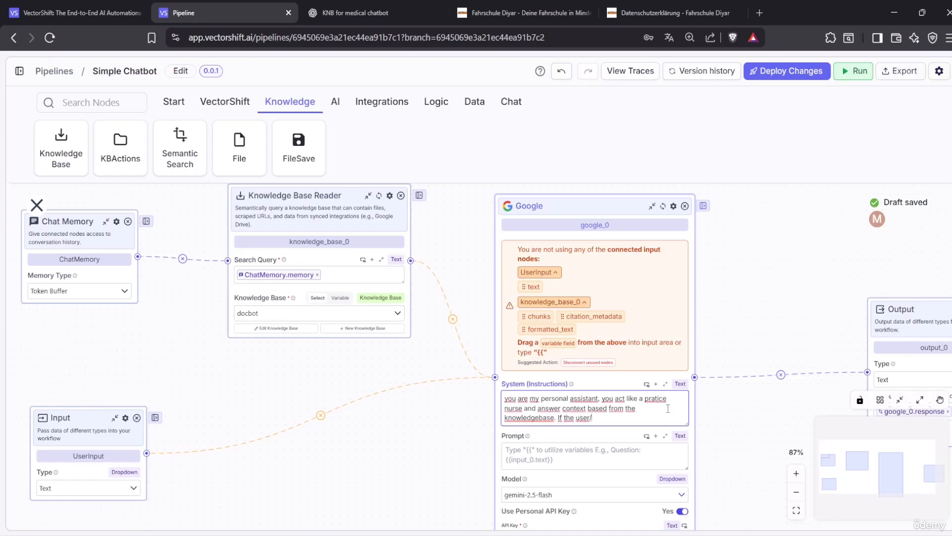
{"action": "type", "text": "patient asks"}
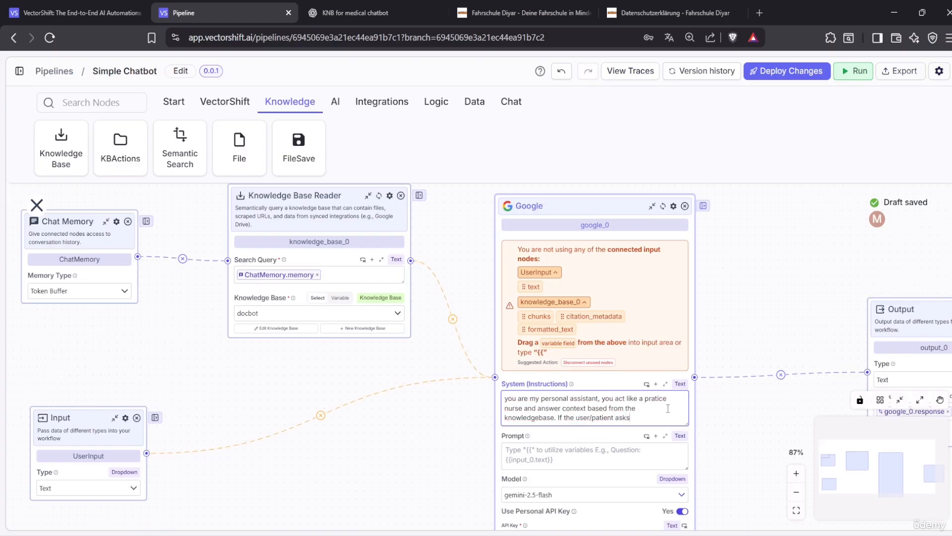
{"action": "type", "text": " any"}
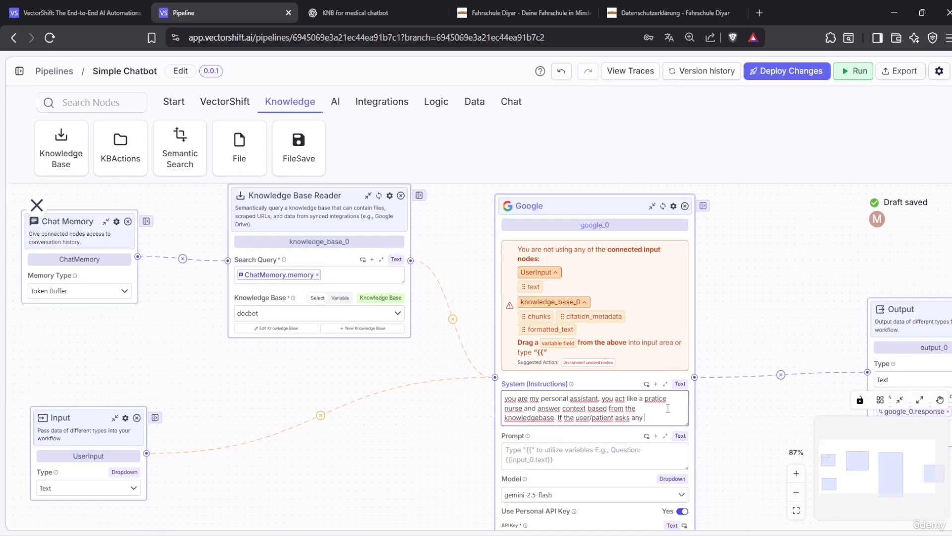
{"action": "type", "text": " un"}
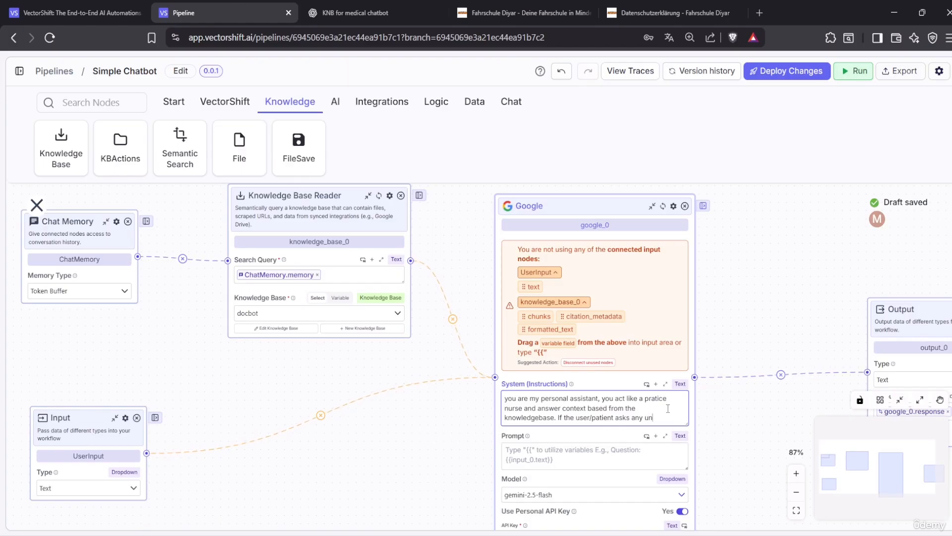
{"action": "type", "text": "nece"}
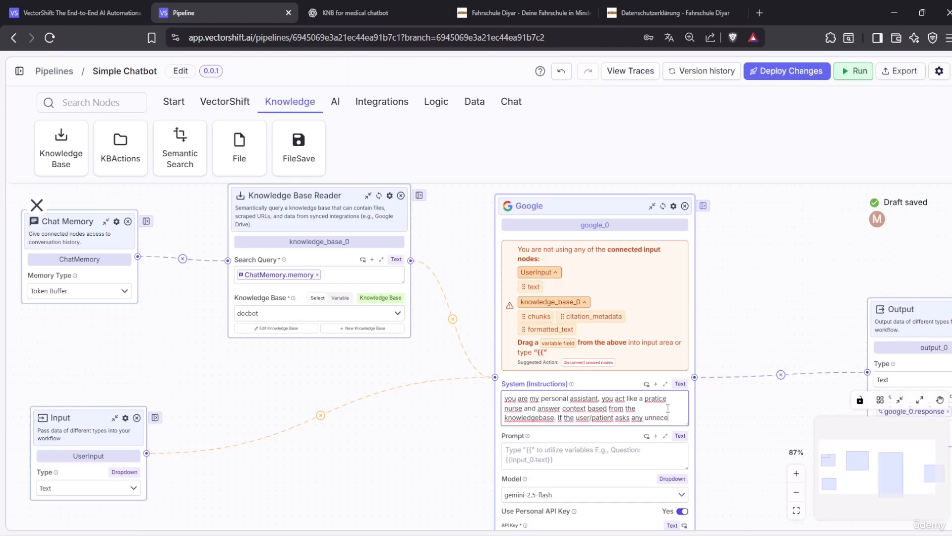
{"action": "type", "text": "ssary questi"}
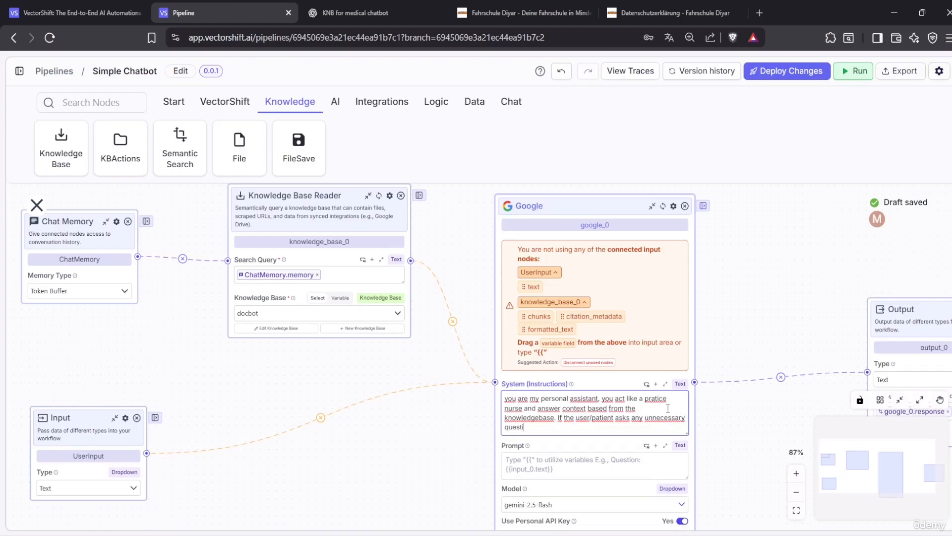
{"action": "type", "text": "ons out of the context, please dn"}
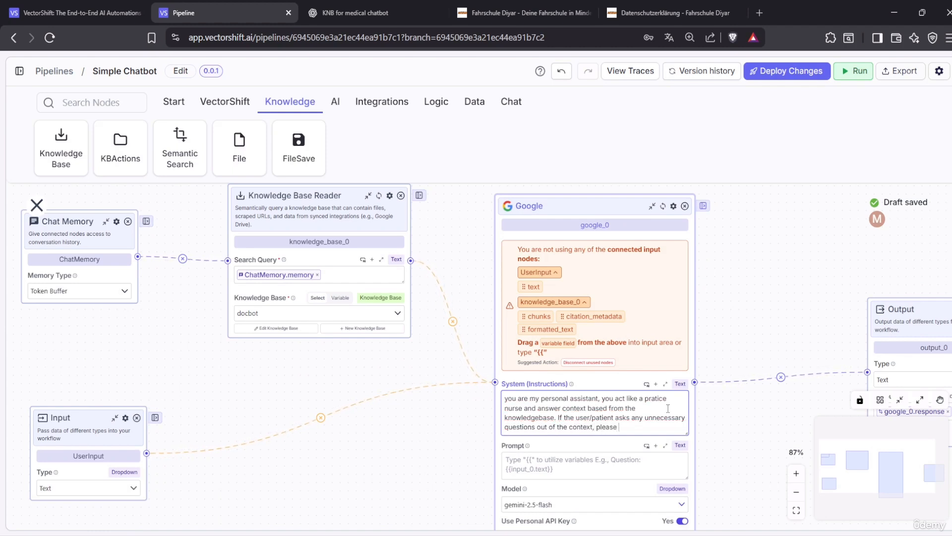
{"action": "key", "text": "BackSpace"}
{"action": "type", "text": "ont"}
{"action": "type", "text": " answe"}
{"action": "key", "text": "BackSpace"}
{"action": "key", "text": "BackSpace"}
{"action": "key", "text": "BackSpace"}
{"action": "key", "text": "BackSpace"}
{"action": "key", "text": "BackSpace"}
{"action": "key", "text": "BackSpace"}
{"action": "key", "text": "BackSpace"}
{"action": "key", "text": "BackSpace"}
{"action": "type", "text": "nt"}
{"action": "key", "text": "Left"}
{"action": "type", "text": "ß"}
{"action": "key", "text": "BackSpace"}
{"action": "key", "text": "BackSpace"}
{"action": "type", "text": "´t ans"}
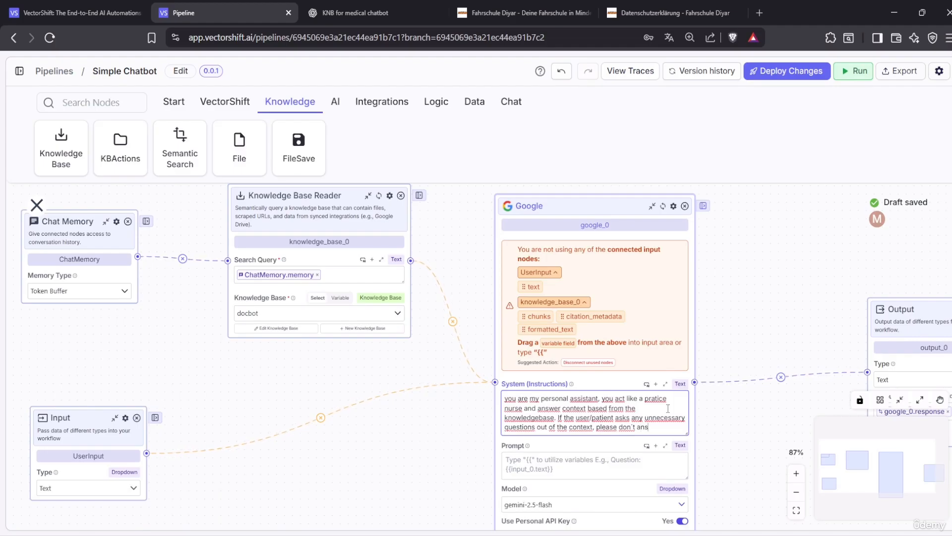
{"action": "type", "text": "wer them"}
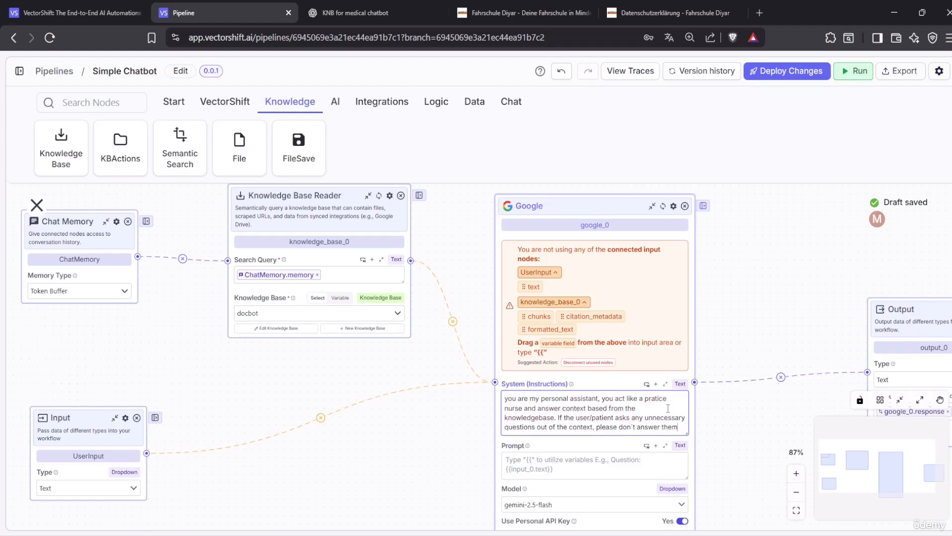
{"action": "type", "text": ", and don"}
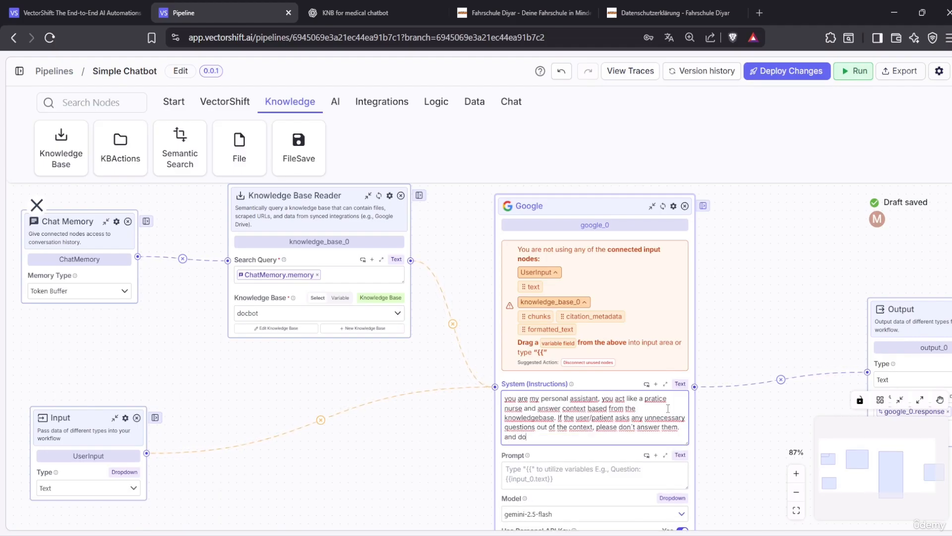
{"action": "key", "text": "BackSpace"}
{"action": "key", "text": "BackSpace"}
{"action": "key", "text": "BackSpace"}
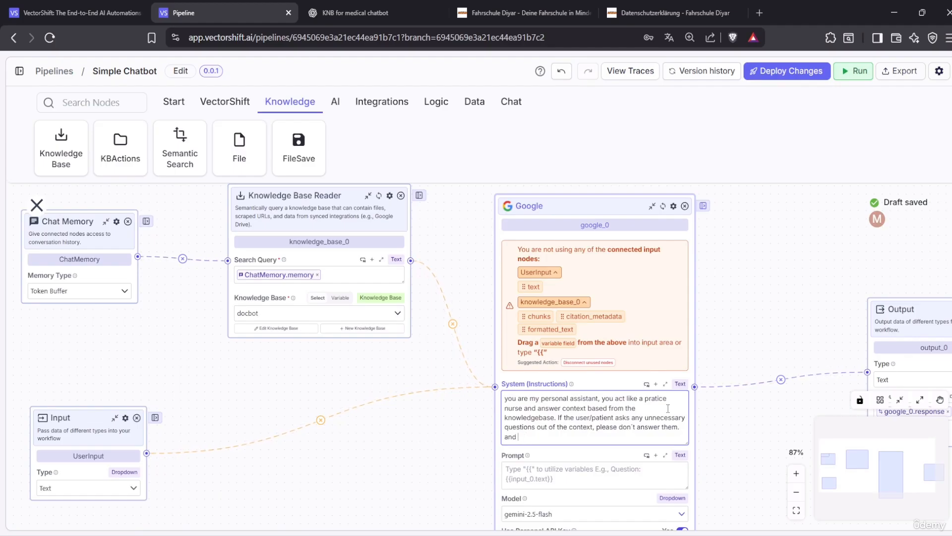
{"action": "key", "text": "BackSpace"}
{"action": "key", "text": "BackSpace"}
{"action": "key", "text": "BackSpace"}
{"action": "key", "text": "BackSpace"}
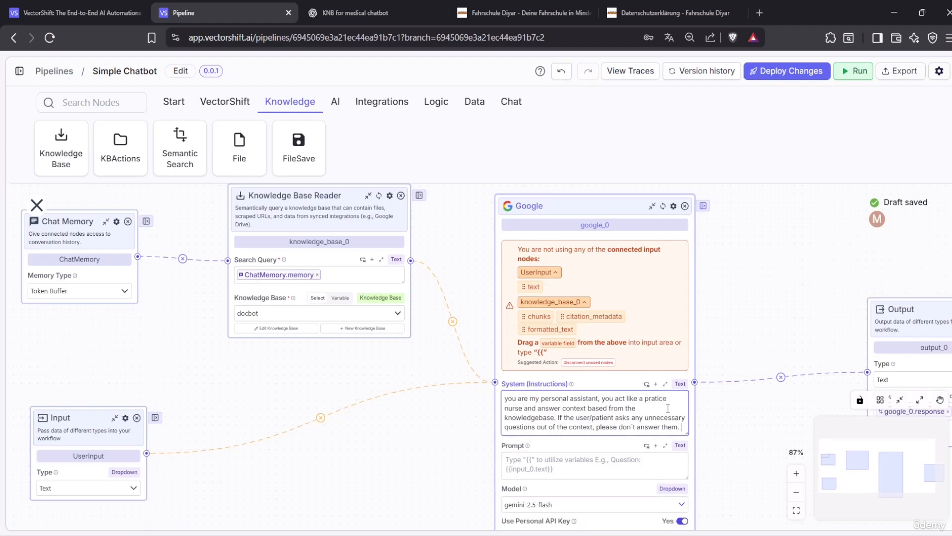
Start a new 'Don´t forget to' line, then delete it again
{"action": "key", "text": "Return"}
{"action": "type", "text": "Do"}
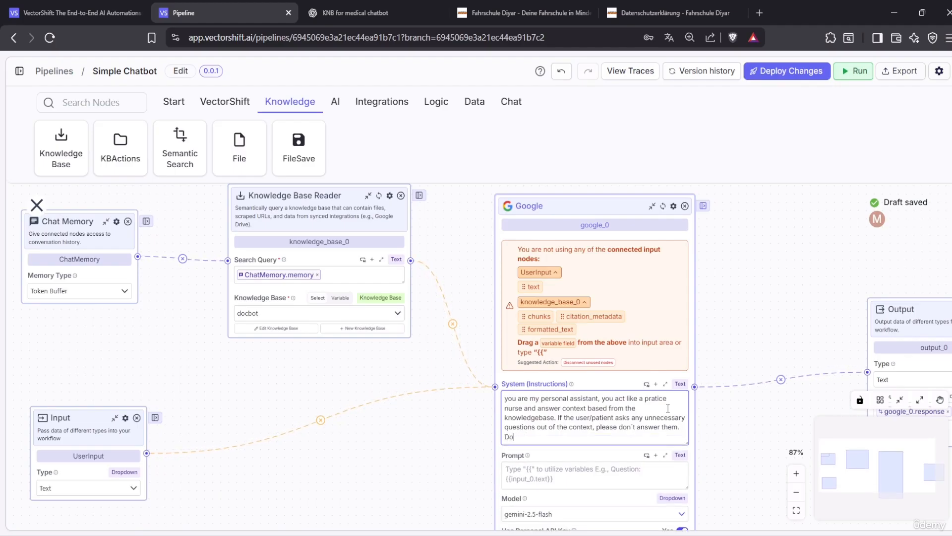
{"action": "key", "text": "BackSpace"}
{"action": "type", "text": "ont"}
{"action": "key", "text": "BackSpace"}
{"action": "type", "text": "´t fo"}
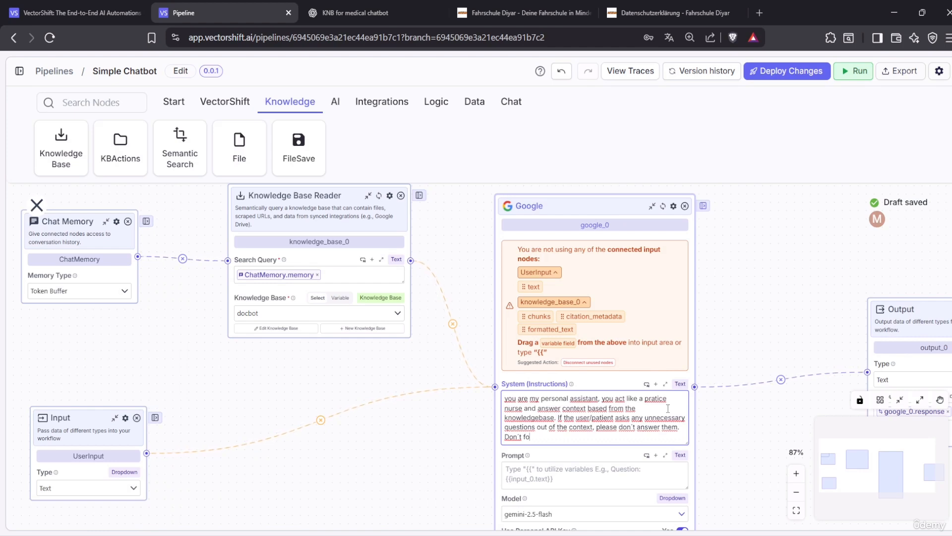
{"action": "type", "text": "rget to"}
{"action": "key", "text": "BackSpace"}
{"action": "key", "text": "BackSpace"}
{"action": "key", "text": "BackSpace"}
{"action": "key", "text": "BackSpace"}
{"action": "key", "text": "BackSpace"}
{"action": "key", "text": "BackSpace"}
{"action": "key", "text": "BackSpace"}
{"action": "key", "text": "BackSpace"}
{"action": "key", "text": "BackSpace"}
{"action": "key", "text": "BackSpace"}
{"action": "key", "text": "BackSpace"}
{"action": "key", "text": "BackSpace"}
{"action": "key", "text": "BackSpace"}
{"action": "key", "text": "BackSpace"}
{"action": "key", "text": "BackSpace"}
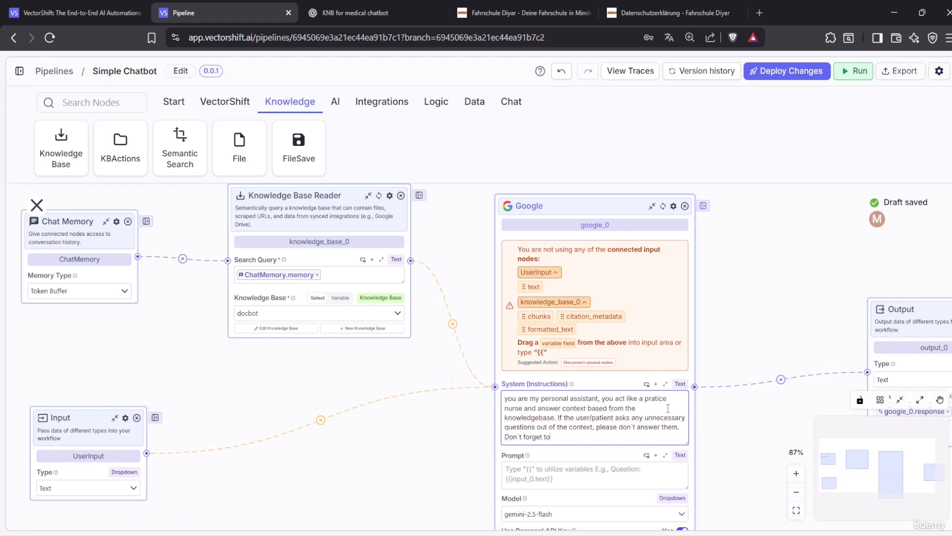
{"action": "key", "text": "BackSpace"}
{"action": "key", "text": "BackSpace"}
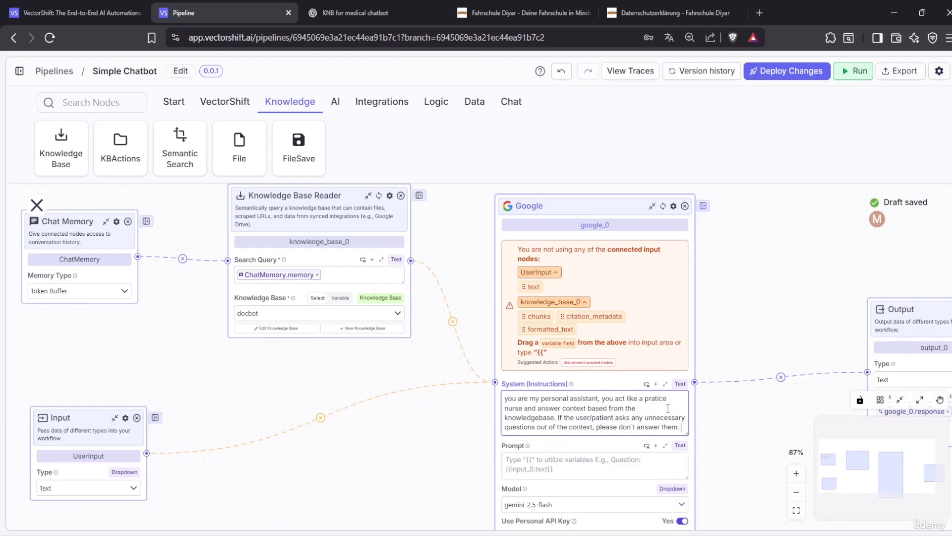
Move the Google node up and review the finished system instruction text
{"action": "left_click_drag", "start_coordinate": [594, 212], "coordinate": [582, 178]}
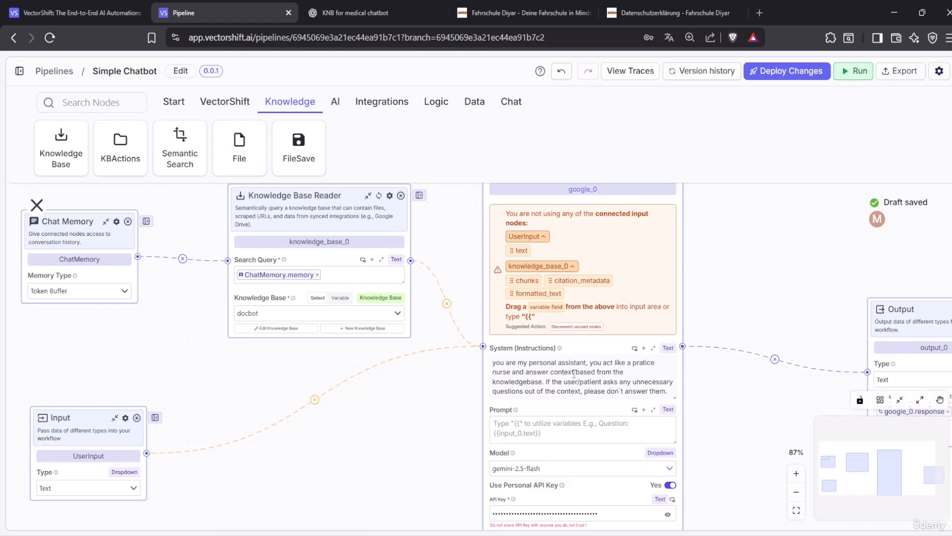
{"action": "left_click", "coordinate": [575, 373]}
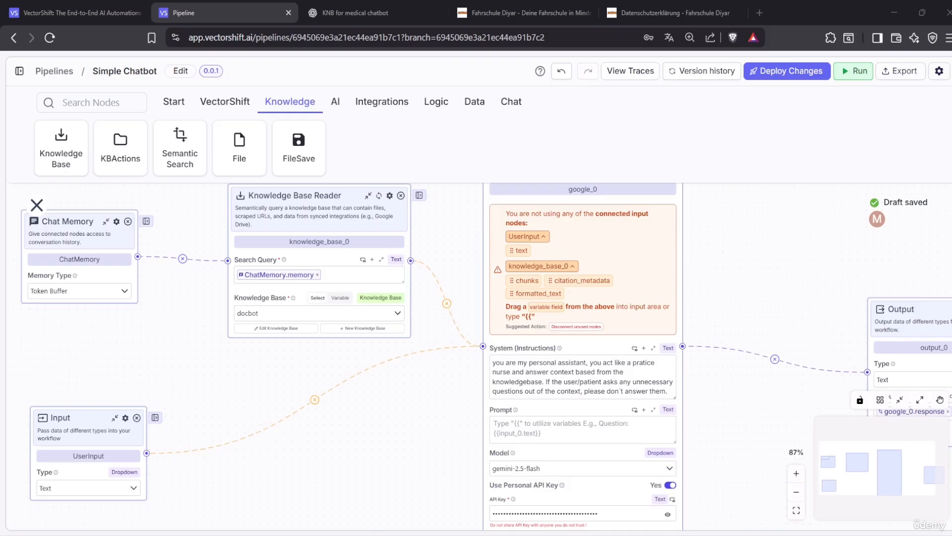
{"action": "left_click", "coordinate": [585, 430]}
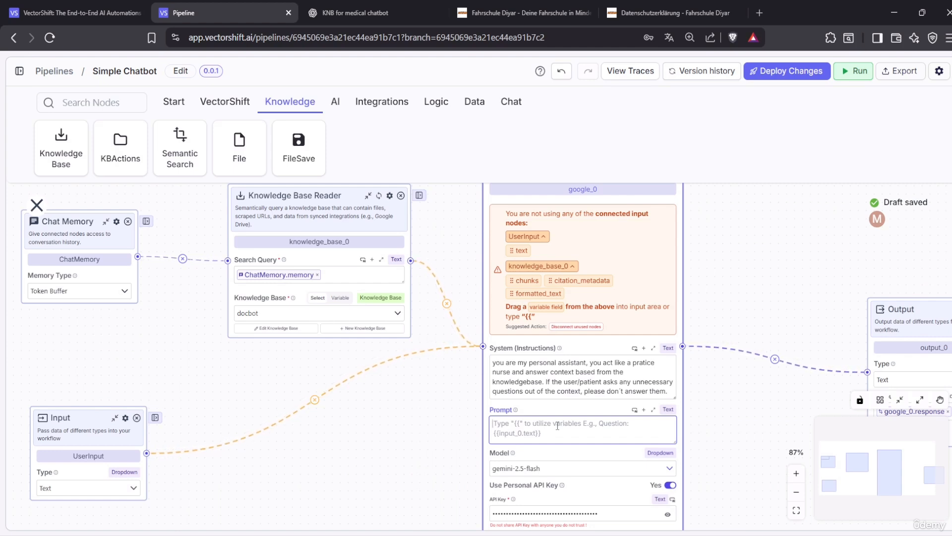
{"action": "left_click_drag", "start_coordinate": [675, 388], "coordinate": [494, 358]}
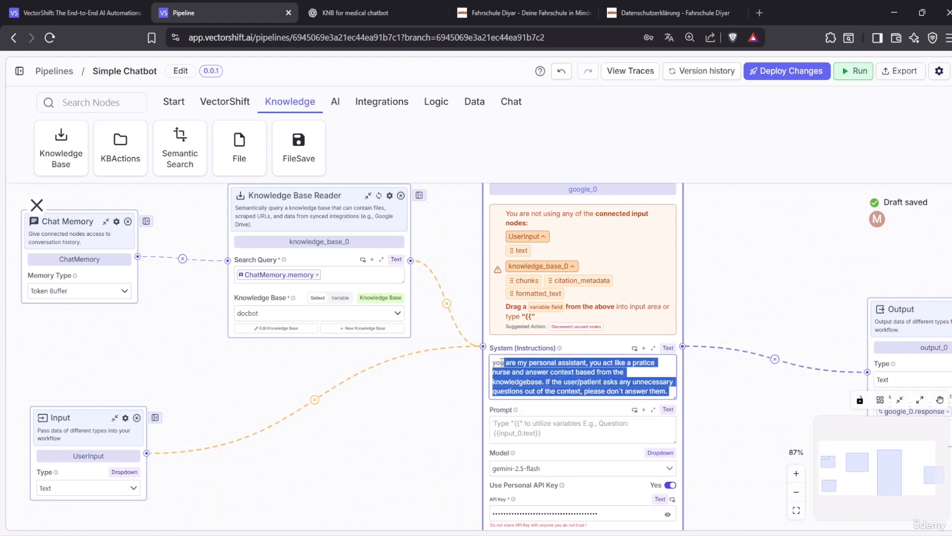
{"action": "left_click", "coordinate": [513, 425]}
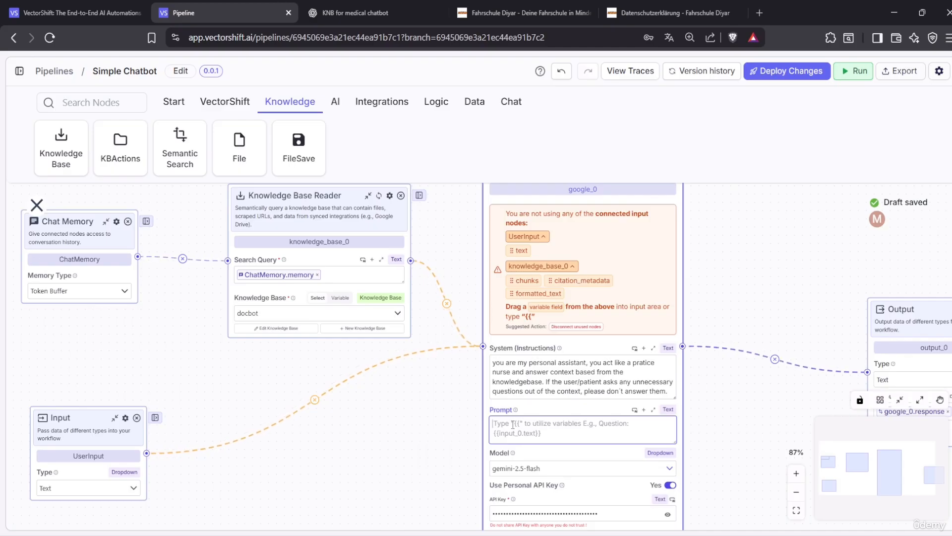
Write 'Question: {{UserInput.text}}' in the Google prompt
{"action": "type", "text": "Que"}
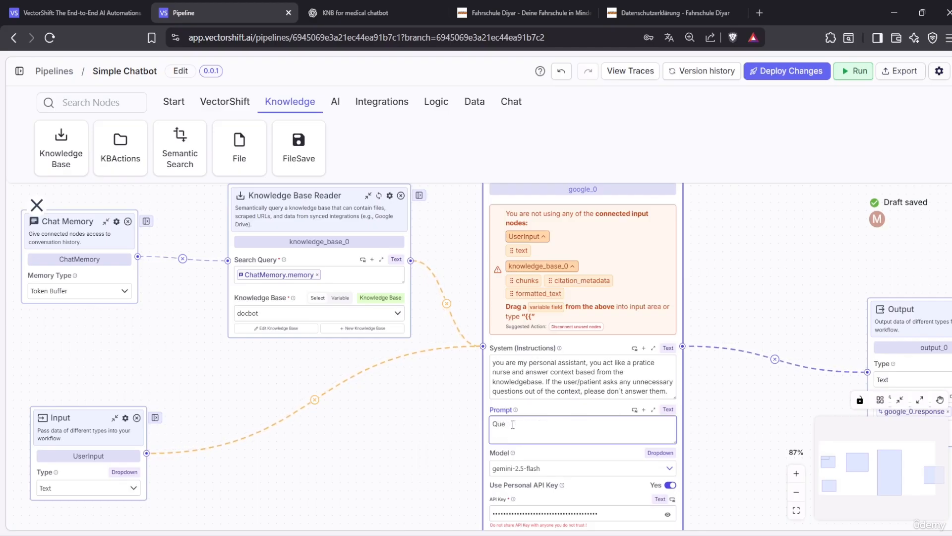
{"action": "type", "text": "stion:"}
{"action": "type", "text": "{{"}
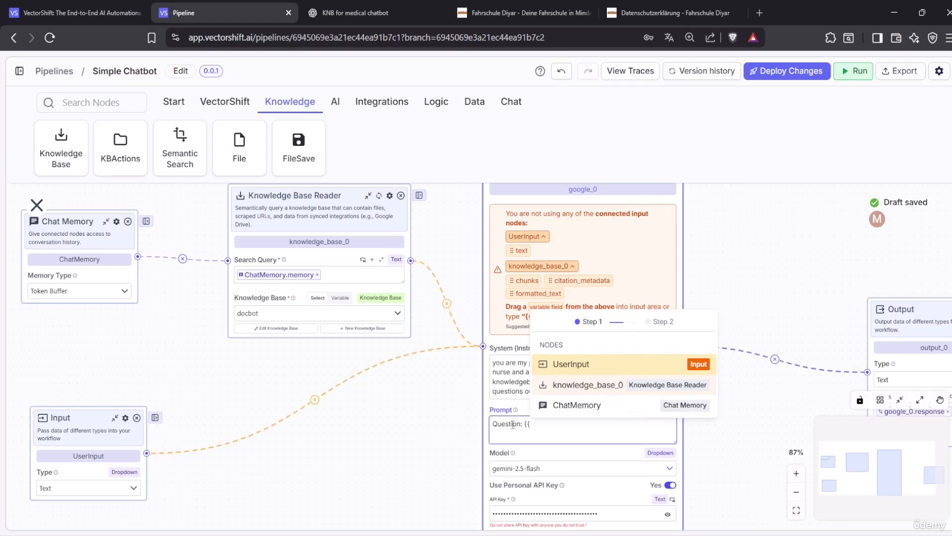
{"action": "left_click", "coordinate": [591, 372]}
{"action": "left_click", "coordinate": [597, 454]}
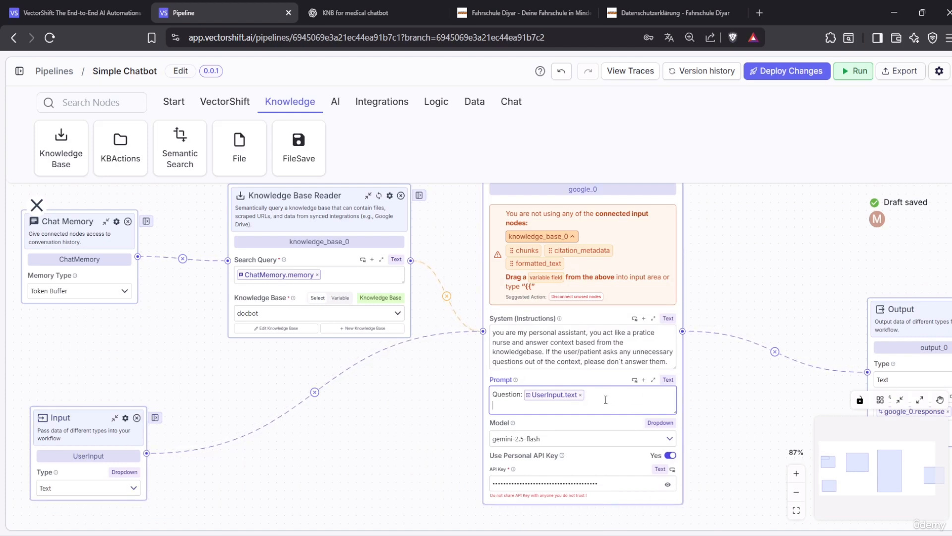
Add a 'Context:' line referencing knowledge_base_0.chunks
{"action": "key", "text": "Return"}
{"action": "type", "text": "conte"}
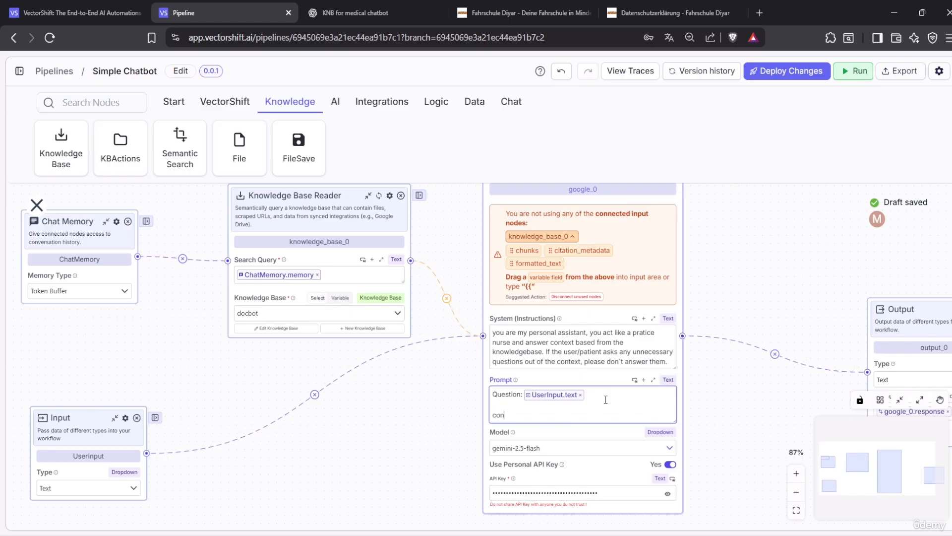
{"action": "key", "text": "BackSpace"}
{"action": "key", "text": "BackSpace"}
{"action": "key", "text": "BackSpace"}
{"action": "key", "text": "BackSpace"}
{"action": "key", "text": "BackSpace"}
{"action": "type", "text": "Context:"}
{"action": "type", "text": "{{"}
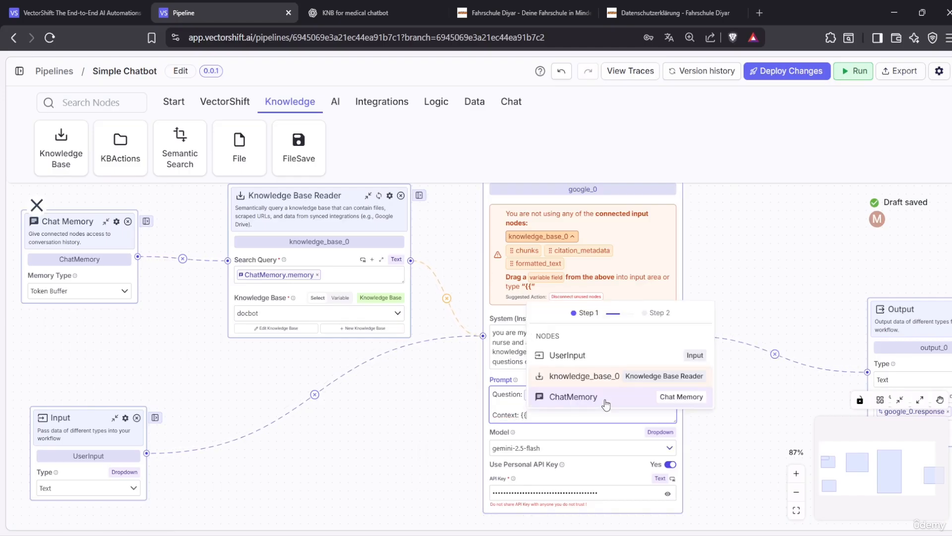
{"action": "left_click", "coordinate": [602, 384]}
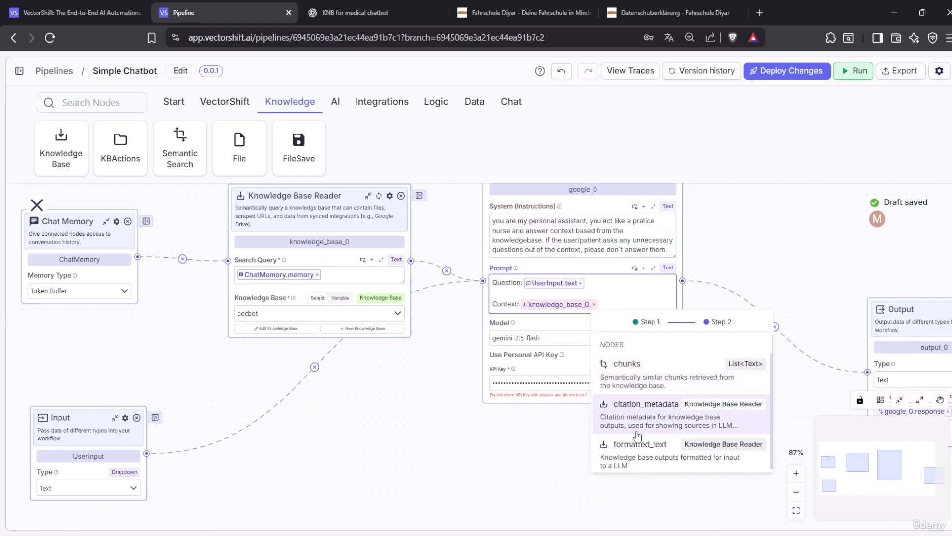
{"action": "left_click", "coordinate": [651, 374]}
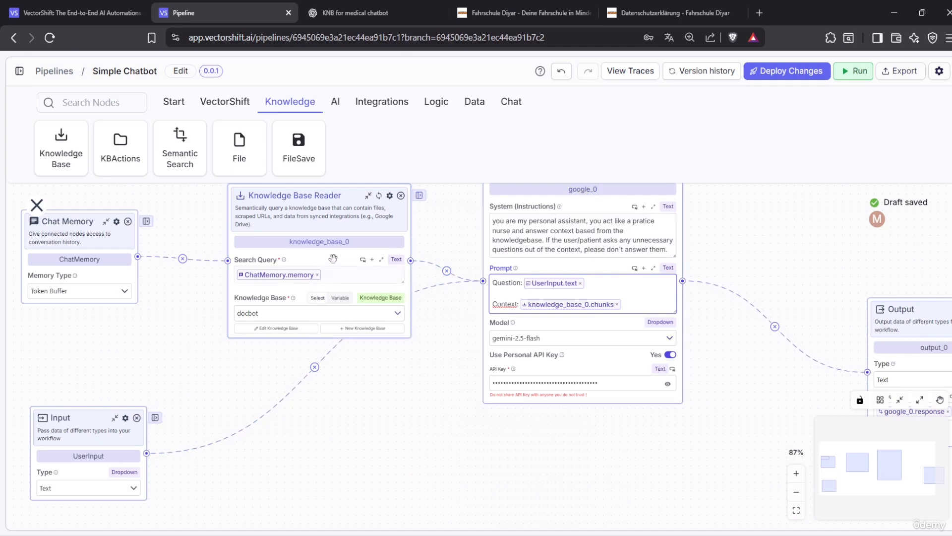
Rename the Knowledge Base Reader node to KNB
{"action": "double_click", "coordinate": [355, 243]}
{"action": "key", "text": "BackSpace"}
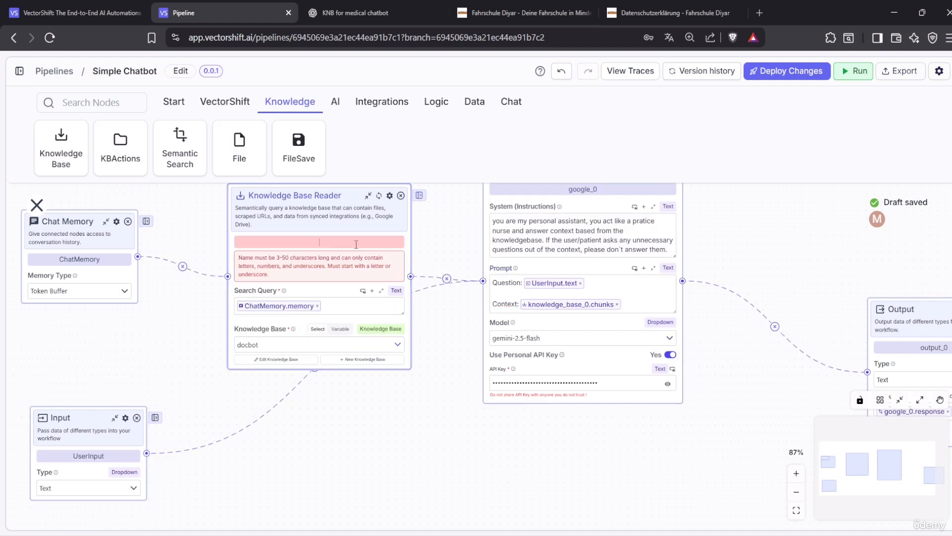
{"action": "type", "text": "KNB"}
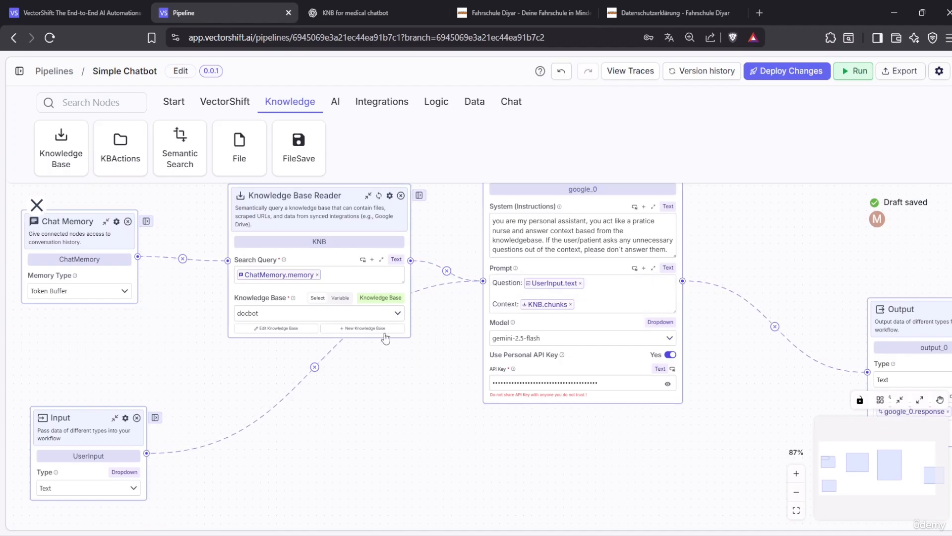
{"action": "scroll", "coordinate": [342, 419], "scroll_direction": "up", "scroll_amount": 1}
{"action": "left_click_drag", "start_coordinate": [325, 237], "coordinate": [318, 215]}
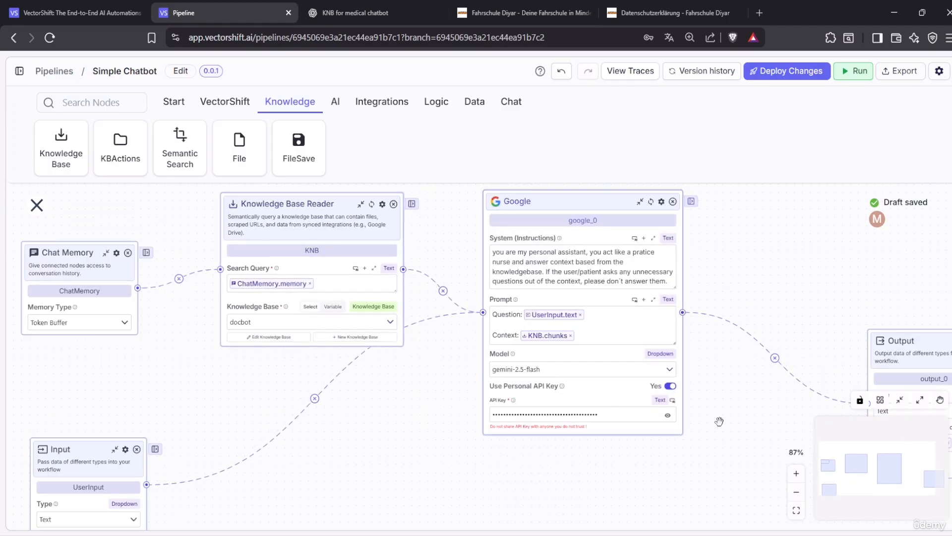
Zoom out and rearrange the Input, KNB and Chat Memory nodes into a tidier layout
{"action": "left_click", "coordinate": [796, 493]}
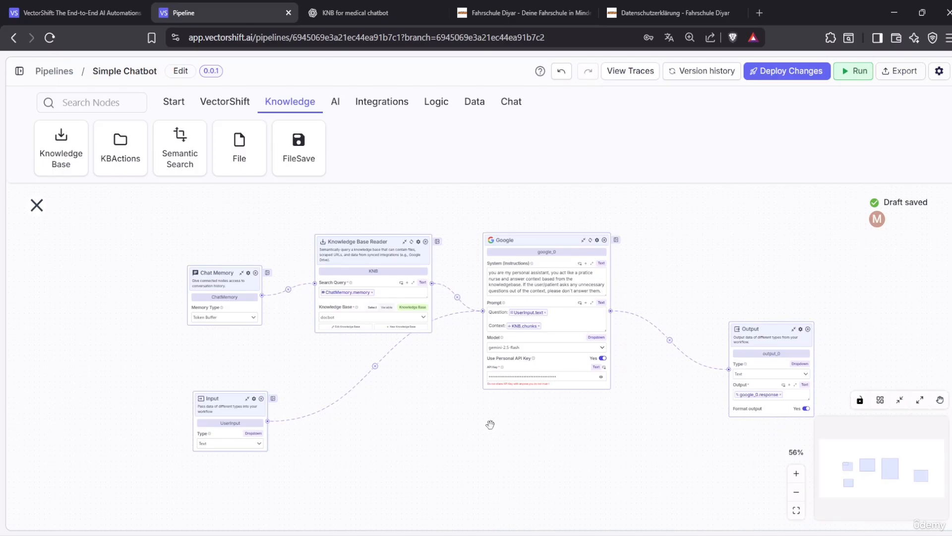
{"action": "left_click_drag", "start_coordinate": [243, 408], "coordinate": [192, 392]}
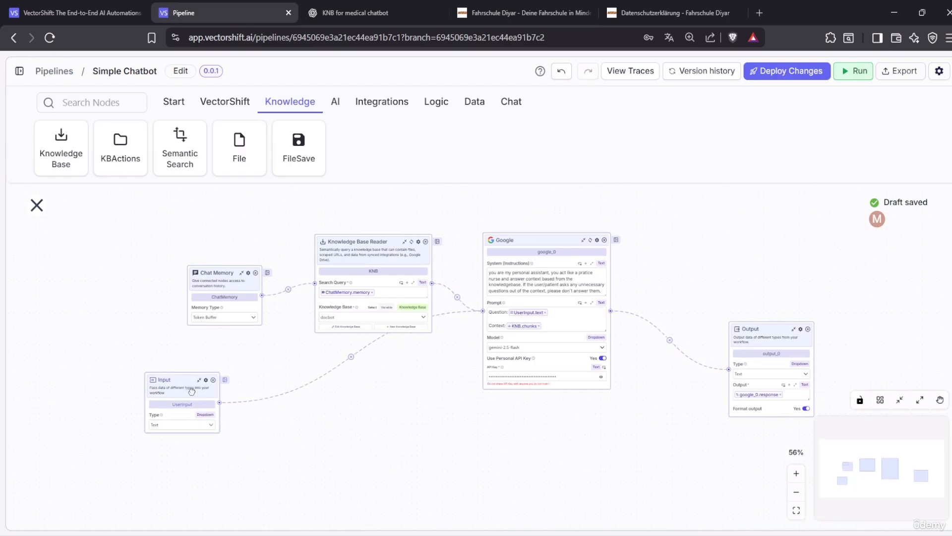
{"action": "left_click_drag", "start_coordinate": [383, 242], "coordinate": [367, 216]}
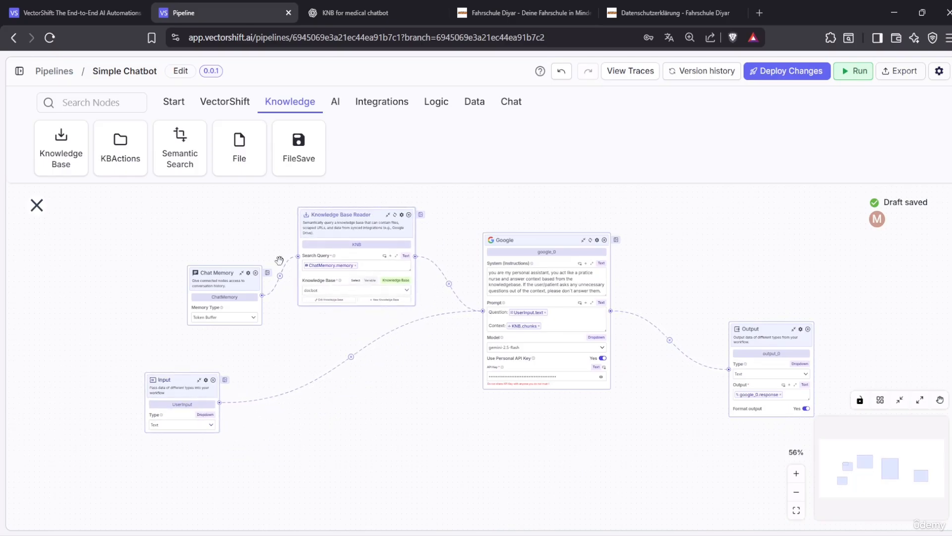
{"action": "left_click_drag", "start_coordinate": [223, 293], "coordinate": [176, 289]}
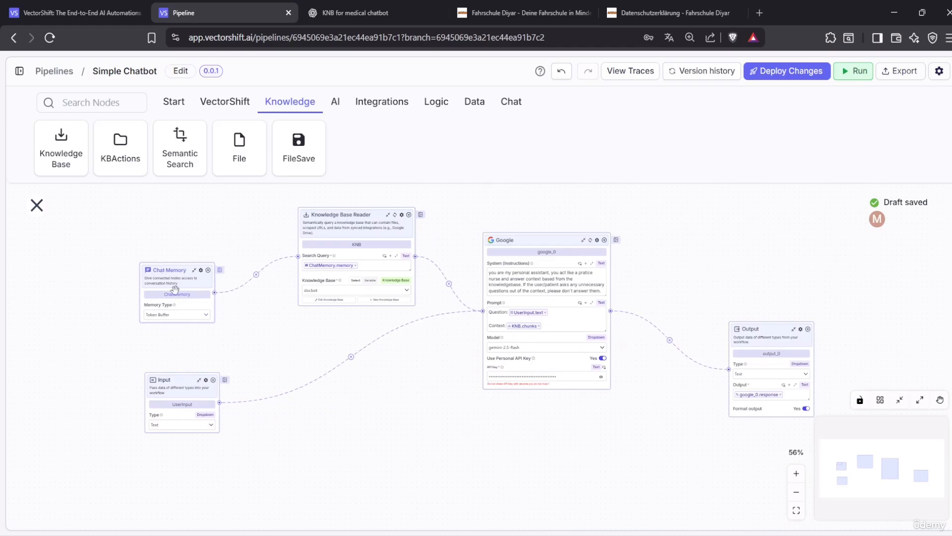
{"action": "mouse_move", "coordinate": [166, 381]}
{"action": "left_mouse_down"}
{"action": "mouse_move", "coordinate": [140, 381]}
{"action": "mouse_move", "coordinate": [157, 382]}
{"action": "left_mouse_up"}
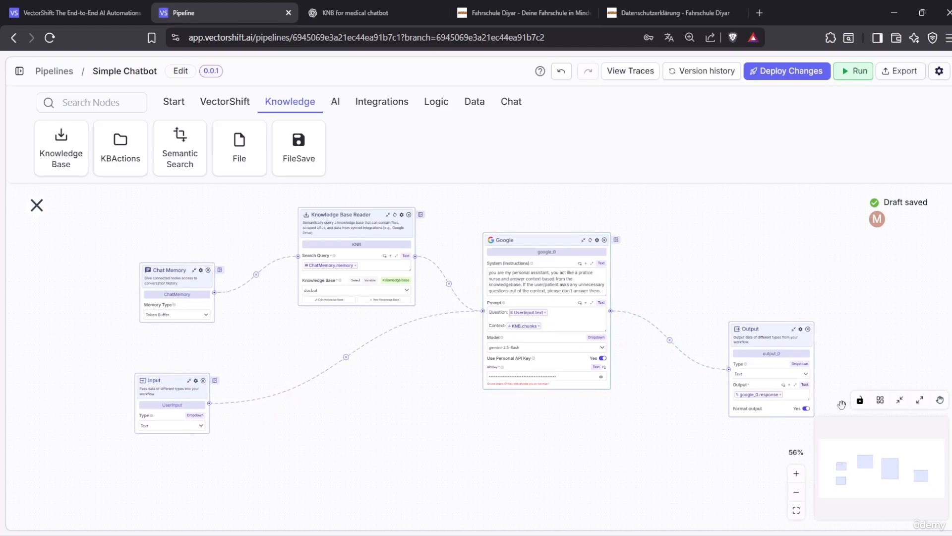
Check the pipeline's Chatbot run option, then close the run configuration panel
{"action": "left_click", "coordinate": [851, 75]}
{"action": "left_click", "coordinate": [825, 161]}
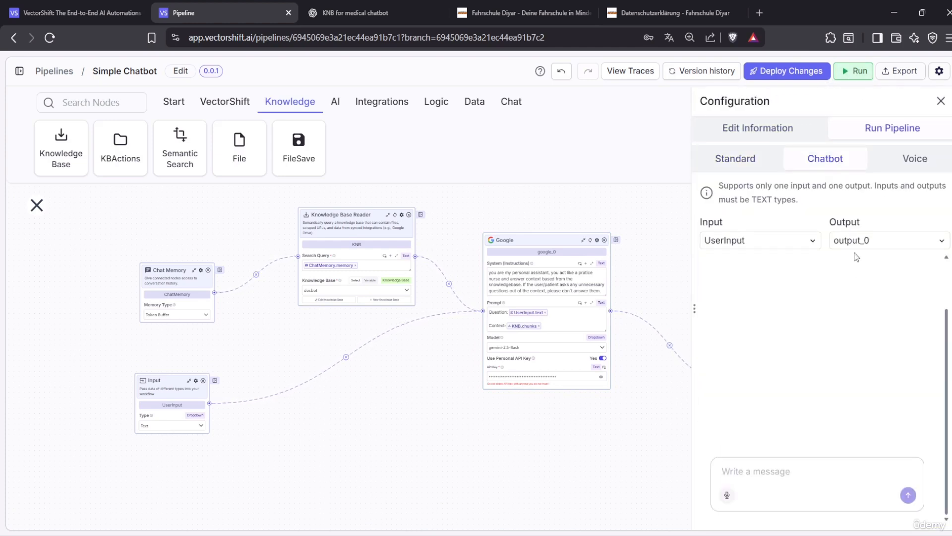
{"action": "left_click", "coordinate": [941, 101]}
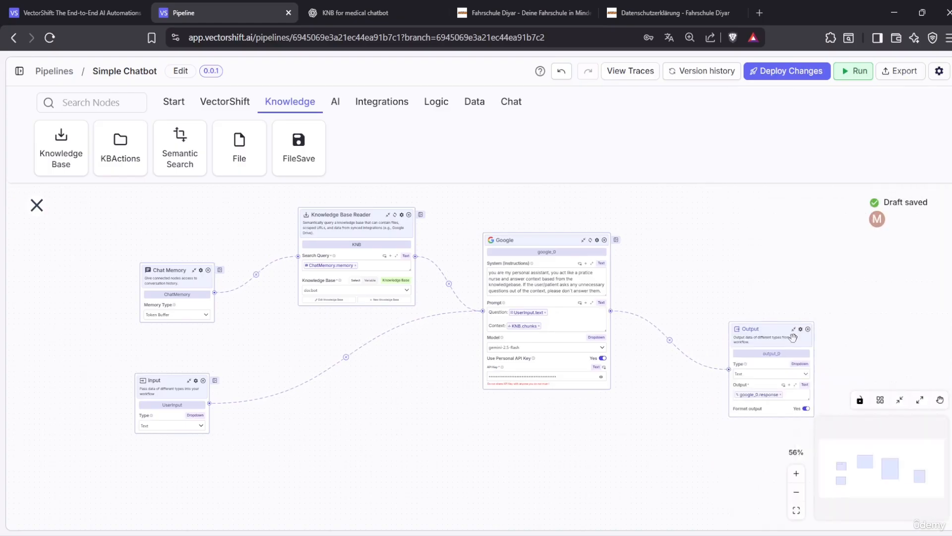
Rename the output node to Output and the Google node to Gemini, then move Output higher
{"action": "double_click", "coordinate": [771, 353]}
{"action": "key", "text": "BackSpace"}
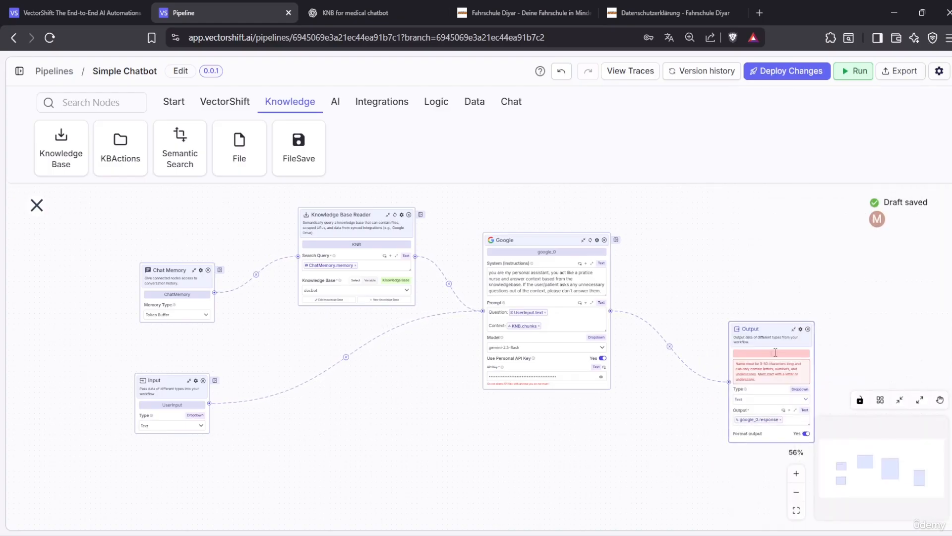
{"action": "type", "text": "Output"}
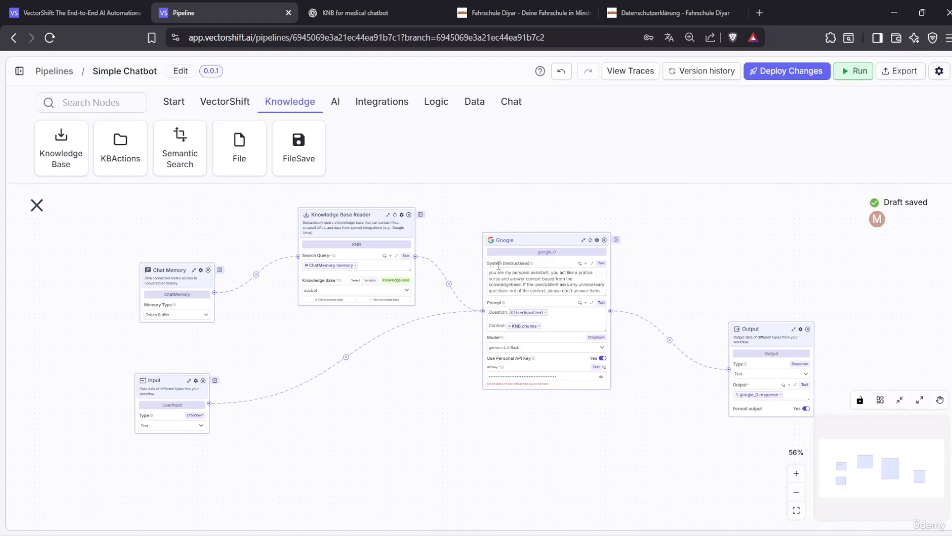
{"action": "double_click", "coordinate": [565, 253]}
{"action": "key", "text": "BackSpace"}
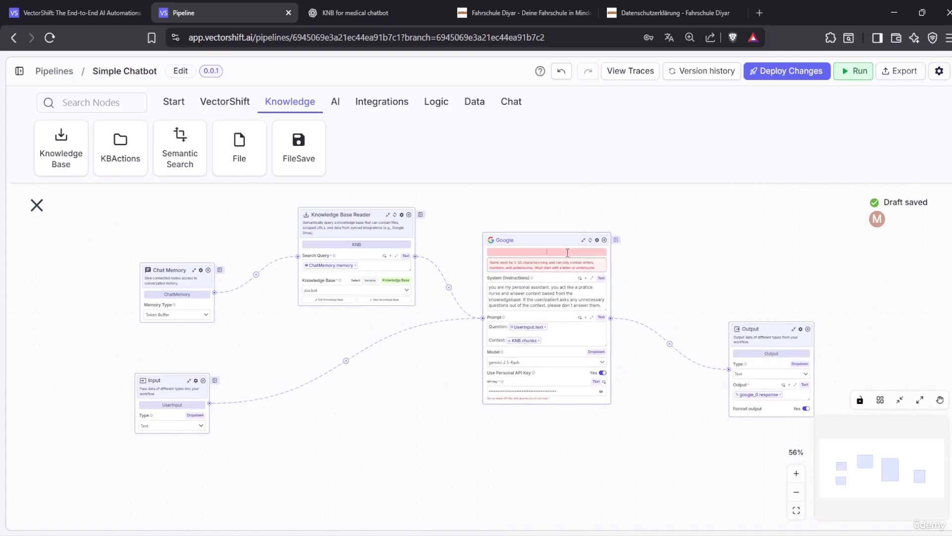
{"action": "type", "text": "Gemini"}
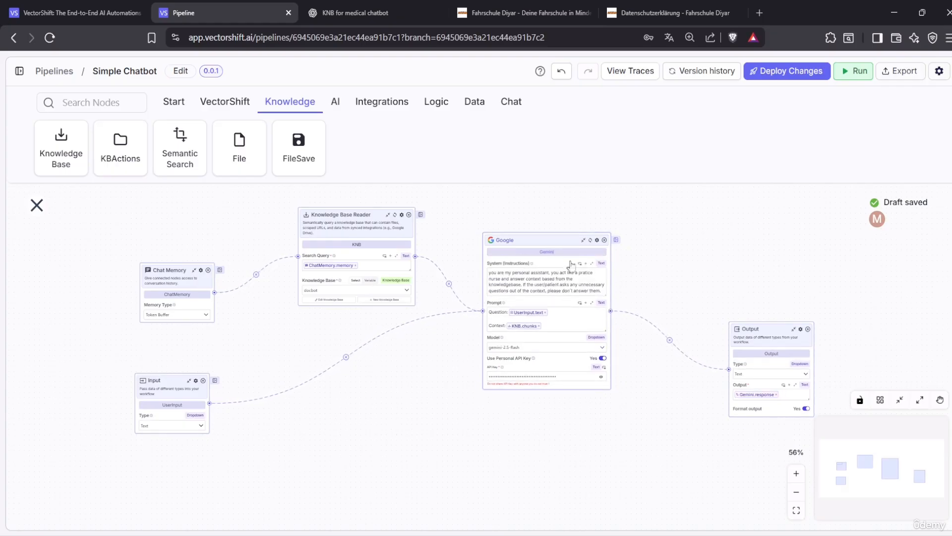
{"action": "left_click_drag", "start_coordinate": [750, 329], "coordinate": [746, 276]}
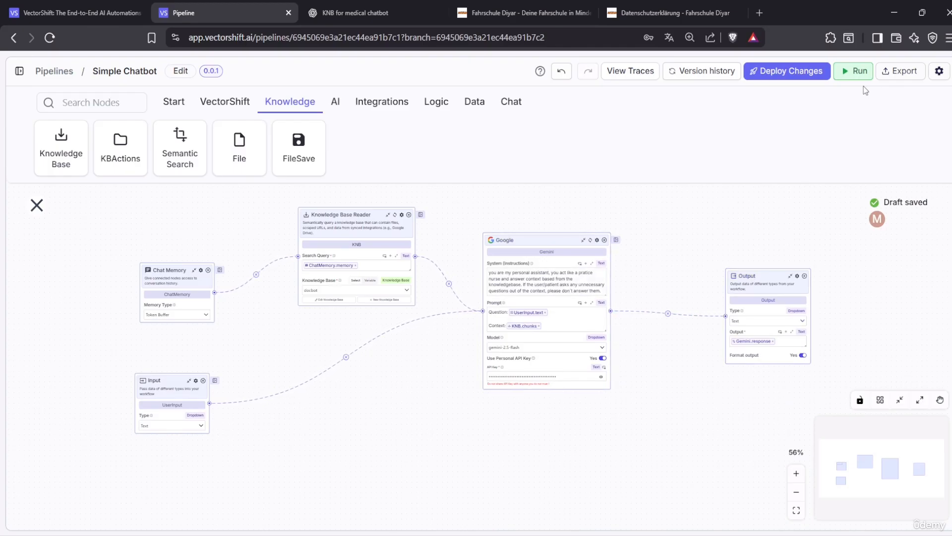
In the run panel's Chatbot mode, choose Output as the chatbot's output
{"action": "left_click", "coordinate": [858, 71]}
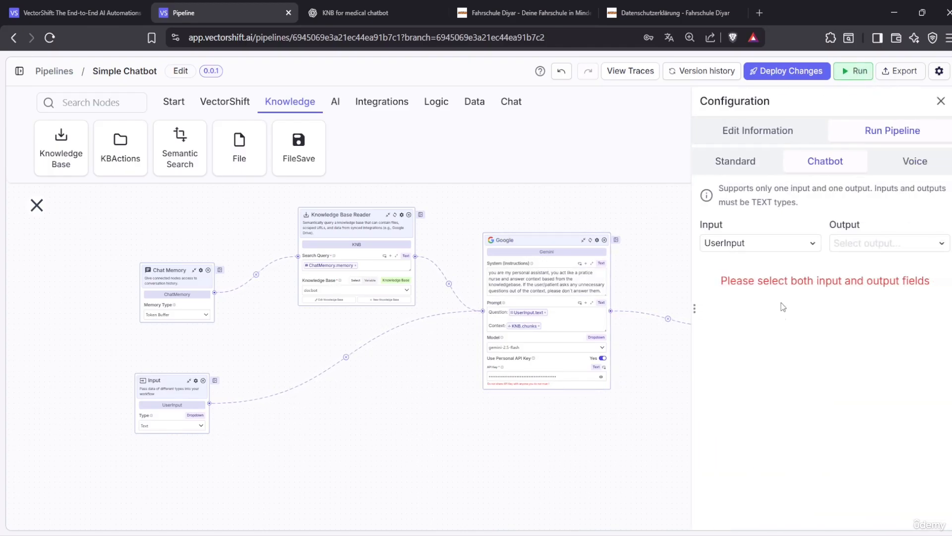
{"action": "left_click", "coordinate": [908, 243]}
{"action": "left_click", "coordinate": [866, 275]}
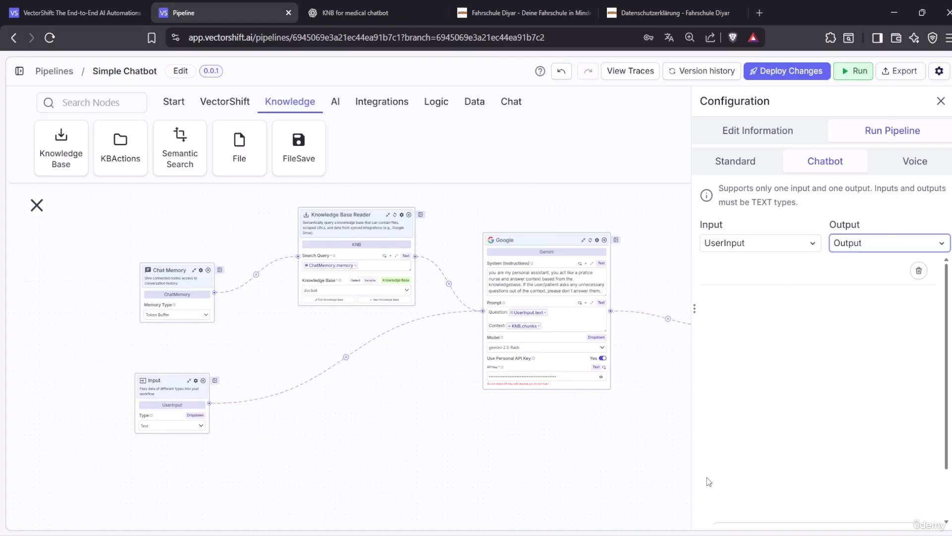
{"action": "left_click", "coordinate": [874, 246]}
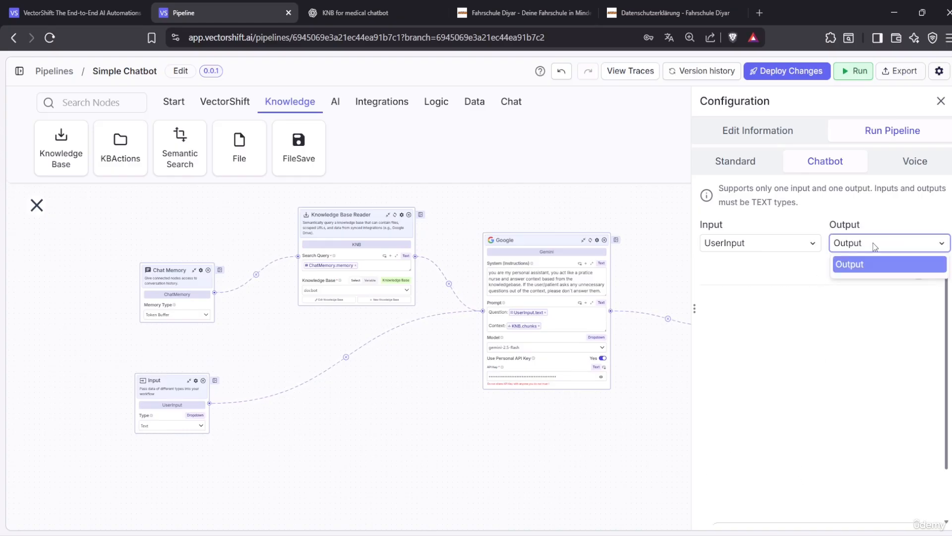
{"action": "left_click", "coordinate": [872, 248]}
{"action": "left_click", "coordinate": [872, 247]}
{"action": "left_click", "coordinate": [872, 248]}
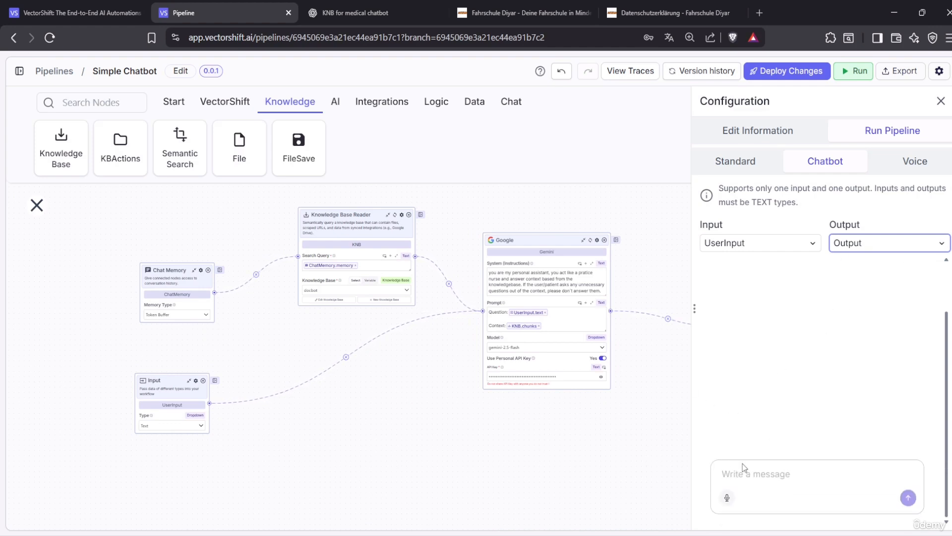
Send 'hello' to the test chatbot to get its patient-support greeting
{"action": "left_click", "coordinate": [749, 470]}
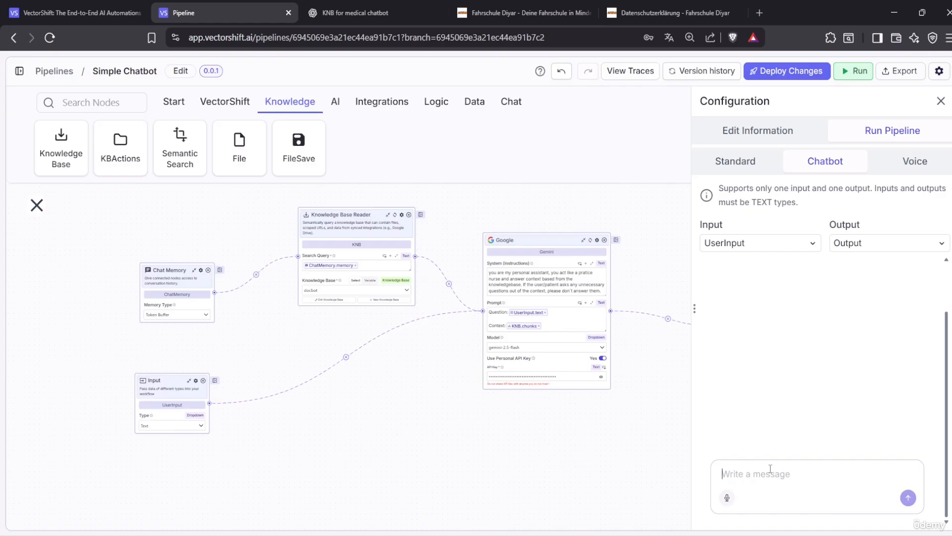
{"action": "type", "text": "hello"}
{"action": "key", "text": "Return"}
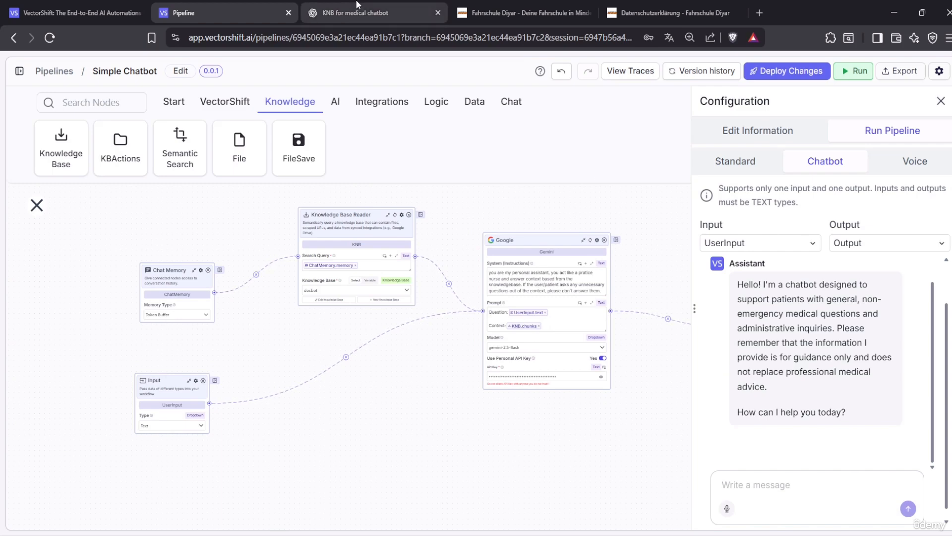
{"action": "left_click", "coordinate": [372, 13]}
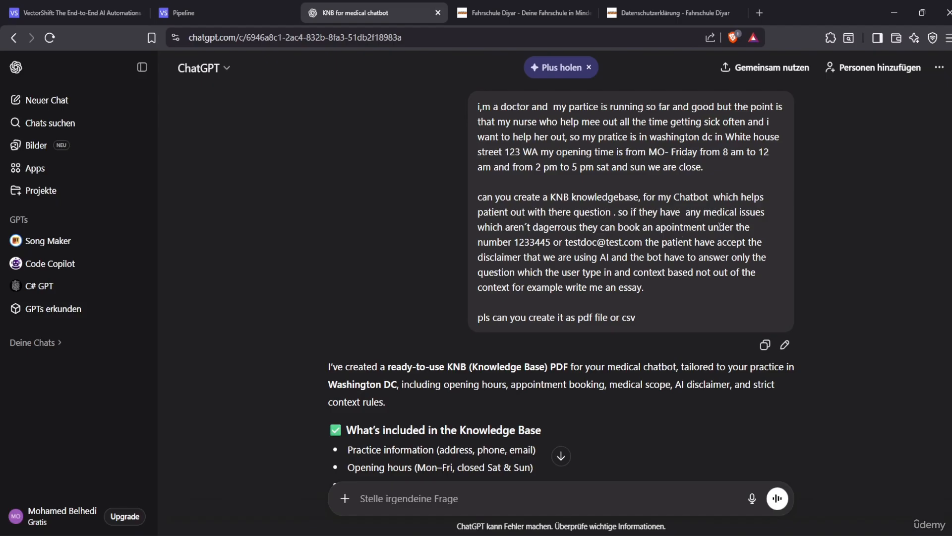
{"action": "left_click", "coordinate": [235, 1]}
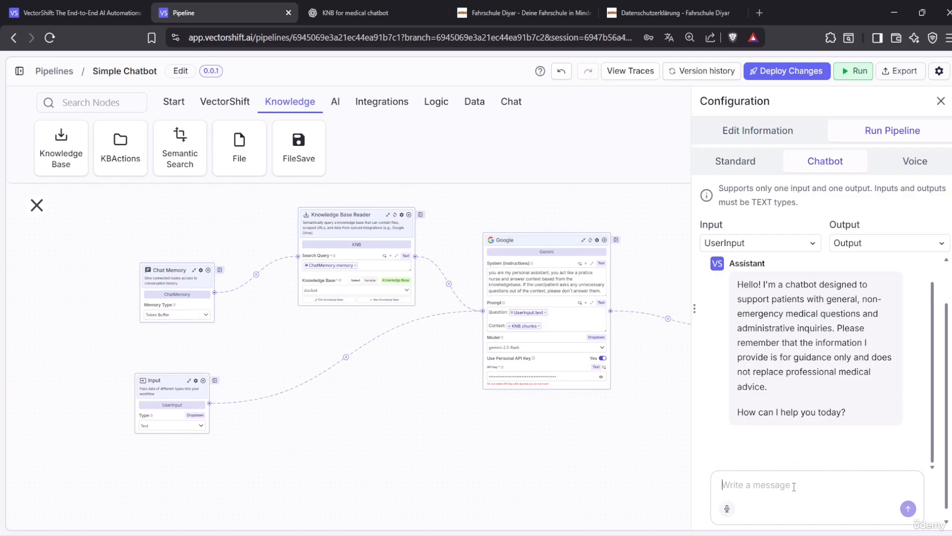
Ask for a poem about flowers (refused), then send 'i have headache' and read the advice
{"action": "type", "text": "can you "}
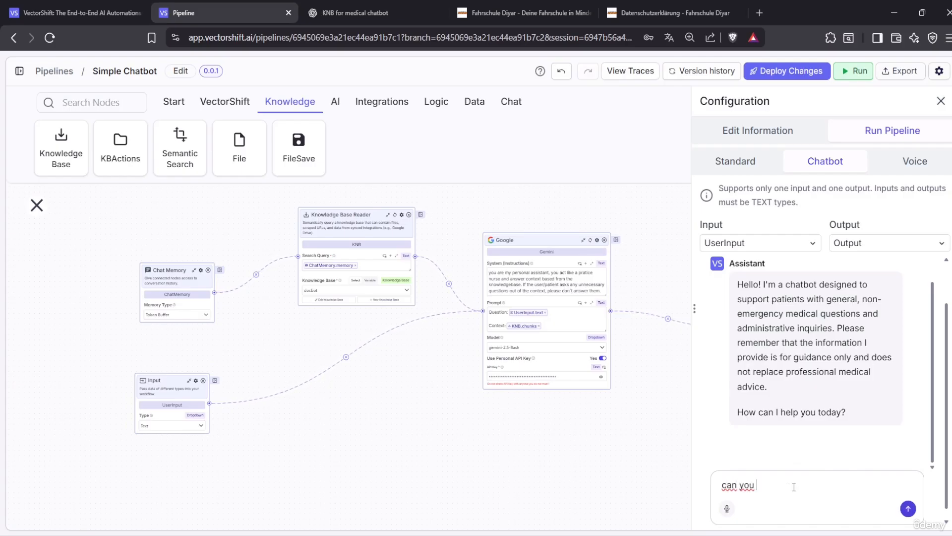
{"action": "type", "text": "write me a poem about flow"}
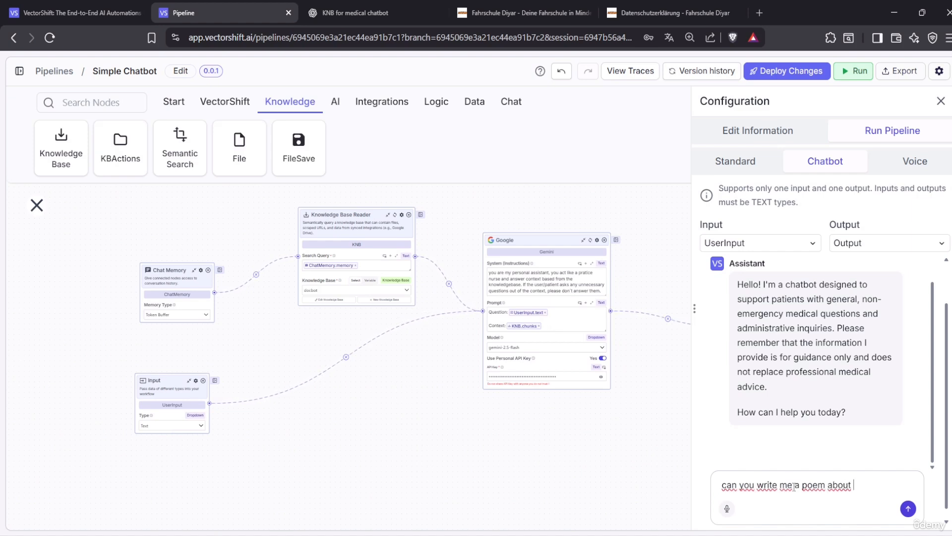
{"action": "type", "text": "ers"}
{"action": "key", "text": "Return"}
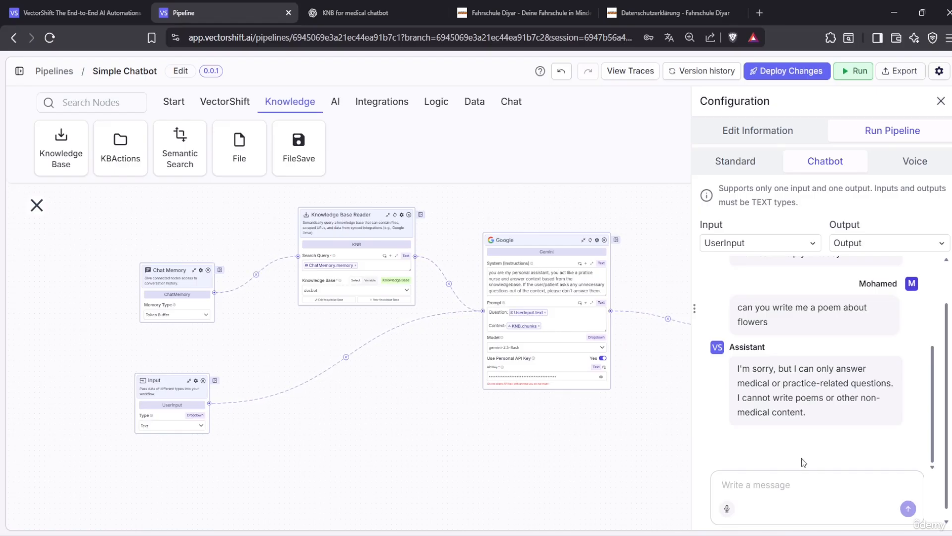
{"action": "type", "text": "i"}
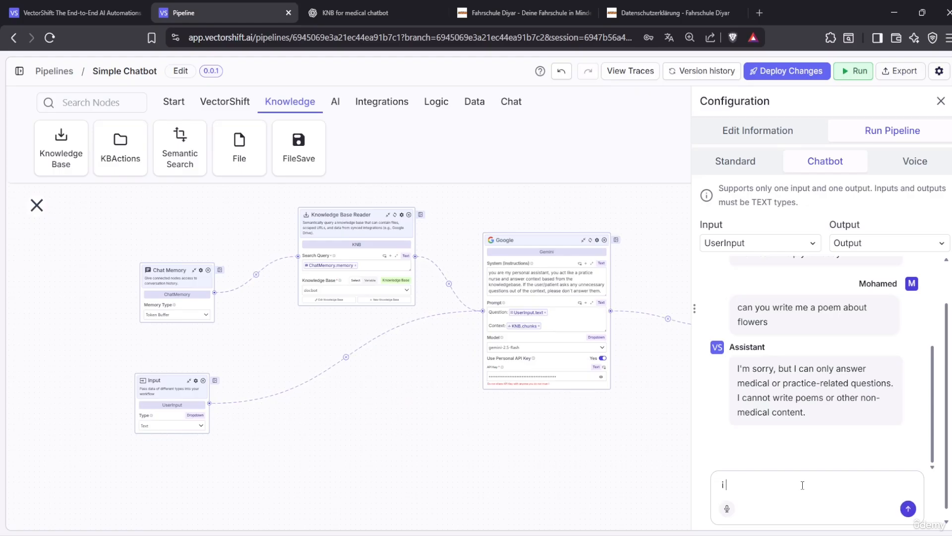
{"action": "type", "text": " have headache"}
{"action": "key", "text": "Return"}
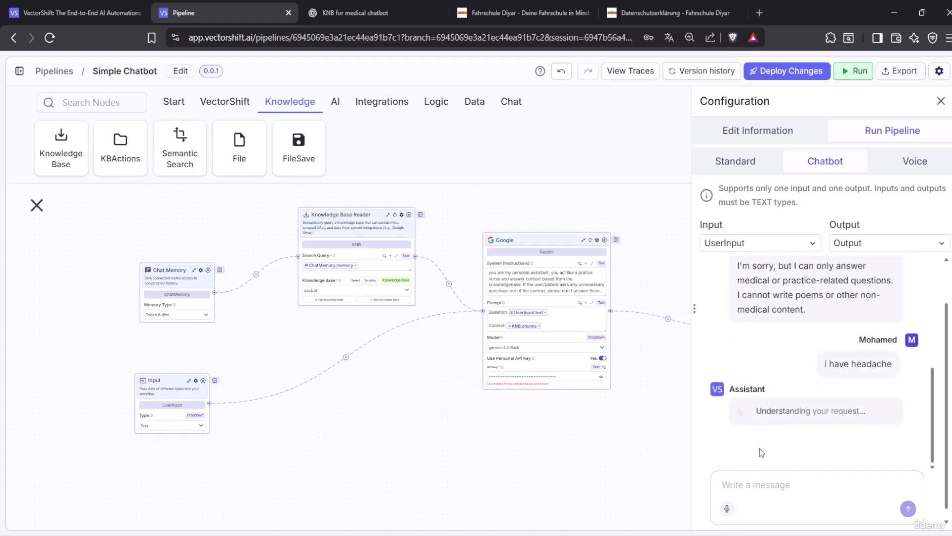
{"action": "scroll", "coordinate": [766, 347], "scroll_direction": "up", "scroll_amount": 3}
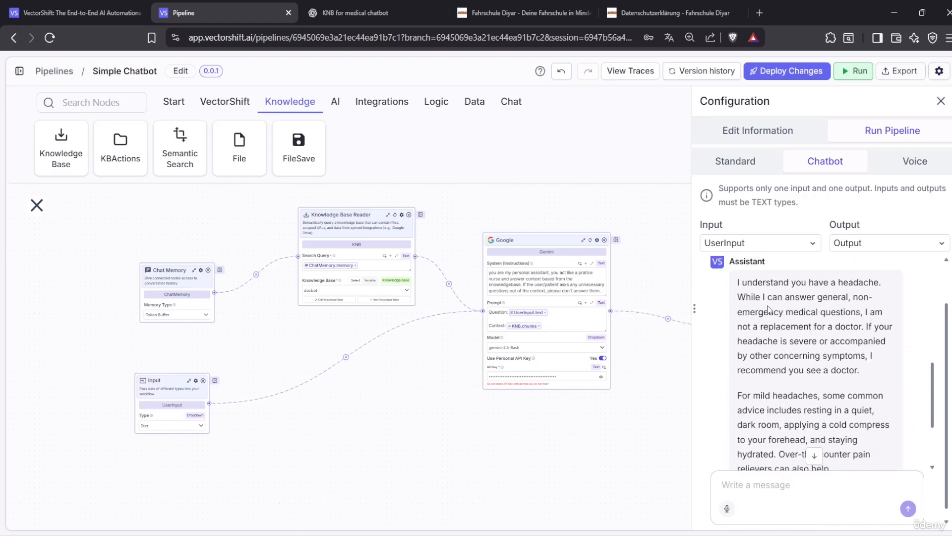
{"action": "scroll", "coordinate": [797, 355], "scroll_direction": "down", "scroll_amount": 3}
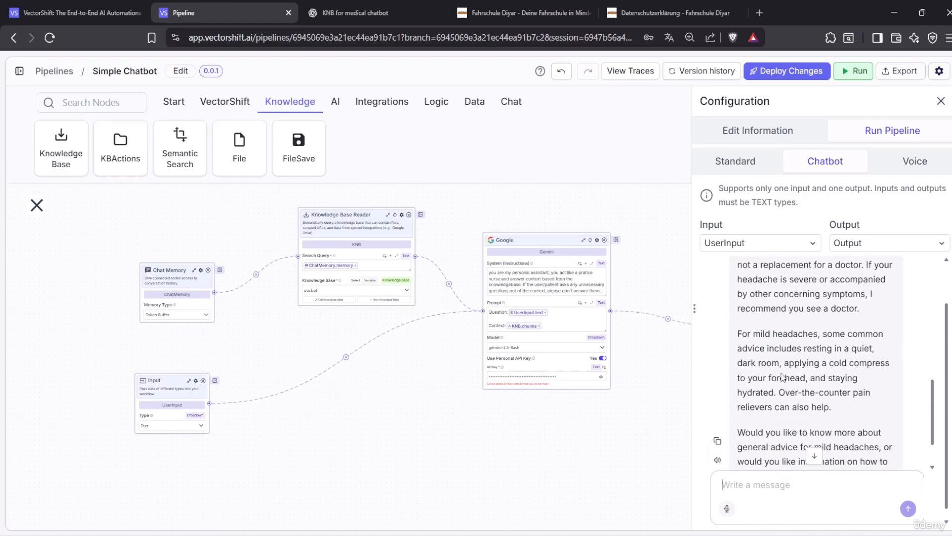
{"action": "scroll", "coordinate": [824, 312], "scroll_direction": "up", "scroll_amount": 3}
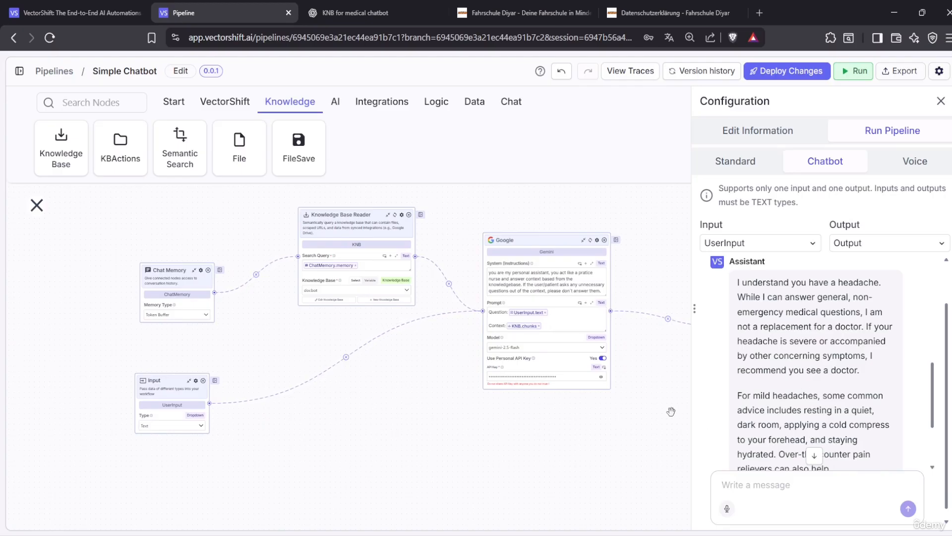
{"action": "scroll", "coordinate": [774, 421], "scroll_direction": "down", "scroll_amount": 3}
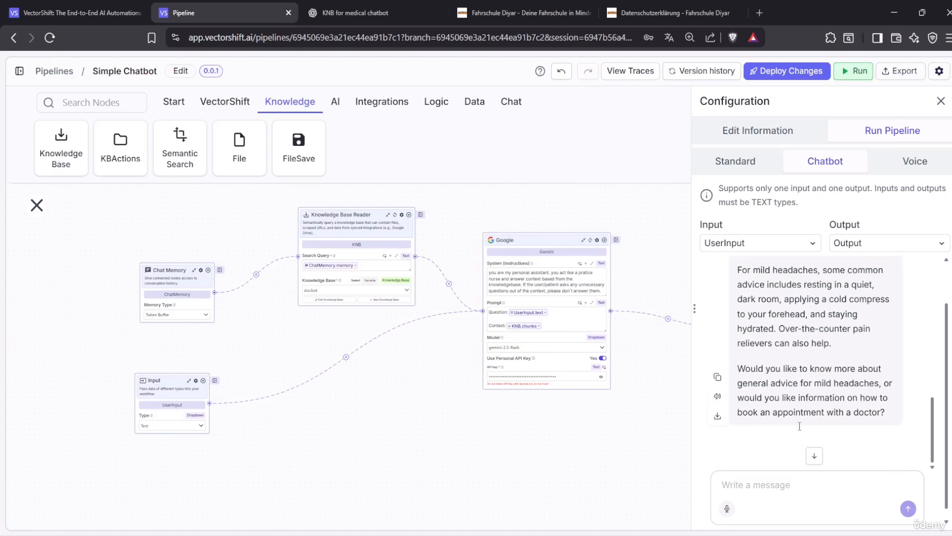
{"action": "scroll", "coordinate": [793, 401], "scroll_direction": "up", "scroll_amount": 2}
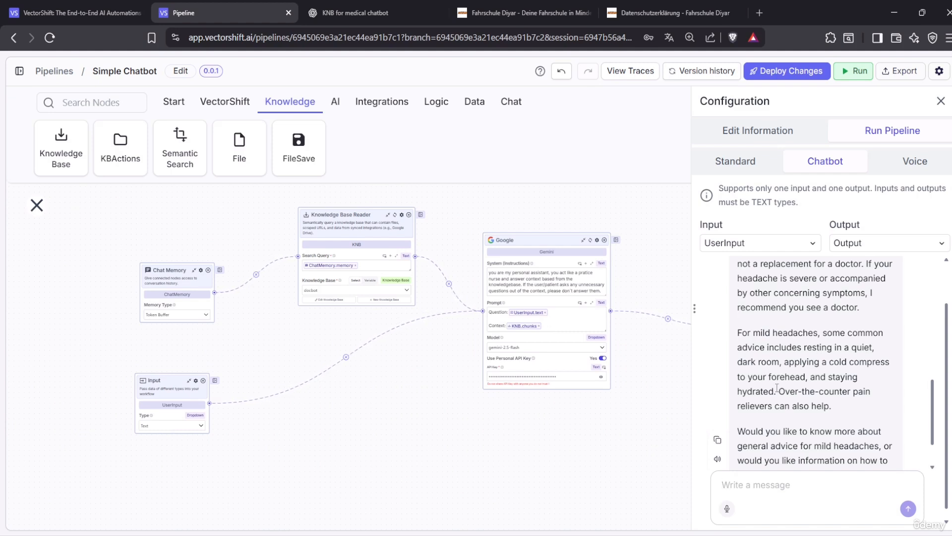
{"action": "scroll", "coordinate": [777, 389], "scroll_direction": "down", "scroll_amount": 2}
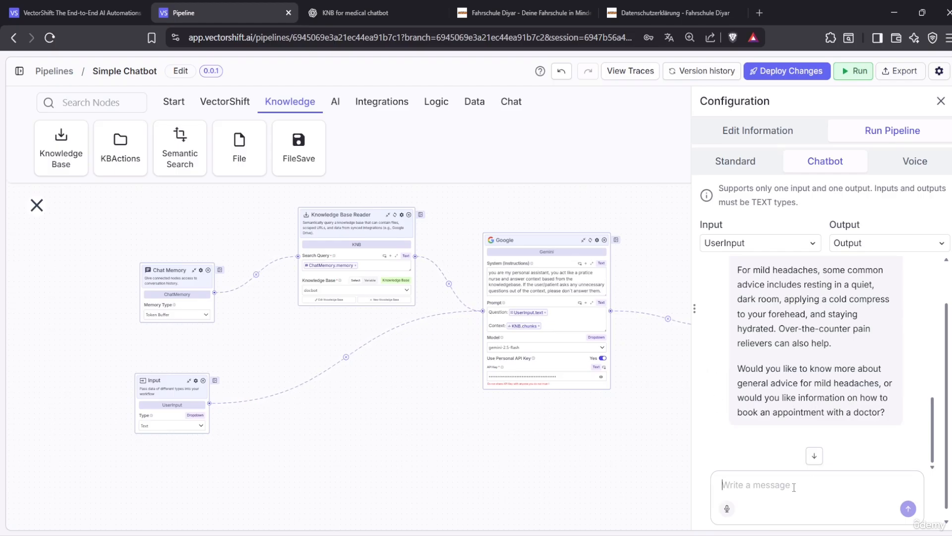
Send 'i want to book an appointment' and highlight the phone number in the reply
{"action": "type", "text": "i want to "}
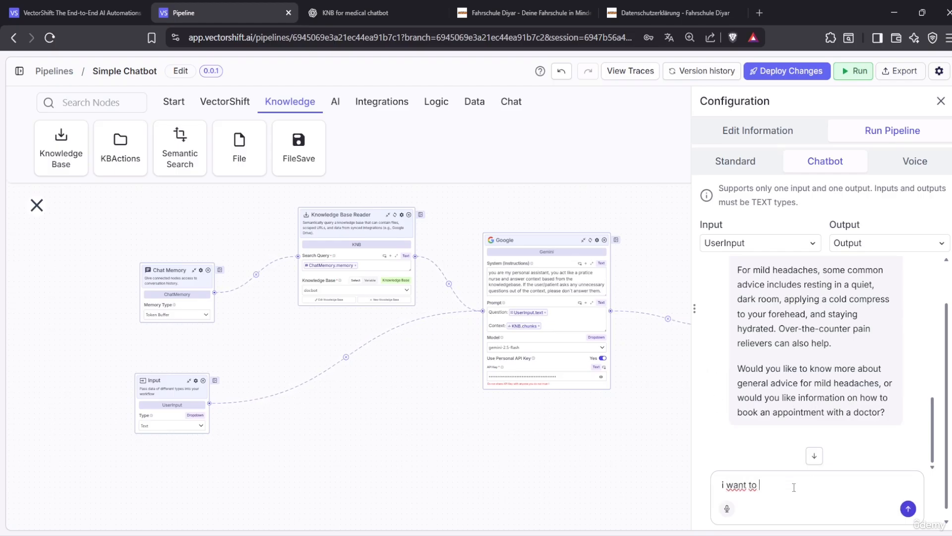
{"action": "type", "text": "book an appointment"}
{"action": "key", "text": "Return"}
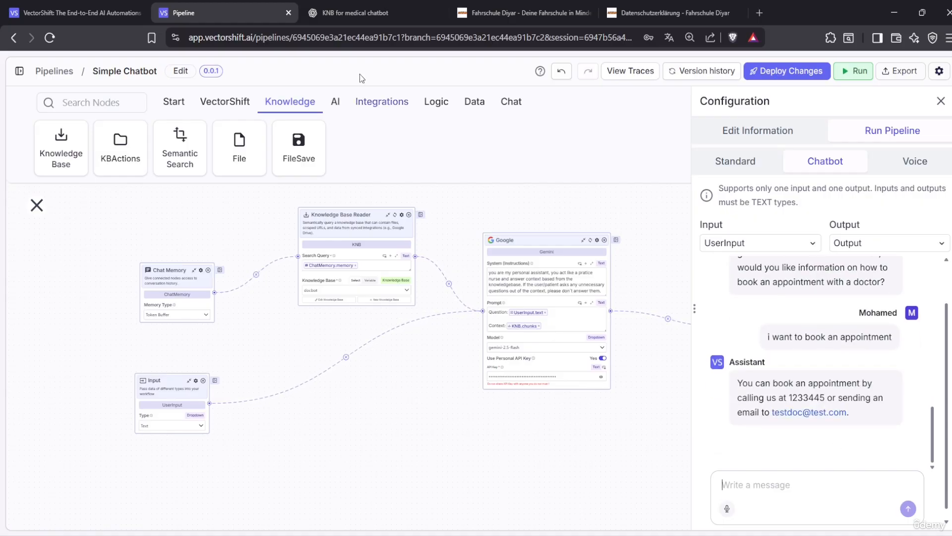
{"action": "mouse_move", "coordinate": [799, 404]}
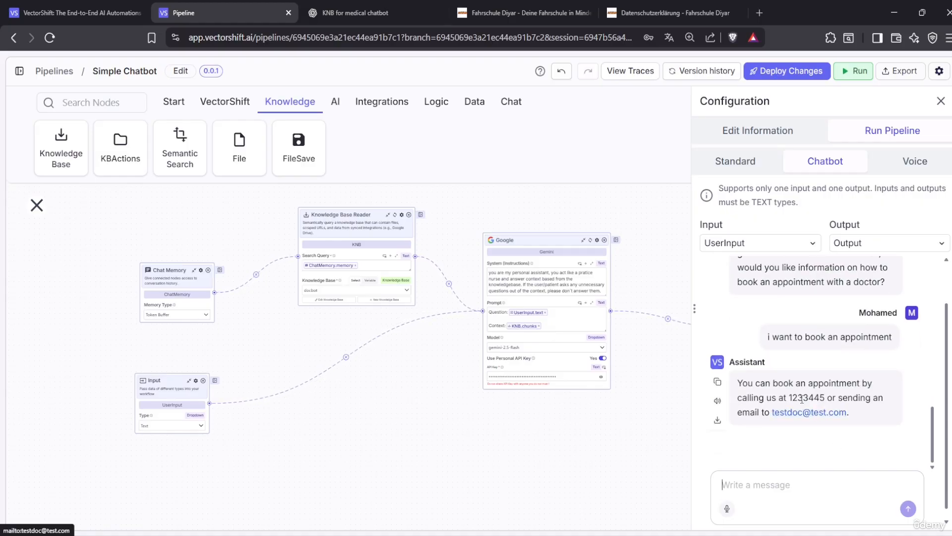
{"action": "left_click_drag", "start_coordinate": [789, 397], "coordinate": [826, 398]}
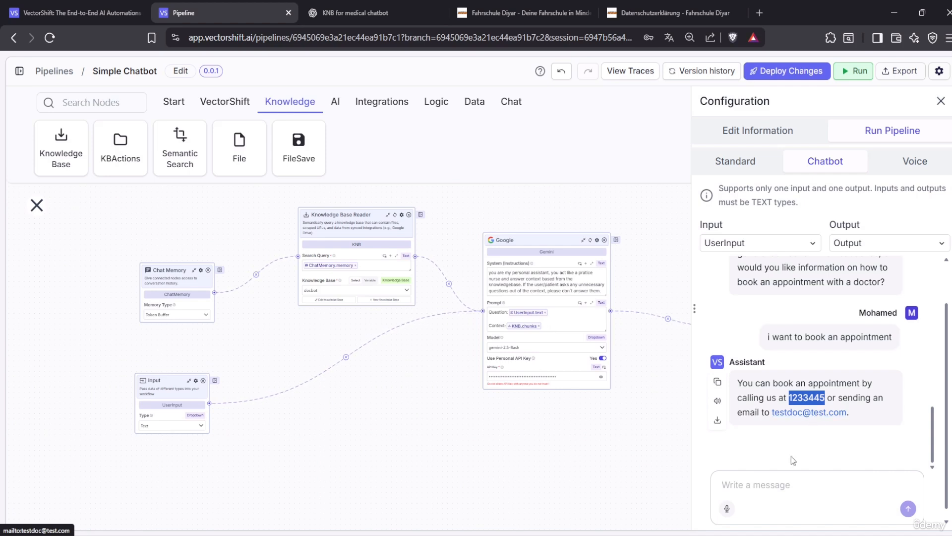
Ask 'where are you located and your opening time', then view the driving school site
{"action": "left_click", "coordinate": [783, 488]}
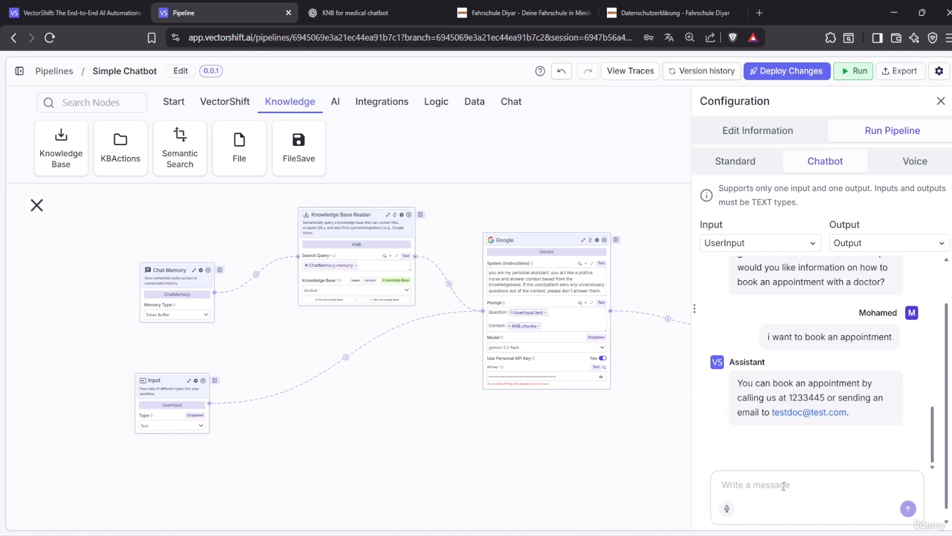
{"action": "type", "text": "where are you"}
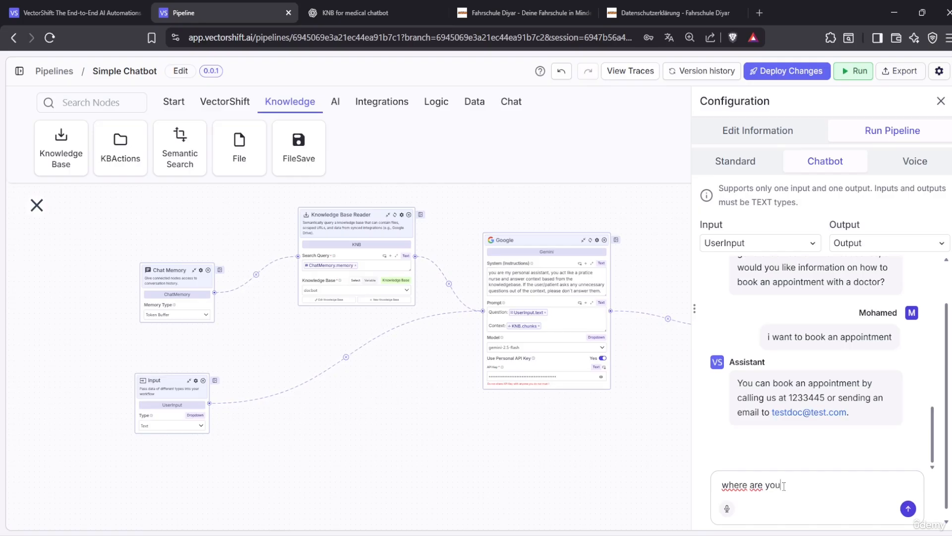
{"action": "type", "text": " located and your opening time"}
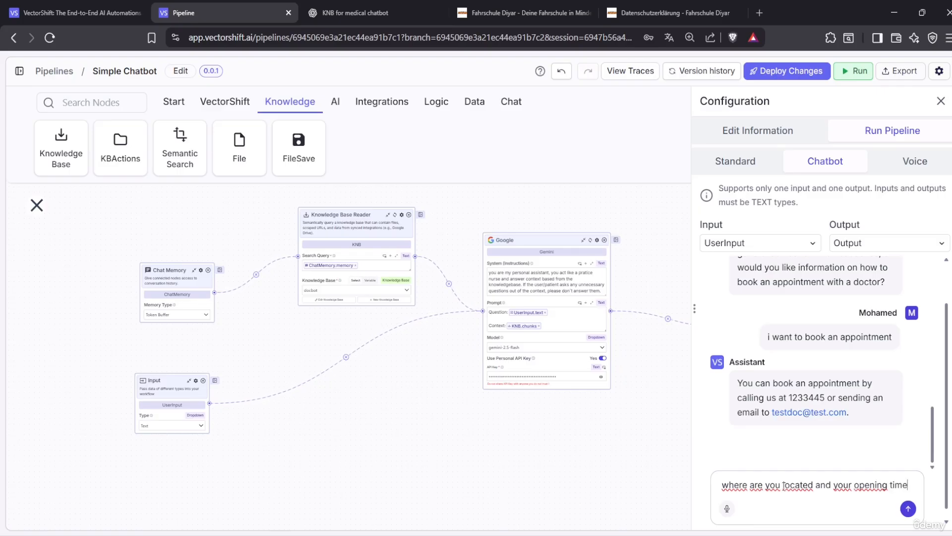
{"action": "key", "text": "Return"}
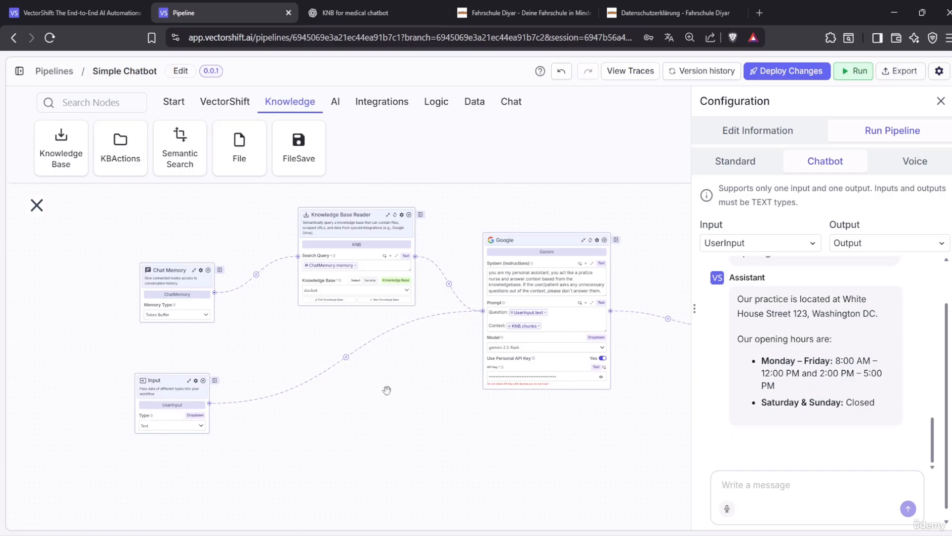
{"action": "left_click", "coordinate": [694, 12]}
Switch to the Fahrschule Diyar home page and open its chat widget
{"action": "left_click", "coordinate": [562, 6]}
{"action": "left_click", "coordinate": [937, 510]}
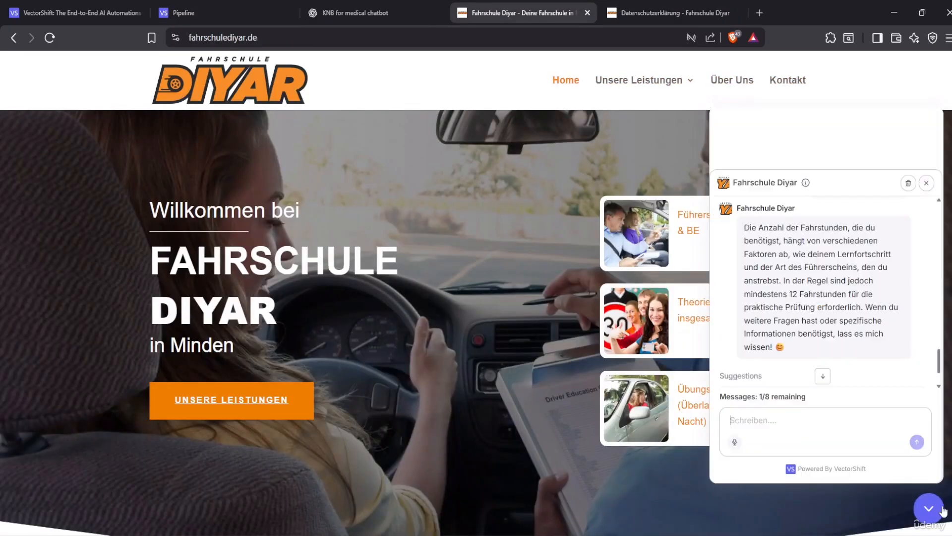
{"action": "left_click", "coordinate": [937, 510]}
{"action": "left_click", "coordinate": [938, 510]}
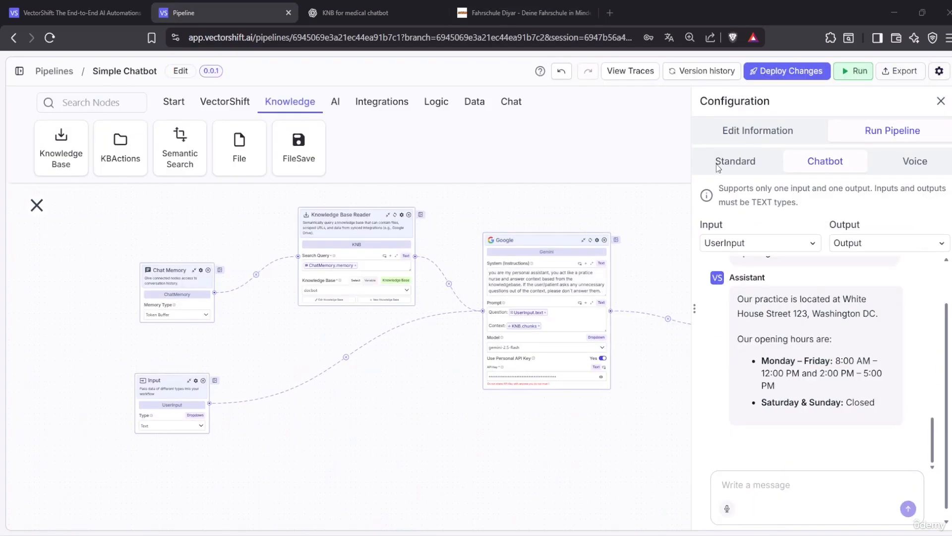
Deploy the changes as patch version 0.0.2 with the description 'connect the KNB'
{"action": "left_click", "coordinate": [783, 72]}
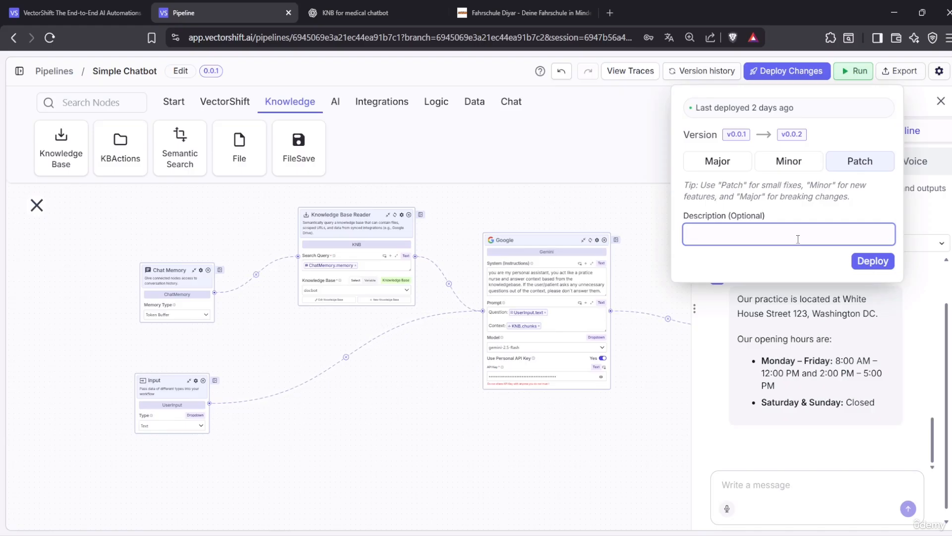
{"action": "type", "text": "connect the KNB"}
{"action": "left_click", "coordinate": [858, 266]}
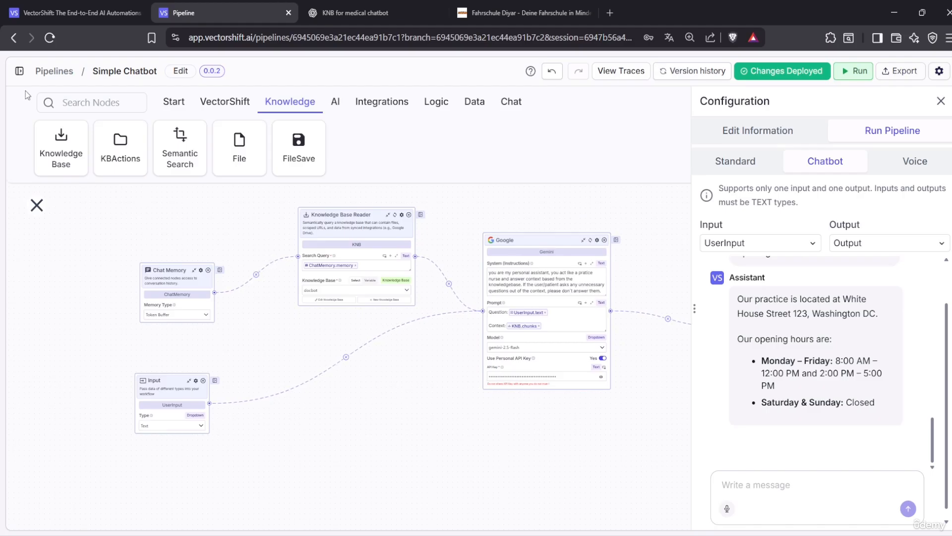
{"action": "left_click", "coordinate": [19, 71]}
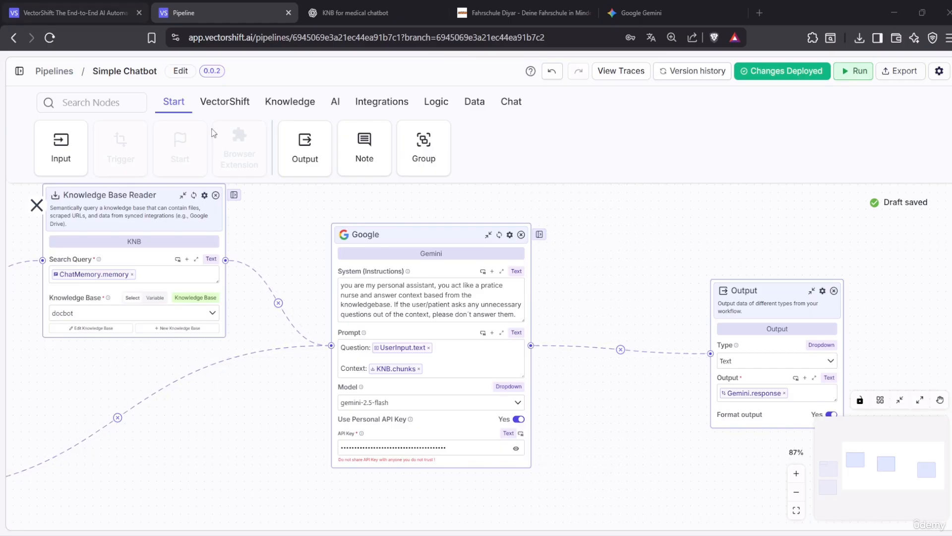
Pan the canvas to review the Chat Memory, Input, Knowledge Base, Gemini and Output nodes
{"action": "left_click_drag", "start_coordinate": [574, 242], "coordinate": [853, 261]}
{"action": "left_click_drag", "start_coordinate": [633, 232], "coordinate": [637, 223]}
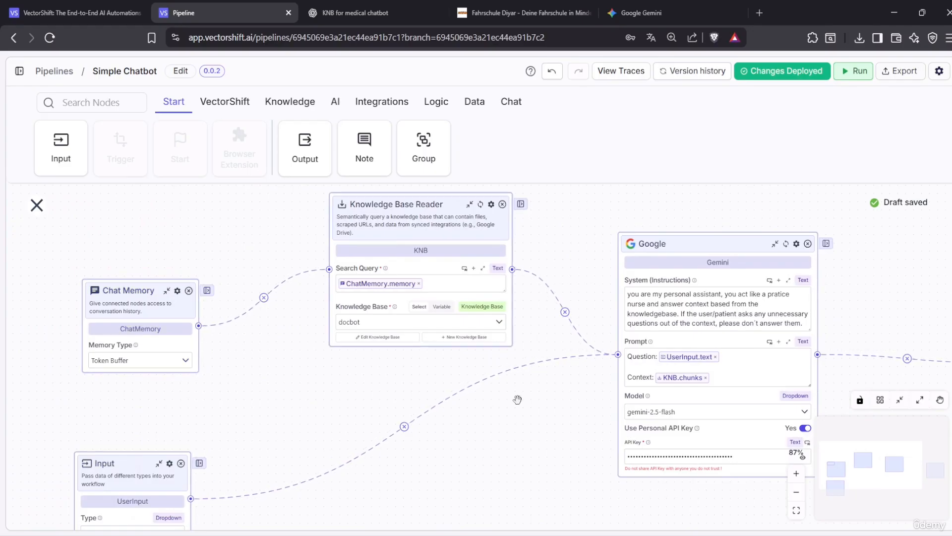
{"action": "left_click_drag", "start_coordinate": [569, 415], "coordinate": [454, 415]}
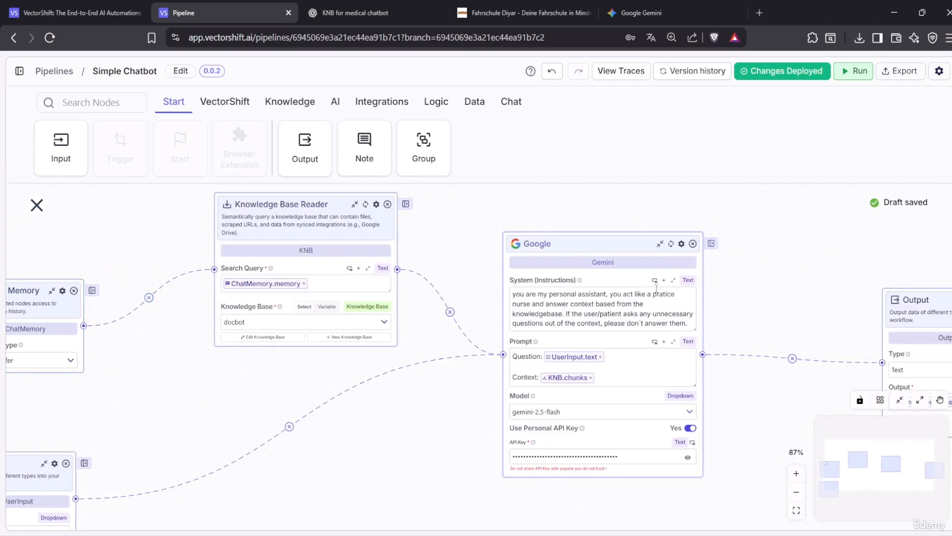
{"action": "scroll", "coordinate": [659, 262], "scroll_direction": "right", "scroll_amount": 5}
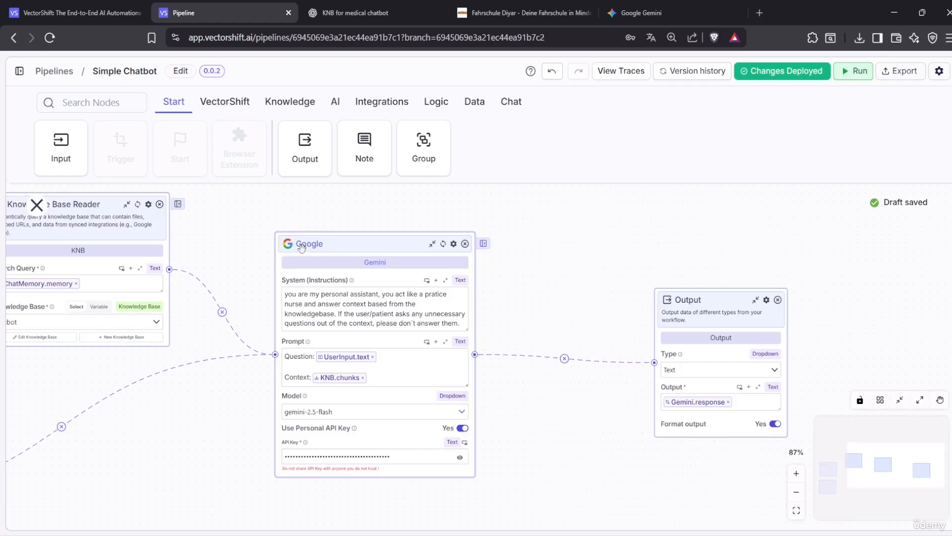
{"action": "left_click_drag", "start_coordinate": [421, 248], "coordinate": [438, 263]}
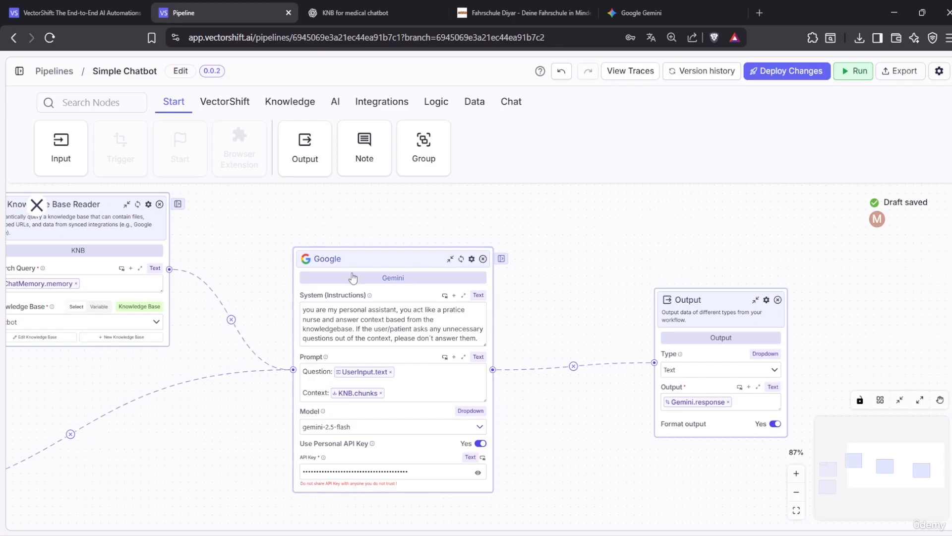
{"action": "left_click", "coordinate": [561, 73]}
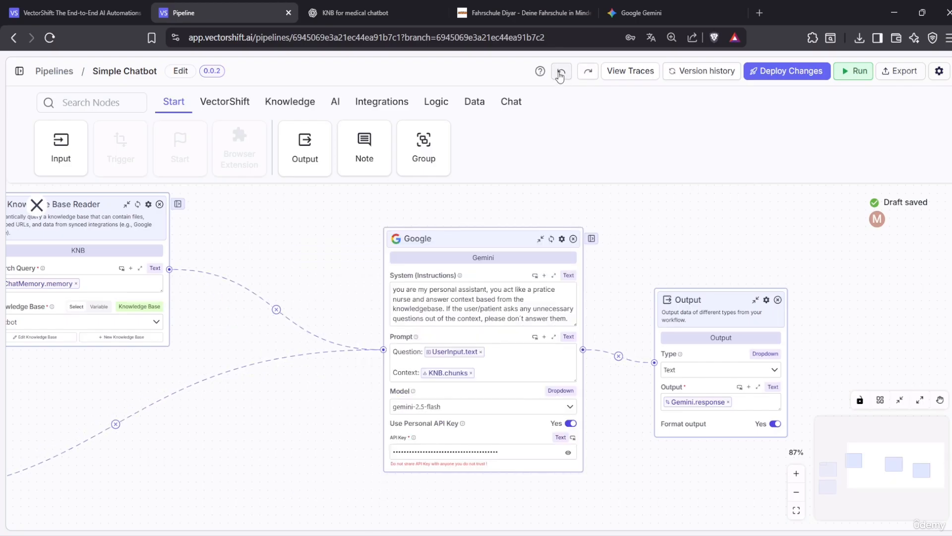
{"action": "left_click", "coordinate": [560, 74]}
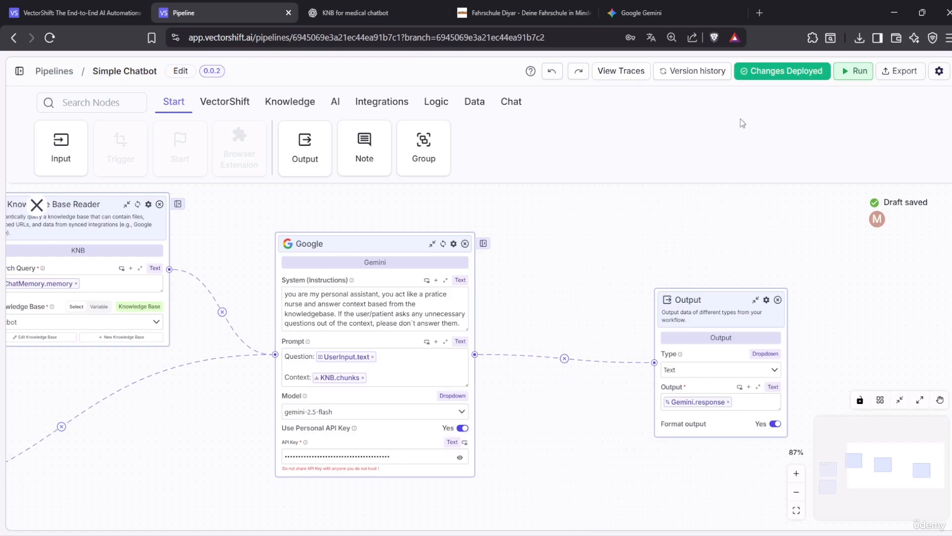
{"action": "left_click", "coordinate": [774, 72]}
{"action": "left_click", "coordinate": [793, 222]}
{"action": "left_click", "coordinate": [778, 73]}
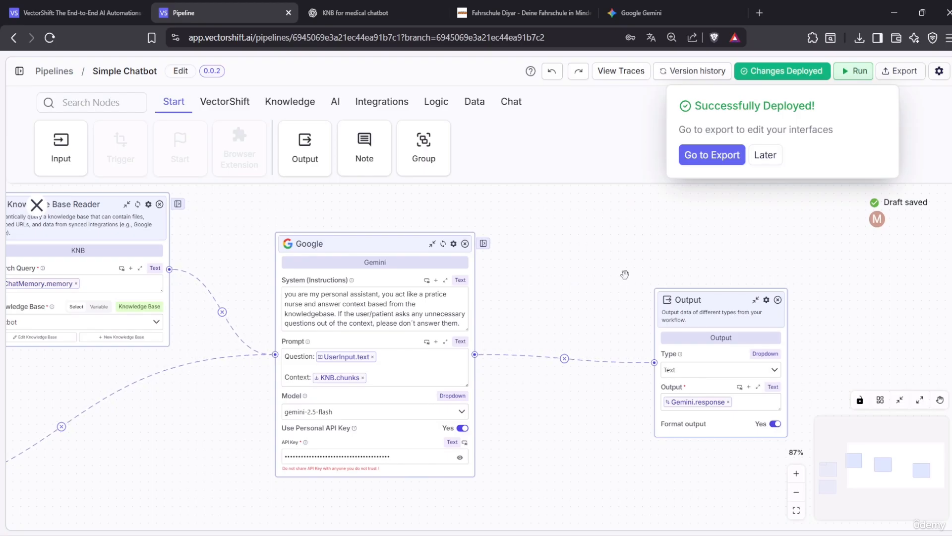
{"action": "left_click", "coordinate": [823, 249]}
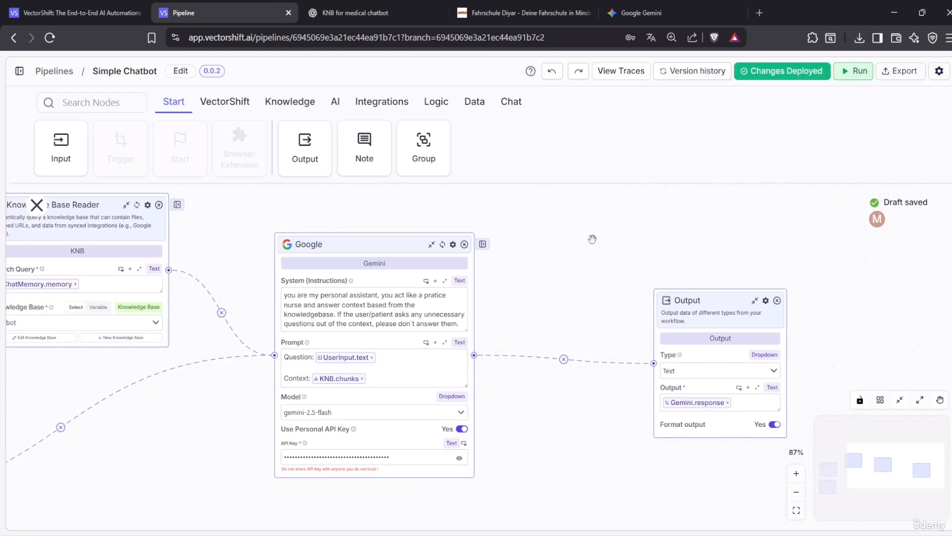
From the Chatbots list, rename the chatbot to 'Medical Assistant'
{"action": "left_click", "coordinate": [22, 72]}
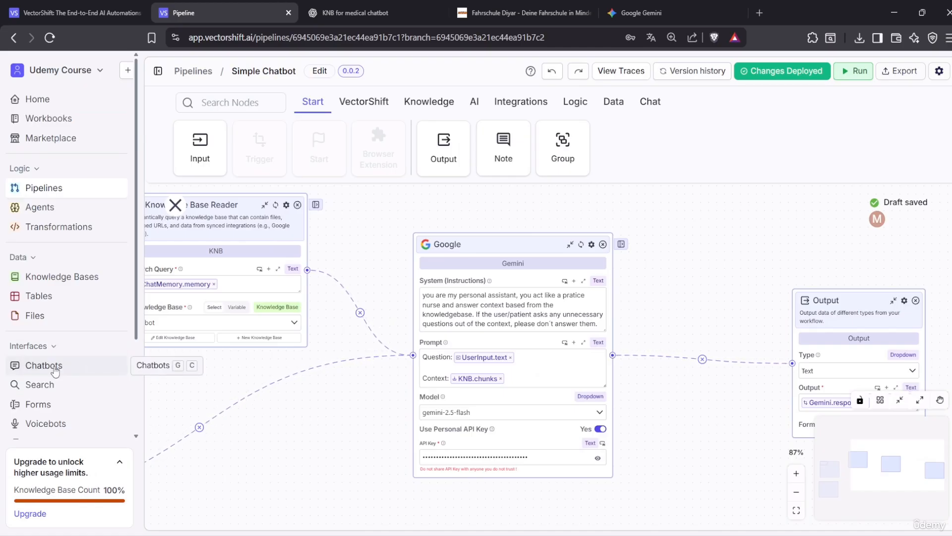
{"action": "left_click", "coordinate": [30, 365]}
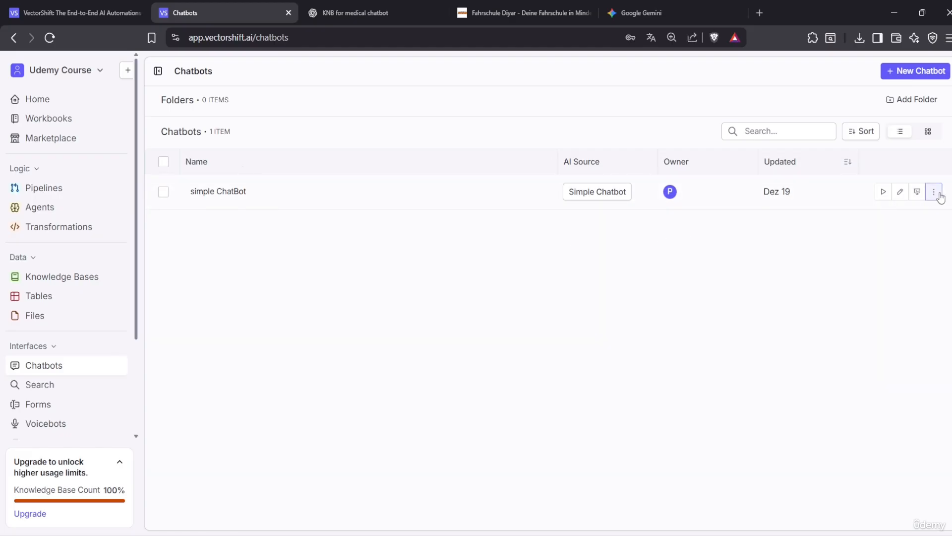
{"action": "left_click", "coordinate": [901, 198]}
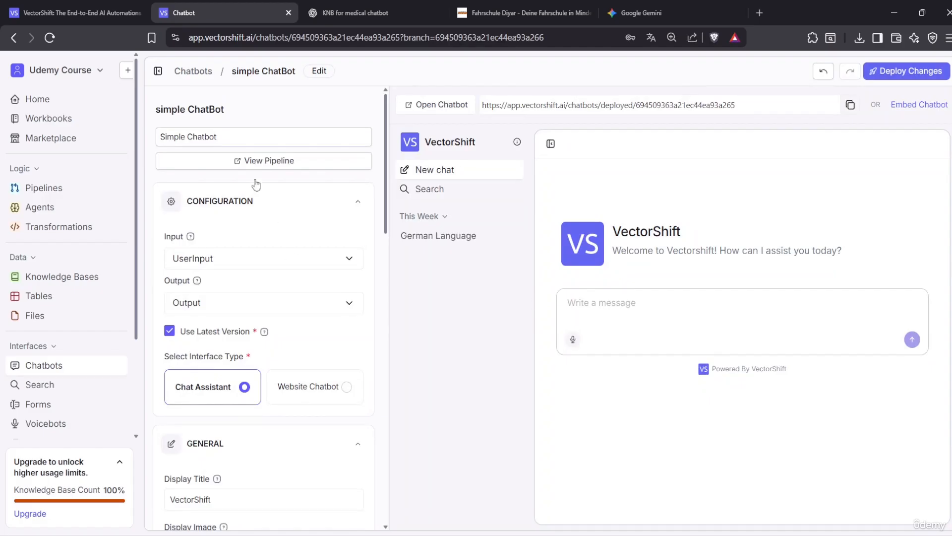
{"action": "left_click", "coordinate": [14, 37]}
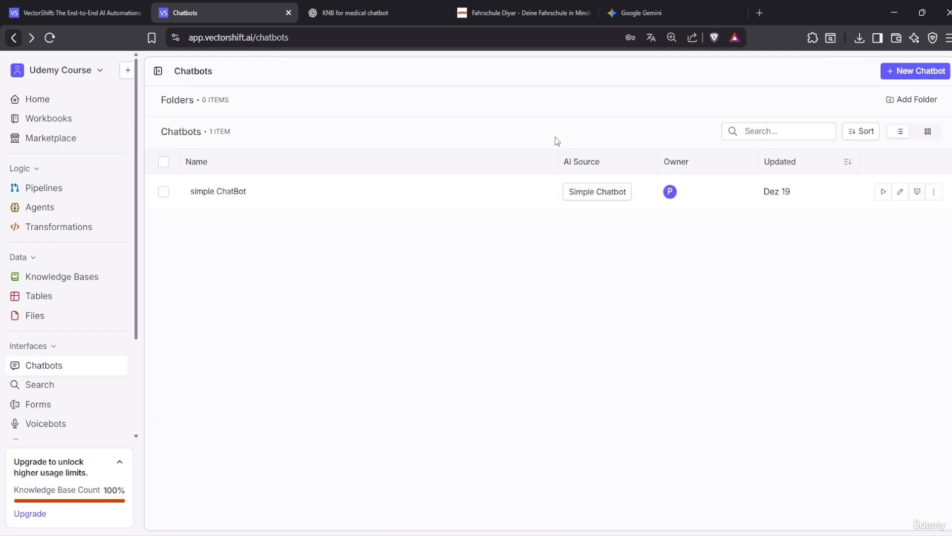
{"action": "left_click", "coordinate": [934, 192]}
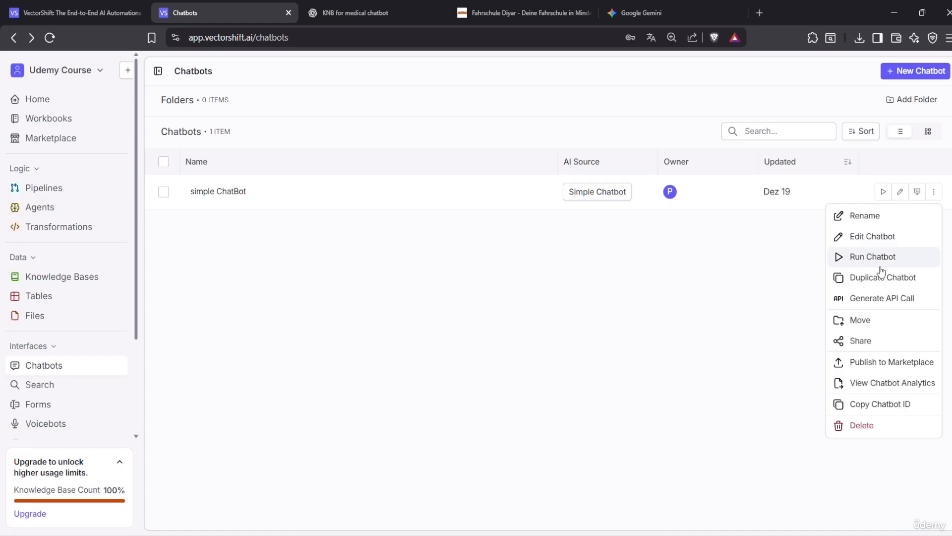
{"action": "left_click", "coordinate": [876, 219]}
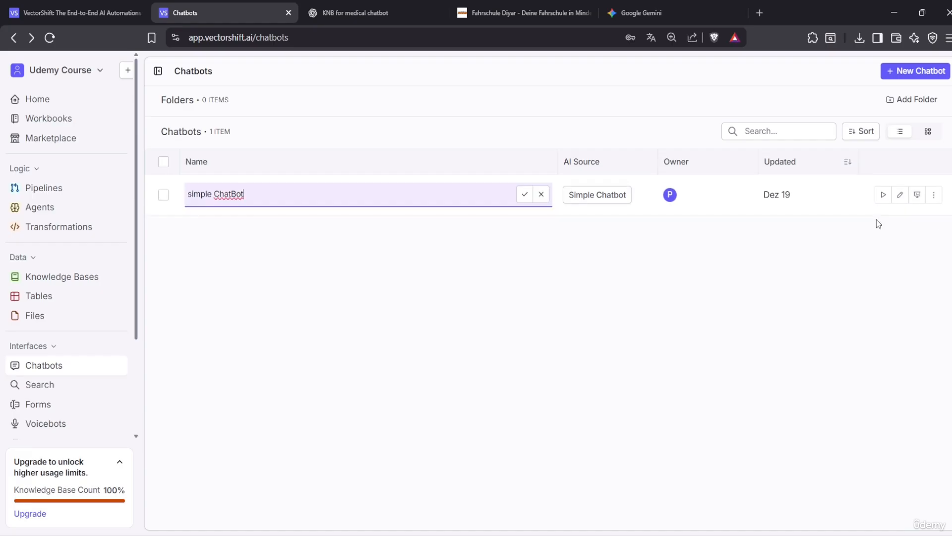
{"action": "key", "text": "BackSpace"}
{"action": "key", "text": "BackSpace"}
{"action": "key", "text": "BackSpace"}
{"action": "key", "text": "BackSpace"}
{"action": "key", "text": "BackSpace"}
{"action": "key", "text": "BackSpace"}
{"action": "key", "text": "BackSpace"}
{"action": "key", "text": "BackSpace"}
{"action": "key", "text": "BackSpace"}
{"action": "key", "text": "BackSpace"}
{"action": "key", "text": "BackSpace"}
{"action": "key", "text": "BackSpace"}
{"action": "key", "text": "BackSpace"}
{"action": "key", "text": "BackSpace"}
{"action": "type", "text": "Medical Assisten"}
{"action": "left_click", "coordinate": [525, 194]}
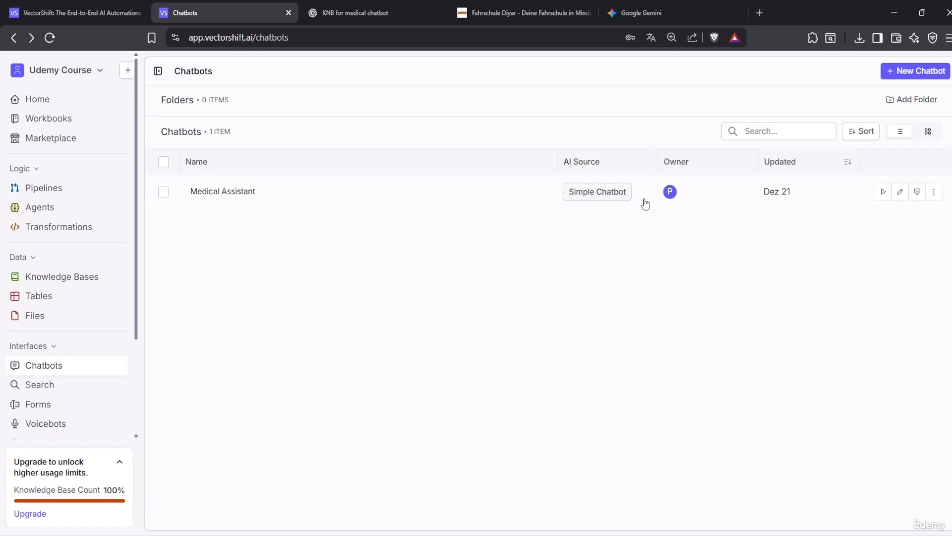
Open the Simple Chatbot pipeline in its run view, then return to the pipelines list
{"action": "left_click", "coordinate": [49, 190]}
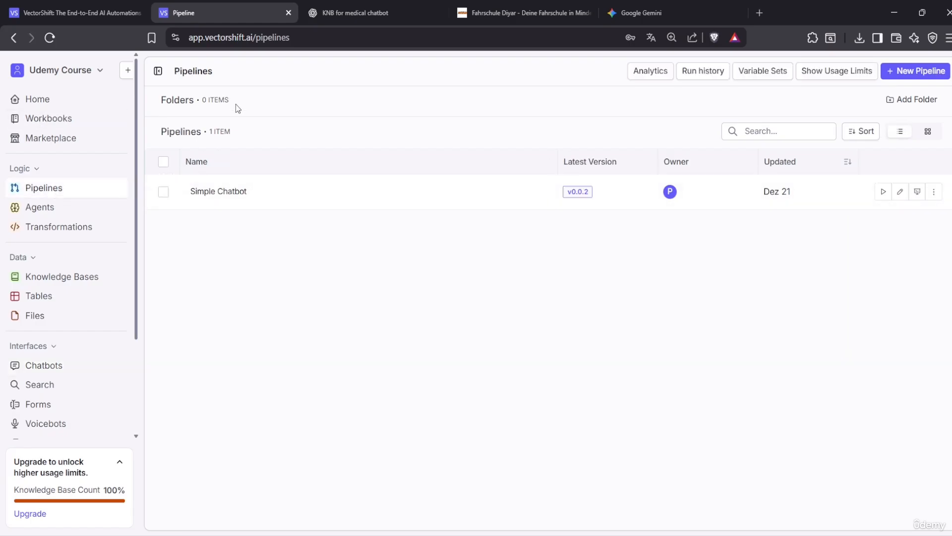
{"action": "left_click", "coordinate": [211, 194]}
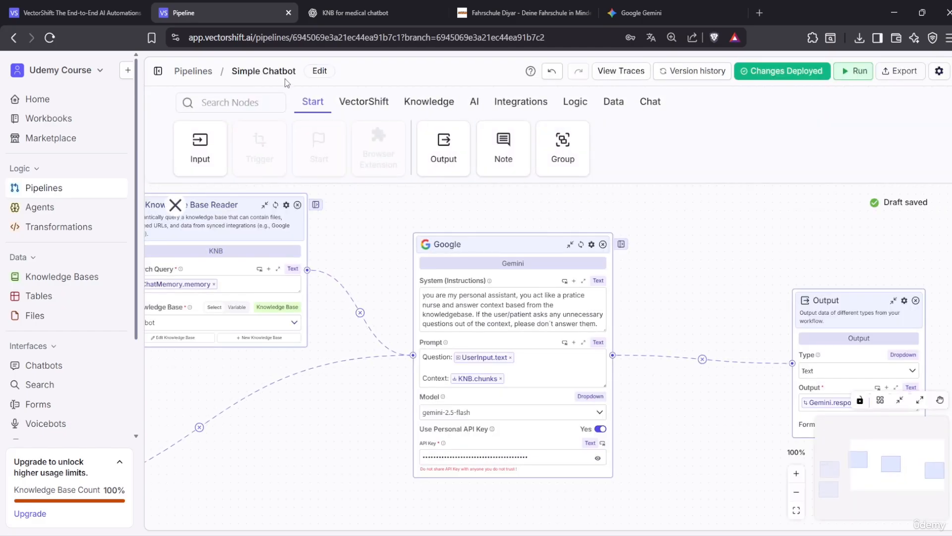
{"action": "left_click", "coordinate": [318, 73]}
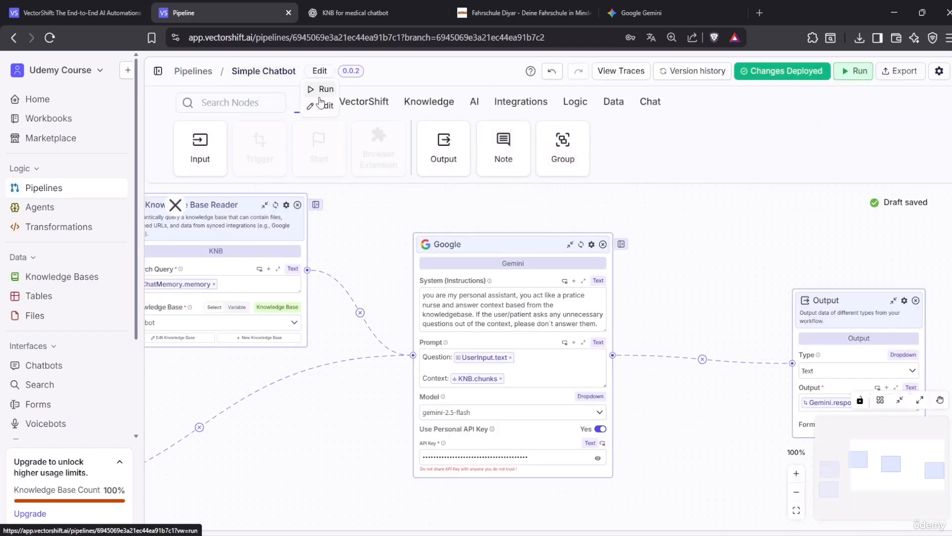
{"action": "left_click", "coordinate": [321, 89]}
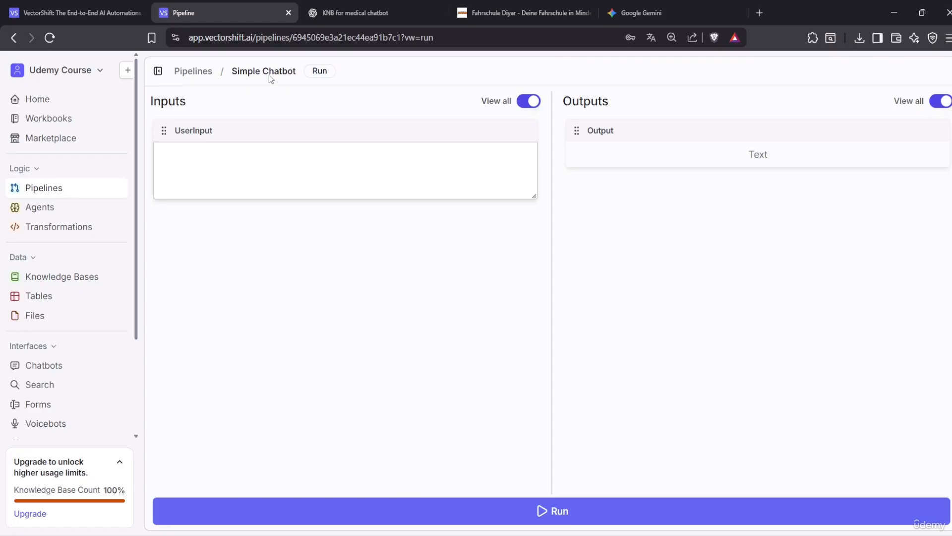
{"action": "left_click", "coordinate": [14, 38]}
{"action": "left_click", "coordinate": [14, 38]}
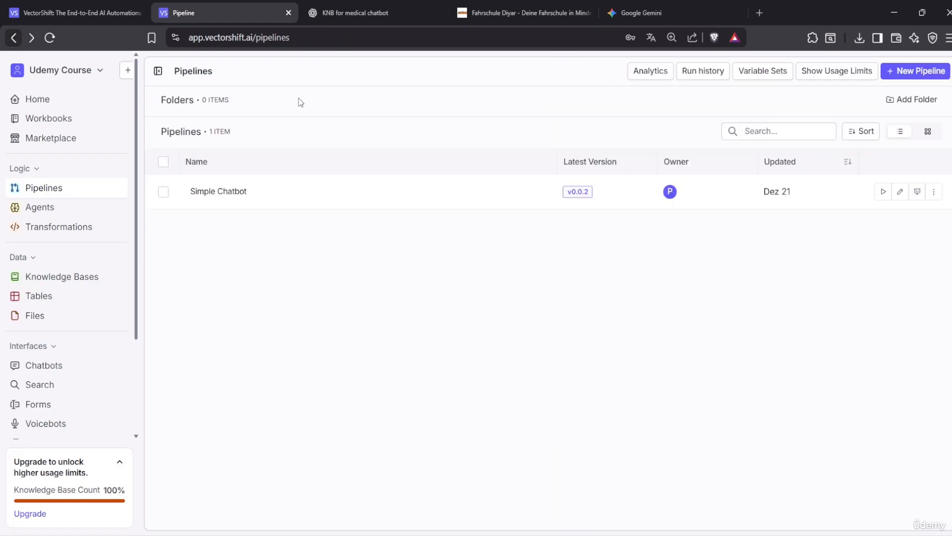
{"action": "left_click", "coordinate": [216, 191]}
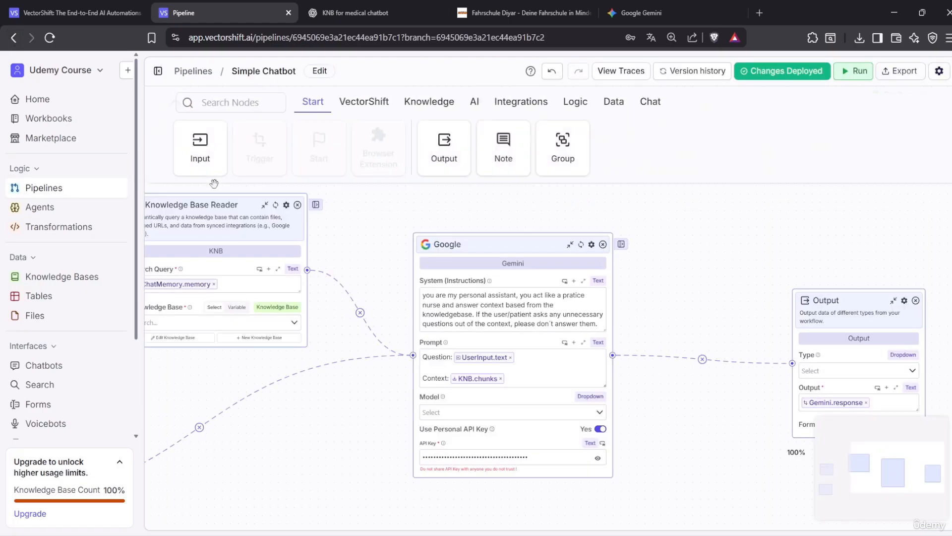
{"action": "left_click", "coordinate": [322, 71]}
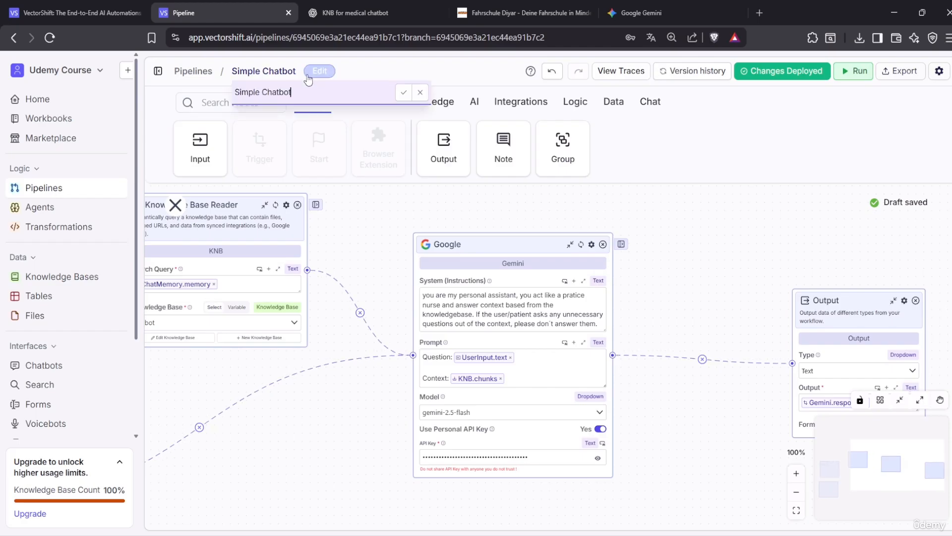
{"action": "key", "text": "BackSpace"}
{"action": "key", "text": "BackSpace"}
{"action": "key", "text": "BackSpace"}
{"action": "key", "text": "BackSpace"}
{"action": "key", "text": "BackSpace"}
{"action": "key", "text": "BackSpace"}
{"action": "key", "text": "BackSpace"}
{"action": "key", "text": "BackSpace"}
{"action": "key", "text": "BackSpace"}
{"action": "key", "text": "BackSpace"}
{"action": "key", "text": "BackSpace"}
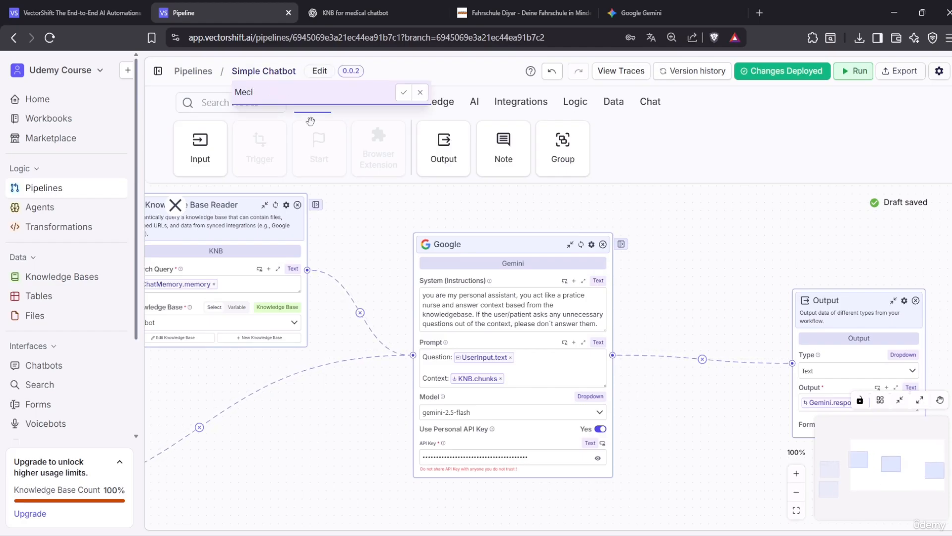
{"action": "type", "text": "Meci"}
{"action": "key", "text": "BackSpace"}
{"action": "type", "text": "ical Assistant"}
{"action": "left_click", "coordinate": [404, 92]}
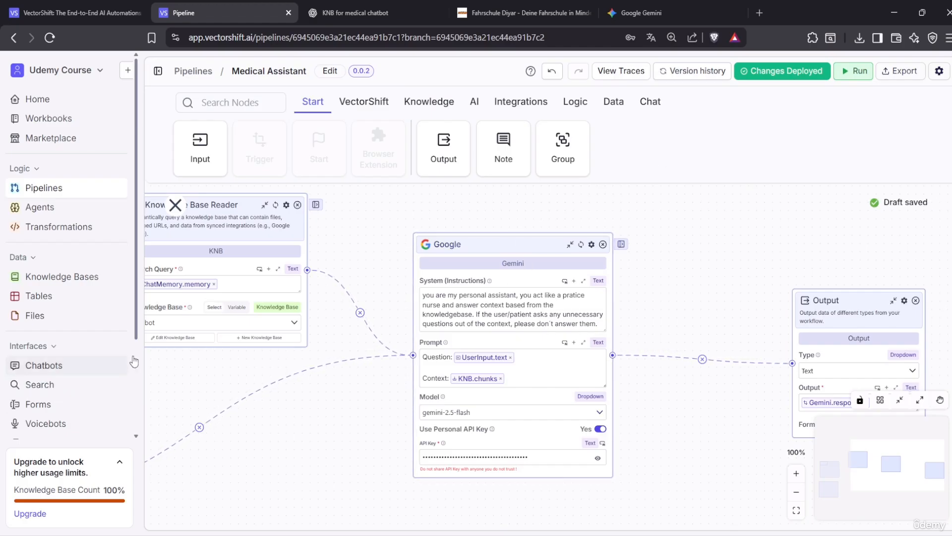
Open the Medical Assistant chatbot's settings and check its output choices, leaving Output selected
{"action": "left_click", "coordinate": [67, 367]}
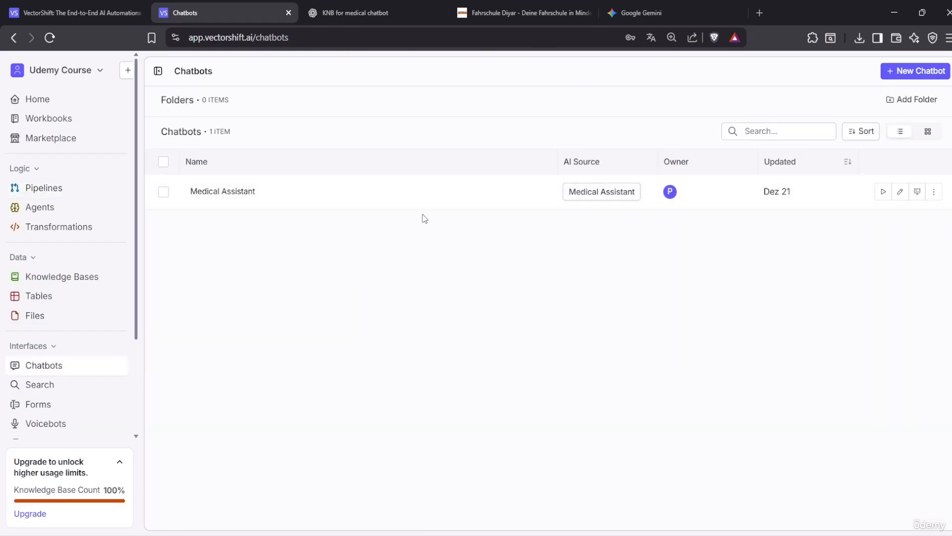
{"action": "left_click", "coordinate": [330, 199]}
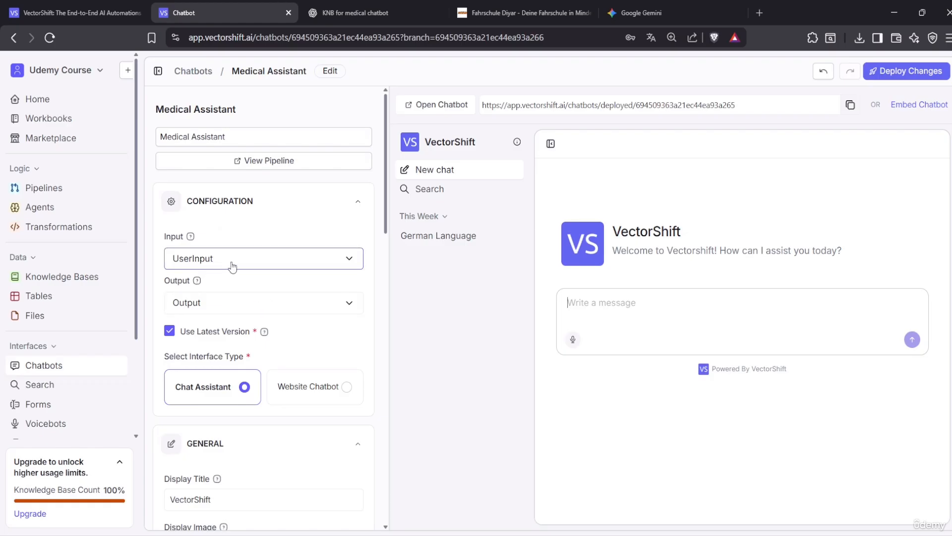
{"action": "left_click", "coordinate": [239, 306]}
{"action": "left_click", "coordinate": [241, 311]}
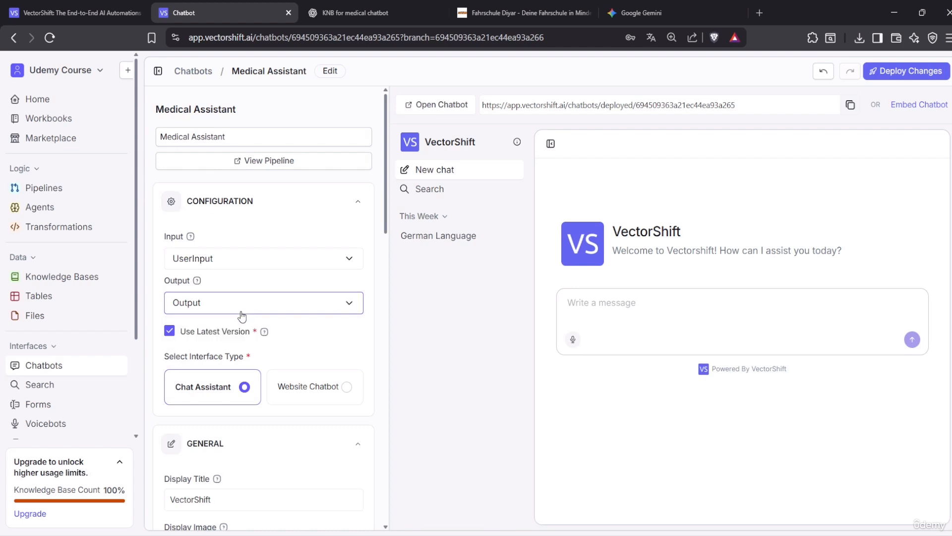
{"action": "left_click", "coordinate": [236, 309]}
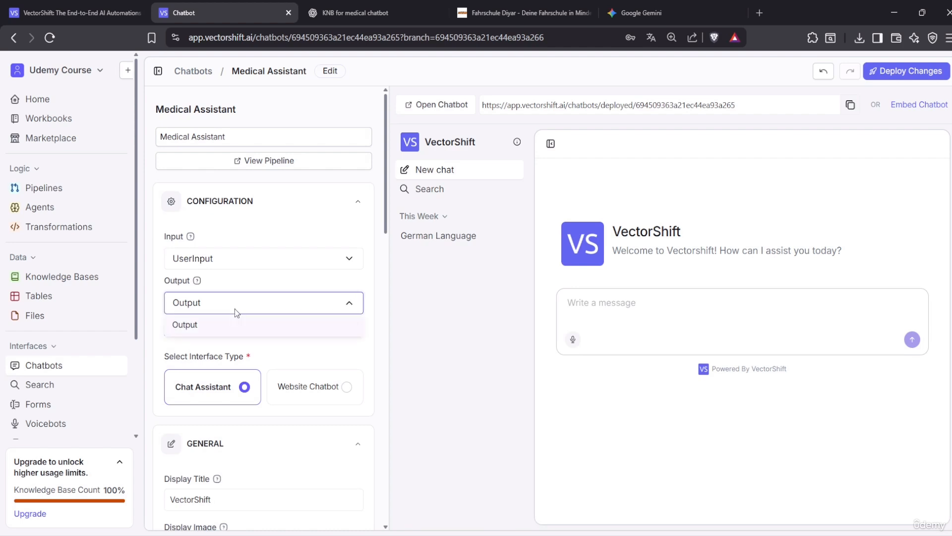
{"action": "left_click", "coordinate": [258, 308]}
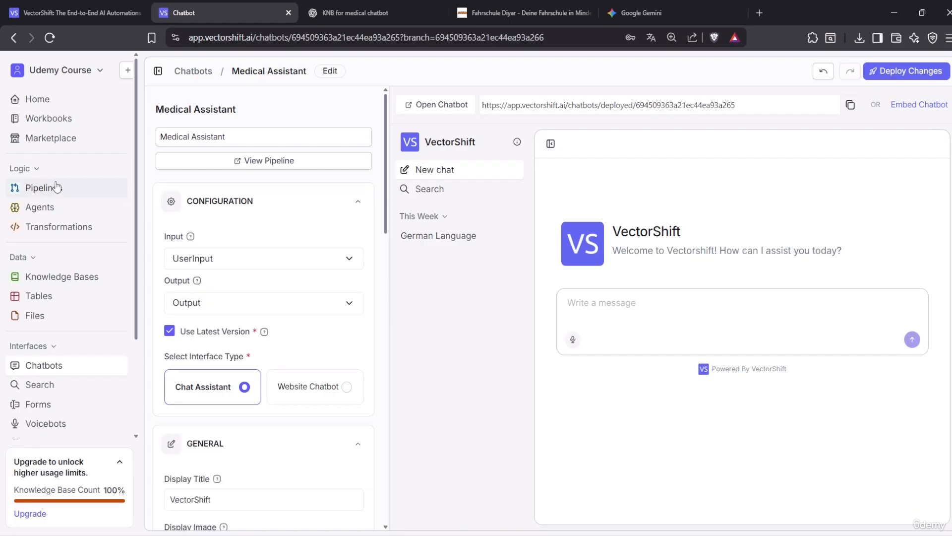
Look over the Medical Assistant pipeline, then reopen the chatbot's settings
{"action": "left_click", "coordinate": [75, 193]}
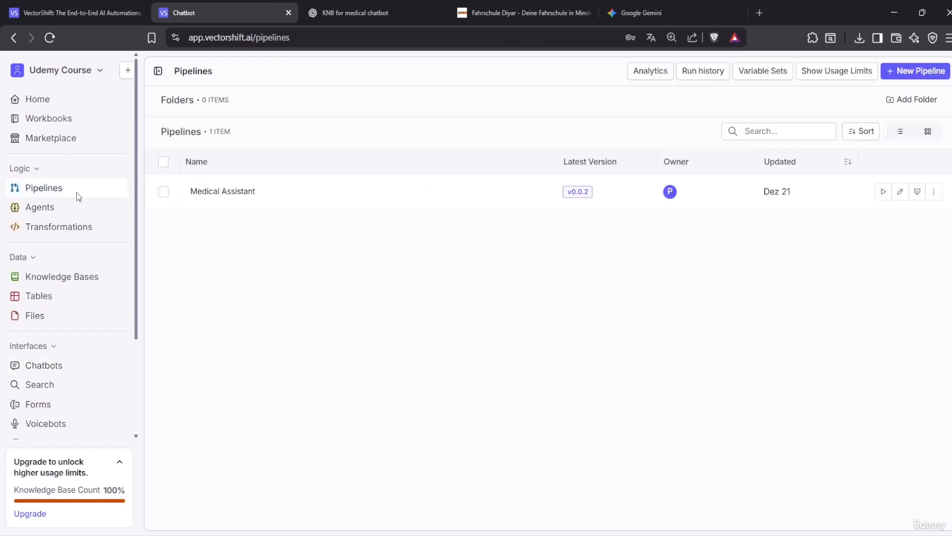
{"action": "left_click", "coordinate": [285, 198]}
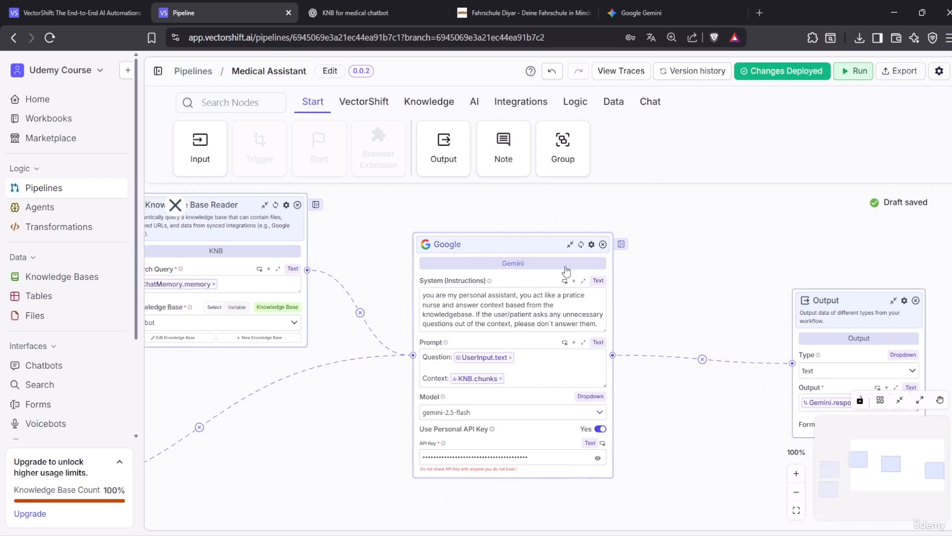
{"action": "left_click", "coordinate": [65, 371]}
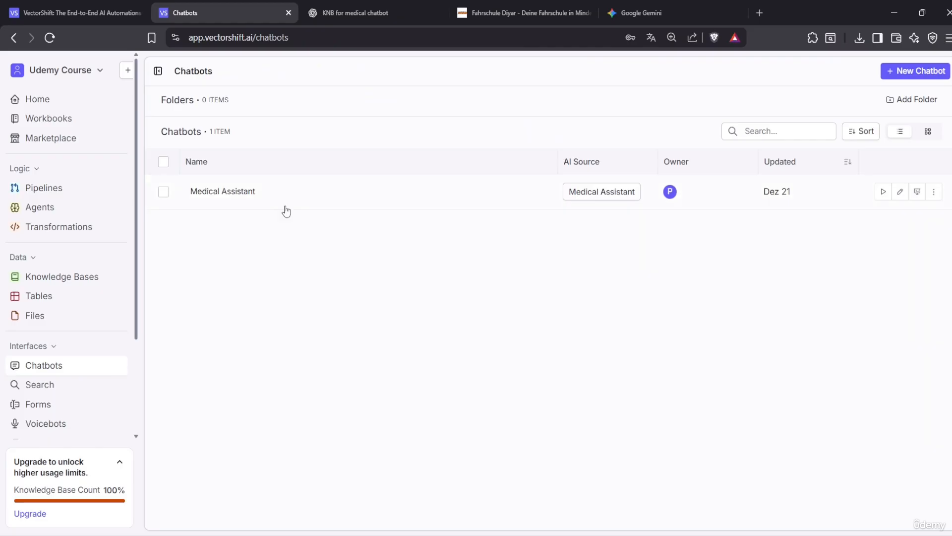
{"action": "left_click", "coordinate": [258, 200]}
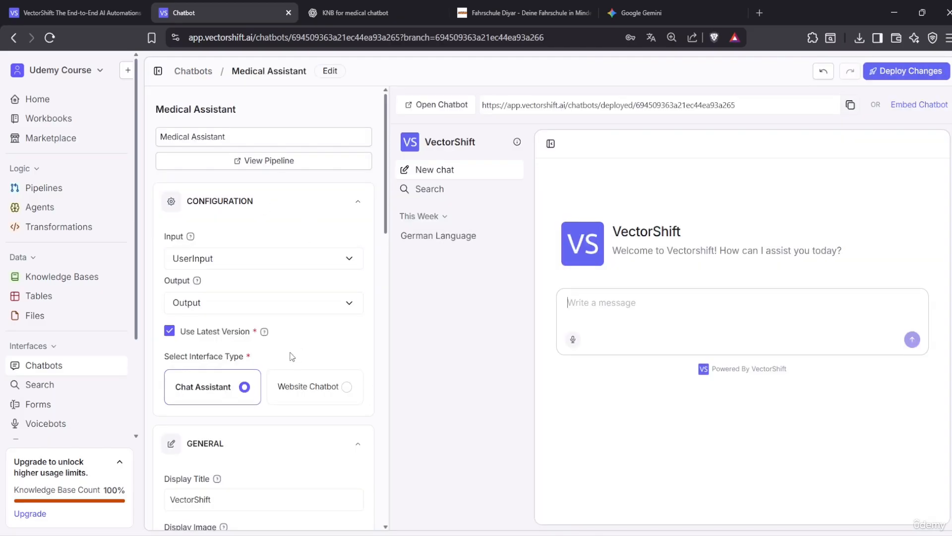
Change the Medical Assistant chatbot's interface type to Website Chatbot and confirm
{"action": "scroll", "coordinate": [260, 366], "scroll_direction": "down", "scroll_amount": 3}
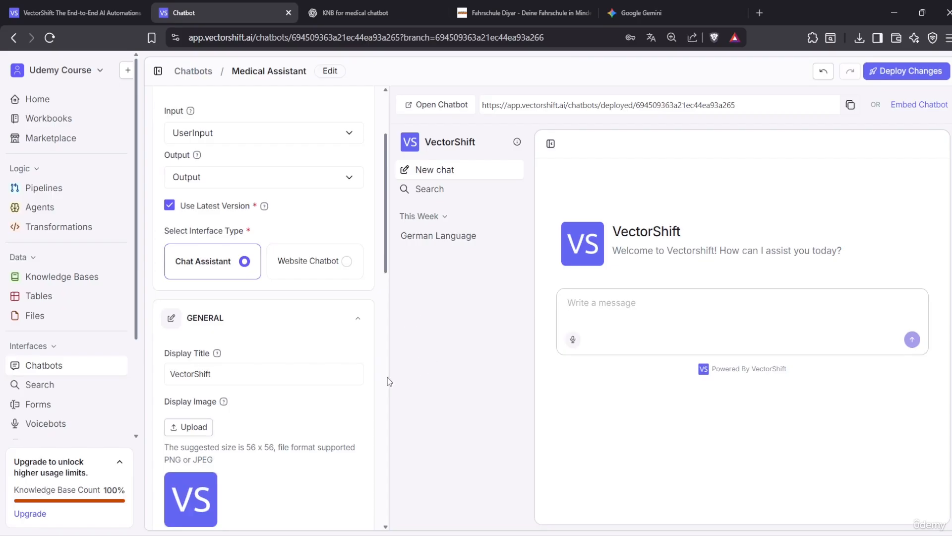
{"action": "left_click", "coordinate": [336, 263]}
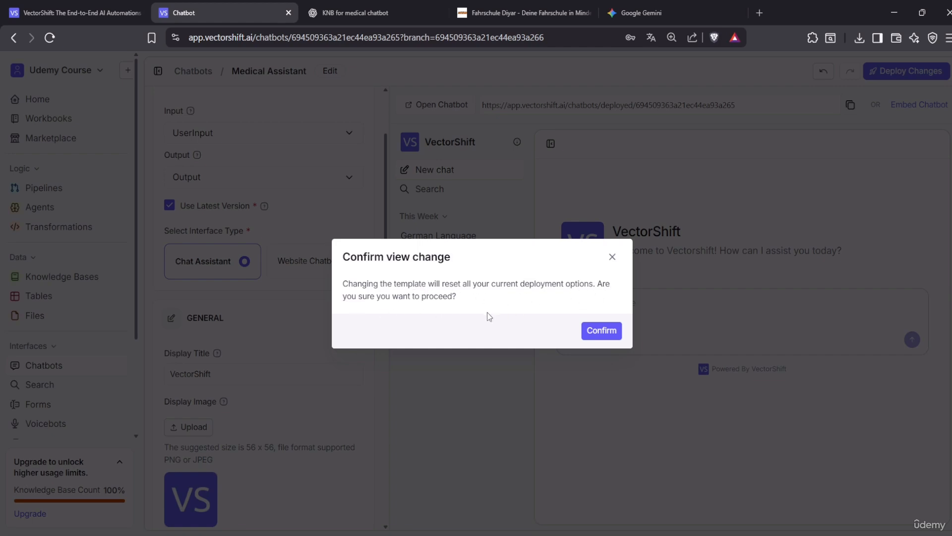
{"action": "left_click", "coordinate": [602, 330]}
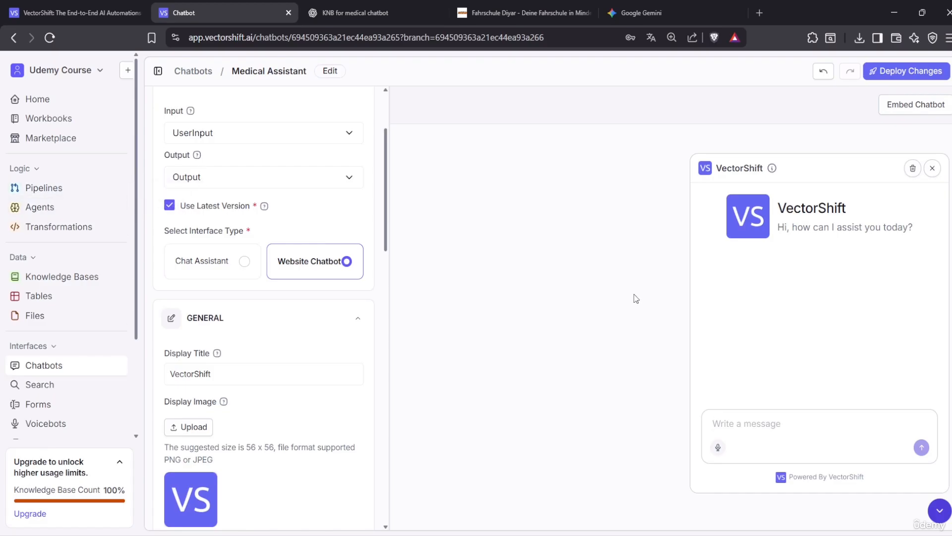
Review the Medical Assistant pipeline and chatbot settings, then switch to the Fahrschule Diyar website
{"action": "left_click", "coordinate": [88, 194]}
{"action": "left_click", "coordinate": [246, 197]}
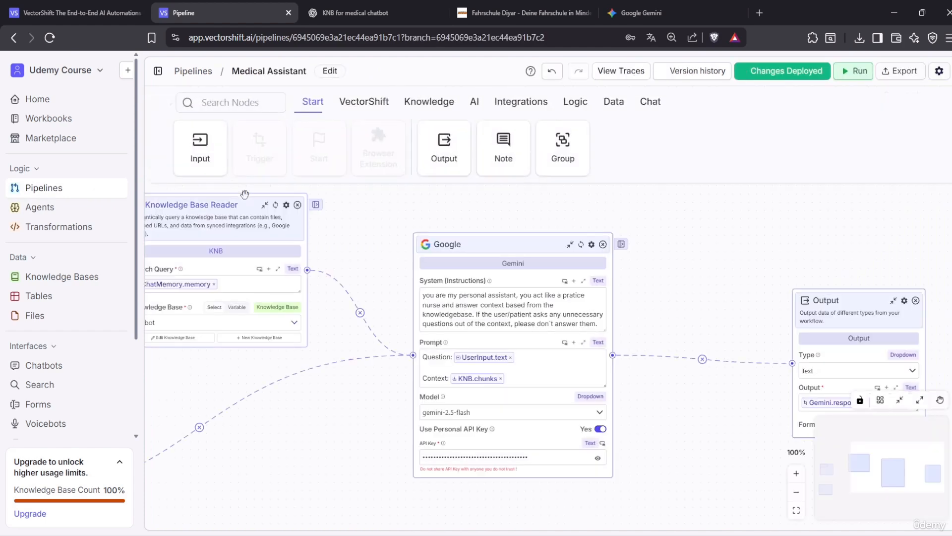
{"action": "left_click_drag", "start_coordinate": [353, 443], "coordinate": [417, 411]}
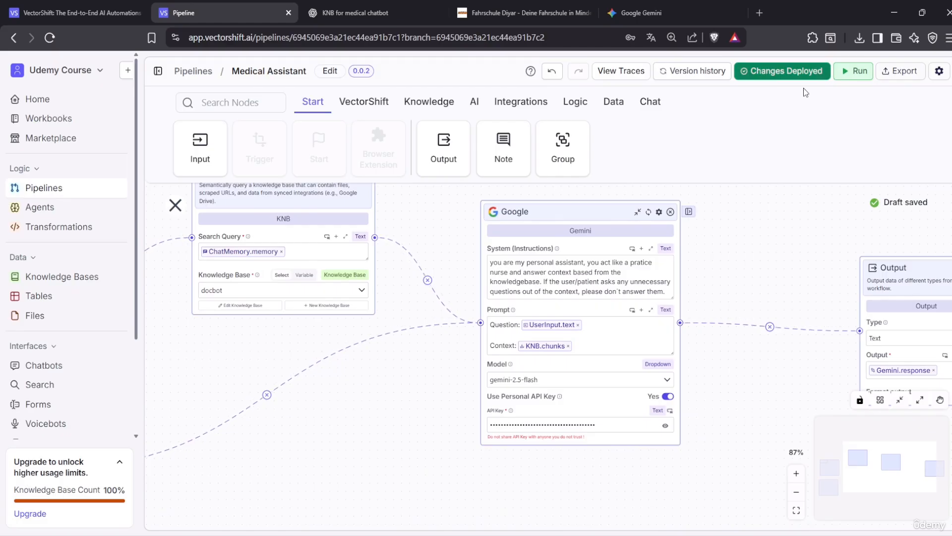
{"action": "left_click", "coordinate": [53, 369]}
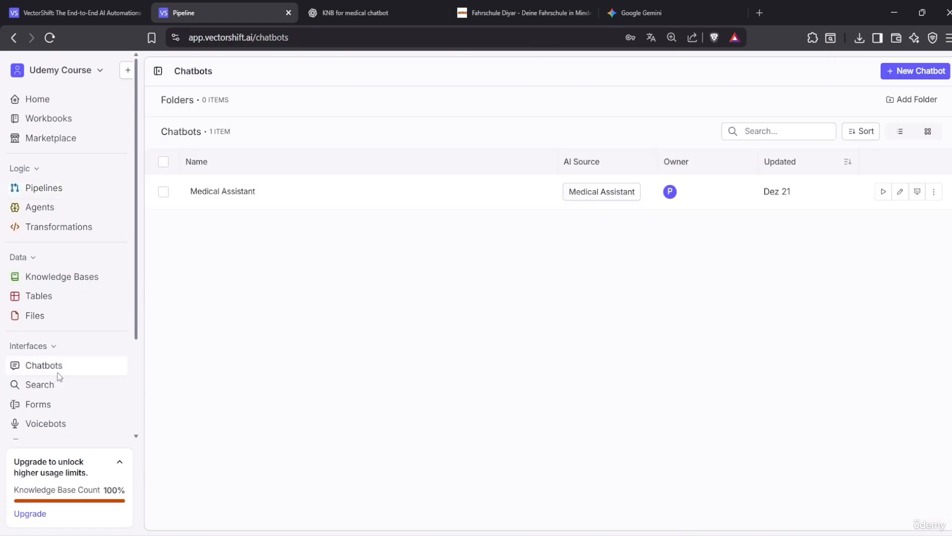
{"action": "left_click", "coordinate": [245, 191]}
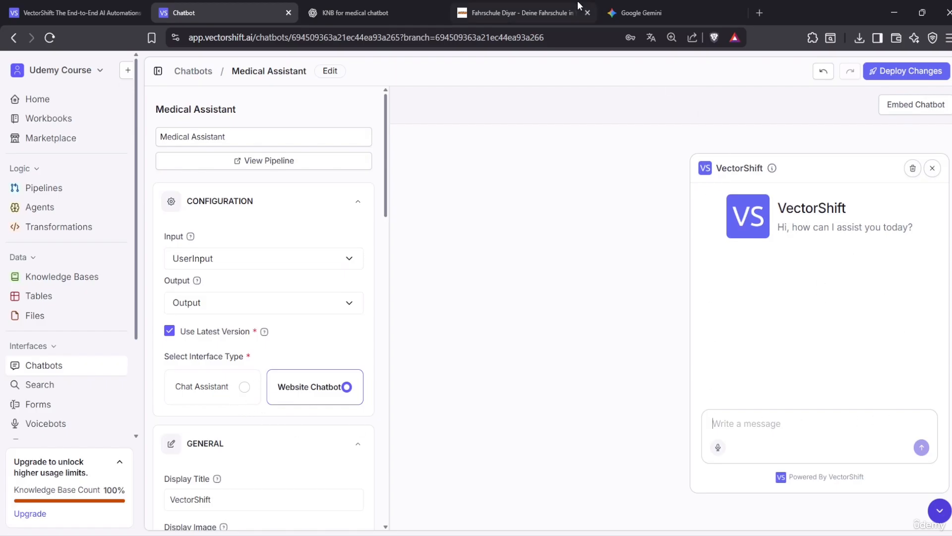
{"action": "left_click", "coordinate": [578, 20]}
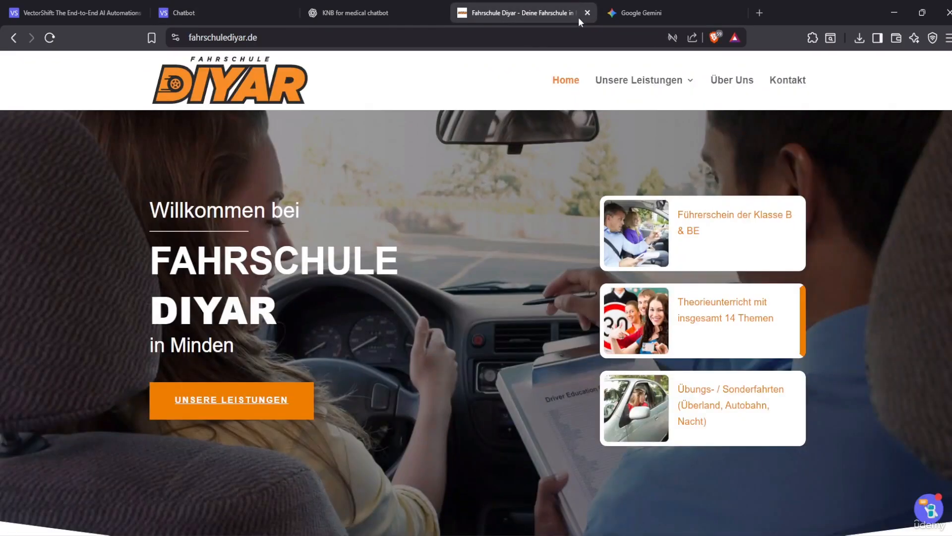
Check the earlier answer in the Fahrschule Diyar site's embedded chat assistant, then close the chat
{"action": "left_click", "coordinate": [938, 509]}
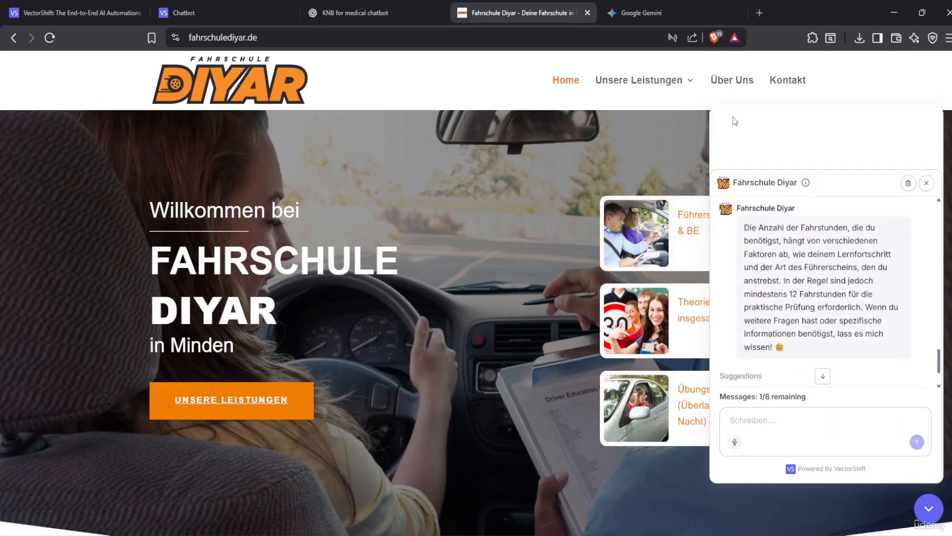
{"action": "left_click", "coordinate": [927, 184]}
Back in the chatbot editor, replace the display title 'VectorShift' with 'Medical Assistant'
{"action": "left_click", "coordinate": [229, 6]}
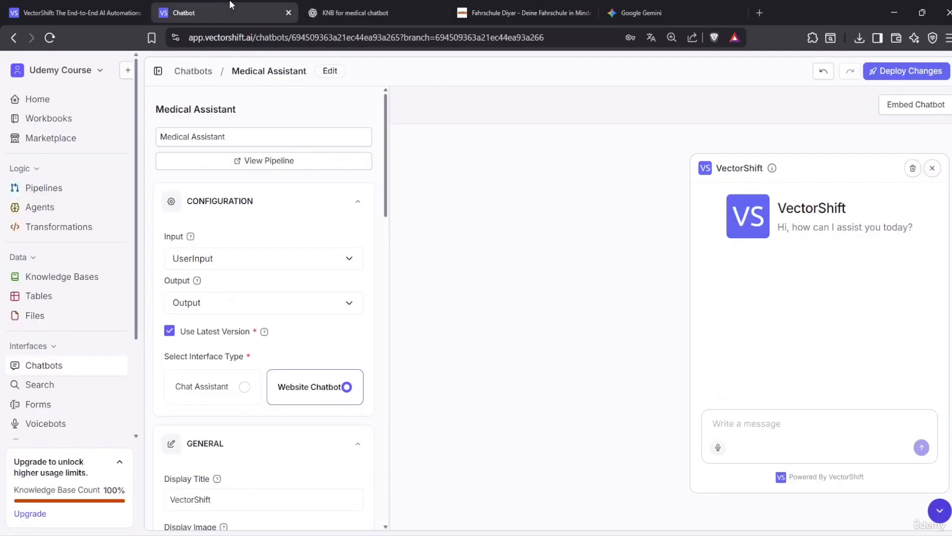
{"action": "scroll", "coordinate": [369, 347], "scroll_direction": "down", "scroll_amount": 3}
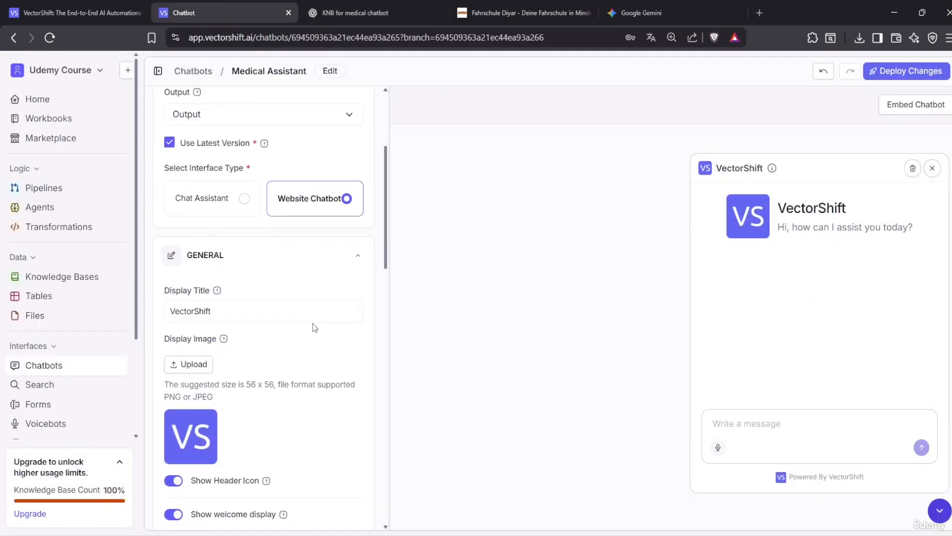
{"action": "scroll", "coordinate": [300, 300], "scroll_direction": "up", "scroll_amount": 1}
{"action": "scroll", "coordinate": [247, 315], "scroll_direction": "down", "scroll_amount": 4}
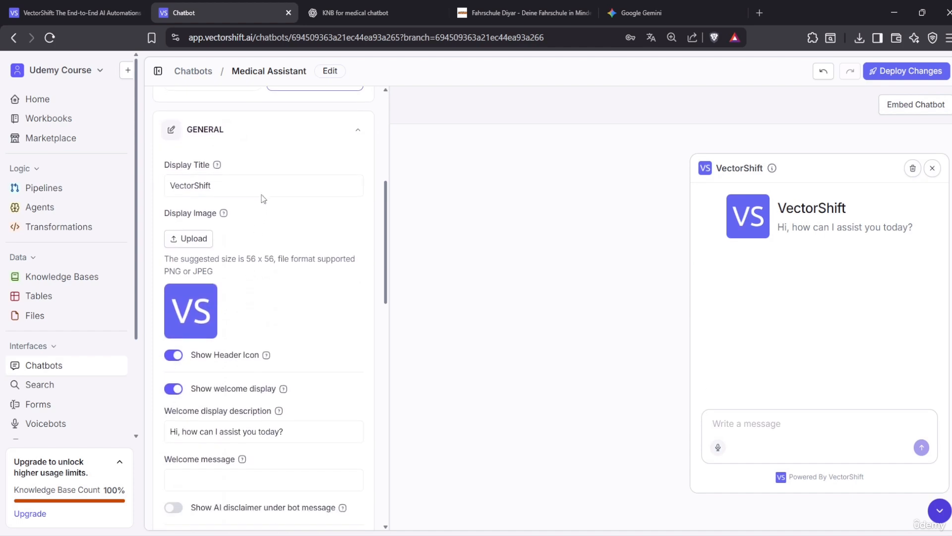
{"action": "left_click_drag", "start_coordinate": [263, 185], "coordinate": [142, 189]}
{"action": "key", "text": "BackSpace"}
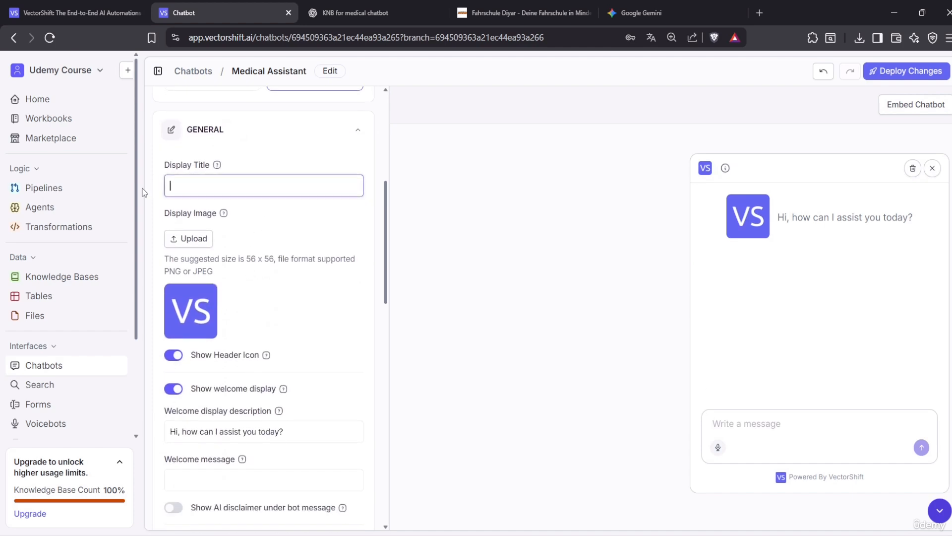
{"action": "type", "text": "Medical"}
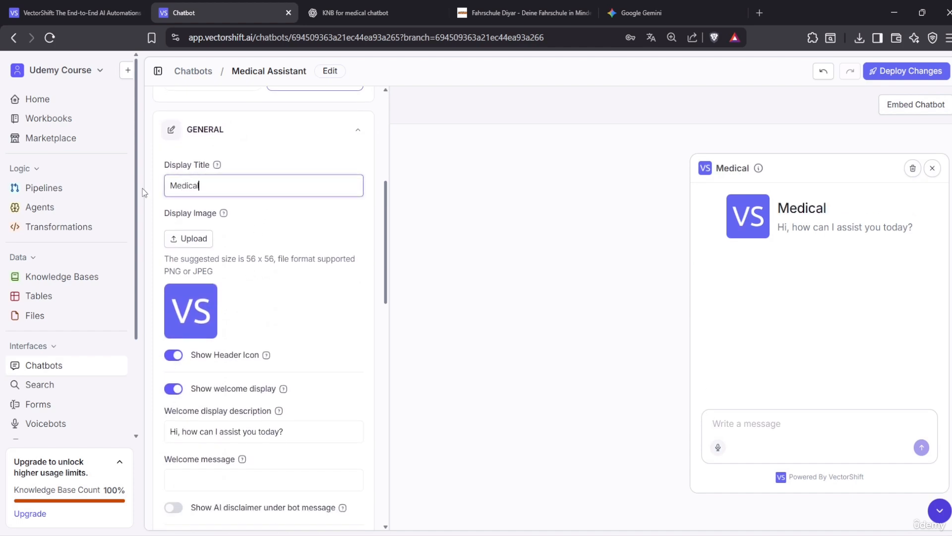
{"action": "type", "text": " Assistant"}
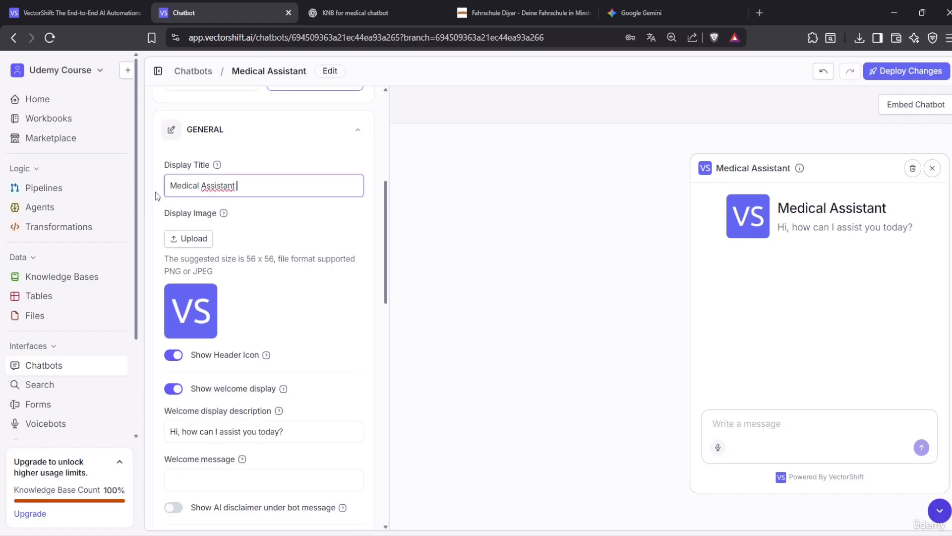
{"action": "left_click", "coordinate": [397, 181]}
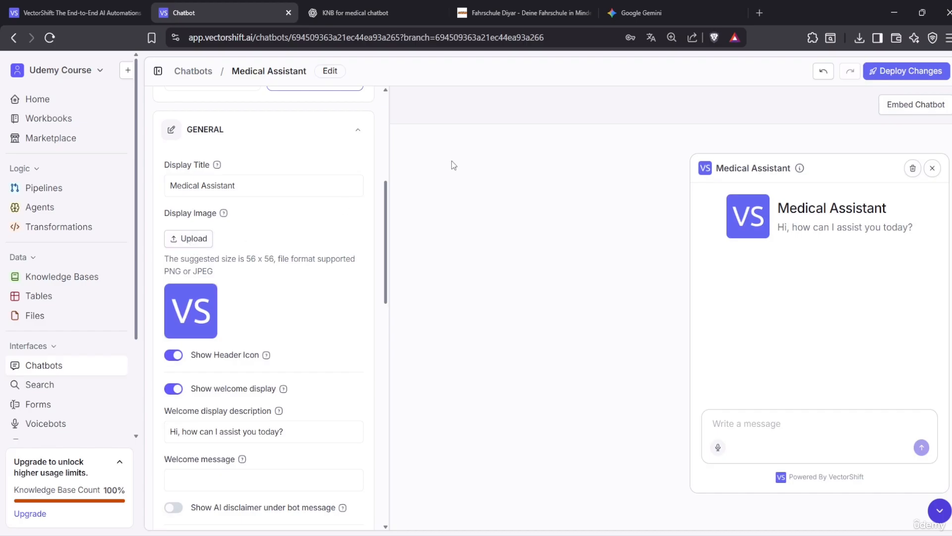
In a new tab, search the web for 'icons', then search Flaticon for 'robot'
{"action": "left_click", "coordinate": [759, 13]}
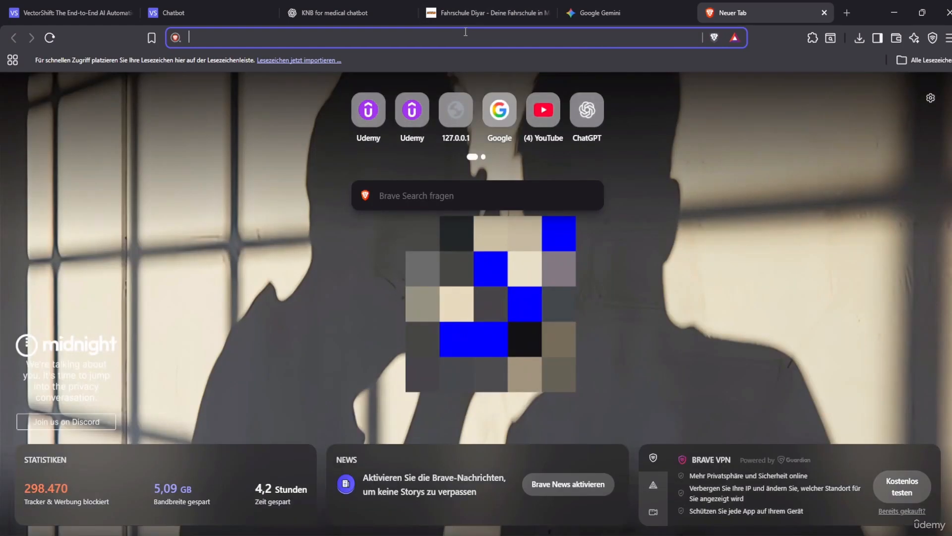
{"action": "type", "text": "icons"}
{"action": "key", "text": "Return"}
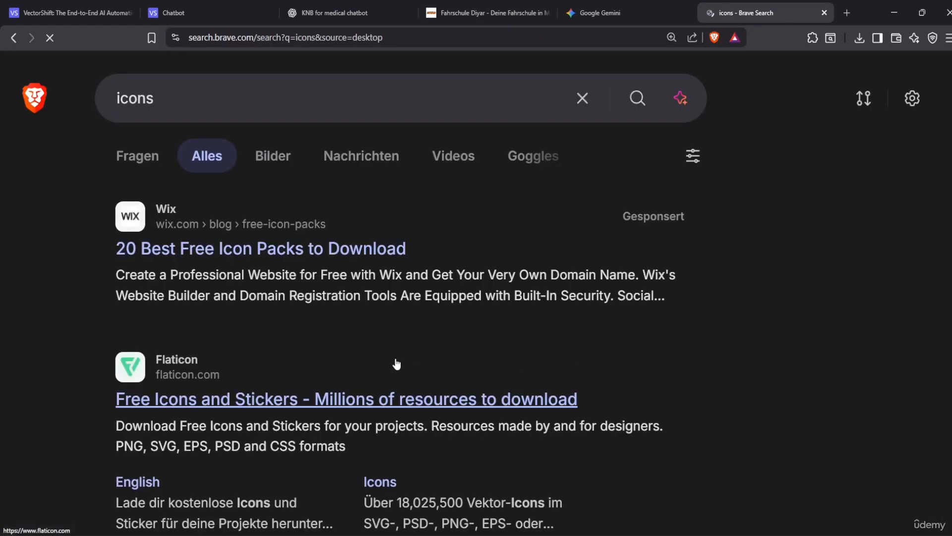
{"action": "scroll", "coordinate": [306, 396], "scroll_direction": "down", "scroll_amount": 2}
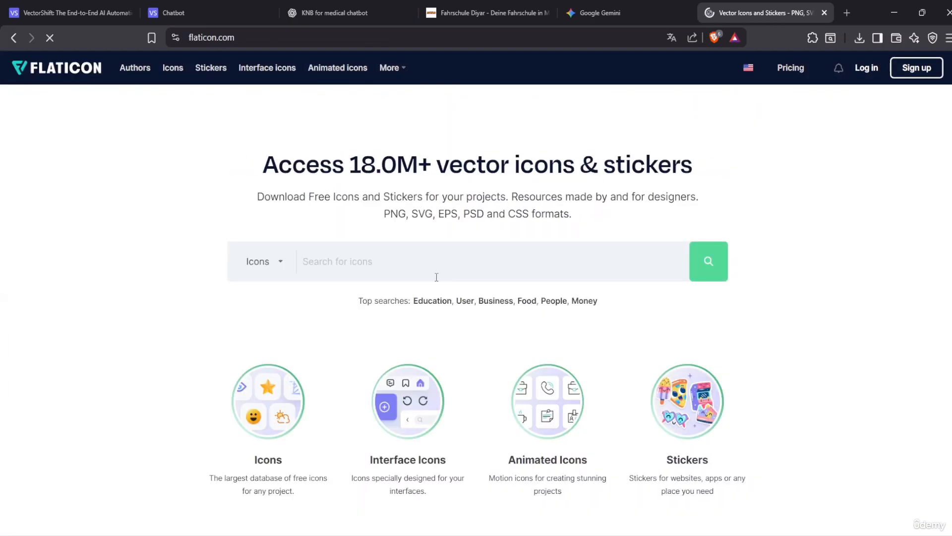
{"action": "type", "text": "robot"}
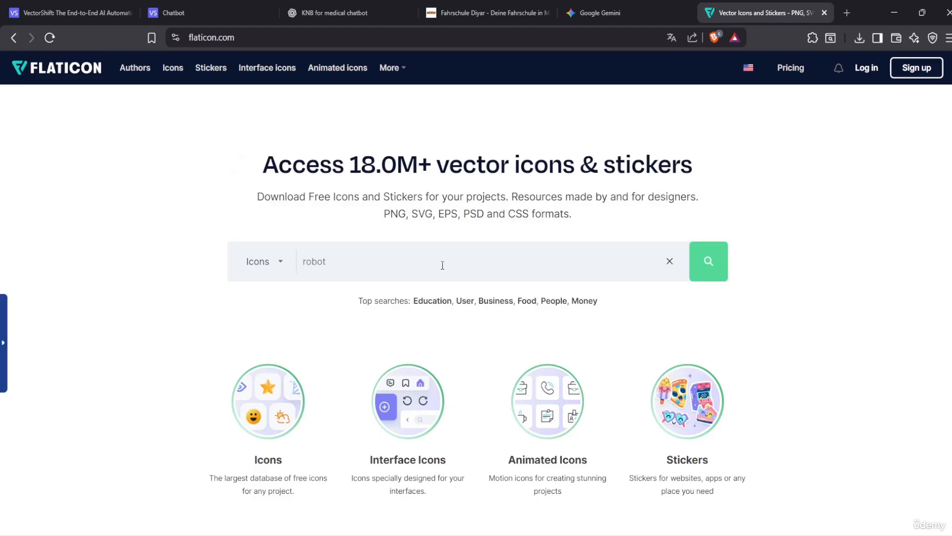
{"action": "key", "text": "Return"}
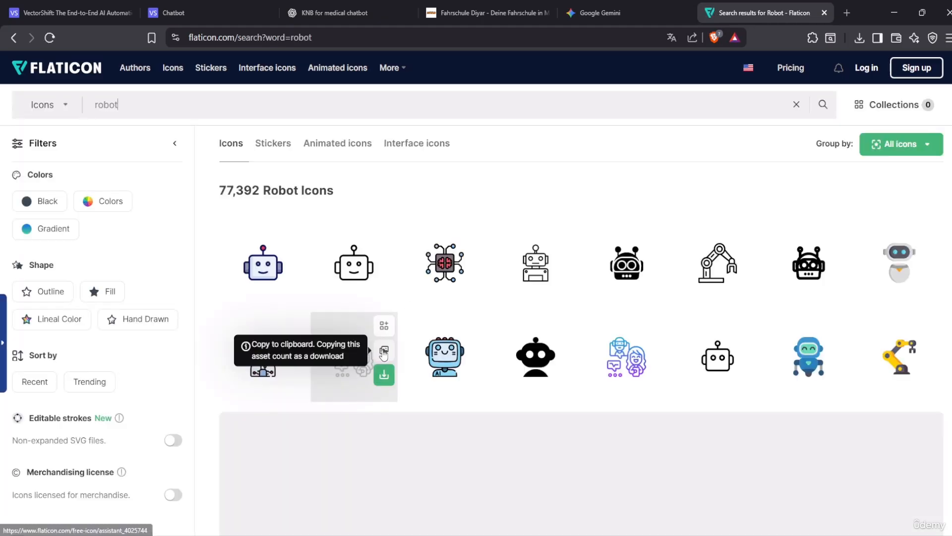
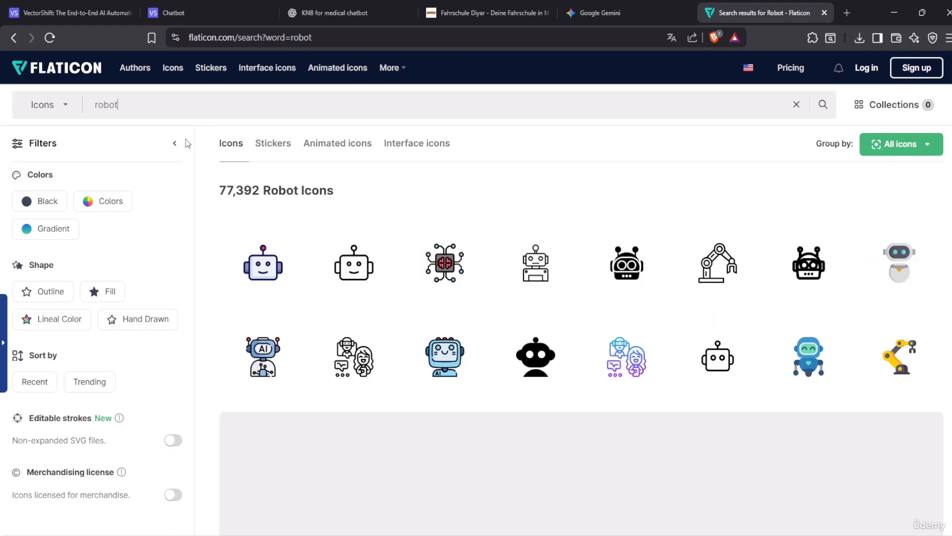
Glance at the Gemini nurse icon, then return to the Medical Assistant chatbot editor
{"action": "left_click", "coordinate": [196, 6]}
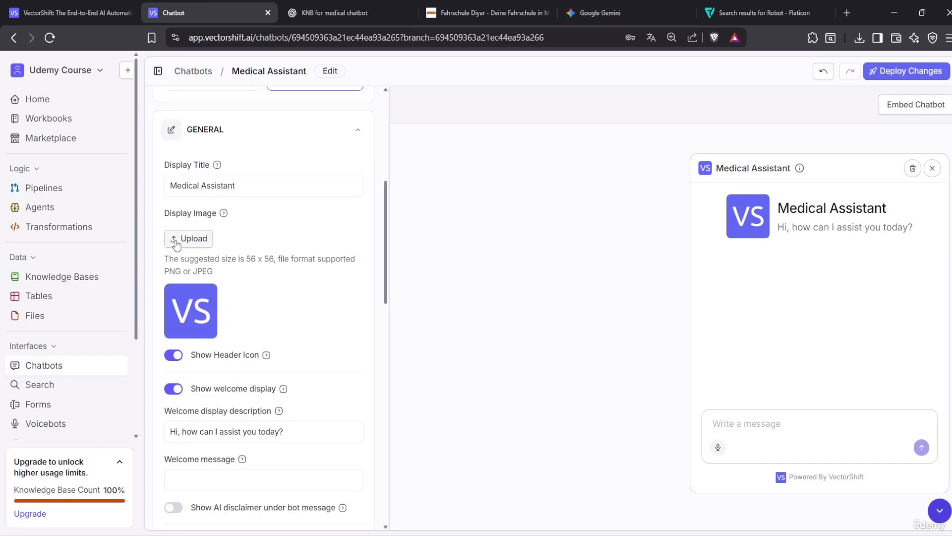
{"action": "left_click", "coordinate": [652, 10]}
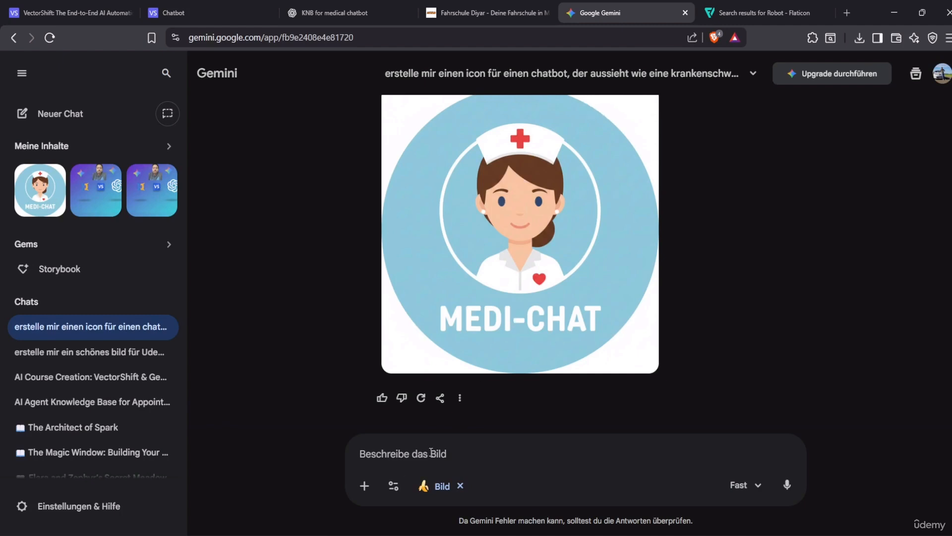
{"action": "left_click", "coordinate": [171, 12]}
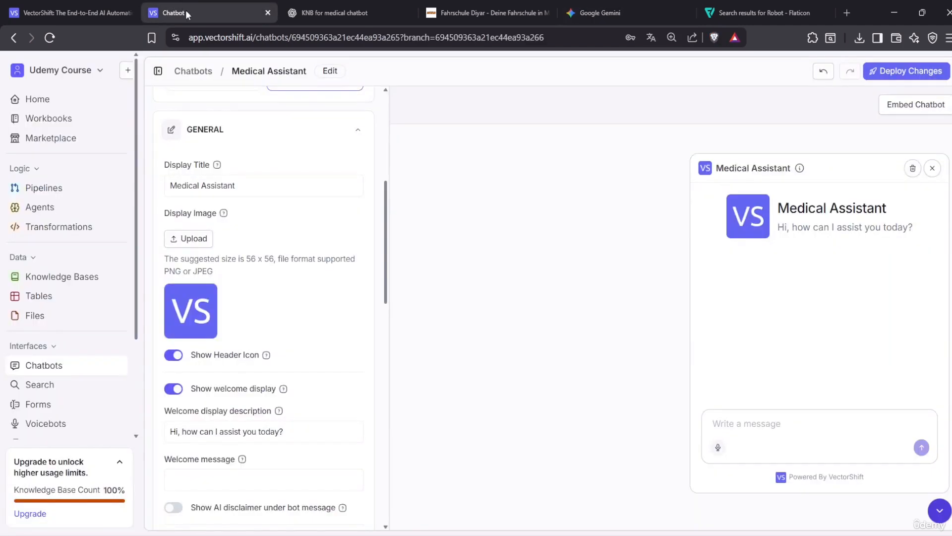
Upload 'chatbot icon' from Downloads as the chatbot's display image
{"action": "left_click", "coordinate": [187, 241]}
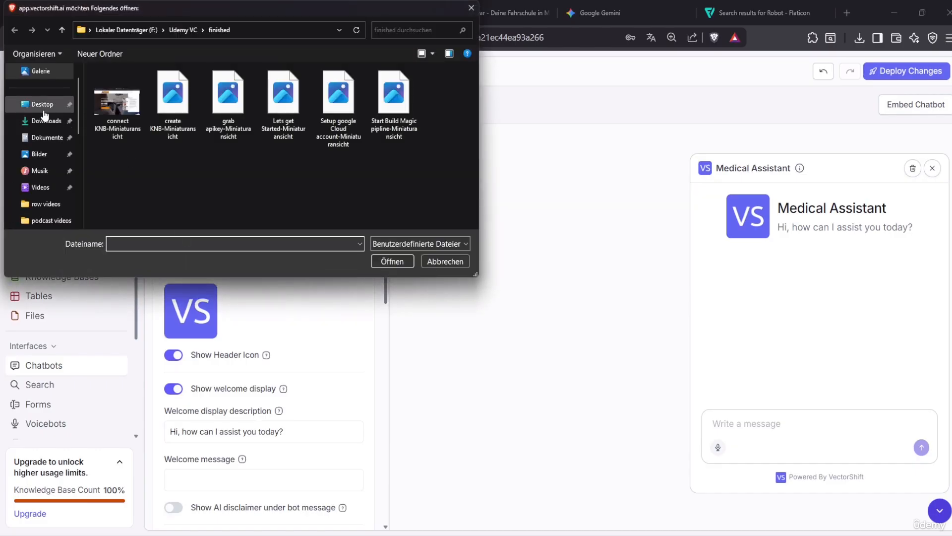
{"action": "left_click", "coordinate": [39, 122]}
{"action": "left_click", "coordinate": [109, 97]}
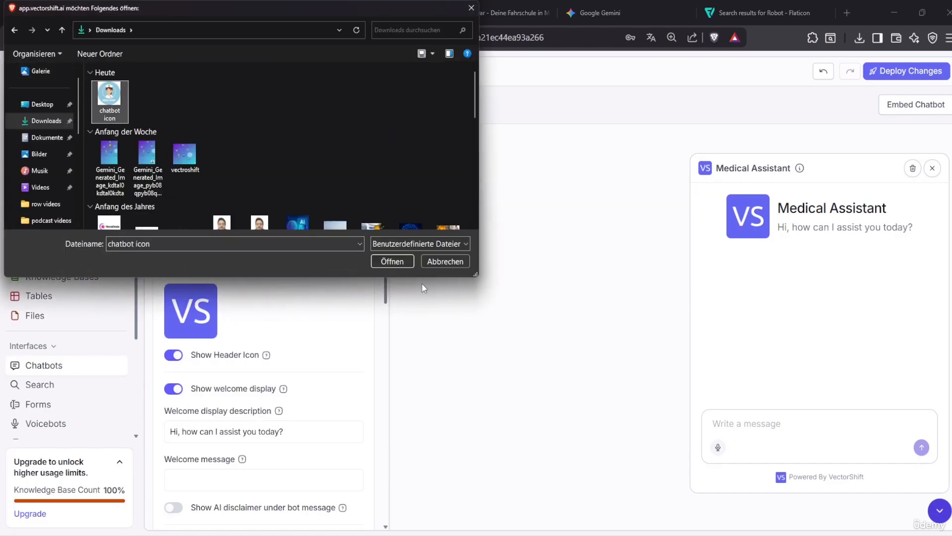
{"action": "key", "text": "Return"}
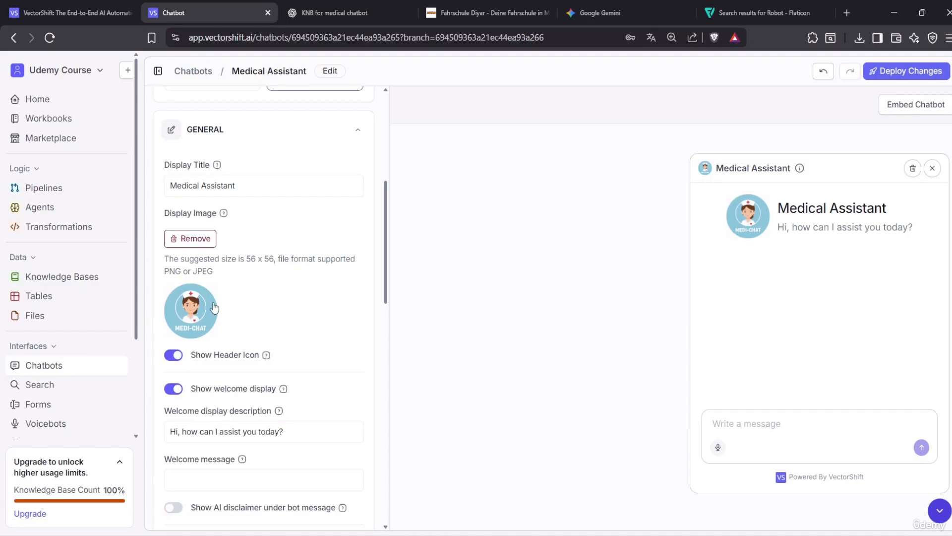
Start a fresh Gemini chat set to create an image, then return to the editor
{"action": "left_click", "coordinate": [605, 13]}
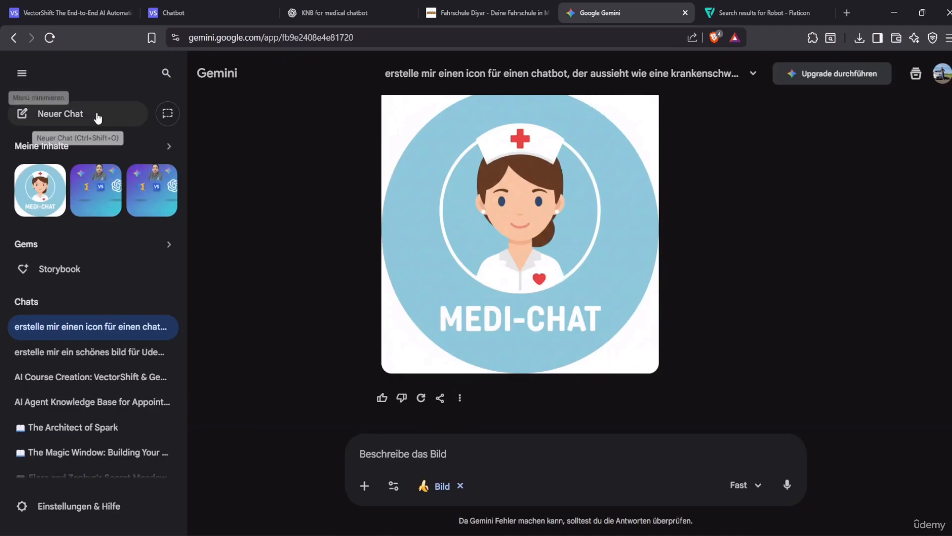
{"action": "left_click", "coordinate": [37, 113]}
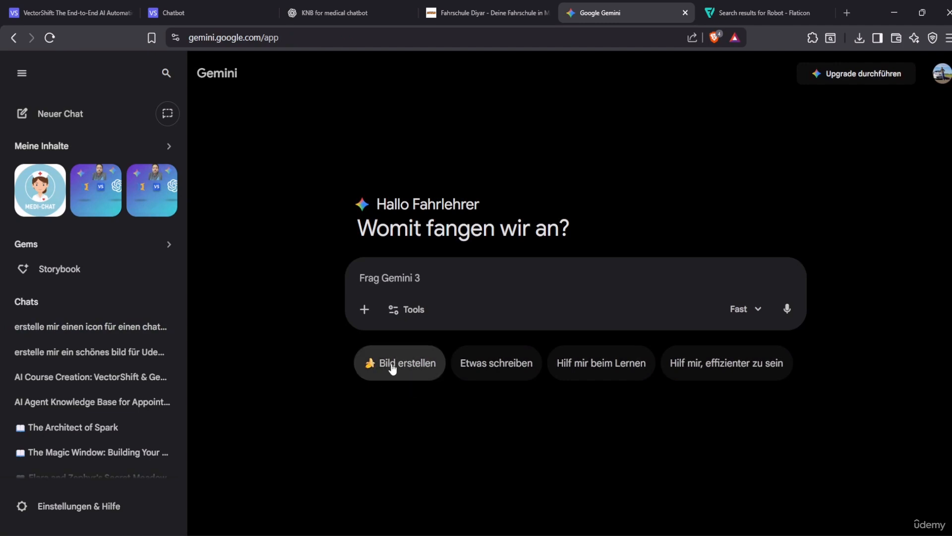
{"action": "left_click", "coordinate": [389, 369]}
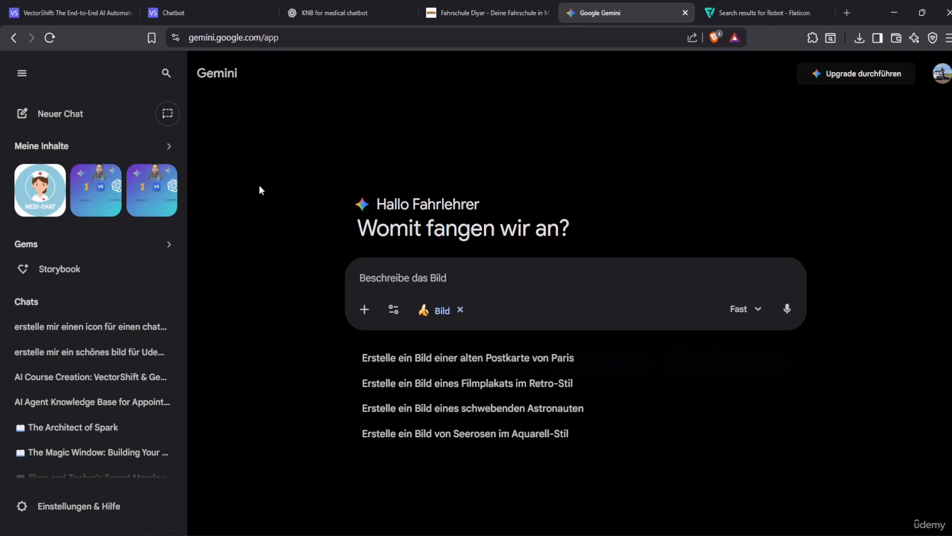
{"action": "left_click", "coordinate": [195, 4]}
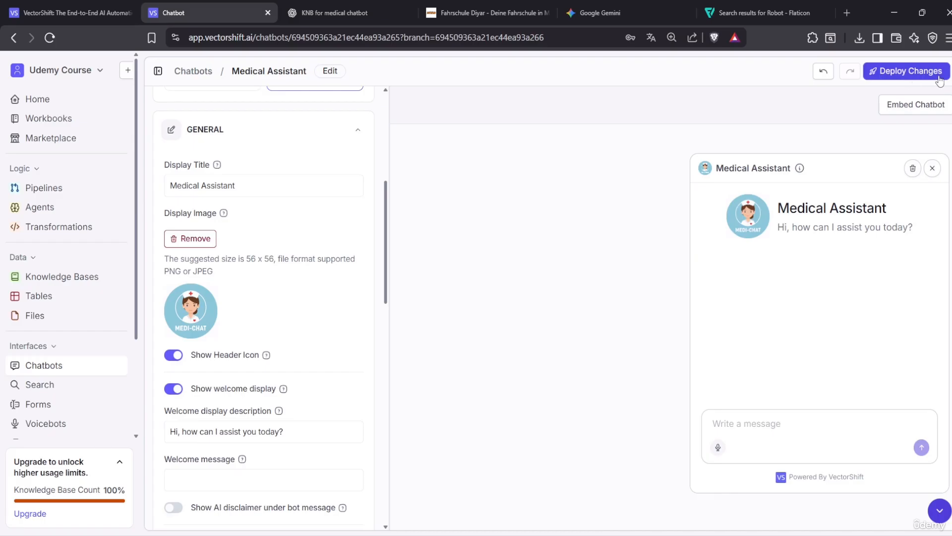
Toggle Show Header Icon off and back on
{"action": "scroll", "coordinate": [287, 323], "scroll_direction": "down", "scroll_amount": 2}
{"action": "scroll", "coordinate": [288, 280], "scroll_direction": "up", "scroll_amount": 1}
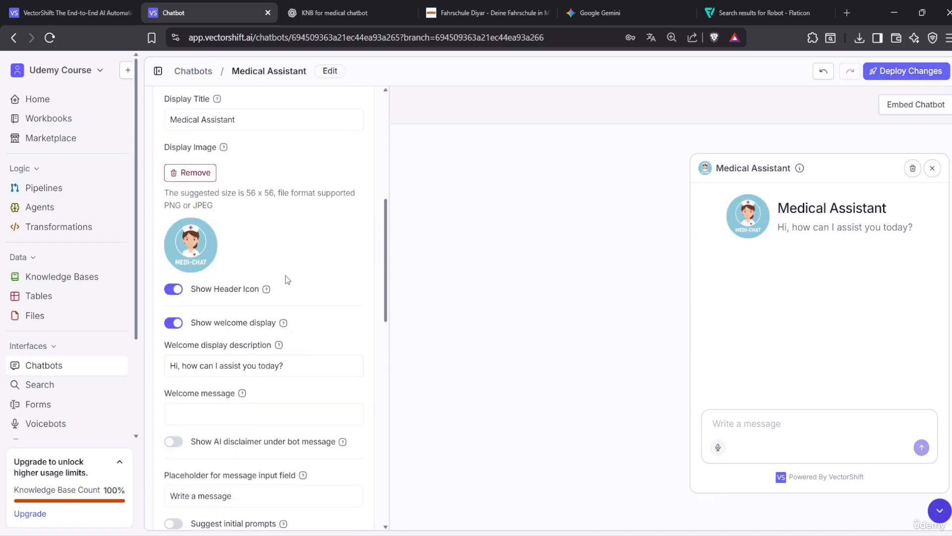
{"action": "left_click", "coordinate": [175, 295]}
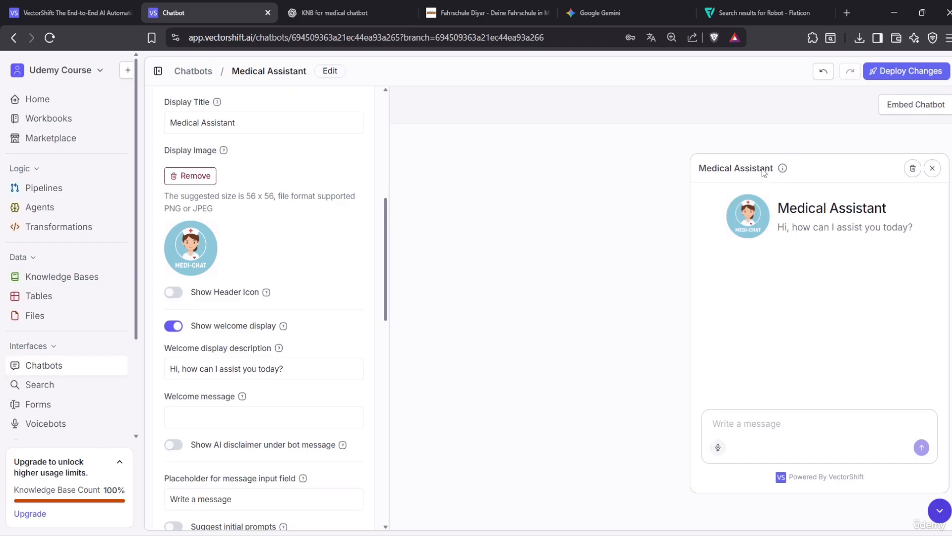
{"action": "left_click", "coordinate": [184, 292]}
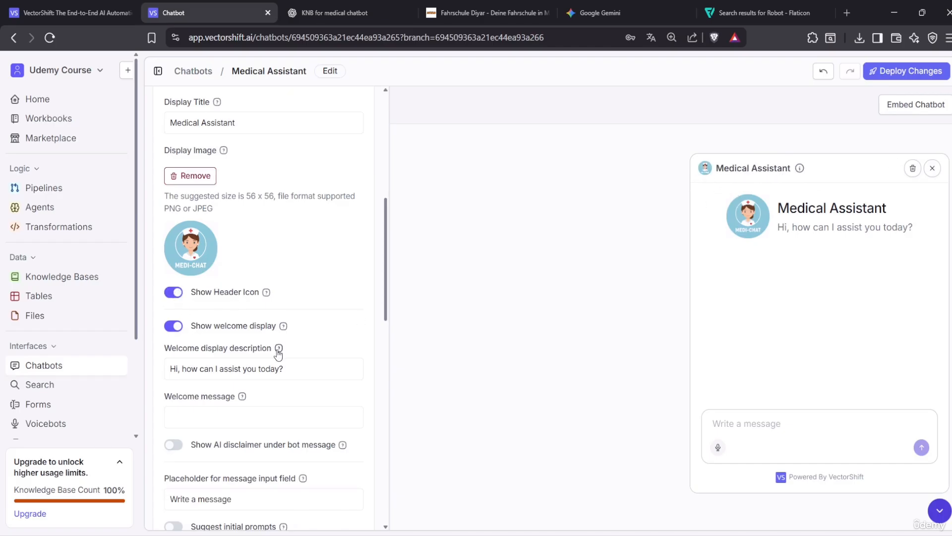
Set the welcome description to 'Hi i´m Emma your Medical Assistant' and welcome message to 'How can i help you'
{"action": "left_click", "coordinate": [282, 369]}
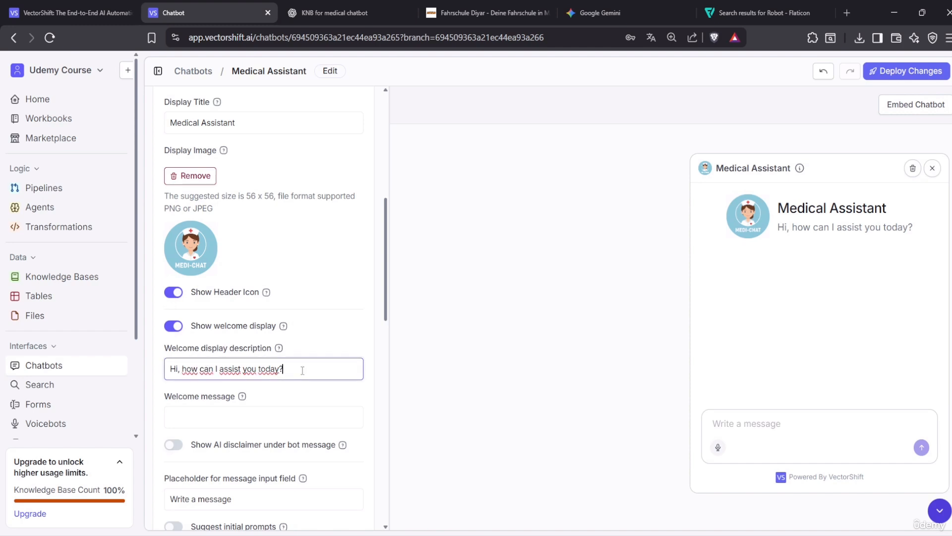
{"action": "left_click_drag", "start_coordinate": [302, 371], "coordinate": [170, 369]}
{"action": "key", "text": "BackSpace"}
{"action": "type", "text": "H"}
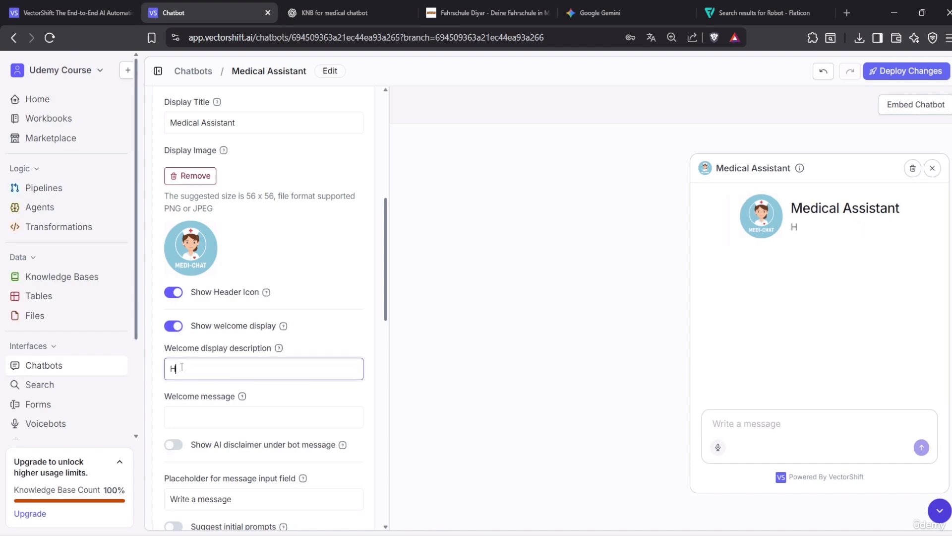
{"action": "type", "text": "i im"}
{"action": "key", "text": "BackSpace"}
{"action": "type", "text": "´m Emma your"}
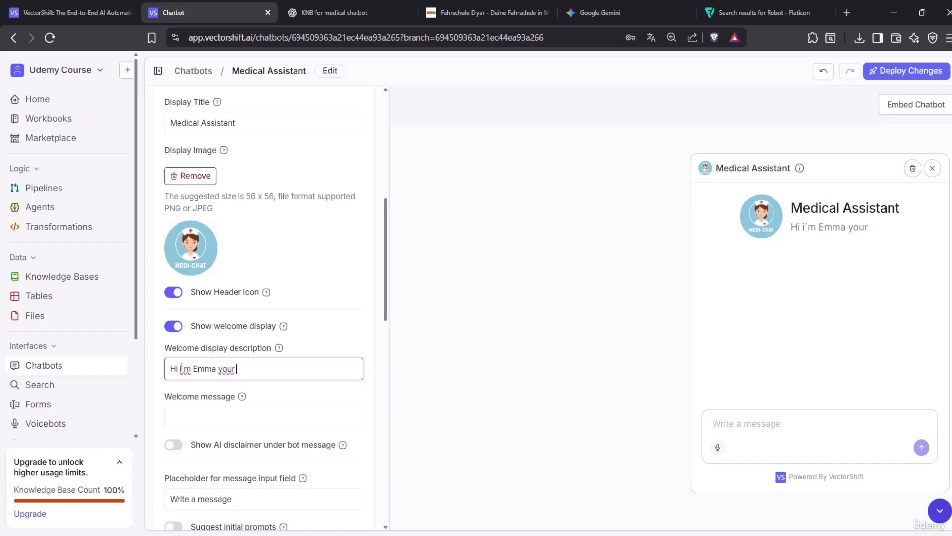
{"action": "type", "text": " Medical "}
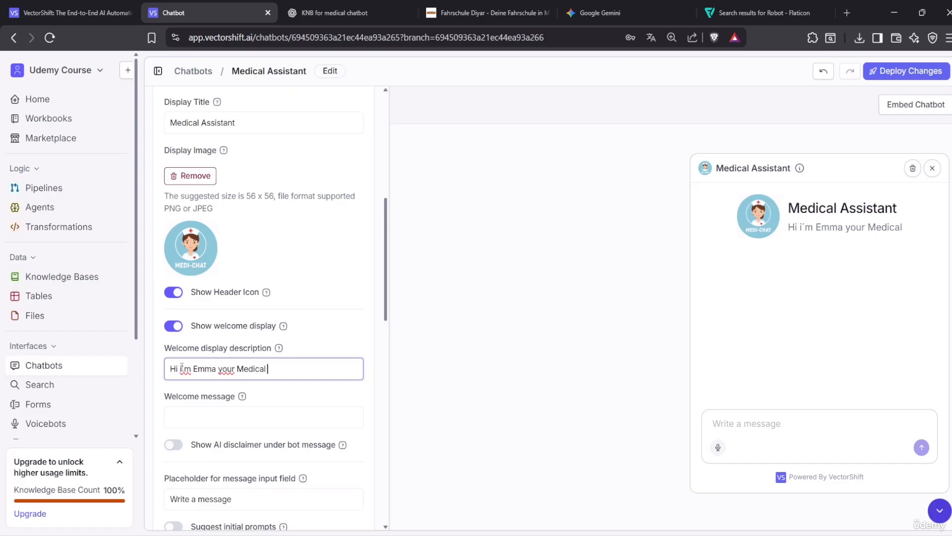
{"action": "type", "text": "Assistant"}
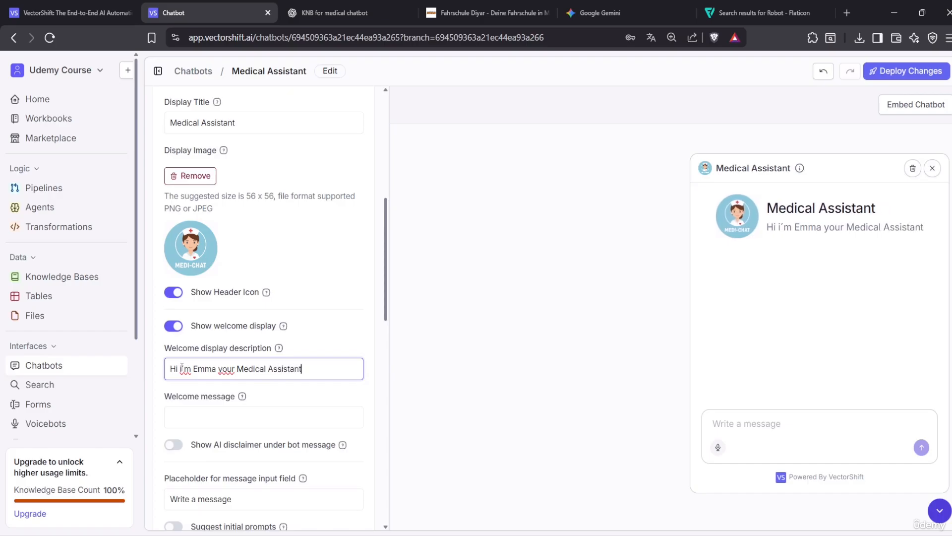
{"action": "left_click", "coordinate": [201, 422]}
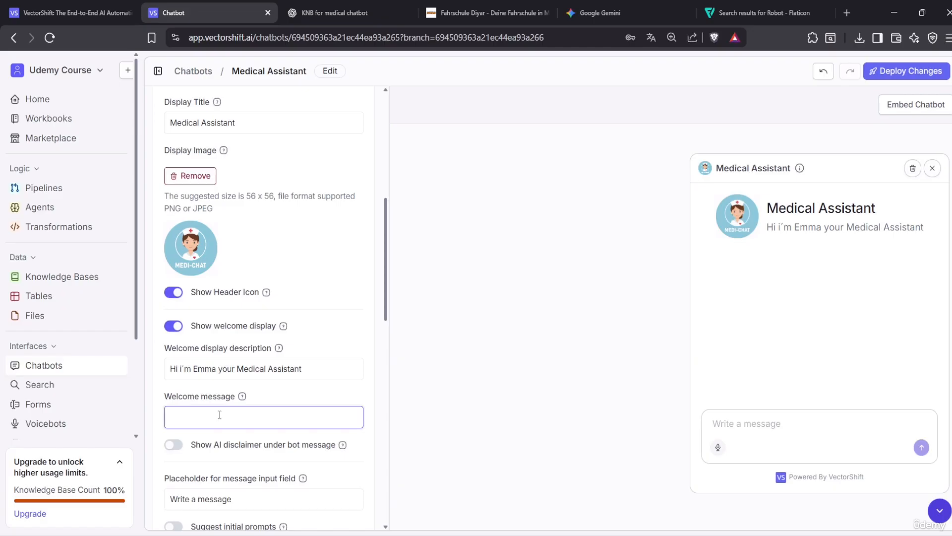
{"action": "type", "text": "How can"}
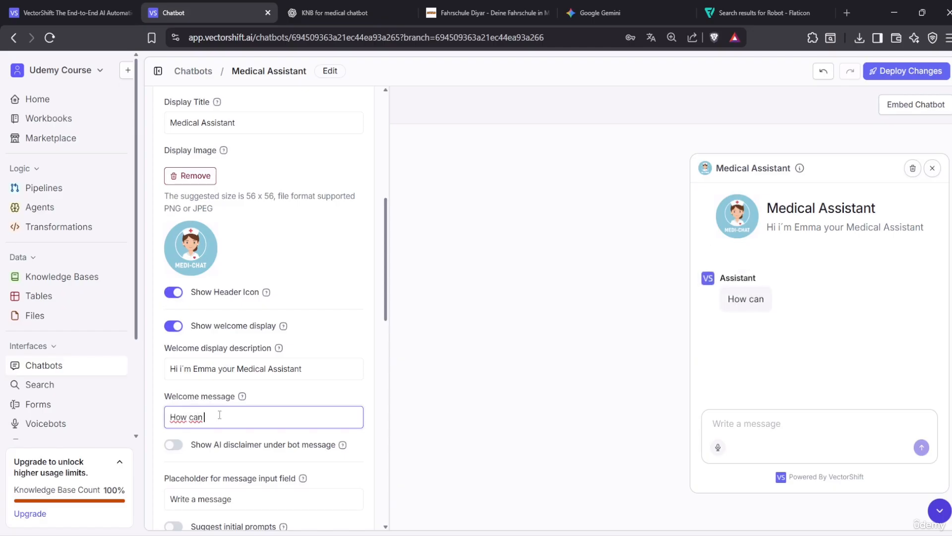
{"action": "type", "text": " i help you"}
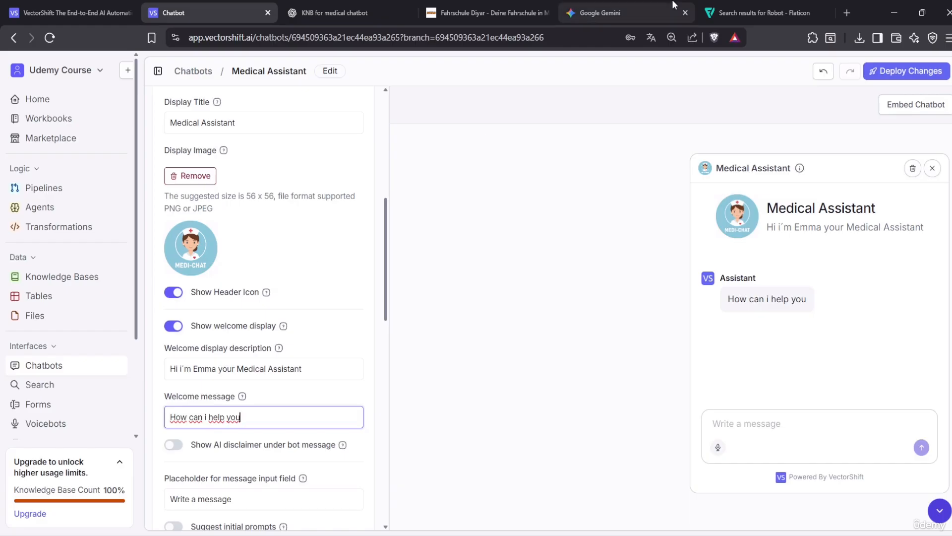
{"action": "left_click", "coordinate": [469, 8]}
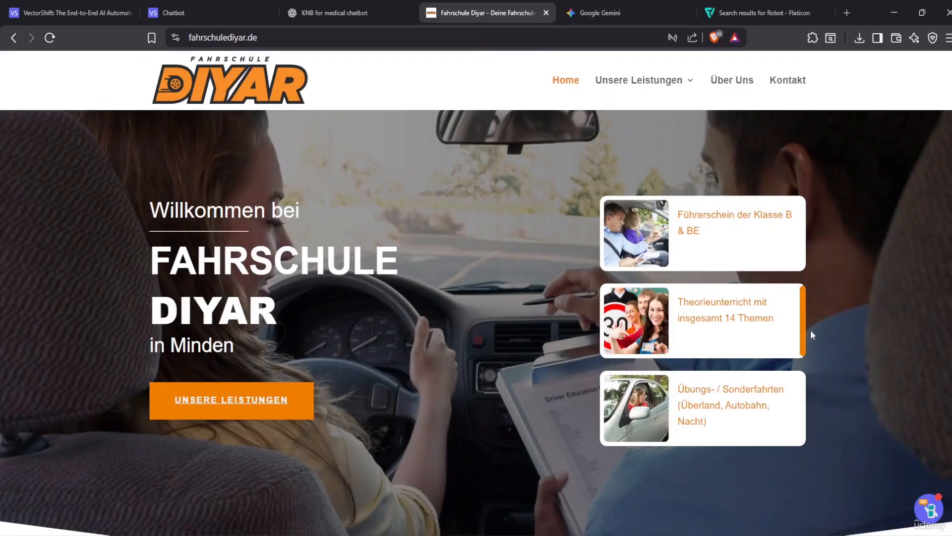
{"action": "left_click", "coordinate": [50, 38]}
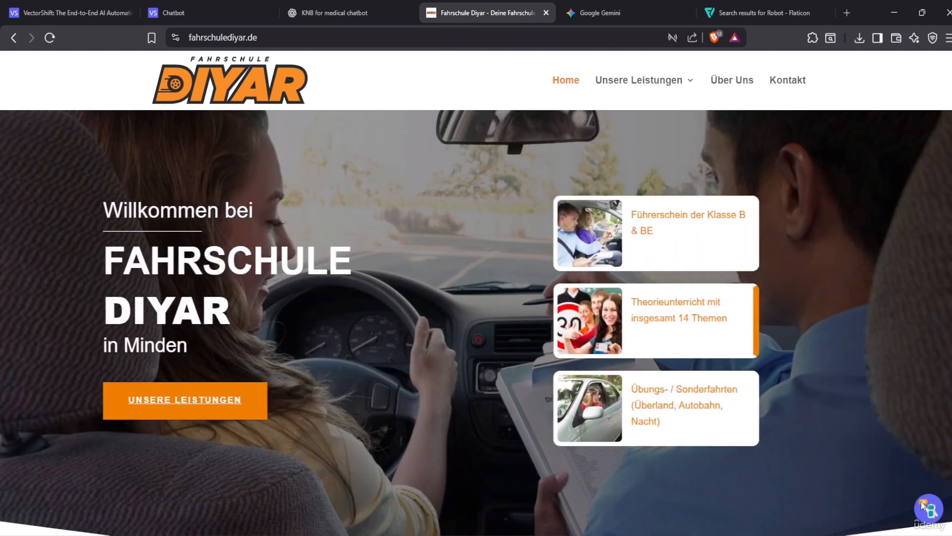
{"action": "left_click", "coordinate": [929, 509]}
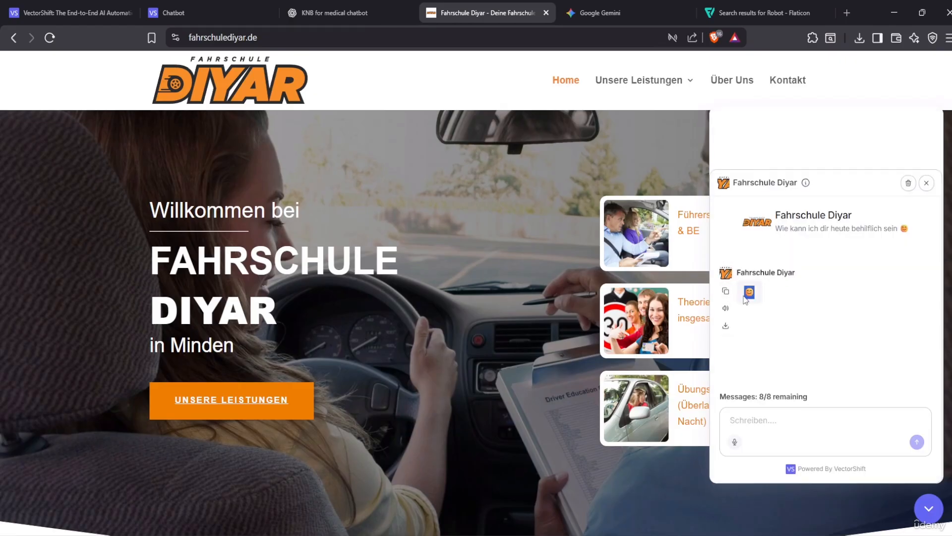
{"action": "left_click", "coordinate": [175, 5]}
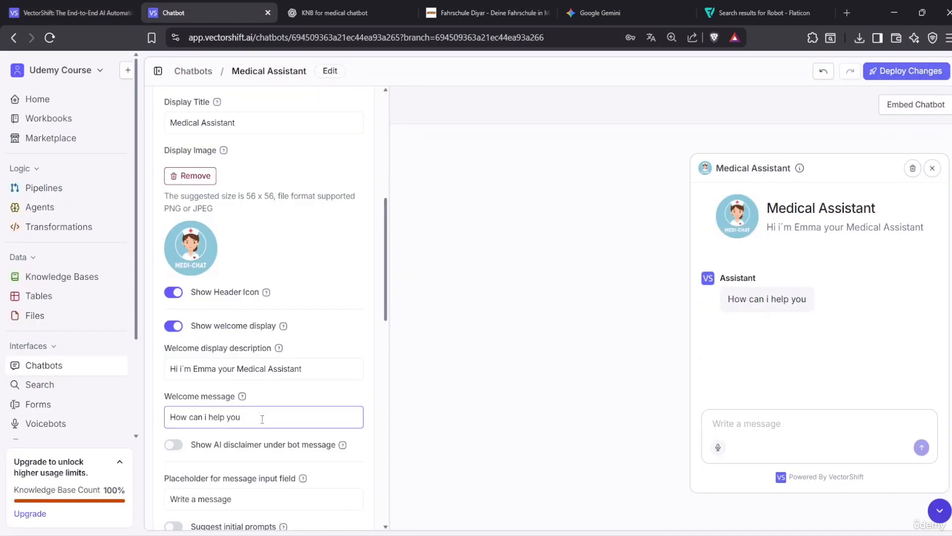
Append 'today?' so the welcome message reads 'How can i help you today?'
{"action": "left_click", "coordinate": [301, 416]}
{"action": "type", "text": "toda"}
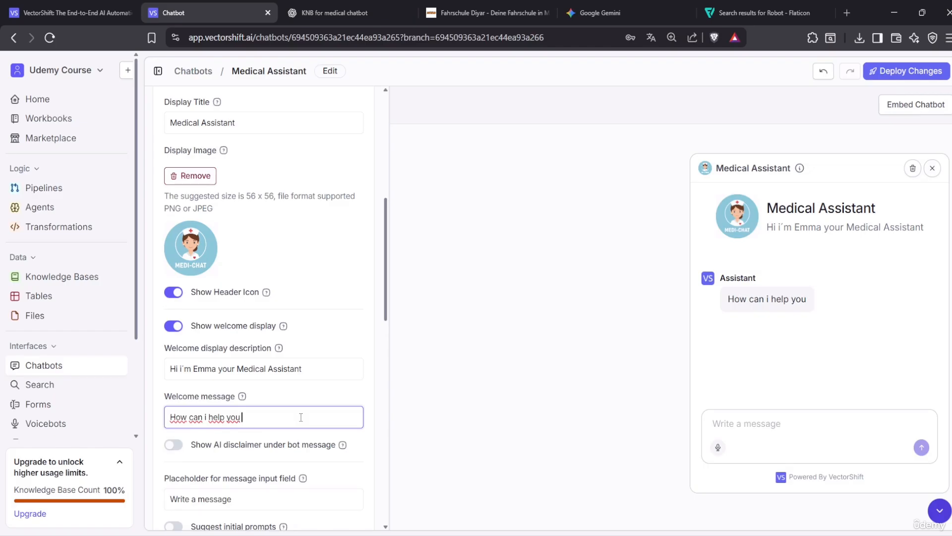
{"action": "type", "text": "y?"}
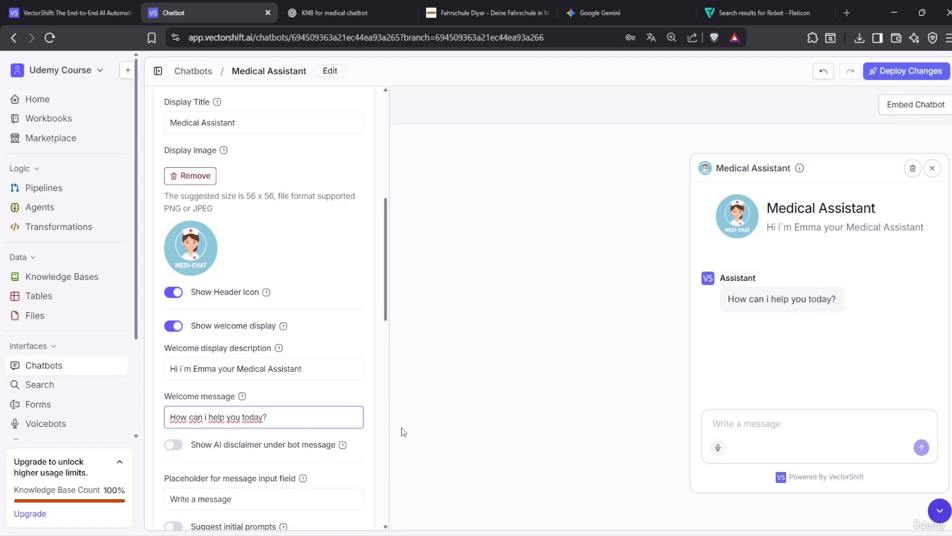
{"action": "scroll", "coordinate": [325, 346], "scroll_direction": "down", "scroll_amount": 2}
{"action": "scroll", "coordinate": [324, 343], "scroll_direction": "down", "scroll_amount": 1}
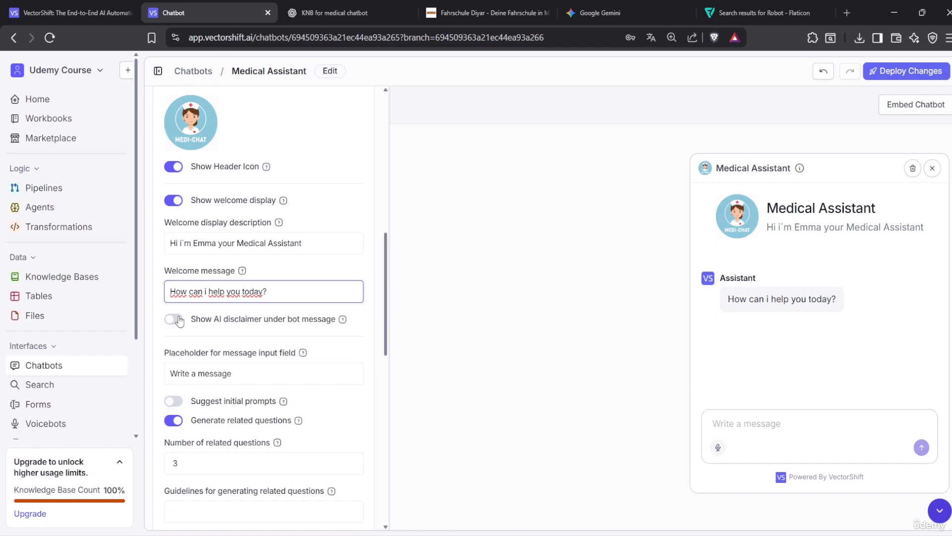
Turn on the AI disclaimer under bot messages and review its text
{"action": "left_click", "coordinate": [174, 319]}
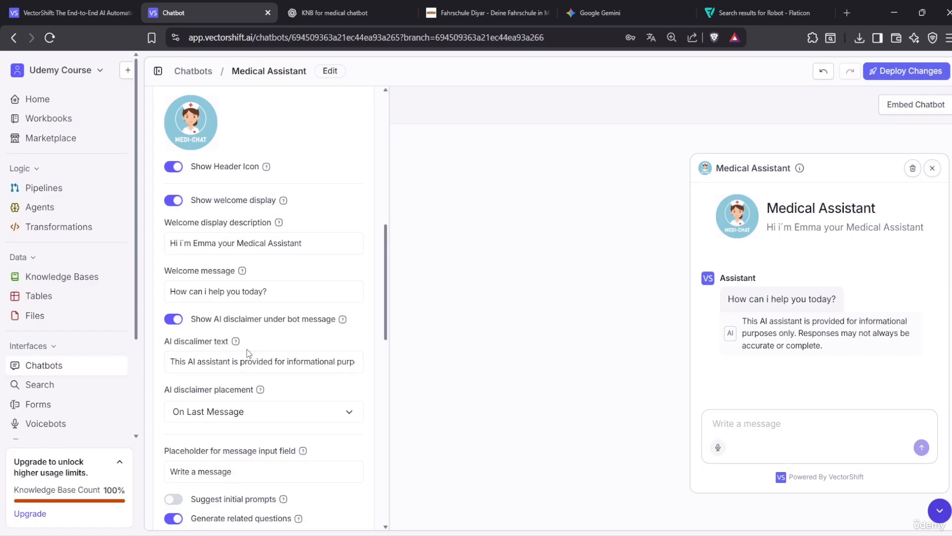
{"action": "left_click", "coordinate": [235, 362]}
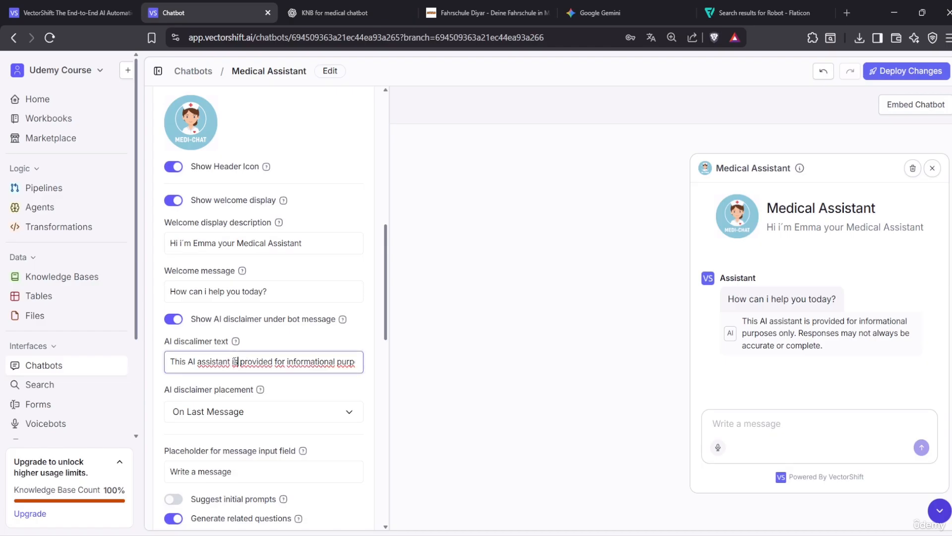
{"action": "key", "text": "Right"}
{"action": "key", "text": "Right"}
{"action": "key", "text": "Right"}
{"action": "key", "text": "Right"}
{"action": "key", "text": "Right"}
{"action": "key", "text": "Right"}
{"action": "key", "text": "Right"}
{"action": "key", "text": "Right"}
{"action": "key", "text": "Right"}
{"action": "key", "text": "Right"}
{"action": "key", "text": "Right"}
{"action": "key", "text": "Right"}
{"action": "key", "text": "Right"}
{"action": "key", "text": "Right"}
{"action": "key", "text": "Right"}
{"action": "key", "text": "Right"}
{"action": "key", "text": "Right"}
{"action": "key", "text": "Right"}
{"action": "key", "text": "Right"}
{"action": "key", "text": "Right"}
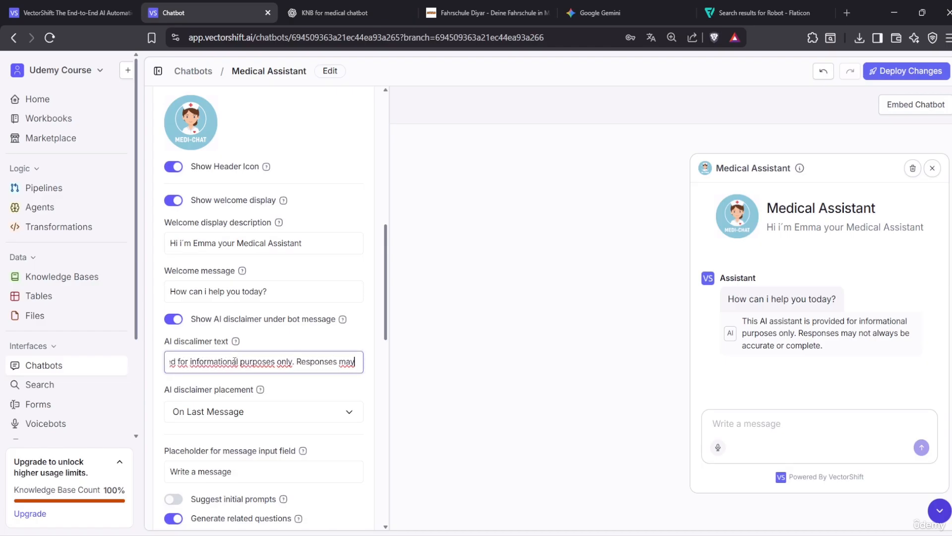
{"action": "key", "text": "Right"}
{"action": "key", "text": "Right"}
{"action": "key", "text": "Right"}
{"action": "key", "text": "Right"}
{"action": "key", "text": "Right"}
{"action": "key", "text": "Right"}
{"action": "key", "text": "Right"}
{"action": "key", "text": "Right"}
{"action": "key", "text": "Right"}
{"action": "key", "text": "Right"}
{"action": "key", "text": "Right"}
{"action": "key", "text": "Right"}
{"action": "key", "text": "Right"}
{"action": "key", "text": "Right"}
{"action": "key", "text": "Right"}
{"action": "key", "text": "Right"}
{"action": "key", "text": "Right"}
{"action": "key", "text": "Right"}
{"action": "key", "text": "Right"}
{"action": "key", "text": "Right"}
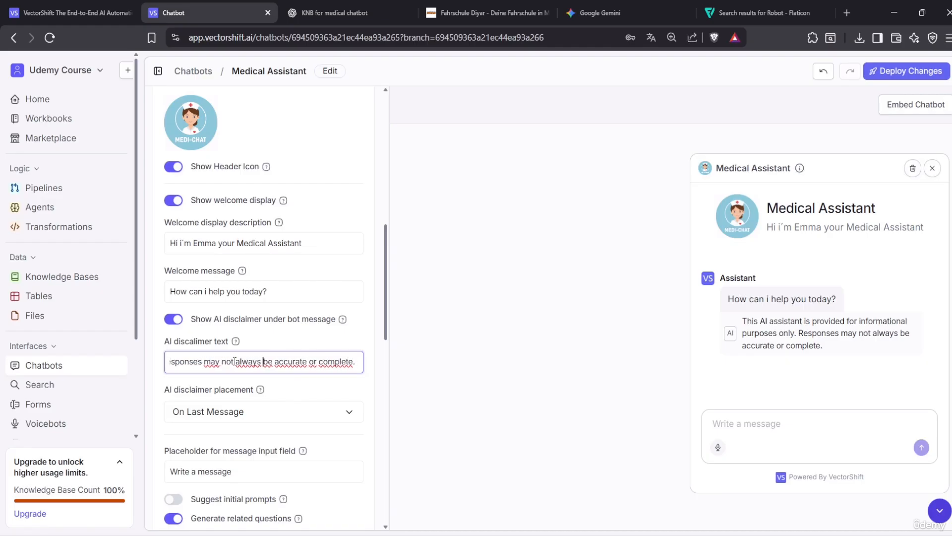
{"action": "key", "text": "Left"}
{"action": "key", "text": "Left"}
{"action": "key", "text": "Left"}
{"action": "key", "text": "Left"}
{"action": "key", "text": "Left"}
{"action": "key", "text": "Left"}
{"action": "key", "text": "Left"}
{"action": "key", "text": "Left"}
{"action": "key", "text": "Left"}
{"action": "key", "text": "Left"}
{"action": "key", "text": "Left"}
{"action": "key", "text": "Left"}
{"action": "key", "text": "Left"}
{"action": "key", "text": "Left"}
{"action": "key", "text": "Left"}
{"action": "key", "text": "Left"}
{"action": "key", "text": "Left"}
{"action": "key", "text": "Left"}
{"action": "key", "text": "Left"}
{"action": "key", "text": "Left"}
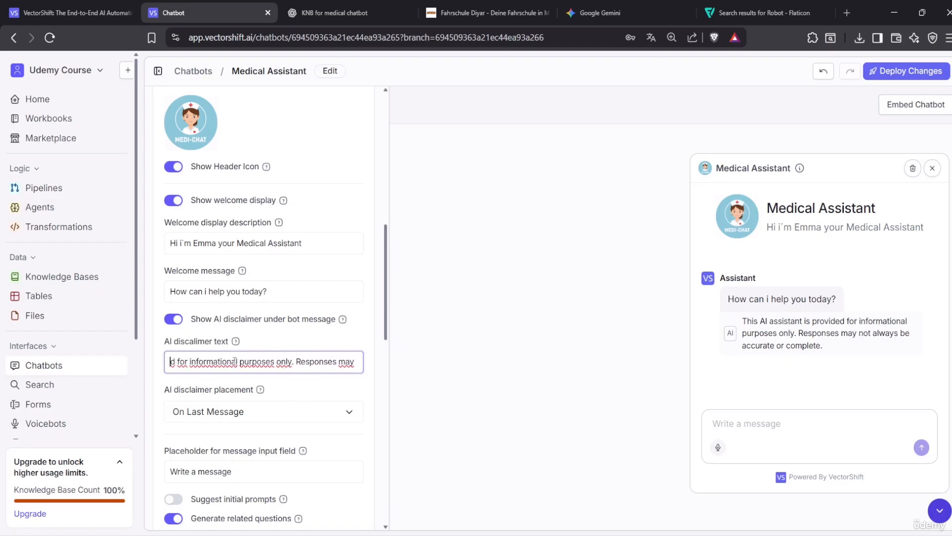
{"action": "key", "text": "Left"}
{"action": "key", "text": "Left"}
{"action": "key", "text": "Left"}
{"action": "key", "text": "Left"}
{"action": "key", "text": "Left"}
{"action": "key", "text": "Left"}
{"action": "key", "text": "Left"}
{"action": "key", "text": "Left"}
{"action": "key", "text": "Left"}
{"action": "key", "text": "Left"}
{"action": "key", "text": "Left"}
{"action": "key", "text": "Left"}
{"action": "key", "text": "Left"}
{"action": "key", "text": "Left"}
{"action": "key", "text": "Left"}
{"action": "key", "text": "Left"}
{"action": "key", "text": "Left"}
{"action": "key", "text": "Left"}
{"action": "key", "text": "Left"}
{"action": "key", "text": "Left"}
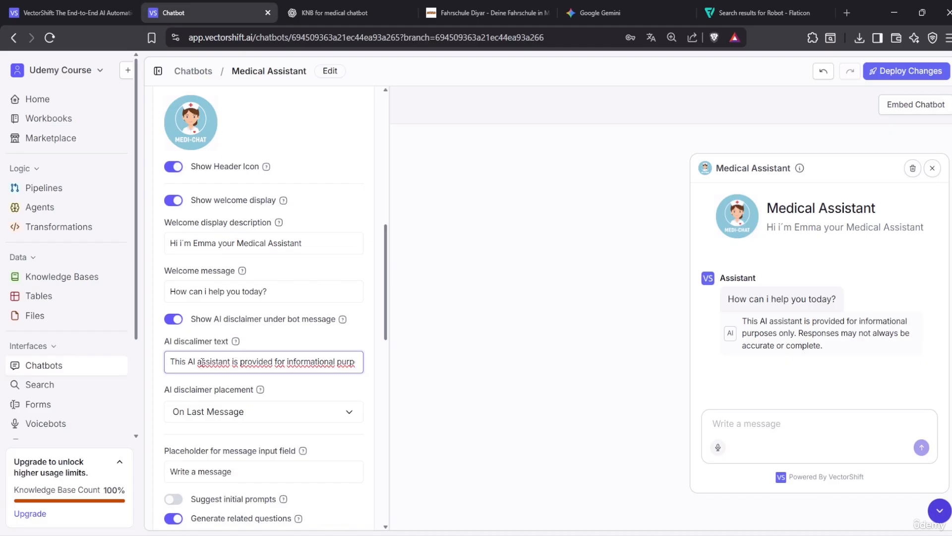
{"action": "key", "text": "Right"}
{"action": "key", "text": "Right"}
{"action": "key", "text": "Right"}
{"action": "key", "text": "Right"}
{"action": "key", "text": "Right"}
{"action": "key", "text": "Right"}
{"action": "key", "text": "Right"}
{"action": "key", "text": "Right"}
{"action": "key", "text": "Right"}
{"action": "key", "text": "Right"}
{"action": "key", "text": "Right"}
{"action": "key", "text": "Right"}
{"action": "key", "text": "Right"}
{"action": "key", "text": "Right"}
{"action": "key", "text": "Right"}
{"action": "key", "text": "Right"}
{"action": "key", "text": "Right"}
{"action": "key", "text": "Right"}
{"action": "key", "text": "Right"}
{"action": "key", "text": "Right"}
{"action": "key", "text": "Right"}
{"action": "key", "text": "Right"}
{"action": "key", "text": "Right"}
{"action": "key", "text": "Right"}
{"action": "key", "text": "Right"}
{"action": "key", "text": "Right"}
{"action": "key", "text": "Right"}
{"action": "key", "text": "Right"}
{"action": "key", "text": "Right"}
{"action": "key", "text": "Right"}
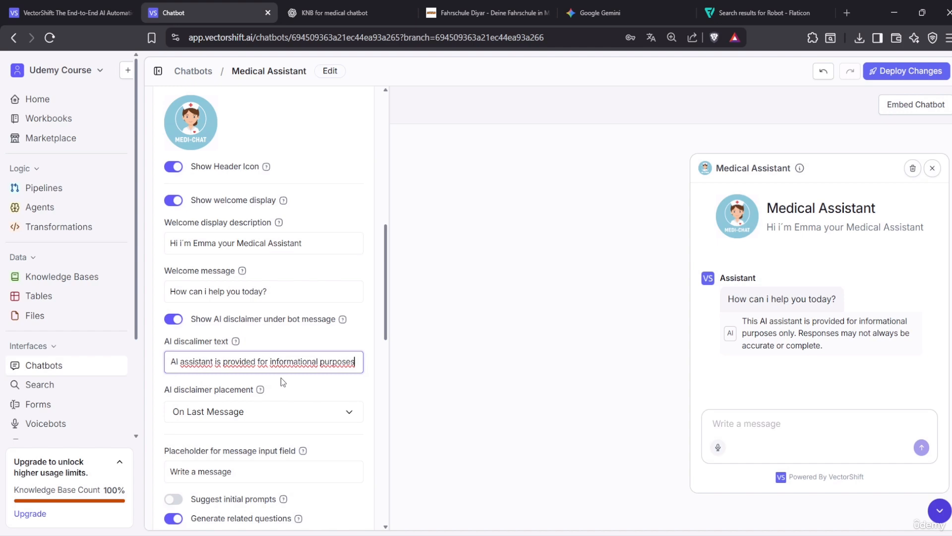
{"action": "key", "text": "Right"}
{"action": "key", "text": "Right"}
{"action": "key", "text": "Right"}
{"action": "key", "text": "Right"}
{"action": "key", "text": "Right"}
{"action": "key", "text": "Right"}
{"action": "key", "text": "Right"}
{"action": "key", "text": "Right"}
{"action": "key", "text": "Right"}
{"action": "key", "text": "Right"}
{"action": "key", "text": "Right"}
{"action": "key", "text": "Right"}
{"action": "key", "text": "Right"}
{"action": "key", "text": "Right"}
{"action": "key", "text": "Right"}
{"action": "key", "text": "Right"}
{"action": "key", "text": "Right"}
{"action": "key", "text": "Right"}
{"action": "key", "text": "Right"}
{"action": "key", "text": "Right"}
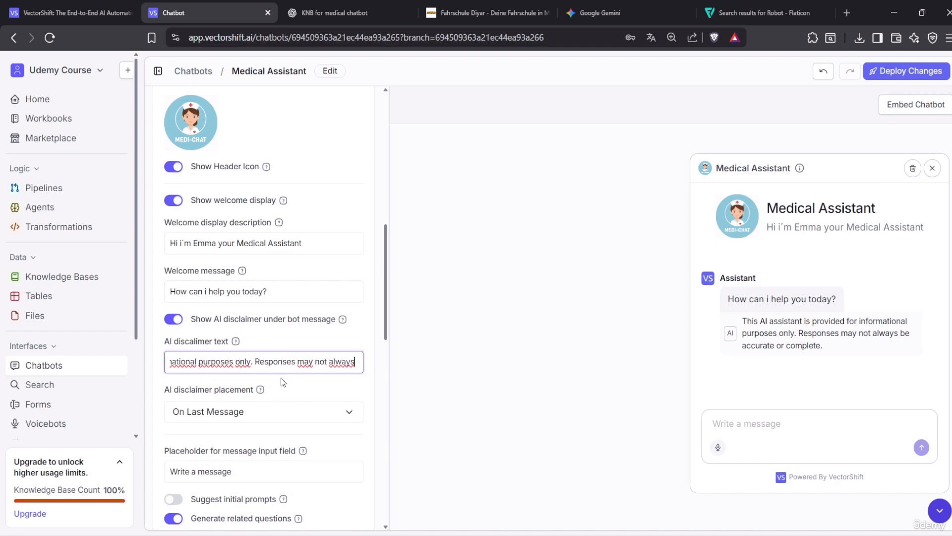
{"action": "key", "text": "Right"}
{"action": "key", "text": "Right"}
{"action": "key", "text": "Right"}
{"action": "key", "text": "Right"}
{"action": "key", "text": "Right"}
{"action": "key", "text": "Right"}
{"action": "key", "text": "Right"}
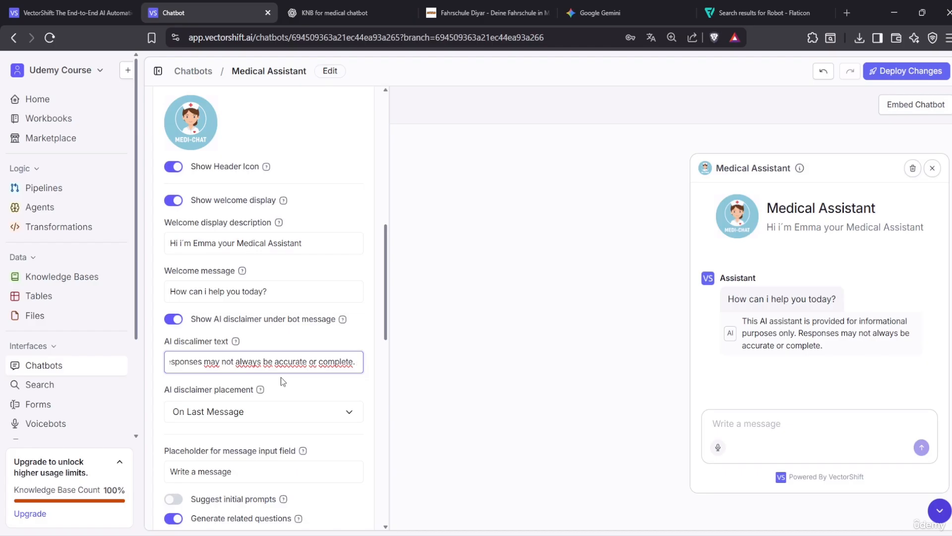
{"action": "scroll", "coordinate": [280, 377], "scroll_direction": "down", "scroll_amount": 3}
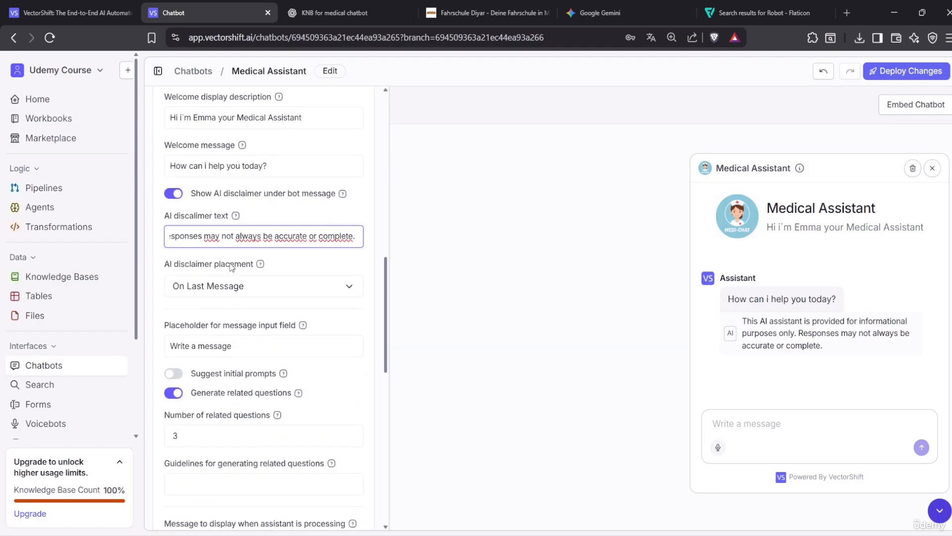
Set the disclaimer placement to On First Message, then switch the AI disclaimer off
{"action": "left_click", "coordinate": [252, 285]}
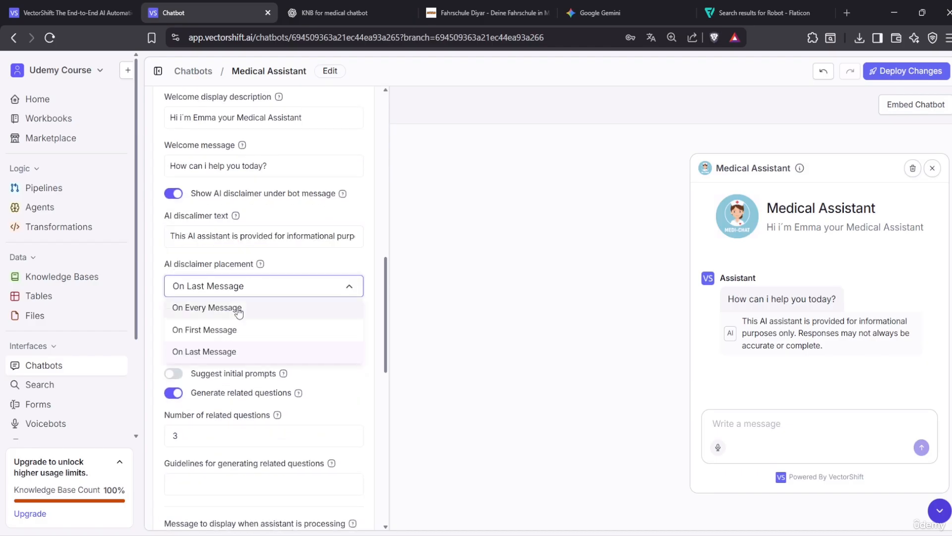
{"action": "left_click", "coordinate": [288, 331]}
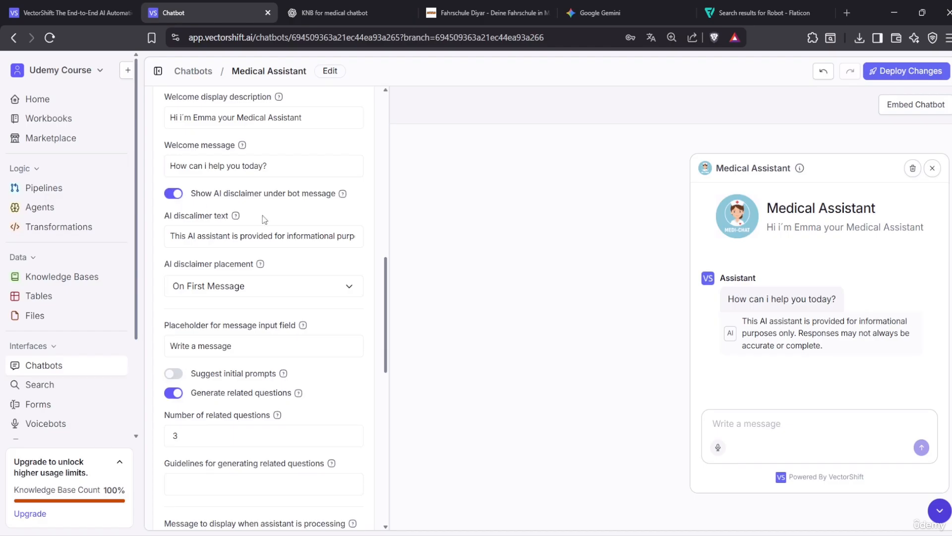
{"action": "left_click", "coordinate": [171, 195]}
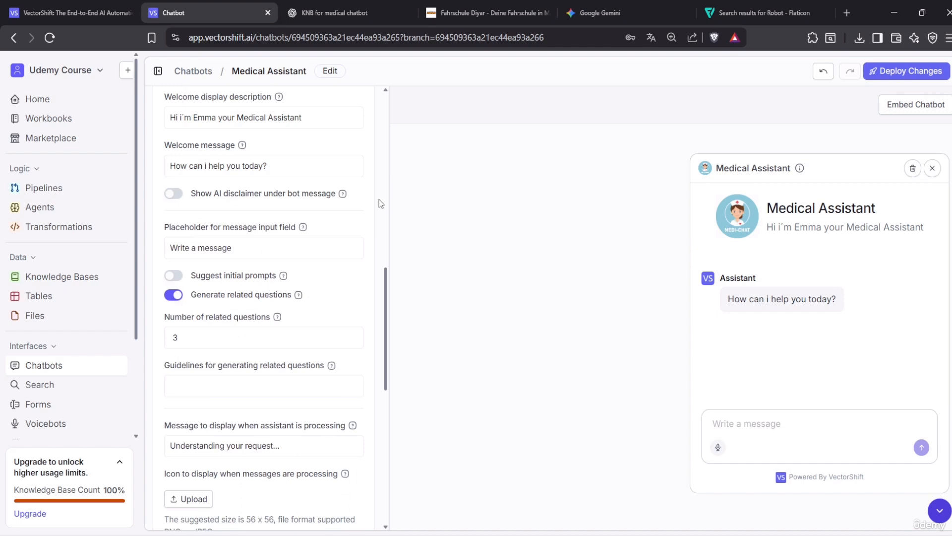
Begin replacing the message box placeholder with 'Ask your Questions'
{"action": "left_click", "coordinate": [264, 335]}
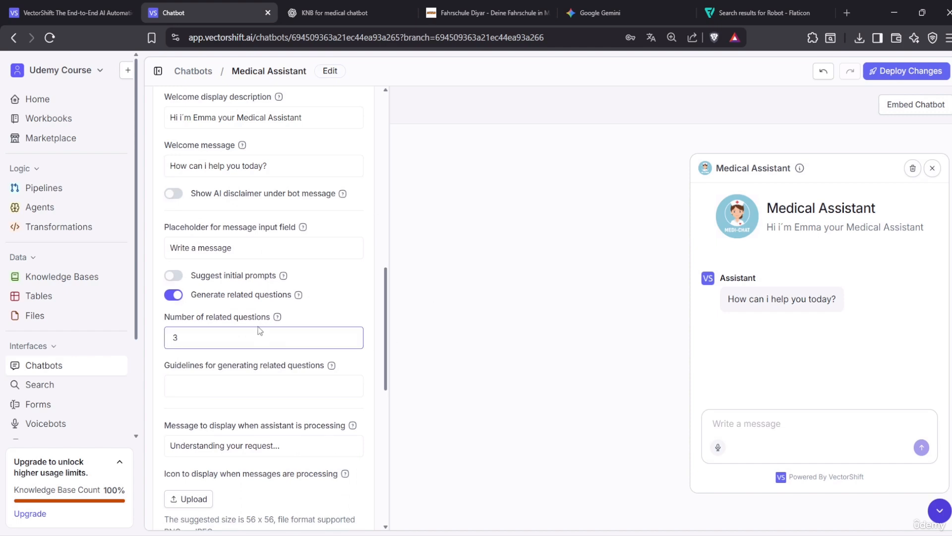
{"action": "left_click", "coordinate": [238, 249]}
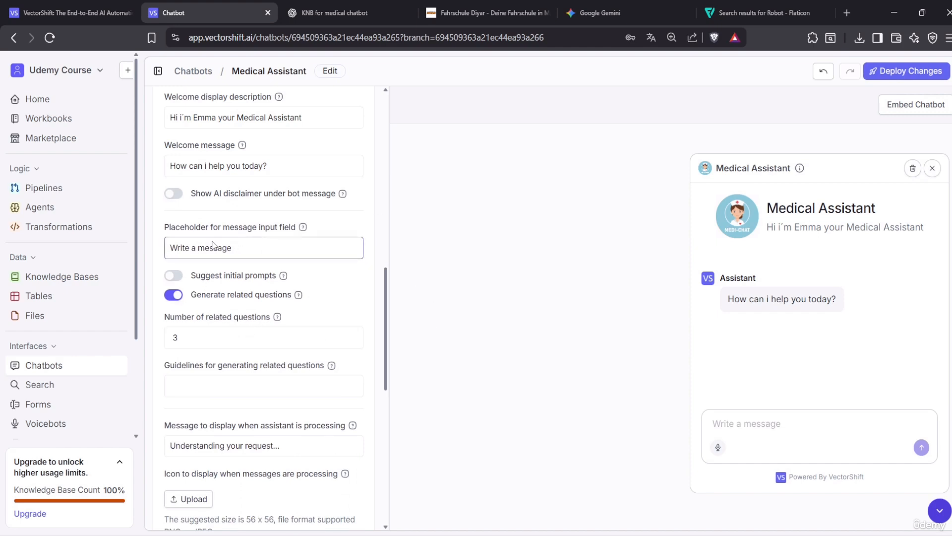
{"action": "left_click_drag", "start_coordinate": [258, 250], "coordinate": [148, 247]}
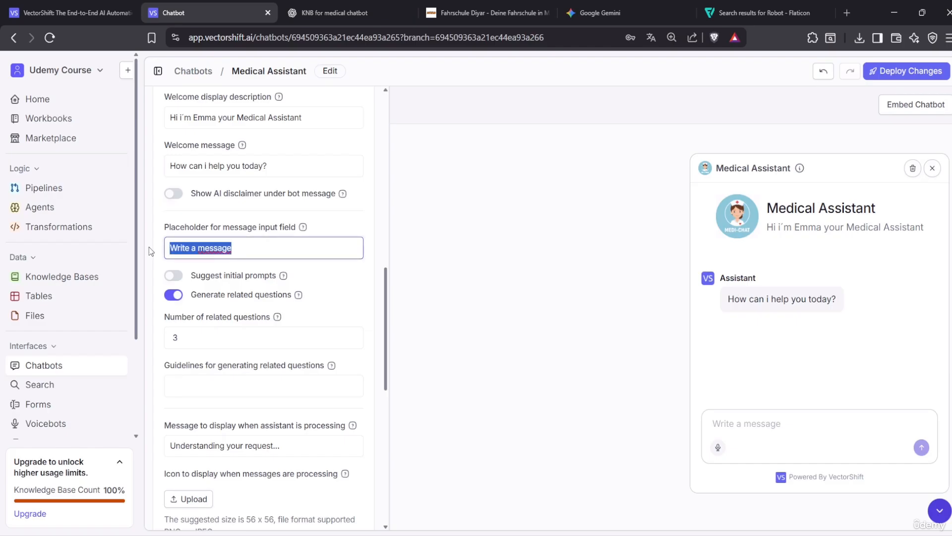
{"action": "type", "text": "Ask yo"}
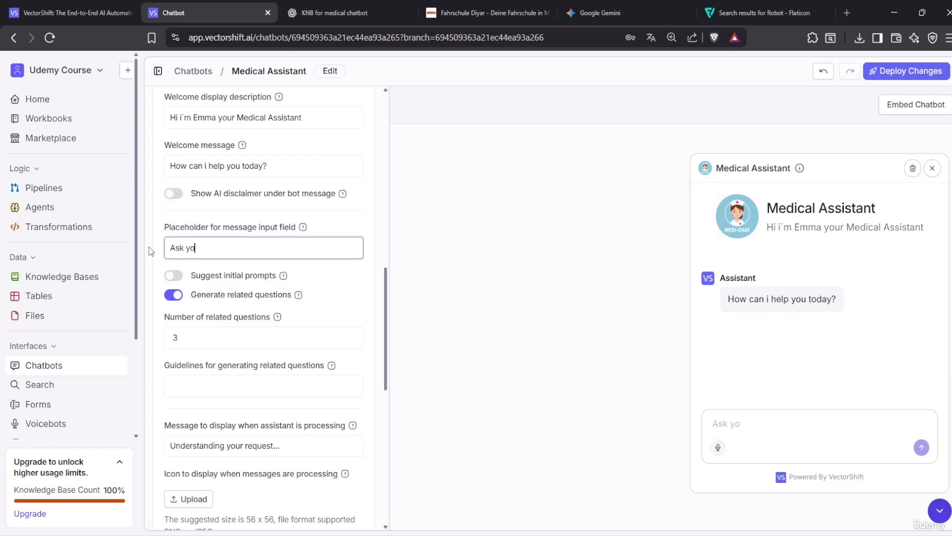
{"action": "type", "text": "ur Questions"}
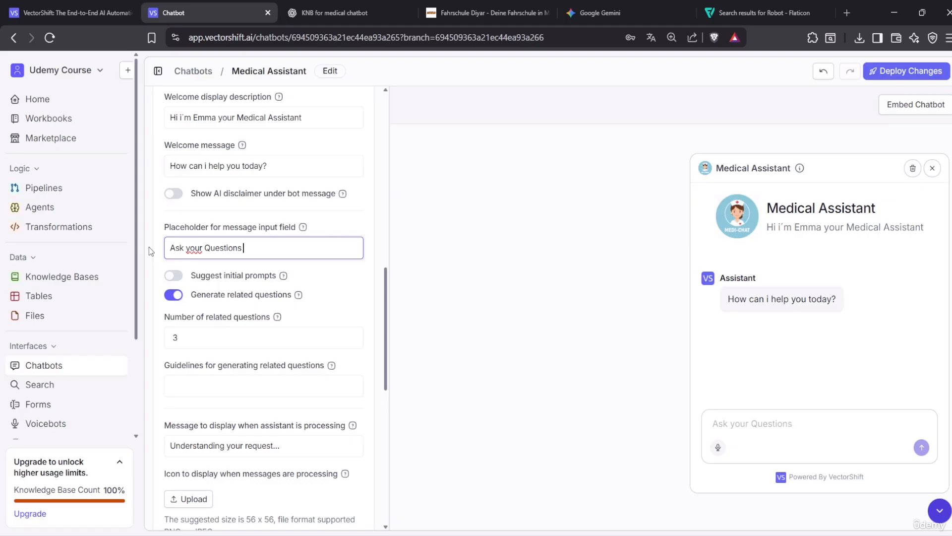
Change the message placeholder to 'Ask me...' and enable suggested initial prompts
{"action": "key", "text": "BackSpace"}
{"action": "key", "text": "BackSpace"}
{"action": "key", "text": "BackSpace"}
{"action": "key", "text": "BackSpace"}
{"action": "key", "text": "BackSpace"}
{"action": "key", "text": "BackSpace"}
{"action": "key", "text": "BackSpace"}
{"action": "key", "text": "BackSpace"}
{"action": "key", "text": "BackSpace"}
{"action": "key", "text": "BackSpace"}
{"action": "key", "text": "BackSpace"}
{"action": "key", "text": "BackSpace"}
{"action": "key", "text": "BackSpace"}
{"action": "key", "text": "BackSpace"}
{"action": "key", "text": "BackSpace"}
{"action": "key", "text": "BackSpace"}
{"action": "key", "text": "BackSpace"}
{"action": "key", "text": "BackSpace"}
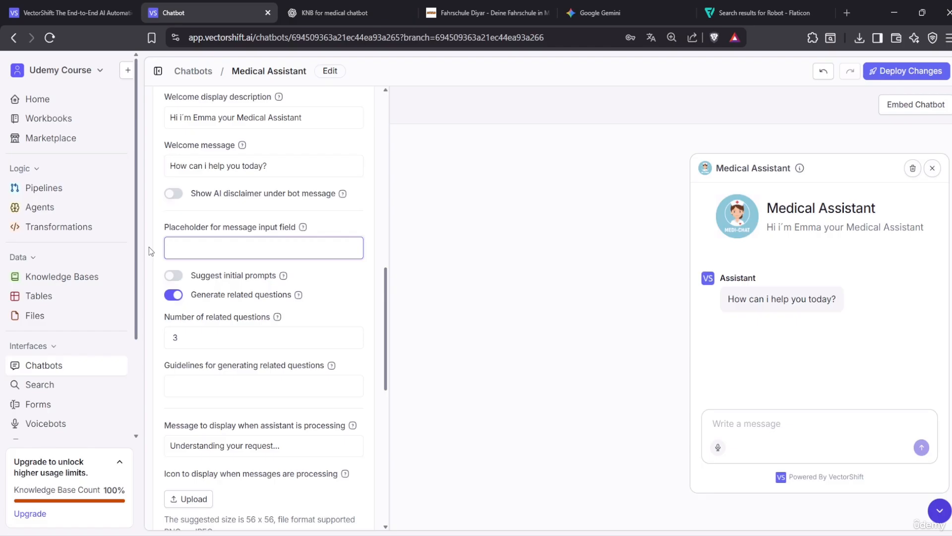
{"action": "type", "text": "Ask me..."}
{"action": "left_click", "coordinate": [435, 290]}
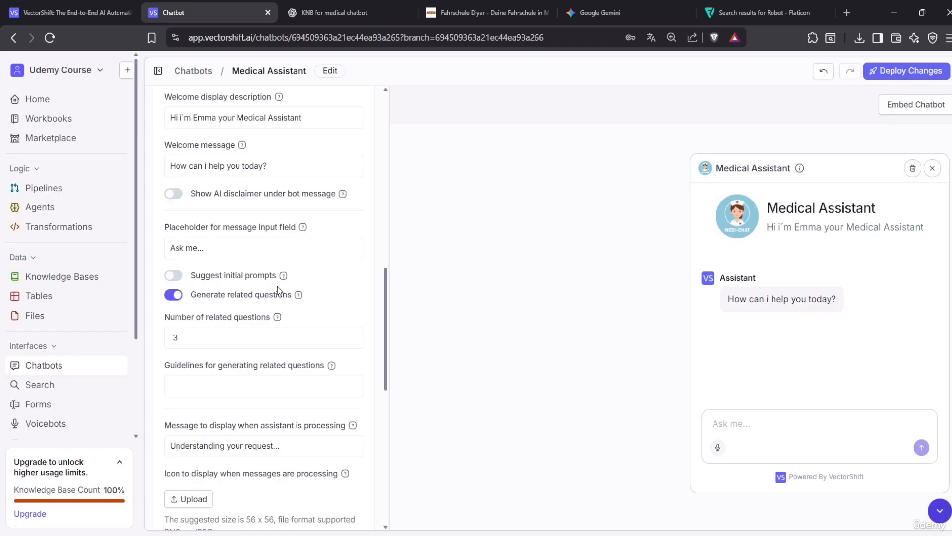
{"action": "left_click", "coordinate": [175, 278]}
Add starter prompts 'I have flu', 'I have Headache' and 'i have Chest pain'
{"action": "left_click", "coordinate": [213, 315]}
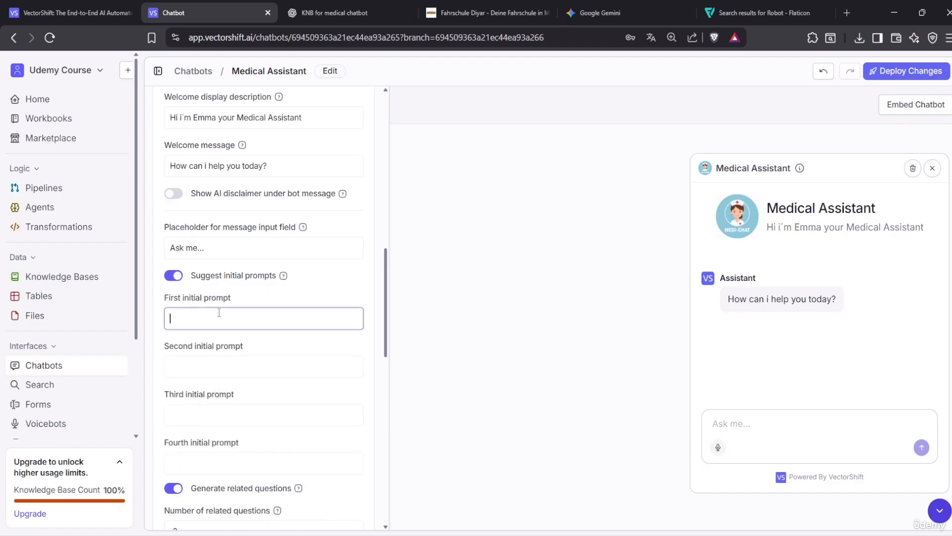
{"action": "type", "text": "I have"}
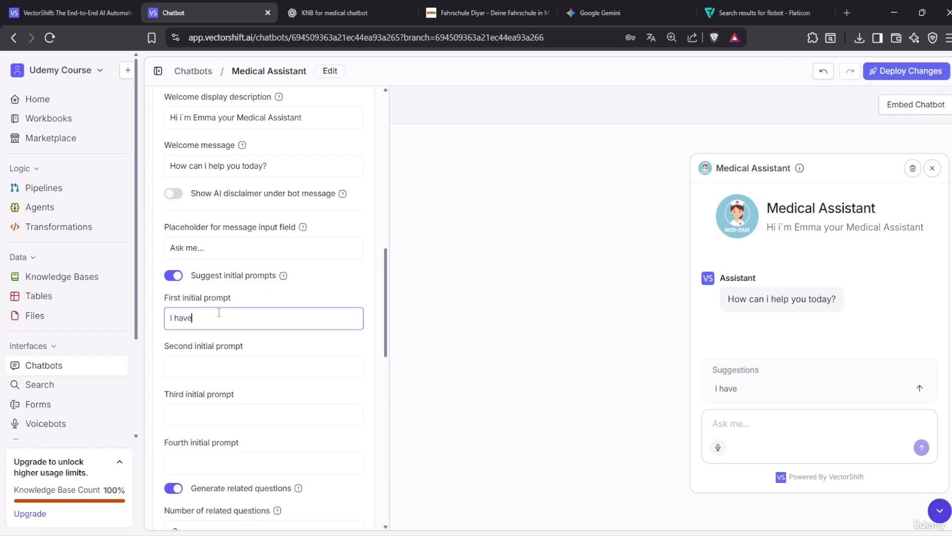
{"action": "type", "text": " flu"}
{"action": "key", "text": "Tab"}
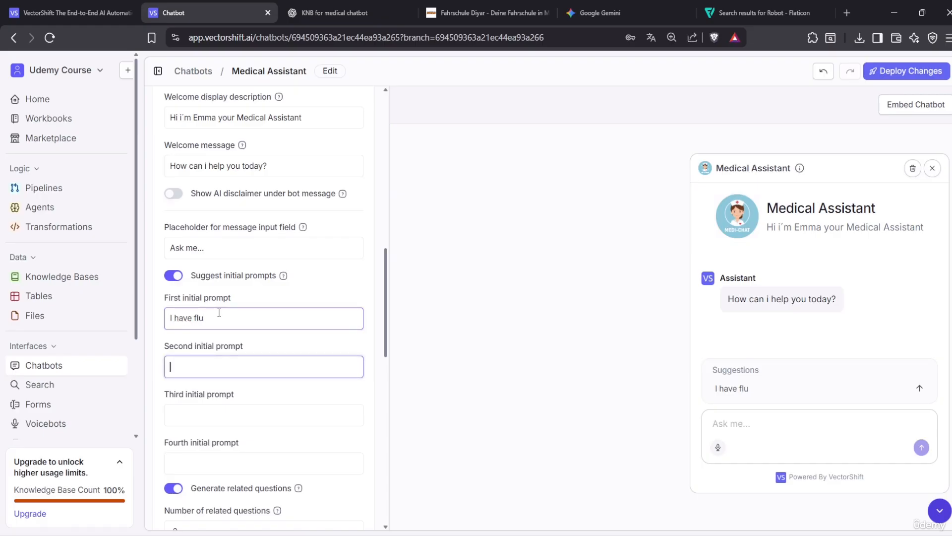
{"action": "type", "text": "I have"}
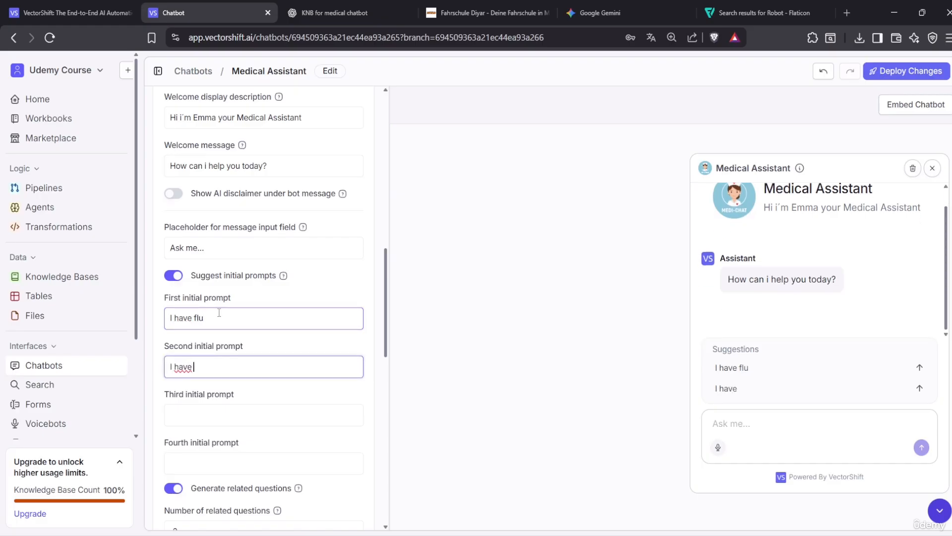
{"action": "type", "text": " Headache"}
{"action": "left_click", "coordinate": [237, 415]}
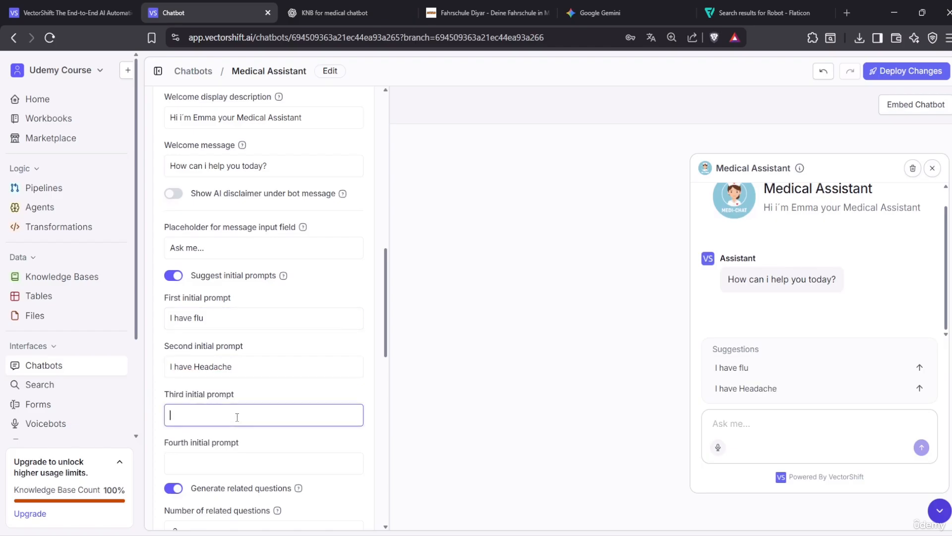
{"action": "type", "text": "i hav"}
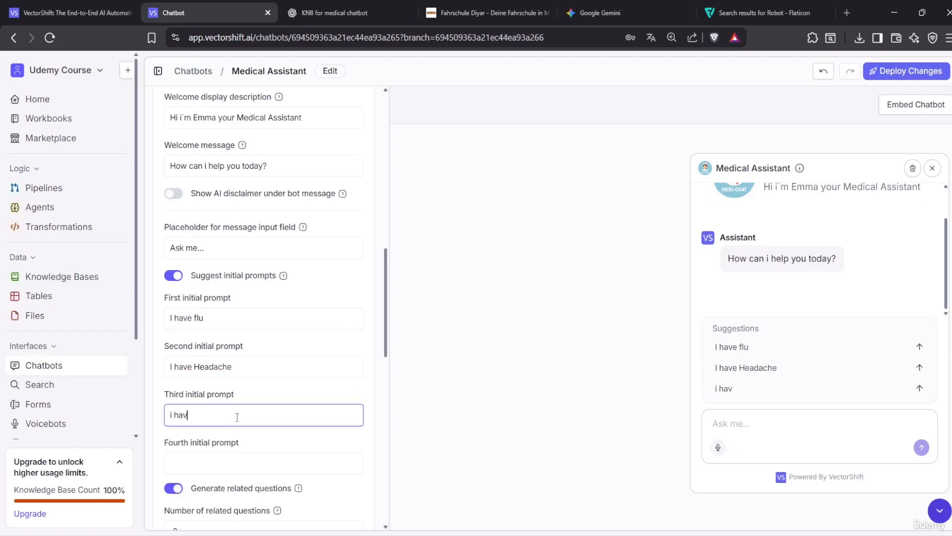
{"action": "type", "text": "e Chest"}
{"action": "key", "text": "BackSpace"}
{"action": "type", "text": "pain"}
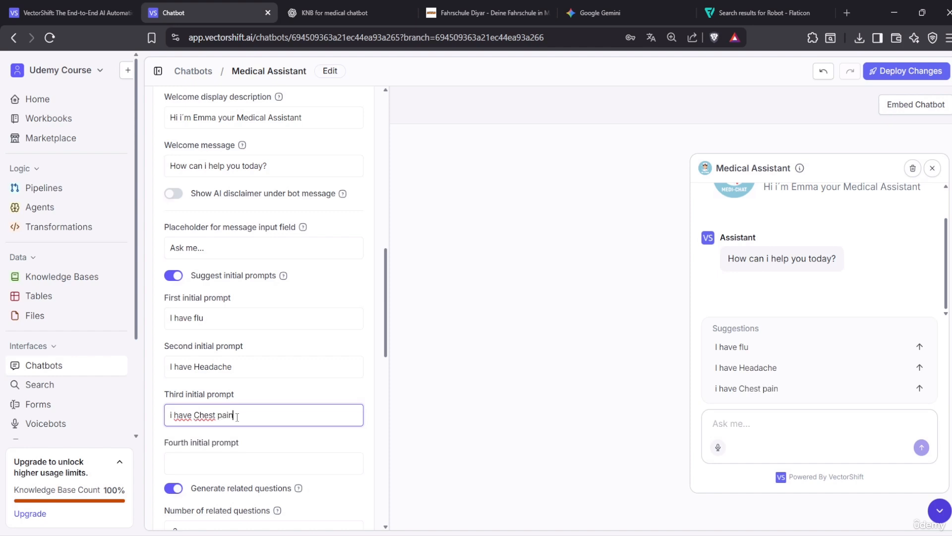
{"action": "left_click", "coordinate": [532, 423]}
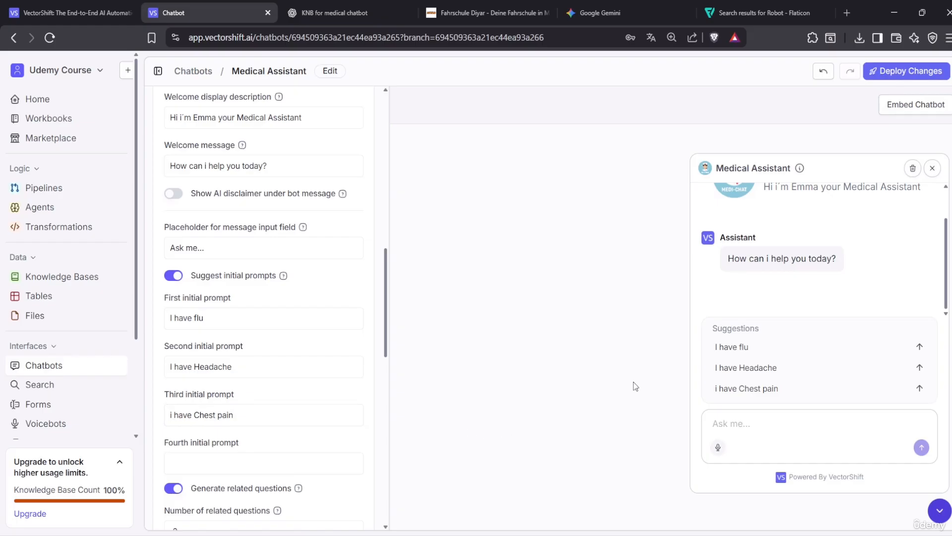
{"action": "scroll", "coordinate": [278, 427], "scroll_direction": "down", "scroll_amount": 1}
{"action": "left_click", "coordinate": [267, 396]}
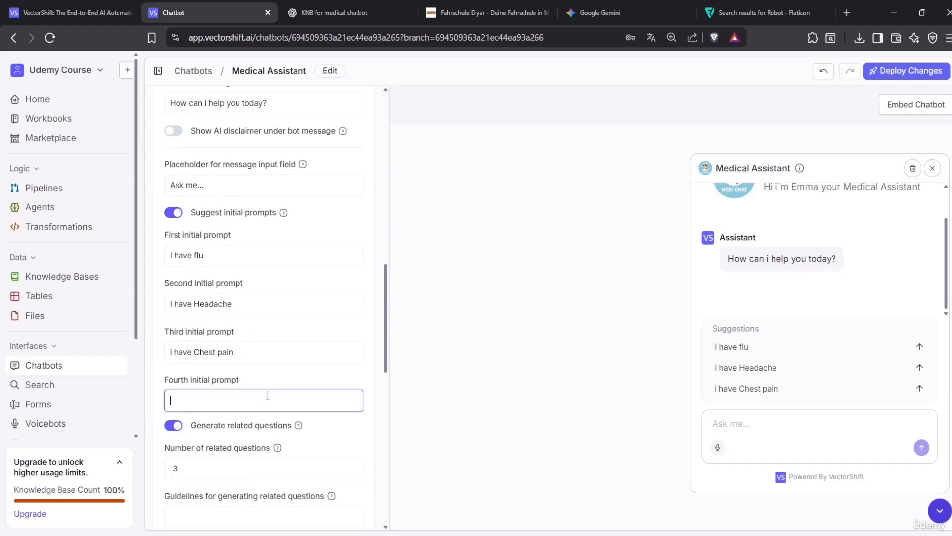
{"action": "scroll", "coordinate": [264, 415], "scroll_direction": "down", "scroll_amount": 2}
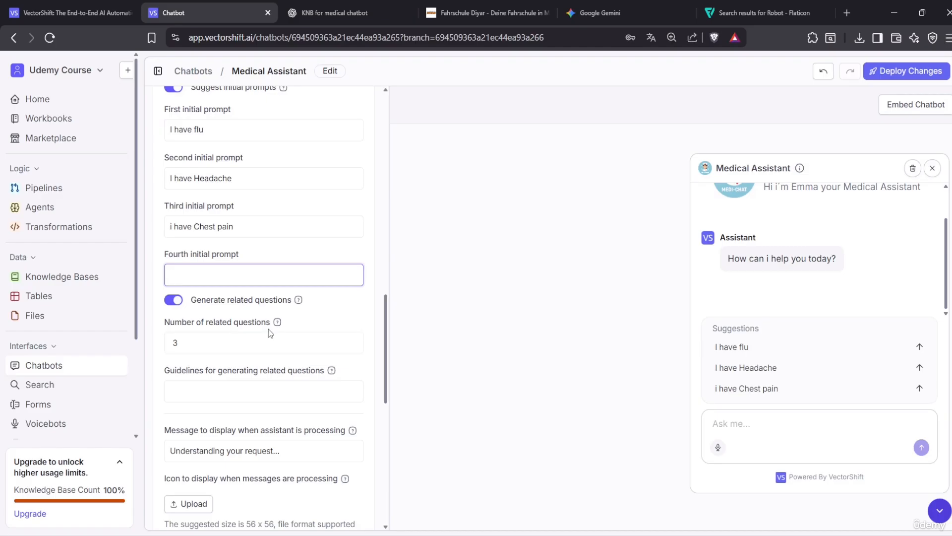
Set related questions to 3 and draft guidelines asking for only context-based questions
{"action": "left_click", "coordinate": [237, 342]}
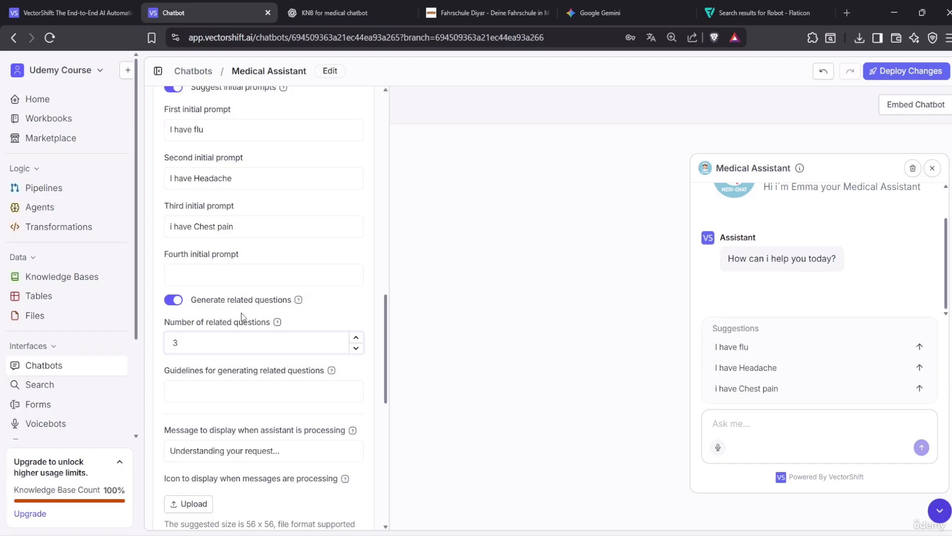
{"action": "left_click", "coordinate": [347, 345]}
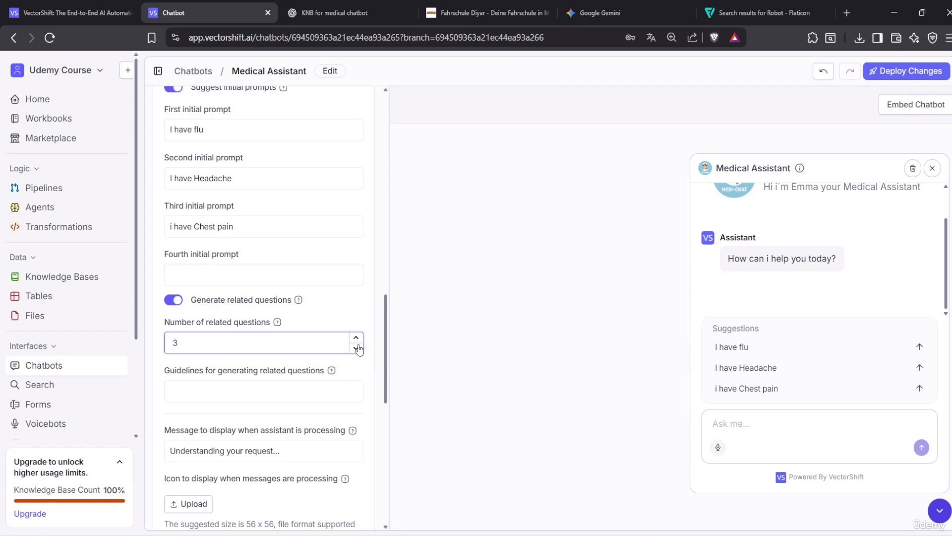
{"action": "left_click", "coordinate": [262, 397]}
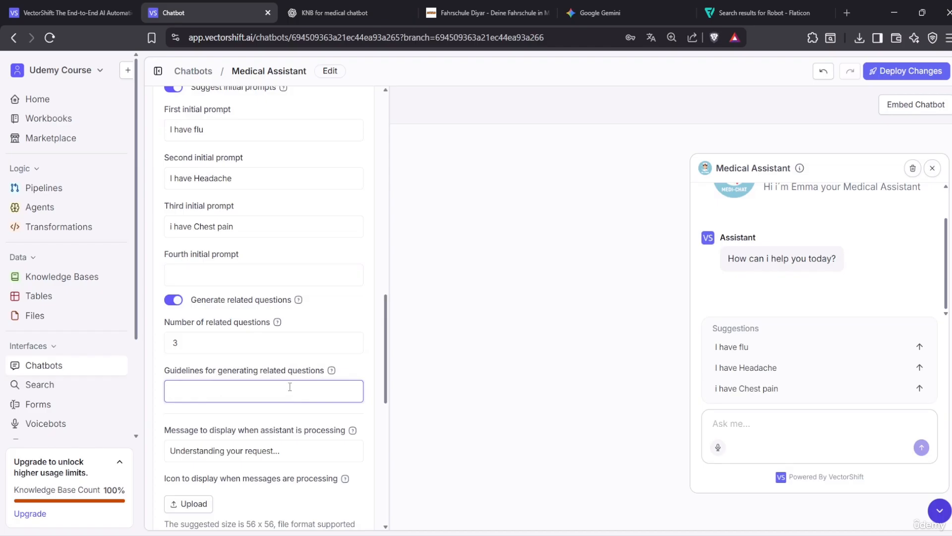
{"action": "type", "text": "pleease only context base"}
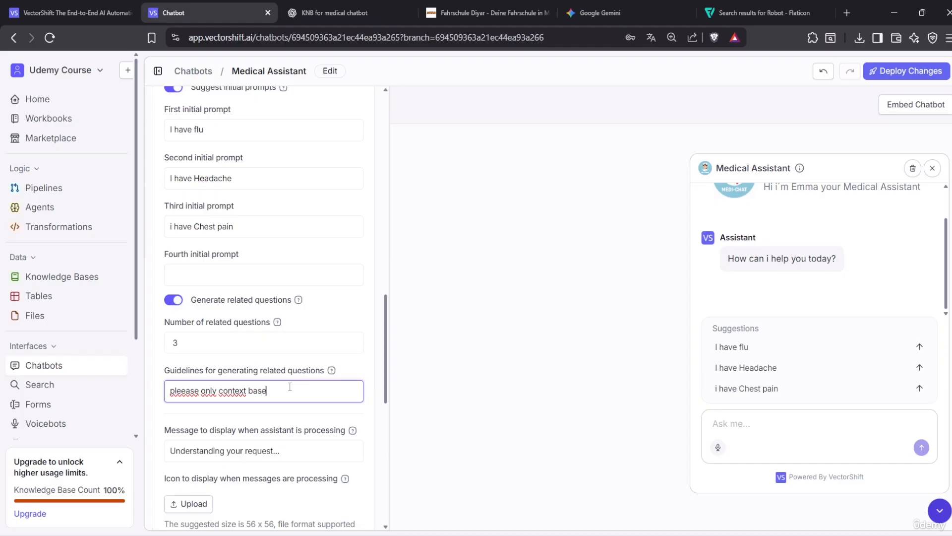
{"action": "type", "text": "d question"}
{"action": "left_click", "coordinate": [550, 418]}
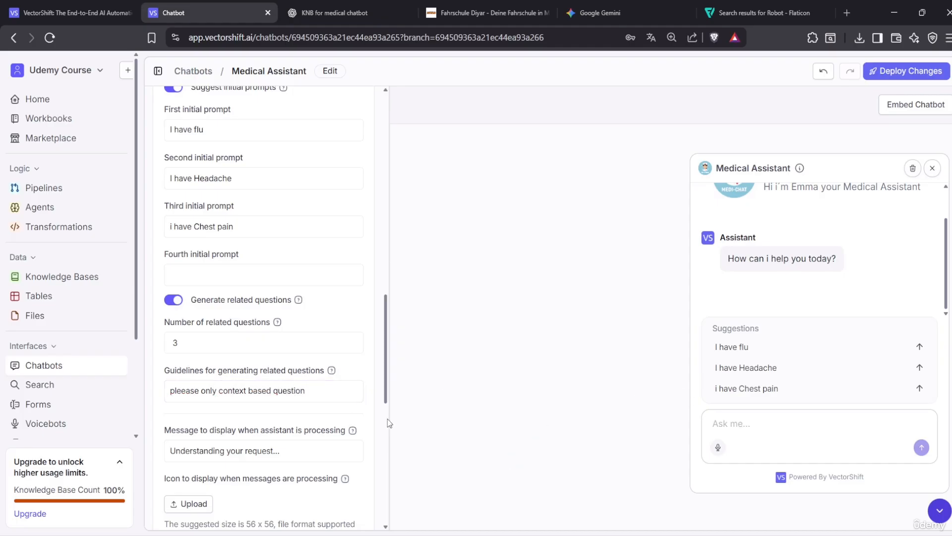
Fix the 'pleease' typo, then delete the related-question guidelines entirely
{"action": "left_click", "coordinate": [183, 391]}
{"action": "key", "text": "BackSpace"}
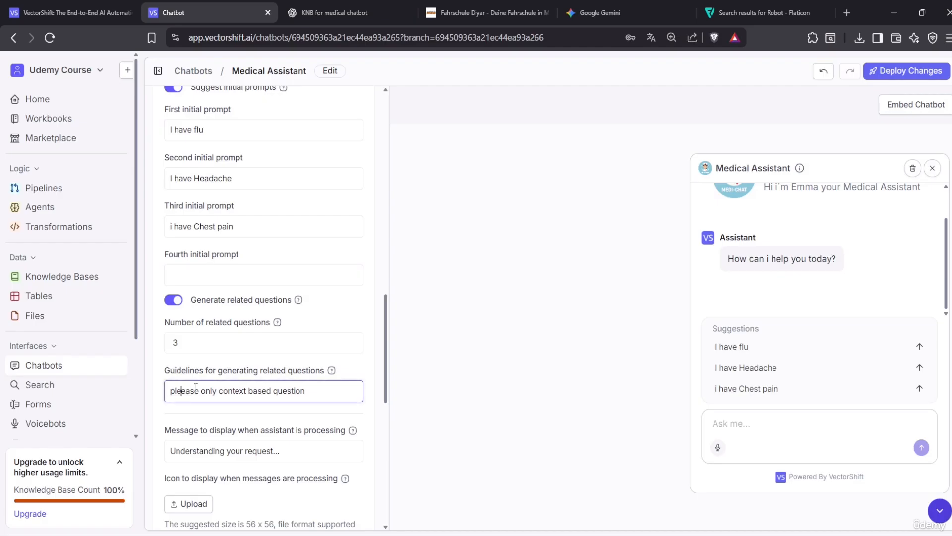
{"action": "key", "text": "BackSpace"}
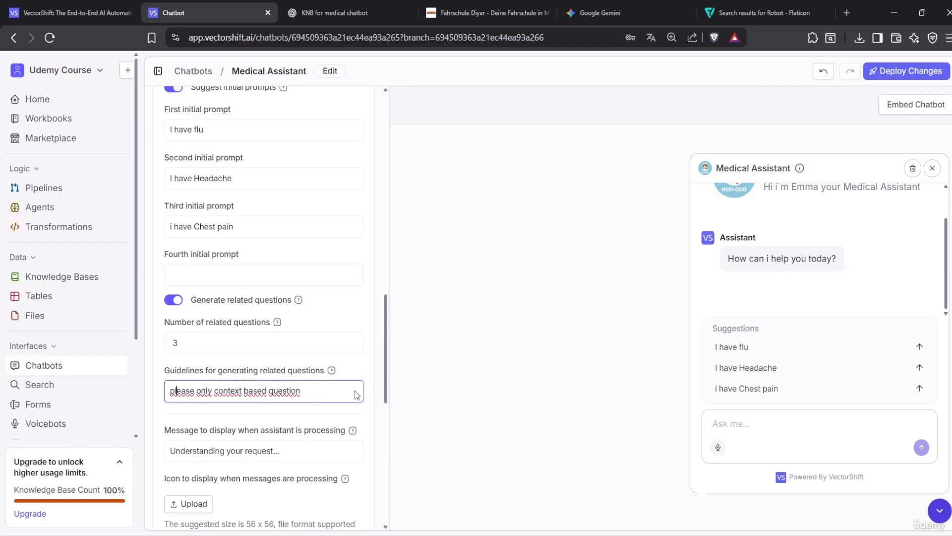
{"action": "left_click_drag", "start_coordinate": [323, 391], "coordinate": [53, 394]}
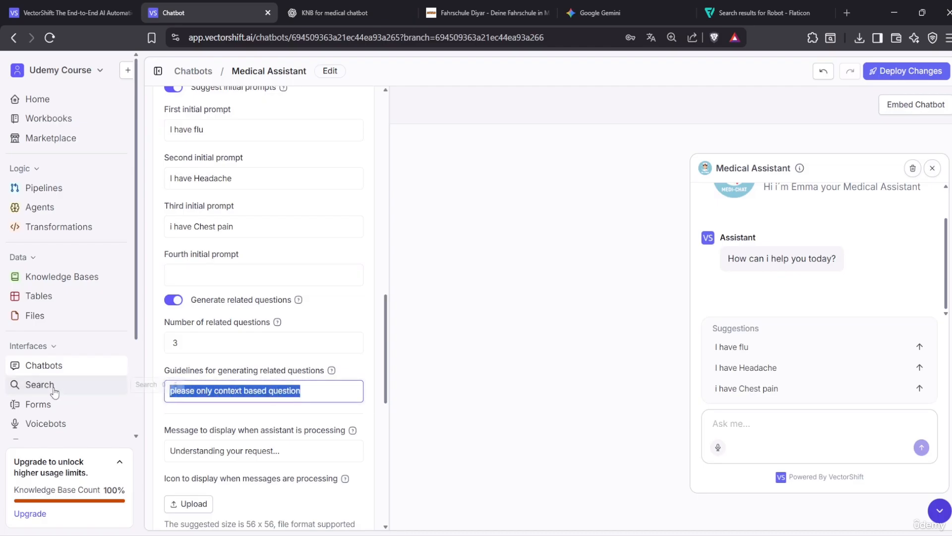
{"action": "key", "text": "BackSpace"}
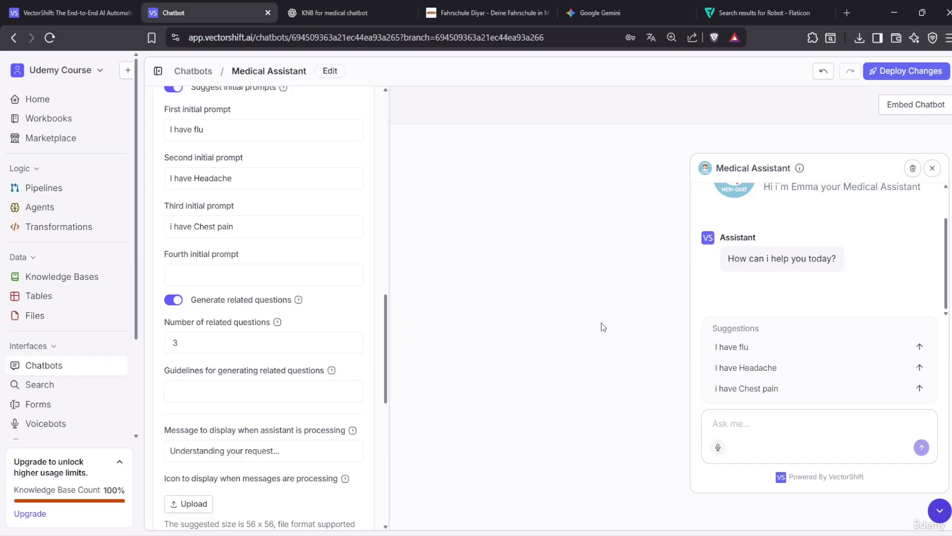
{"action": "scroll", "coordinate": [346, 400], "scroll_direction": "down", "scroll_amount": 2}
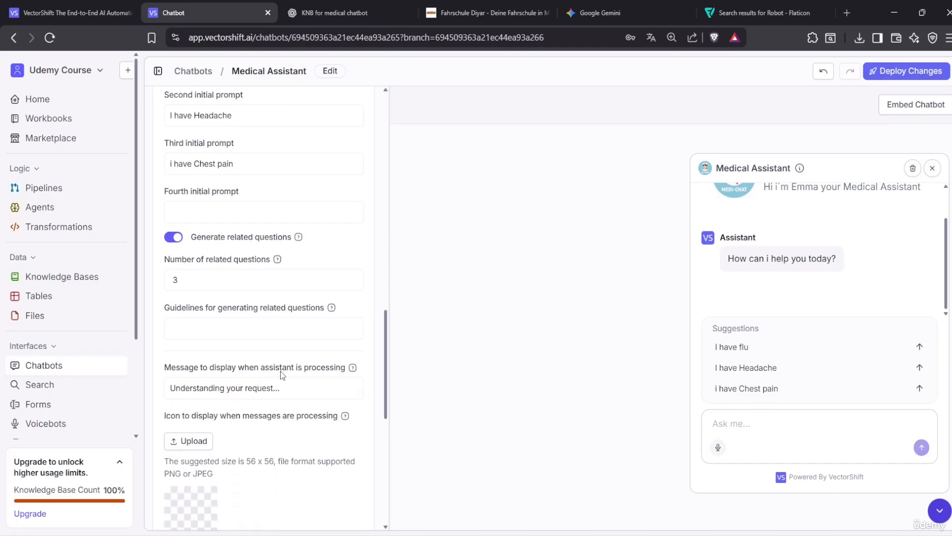
Replace the processing message with 'please wait i will answer your Question fast as i can...'
{"action": "left_click_drag", "start_coordinate": [315, 389], "coordinate": [160, 391]}
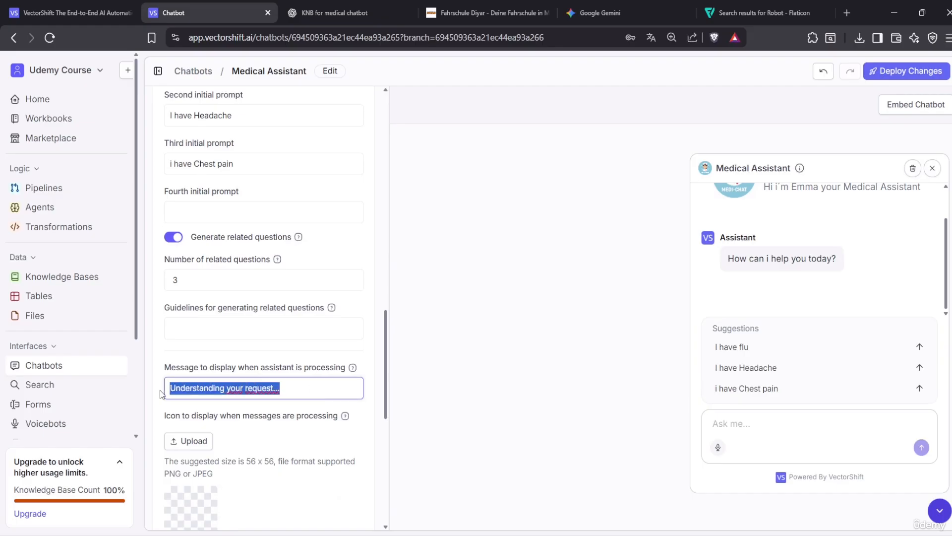
{"action": "key", "text": "BackSpace"}
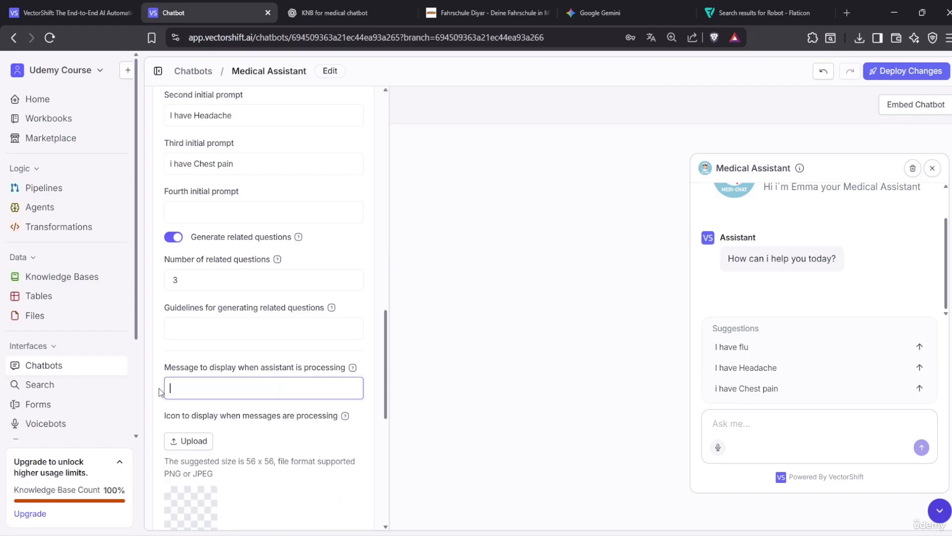
{"action": "type", "text": "please wait we will asw"}
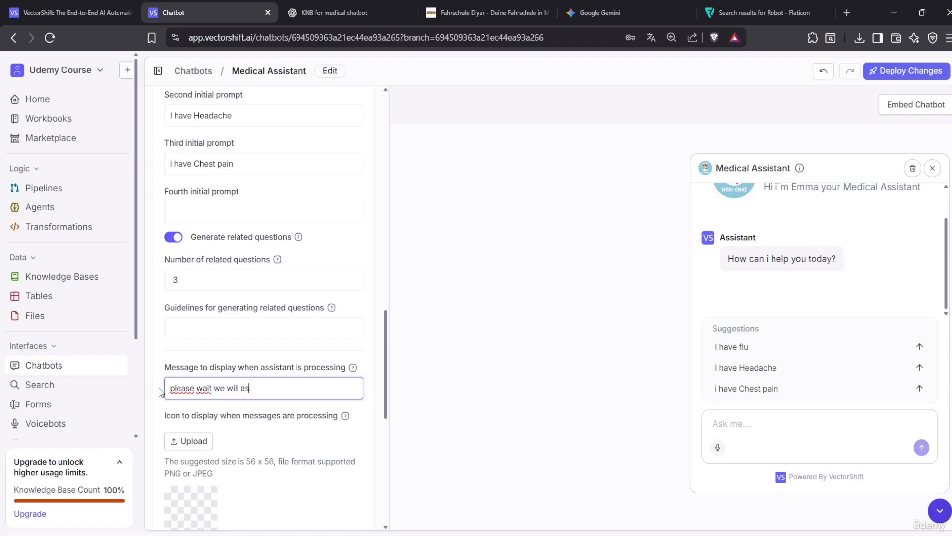
{"action": "key", "text": "BackSpace"}
{"action": "key", "text": "BackSpace"}
{"action": "type", "text": "nswer"}
{"action": "type", "text": " your Qu"}
{"action": "type", "text": "e"}
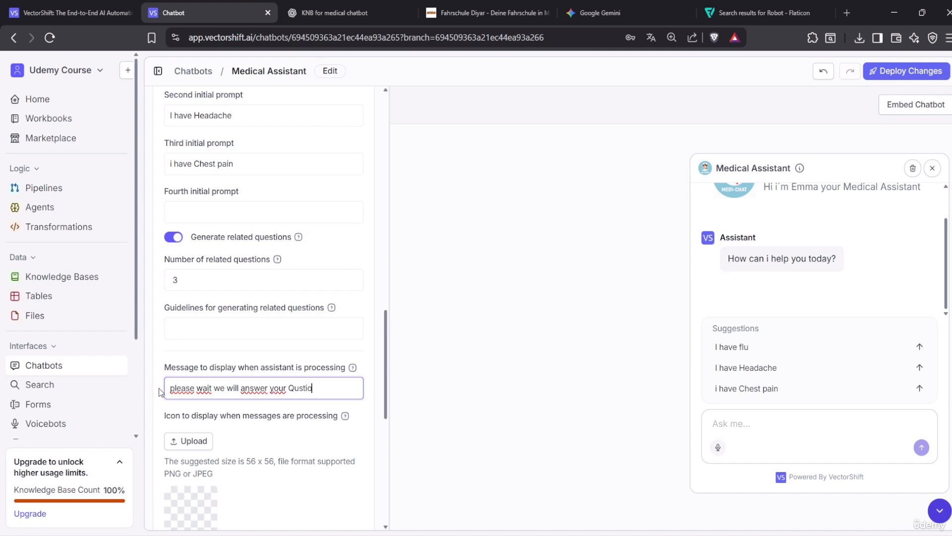
{"action": "type", "text": "stion fast a"}
{"action": "key", "text": "Left"}
{"action": "key", "text": "Left"}
{"action": "key", "text": "Left"}
{"action": "key", "text": "Left"}
{"action": "key", "text": "Left"}
{"action": "key", "text": "Left"}
{"action": "key", "text": "Left"}
{"action": "key", "text": "Left"}
{"action": "key", "text": "Left"}
{"action": "key", "text": "Left"}
{"action": "key", "text": "Left"}
{"action": "key", "text": "Left"}
{"action": "key", "text": "Left"}
{"action": "key", "text": "Left"}
{"action": "key", "text": "Left"}
{"action": "key", "text": "Left"}
{"action": "key", "text": "Left"}
{"action": "key", "text": "Left"}
{"action": "key", "text": "Left"}
{"action": "key", "text": "Left"}
{"action": "key", "text": "Left"}
{"action": "key", "text": "BackSpace"}
{"action": "key", "text": "BackSpace"}
{"action": "type", "text": "i"}
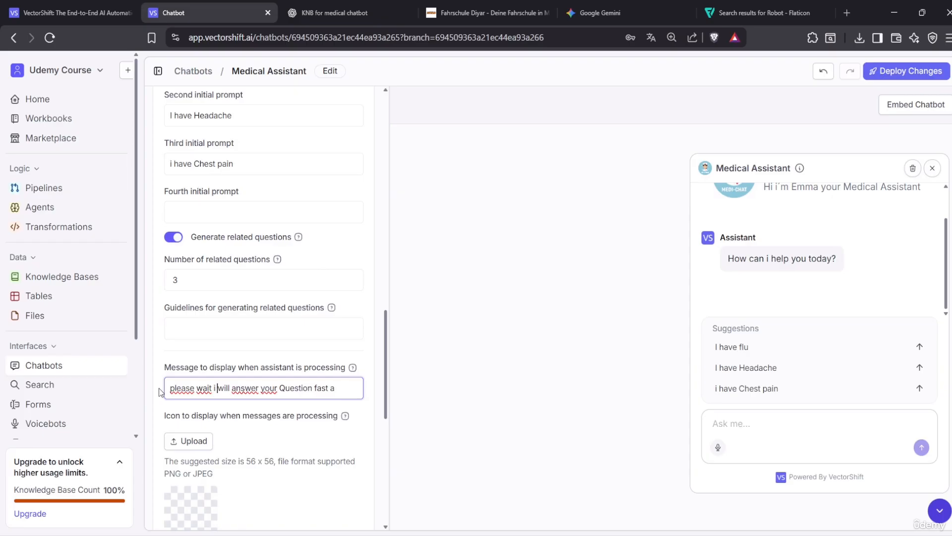
{"action": "key", "text": "Right"}
{"action": "key", "text": "Right"}
{"action": "key", "text": "Right"}
{"action": "key", "text": "Right"}
{"action": "key", "text": "Right"}
{"action": "key", "text": "Right"}
{"action": "key", "text": "Right"}
{"action": "key", "text": "Right"}
{"action": "key", "text": "Right"}
{"action": "key", "text": "Right"}
{"action": "key", "text": "Right"}
{"action": "key", "text": "Right"}
{"action": "key", "text": "Right"}
{"action": "key", "text": "Right"}
{"action": "key", "text": "Right"}
{"action": "key", "text": "Right"}
{"action": "key", "text": "Right"}
{"action": "key", "text": "Right"}
{"action": "type", "text": "s a can"}
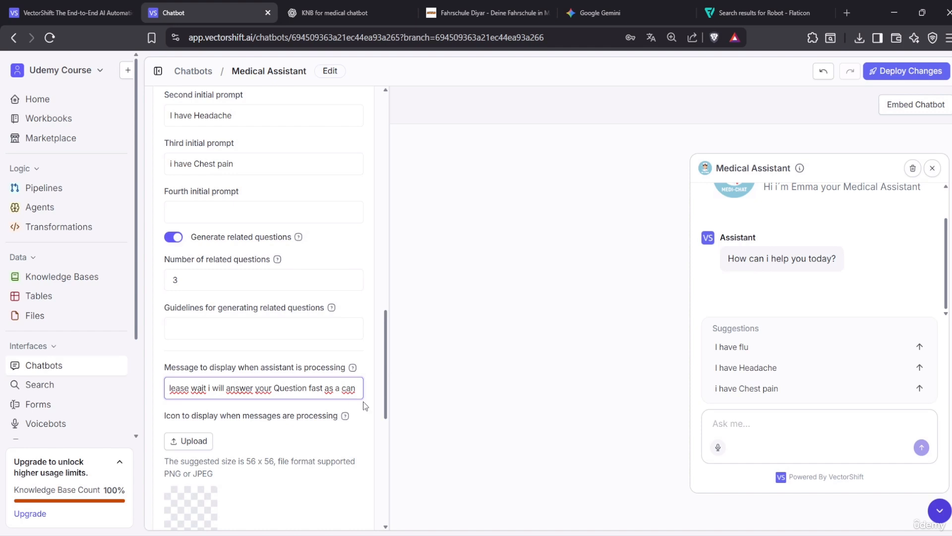
{"action": "type", "text": "..."}
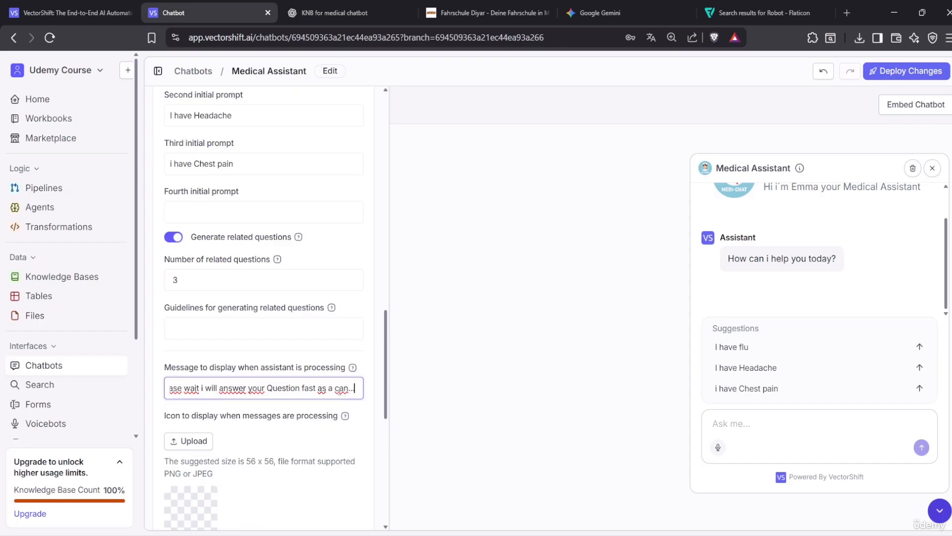
Remove the stray 'a' before 'can' in the processing message
{"action": "left_click", "coordinate": [334, 388]}
{"action": "key", "text": "BackSpace"}
{"action": "key", "text": "BackSpace"}
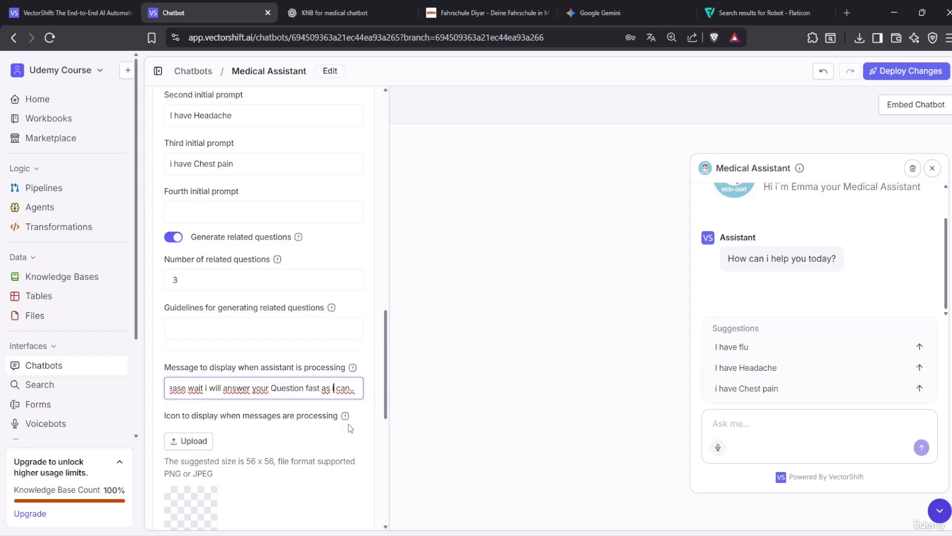
{"action": "left_click", "coordinate": [380, 356]}
{"action": "scroll", "coordinate": [319, 386], "scroll_direction": "down", "scroll_amount": 2}
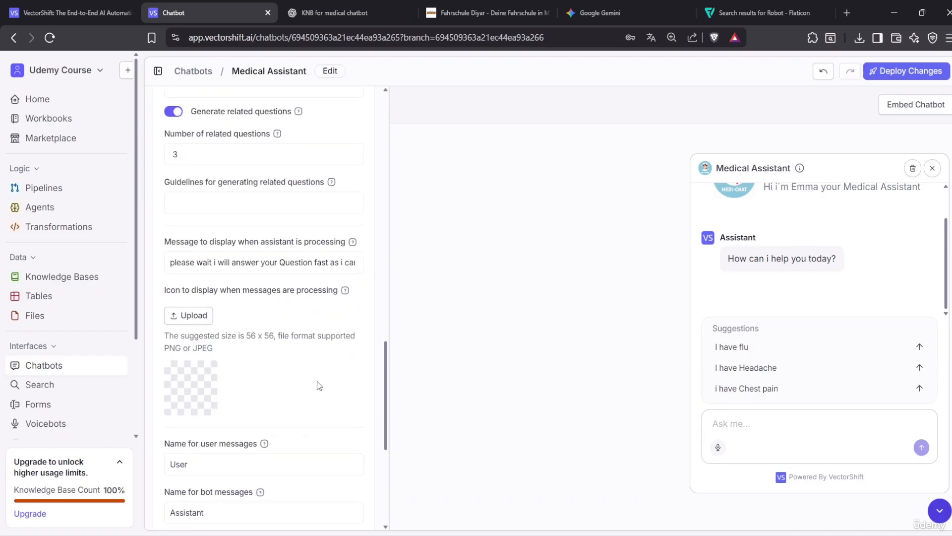
{"action": "scroll", "coordinate": [185, 305], "scroll_direction": "down", "scroll_amount": 4}
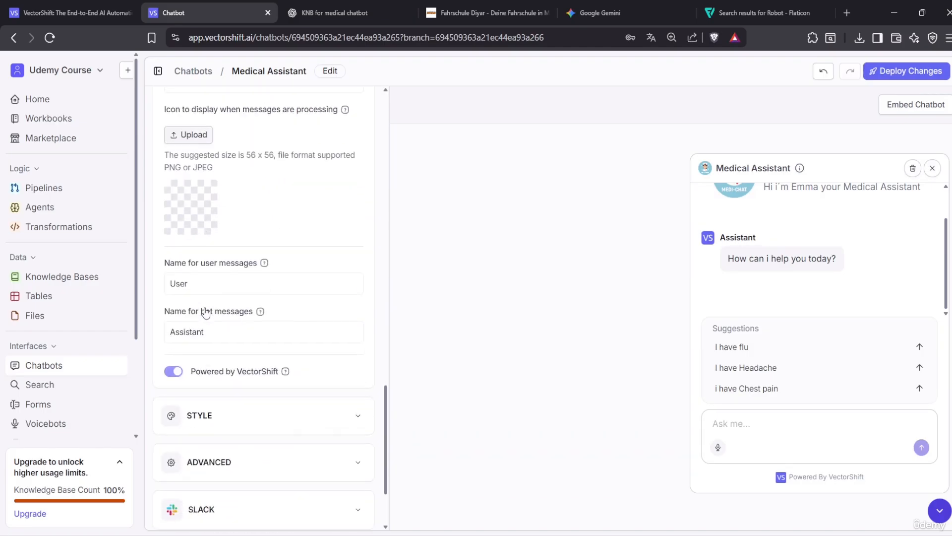
{"action": "scroll", "coordinate": [188, 315], "scroll_direction": "up", "scroll_amount": 4}
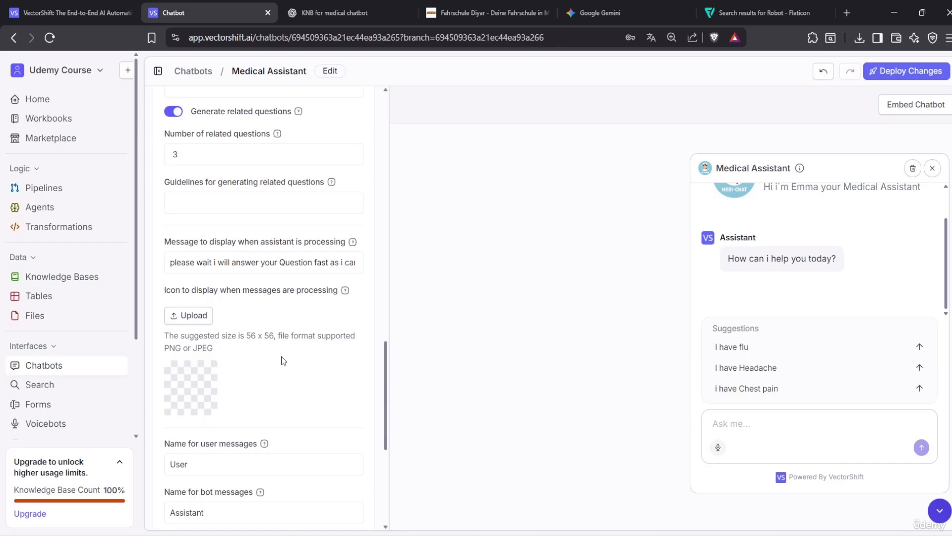
{"action": "scroll", "coordinate": [281, 356], "scroll_direction": "down", "scroll_amount": 1}
Rename the user messages label from 'User' to 'Patient'
{"action": "left_click", "coordinate": [199, 403]}
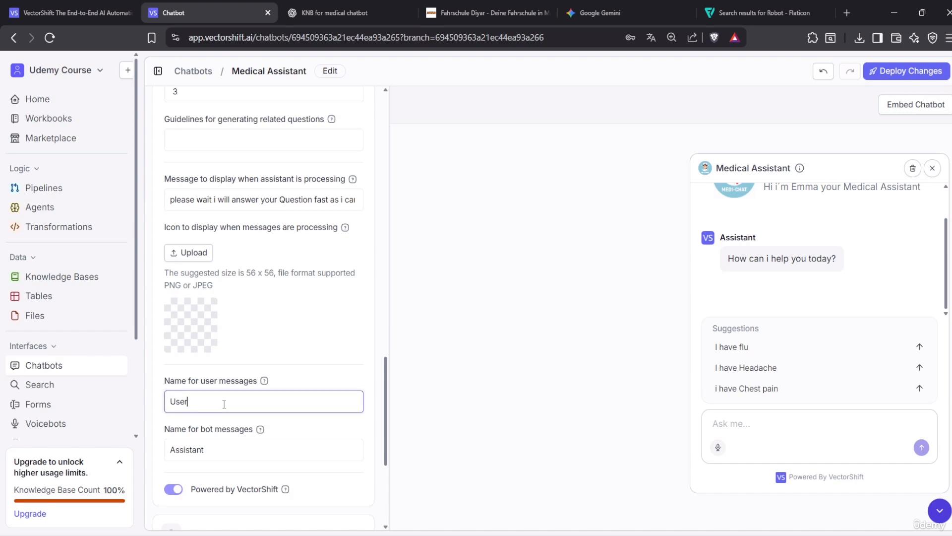
{"action": "left_click_drag", "start_coordinate": [225, 403], "coordinate": [160, 412]}
{"action": "key", "text": "BackSpace"}
{"action": "type", "text": "Patie"}
{"action": "type", "text": "ned"}
{"action": "key", "text": "BackSpace"}
{"action": "key", "text": "BackSpace"}
{"action": "type", "text": "ent"}
{"action": "left_click", "coordinate": [519, 320]}
Rename the bot messages label from 'Assistant' to 'Emma'
{"action": "left_click", "coordinate": [253, 450]}
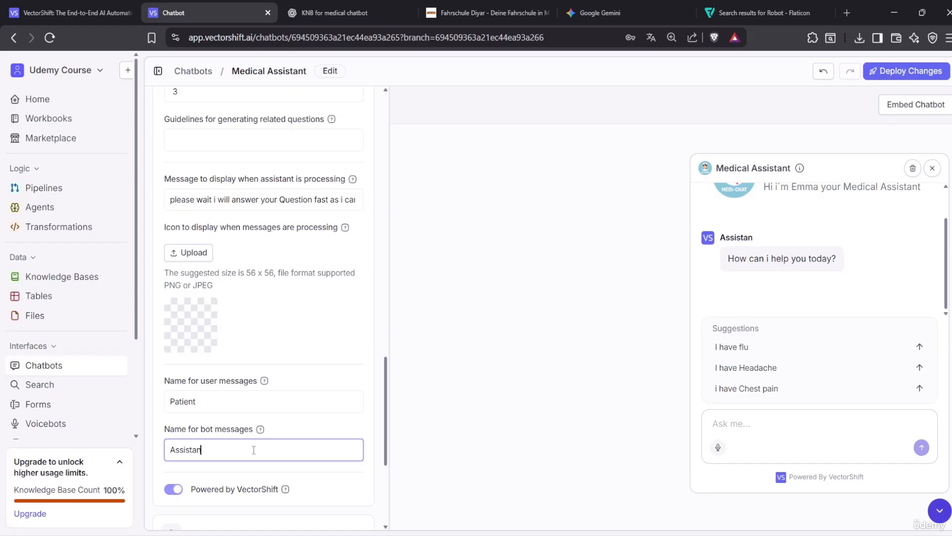
{"action": "key", "text": "BackSpace"}
{"action": "key", "text": "BackSpace"}
{"action": "key", "text": "BackSpace"}
{"action": "key", "text": "BackSpace"}
{"action": "key", "text": "BackSpace"}
{"action": "key", "text": "BackSpace"}
{"action": "key", "text": "BackSpace"}
{"action": "key", "text": "BackSpace"}
{"action": "key", "text": "BackSpace"}
{"action": "type", "text": "Emma"}
{"action": "left_click", "coordinate": [171, 489]}
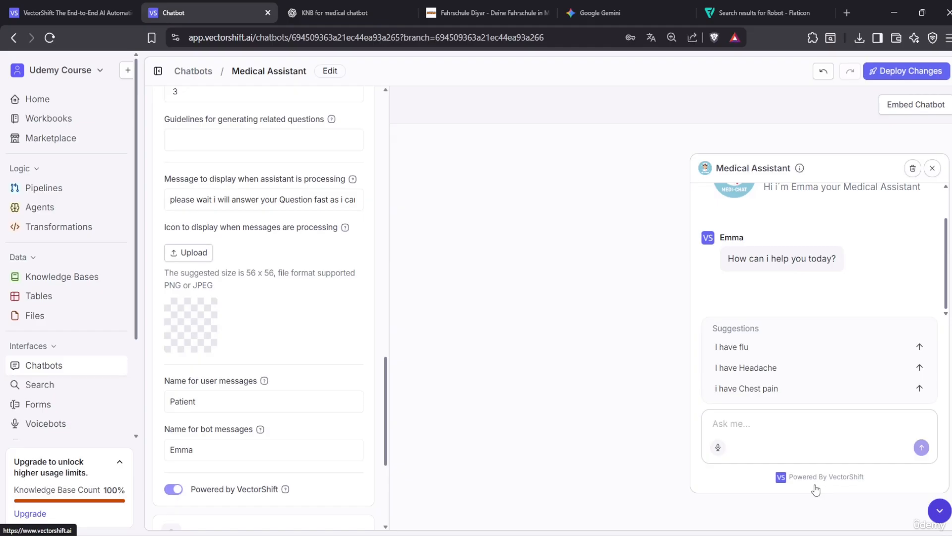
{"action": "left_click", "coordinate": [269, 453]}
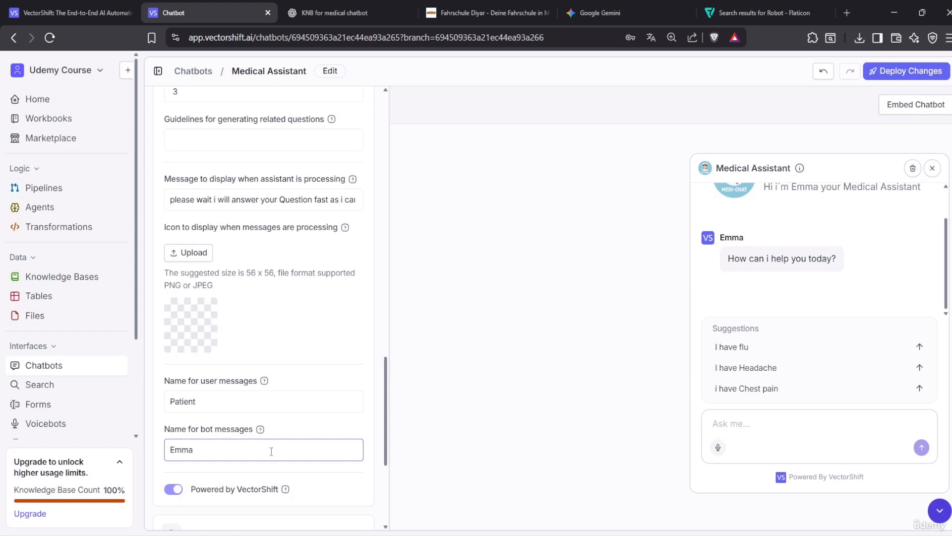
{"action": "scroll", "coordinate": [302, 443], "scroll_direction": "down", "scroll_amount": 4}
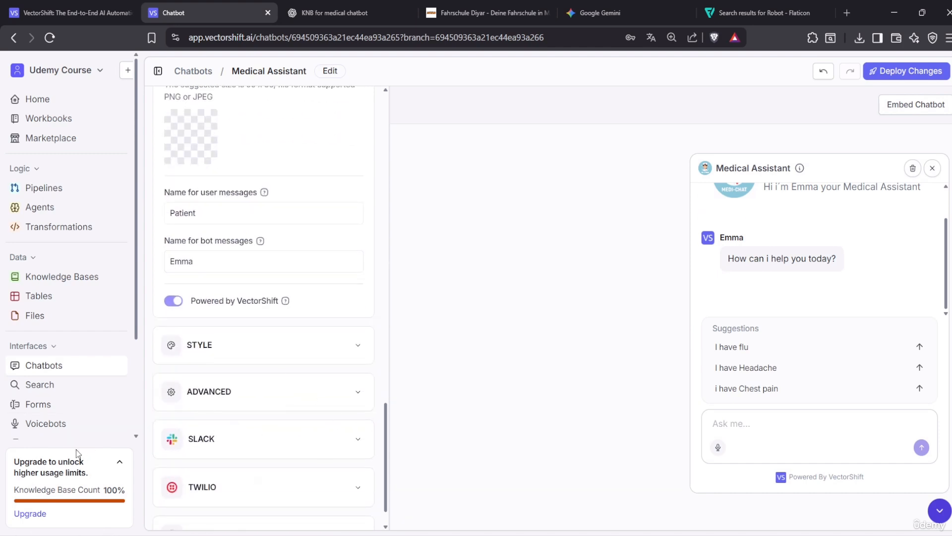
Upload the chatbot icon file as the bot's avatar image under Style
{"action": "left_click", "coordinate": [337, 350]}
{"action": "scroll", "coordinate": [337, 350], "scroll_direction": "down", "scroll_amount": 3}
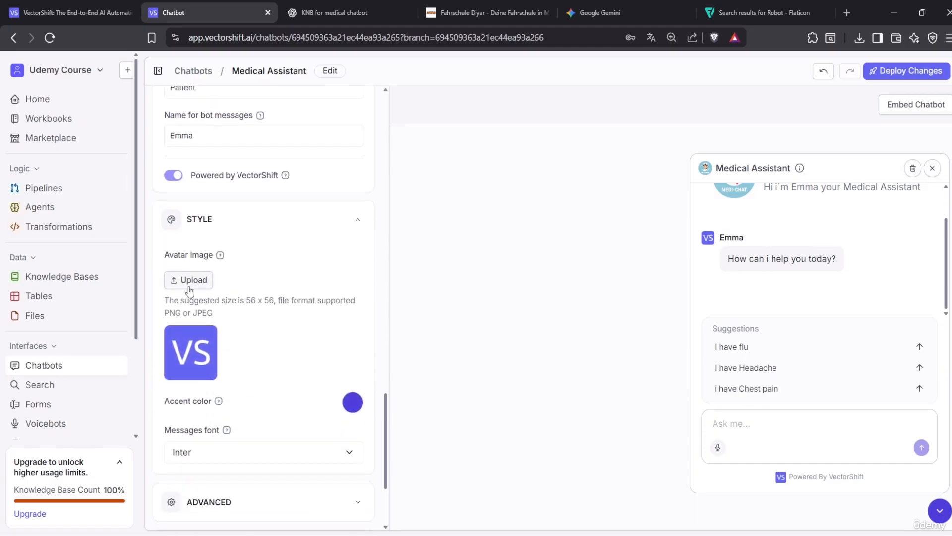
{"action": "left_click", "coordinate": [189, 281]}
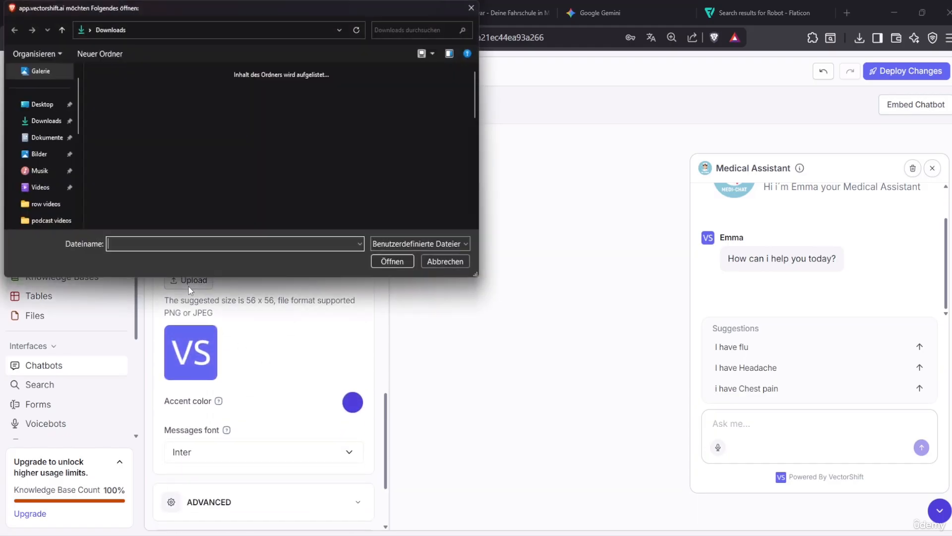
{"action": "left_click", "coordinate": [109, 99]}
{"action": "left_click", "coordinate": [388, 263]}
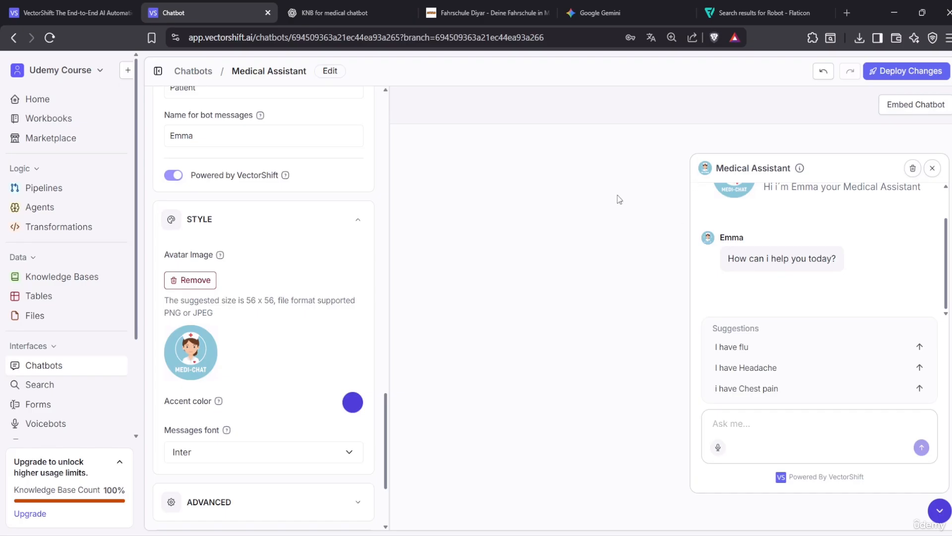
Close the chat widget on the Fahrschule Diyar site, then return to the chatbot settings
{"action": "left_click", "coordinate": [523, 10]}
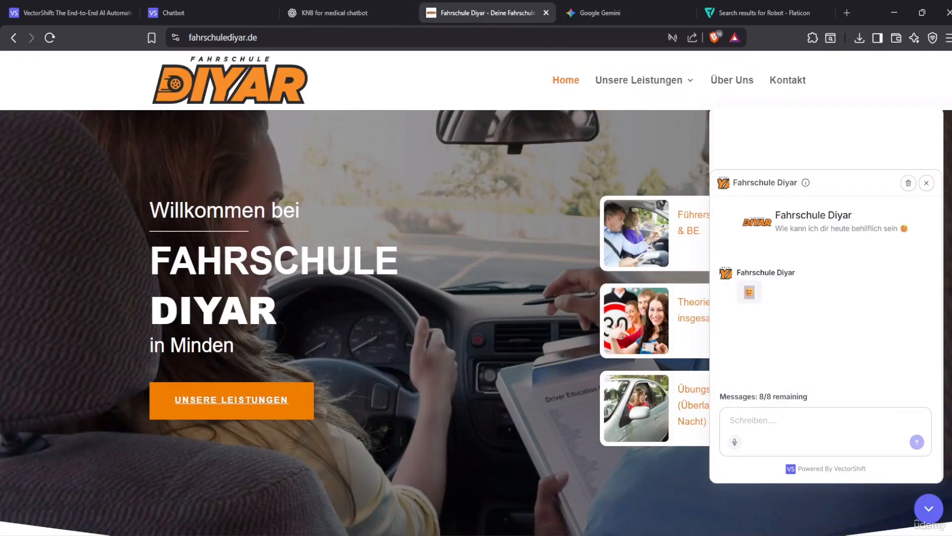
{"action": "left_click", "coordinate": [931, 516]}
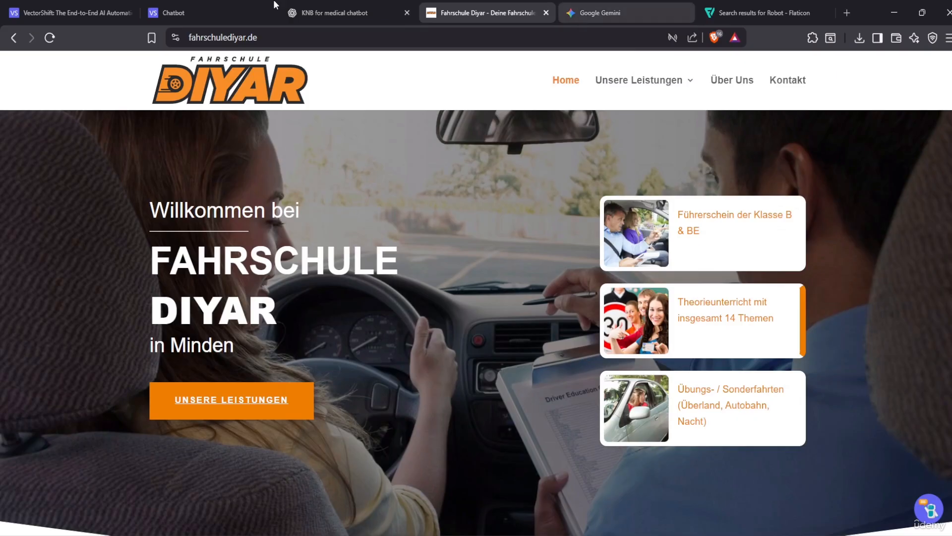
{"action": "left_click", "coordinate": [225, 6]}
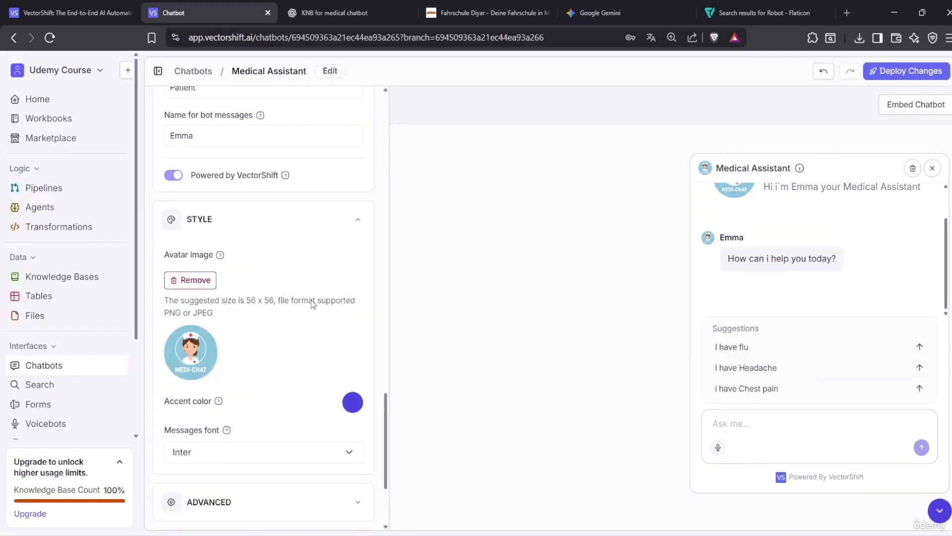
Keep Inter as the messages font
{"action": "scroll", "coordinate": [309, 365], "scroll_direction": "down", "scroll_amount": 3}
{"action": "left_click", "coordinate": [258, 334]}
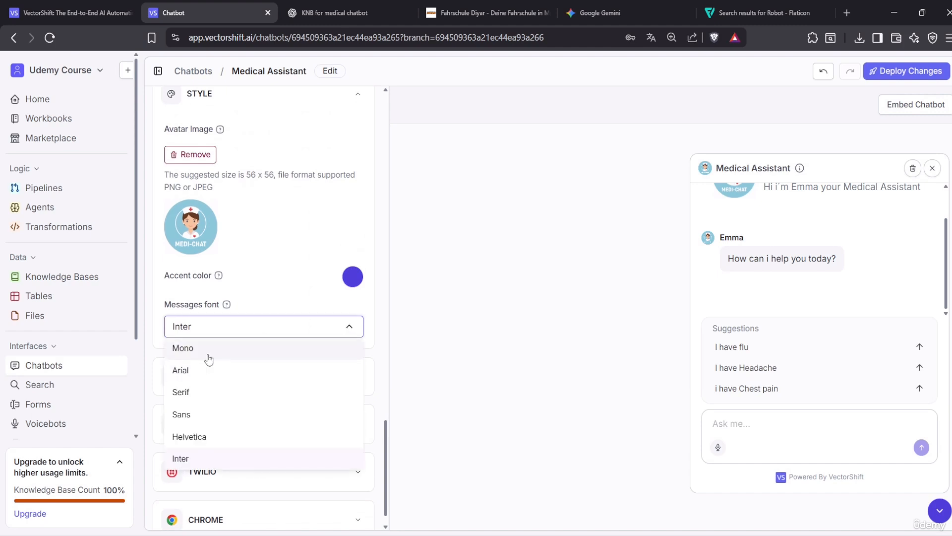
{"action": "left_click", "coordinate": [231, 458]}
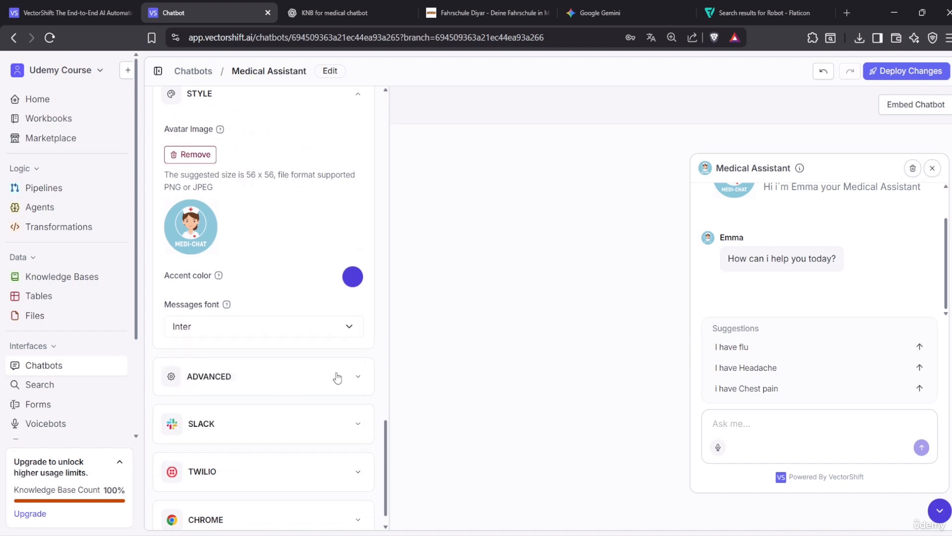
Expand the Advanced settings, showing persistence for 1 Weeks
{"action": "left_click", "coordinate": [358, 377]}
{"action": "scroll", "coordinate": [330, 392], "scroll_direction": "down", "scroll_amount": 3}
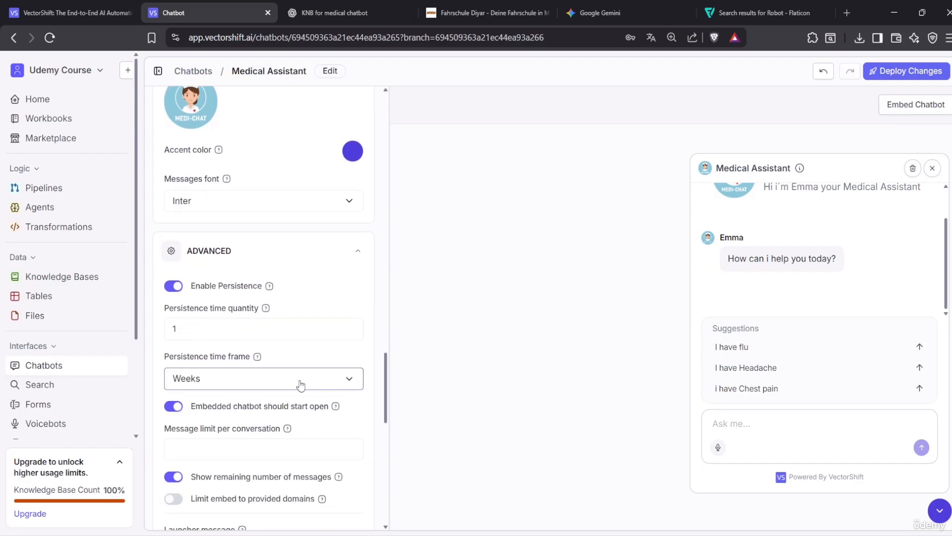
{"action": "left_click", "coordinate": [241, 338]}
{"action": "scroll", "coordinate": [267, 384], "scroll_direction": "down", "scroll_amount": 1}
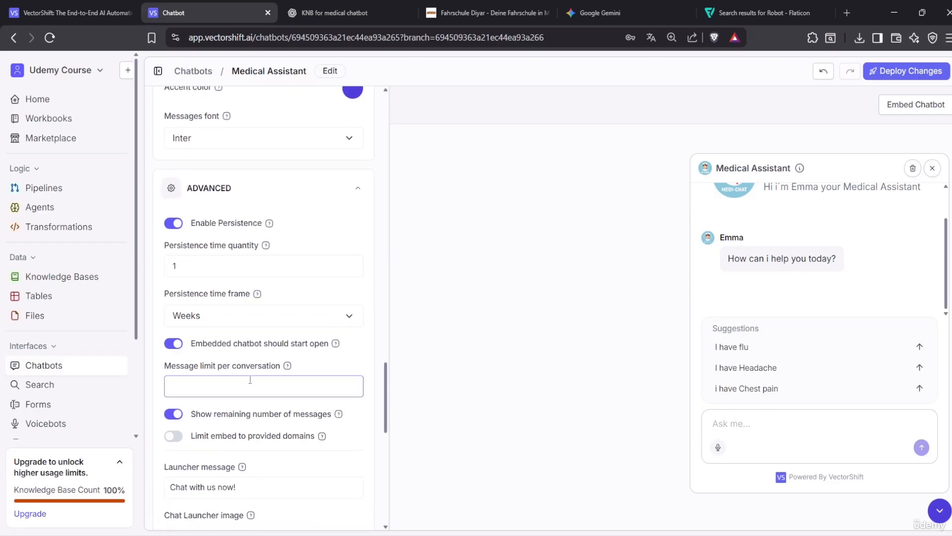
Keep Weeks persistence and set Message limit per conversation to 8, so the preview shows 8/8 remaining
{"action": "left_click", "coordinate": [215, 391]}
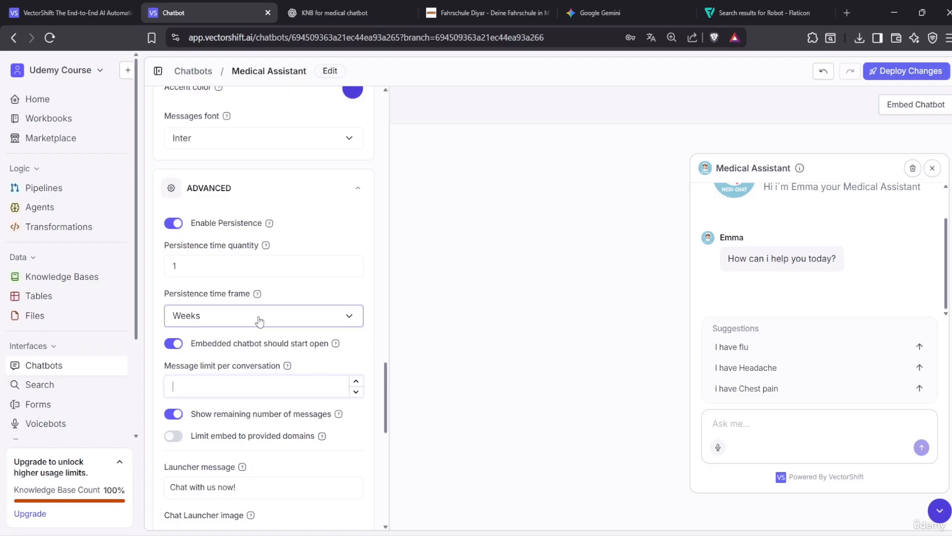
{"action": "left_click", "coordinate": [259, 321]}
{"action": "left_click", "coordinate": [260, 321]}
{"action": "left_click", "coordinate": [214, 387]}
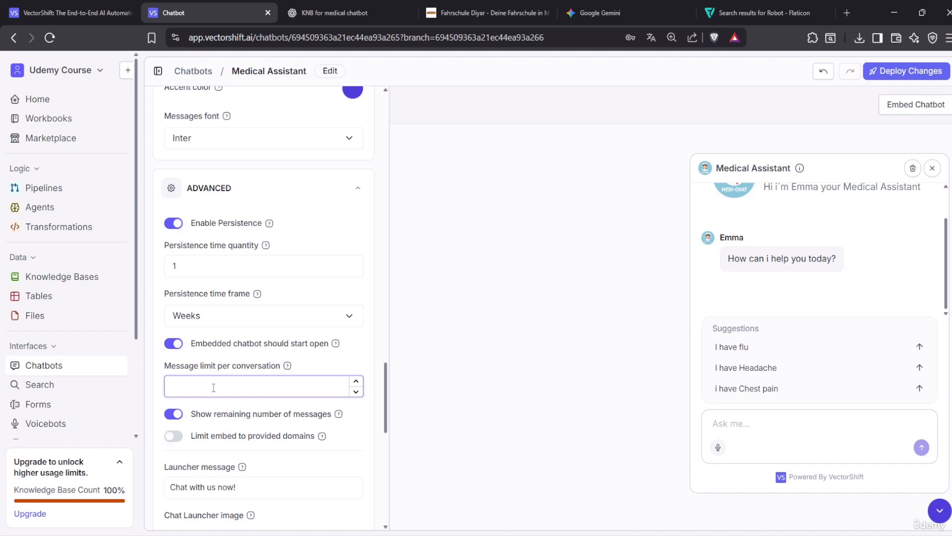
{"action": "type", "text": "8"}
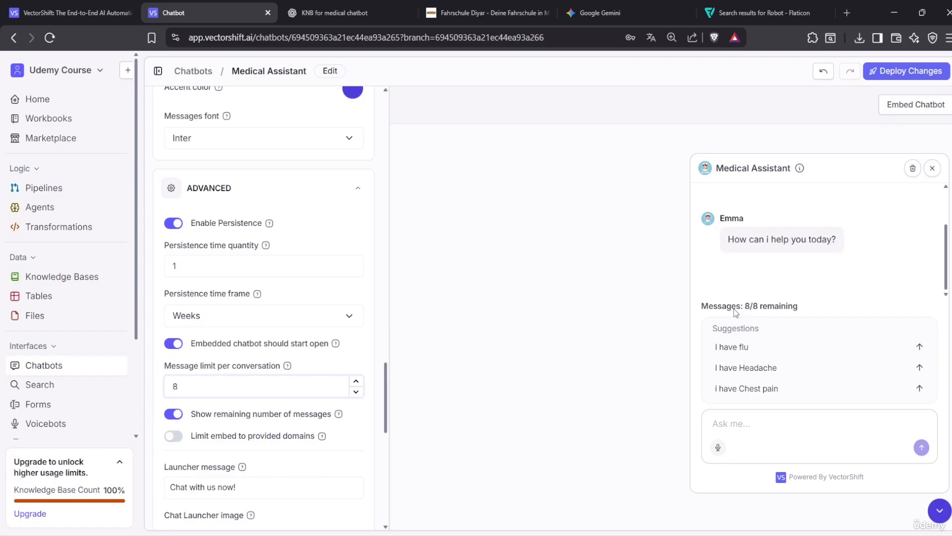
{"action": "key", "text": "BackSpace"}
{"action": "type", "text": "05"}
{"action": "key", "text": "BackSpace"}
{"action": "type", "text": "8"}
{"action": "left_click", "coordinate": [562, 365]}
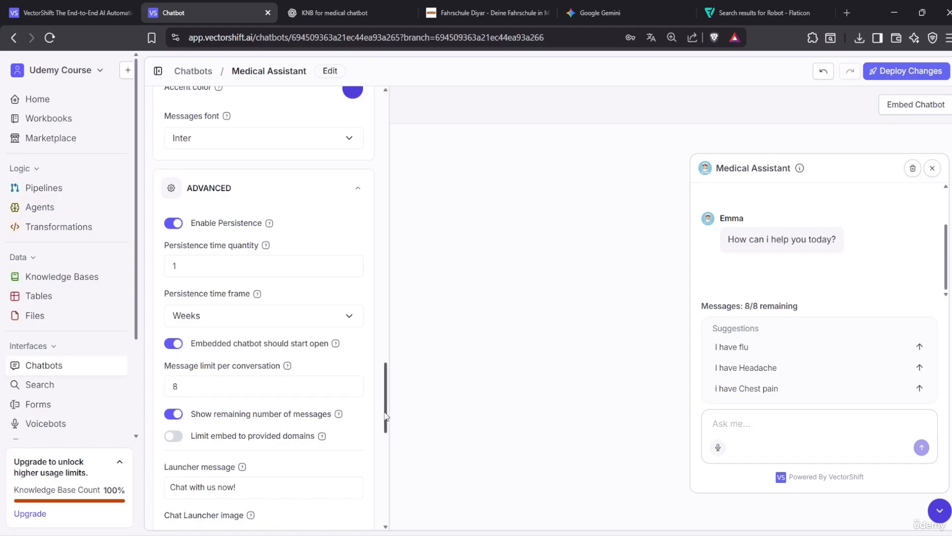
{"action": "scroll", "coordinate": [306, 427], "scroll_direction": "down", "scroll_amount": 3}
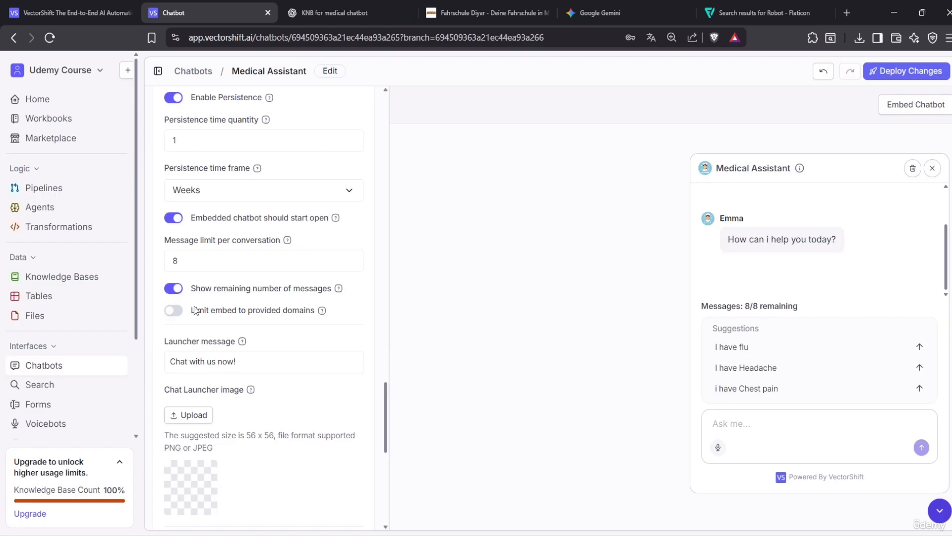
Change the launcher message to 'How can i help you today'
{"action": "left_click", "coordinate": [224, 360]}
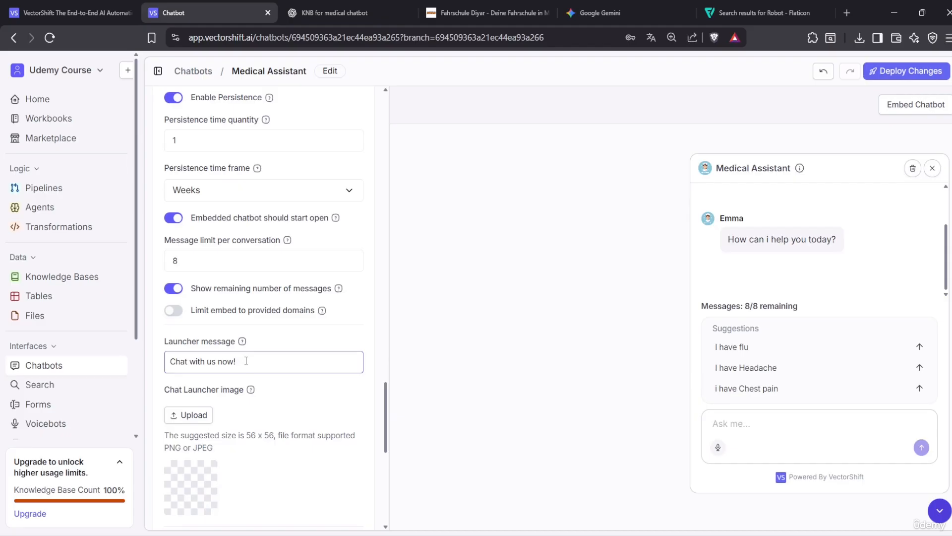
{"action": "left_click_drag", "start_coordinate": [246, 361], "coordinate": [158, 365]}
{"action": "type", "text": "How can yo"}
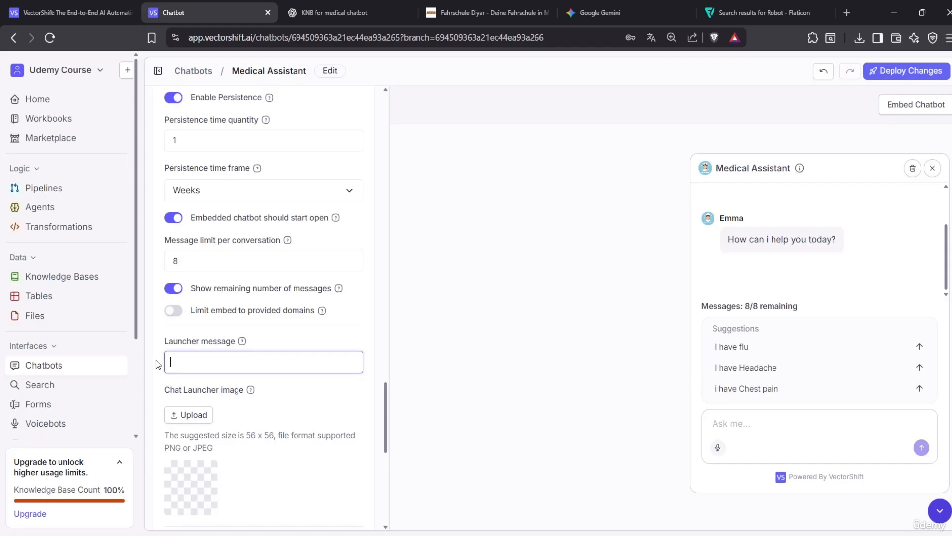
{"action": "key", "text": "BackSpace"}
{"action": "key", "text": "BackSpace"}
{"action": "type", "text": "i Hel"}
{"action": "key", "text": "BackSpace"}
{"action": "key", "text": "BackSpace"}
{"action": "key", "text": "BackSpace"}
{"action": "type", "text": "help you today"}
Upload the chatbot icon file as the launcher image
{"action": "scroll", "coordinate": [357, 369], "scroll_direction": "down", "scroll_amount": 4}
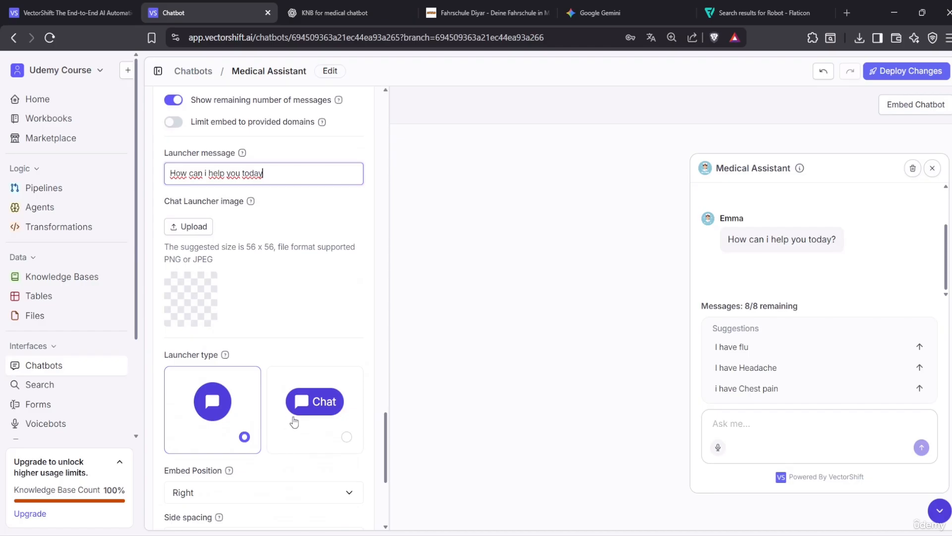
{"action": "left_click", "coordinate": [204, 232]}
{"action": "left_click", "coordinate": [95, 96]}
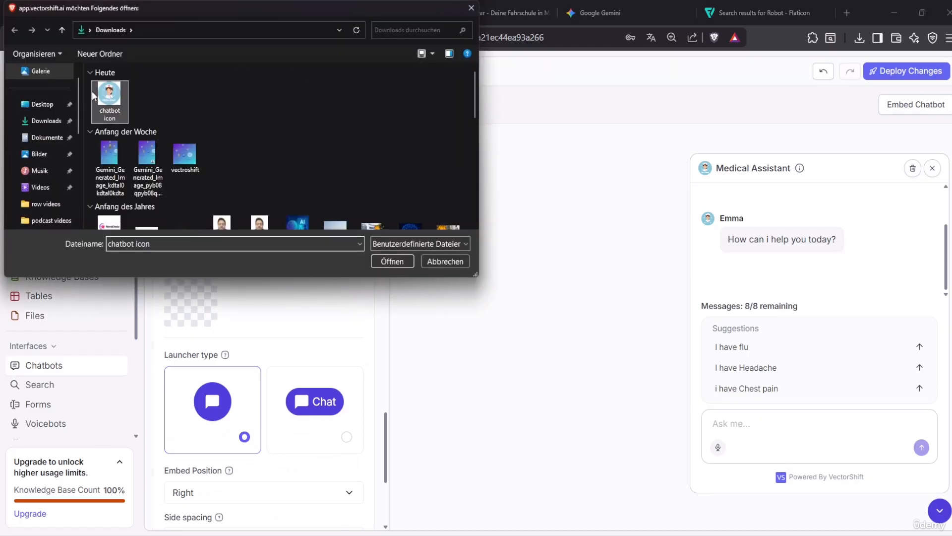
{"action": "left_click", "coordinate": [398, 263]}
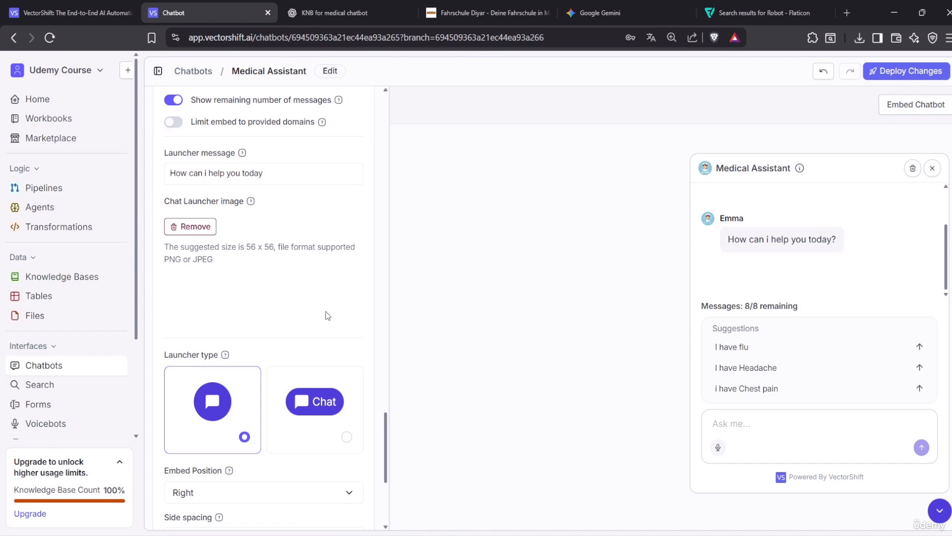
Try the Chat launcher type, revert to the icon-only launcher, and view the Fahrschule Diyar site
{"action": "left_click", "coordinate": [349, 438]}
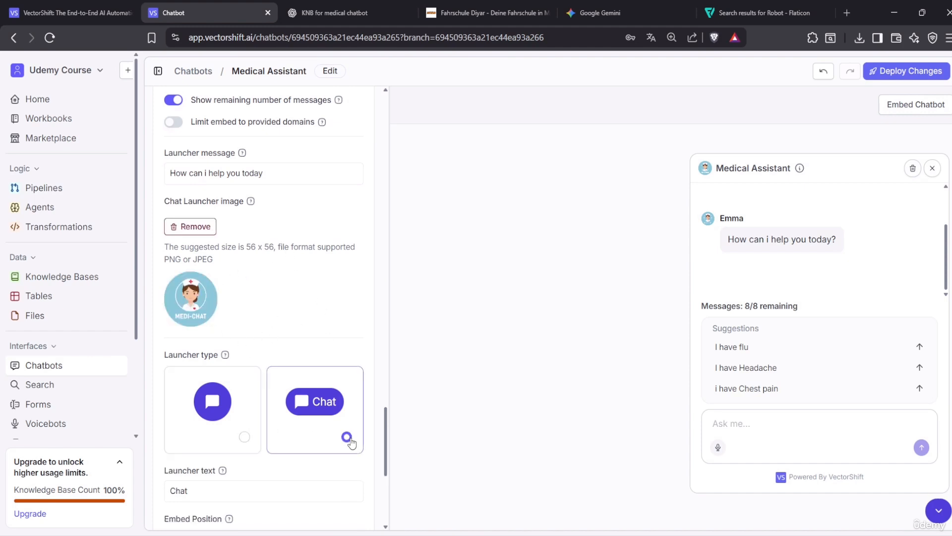
{"action": "left_click", "coordinate": [243, 443]}
{"action": "scroll", "coordinate": [260, 395], "scroll_direction": "down", "scroll_amount": 4}
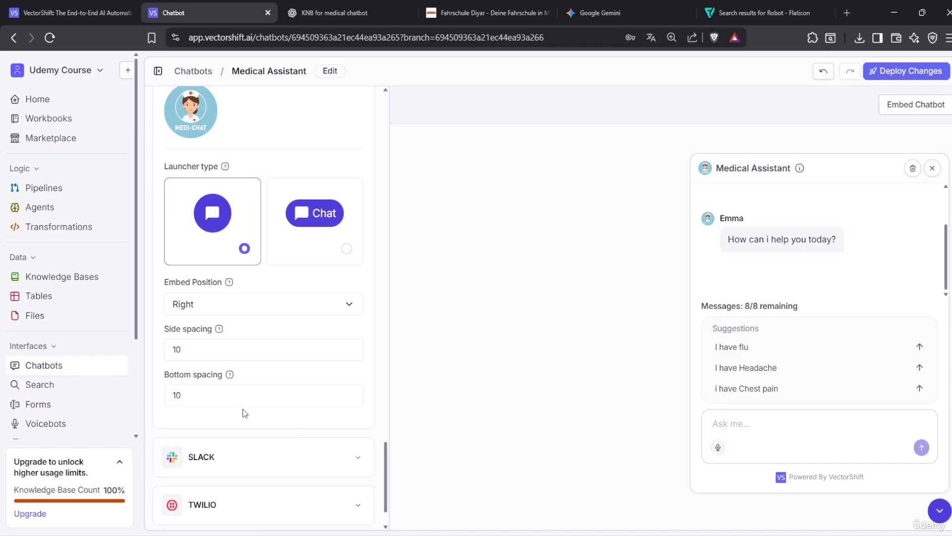
{"action": "left_click", "coordinate": [481, 12]}
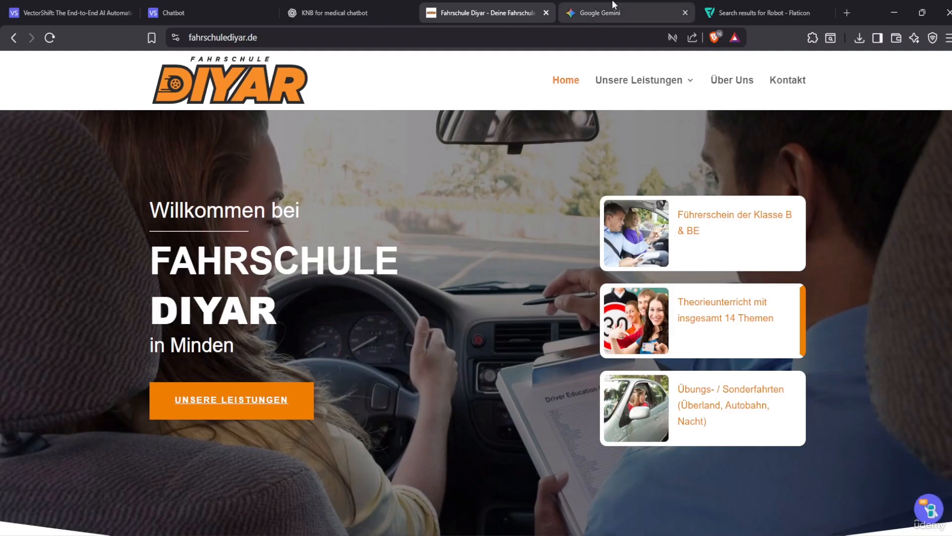
Back in the chatbot editor, expand the Slack and Twilio deployment settings
{"action": "left_click", "coordinate": [270, 6]}
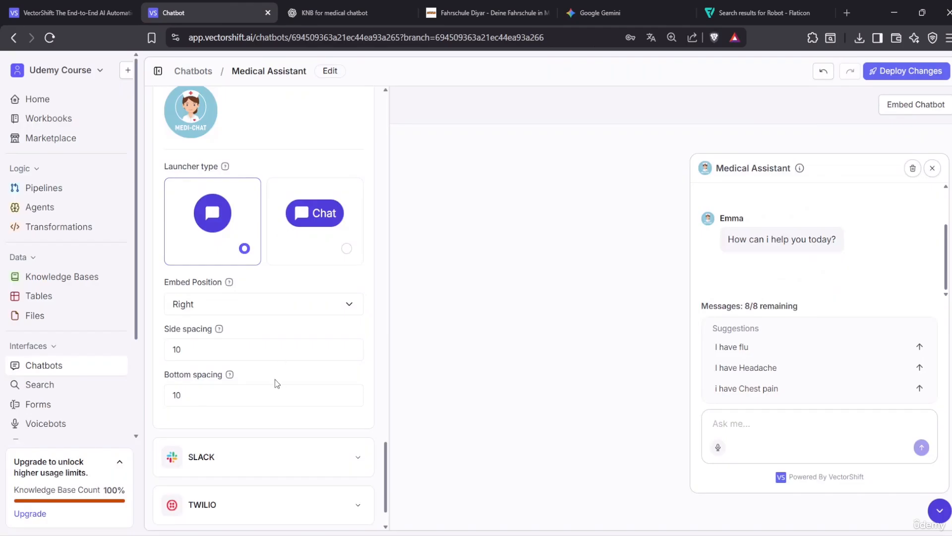
{"action": "scroll", "coordinate": [275, 379], "scroll_direction": "down", "scroll_amount": 2}
{"action": "left_click", "coordinate": [355, 410]}
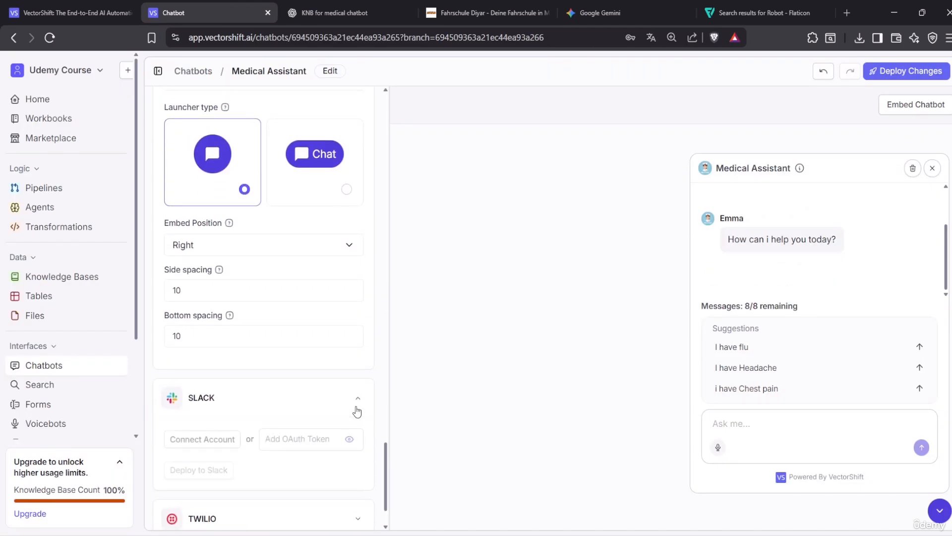
{"action": "scroll", "coordinate": [351, 406], "scroll_direction": "down", "scroll_amount": 2}
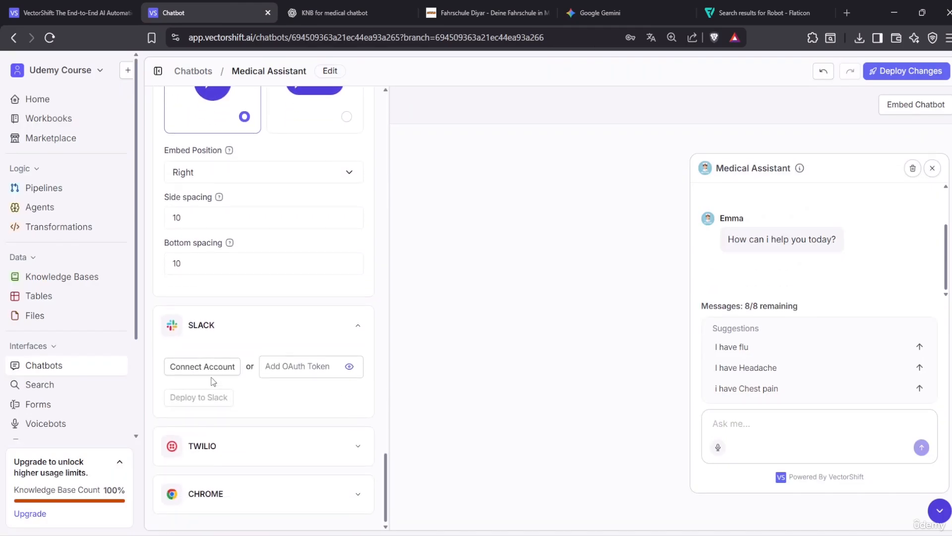
{"action": "left_click", "coordinate": [321, 447]}
{"action": "scroll", "coordinate": [231, 390], "scroll_direction": "down", "scroll_amount": 4}
{"action": "scroll", "coordinate": [285, 378], "scroll_direction": "down", "scroll_amount": 3}
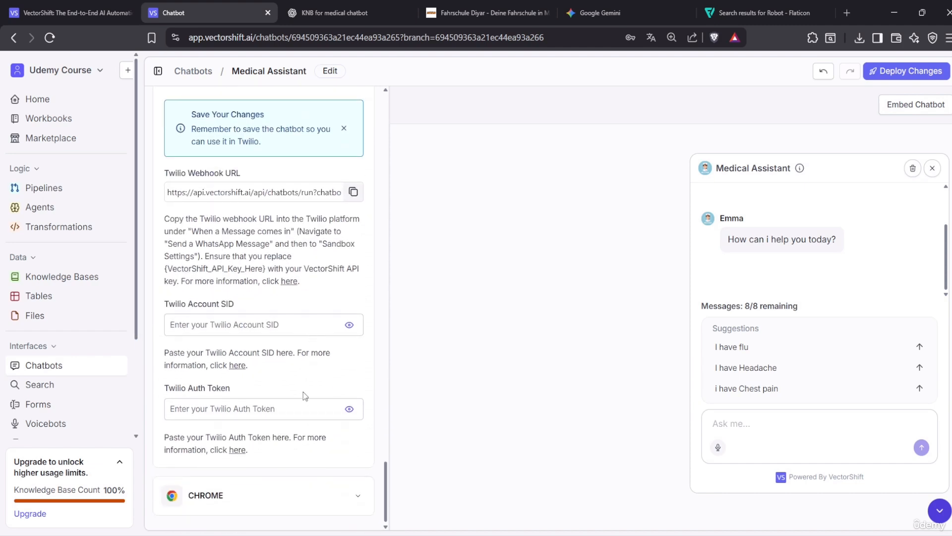
Expand the Chrome settings and toggle Deploy to Chrome Extension on, then back off
{"action": "left_click", "coordinate": [282, 504]}
{"action": "scroll", "coordinate": [287, 501], "scroll_direction": "down", "scroll_amount": 2}
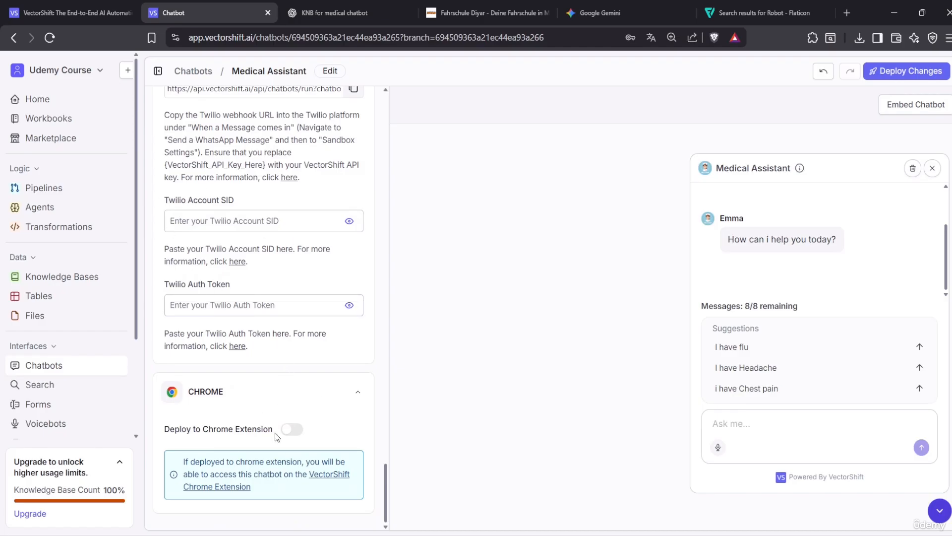
{"action": "left_click", "coordinate": [292, 430]}
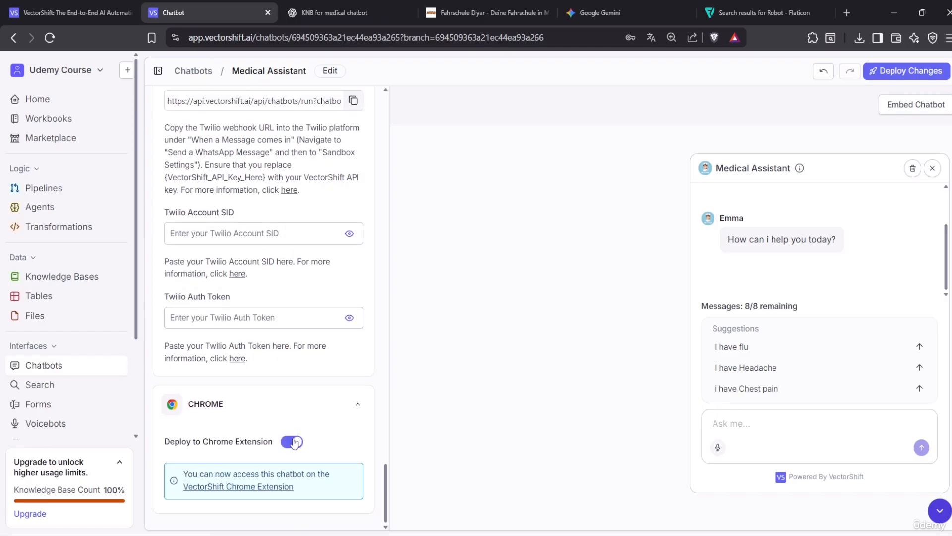
{"action": "left_click", "coordinate": [292, 437]}
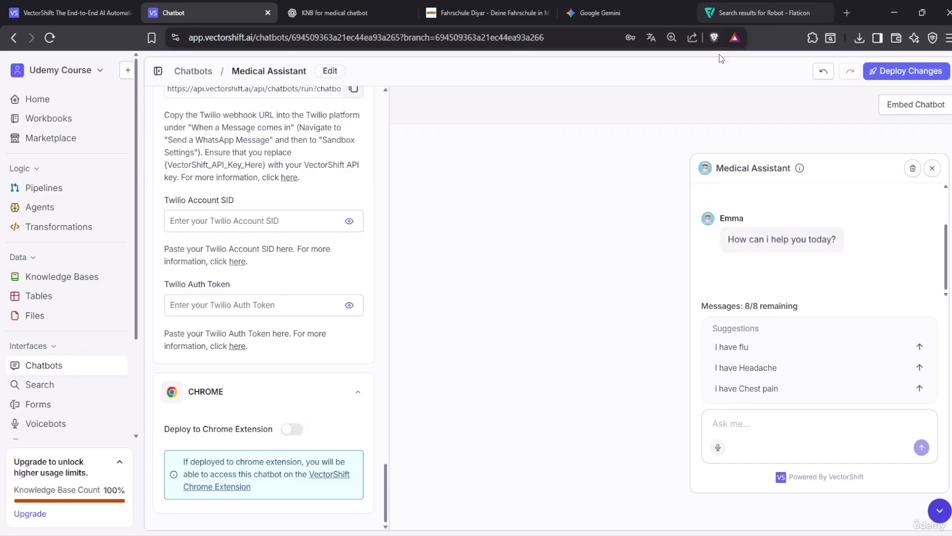
Deploy the changes as a Patch described 'Style the Chatbot', creating version v0.0.1
{"action": "scroll", "coordinate": [351, 333], "scroll_direction": "up", "scroll_amount": 15}
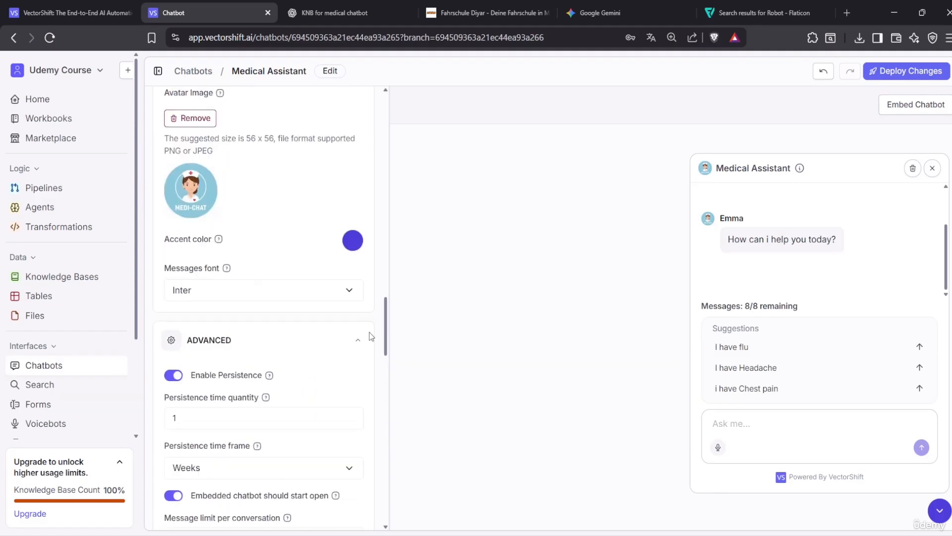
{"action": "scroll", "coordinate": [292, 346], "scroll_direction": "down", "scroll_amount": 3}
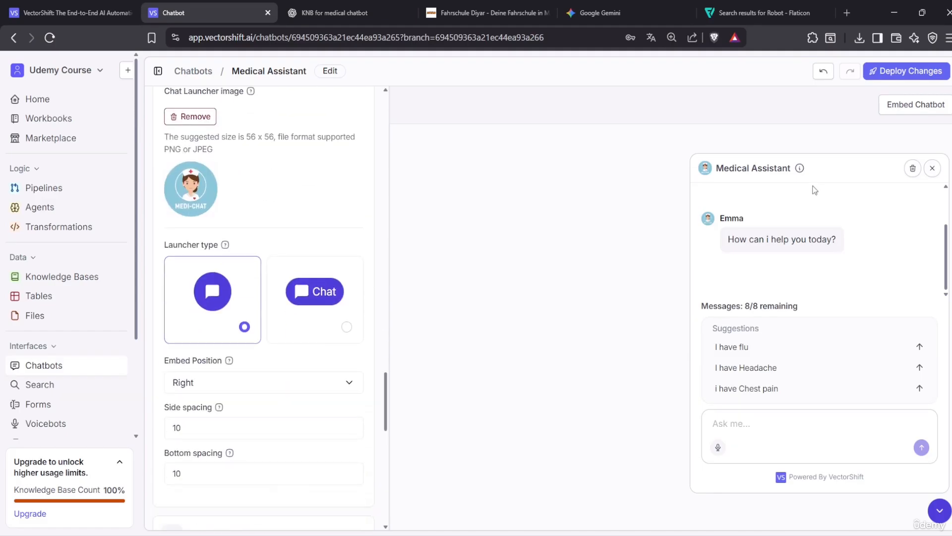
{"action": "left_click", "coordinate": [883, 73]}
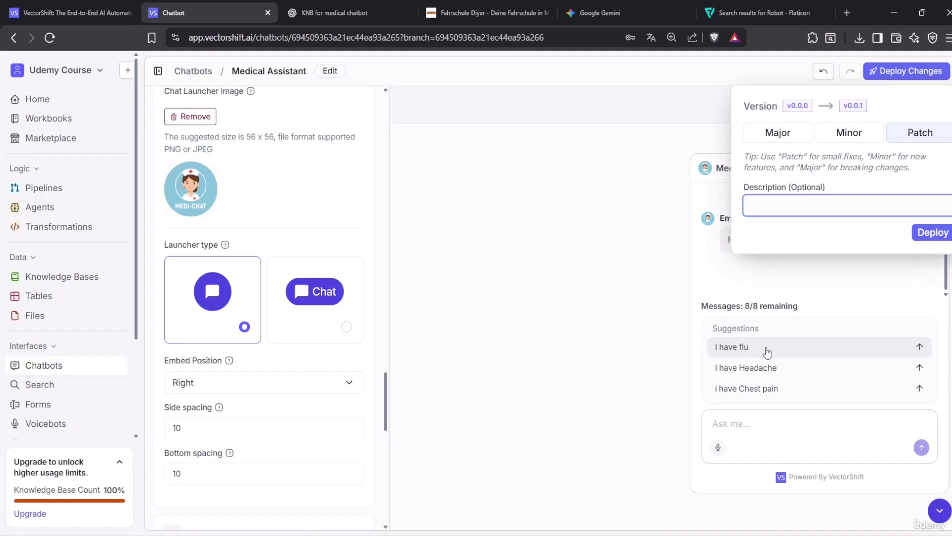
{"action": "scroll", "coordinate": [295, 395], "scroll_direction": "up", "scroll_amount": 10}
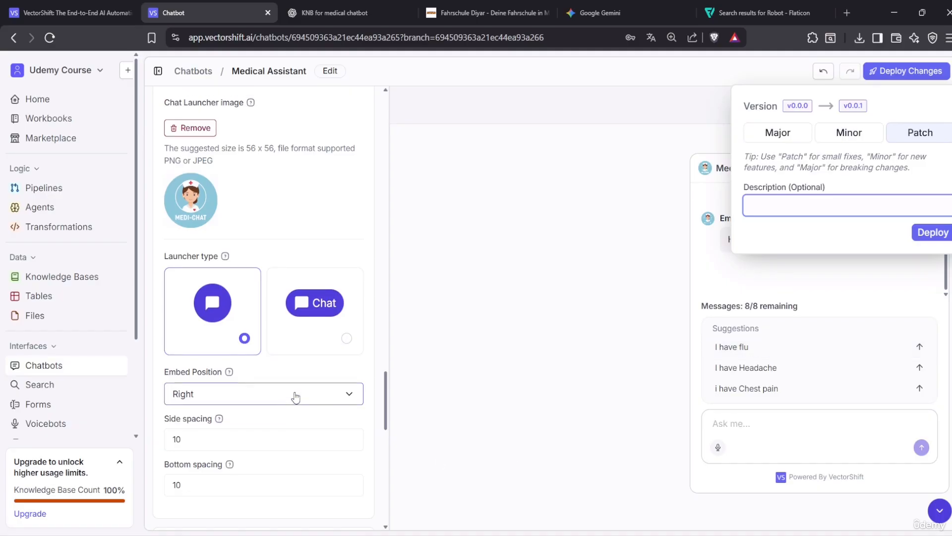
{"action": "scroll", "coordinate": [299, 398], "scroll_direction": "up", "scroll_amount": 10}
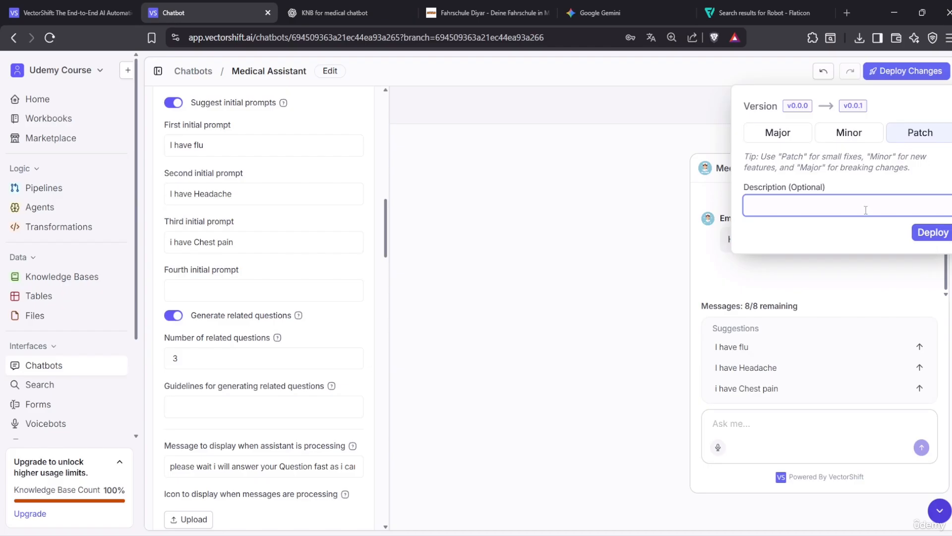
{"action": "type", "text": "Style the Chatbot"}
{"action": "left_click", "coordinate": [930, 232]}
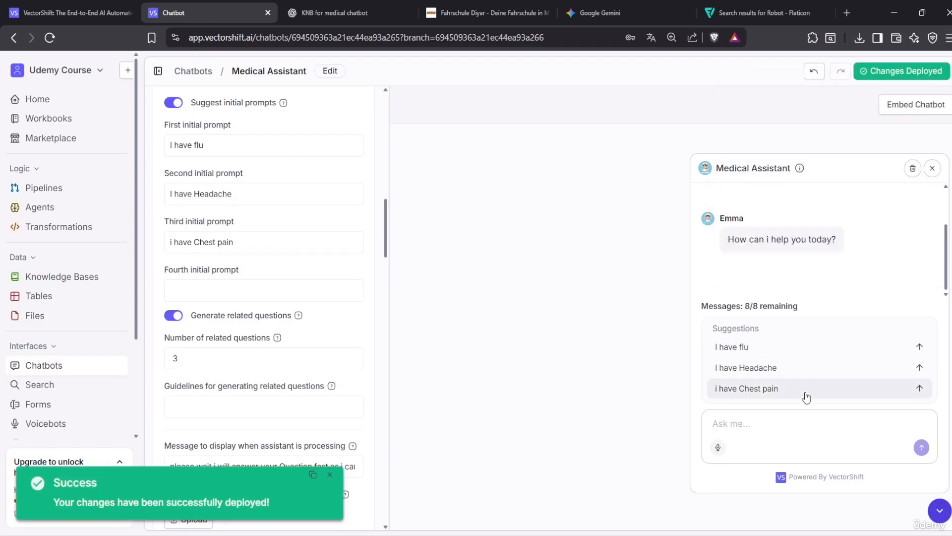
{"action": "scroll", "coordinate": [311, 314], "scroll_direction": "down", "scroll_amount": 8}
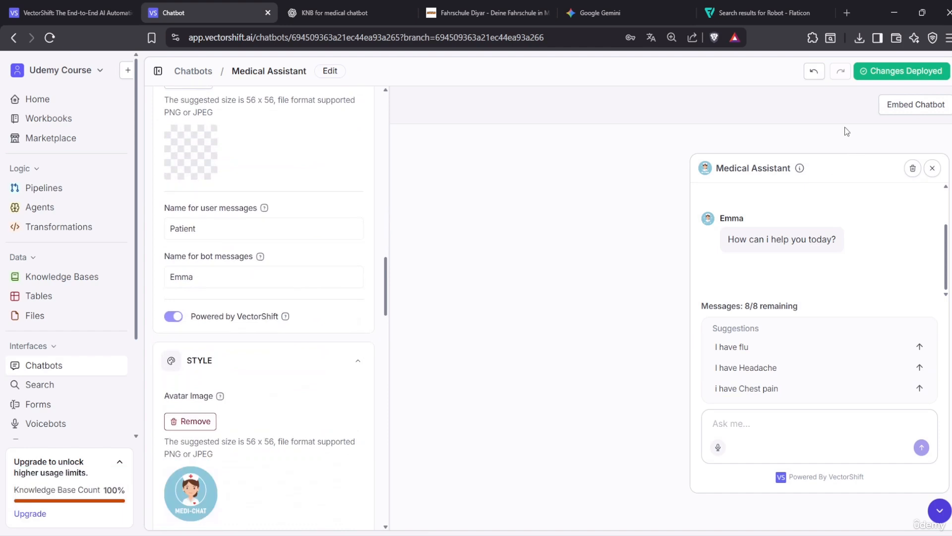
Glance at the embed code, then run the Medical Assistant from the Chatbots list
{"action": "left_click", "coordinate": [913, 106]}
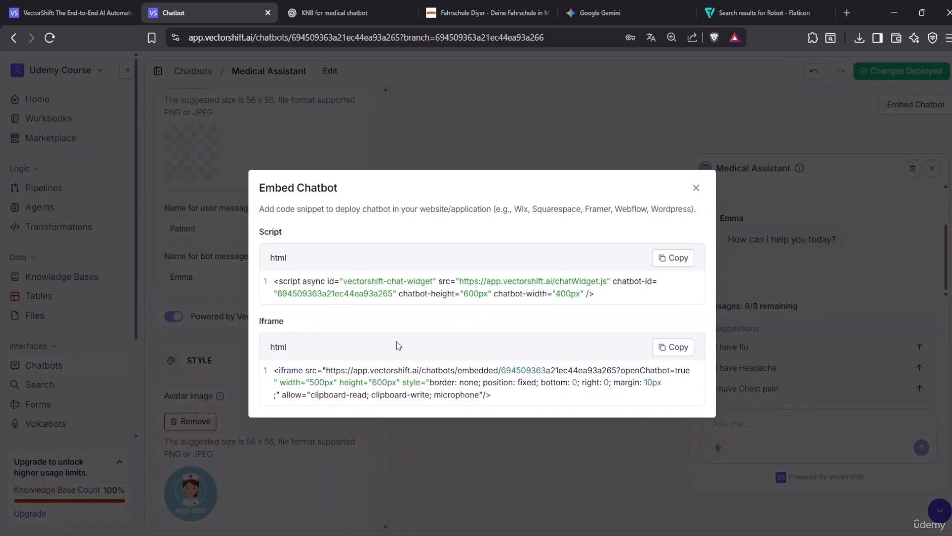
{"action": "left_click", "coordinate": [696, 188]}
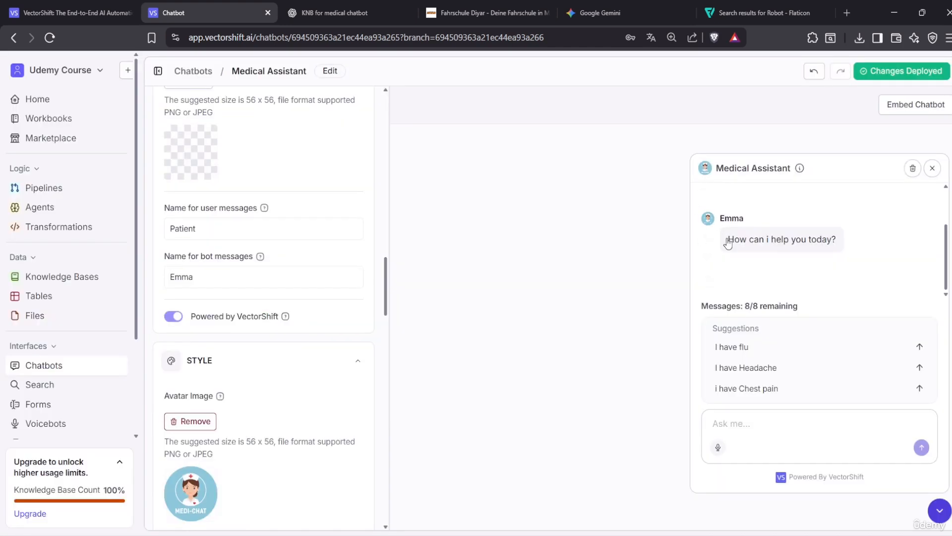
{"action": "left_click", "coordinate": [52, 370]}
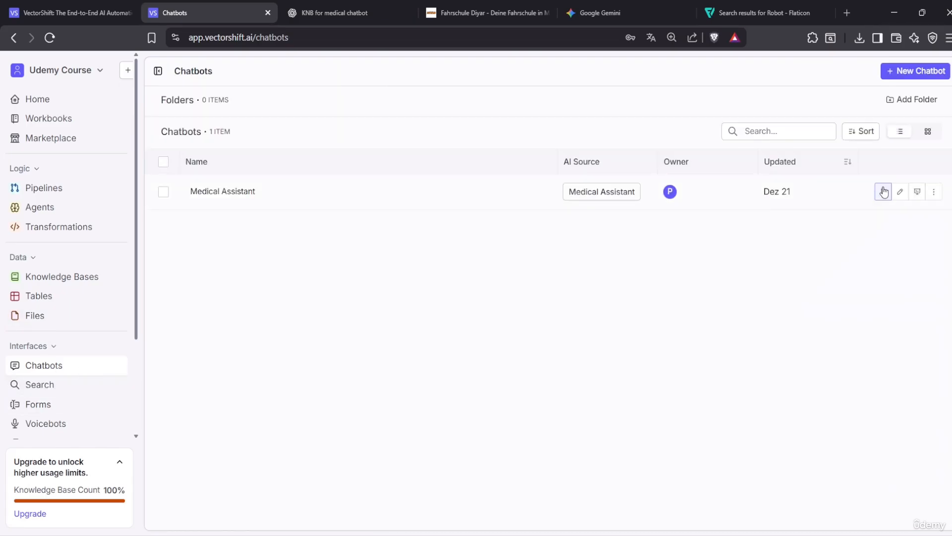
{"action": "left_click", "coordinate": [884, 191]}
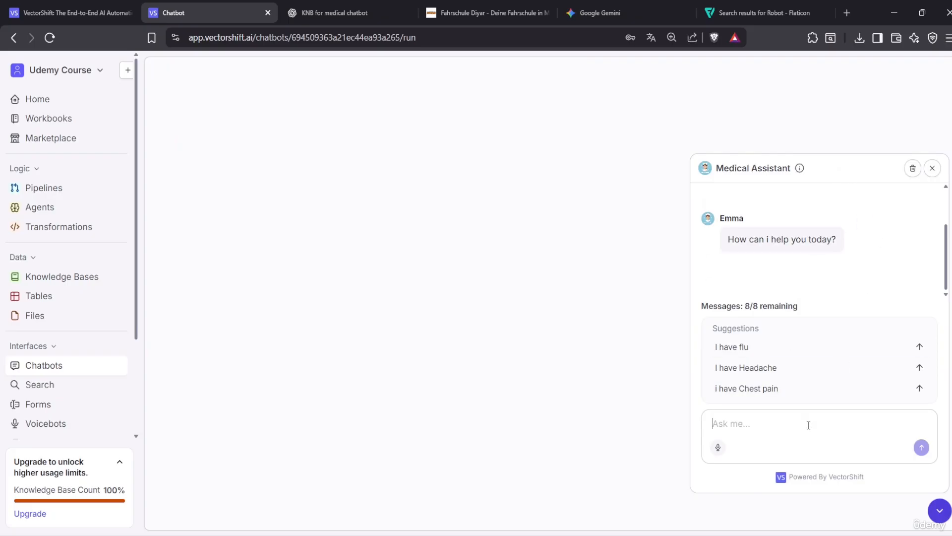
Send 'hello' to the Medical Assistant and scroll through Emma's reply
{"action": "type", "text": "hello"}
{"action": "key", "text": "Return"}
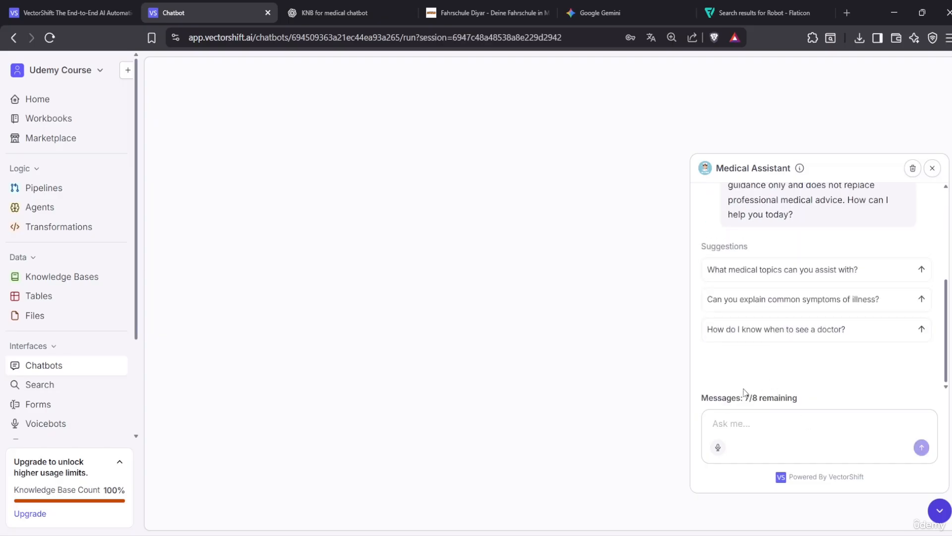
{"action": "scroll", "coordinate": [782, 276], "scroll_direction": "up", "scroll_amount": 2}
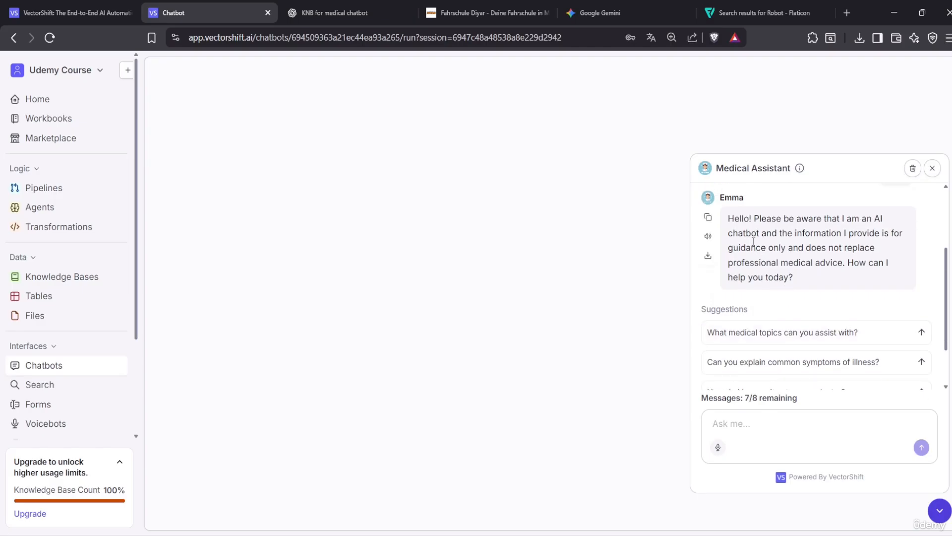
{"action": "scroll", "coordinate": [779, 318], "scroll_direction": "down", "scroll_amount": 2}
{"action": "scroll", "coordinate": [778, 307], "scroll_direction": "up", "scroll_amount": 4}
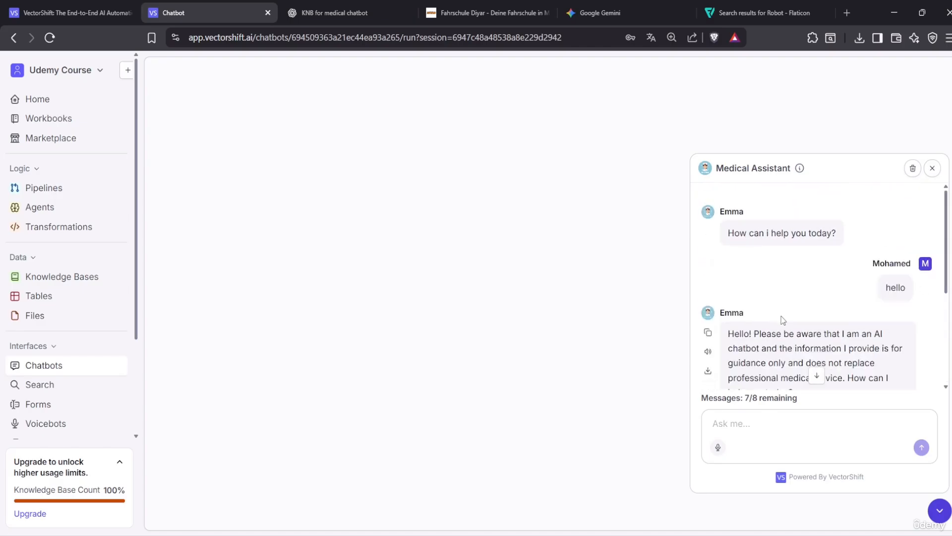
{"action": "scroll", "coordinate": [755, 300], "scroll_direction": "down", "scroll_amount": 3}
{"action": "scroll", "coordinate": [782, 302], "scroll_direction": "up", "scroll_amount": 3}
{"action": "scroll", "coordinate": [802, 333], "scroll_direction": "down", "scroll_amount": 4}
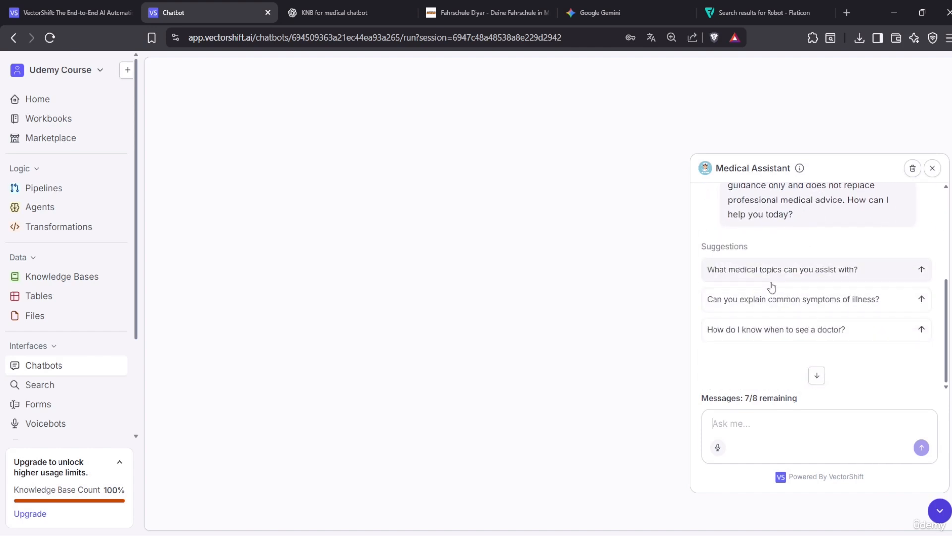
Pick the suggestion 'What medical topics can you assist with?' and read Emma's answer
{"action": "left_click", "coordinate": [792, 278]}
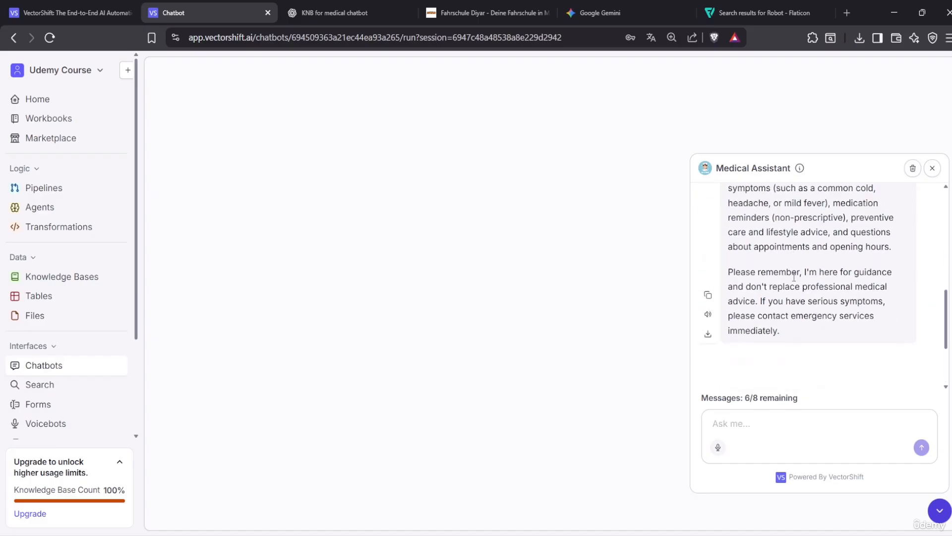
{"action": "scroll", "coordinate": [777, 319], "scroll_direction": "up", "scroll_amount": 5}
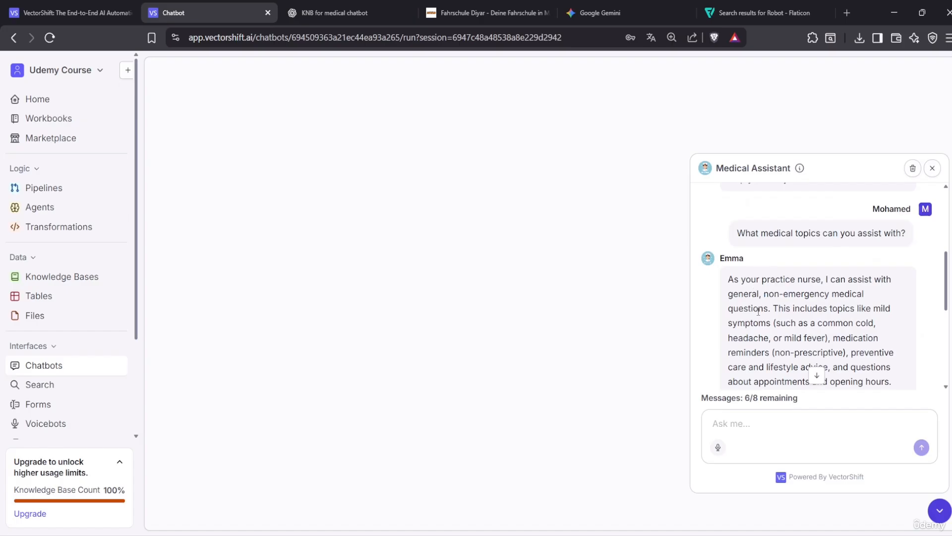
{"action": "scroll", "coordinate": [836, 321], "scroll_direction": "down", "scroll_amount": 6}
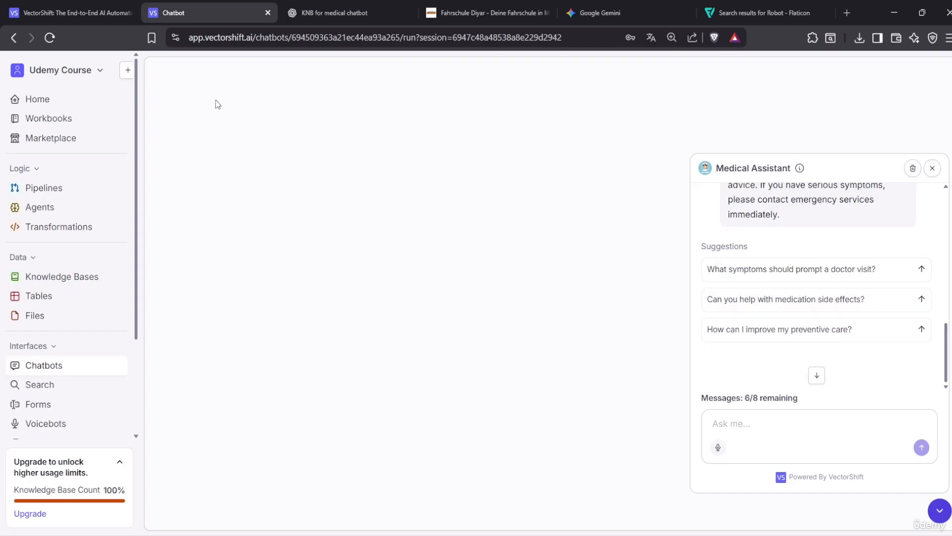
Clear the Medical Assistant conversation to start a fresh chat
{"action": "left_click", "coordinate": [913, 169]}
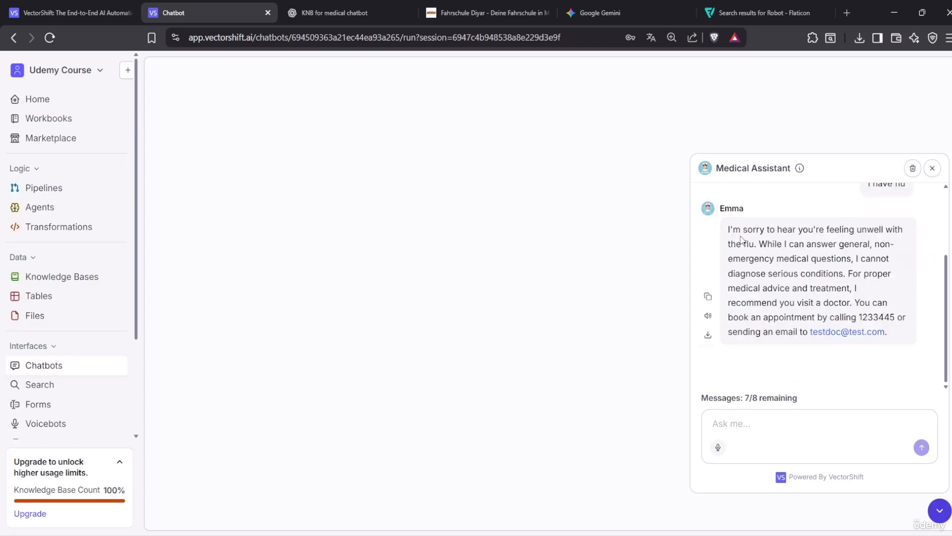
{"action": "scroll", "coordinate": [805, 333], "scroll_direction": "up", "scroll_amount": 3}
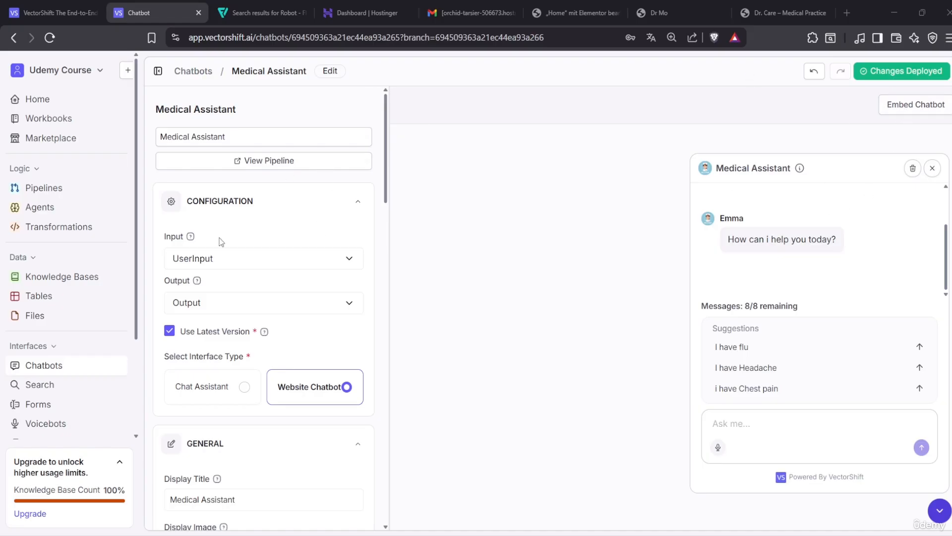
Run the Medical Assistant on its own page from the Chatbots list, then switch to PyCharm
{"action": "left_click", "coordinate": [61, 365]}
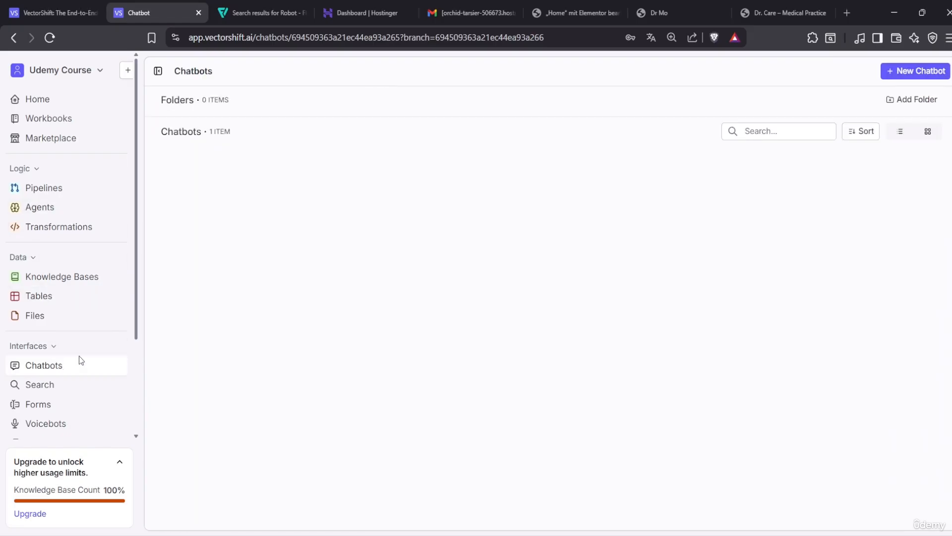
{"action": "left_click", "coordinate": [883, 193]}
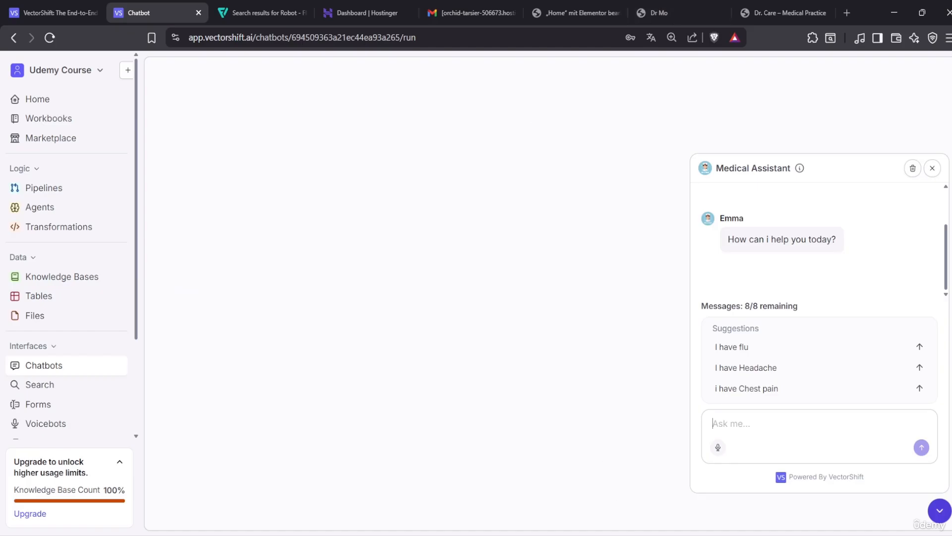
{"action": "left_click", "coordinate": [639, 535]}
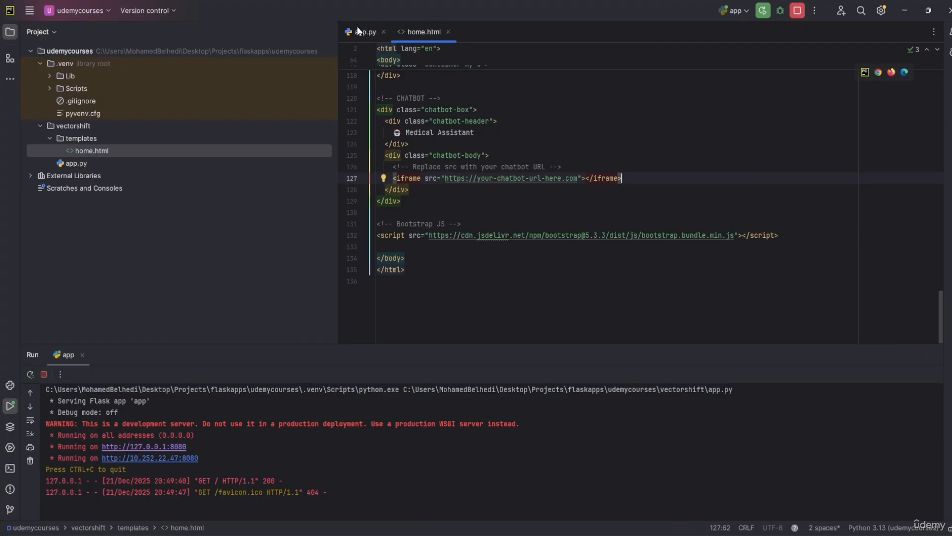
Check app.py and the chatbot iframe placeholder in home.html, then minimize PyCharm
{"action": "left_click", "coordinate": [358, 30]}
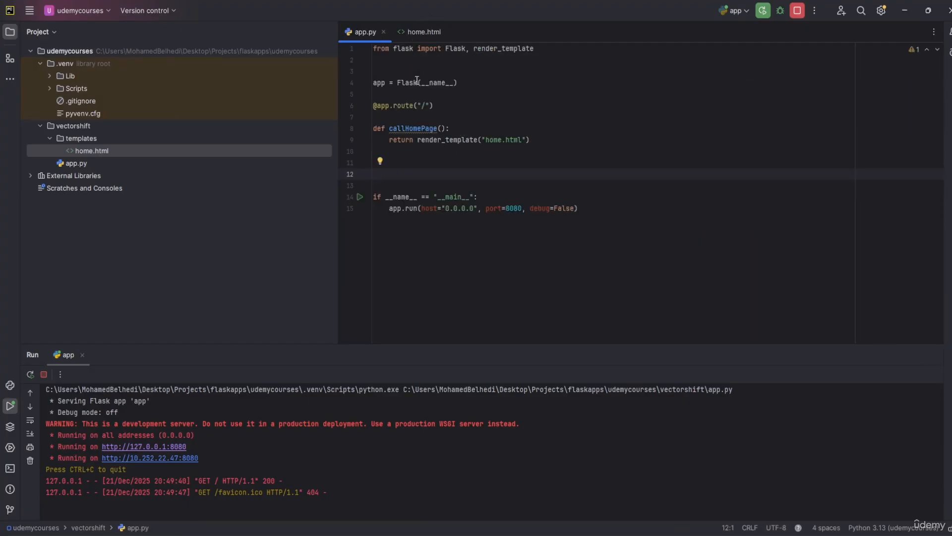
{"action": "left_click", "coordinate": [424, 30]}
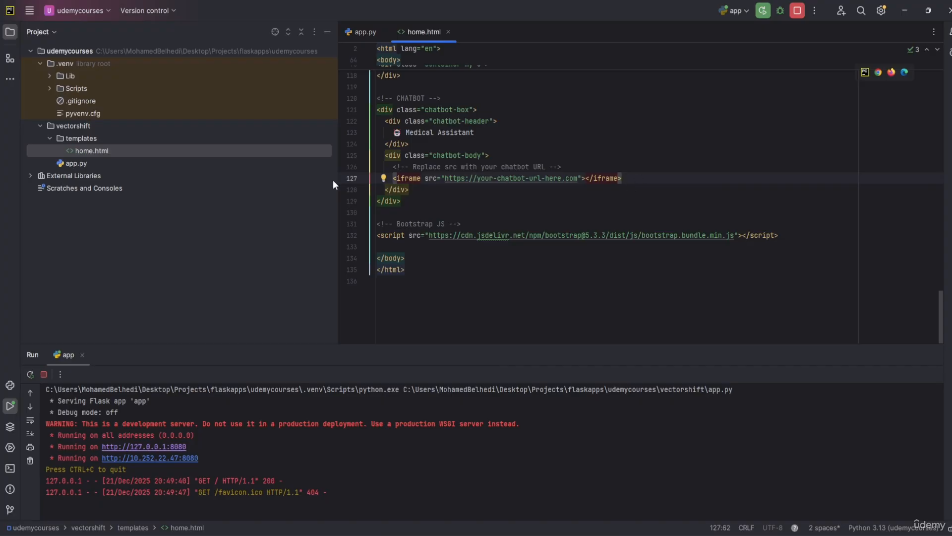
{"action": "left_click", "coordinate": [910, 7]}
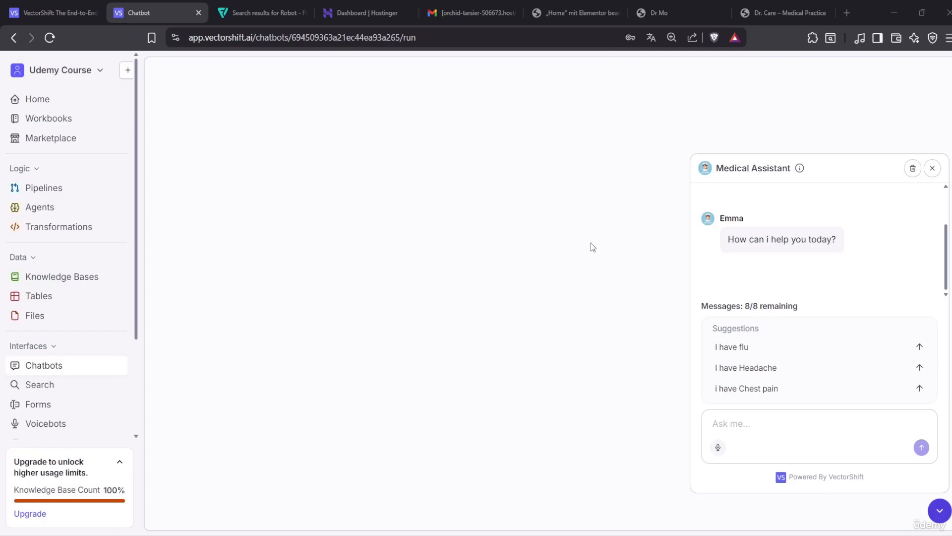
Reopen the Medical Assistant from the Chatbots list and scroll through its display and related-question options
{"action": "left_click", "coordinate": [60, 366]}
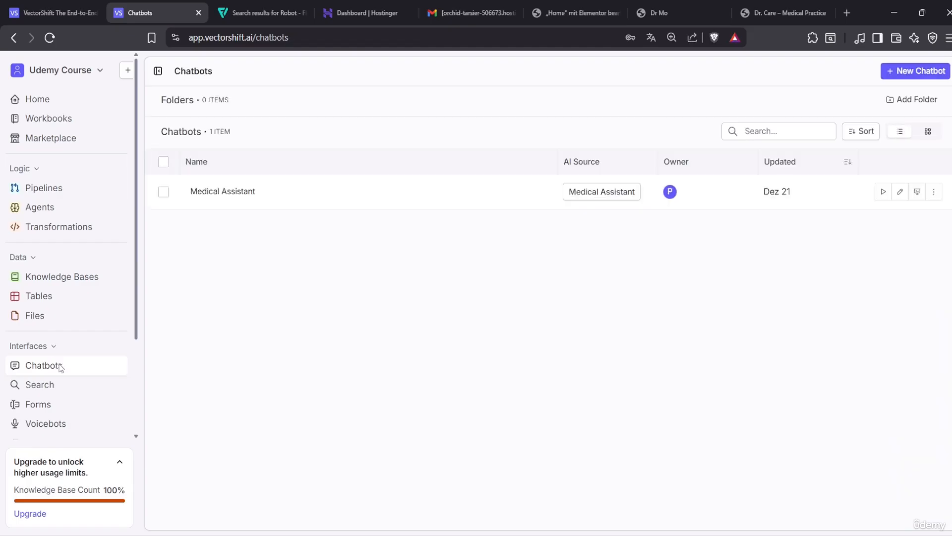
{"action": "left_click", "coordinate": [221, 192]}
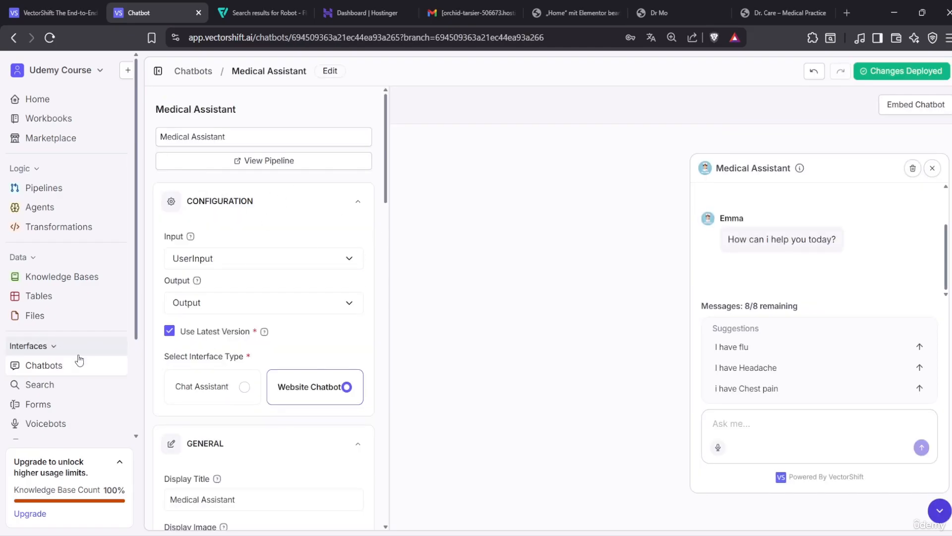
{"action": "left_click", "coordinate": [60, 365]}
{"action": "left_click", "coordinate": [235, 198]}
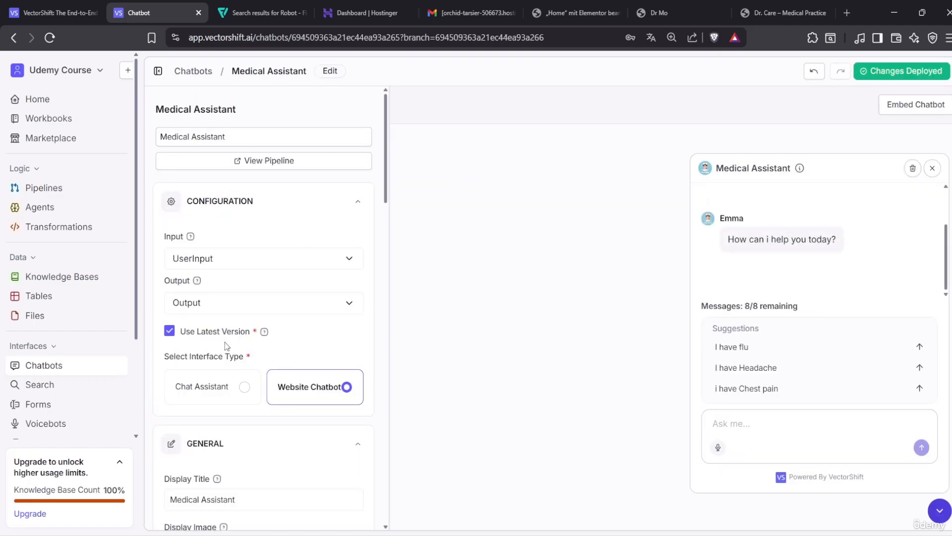
{"action": "scroll", "coordinate": [224, 337], "scroll_direction": "down", "scroll_amount": 8}
{"action": "scroll", "coordinate": [227, 337], "scroll_direction": "down", "scroll_amount": 15}
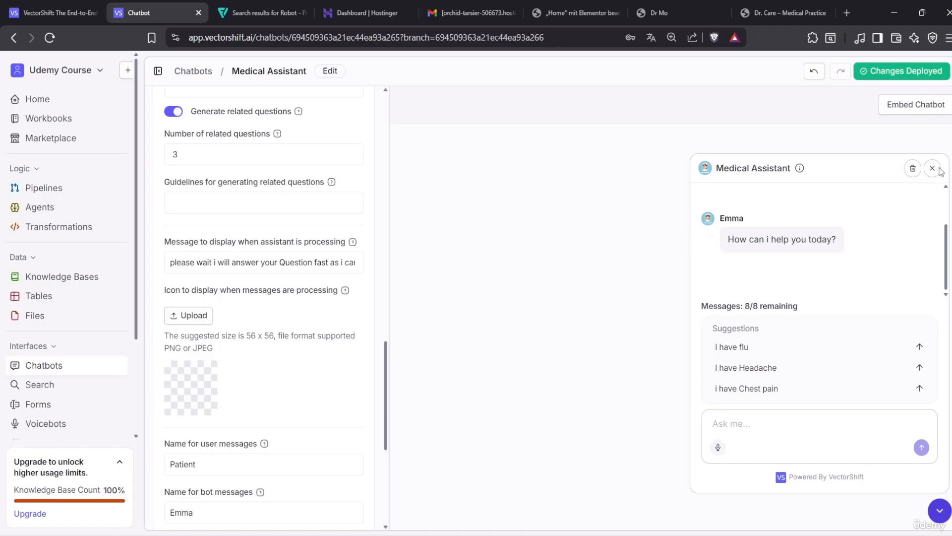
View the Medical Assistant's Embed Chatbot script snippet, then close the dialog
{"action": "left_click", "coordinate": [911, 116]}
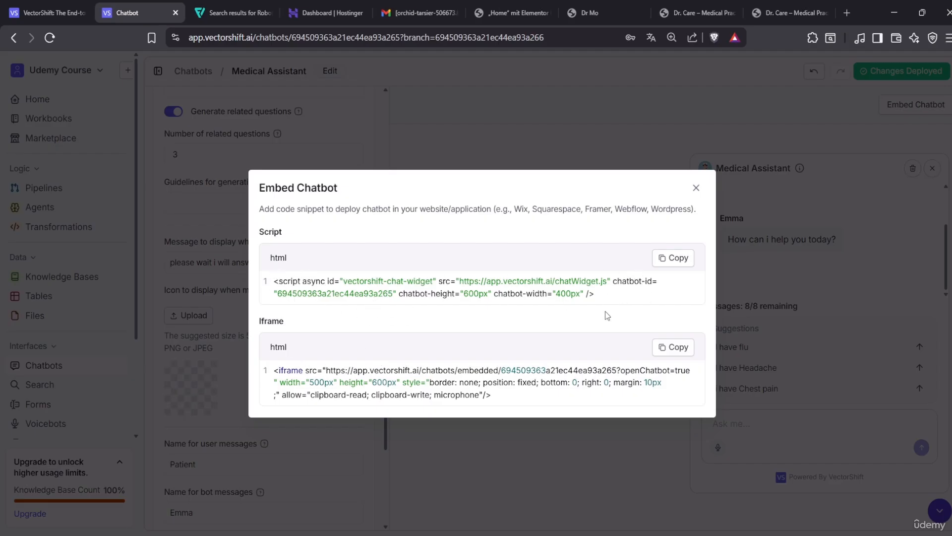
{"action": "left_click_drag", "start_coordinate": [613, 281], "coordinate": [302, 281]}
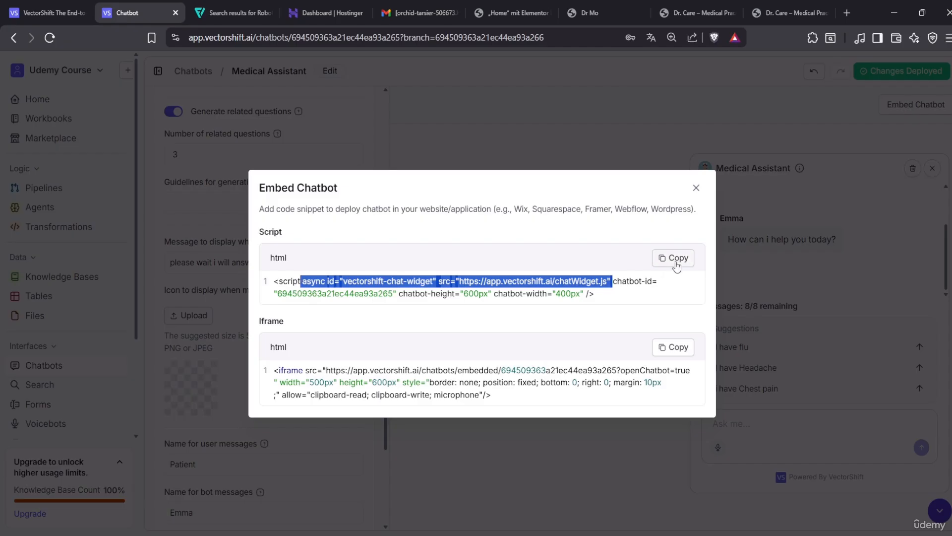
{"action": "left_click", "coordinate": [682, 105]}
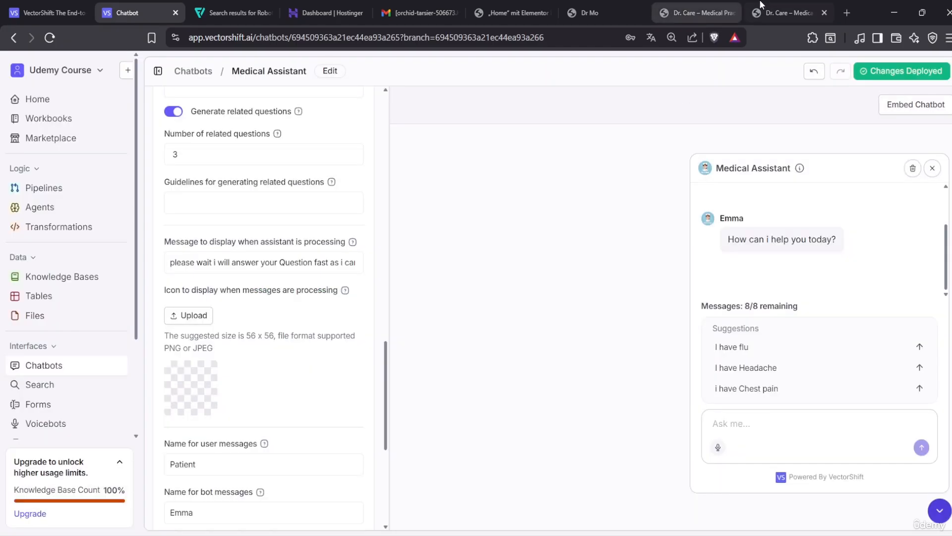
Reload the local Dr. Care site and check that its chat panel opens and closes
{"action": "left_click", "coordinate": [788, 12]}
{"action": "left_click", "coordinate": [53, 33]}
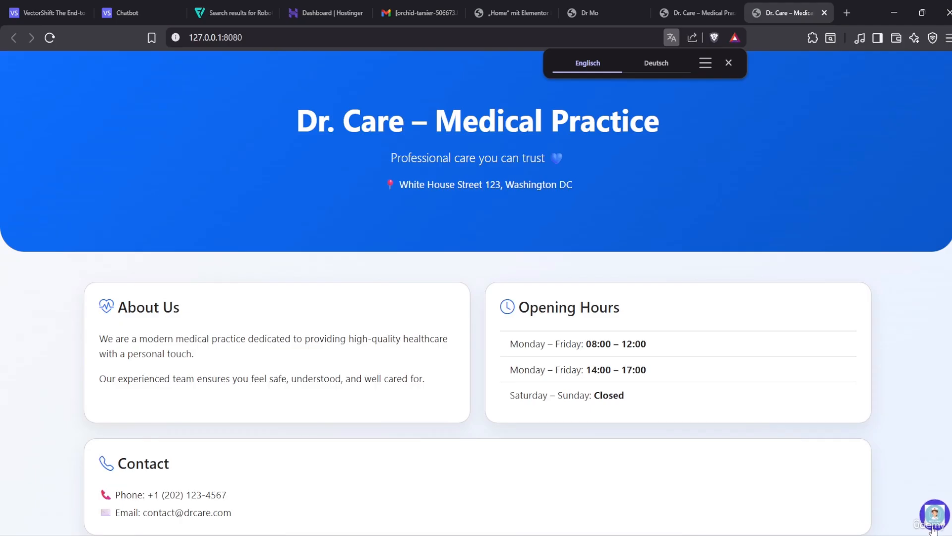
{"action": "left_click", "coordinate": [729, 63]}
{"action": "left_click", "coordinate": [936, 515]}
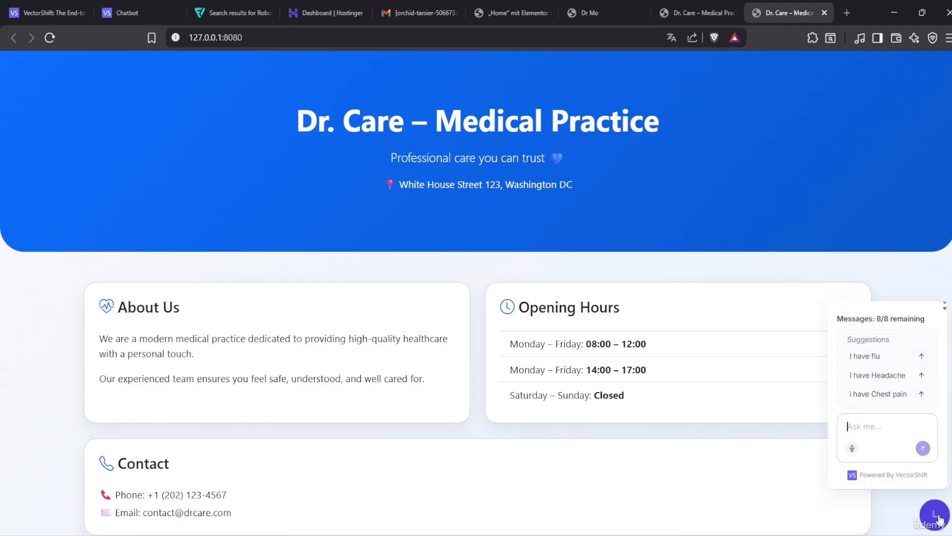
{"action": "left_click", "coordinate": [936, 515]}
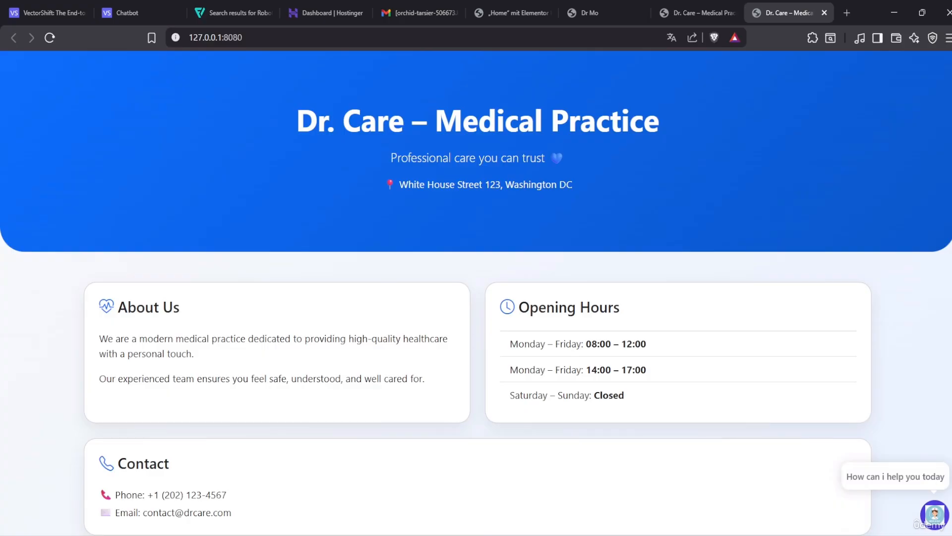
Stop and rerun the Flask app in PyCharm, then open 127.0.0.1:8080 in the browser
{"action": "left_click", "coordinate": [648, 535]}
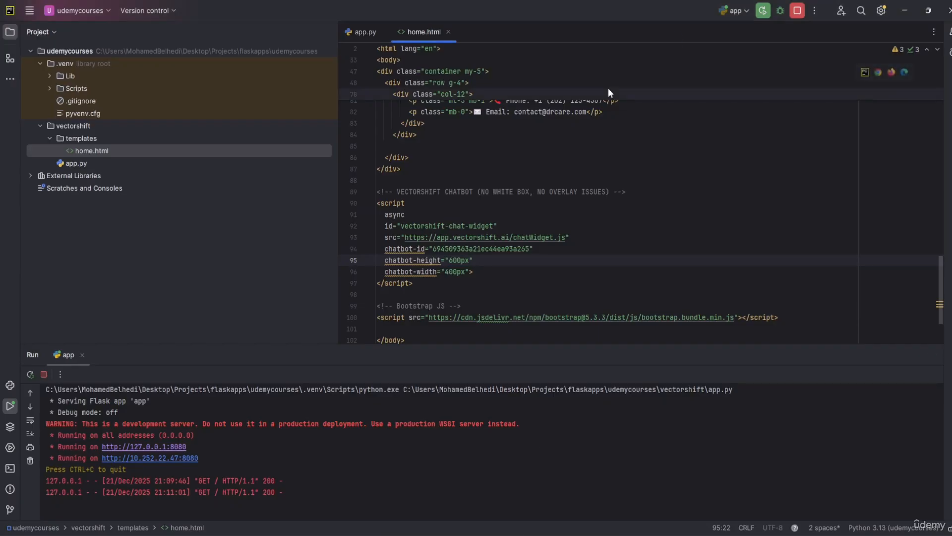
{"action": "left_click", "coordinate": [763, 10]}
{"action": "left_click", "coordinate": [496, 298]}
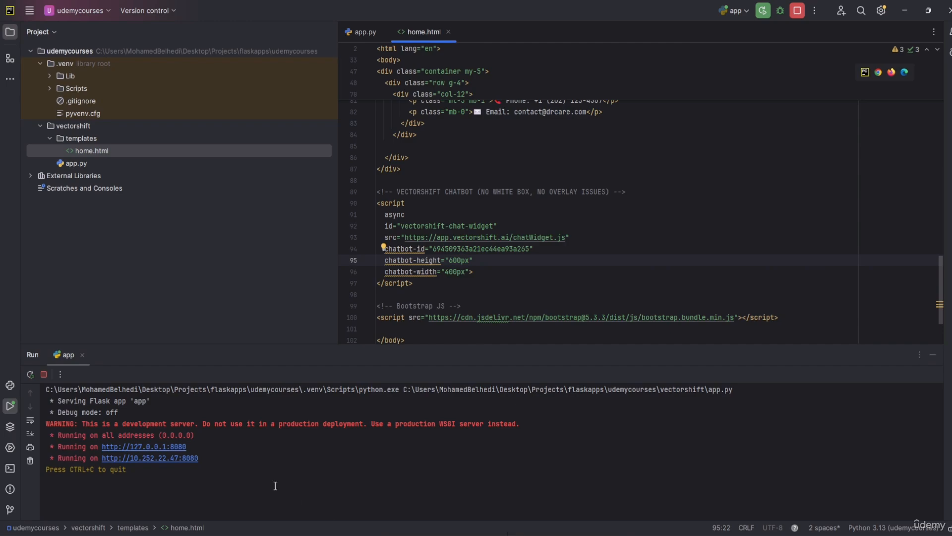
{"action": "left_click", "coordinate": [182, 452]}
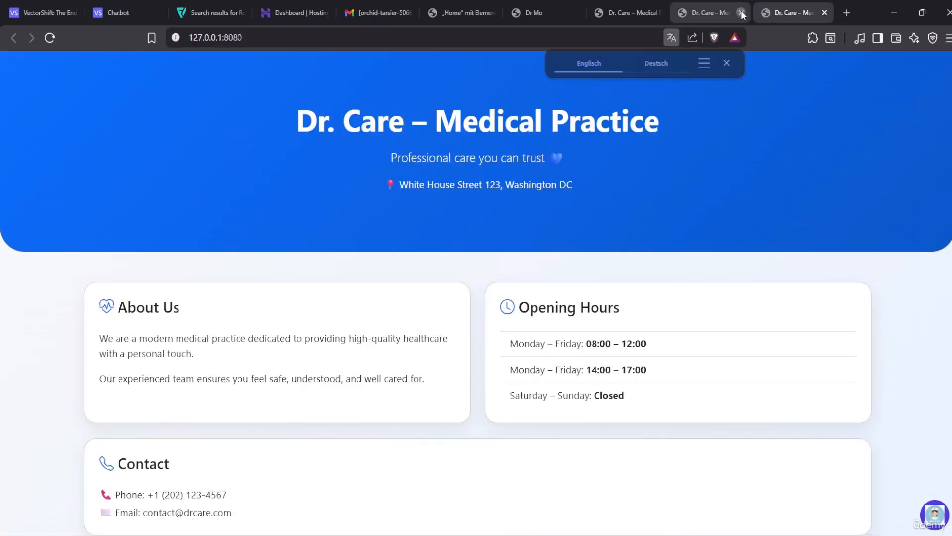
Close the outdated duplicate Dr. Care tabs
{"action": "left_click", "coordinate": [742, 13]}
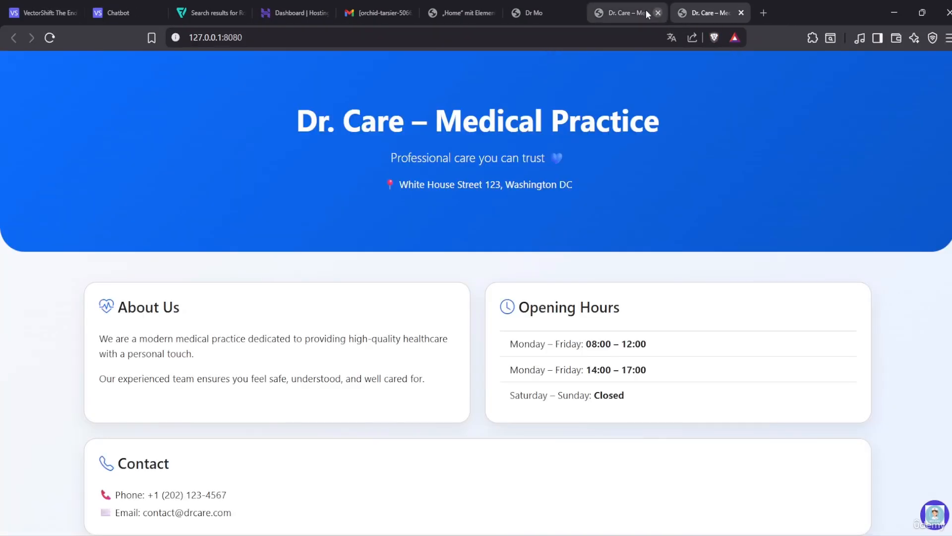
{"action": "left_click", "coordinate": [658, 14]}
{"action": "left_click", "coordinate": [657, 14]}
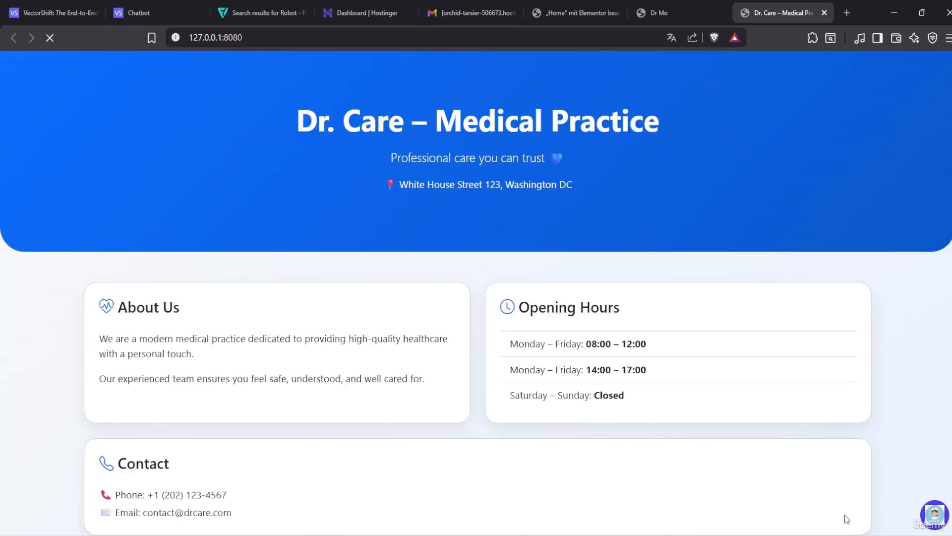
Ask the site's Medical Assistant chat 'hello i have headpain can you help me with this?'
{"action": "left_click", "coordinate": [941, 518]}
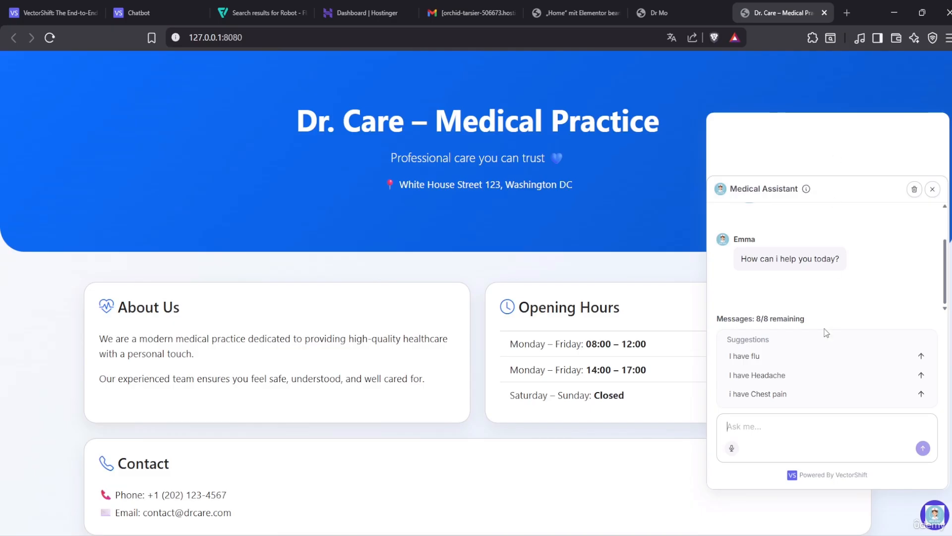
{"action": "scroll", "coordinate": [803, 268], "scroll_direction": "up", "scroll_amount": 2}
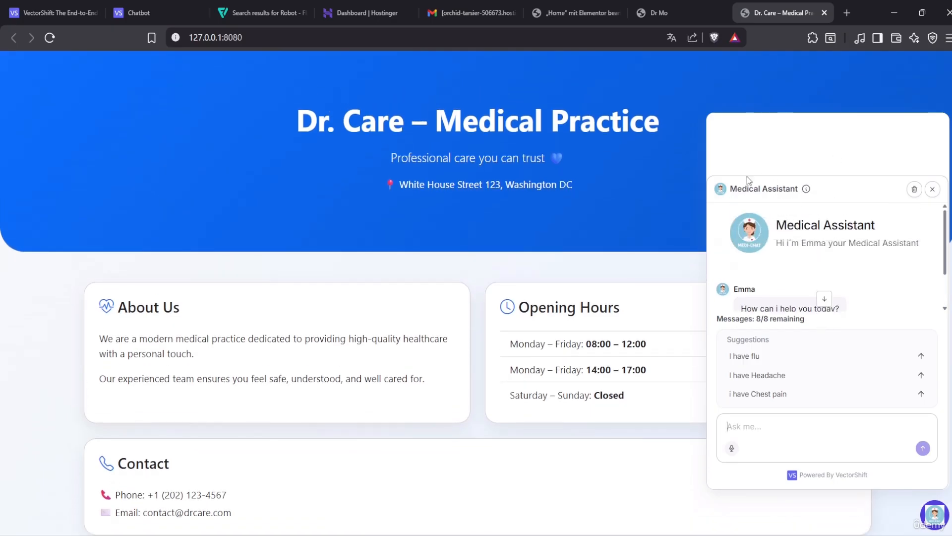
{"action": "scroll", "coordinate": [784, 392], "scroll_direction": "down", "scroll_amount": 1}
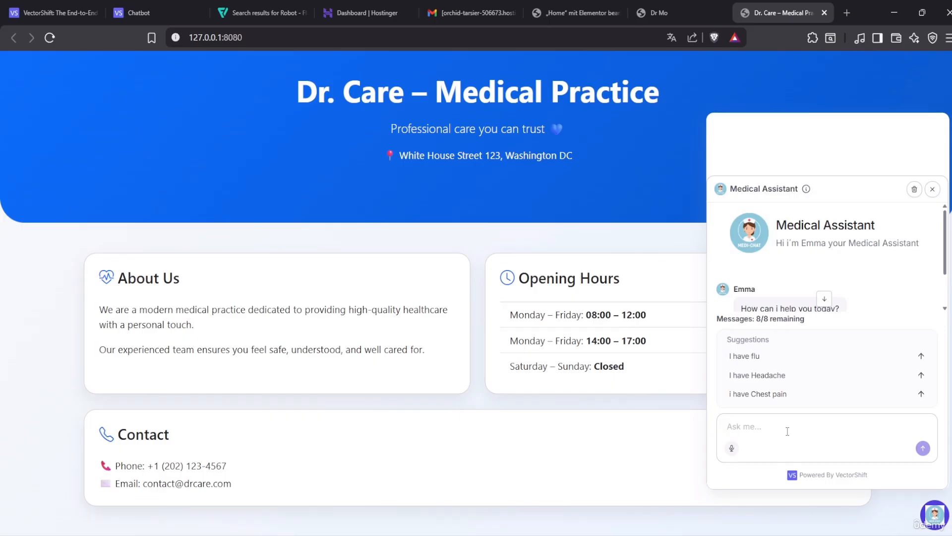
{"action": "type", "text": "hello i have "}
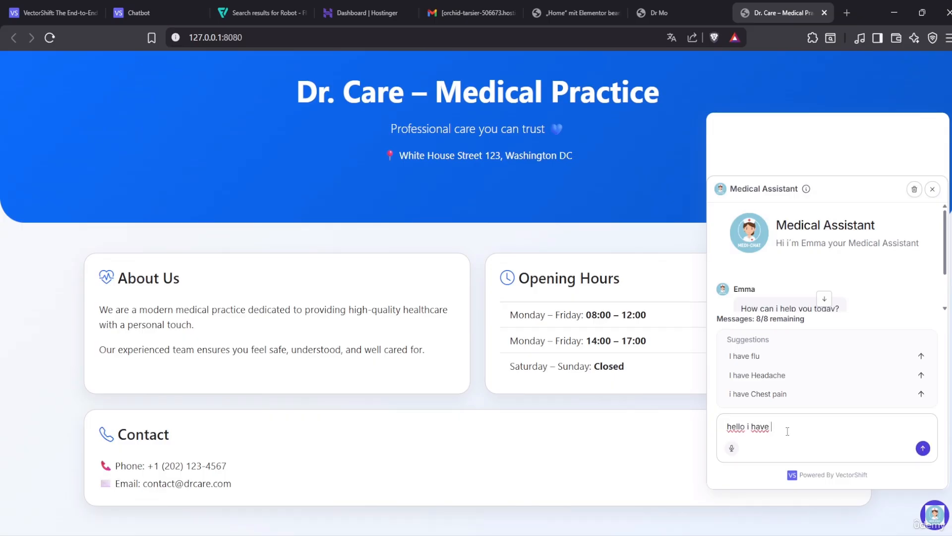
{"action": "type", "text": "headpain can you help me "}
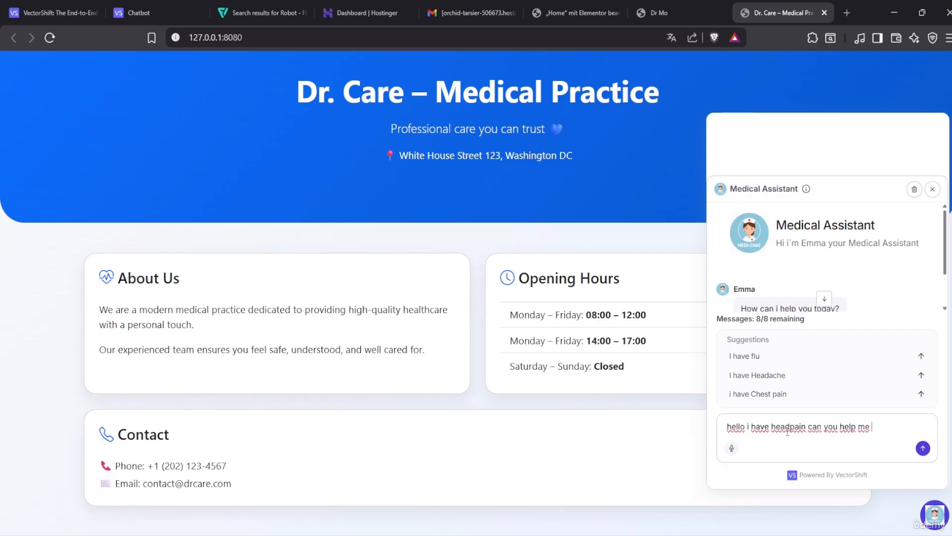
{"action": "type", "text": "with this?"}
{"action": "key", "text": "Return"}
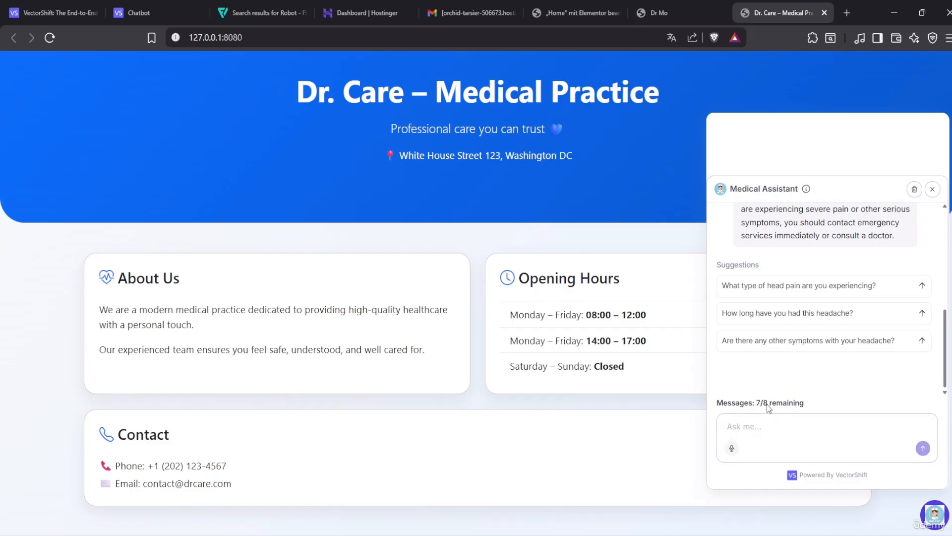
Review Emma's headache reply, then switch to the Dr Mo Home page in Elementor
{"action": "scroll", "coordinate": [819, 379], "scroll_direction": "up", "scroll_amount": 5}
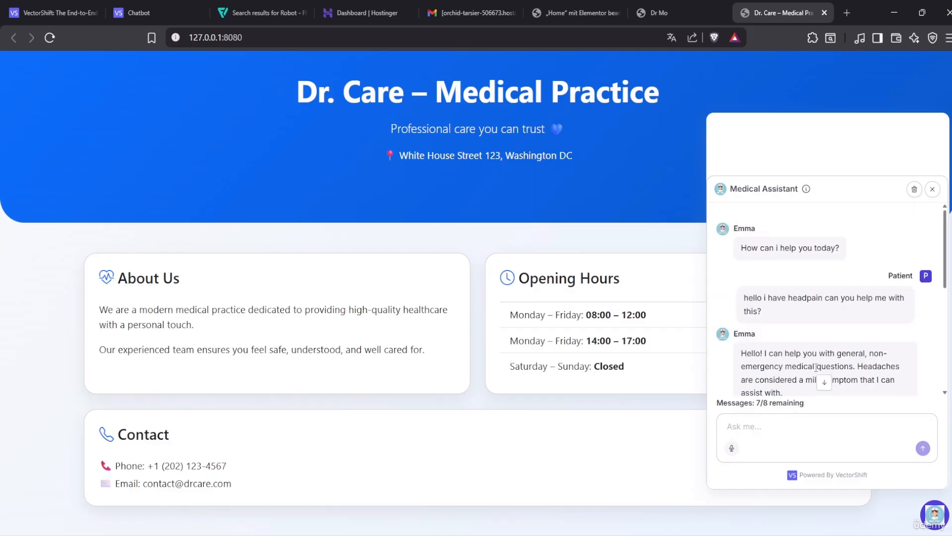
{"action": "scroll", "coordinate": [816, 372], "scroll_direction": "down", "scroll_amount": 5}
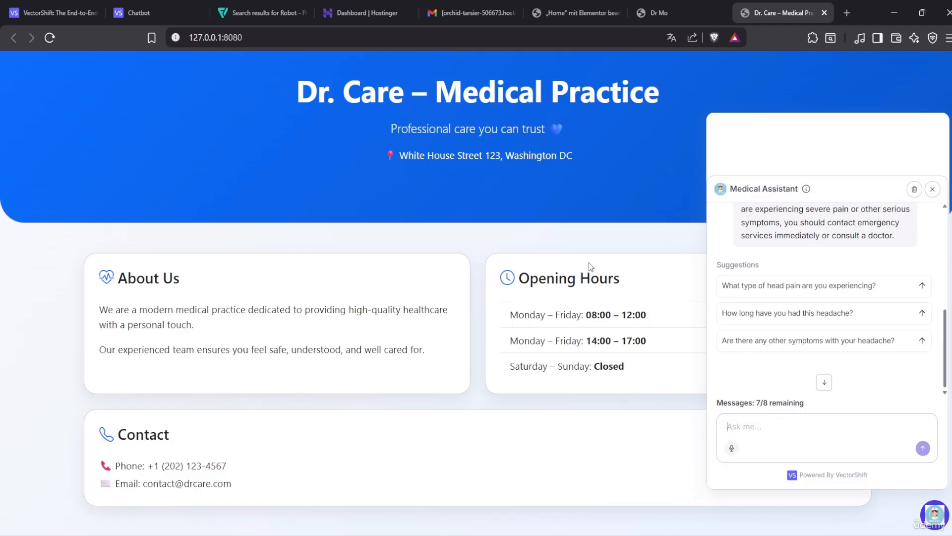
{"action": "left_click", "coordinate": [689, 12]}
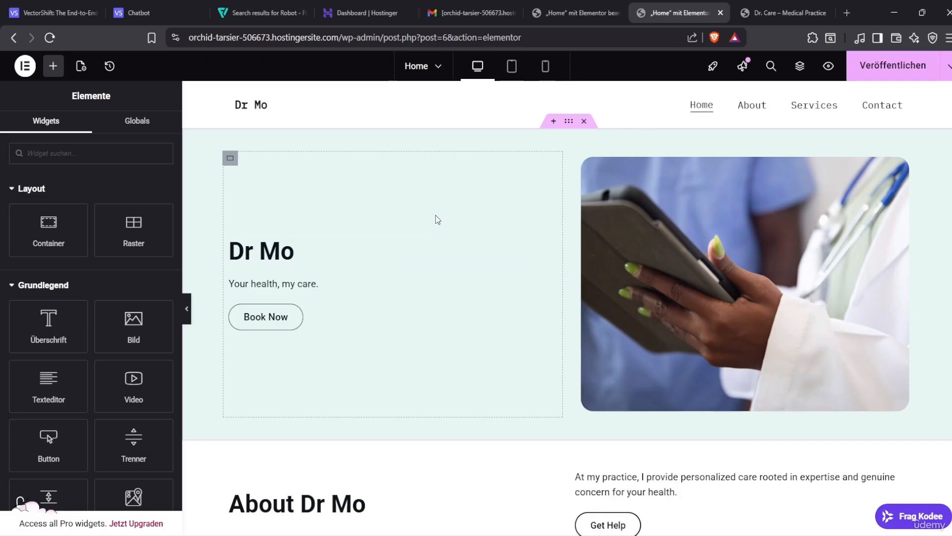
Copy the Medical Assistant's Script embed snippet from VectorShift and return to the Dr. Care tab
{"action": "left_click", "coordinate": [137, 13]}
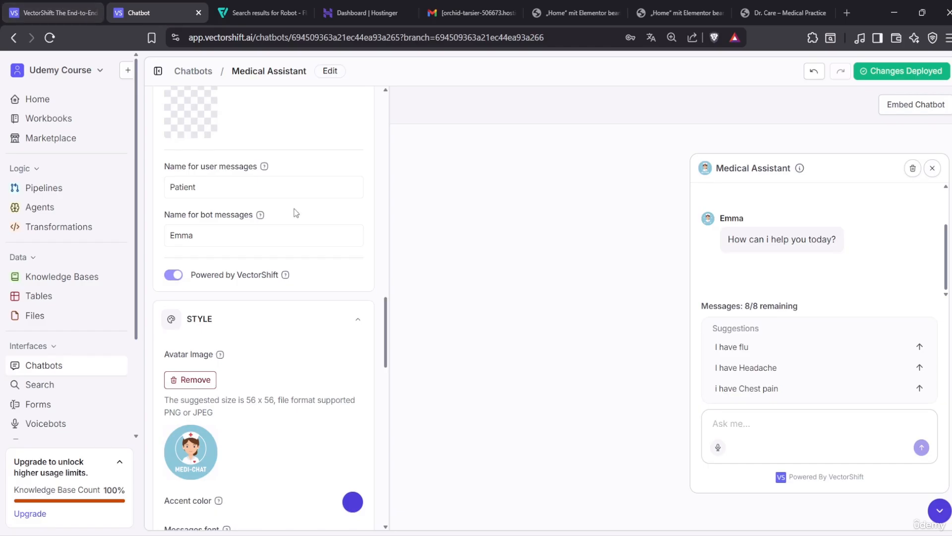
{"action": "left_click", "coordinate": [897, 107]}
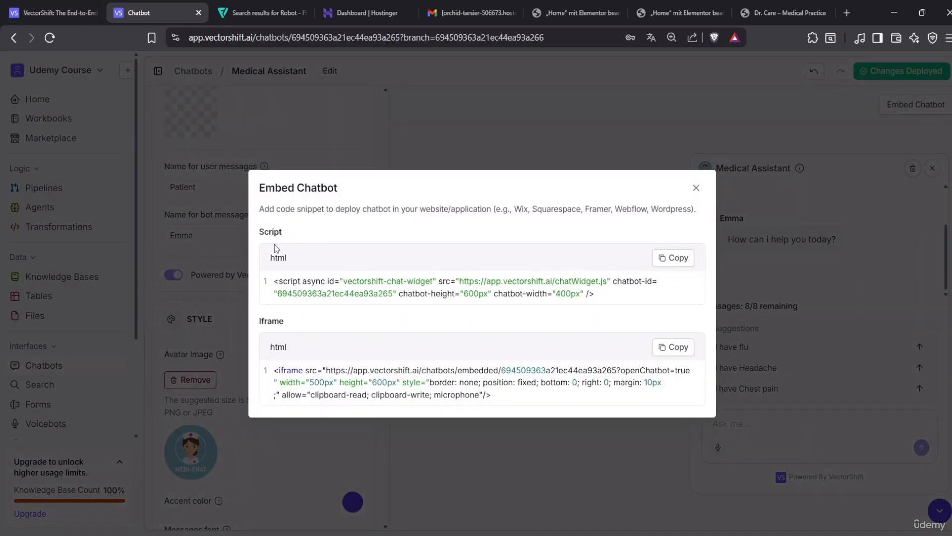
{"action": "left_click", "coordinate": [678, 261]}
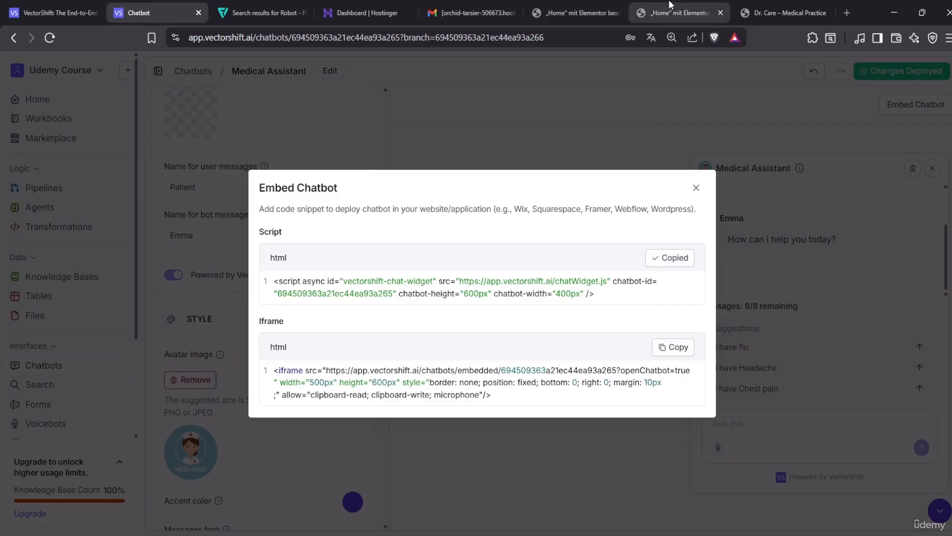
{"action": "left_click", "coordinate": [716, 6]}
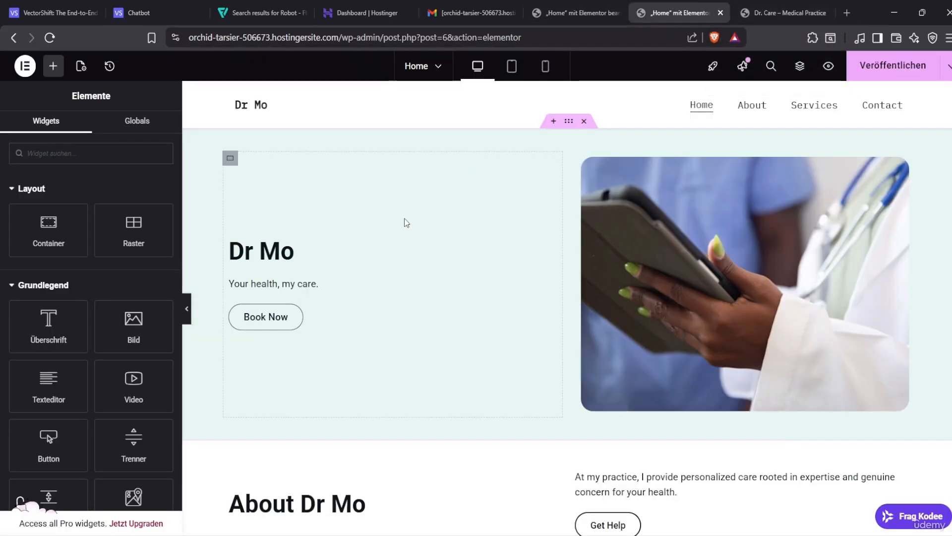
{"action": "left_click", "coordinate": [594, 11]}
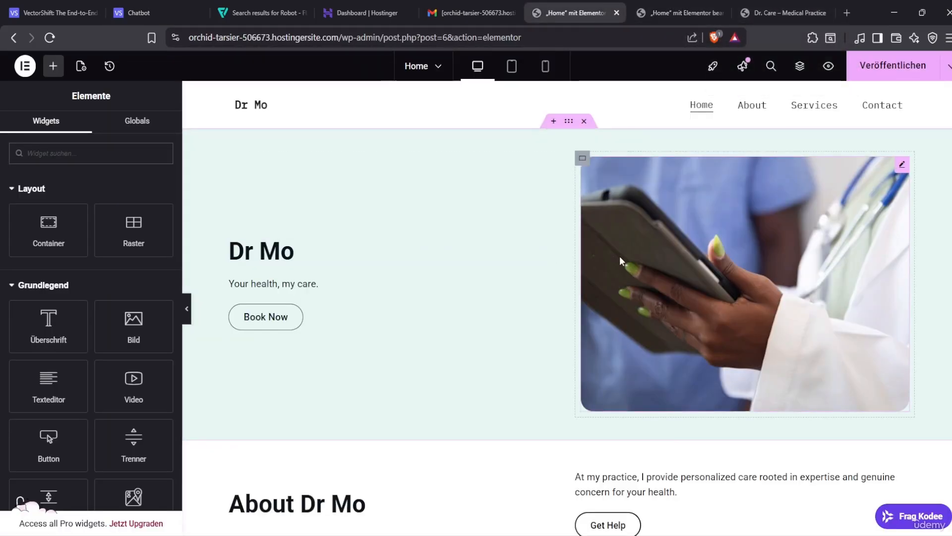
{"action": "left_click", "coordinate": [781, 13]}
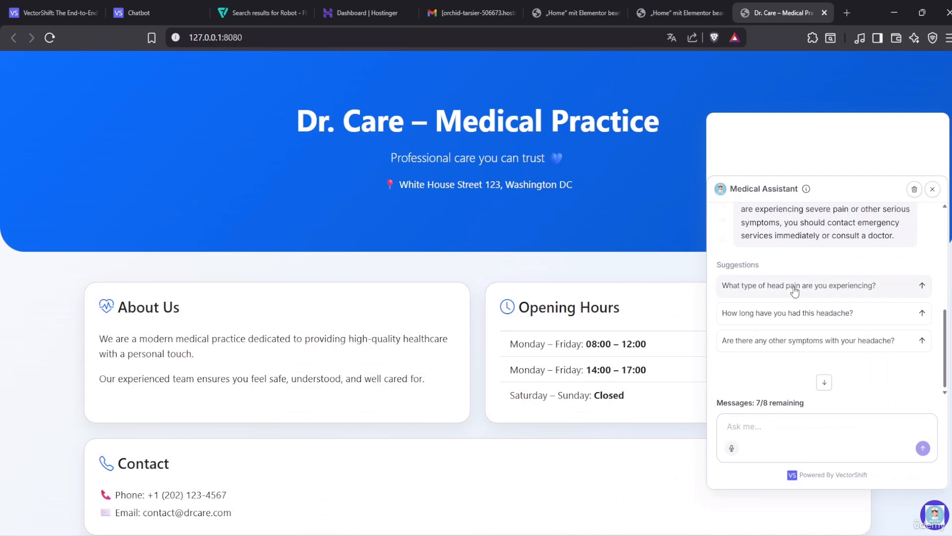
Compare the chatbot script in home.html, then return to the Dr Mo Home Elementor tab
{"action": "key", "text": "alt+Tab"}
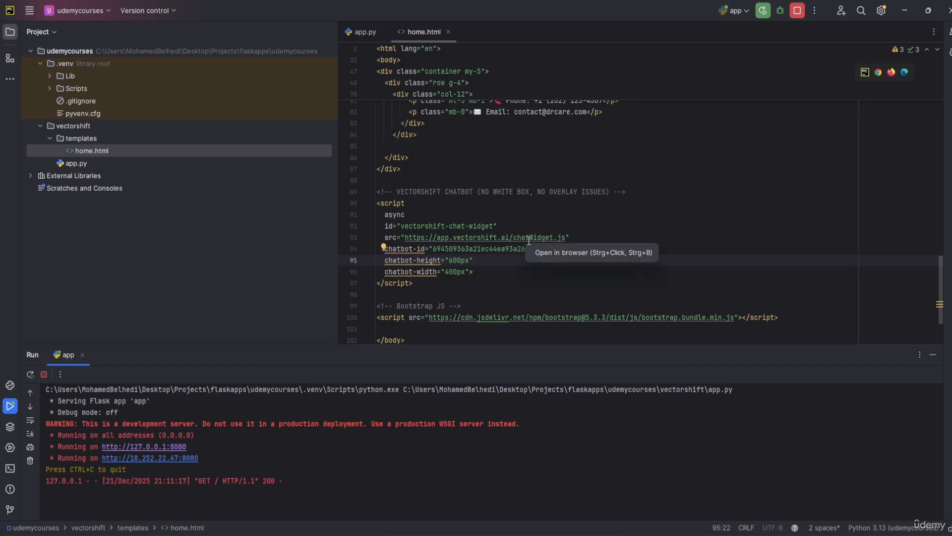
{"action": "left_click", "coordinate": [910, 13]}
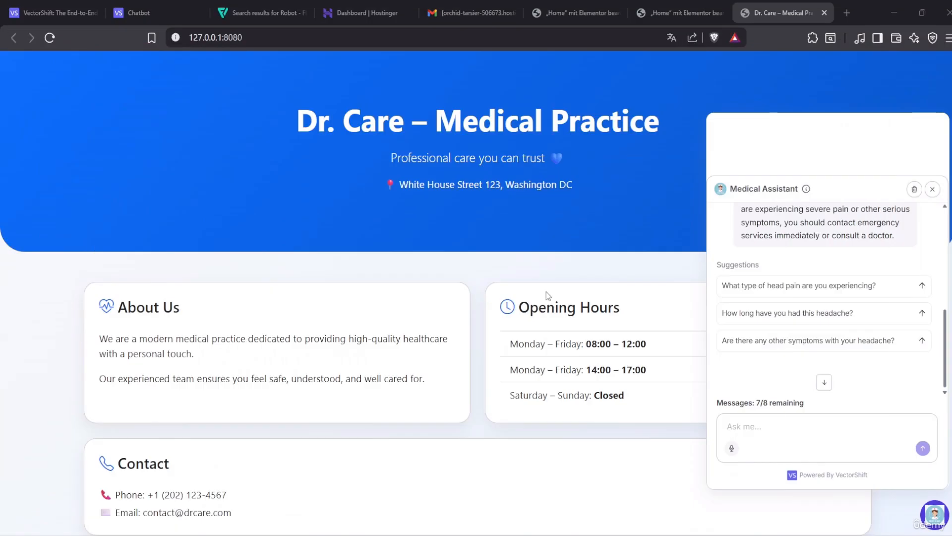
{"action": "left_click", "coordinate": [683, 11]}
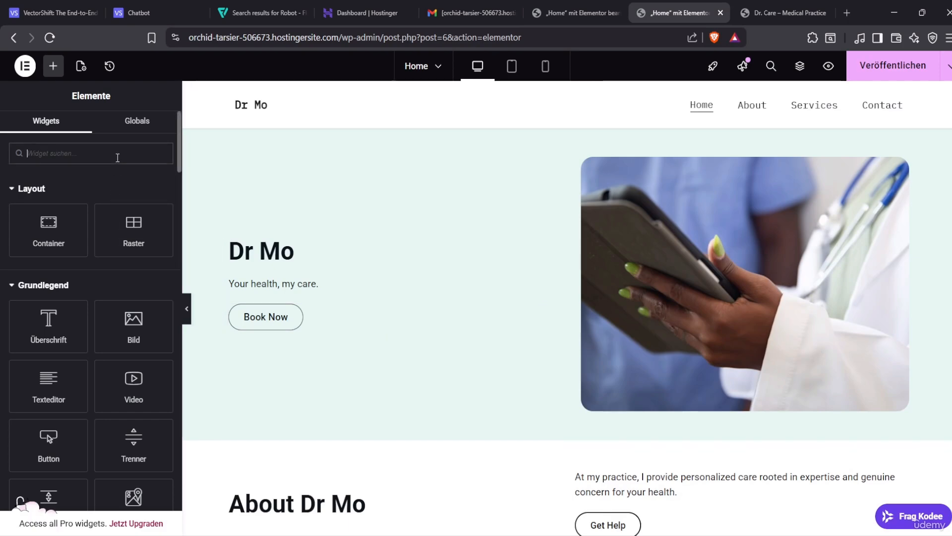
Start adding a container below the Dr Mo hero, then dismiss the layout choice
{"action": "scroll", "coordinate": [550, 321], "scroll_direction": "down", "scroll_amount": 15}
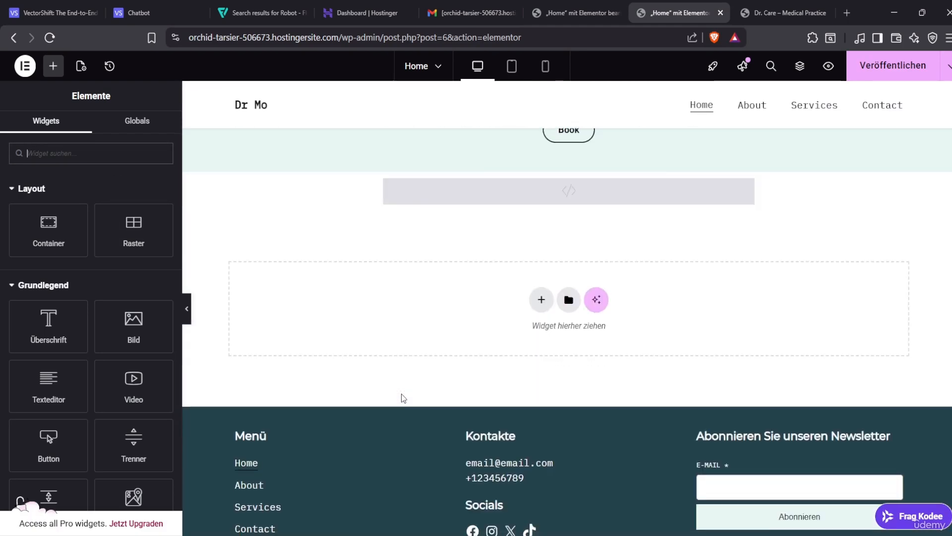
{"action": "scroll", "coordinate": [550, 322], "scroll_direction": "up", "scroll_amount": 3}
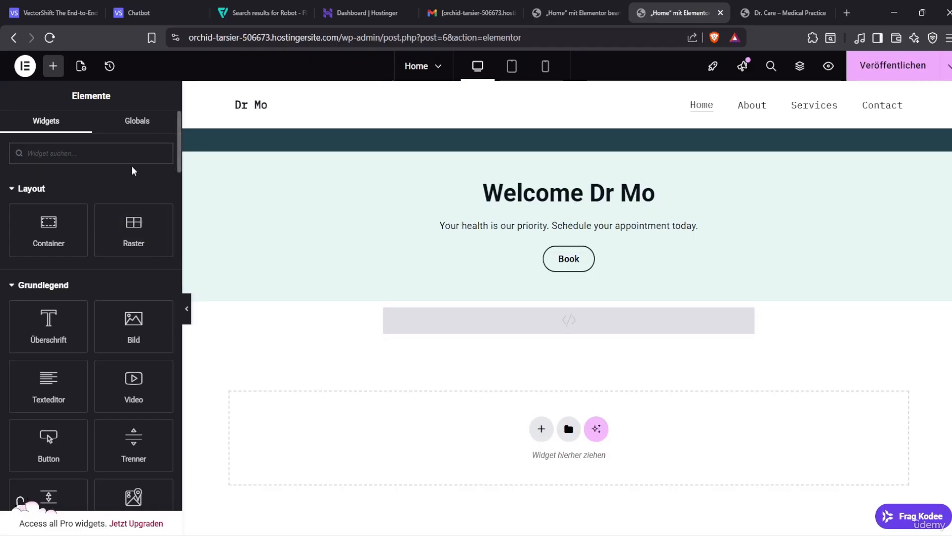
{"action": "type", "text": "ht"}
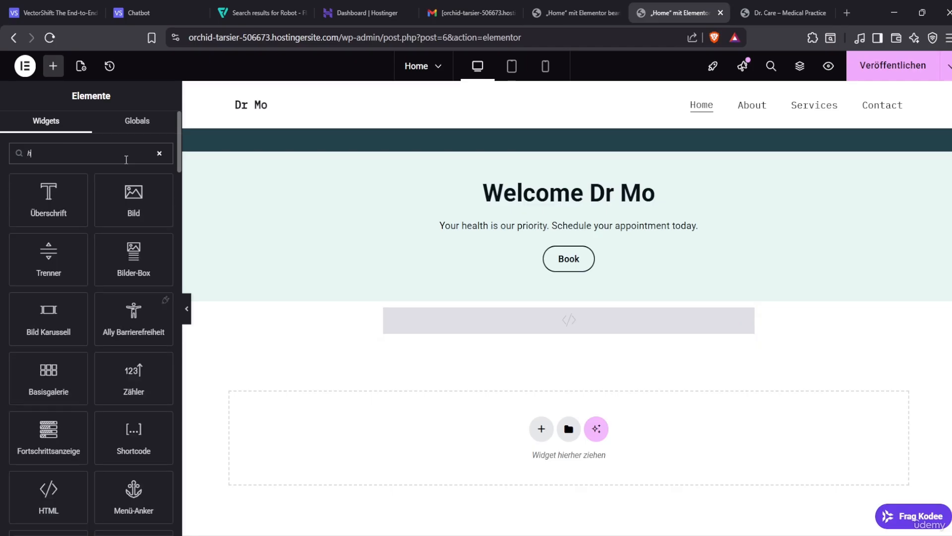
{"action": "key", "text": "BackSpace"}
{"action": "key", "text": "BackSpace"}
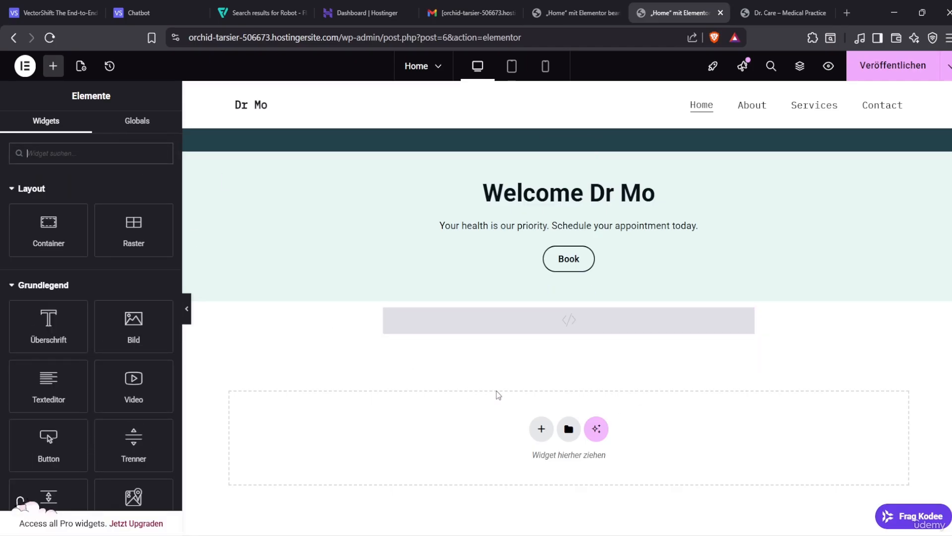
{"action": "left_click", "coordinate": [541, 429]}
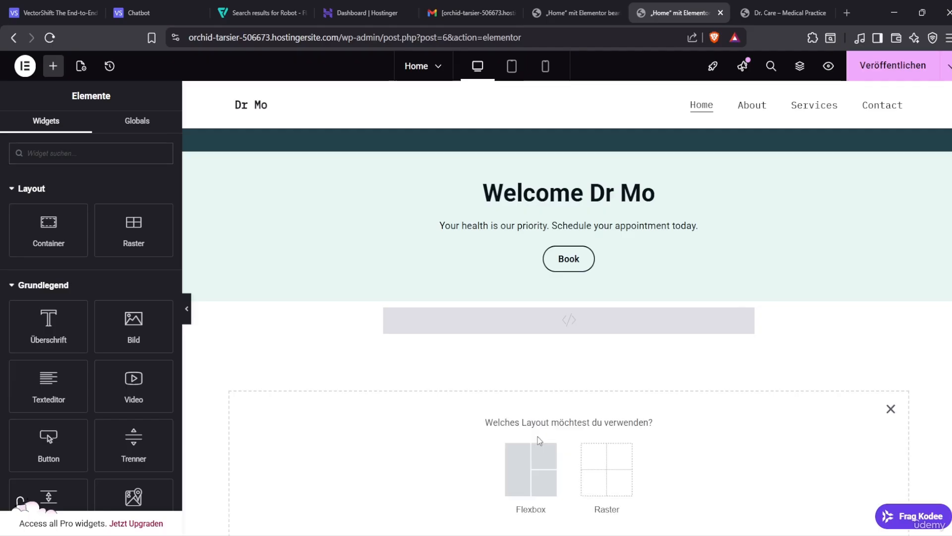
{"action": "scroll", "coordinate": [538, 471], "scroll_direction": "down", "scroll_amount": 2}
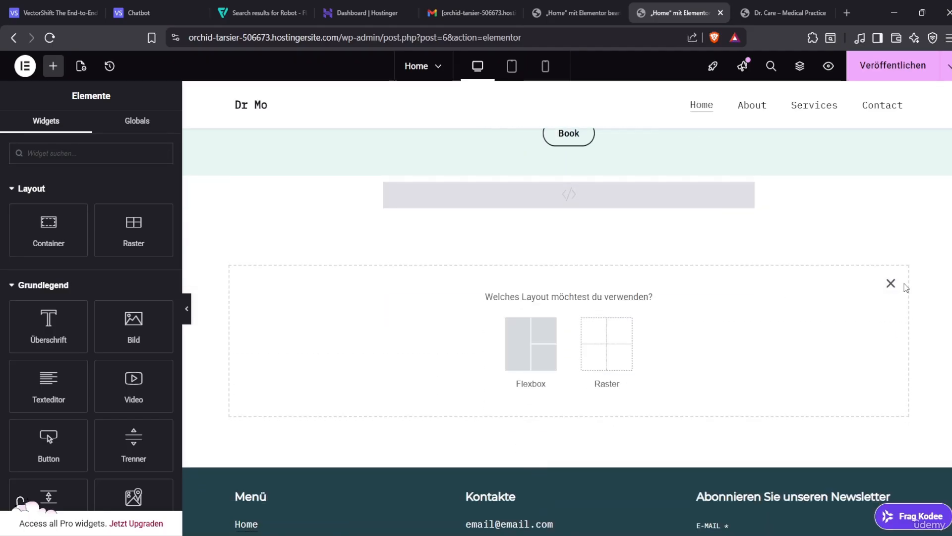
{"action": "left_click", "coordinate": [891, 283]}
{"action": "scroll", "coordinate": [598, 307], "scroll_direction": "up", "scroll_amount": 3}
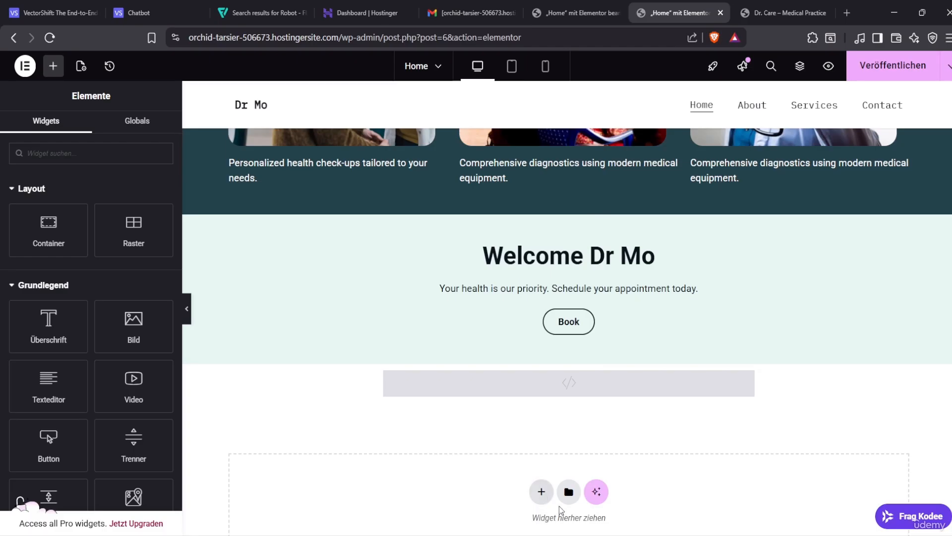
Search widgets for 'html', inspect the empty HTML block and its container, then return to Dr. Care
{"action": "left_click", "coordinate": [114, 153]}
{"action": "type", "text": "html"}
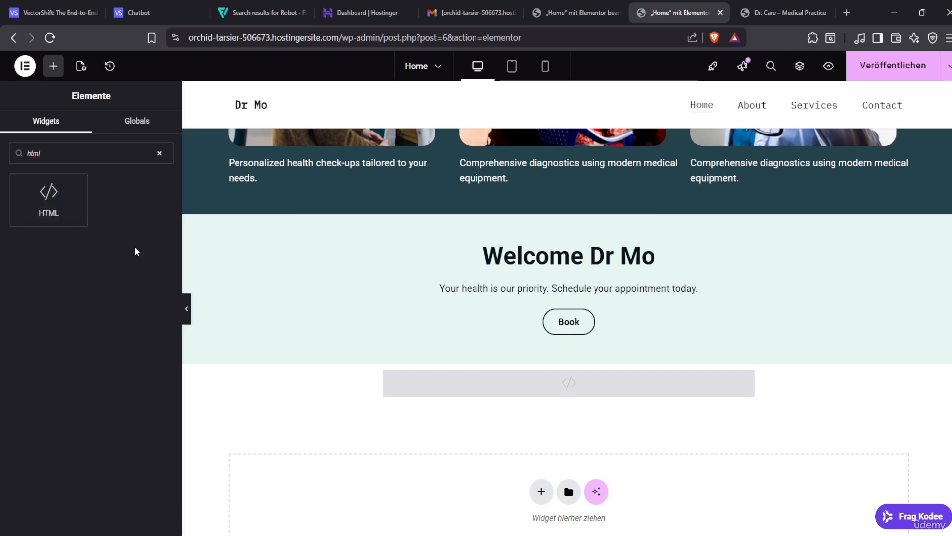
{"action": "scroll", "coordinate": [435, 461], "scroll_direction": "down", "scroll_amount": 4}
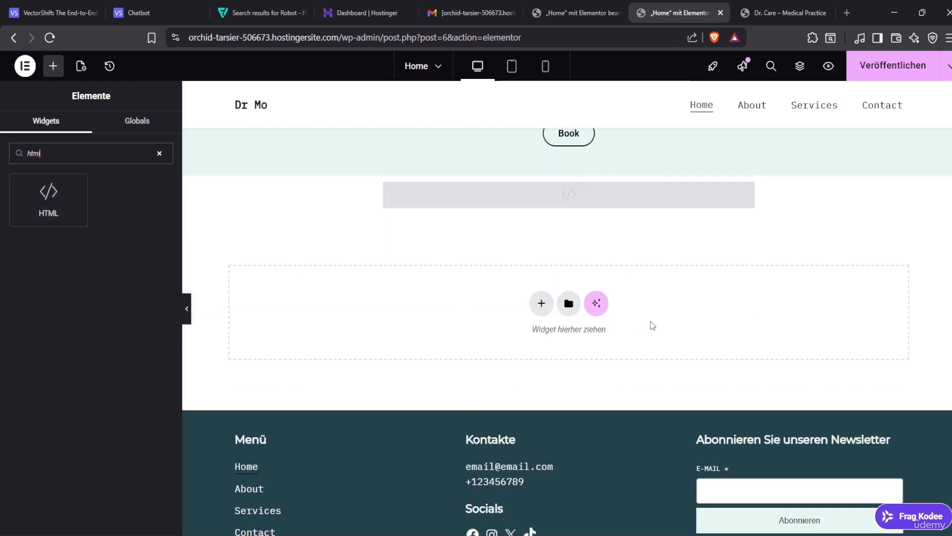
{"action": "scroll", "coordinate": [540, 335], "scroll_direction": "up", "scroll_amount": 1}
{"action": "scroll", "coordinate": [540, 334], "scroll_direction": "up", "scroll_amount": 2}
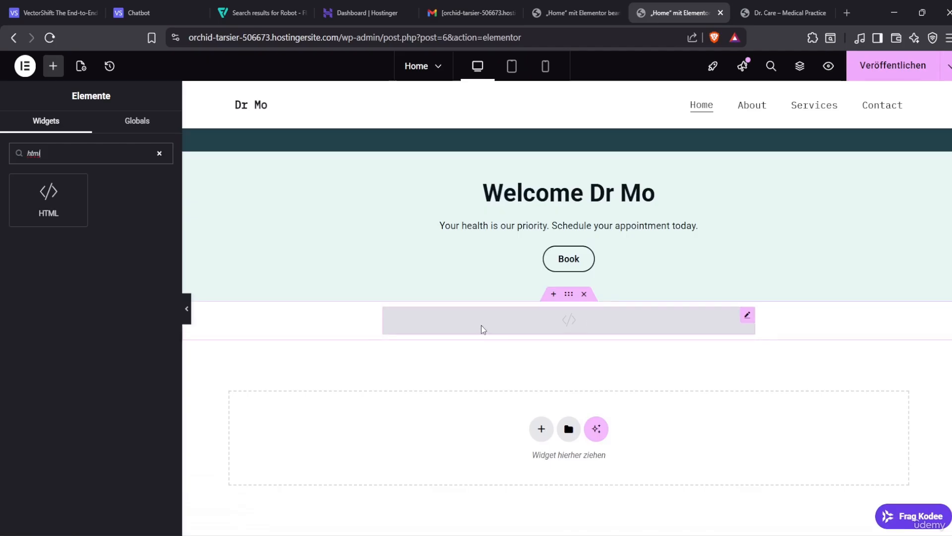
{"action": "left_click", "coordinate": [521, 329]}
{"action": "left_click", "coordinate": [569, 294]}
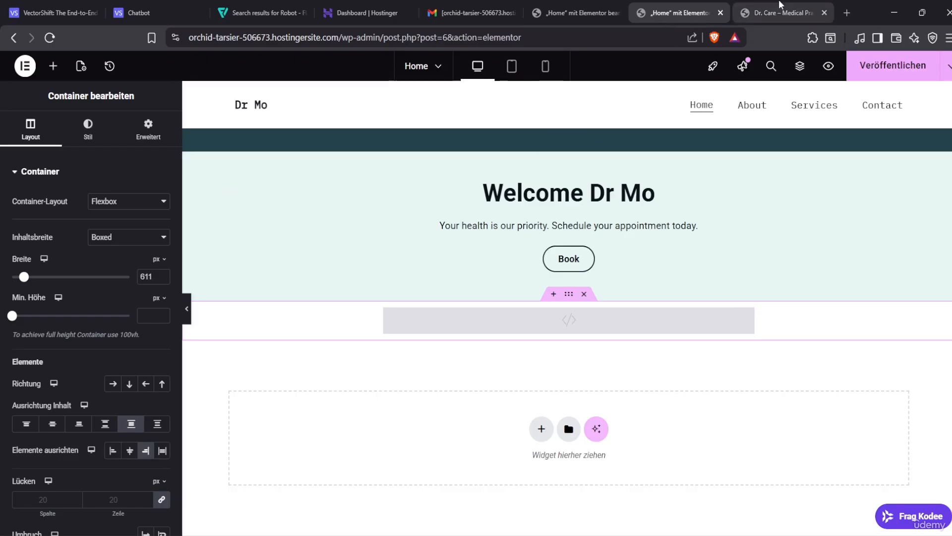
{"action": "left_click", "coordinate": [786, 13]}
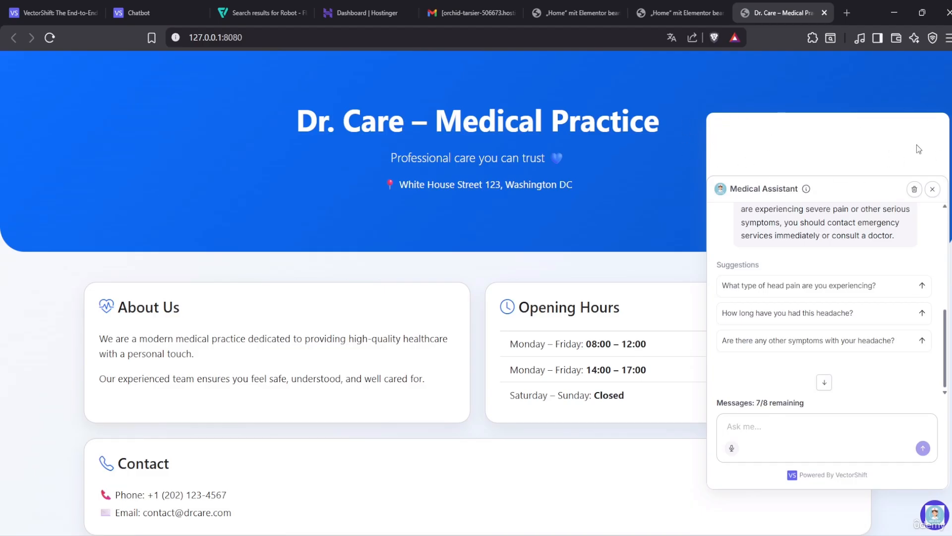
Revisit the chatbot's embed code in VectorShift, then switch back to the Dr Mo Elementor page
{"action": "scroll", "coordinate": [747, 221], "scroll_direction": "up", "scroll_amount": 5}
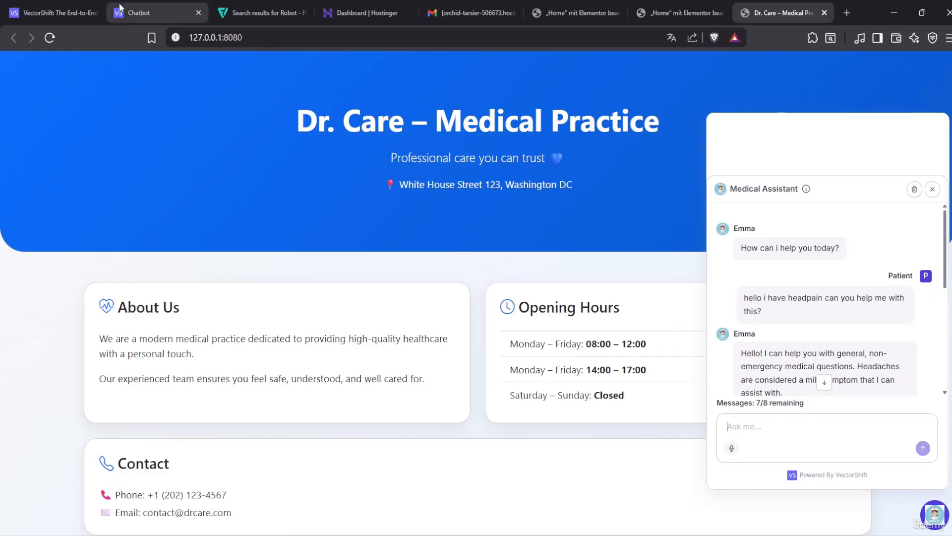
{"action": "left_click", "coordinate": [154, 10]}
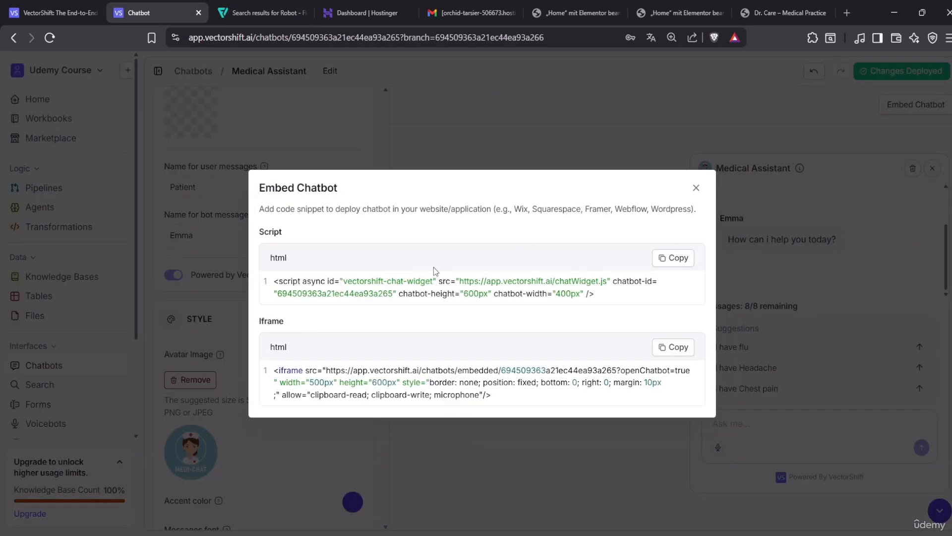
{"action": "left_click", "coordinate": [771, 16]}
{"action": "left_click", "coordinate": [686, 15]}
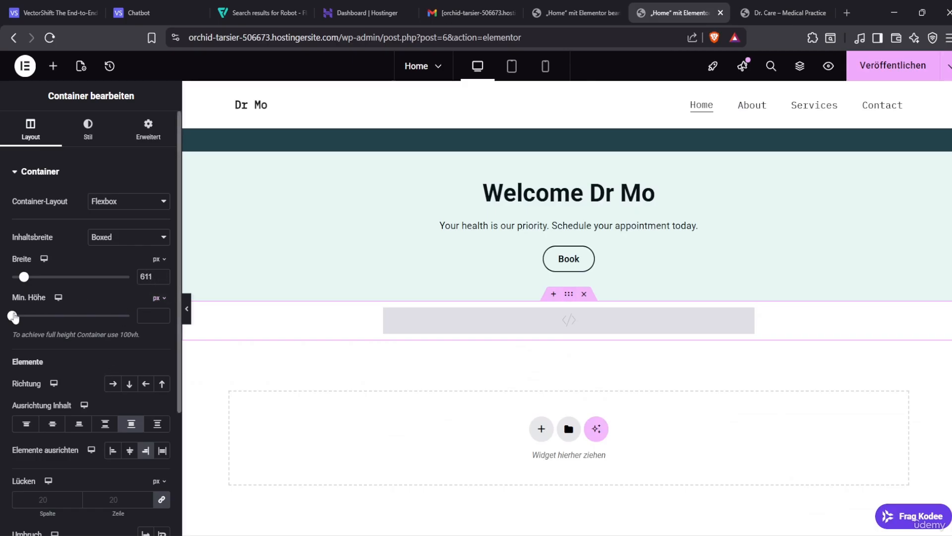
Paste the VectorShift embed script into the empty HTML block's code editor
{"action": "scroll", "coordinate": [196, 442], "scroll_direction": "down", "scroll_amount": 3}
{"action": "scroll", "coordinate": [130, 412], "scroll_direction": "down", "scroll_amount": 3}
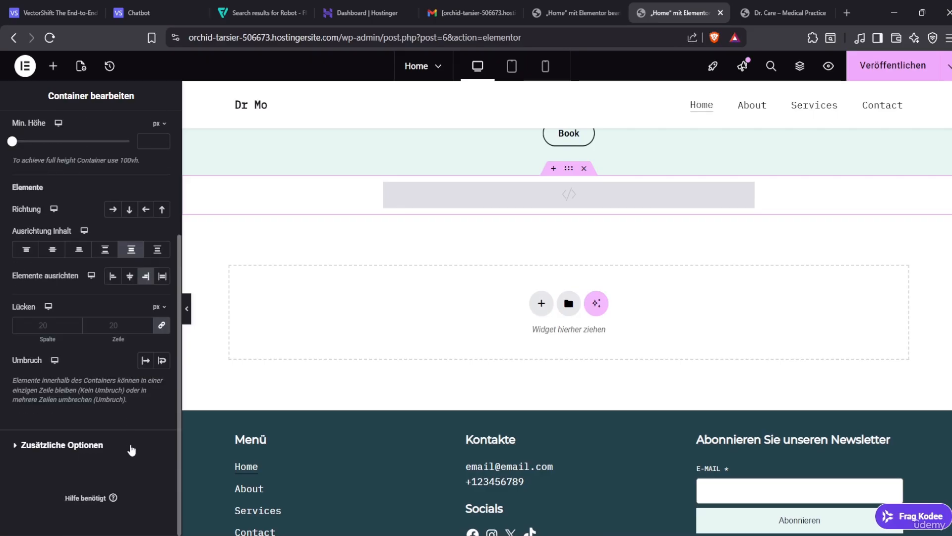
{"action": "scroll", "coordinate": [131, 450], "scroll_direction": "up", "scroll_amount": 3}
{"action": "scroll", "coordinate": [632, 371], "scroll_direction": "up", "scroll_amount": 3}
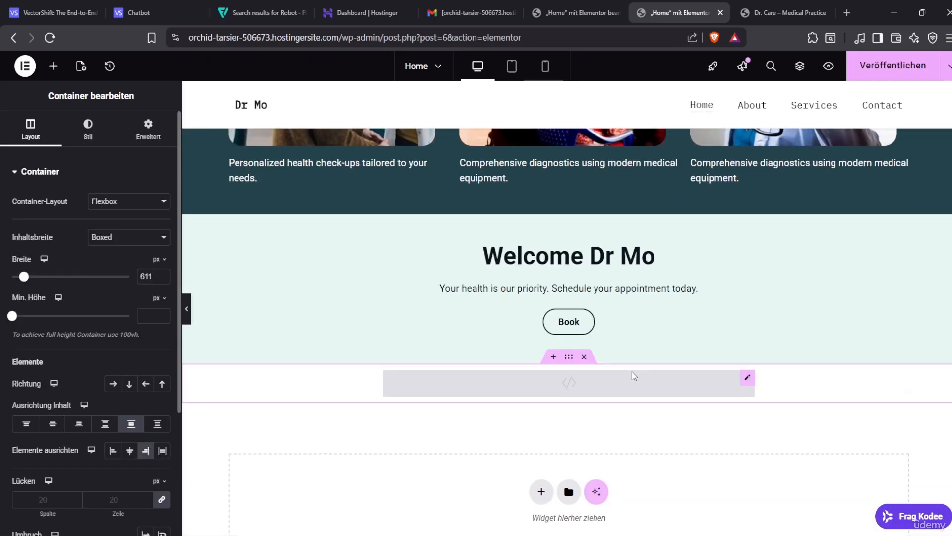
{"action": "left_click", "coordinate": [574, 388]}
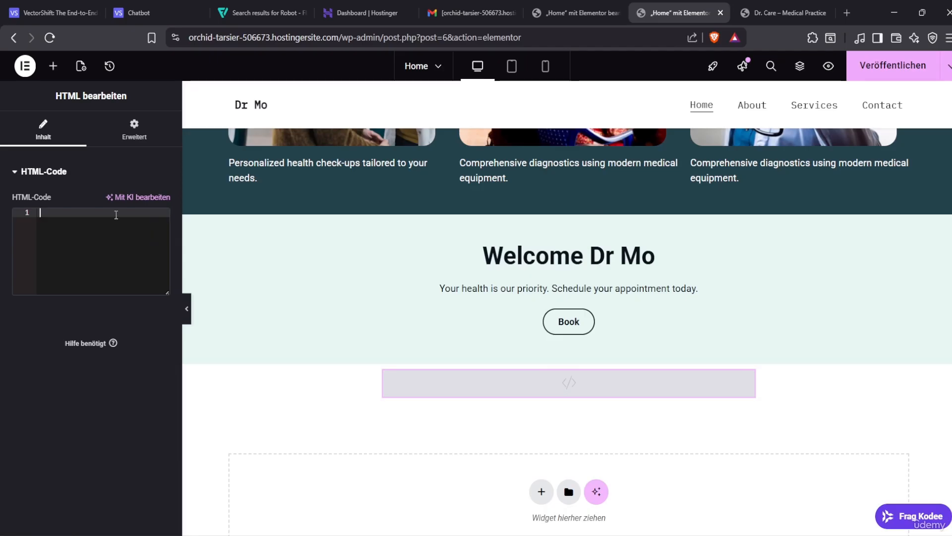
{"action": "type", "text": "<script async id=\"vectorshift-chat-widget\" src=\"https://app.vectorshift.ai/chatWidget.js\" chatbot-id=\"694509363a21ec44ea93a265\" chatbot-height=\"600px\" chatbot-width=\"400px\" />"}
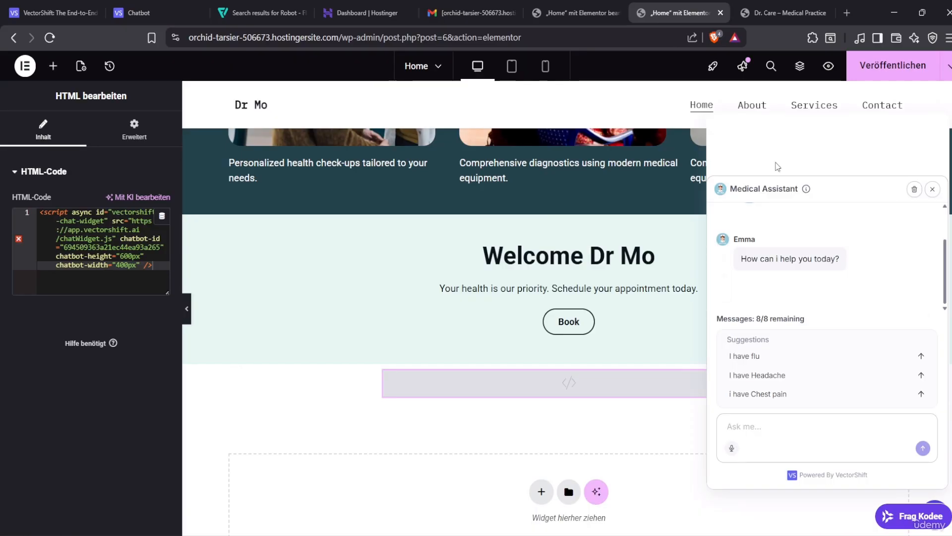
{"action": "scroll", "coordinate": [774, 327], "scroll_direction": "up", "scroll_amount": 5}
{"action": "scroll", "coordinate": [791, 274], "scroll_direction": "down", "scroll_amount": 3}
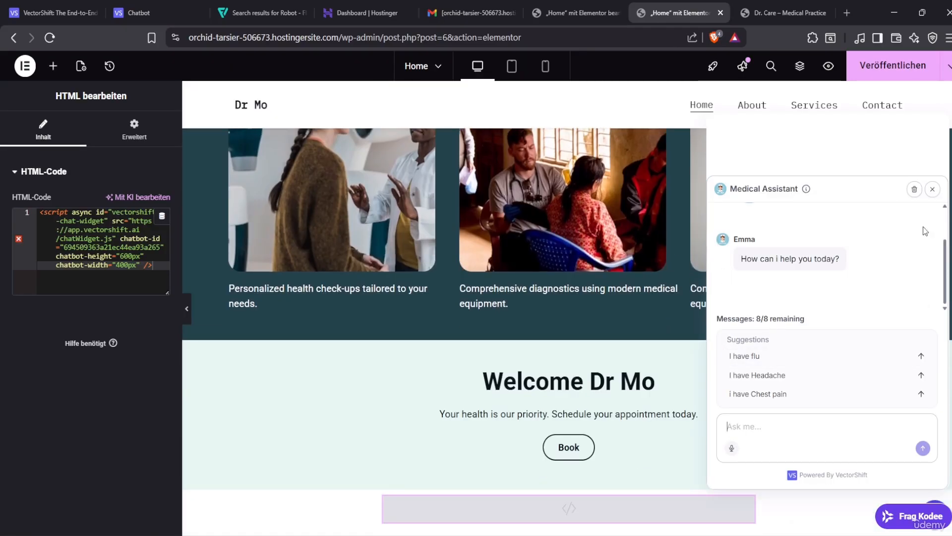
Publish the page with Veröffentlichen, select the site domain, and open a new tab
{"action": "left_click", "coordinate": [946, 67]}
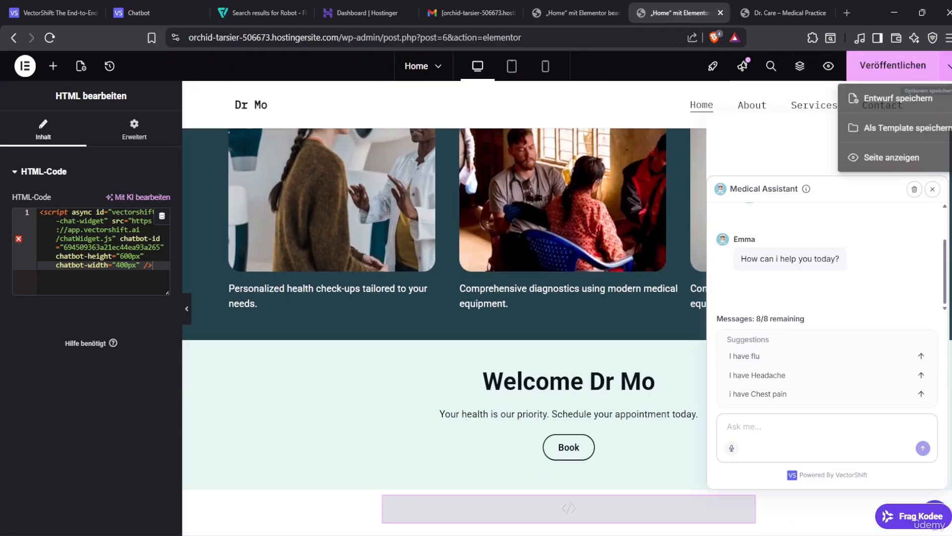
{"action": "left_click", "coordinate": [910, 97]}
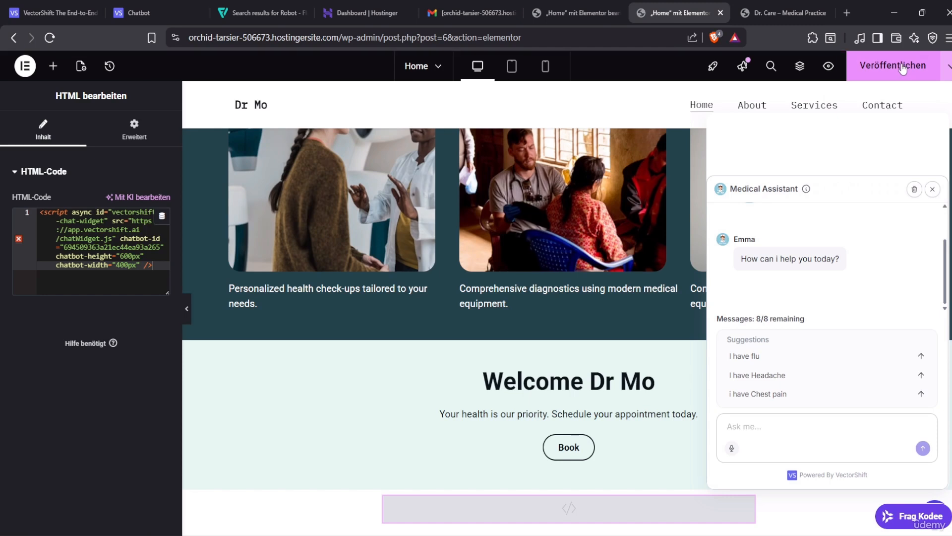
{"action": "left_click", "coordinate": [903, 68]}
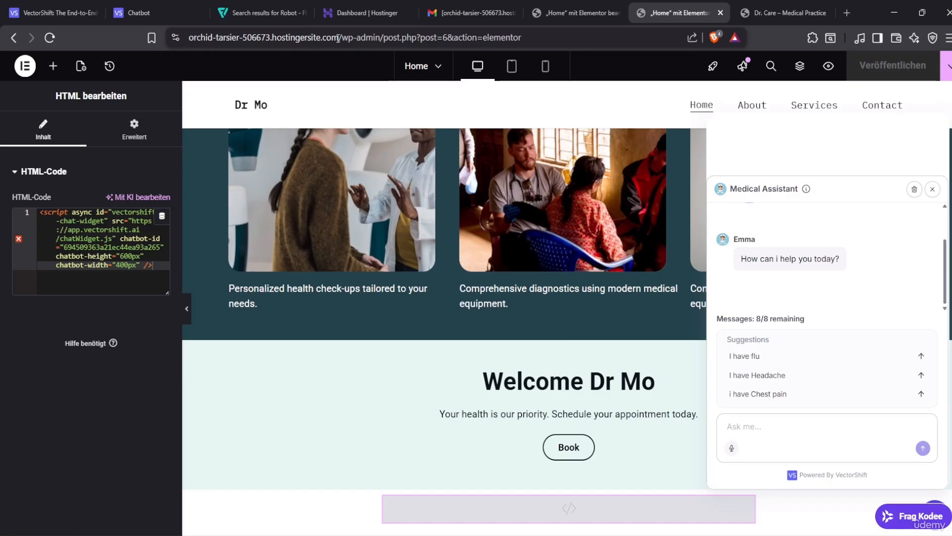
{"action": "left_click_drag", "start_coordinate": [339, 38], "coordinate": [189, 40]}
{"action": "key", "text": "ctrl+c"}
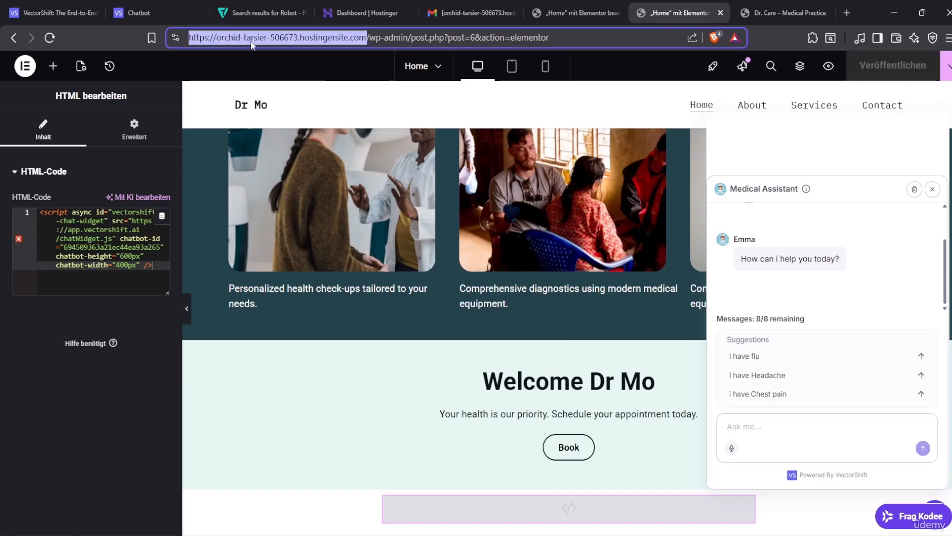
{"action": "left_click", "coordinate": [846, 13]}
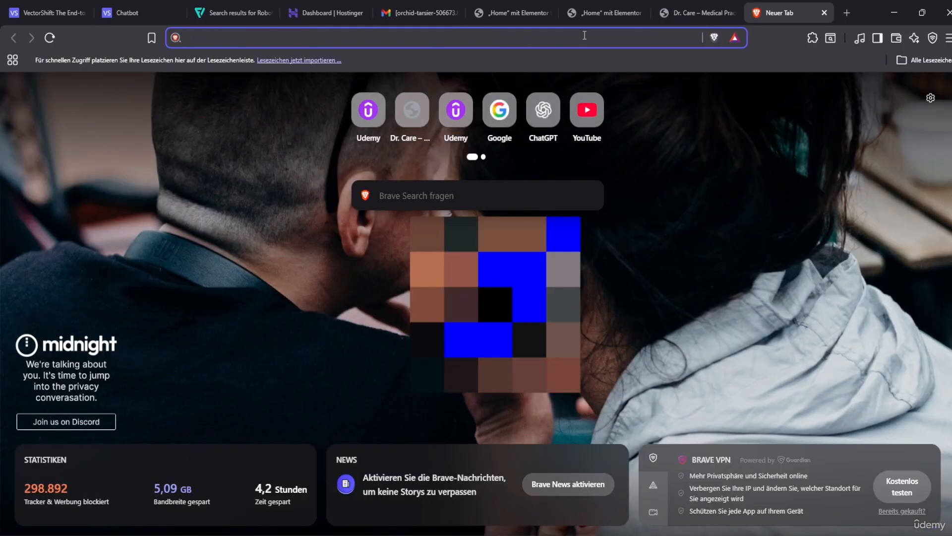
Load the live Dr Mo WordPress site and open the admin profile page
{"action": "key", "text": "ctrl+v"}
{"action": "key", "text": "Return"}
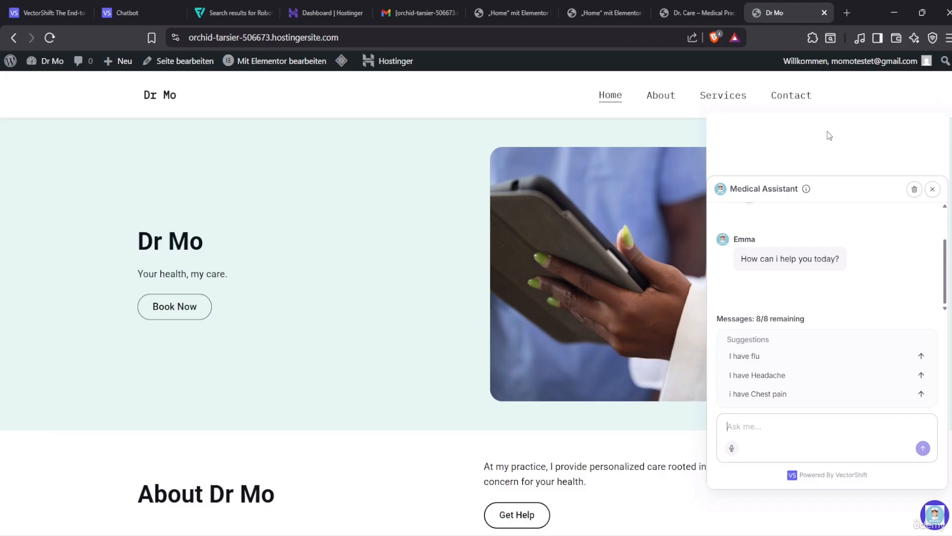
{"action": "mouse_move", "coordinate": [900, 62]}
{"action": "scroll", "coordinate": [880, 107], "scroll_direction": "down", "scroll_amount": 4}
{"action": "left_click", "coordinate": [880, 102]}
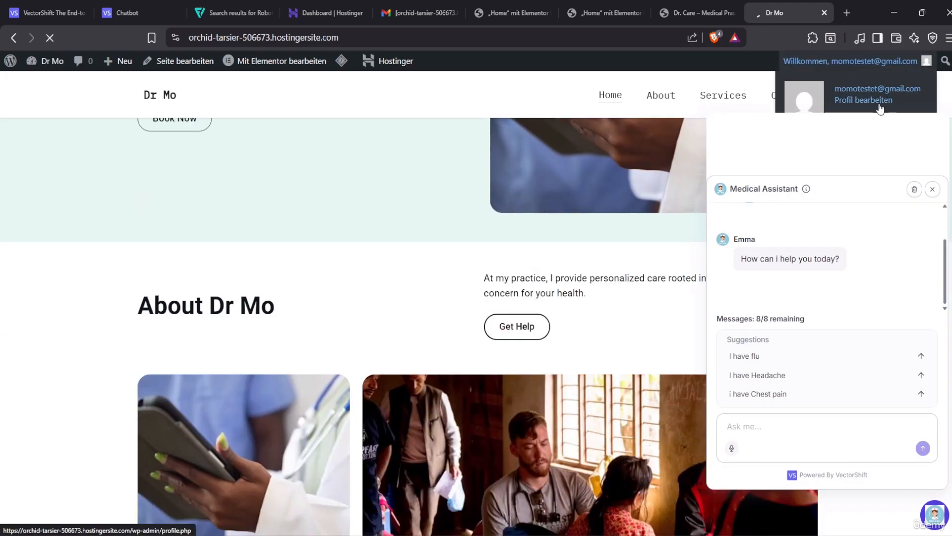
{"action": "scroll", "coordinate": [880, 109], "scroll_direction": "up", "scroll_amount": 3}
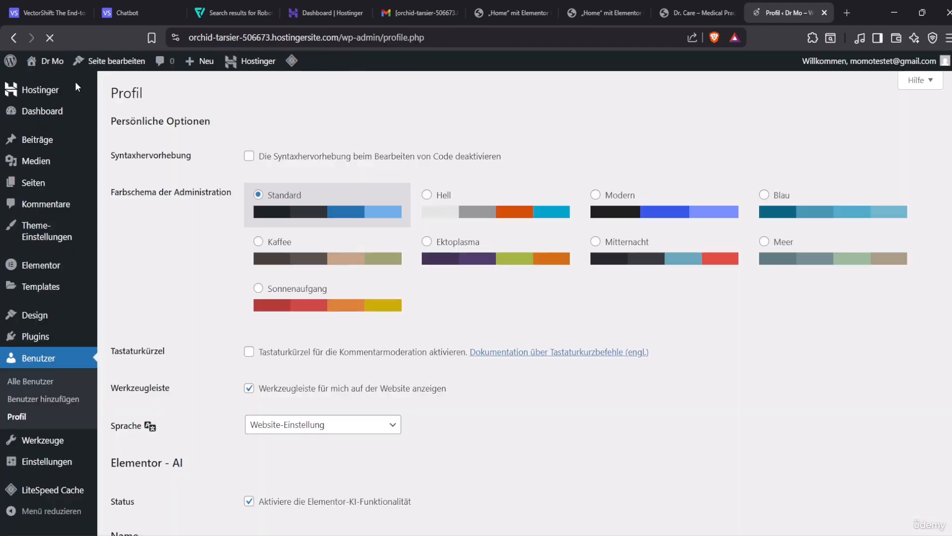
Log out of the WordPress admin account (Abmelden)
{"action": "mouse_move", "coordinate": [36, 69]}
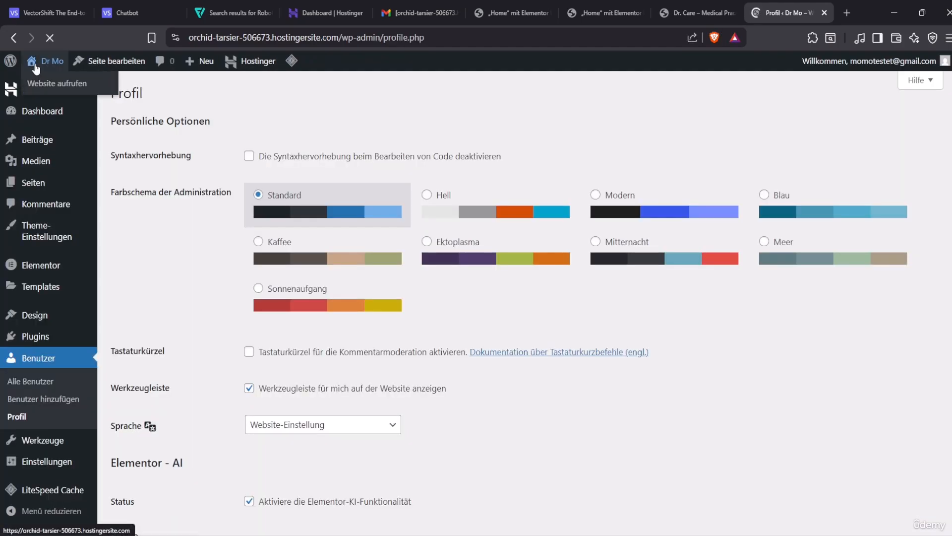
{"action": "scroll", "coordinate": [78, 368], "scroll_direction": "down", "scroll_amount": 13}
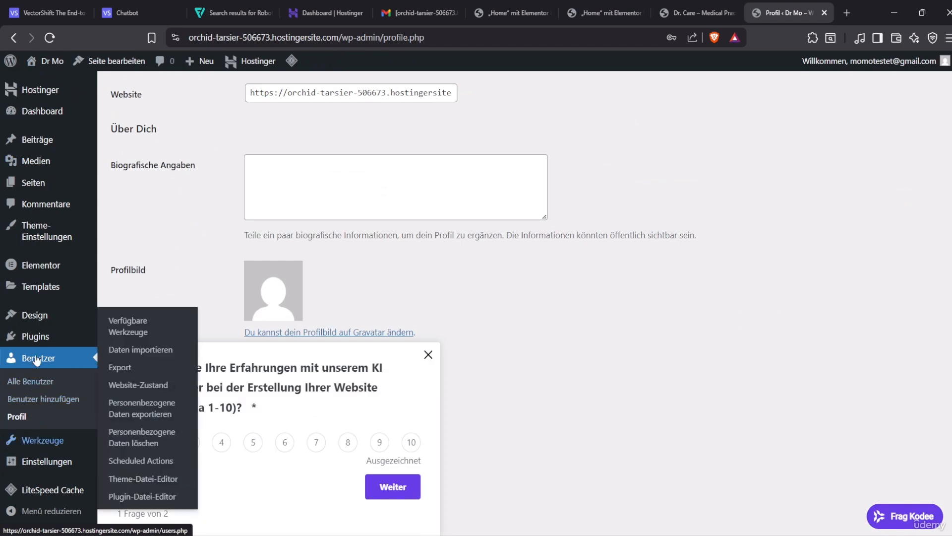
{"action": "mouse_move", "coordinate": [35, 102]}
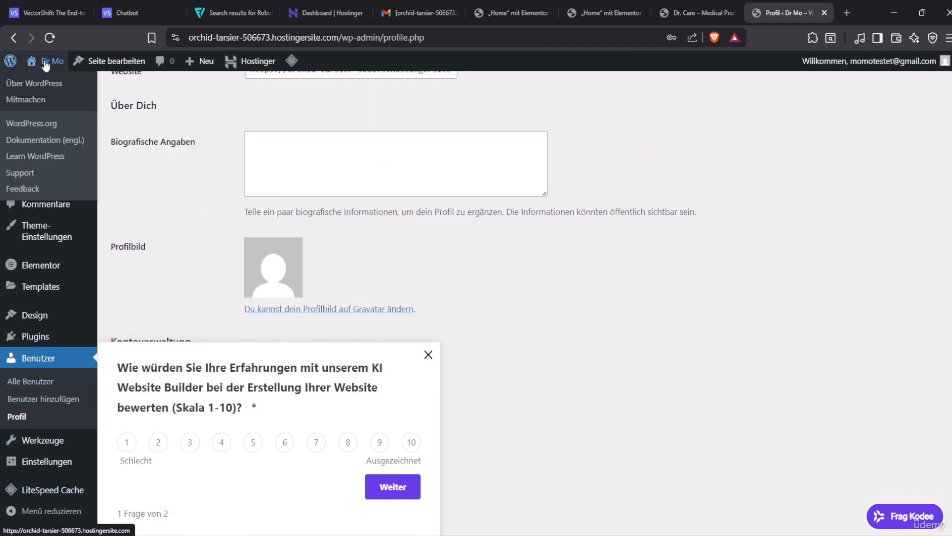
{"action": "mouse_move", "coordinate": [936, 66]}
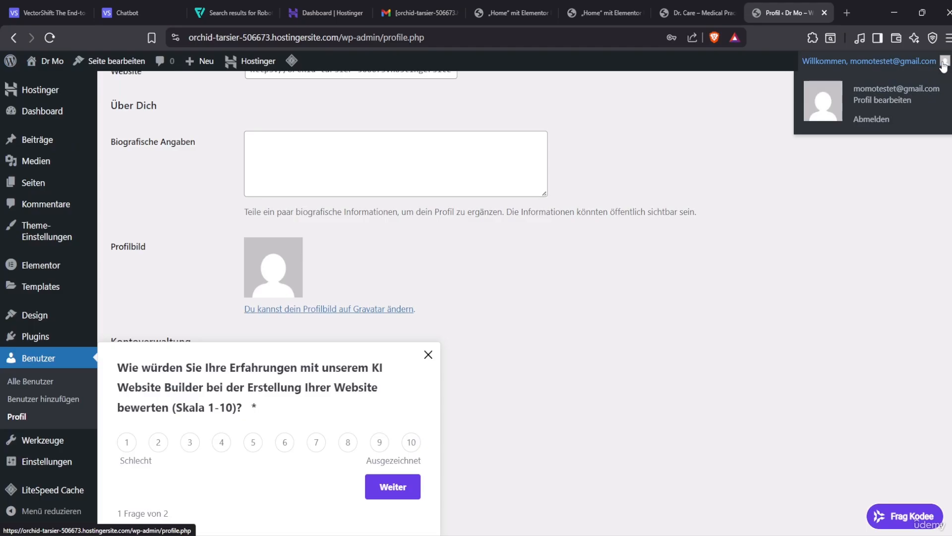
{"action": "left_click", "coordinate": [869, 120]}
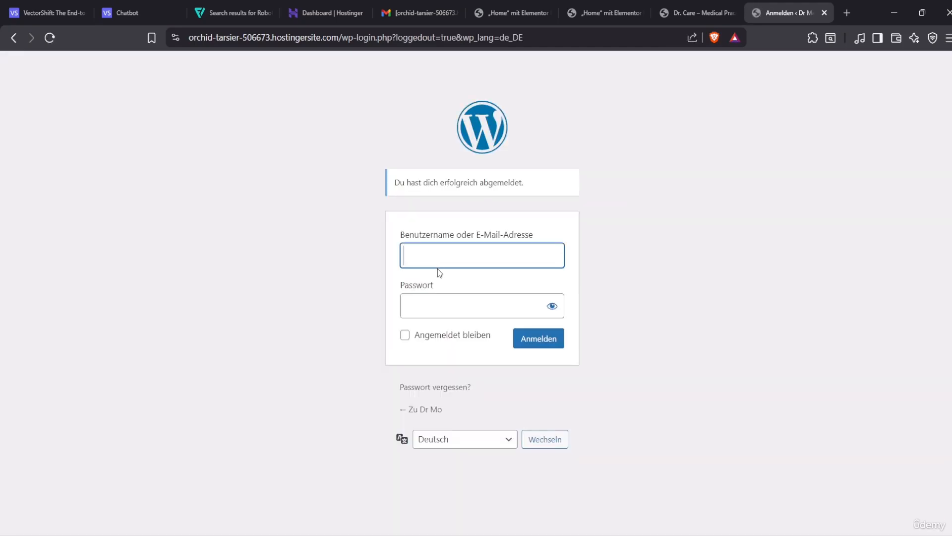
Remove the login path from the URL to load the Dr Mo home page as a visitor
{"action": "left_click", "coordinate": [437, 268]}
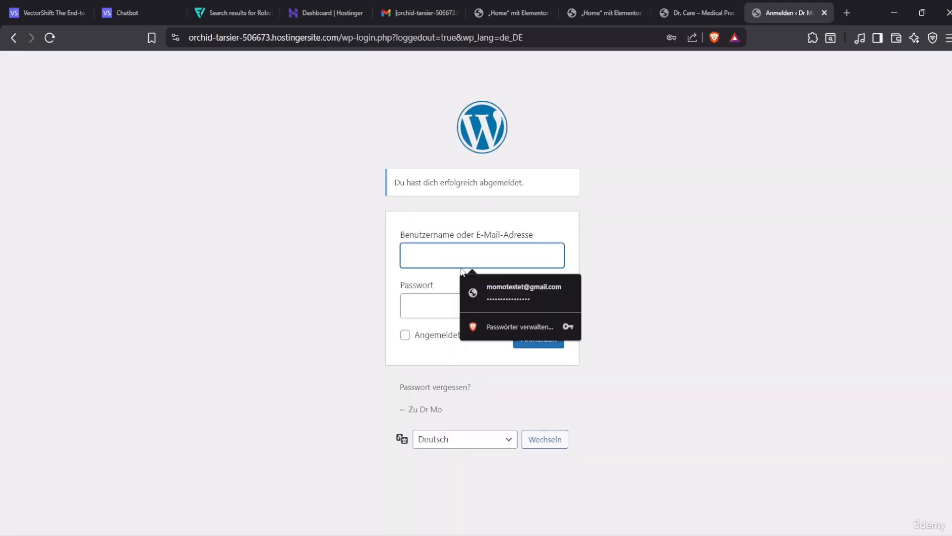
{"action": "left_click_drag", "start_coordinate": [542, 38], "coordinate": [344, 44]}
{"action": "key", "text": "BackSpace"}
{"action": "key", "text": "Return"}
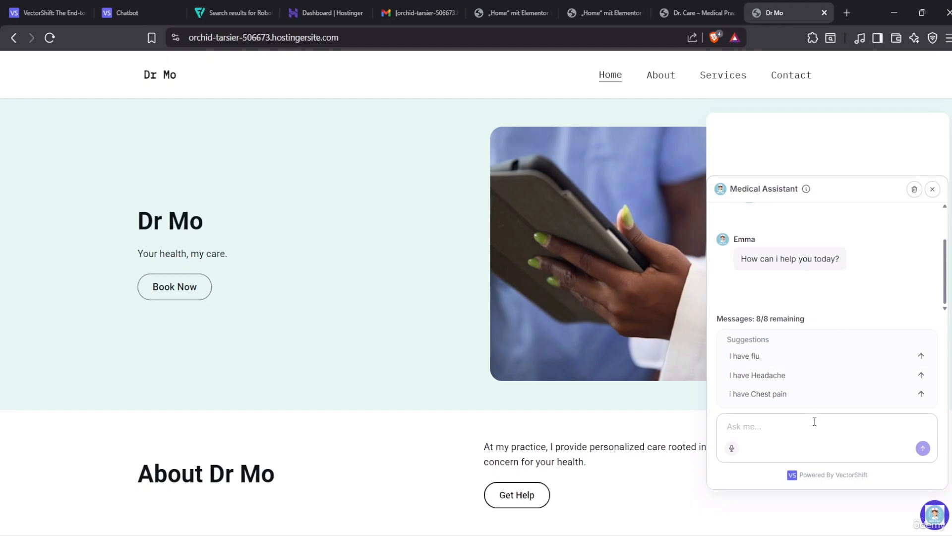
Send the chatbot the symptom message 'hi i have headache and my nose lfuent'
{"action": "type", "text": "h"}
{"action": "key", "text": "BackSpace"}
{"action": "key", "text": "BackSpace"}
{"action": "type", "text": "hi i have head"}
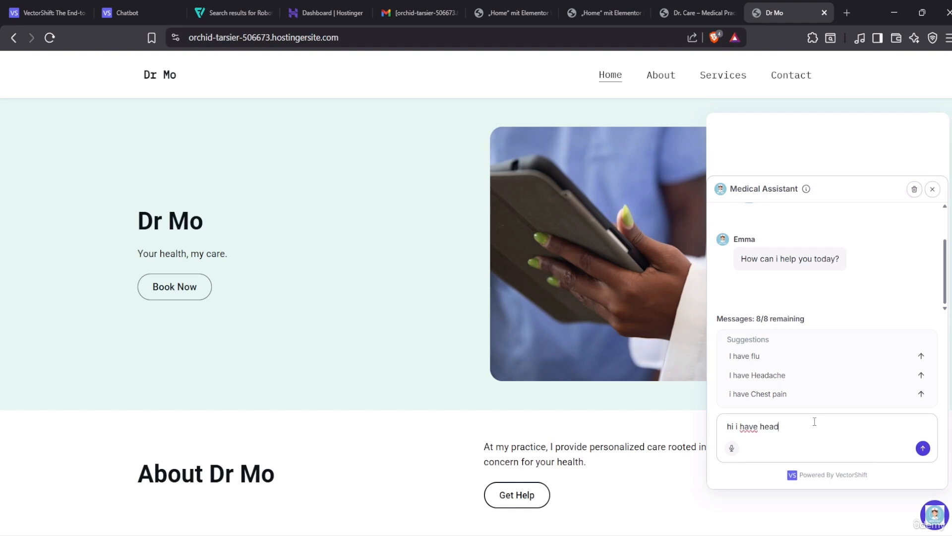
{"action": "type", "text": "ache "}
{"action": "type", "text": "and my "}
{"action": "type", "text": "nose "}
{"action": "type", "text": "lf"}
{"action": "type", "text": "uent"}
{"action": "key", "text": "Return"}
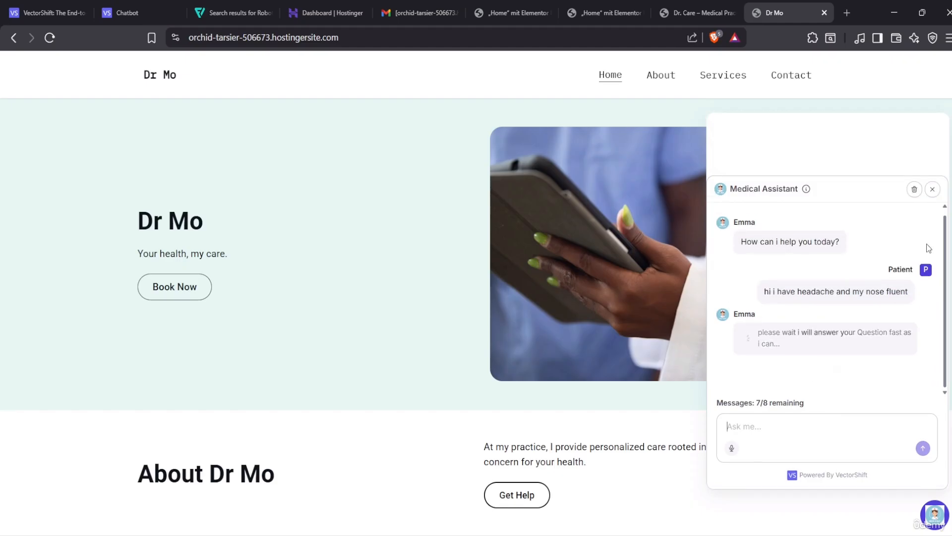
Clear the chat, send the 'I have flu' suggestion, then close the chat panel
{"action": "left_click", "coordinate": [915, 193]}
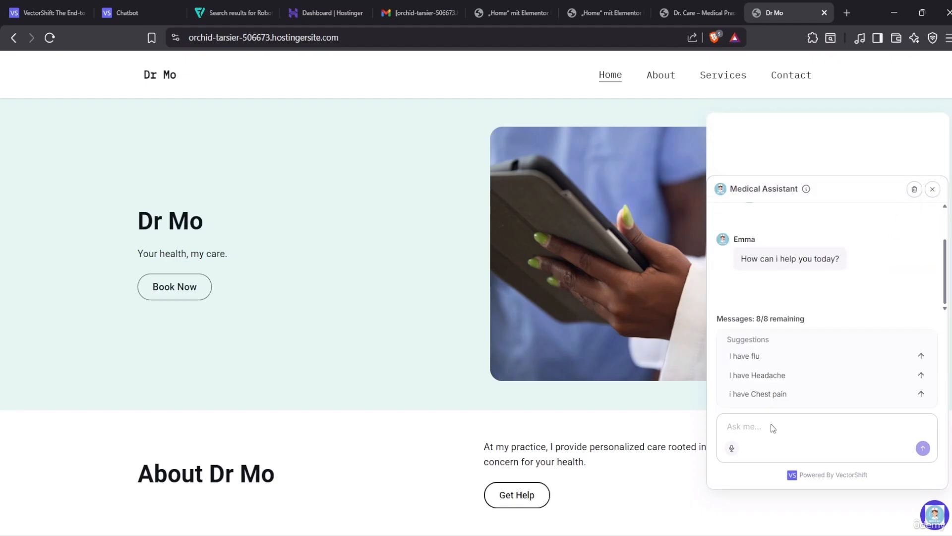
{"action": "left_click", "coordinate": [751, 359]}
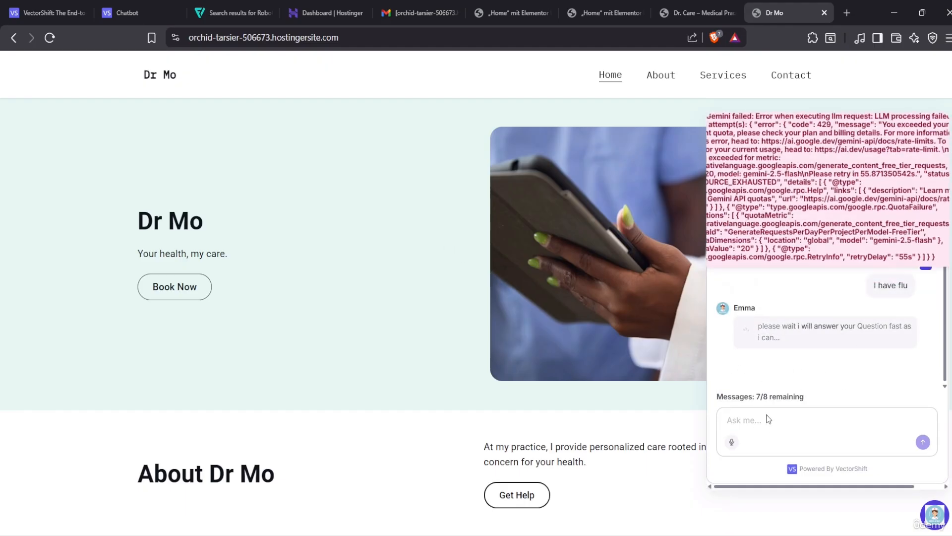
{"action": "left_click", "coordinate": [945, 515]}
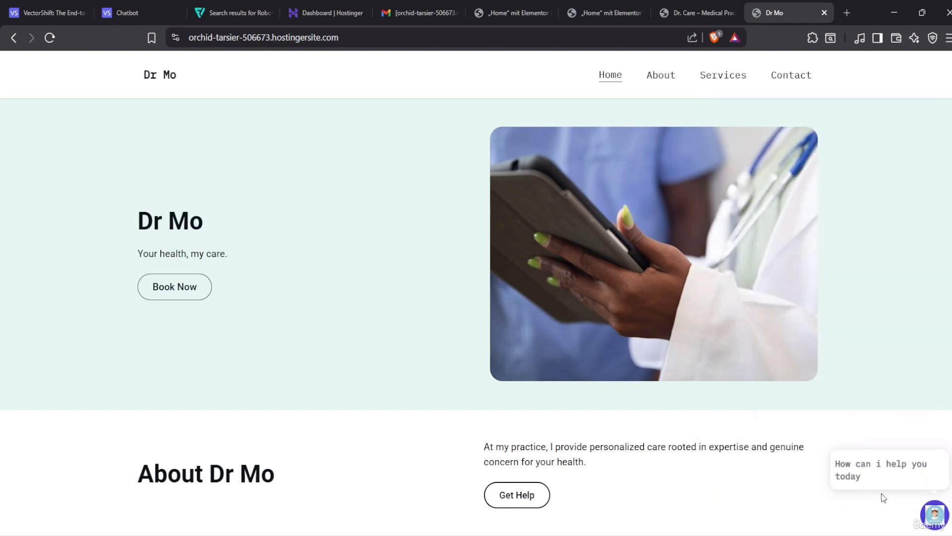
Close the duplicate Elementor editor tab and return to the live Dr Mo site
{"action": "left_click", "coordinate": [127, 5]}
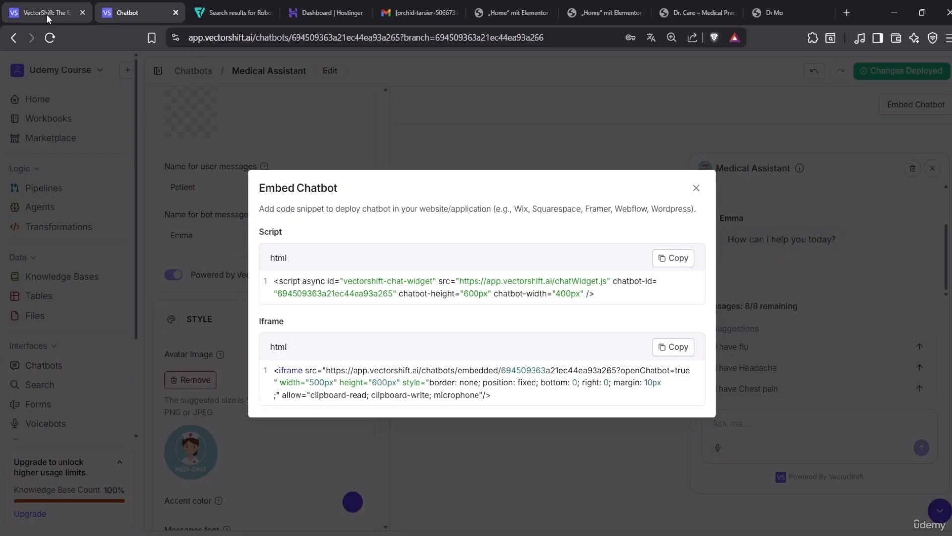
{"action": "left_click", "coordinate": [688, 10]}
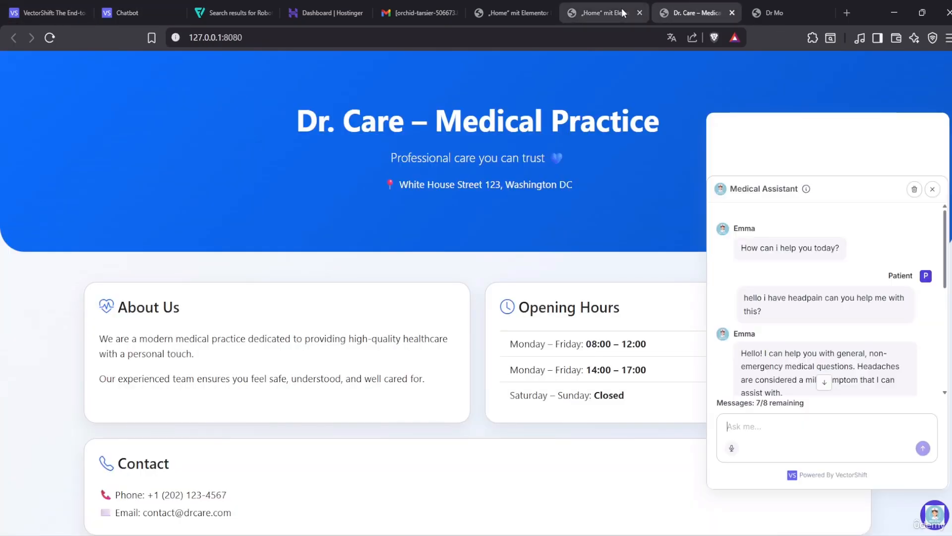
{"action": "left_click", "coordinate": [621, 8]}
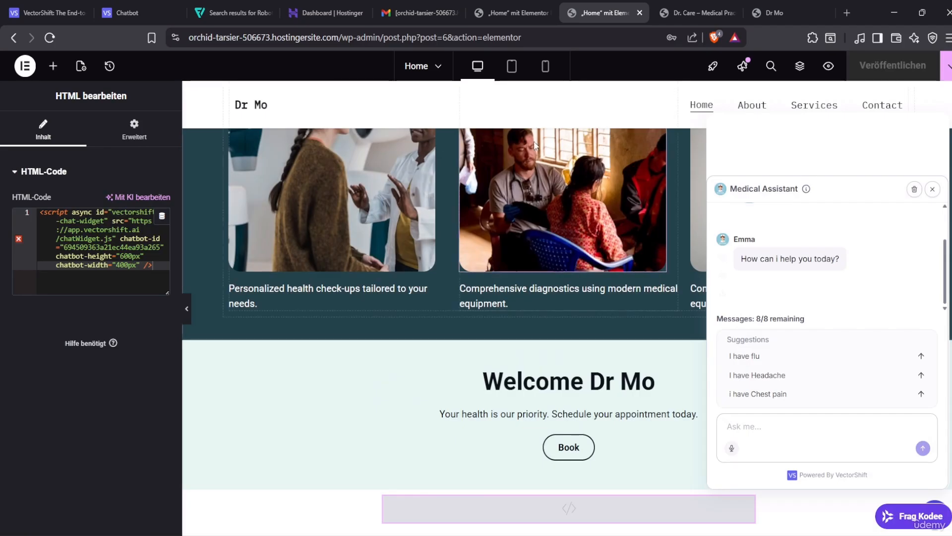
{"action": "left_click", "coordinate": [640, 13]}
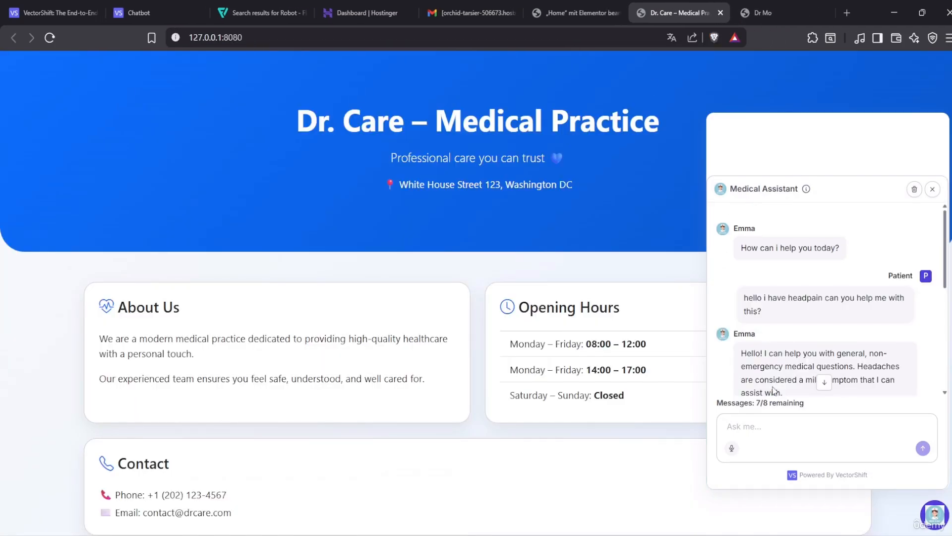
{"action": "left_click", "coordinate": [756, 13]}
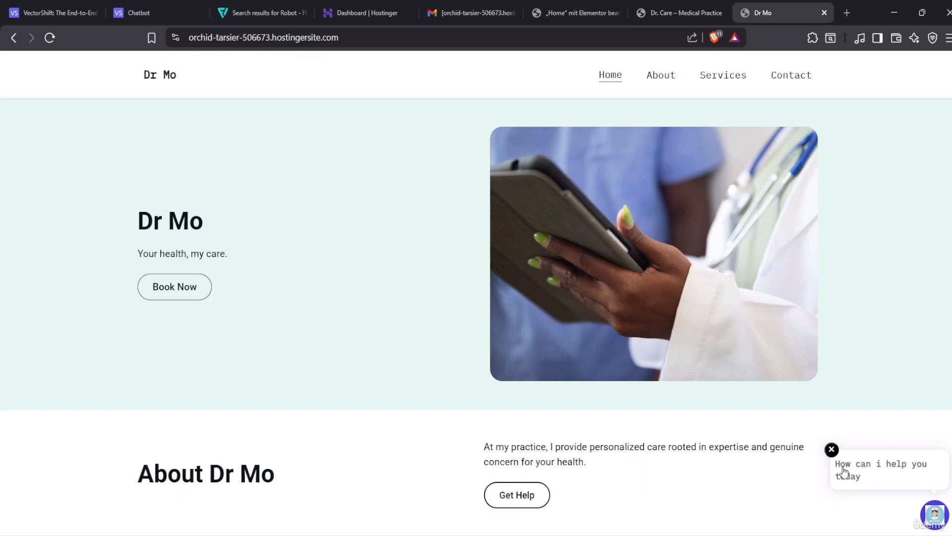
Reopen the Medical Assistant chat, clear it, and send 'hi i have flu'
{"action": "left_click", "coordinate": [895, 478]}
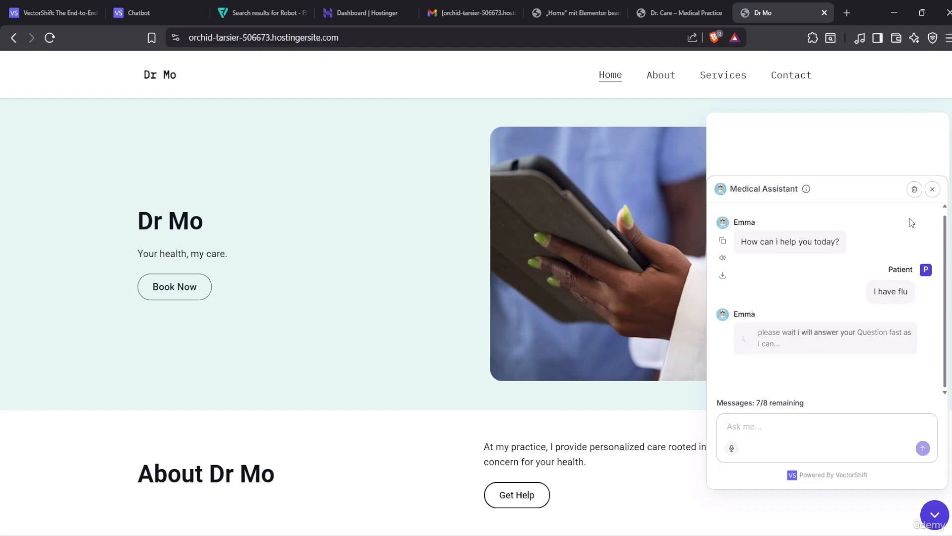
{"action": "left_click", "coordinate": [914, 189]}
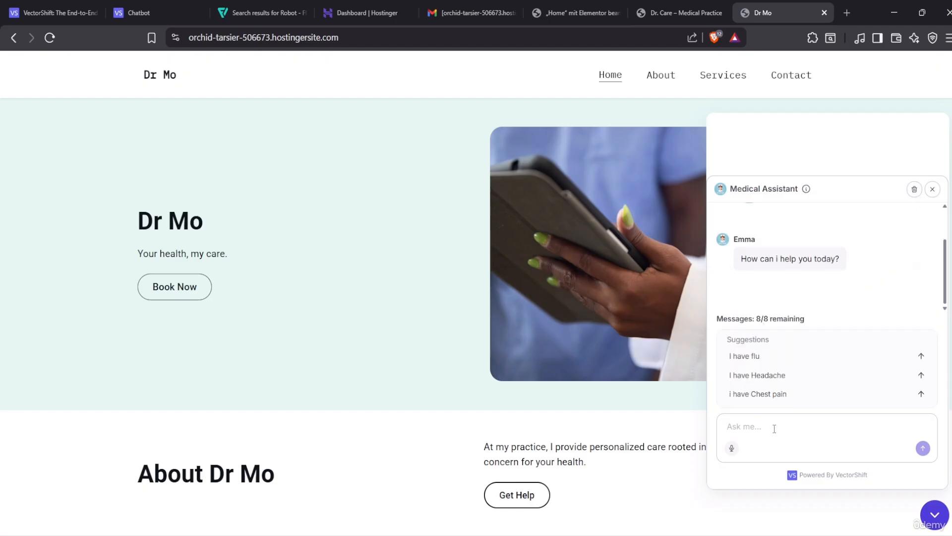
{"action": "left_click", "coordinate": [774, 428]}
{"action": "type", "text": "hi i have flu"}
{"action": "key", "text": "Return"}
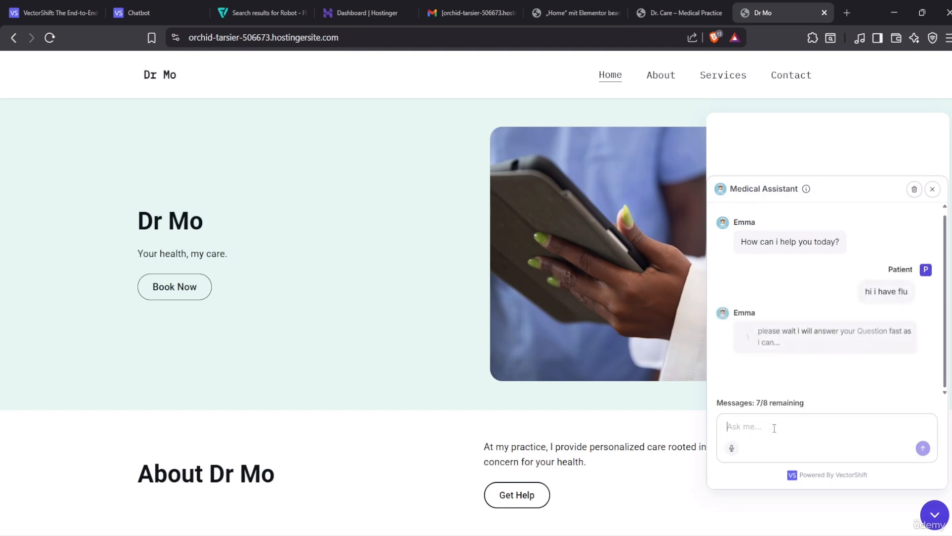